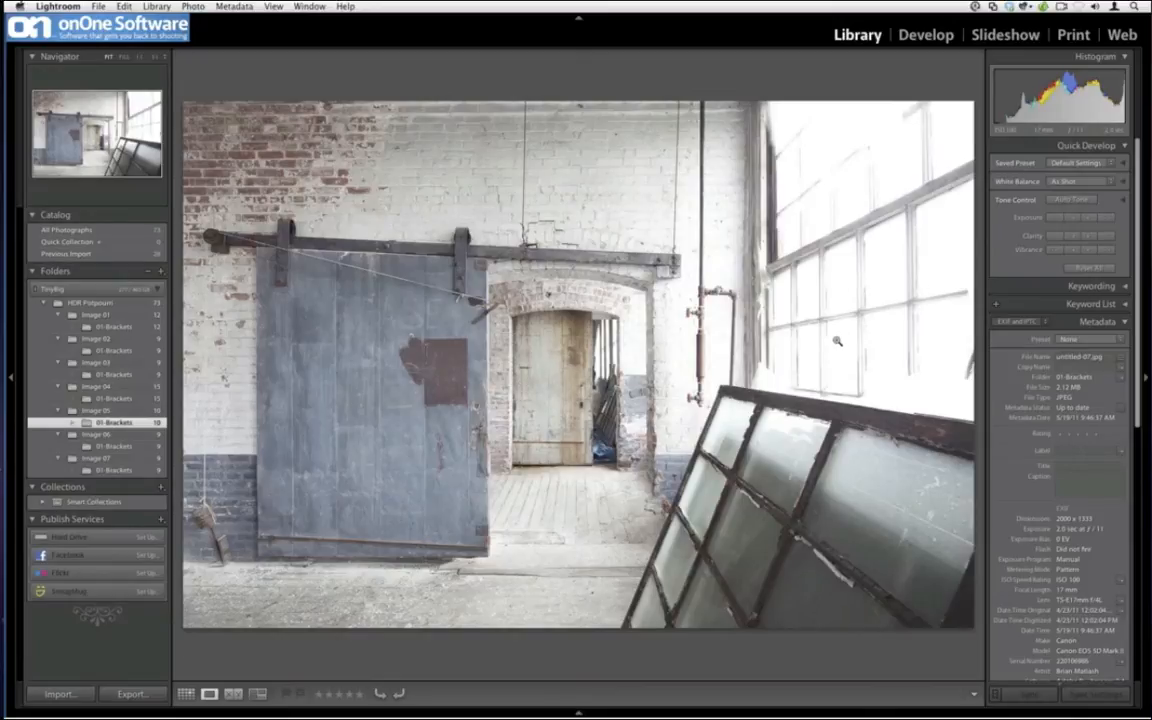
# Compare the darkest 1/30 sec bracket with the 0.5 sec bracket, each enlarged from the grid.
pyautogui.press('g')
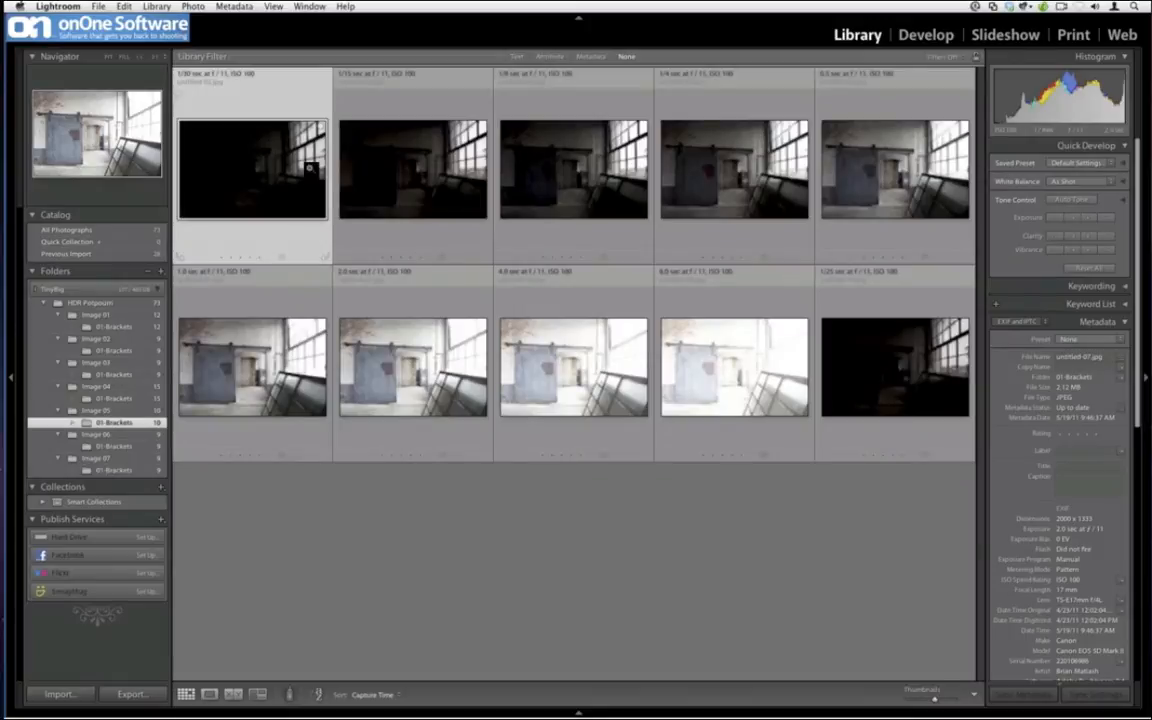
pyautogui.doubleClick(309, 168)
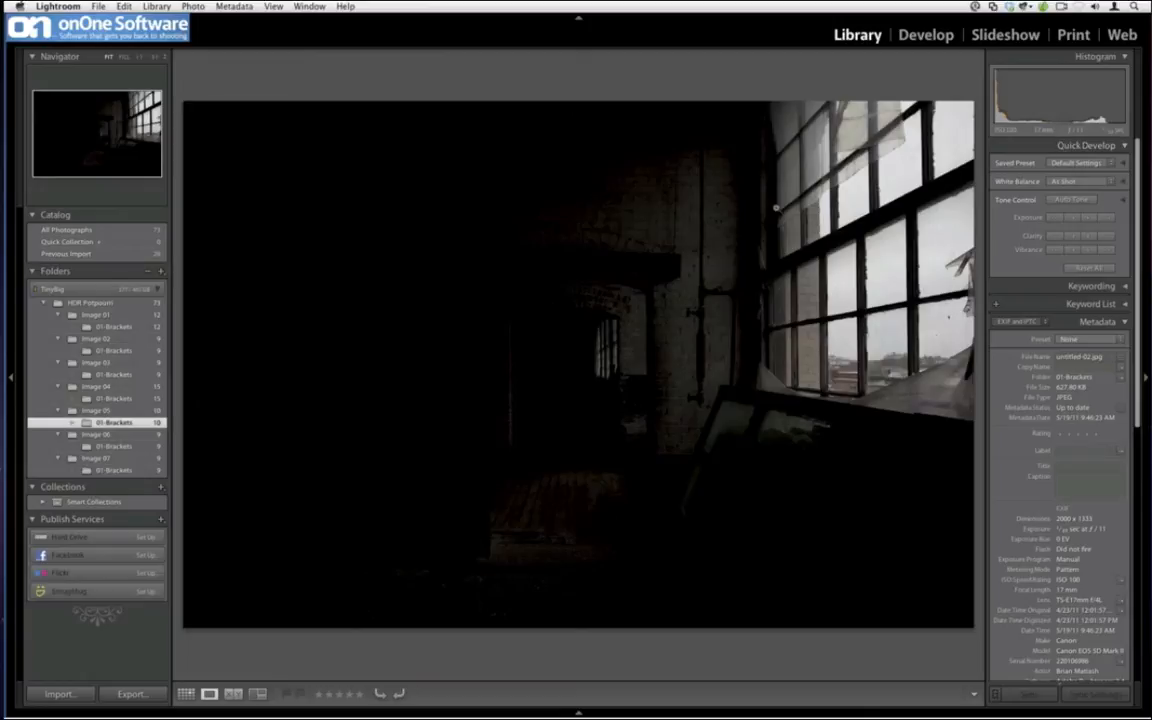
pyautogui.press('g')
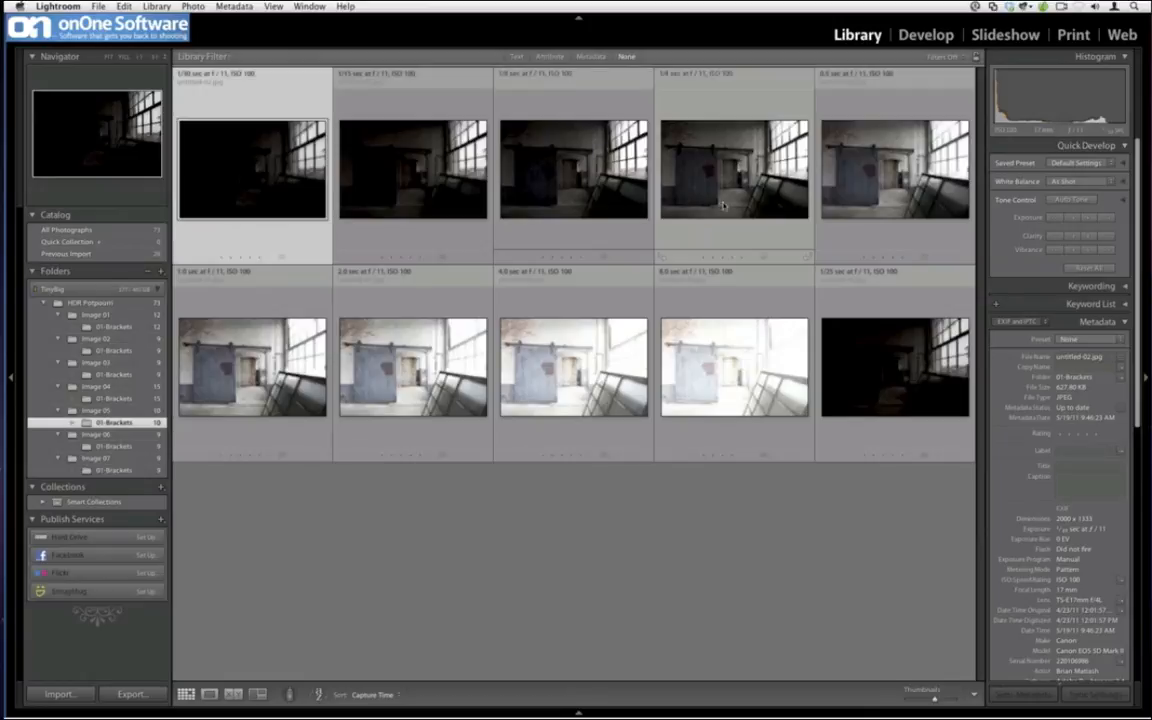
pyautogui.click(884, 204)
pyautogui.doubleClick(884, 204)
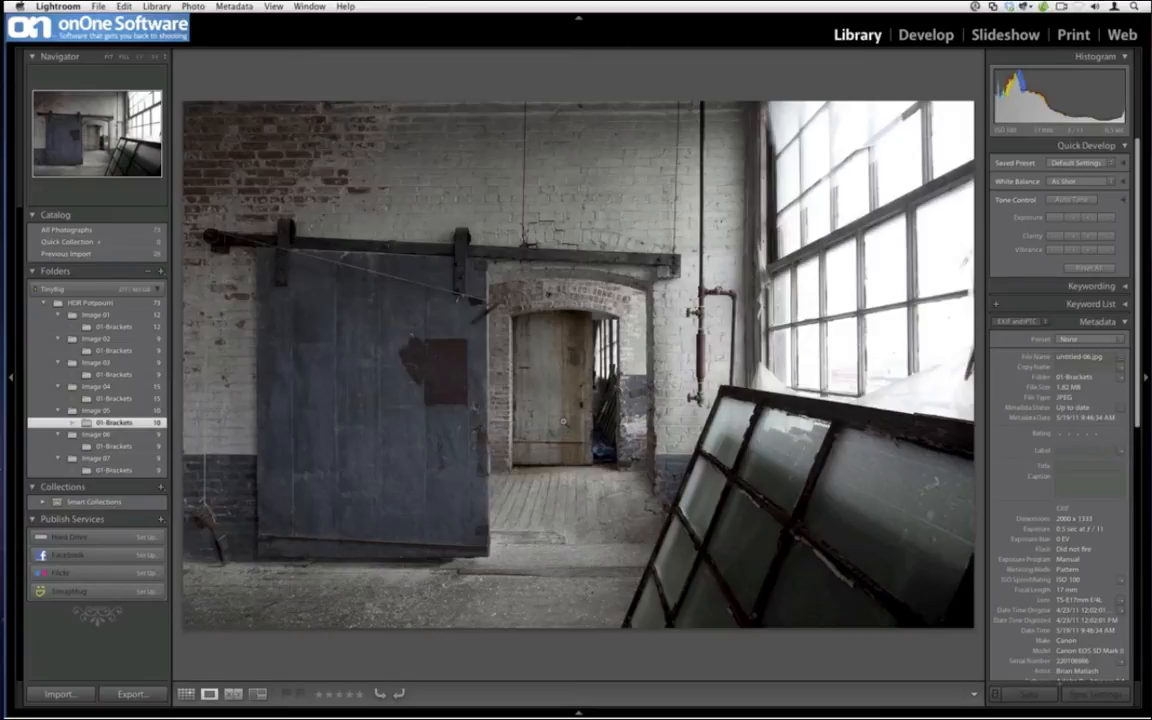
# Examine the whole bracket series enlarged, one photo at a time, from the 1/30 sec exposure to the final 1/25 sec exposure.
pyautogui.press('g')
pyautogui.doubleClick(301, 203)
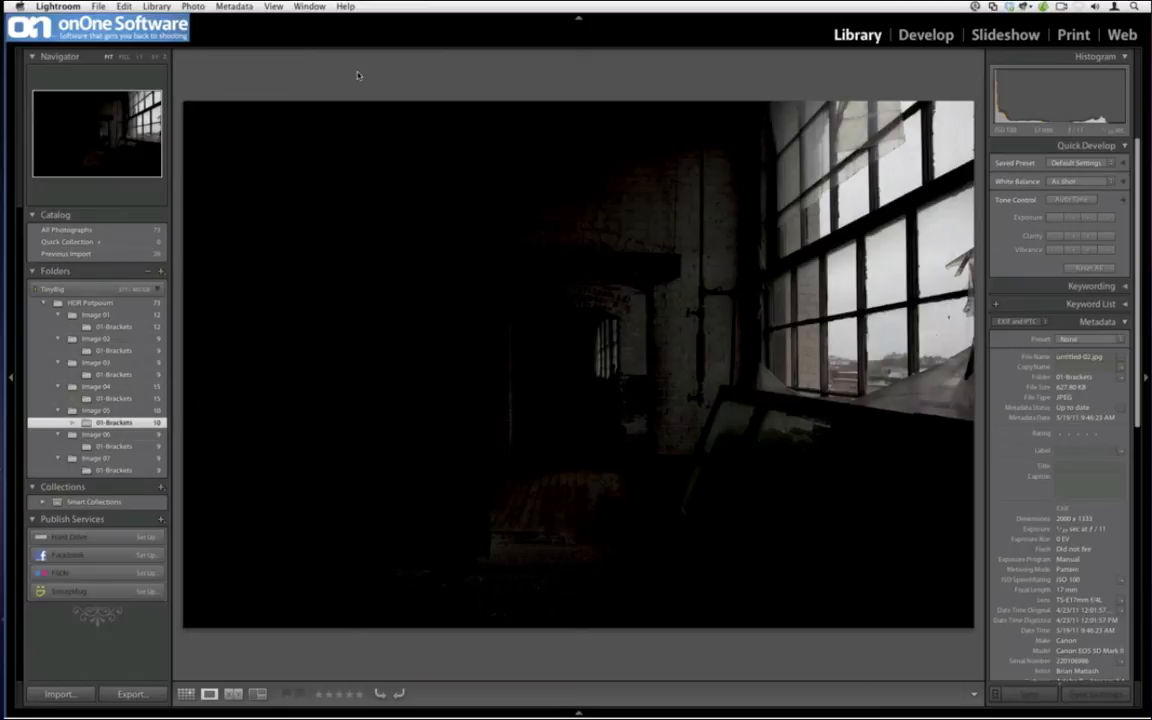
pyautogui.press('Right')
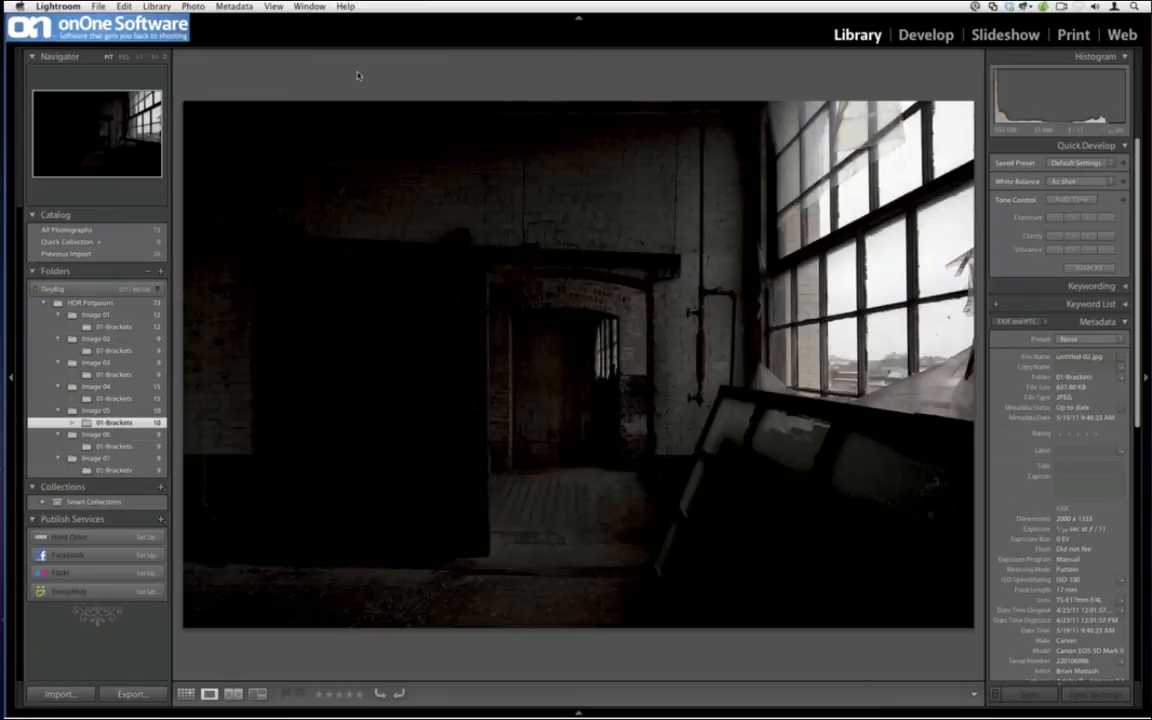
pyautogui.press('Right')
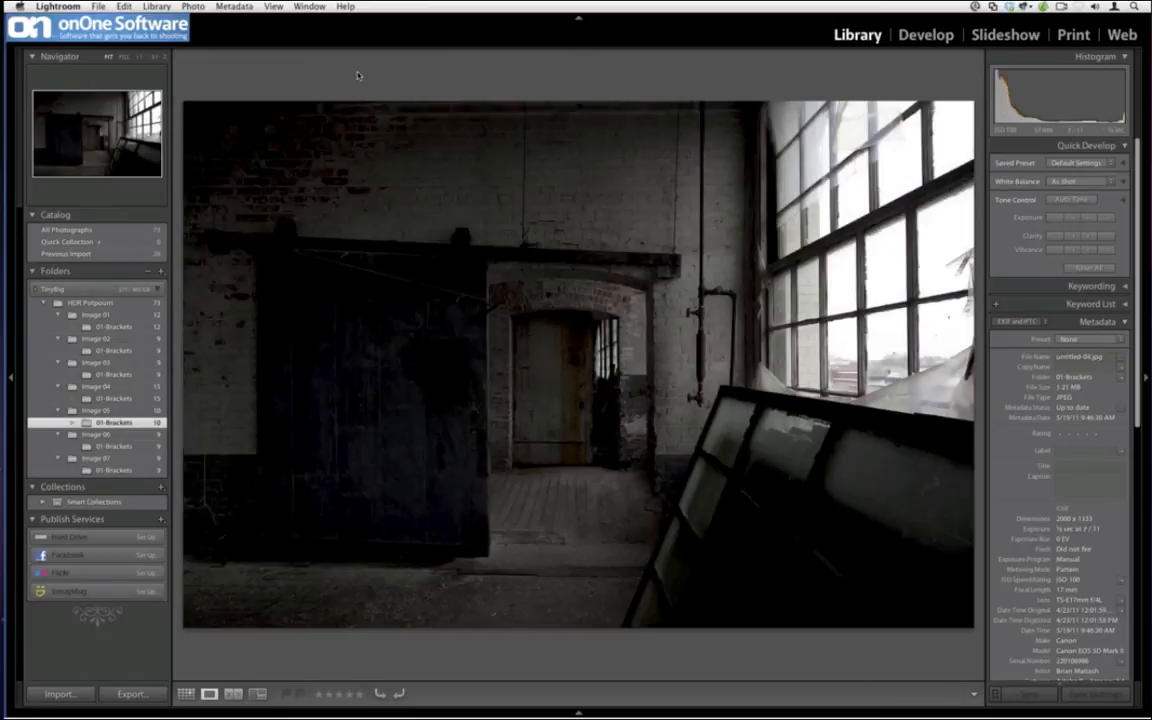
pyautogui.press('Right')
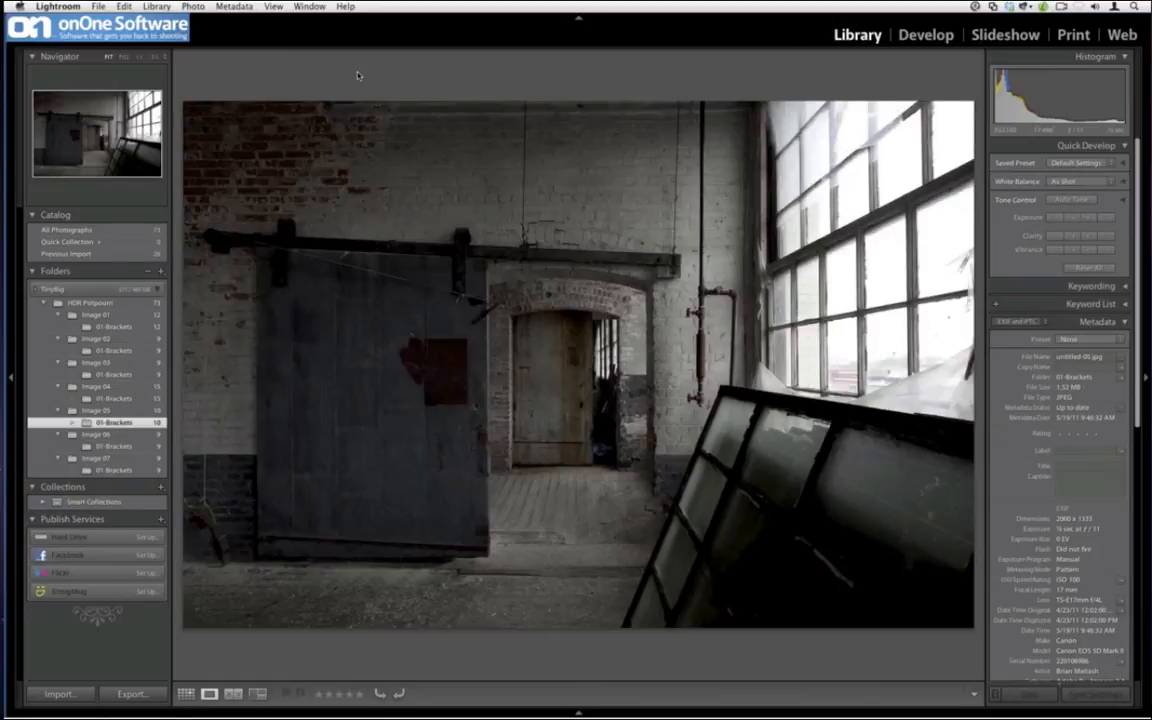
pyautogui.press('Right')
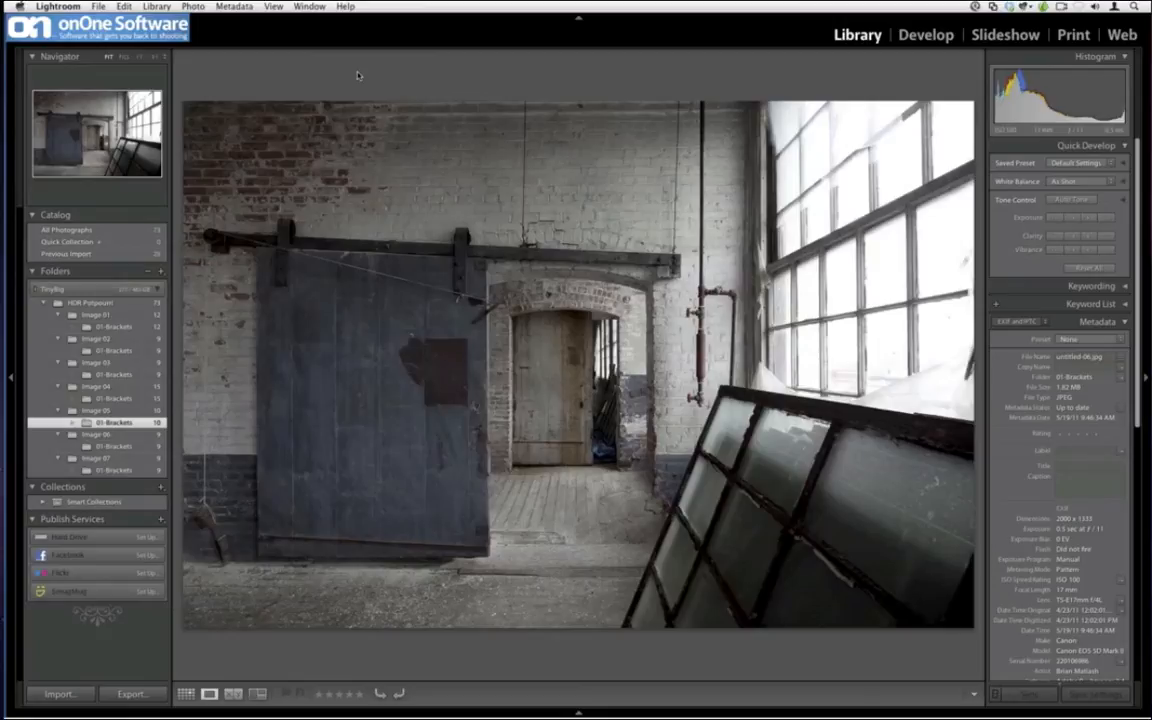
pyautogui.press('Right')
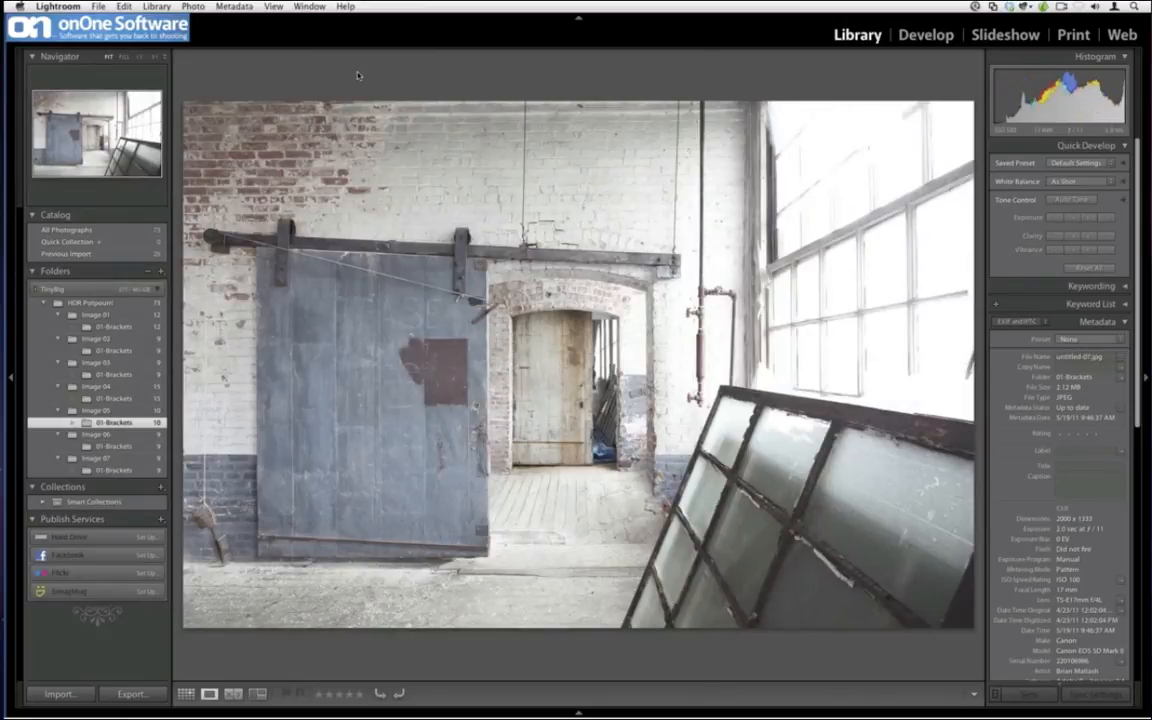
pyautogui.press('Right')
pyautogui.press('Right')
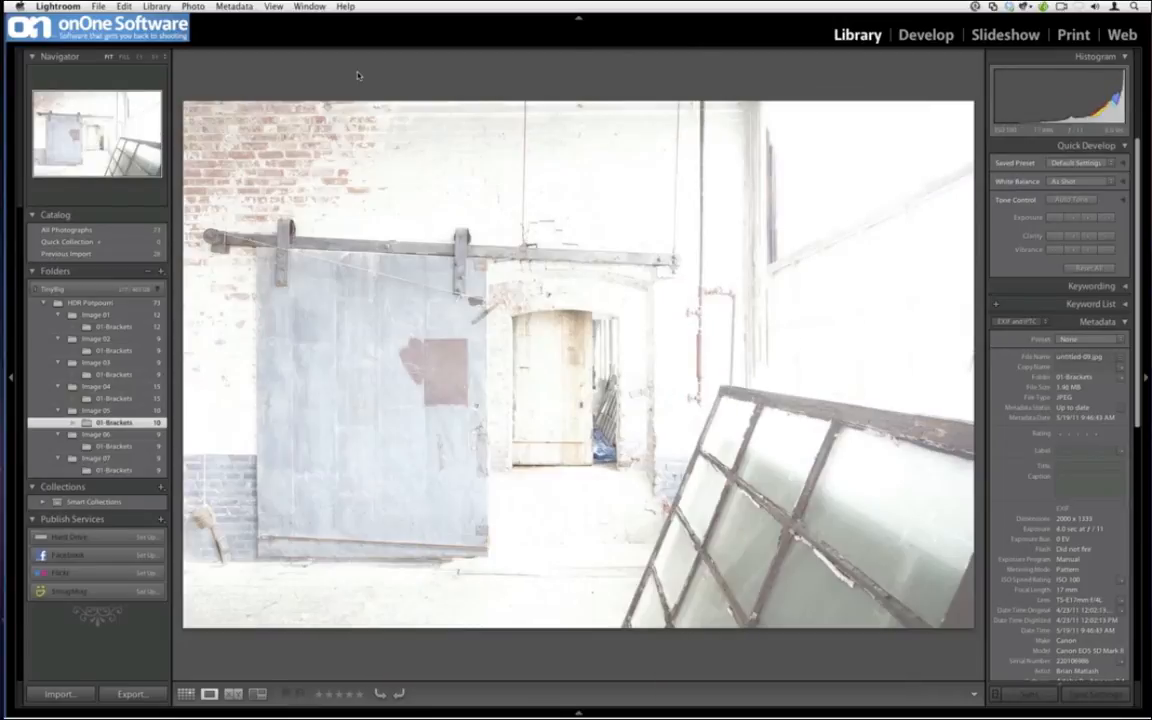
pyautogui.press('Right')
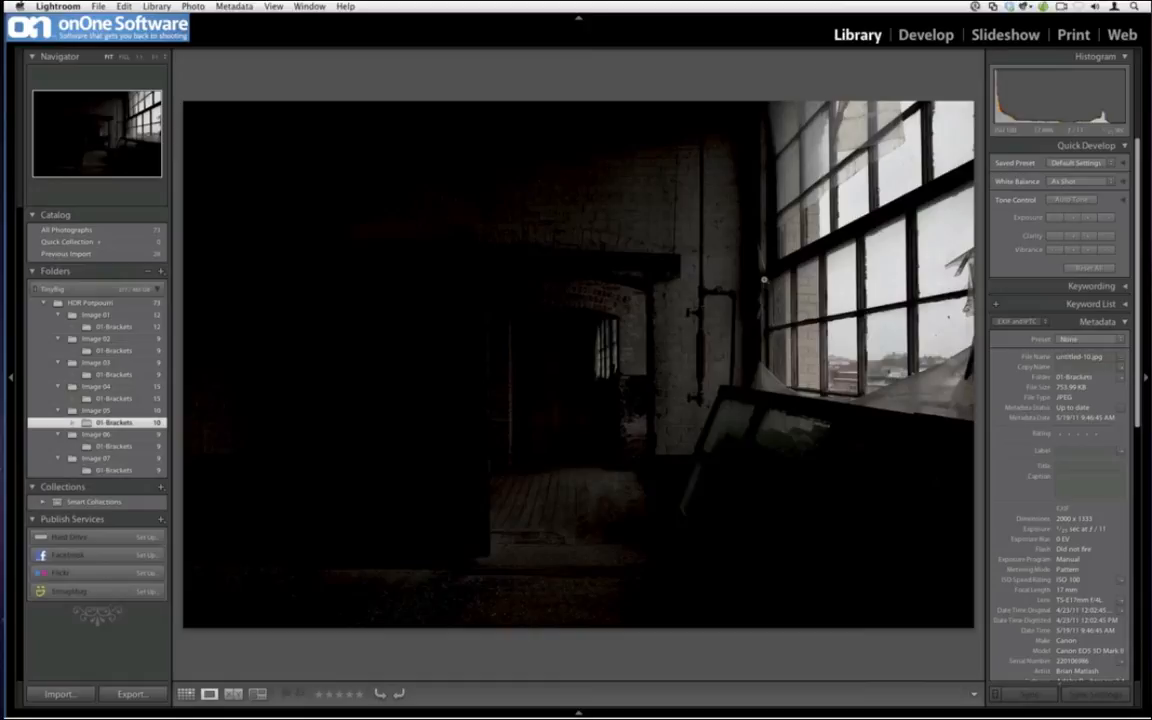
# Review the enlarged brackets from the 0.5 sec exposure back through the darker ones to 1/30 sec.
pyautogui.press('g')
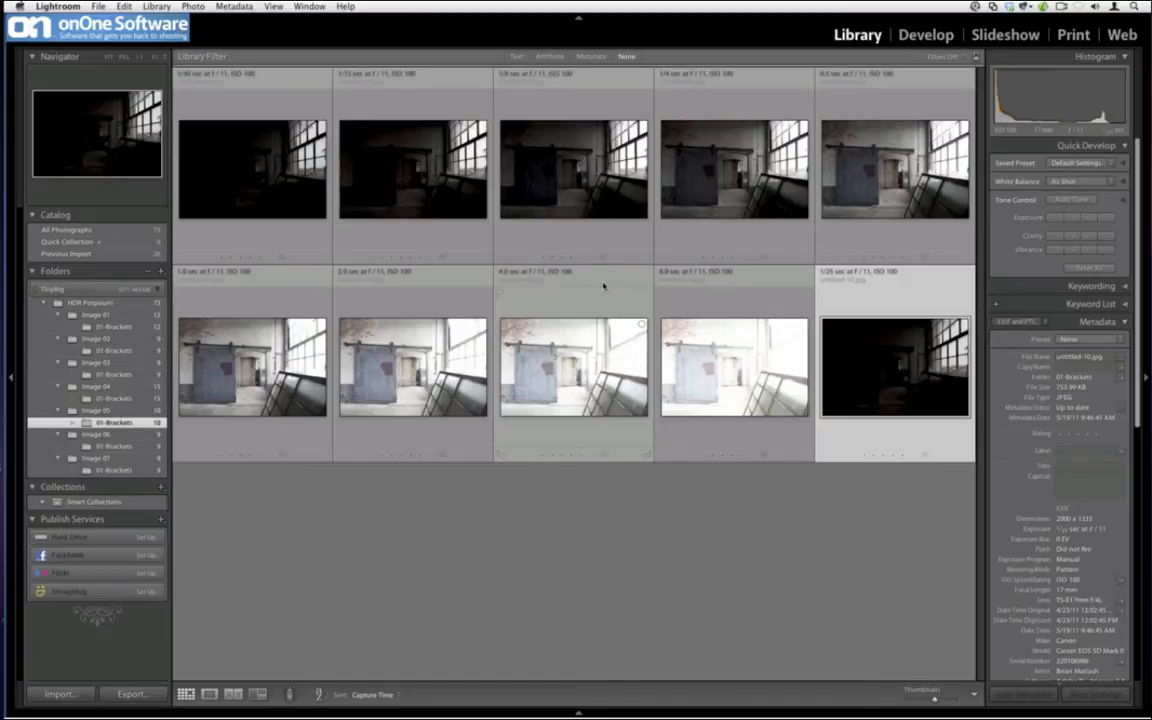
pyautogui.doubleClick(870, 170)
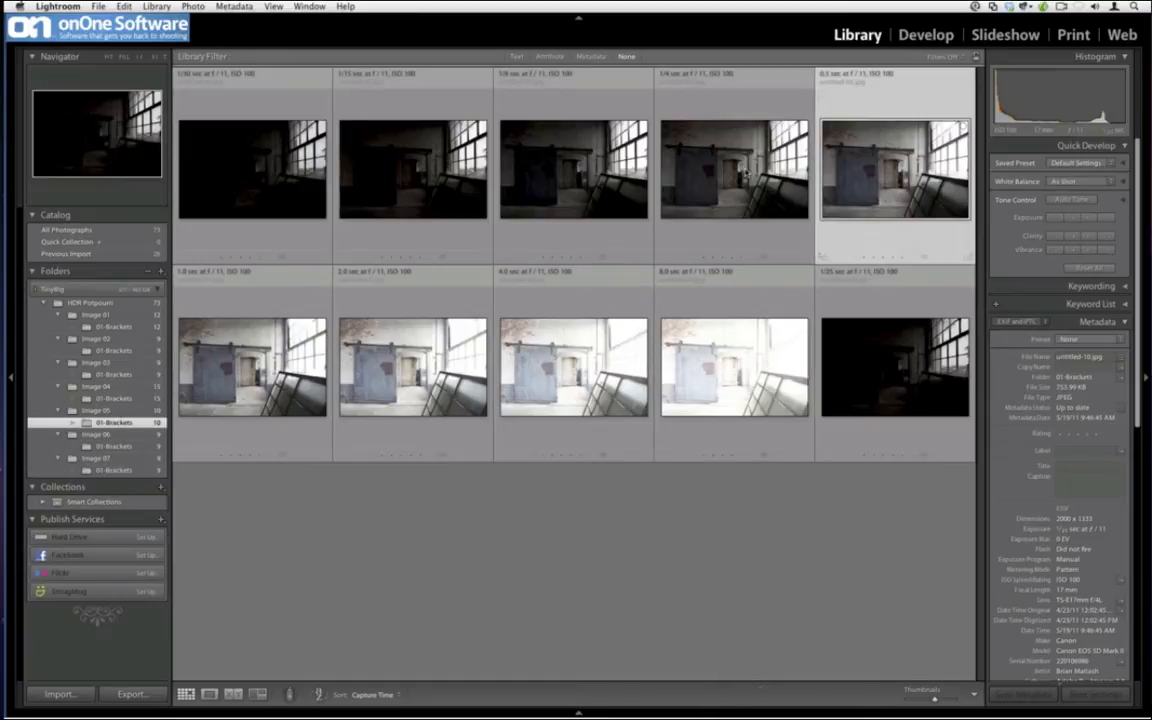
pyautogui.press('Right')
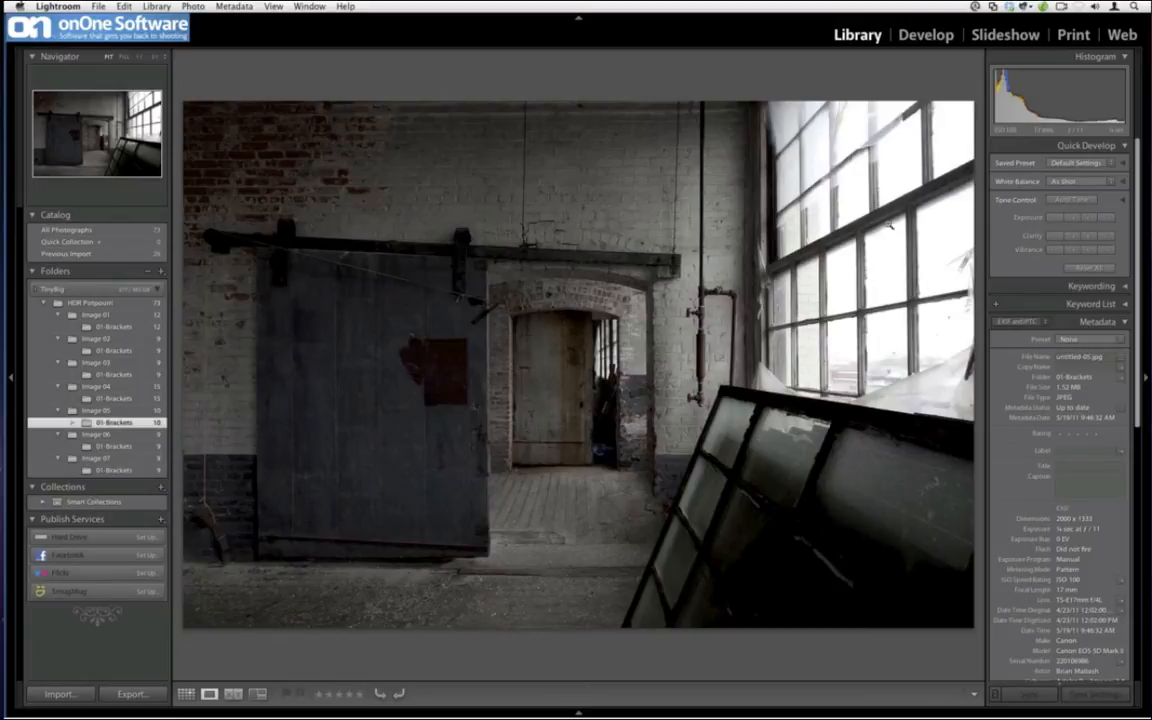
pyautogui.press('Right')
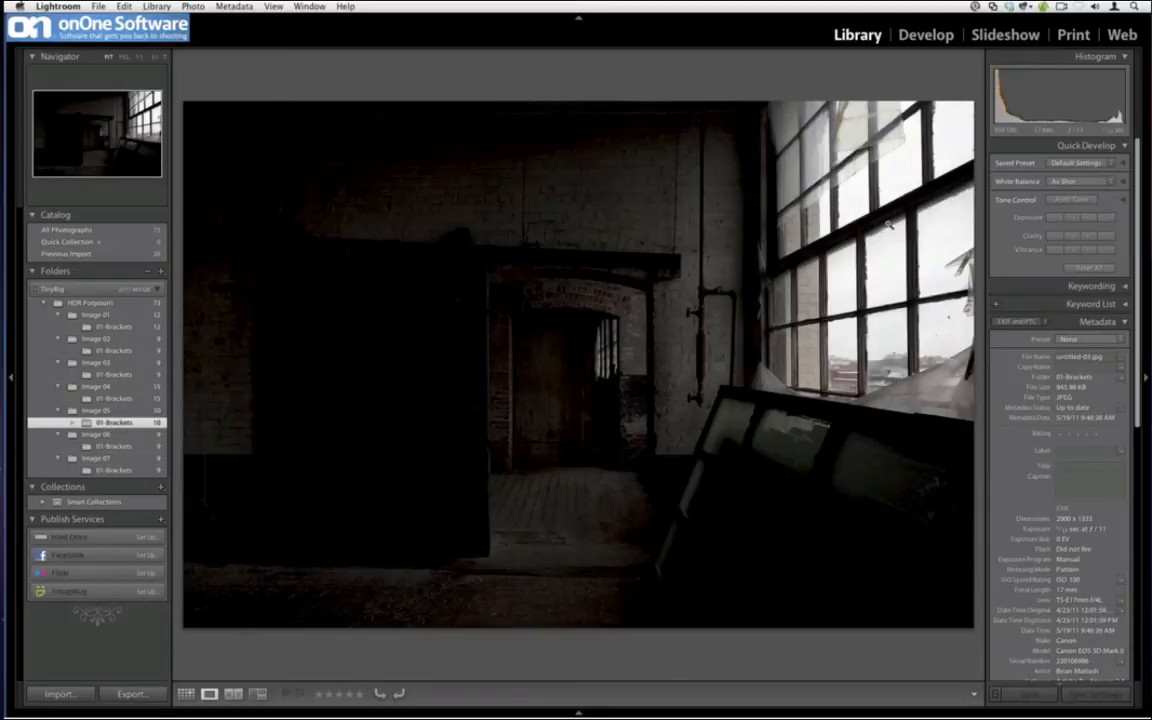
pyautogui.press('Right')
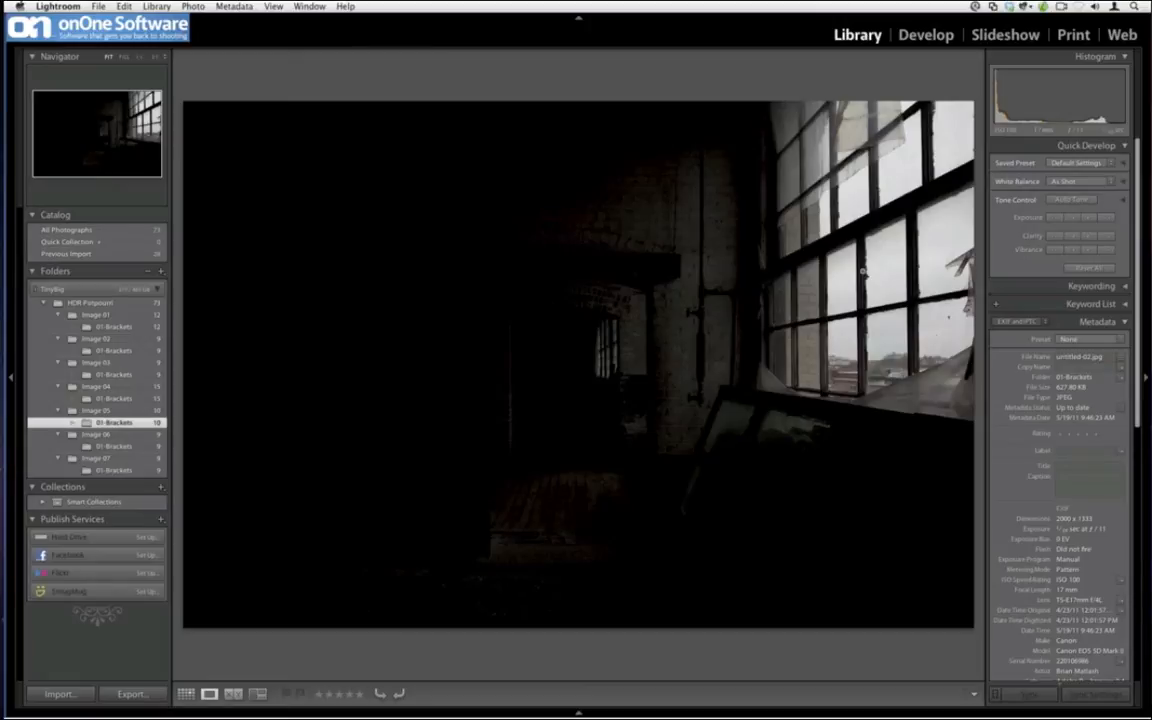
# Select all brackets in the grid except the 1/15, 1/8 and 1.0 sec exposures.
pyautogui.press('g')
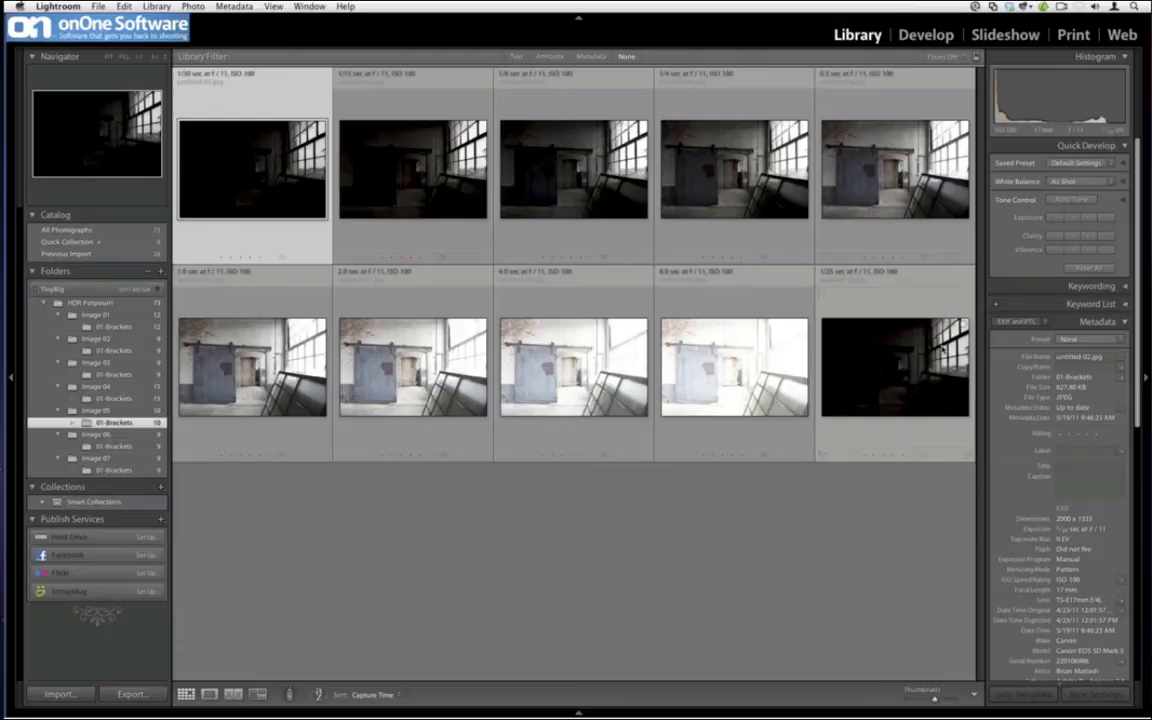
pyautogui.keyDown('shift'); pyautogui.click(910, 353); pyautogui.keyUp('shift')
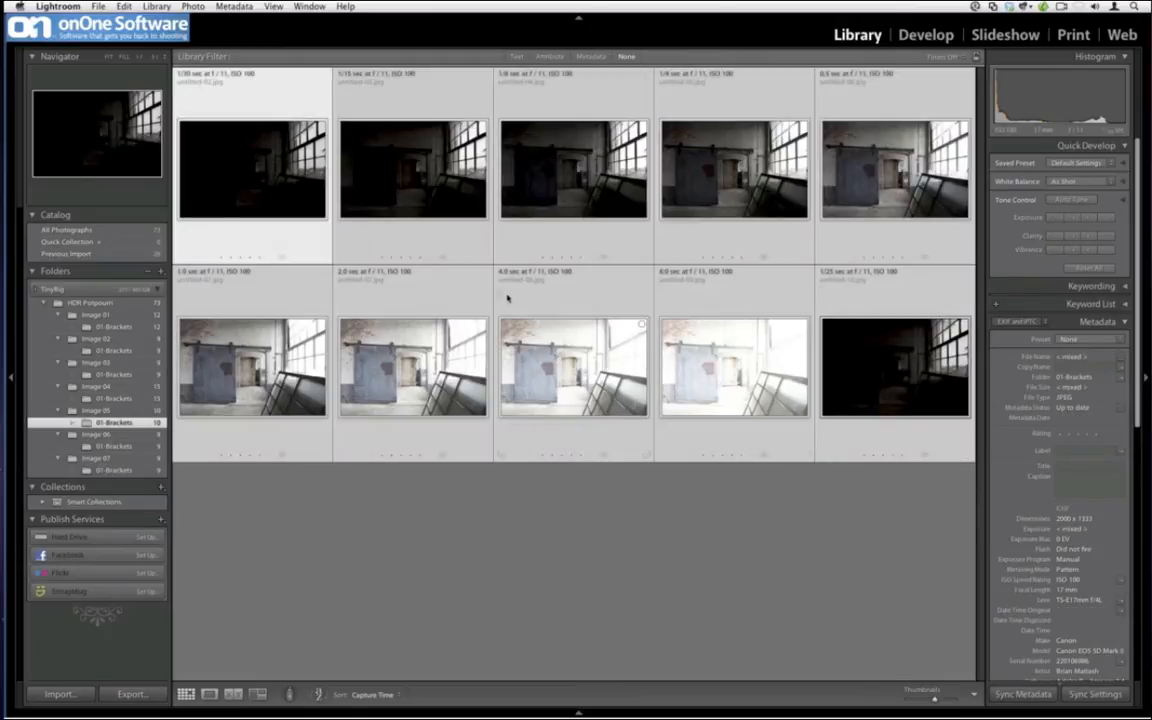
pyautogui.keyDown('super'); pyautogui.click(428, 176); pyautogui.keyUp('super')
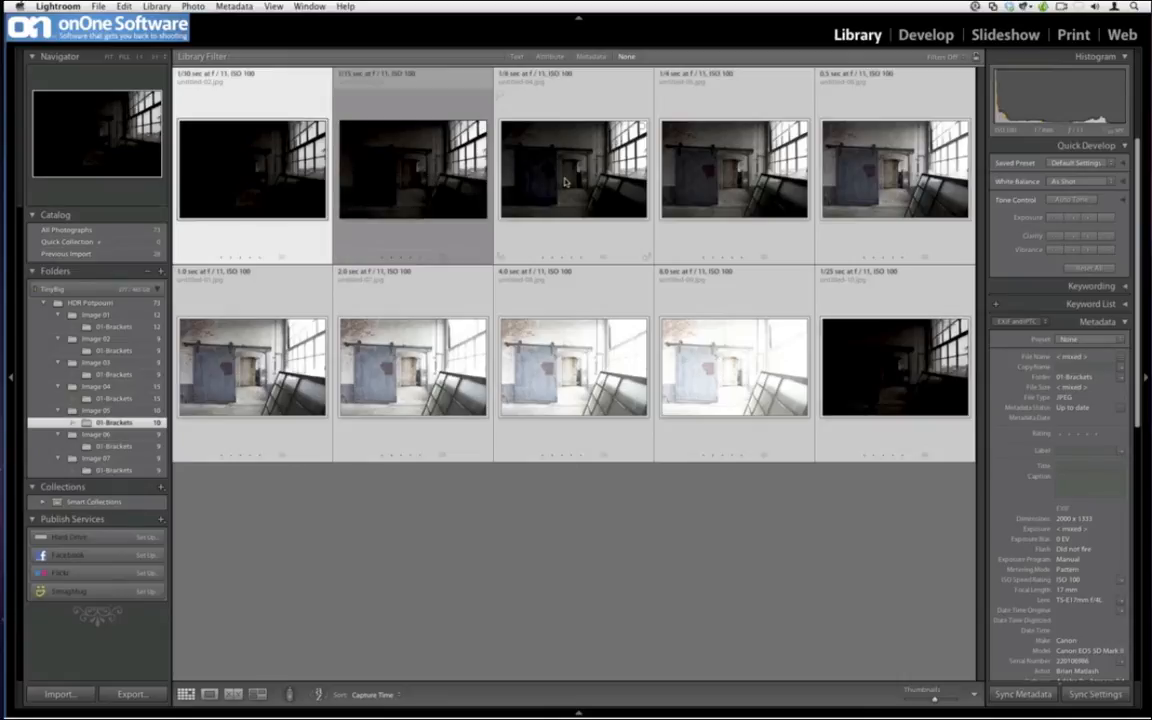
pyautogui.keyDown('super'); pyautogui.click(505, 164); pyautogui.keyUp('super')
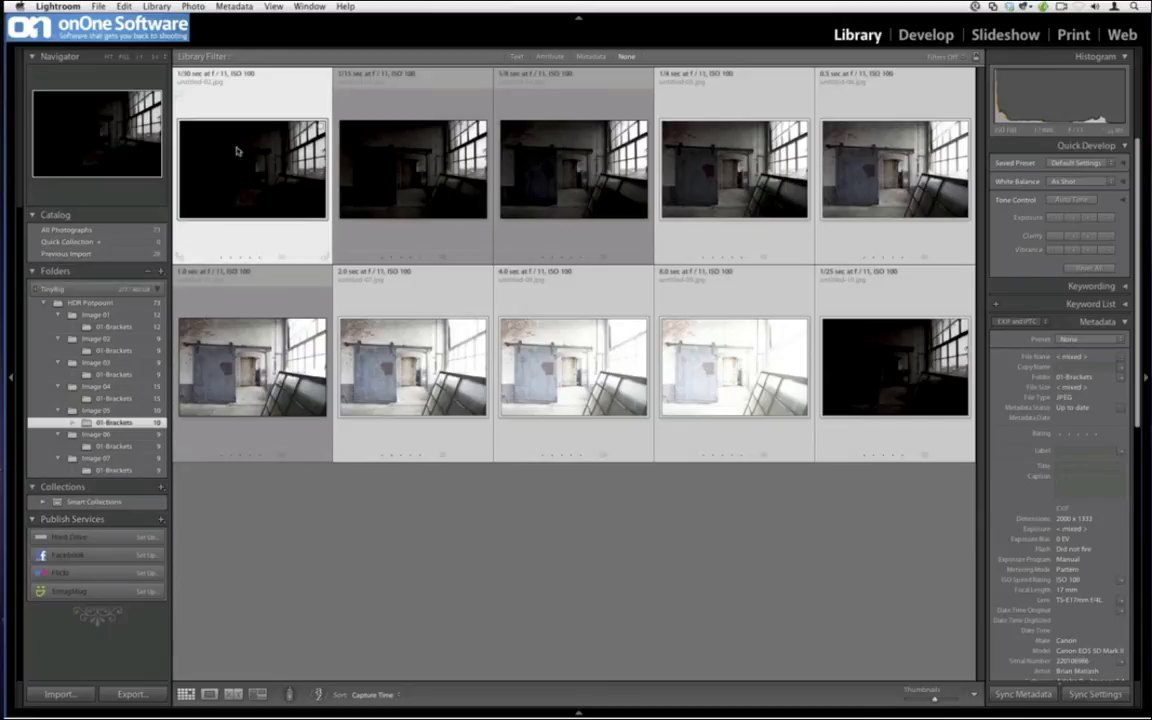
# Send the selected brackets to Merge and Edit in HDR Express and merge them with ghosting reduction set to Smooth edges.
pyautogui.click(100, 6)
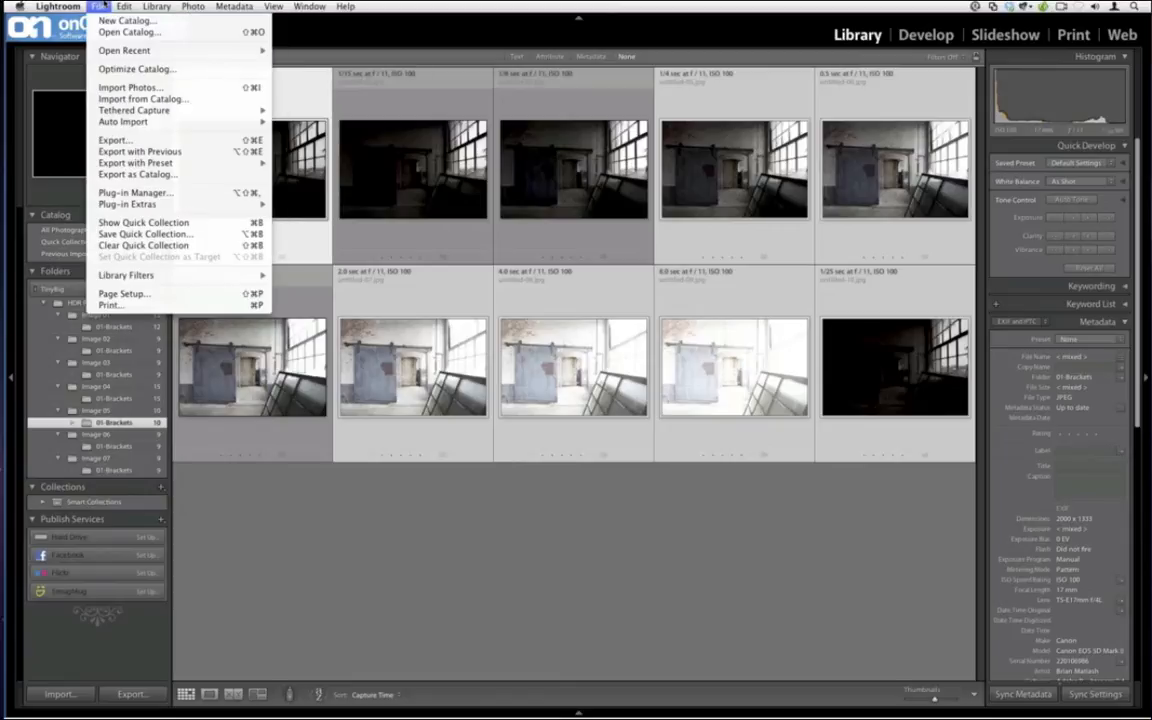
pyautogui.moveTo(130, 204)
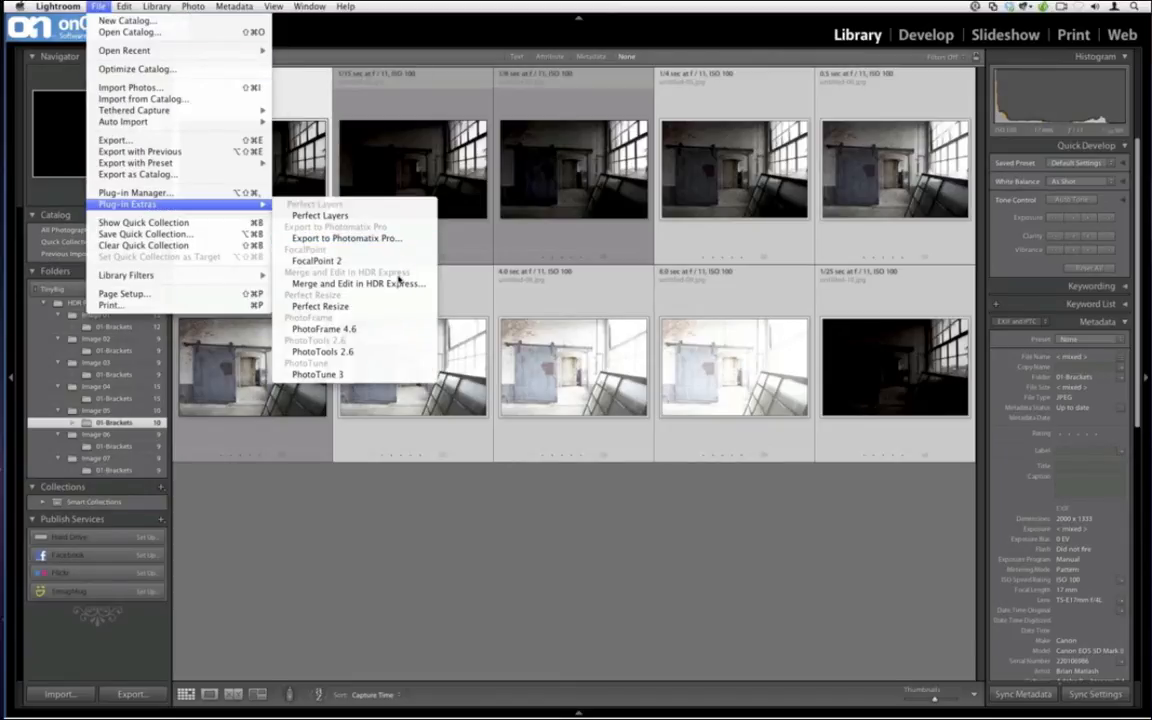
pyautogui.click(395, 284)
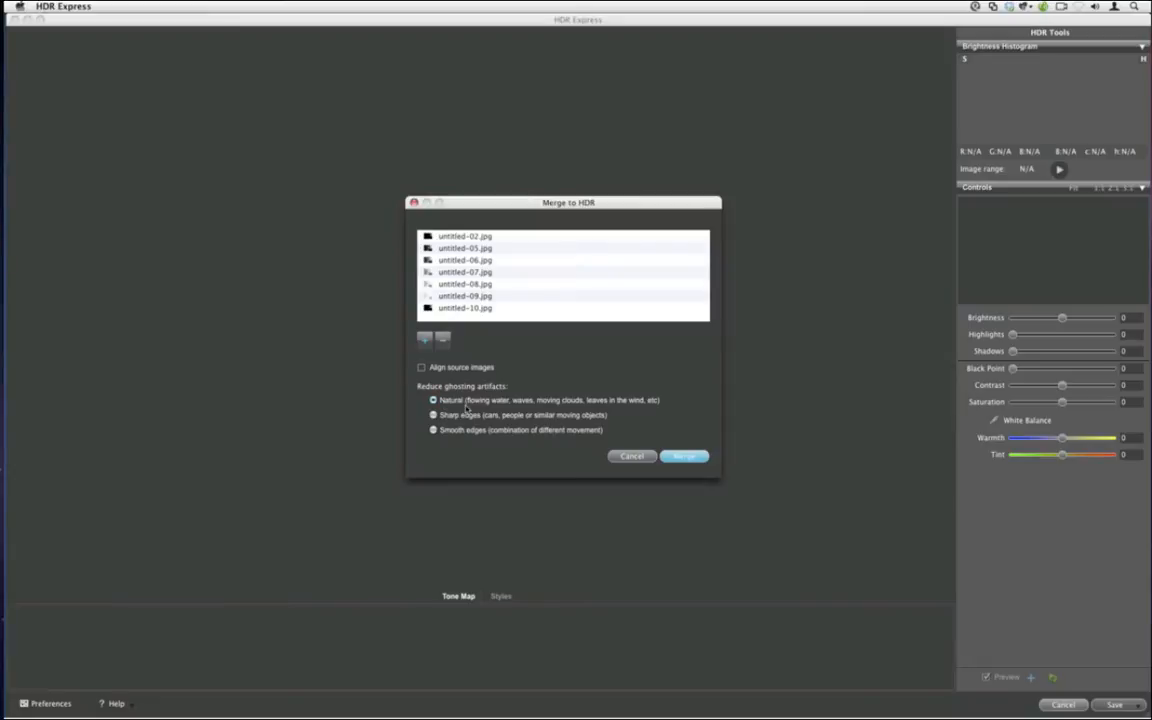
pyautogui.click(505, 417)
pyautogui.click(478, 436)
pyautogui.click(684, 456)
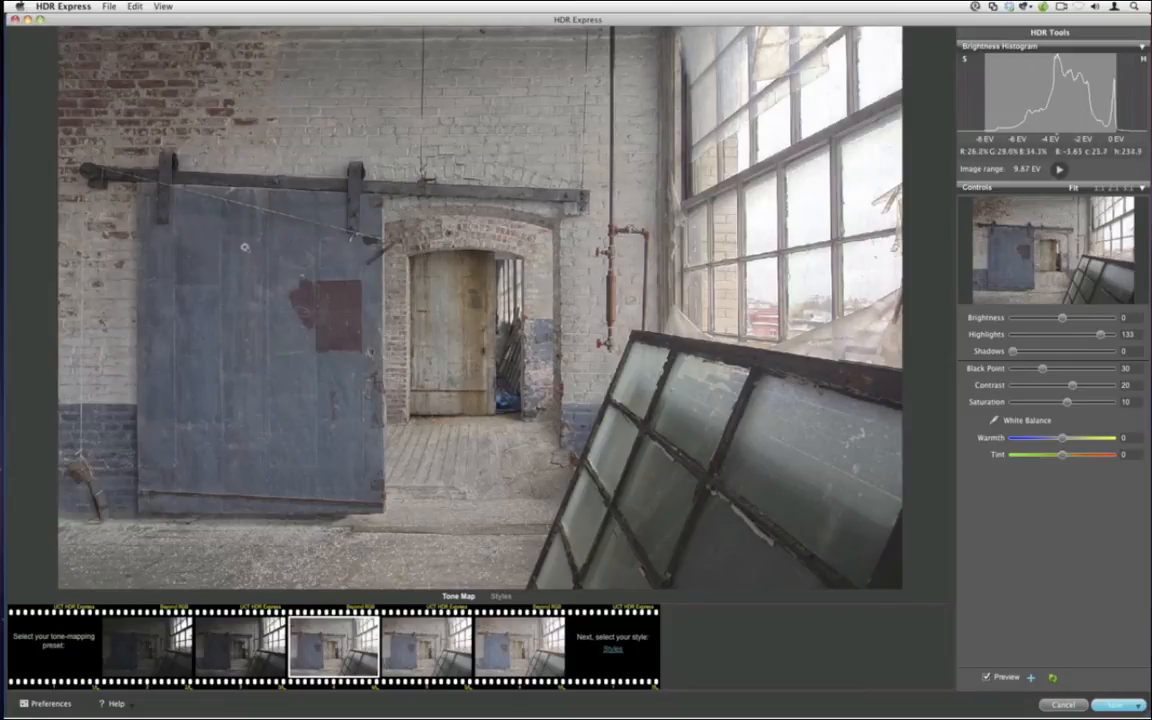
# Inspect the door detail in the merged image, and set Brightness to -19 and Highlights to 131.
pyautogui.click(248, 258)
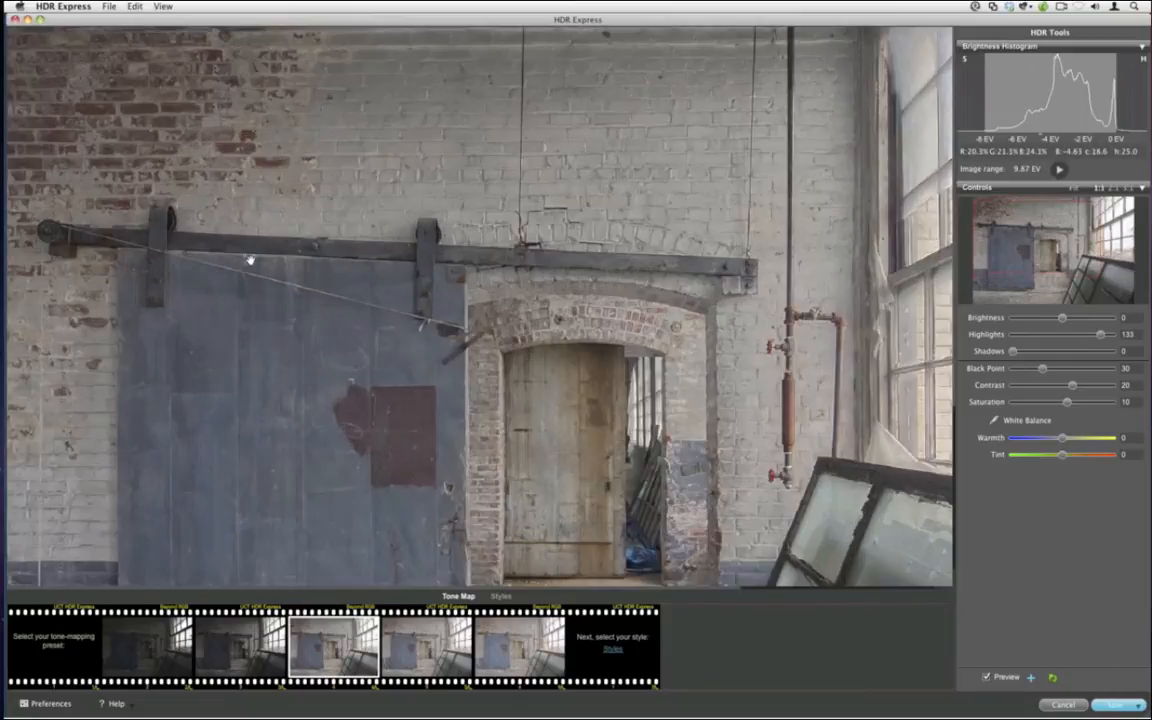
pyautogui.scroll(-1, 278, 348)
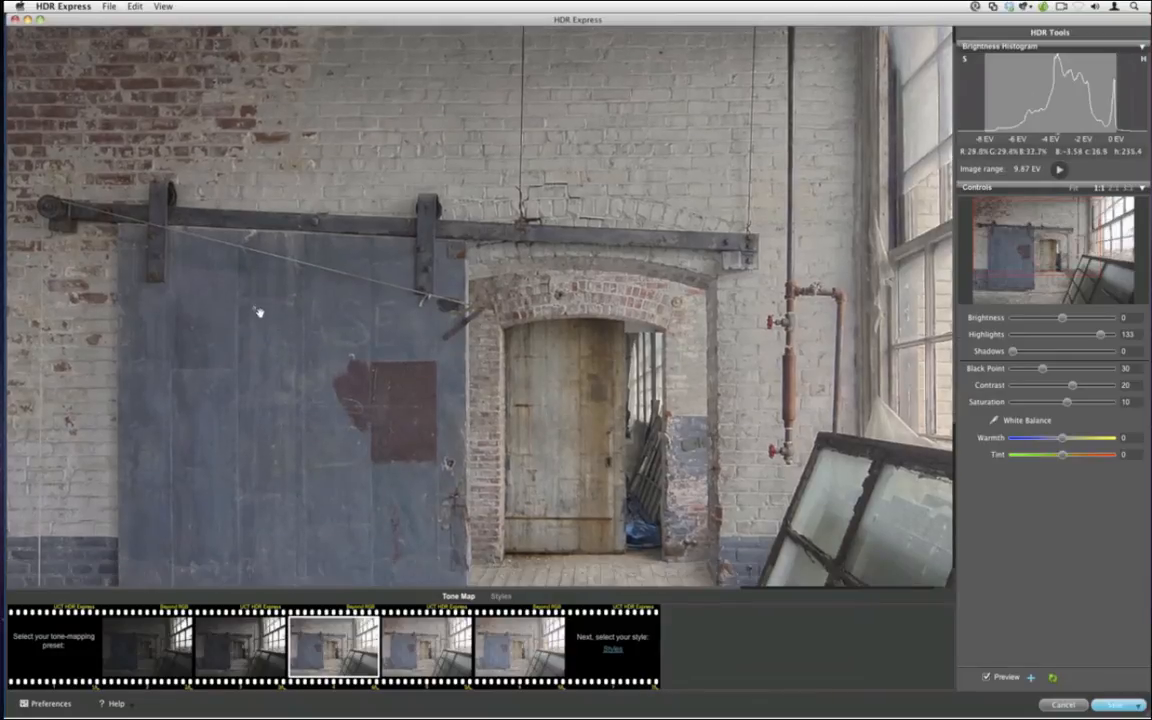
pyautogui.click(316, 327)
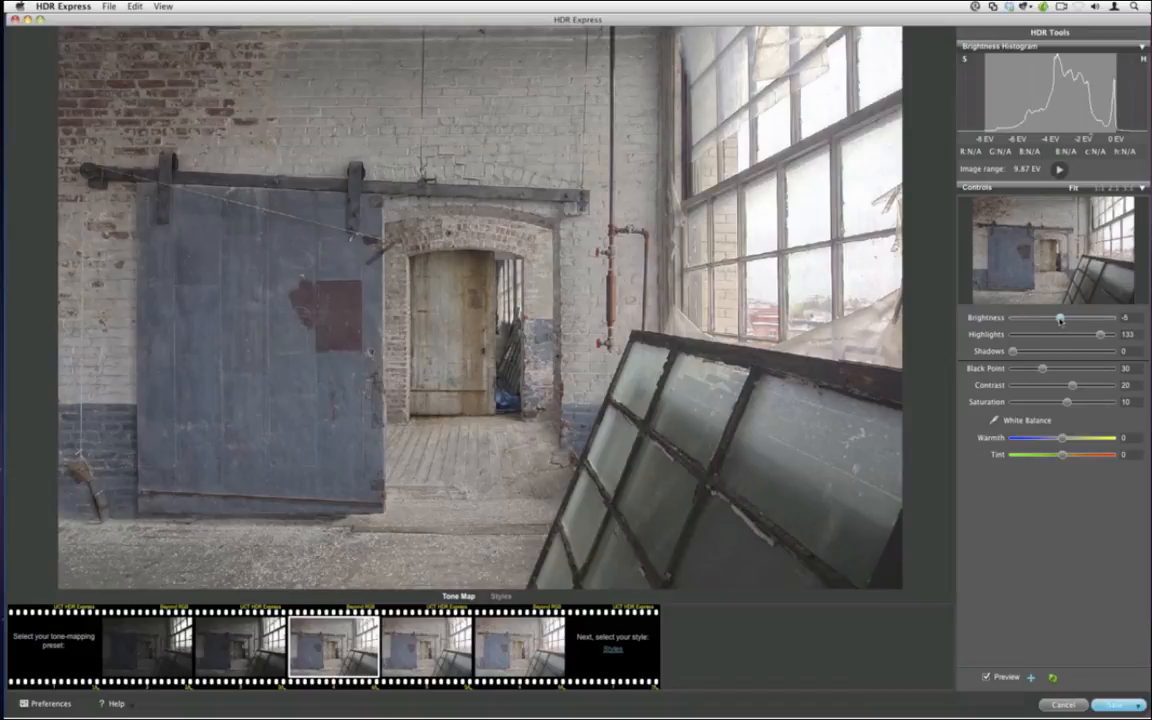
pyautogui.moveTo(1062, 318); pyautogui.dragTo(1058, 320)
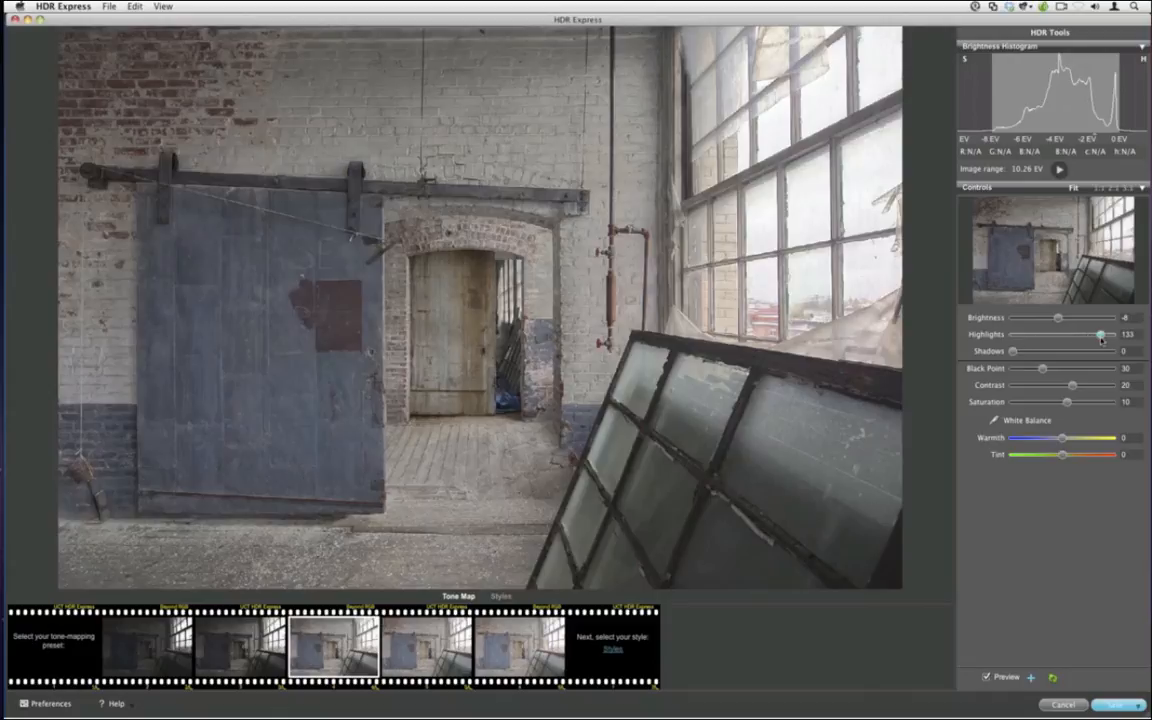
pyautogui.moveTo(1101, 337); pyautogui.dragTo(1054, 322)
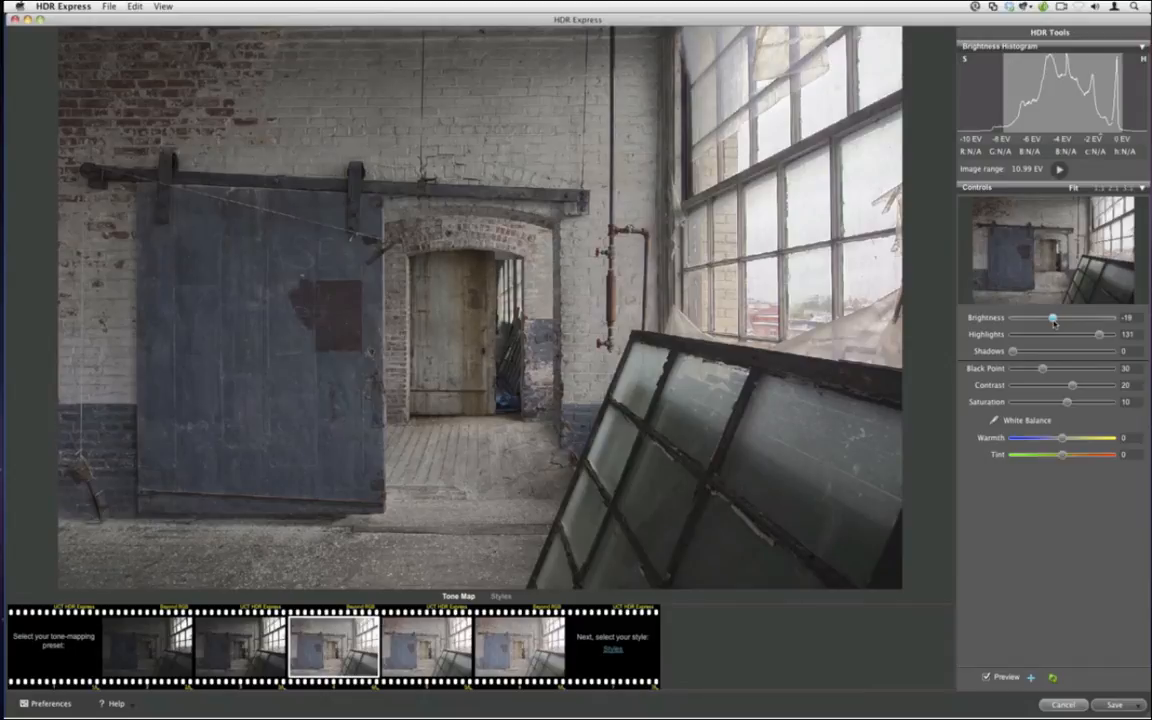
# Set the Black Point to 29 and the Contrast to 29, leaving Shadows at 0.
pyautogui.click(1014, 352)
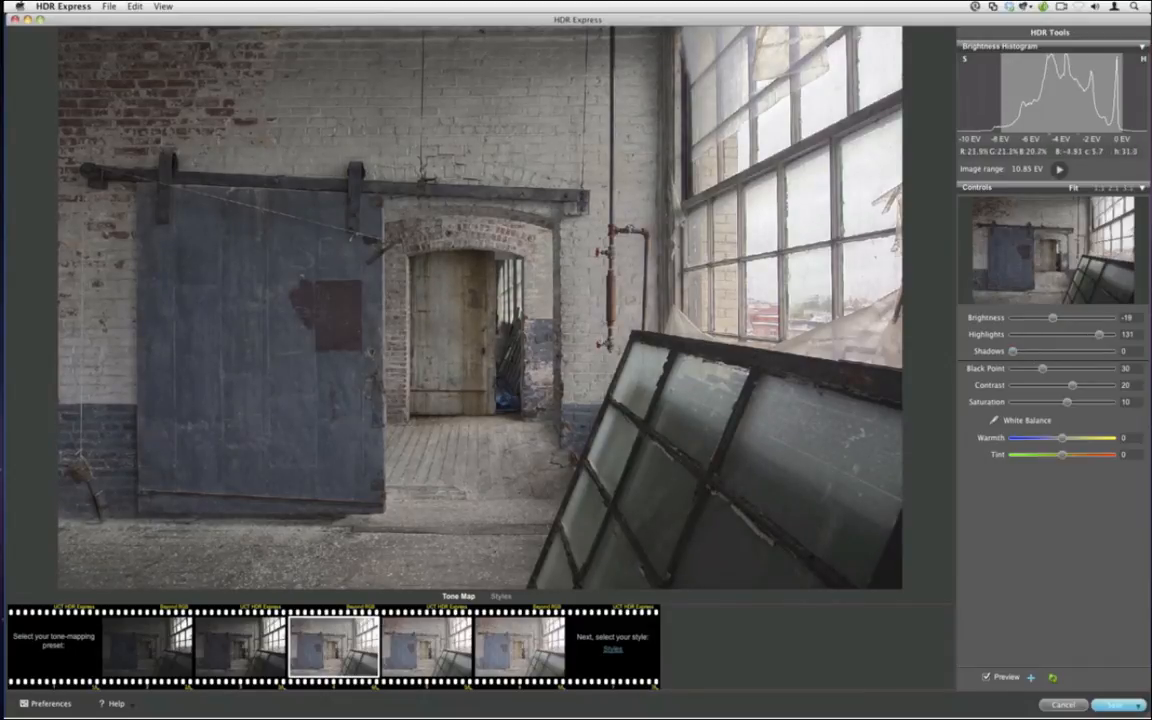
pyautogui.moveTo(1017, 353)
pyautogui.mouseDown()
pyautogui.moveTo(1052, 353)
pyautogui.moveTo(1013, 354)
pyautogui.mouseUp()
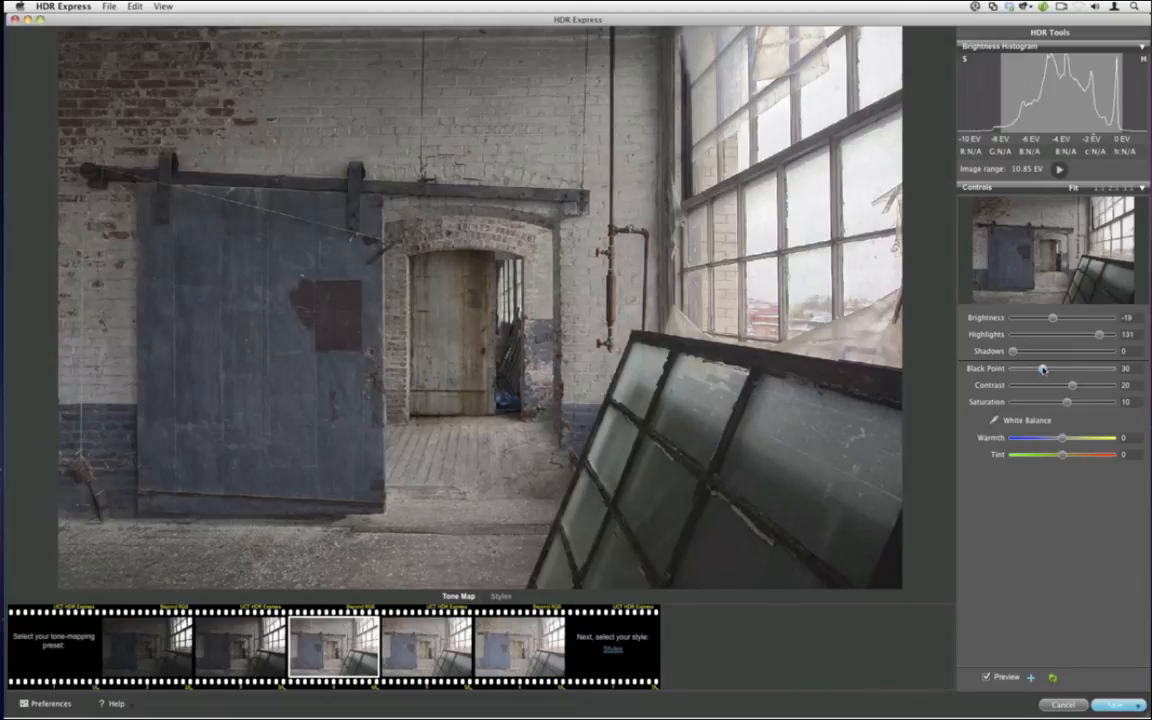
pyautogui.moveTo(1043, 369); pyautogui.dragTo(1031, 378)
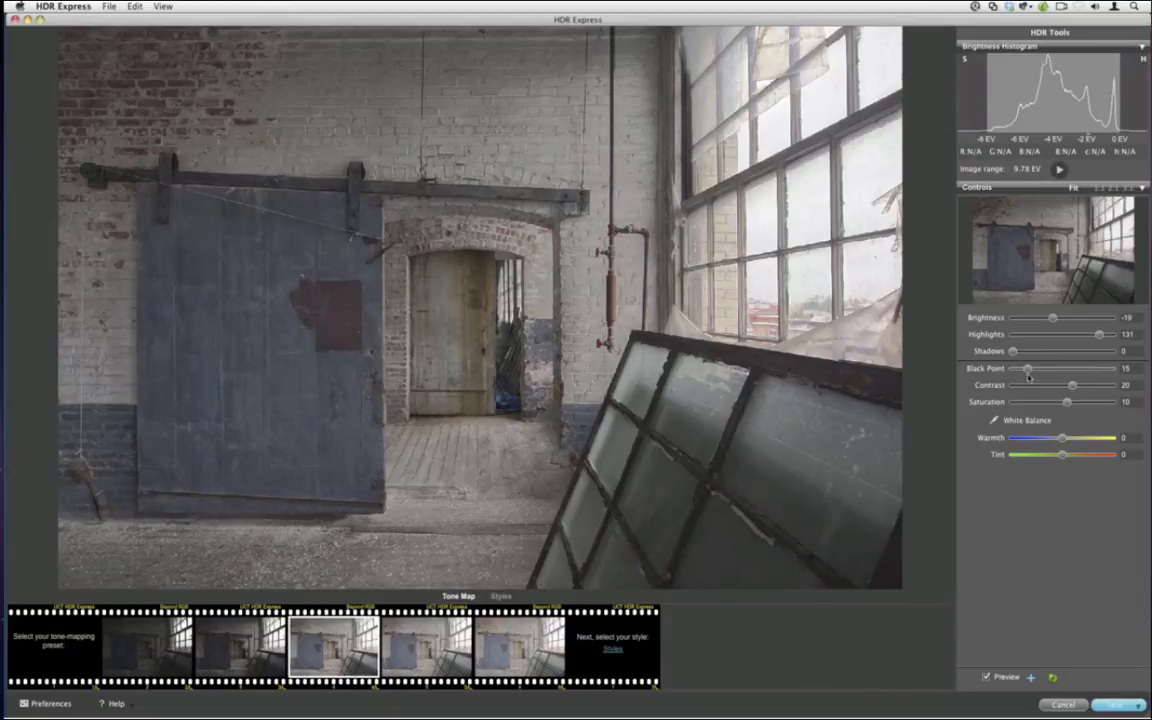
pyautogui.moveTo(1036, 381); pyautogui.dragTo(1041, 370)
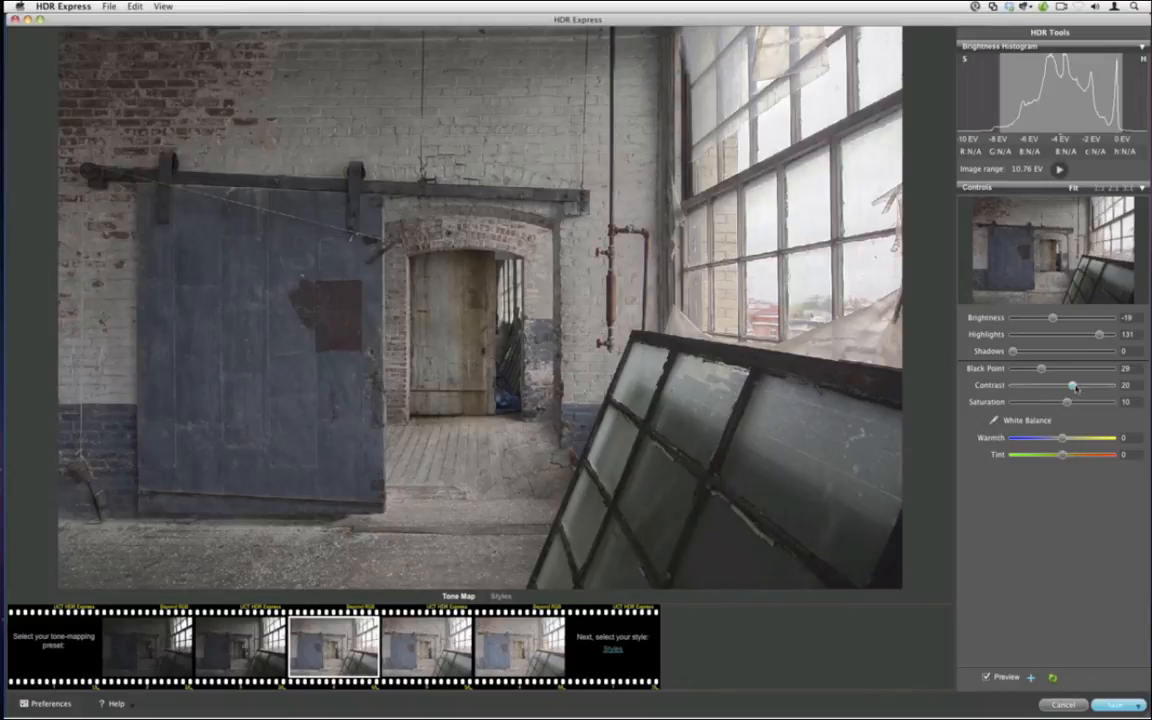
pyautogui.moveTo(1072, 385); pyautogui.dragTo(1075, 393)
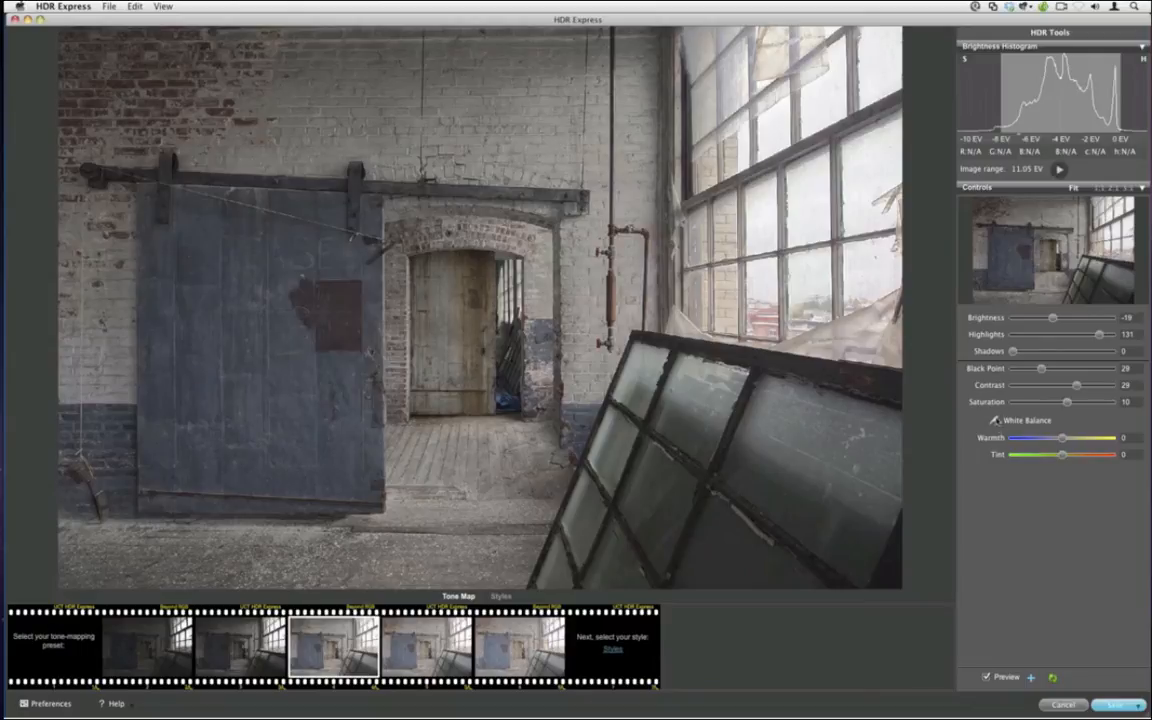
# Set the white balance by sampling the white brick wall above the doorway's door rail, and set Brightness to -14.
pyautogui.click(996, 422)
pyautogui.click(569, 163)
pyautogui.moveTo(1052, 319); pyautogui.dragTo(1056, 327)
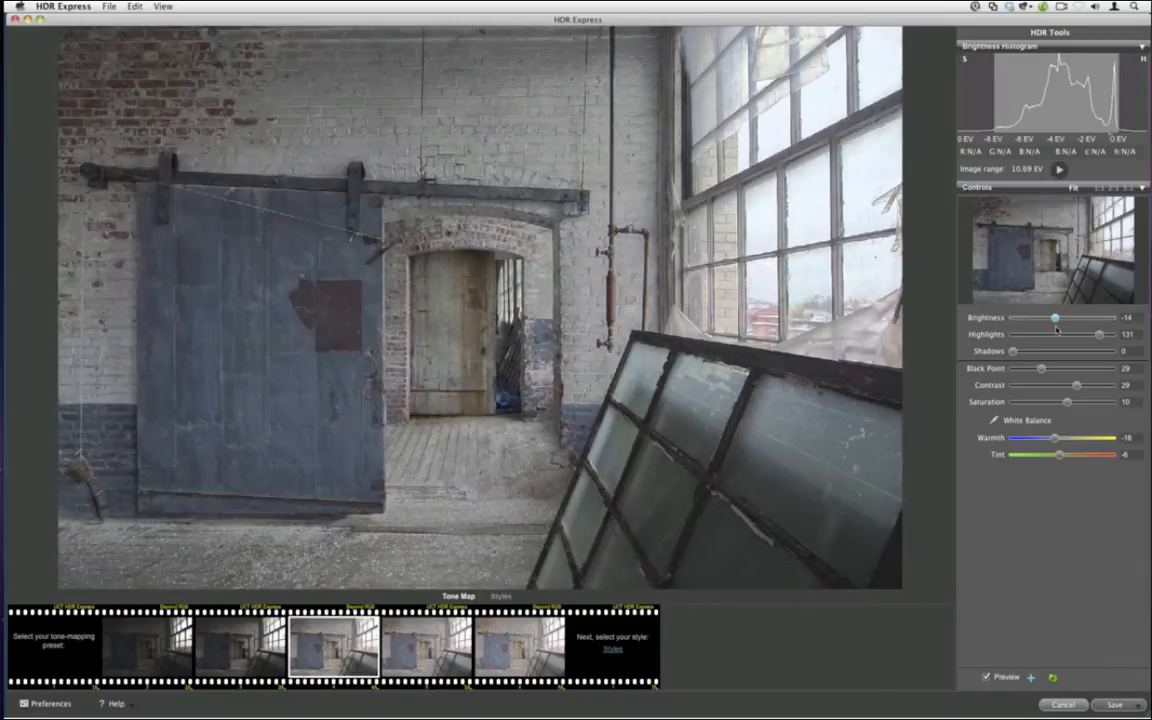
# Save the toned HDR image as a JPEG named hdr-untitled-02-HDRE.
pyautogui.click(1117, 706)
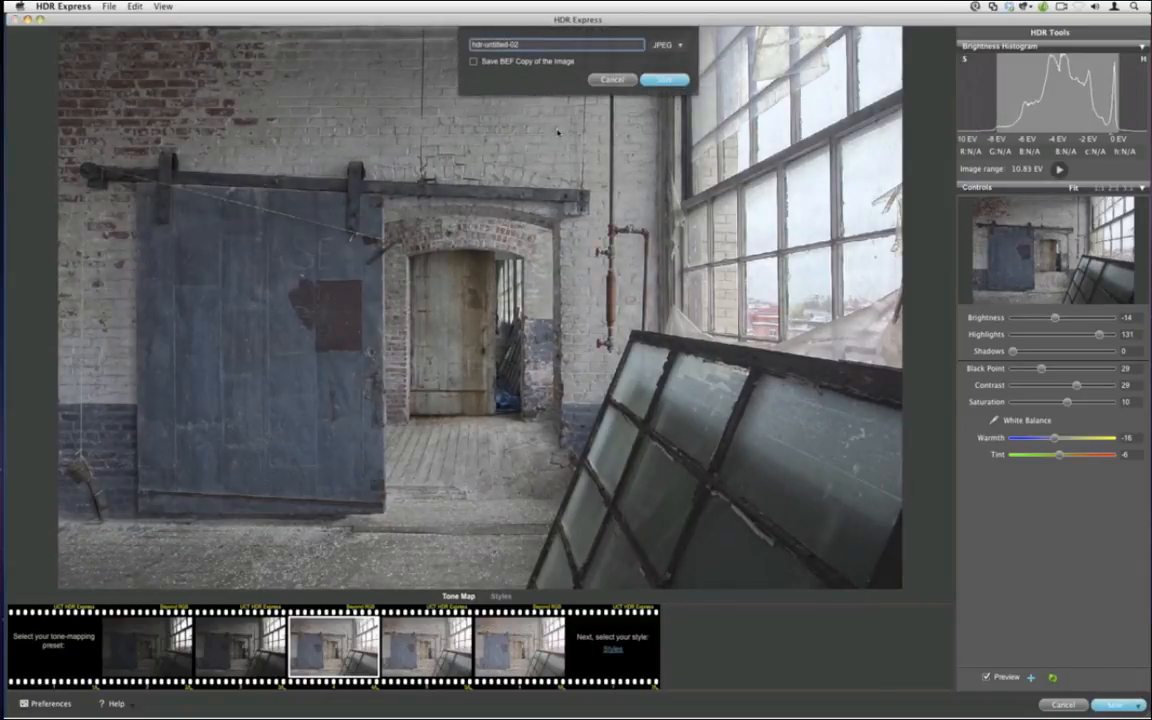
pyautogui.write('-HDRE')
pyautogui.click(652, 81)
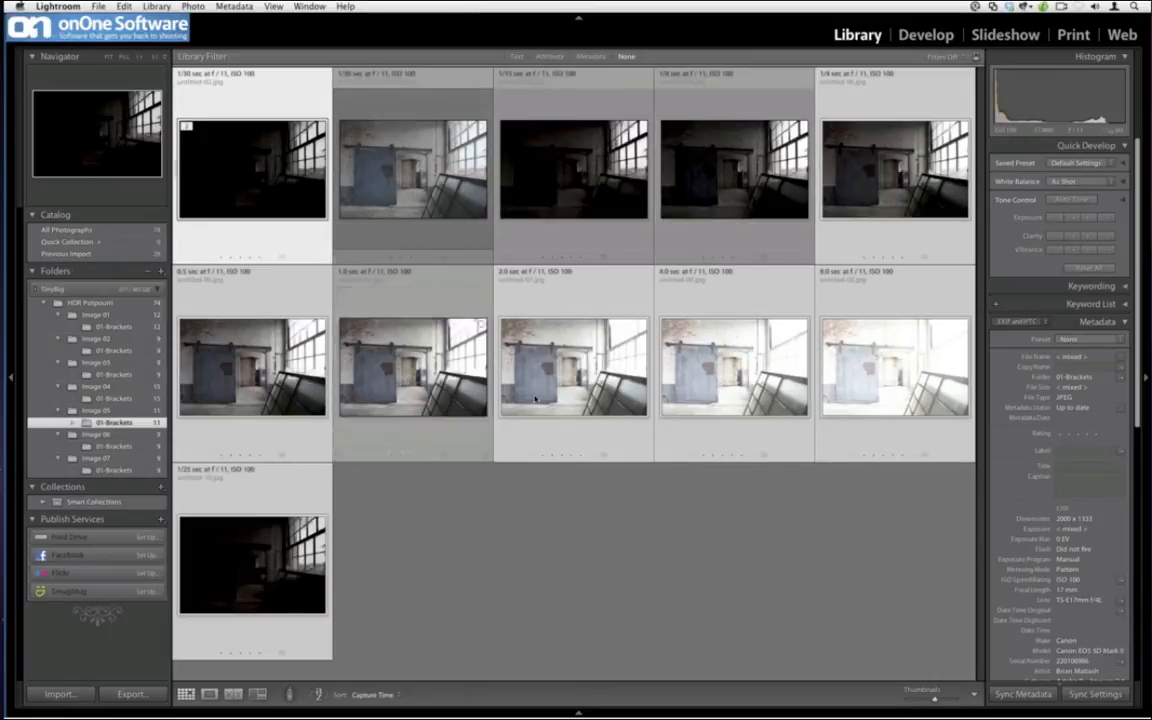
# Compare the 1.0 sec exposure side by side with the merged HDR image, hiding the side panels and turning the lights out.
pyautogui.click(577, 380)
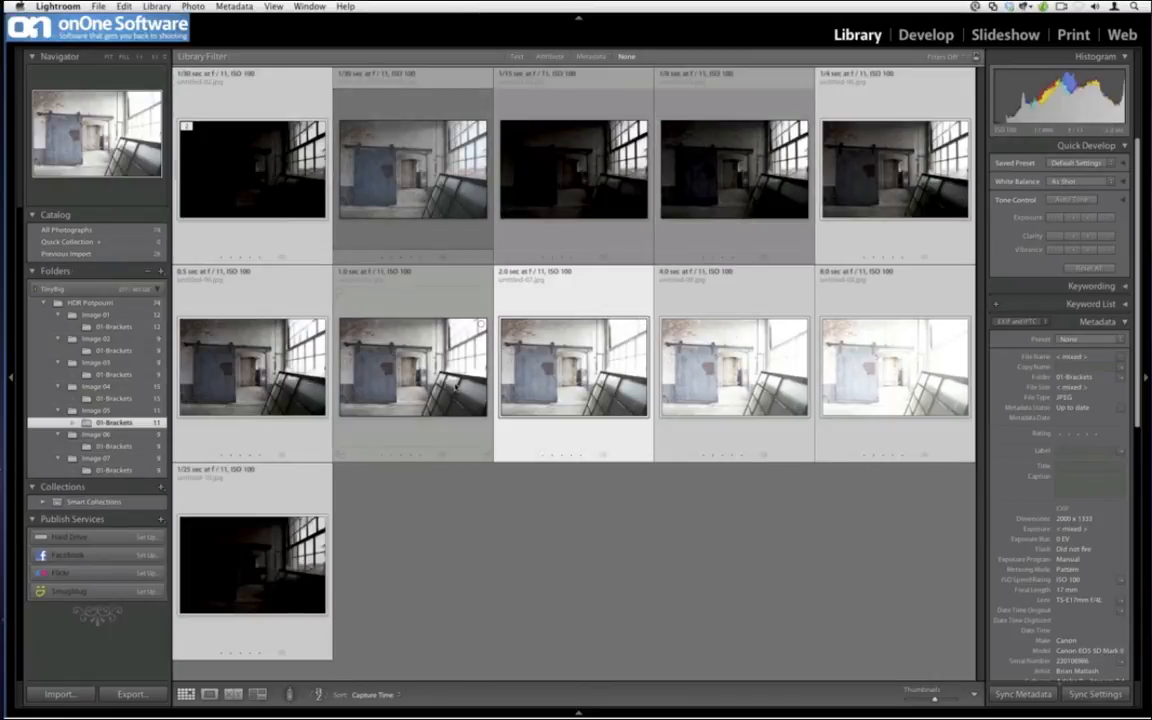
pyautogui.click(456, 391)
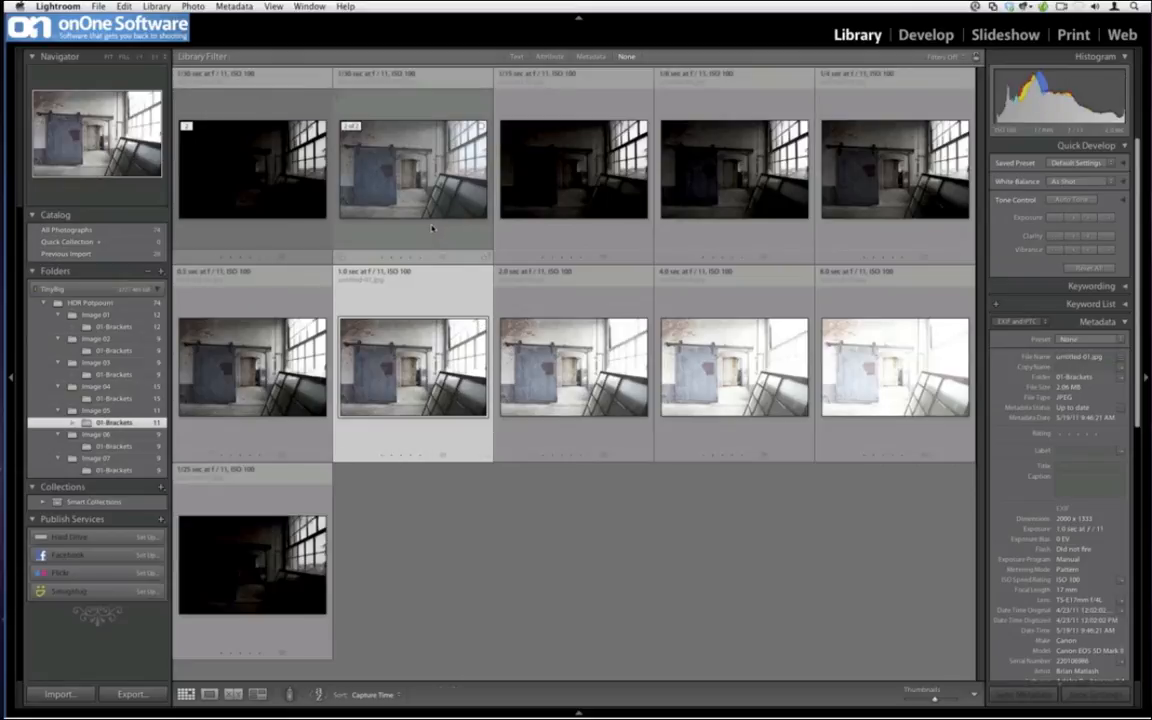
pyautogui.keyDown('super'); pyautogui.click(437, 247); pyautogui.keyUp('super')
pyautogui.press('x')
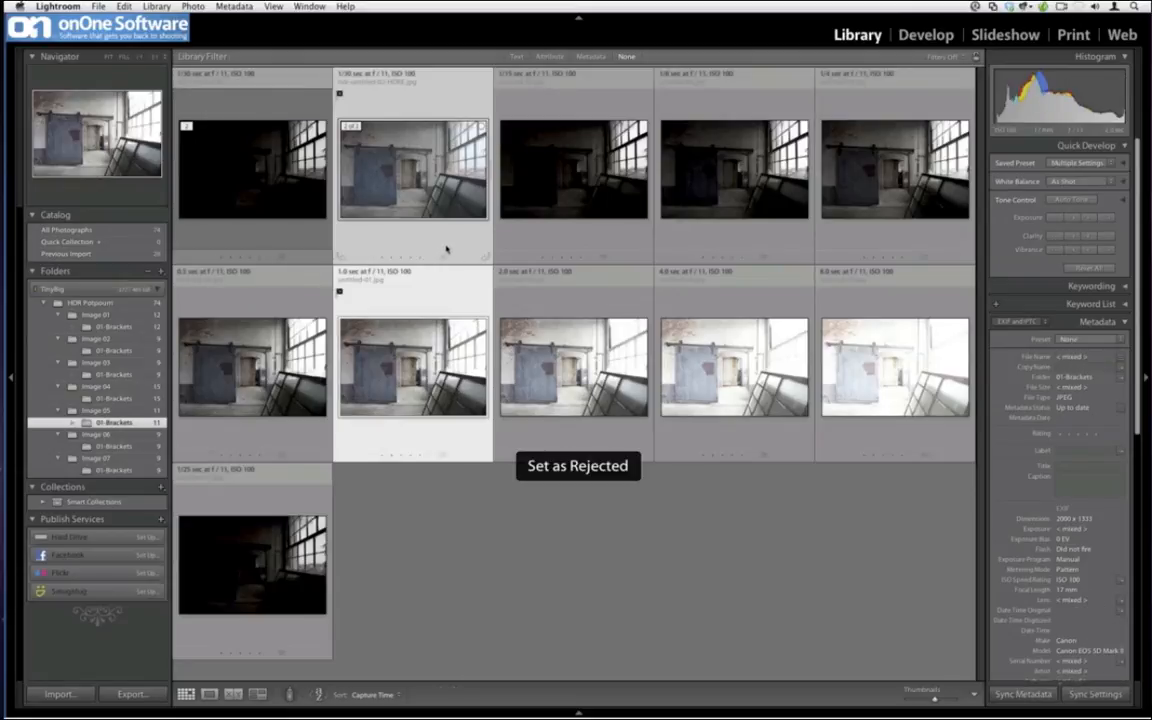
pyautogui.press('super+z')
pyautogui.press('c')
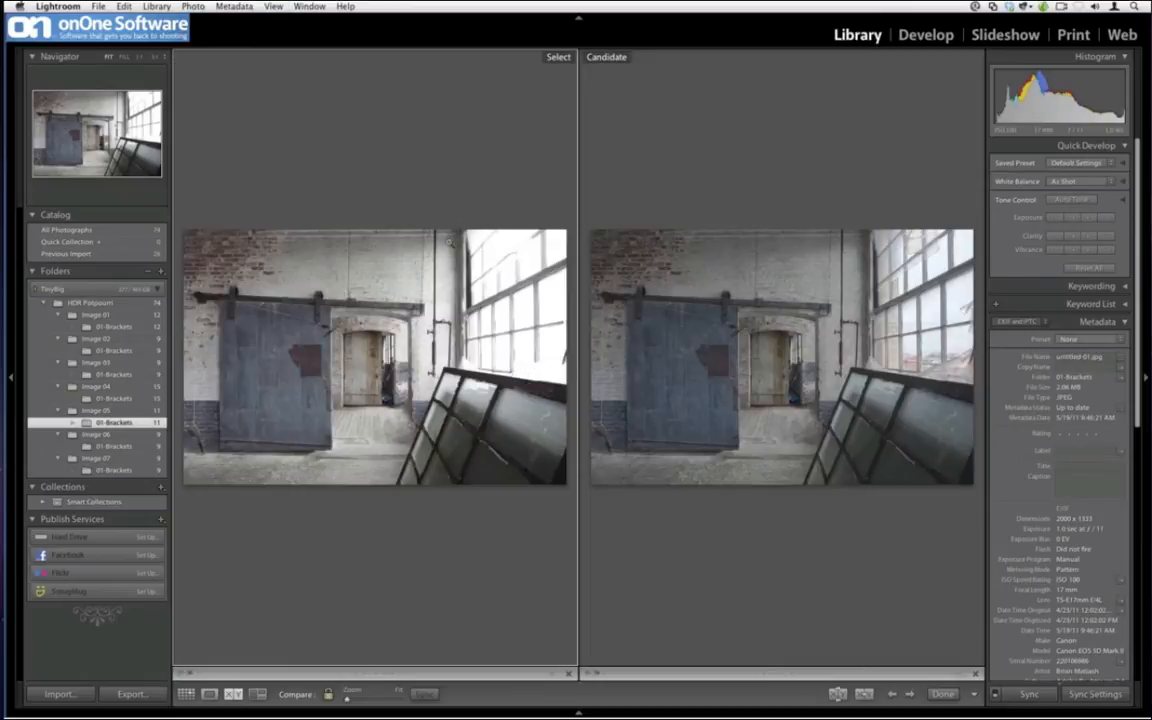
pyautogui.press('Tab')
pyautogui.press('l')
pyautogui.press('l')
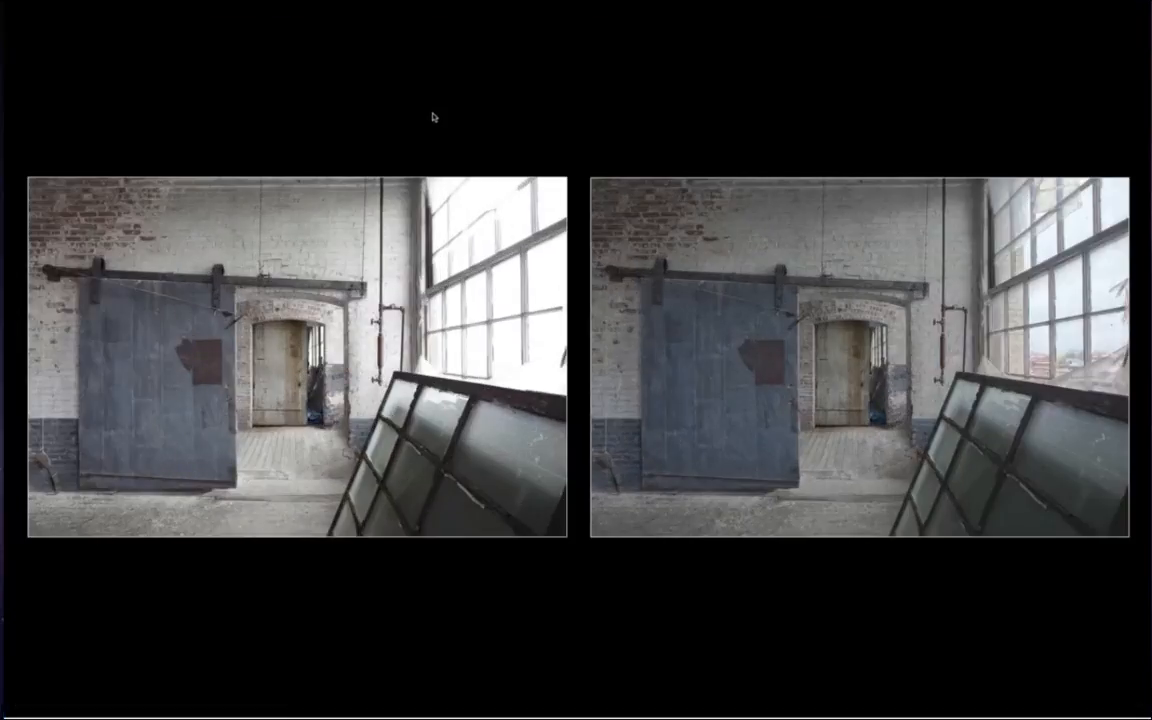
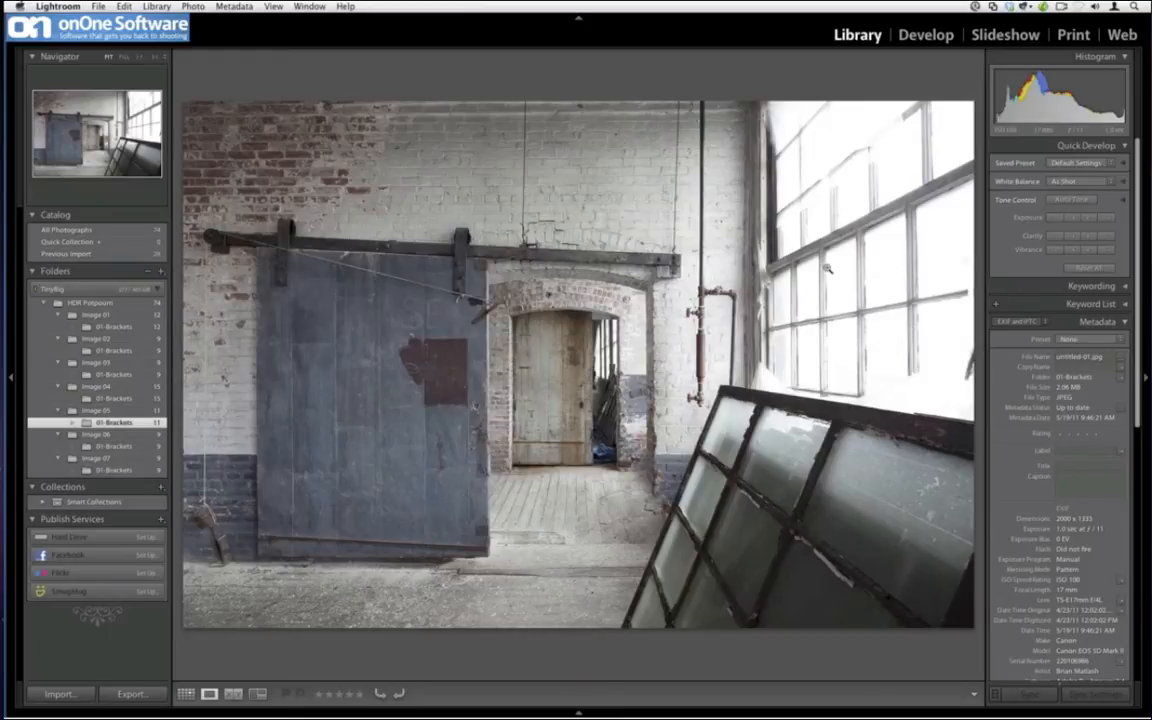
# Lower the 1.0 sec photo's exposure in Quick Develop, inspect the window highlights up close, and raise the exposure again.
pyautogui.click(1055, 218)
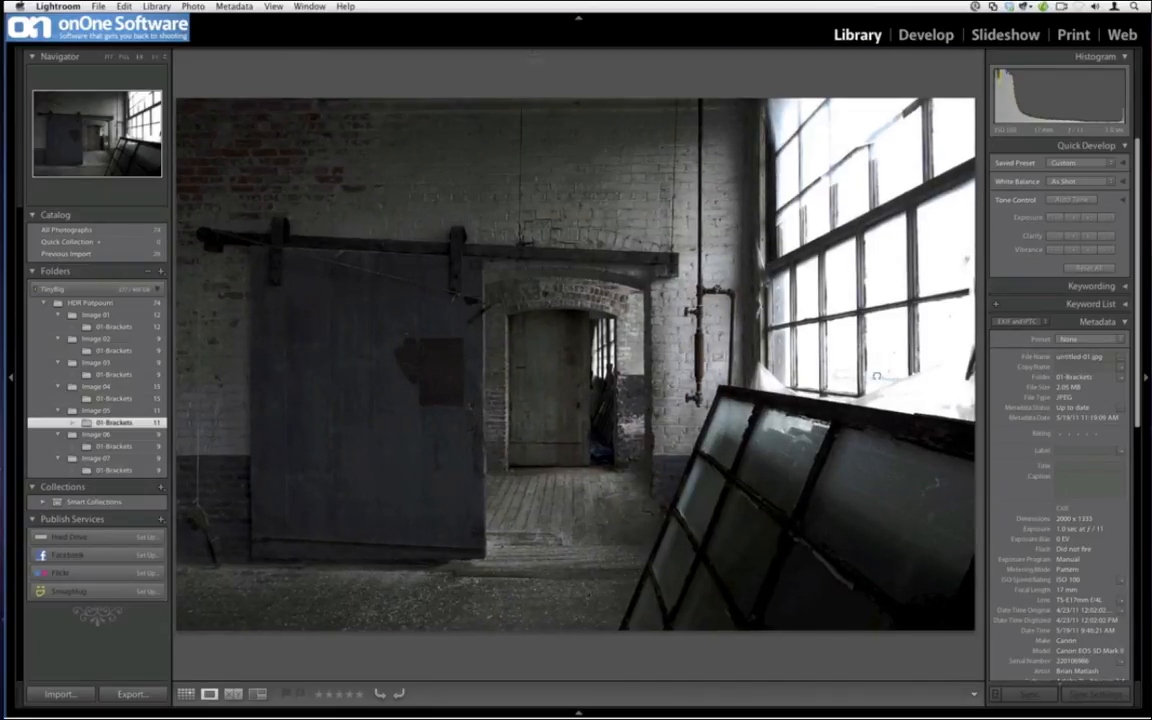
pyautogui.click(881, 390)
pyautogui.click(880, 372)
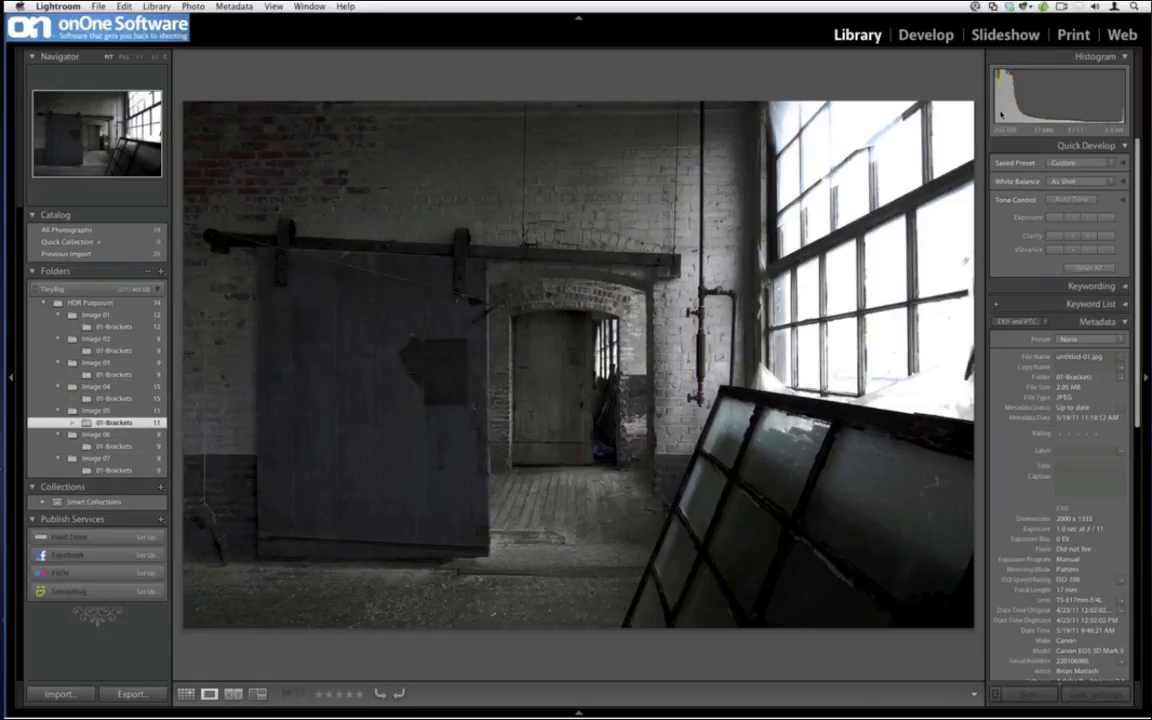
pyautogui.click(1105, 217)
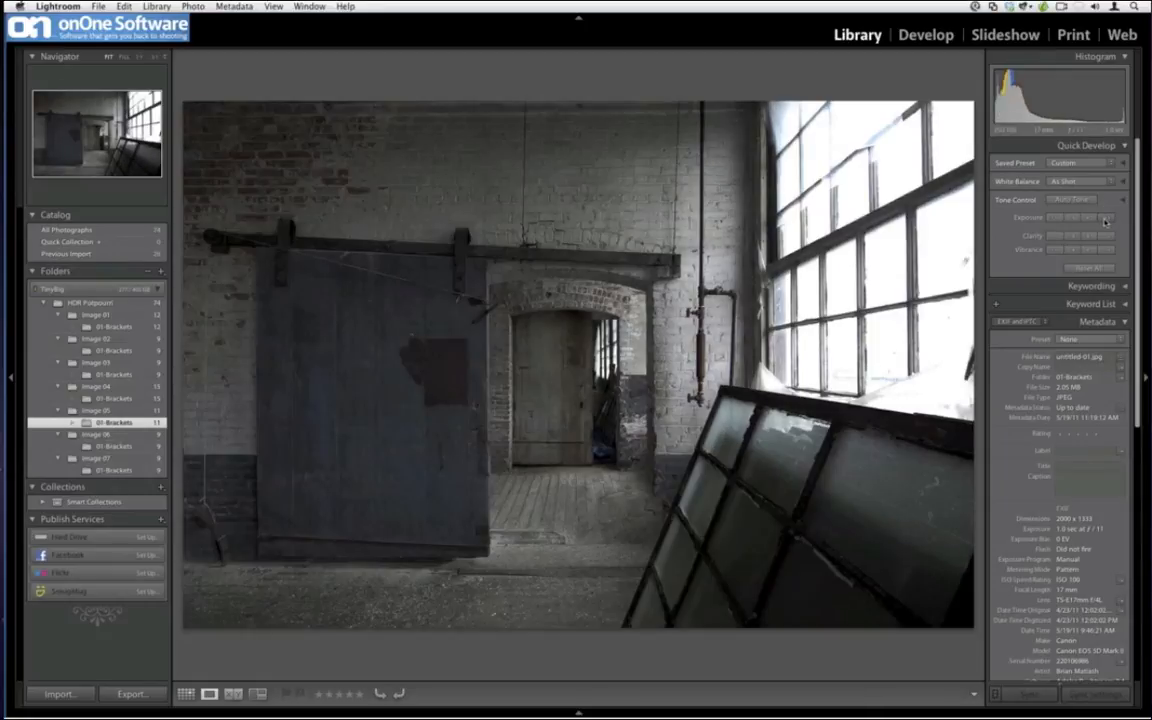
pyautogui.click(1105, 218)
pyautogui.click(1105, 218)
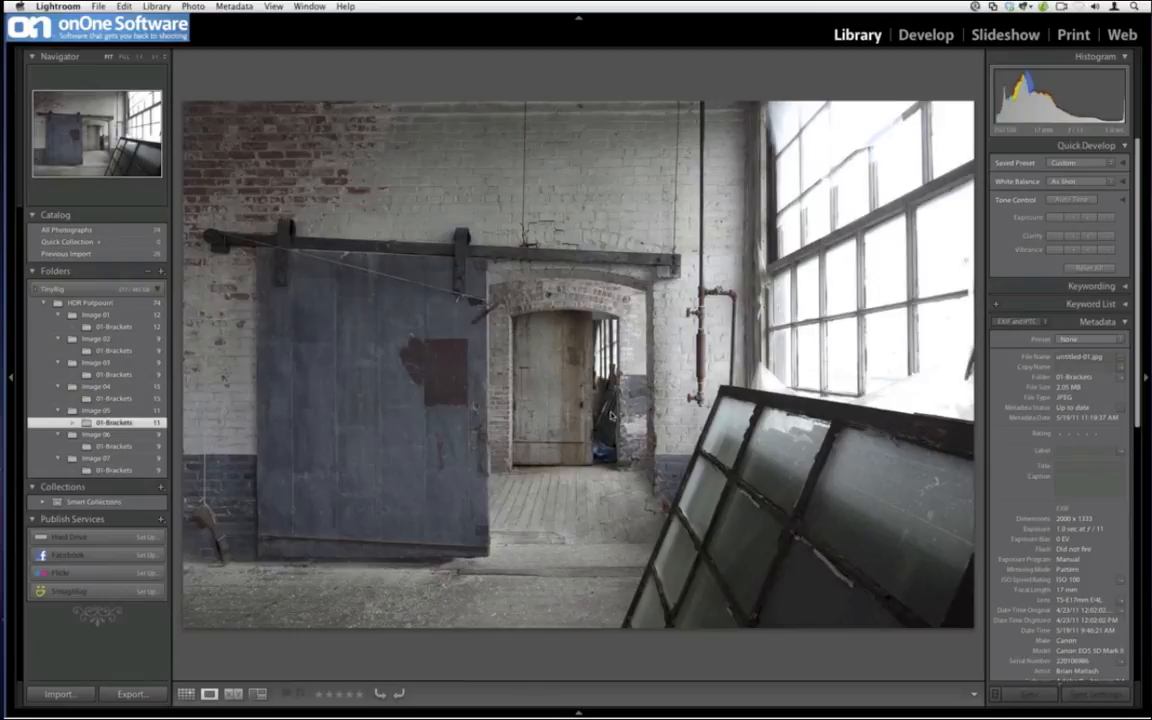
# Open the merged HDR image from the grid in PhotoTools 2.6 as a TIFF copy with Lightroom adjustments.
pyautogui.press('g')
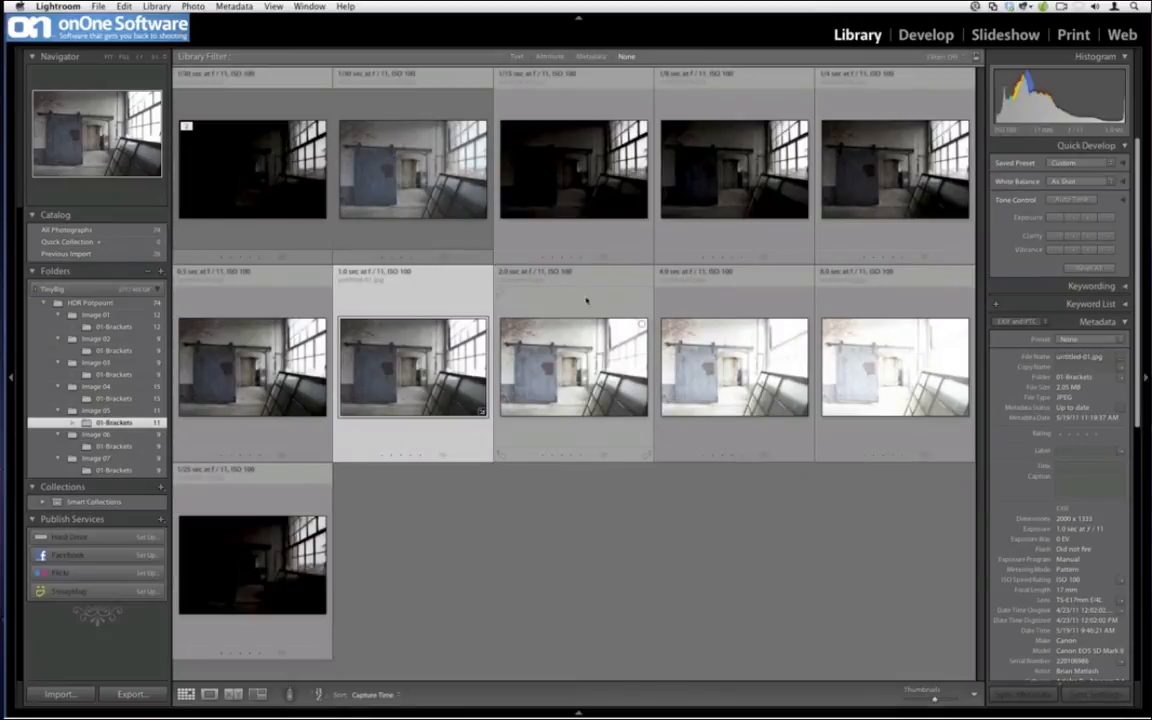
pyautogui.click(423, 185)
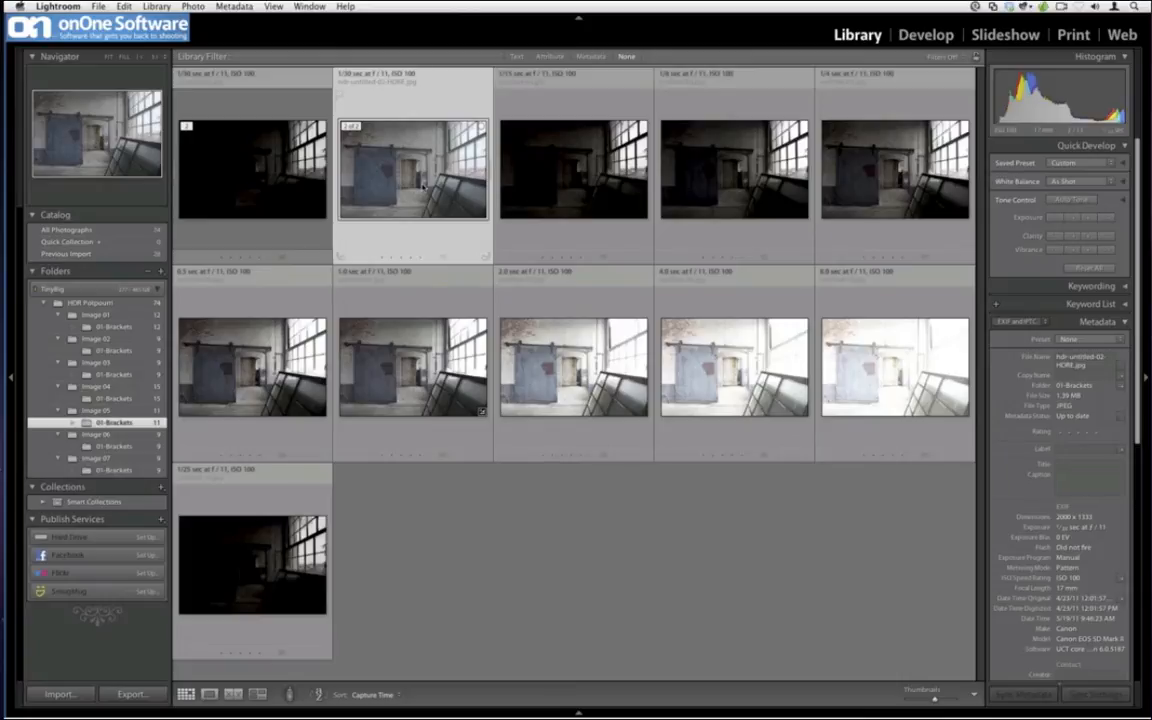
pyautogui.click(97, 7)
pyautogui.moveTo(250, 203)
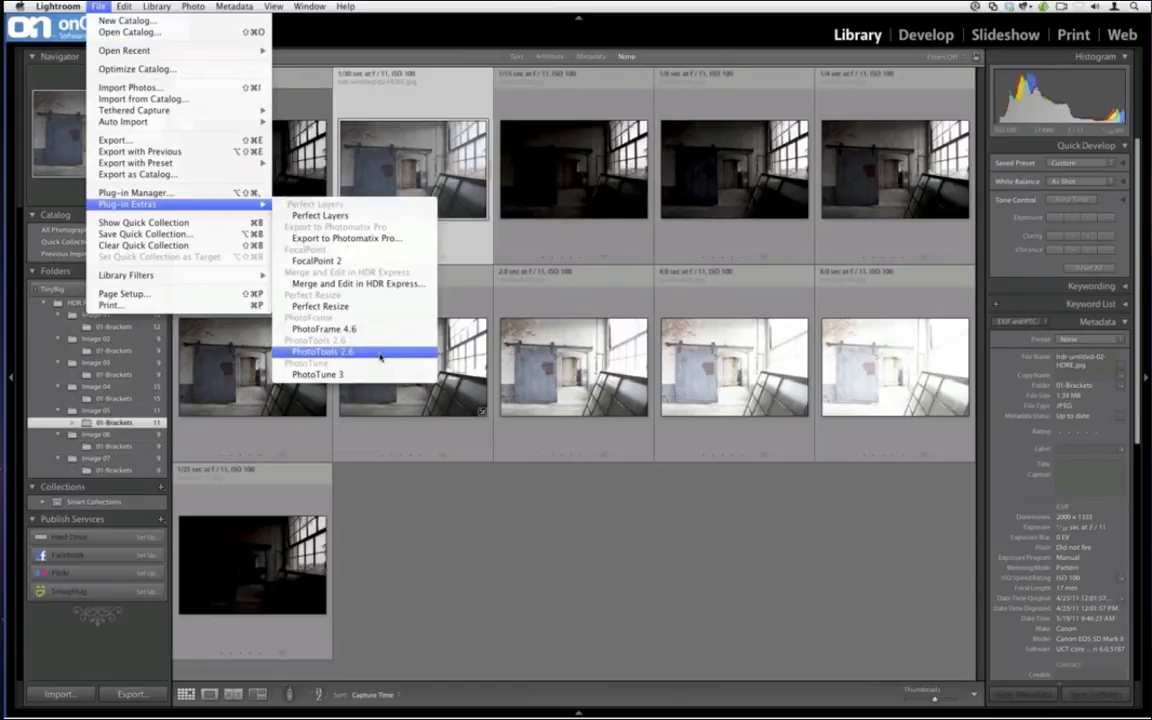
pyautogui.click(330, 352)
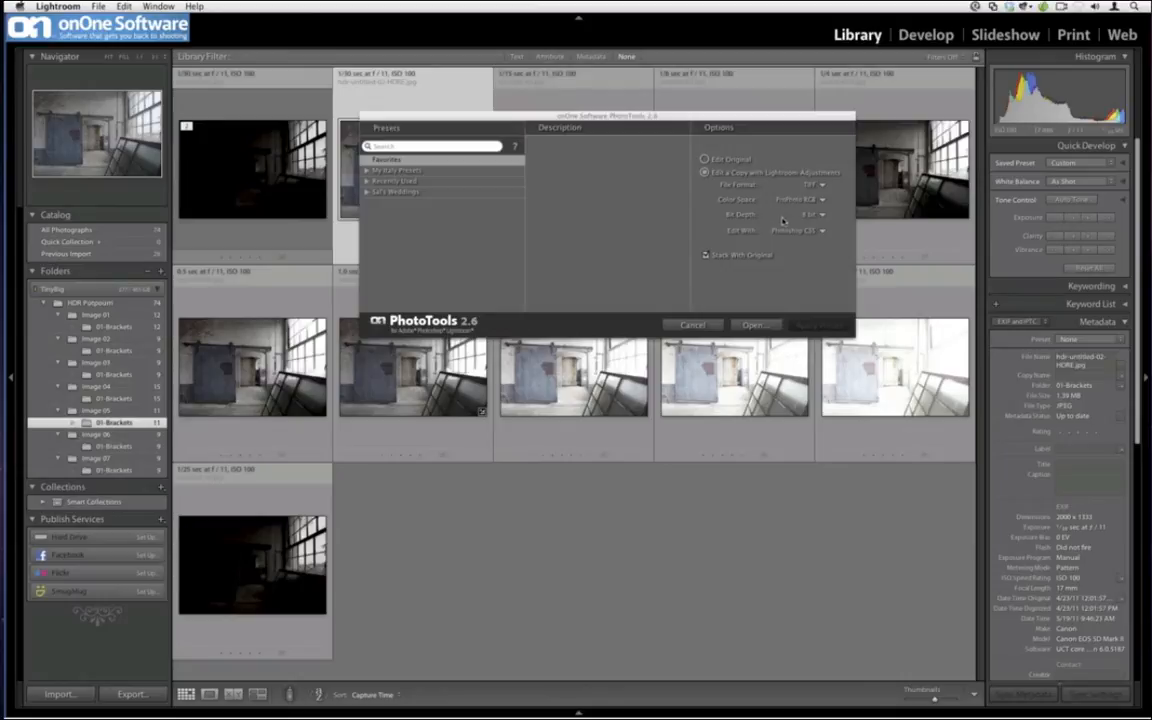
pyautogui.click(803, 187)
pyautogui.click(797, 192)
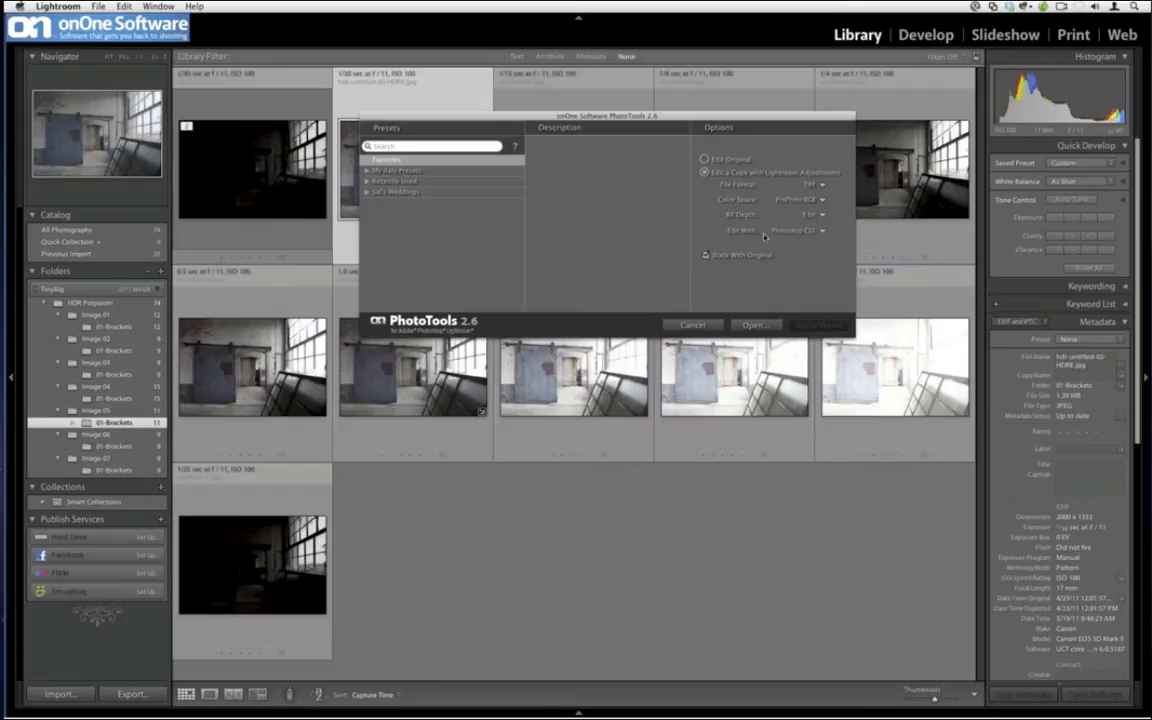
pyautogui.click(752, 326)
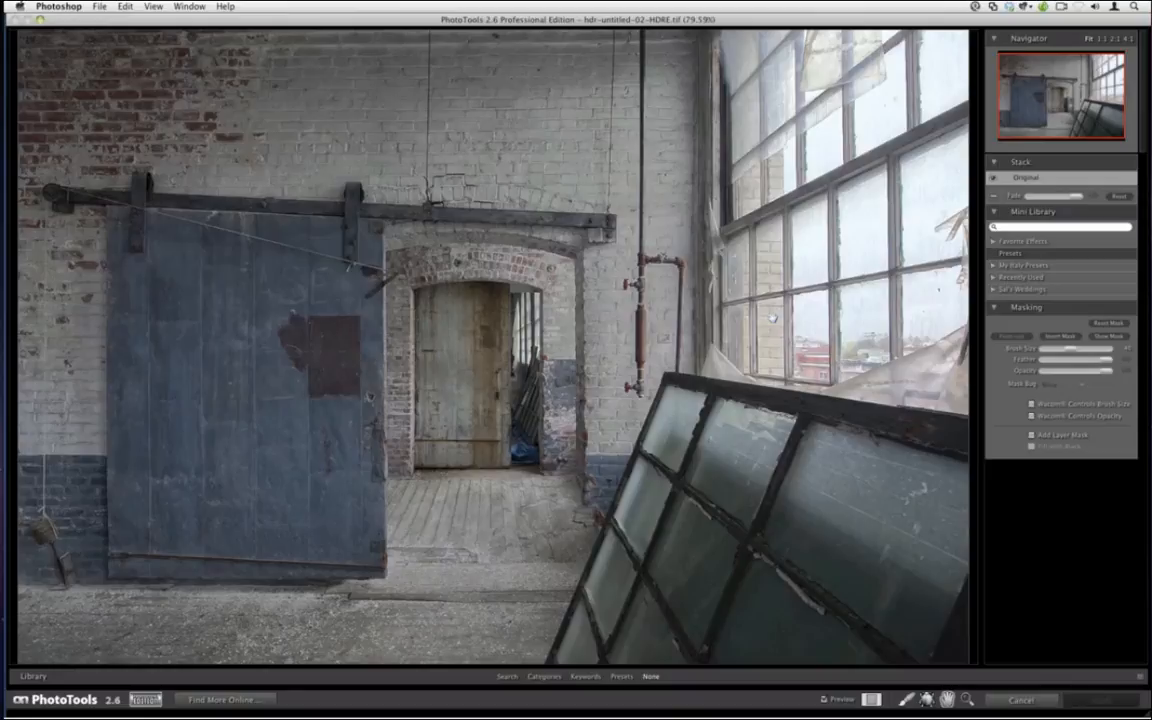
# Add the Thermopylae effect from the Stylized Effects category to the stack and fade it to about 59.
pyautogui.click(543, 676)
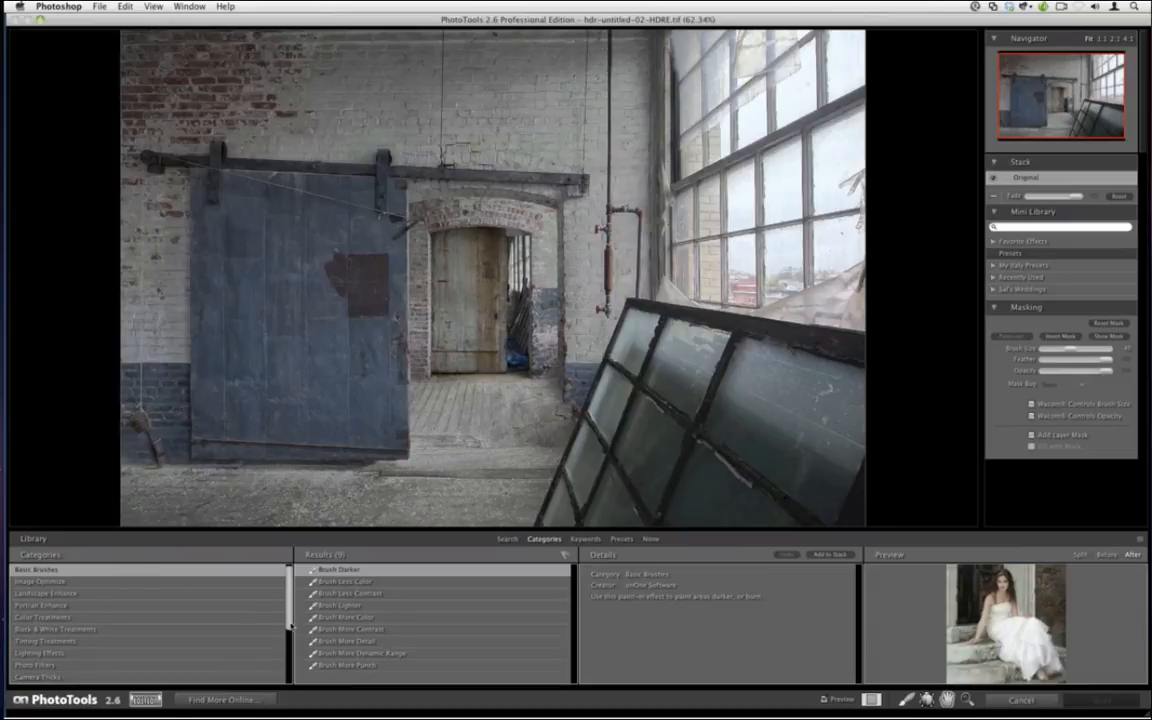
pyautogui.scroll(-3, 262, 632)
pyautogui.click(66, 640)
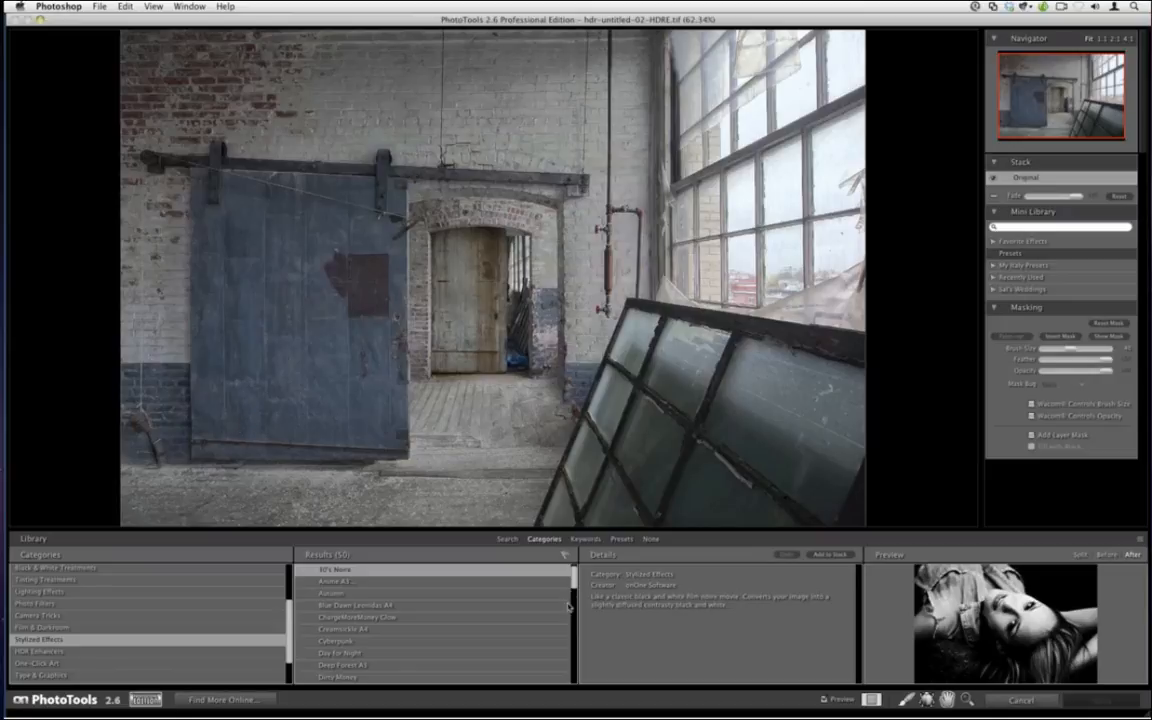
pyautogui.moveTo(574, 580); pyautogui.dragTo(573, 656)
pyautogui.click(376, 645)
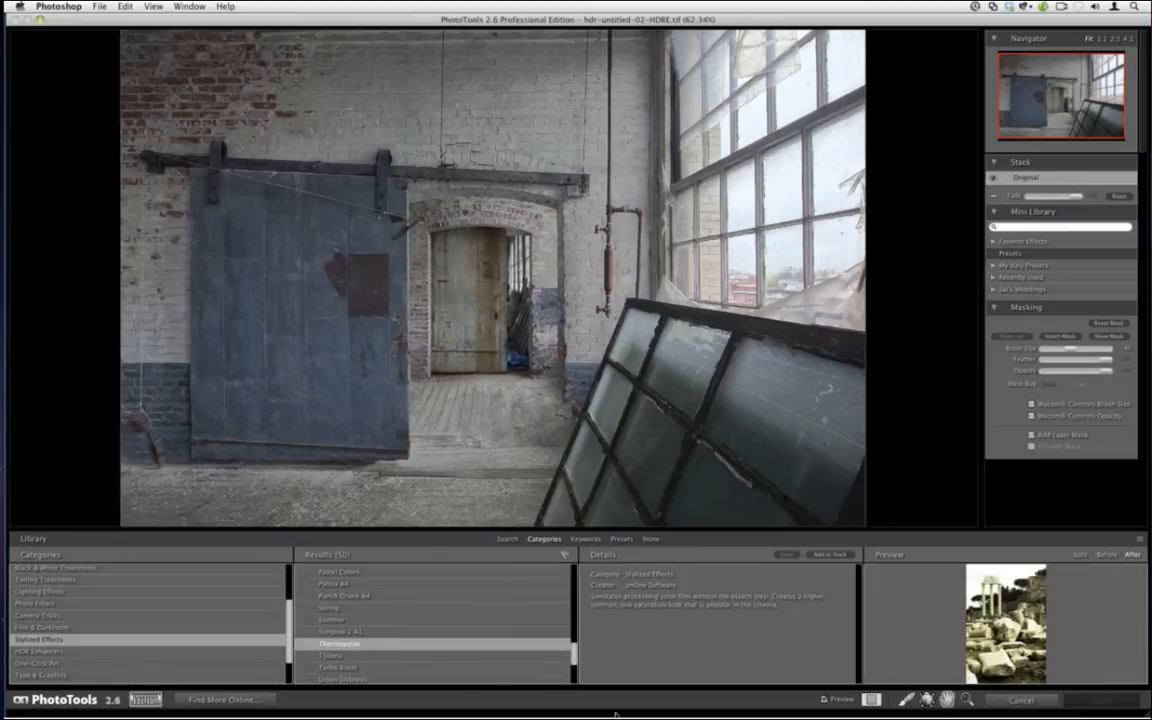
pyautogui.click(829, 555)
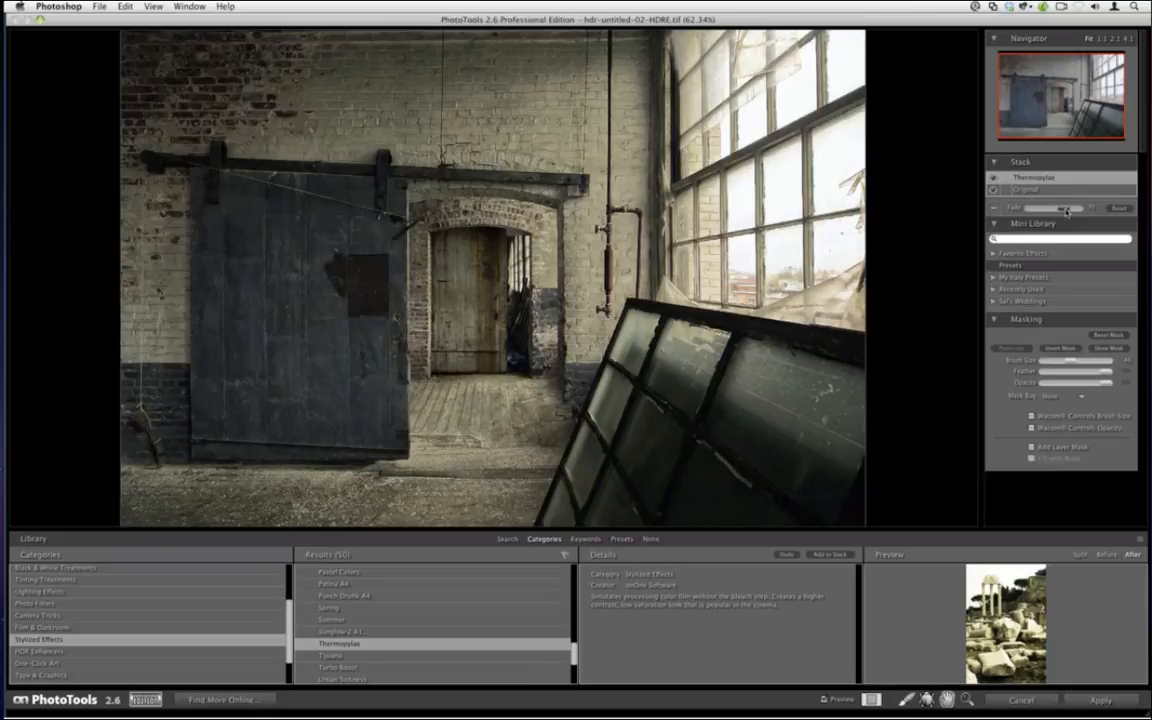
pyautogui.moveTo(1066, 210); pyautogui.dragTo(1033, 211)
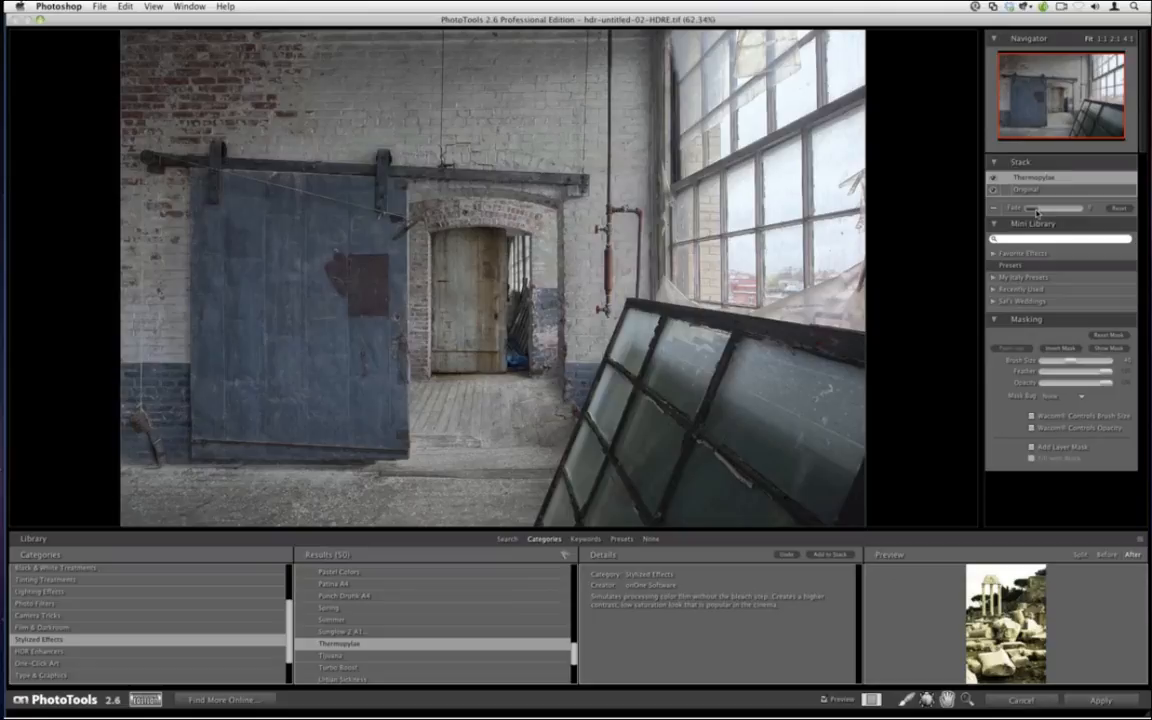
pyautogui.moveTo(1037, 211); pyautogui.dragTo(1080, 209)
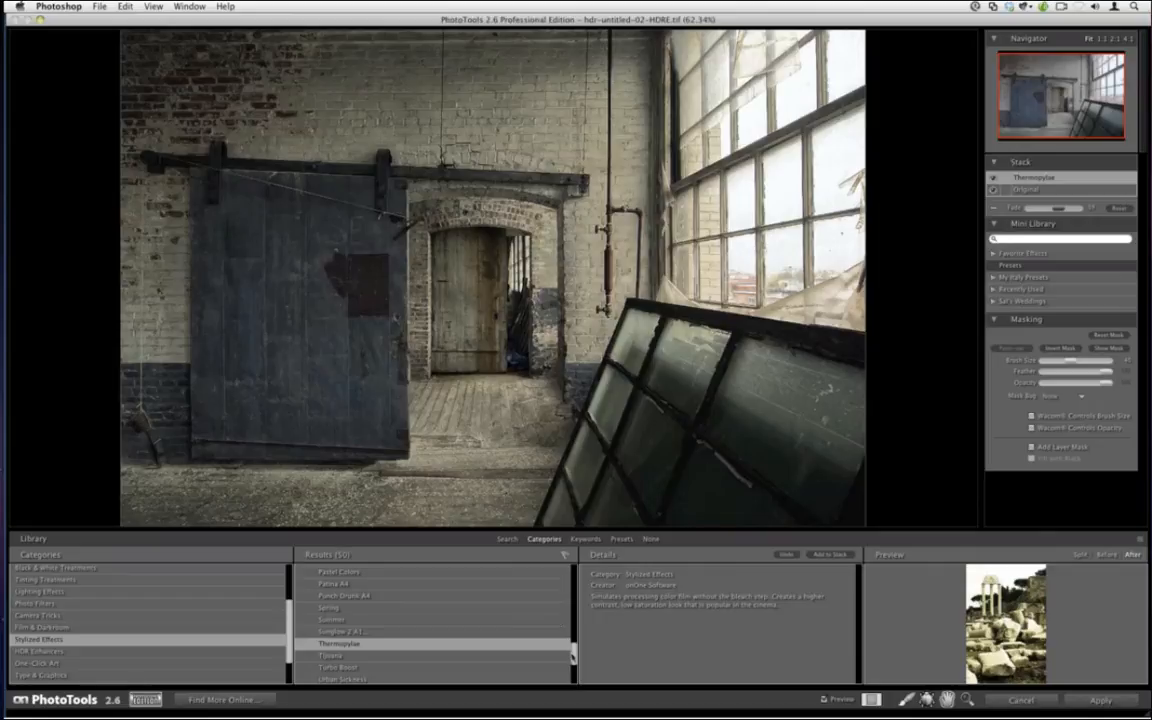
# Add the Moulin Rouge A3 effect to the stack and fade it to about 20.
pyautogui.scroll(4, 371, 640)
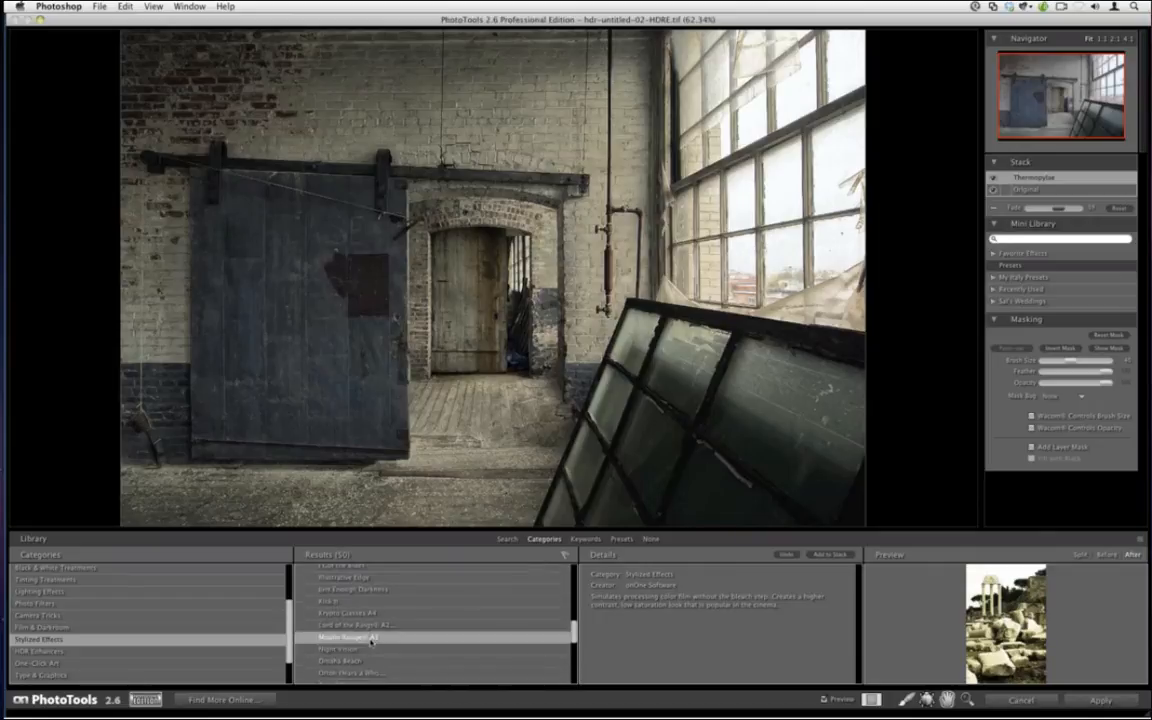
pyautogui.doubleClick(371, 640)
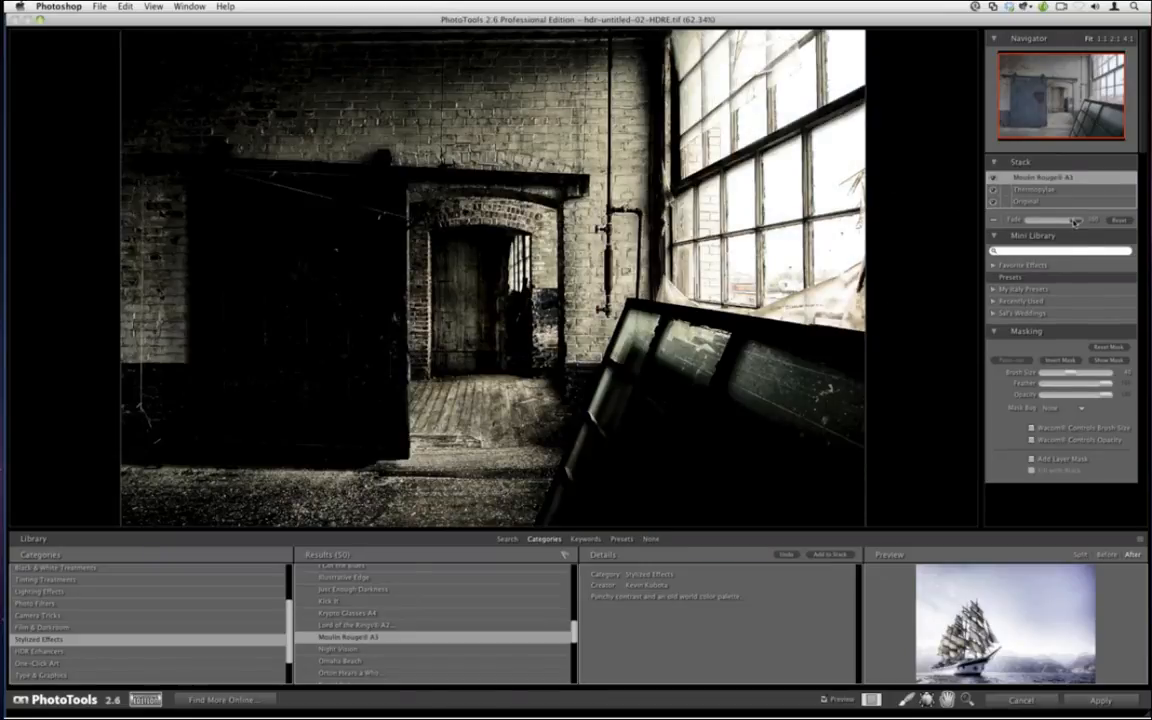
pyautogui.moveTo(1075, 221); pyautogui.dragTo(1040, 221)
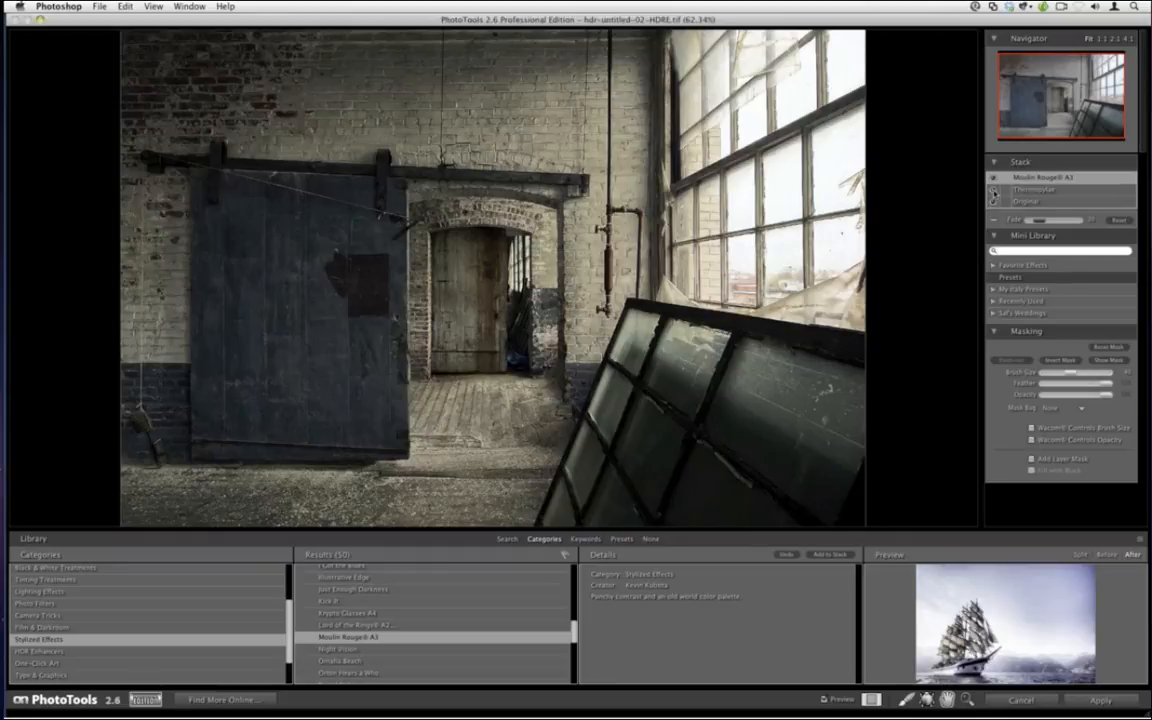
# Compare the image with and without the Moulin Rouge A3 and Thermopylae effects by switching each one off and on.
pyautogui.click(993, 178)
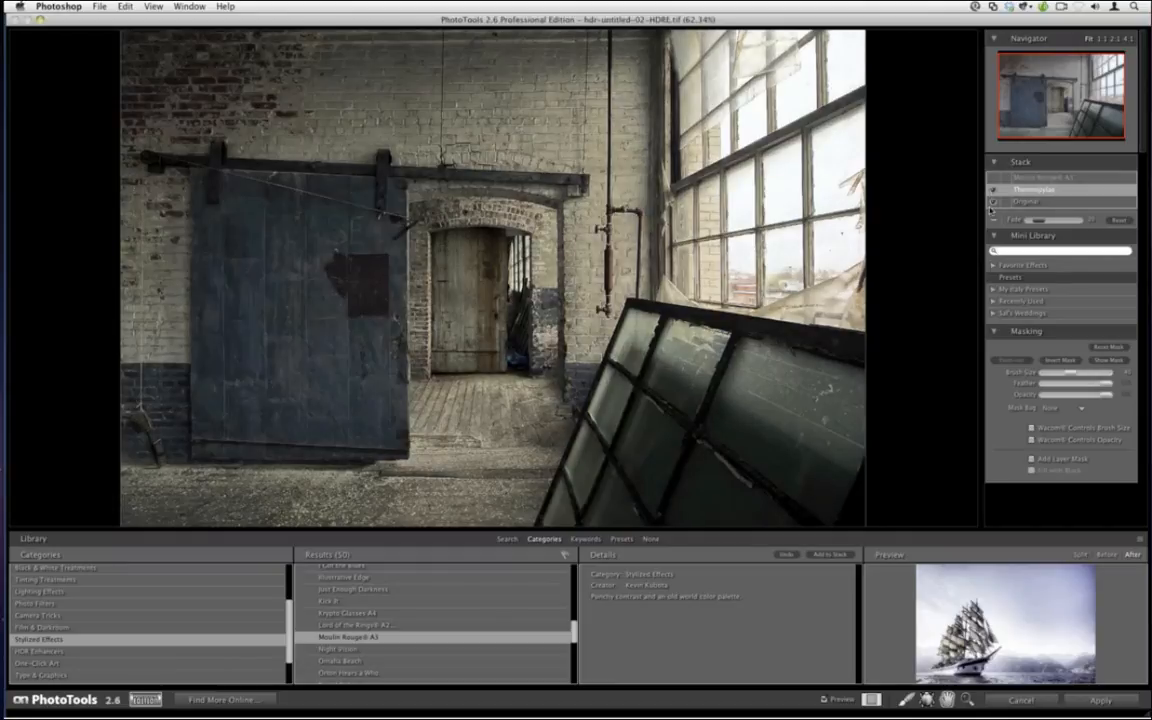
pyautogui.click(994, 190)
pyautogui.click(993, 190)
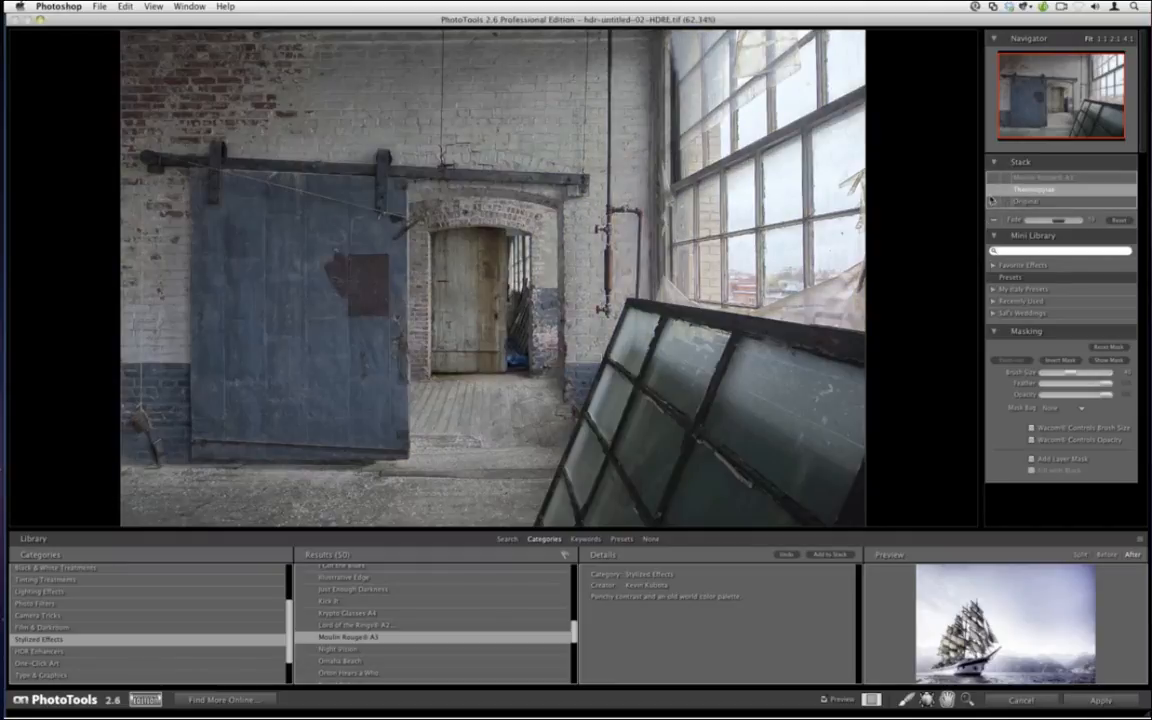
pyautogui.click(993, 190)
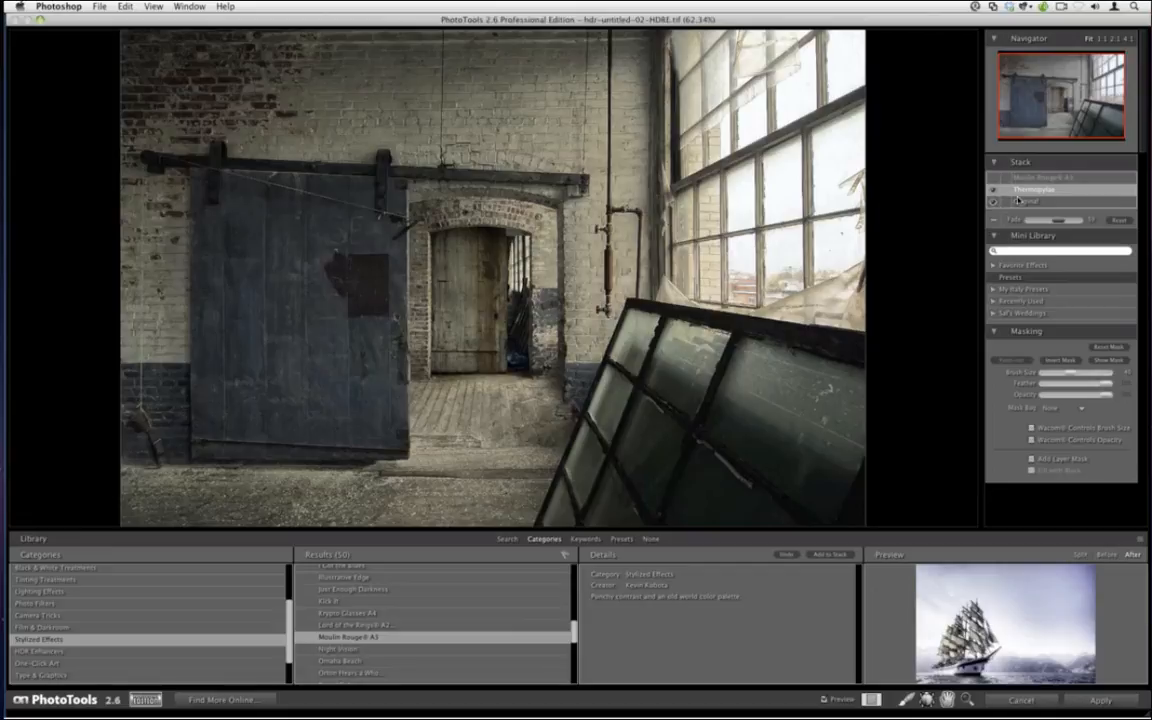
pyautogui.click(992, 178)
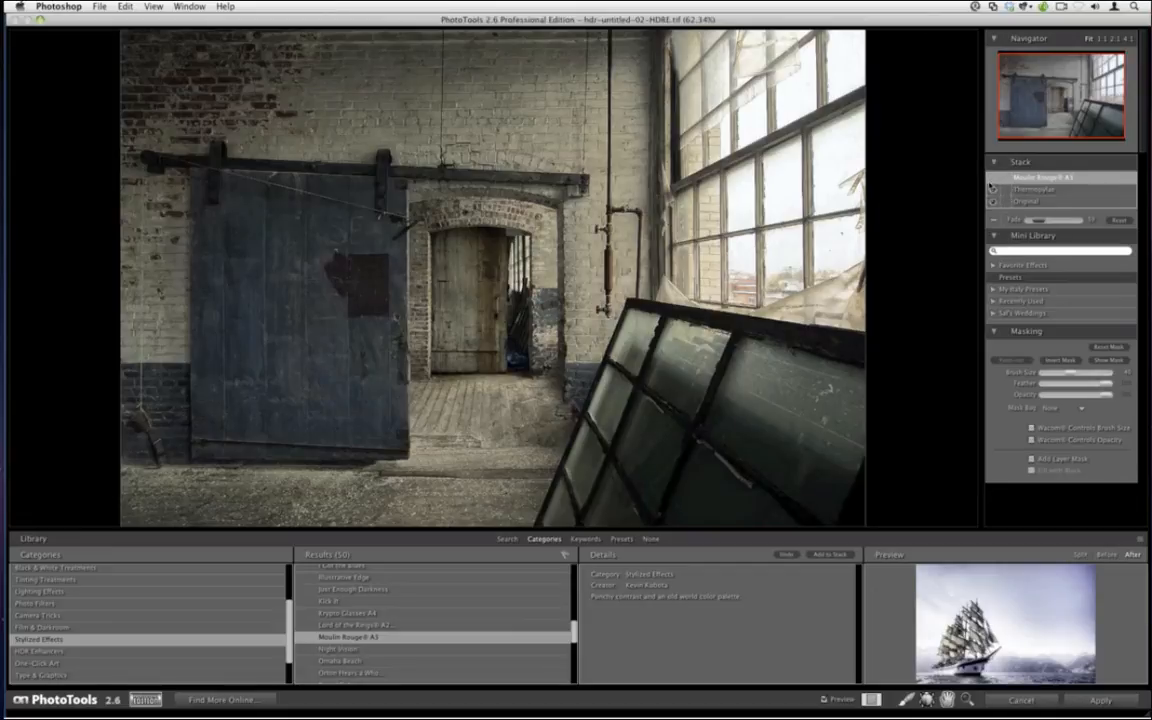
pyautogui.click(993, 180)
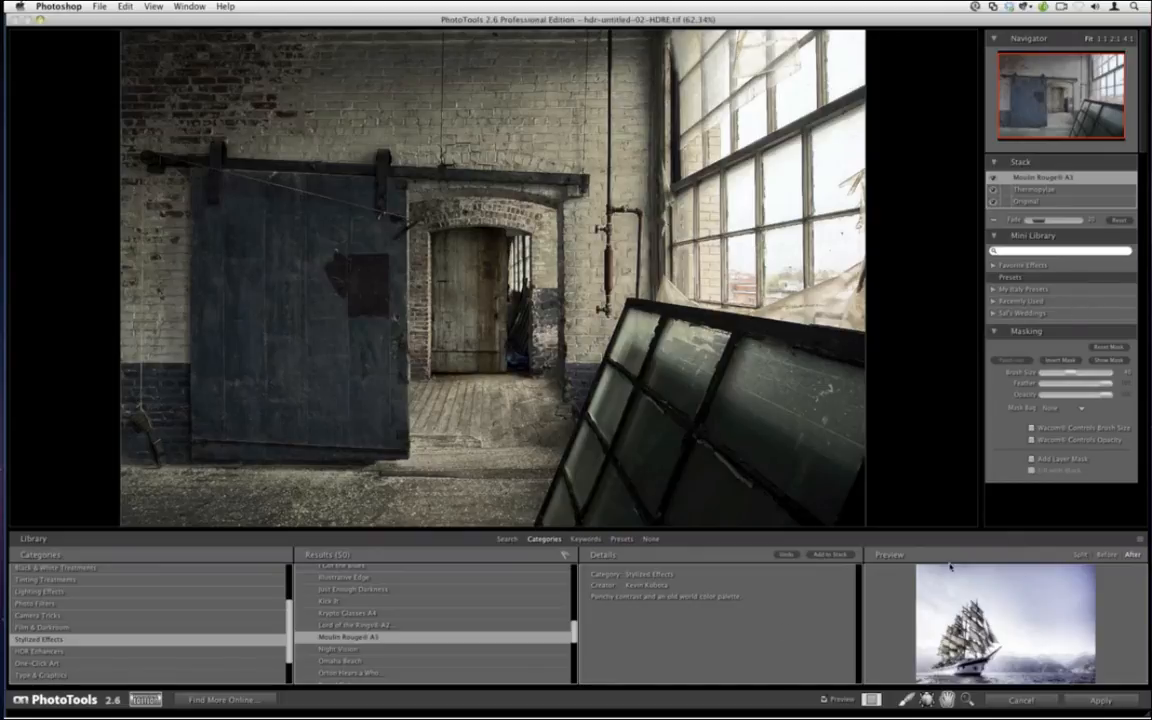
# Add the Blue Dawn Leonidas A4 effect from Stylized Effects to the top of the stack.
pyautogui.scroll(1, 574, 628)
pyautogui.moveTo(574, 628); pyautogui.dragTo(574, 580)
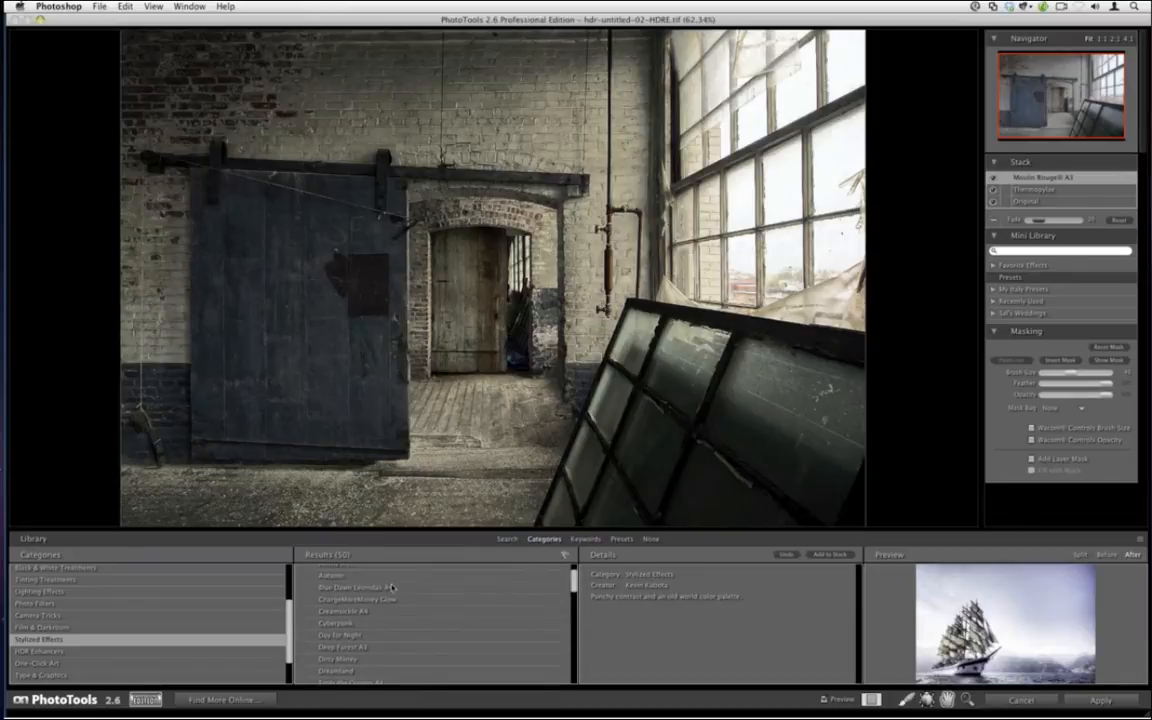
pyautogui.click(355, 587)
pyautogui.click(829, 554)
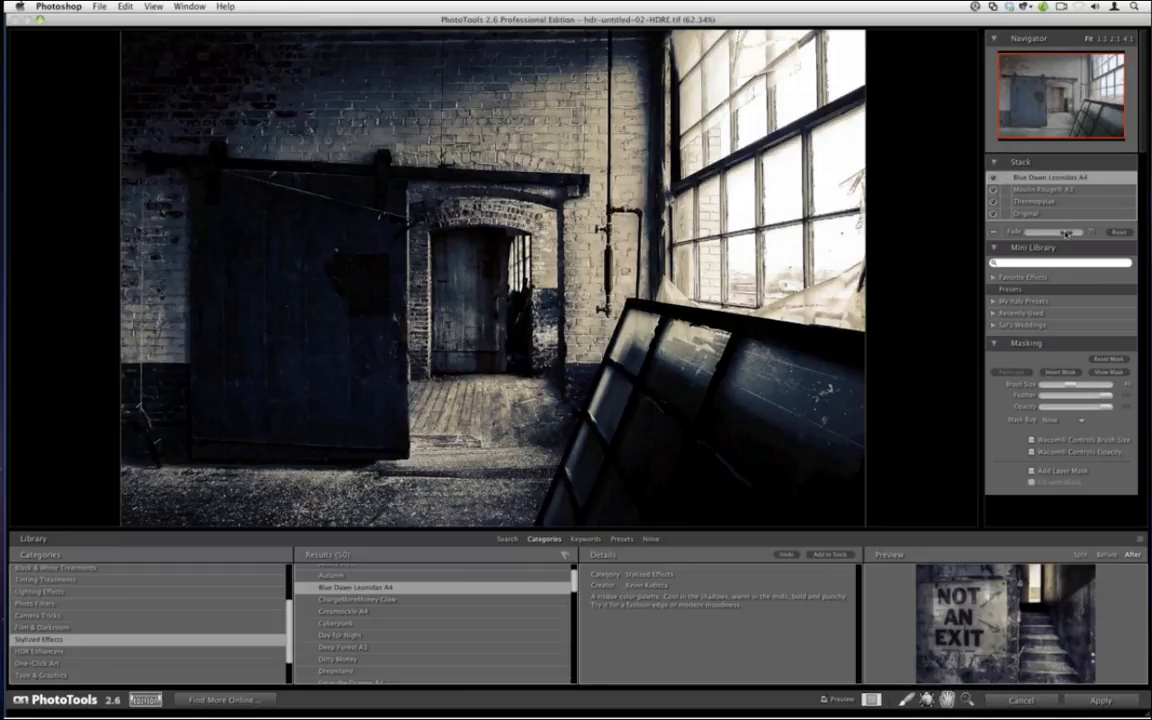
# Fade the Blue Dawn Leonidas A4 effect to about a quarter strength and invert its mask to hide it from the image.
pyautogui.moveTo(1066, 233); pyautogui.dragTo(1042, 231)
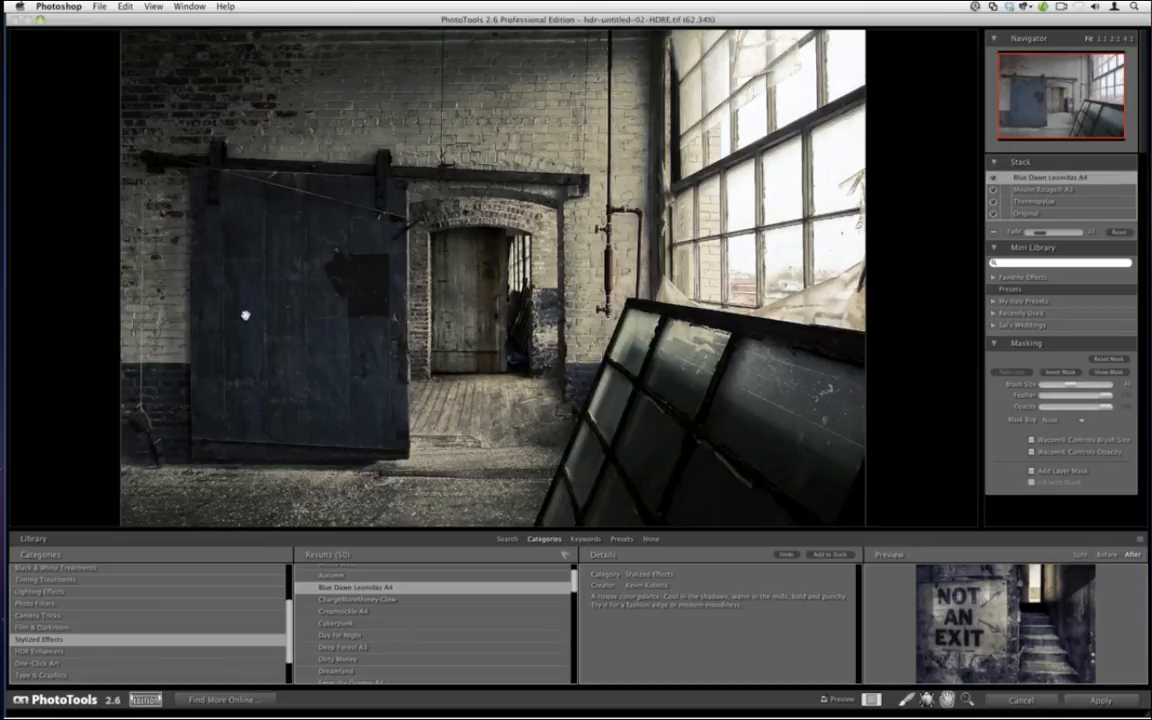
pyautogui.click(1048, 375)
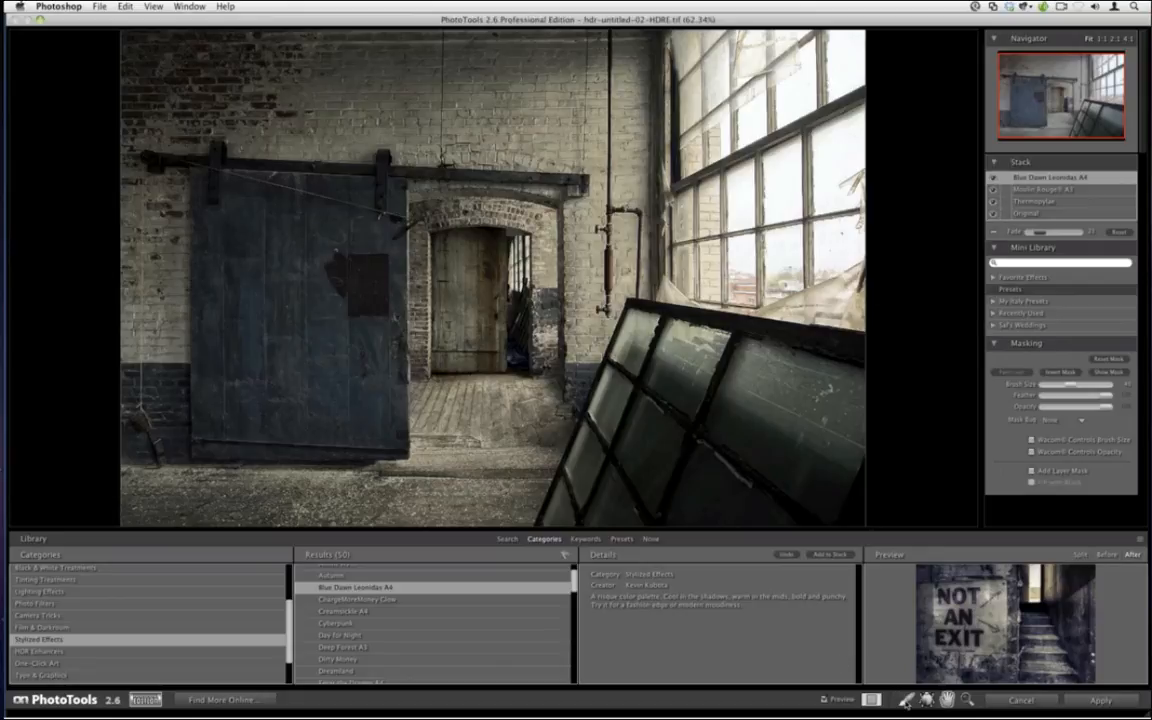
# Paint the Blue Dawn Leonidas A4 effect in over the blue sliding door, inner door and blue wall areas with the masking brush, resizing it as needed.
pyautogui.click(909, 702)
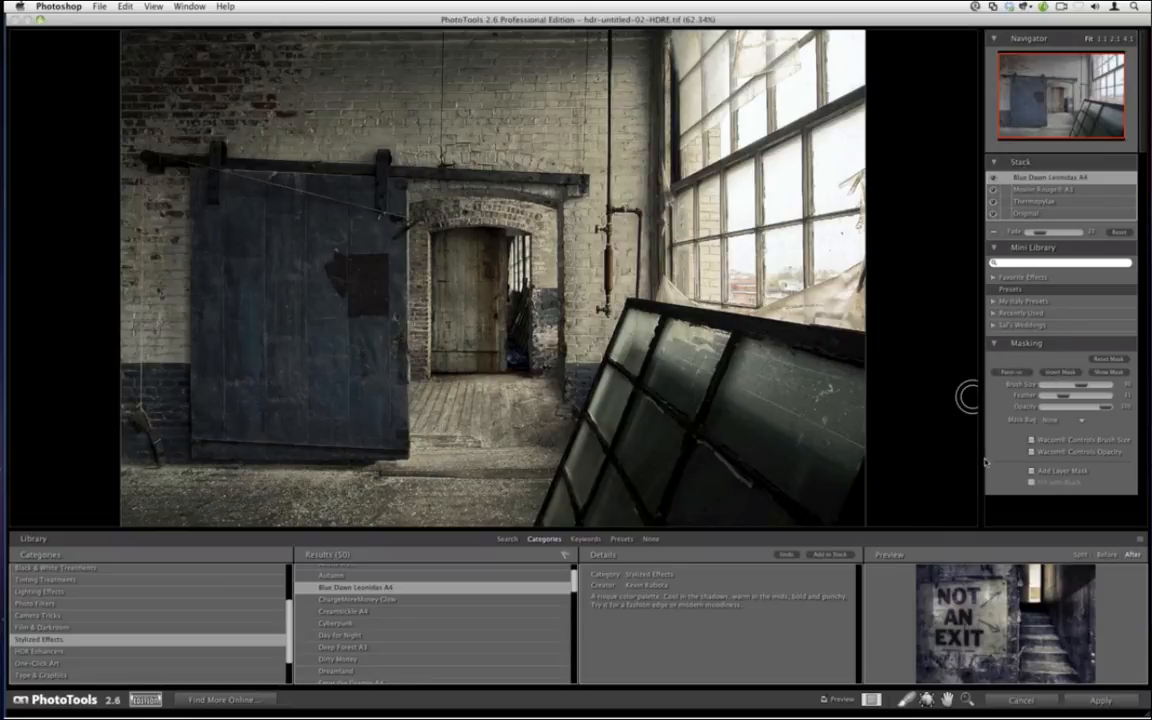
pyautogui.press(']')
pyautogui.press(']')
pyautogui.press(']')
pyautogui.press(']')
pyautogui.press(']')
pyautogui.press(']')
pyautogui.press(']')
pyautogui.press(']')
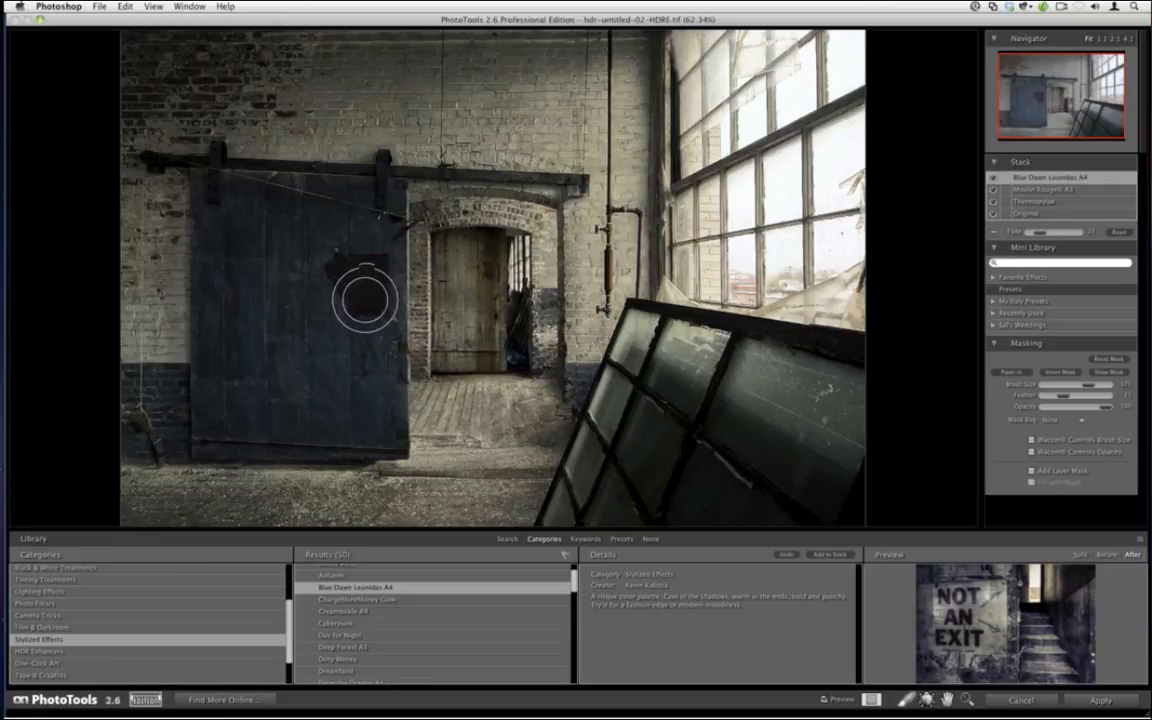
pyautogui.moveTo(463, 293)
pyautogui.mouseDown()
pyautogui.moveTo(455, 267)
pyautogui.moveTo(456, 360)
pyautogui.moveTo(478, 357)
pyautogui.moveTo(491, 276)
pyautogui.moveTo(495, 287)
pyautogui.mouseUp()
pyautogui.press('[')
pyautogui.press('[')
pyautogui.press('[')
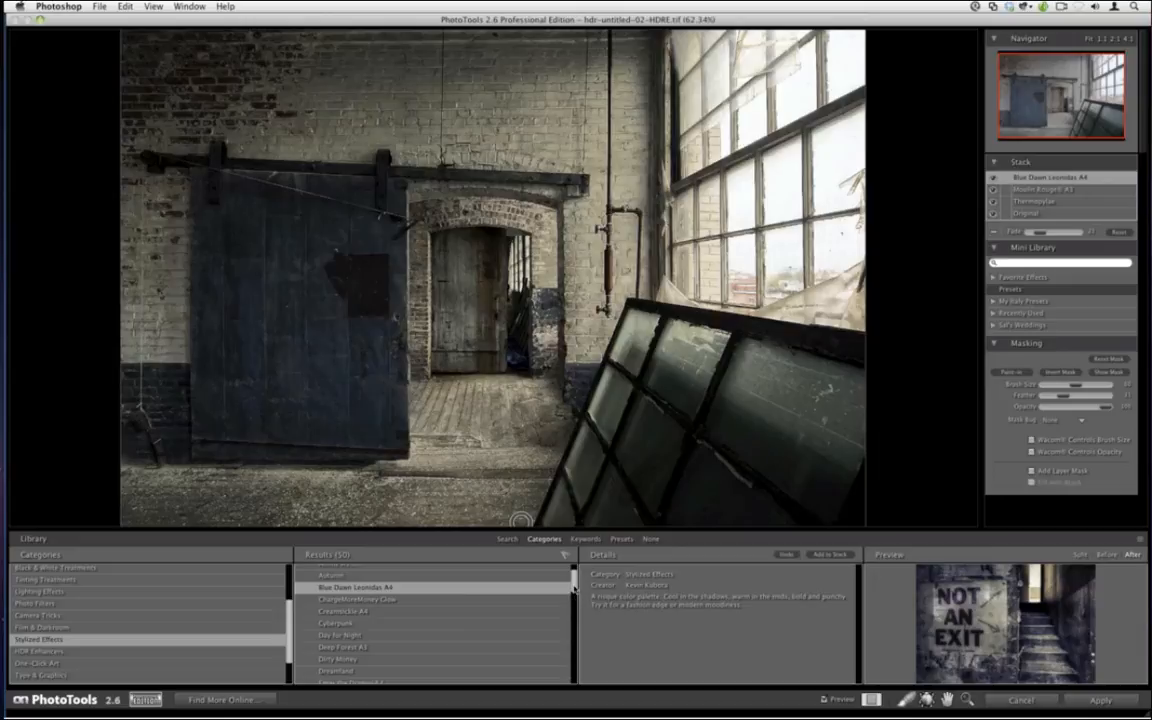
# Add the Just Enough Darkness effect from Stylized Effects to the stack and fade it to about 40.
pyautogui.moveTo(573, 586); pyautogui.dragTo(575, 624)
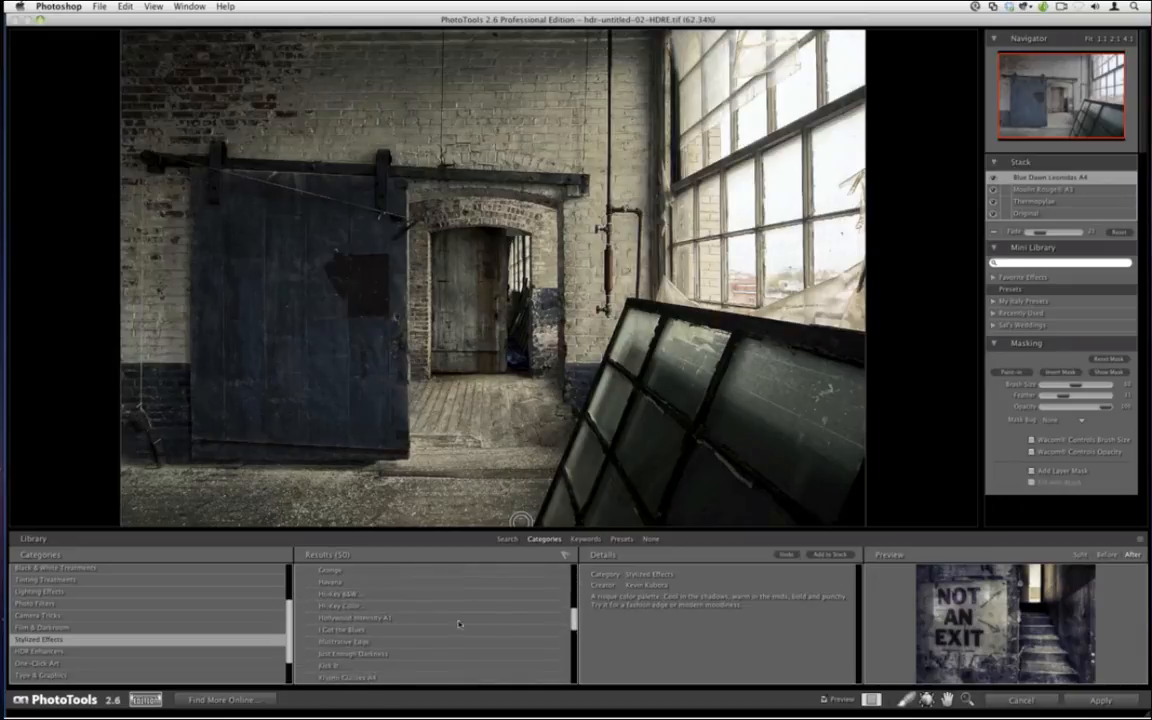
pyautogui.click(338, 655)
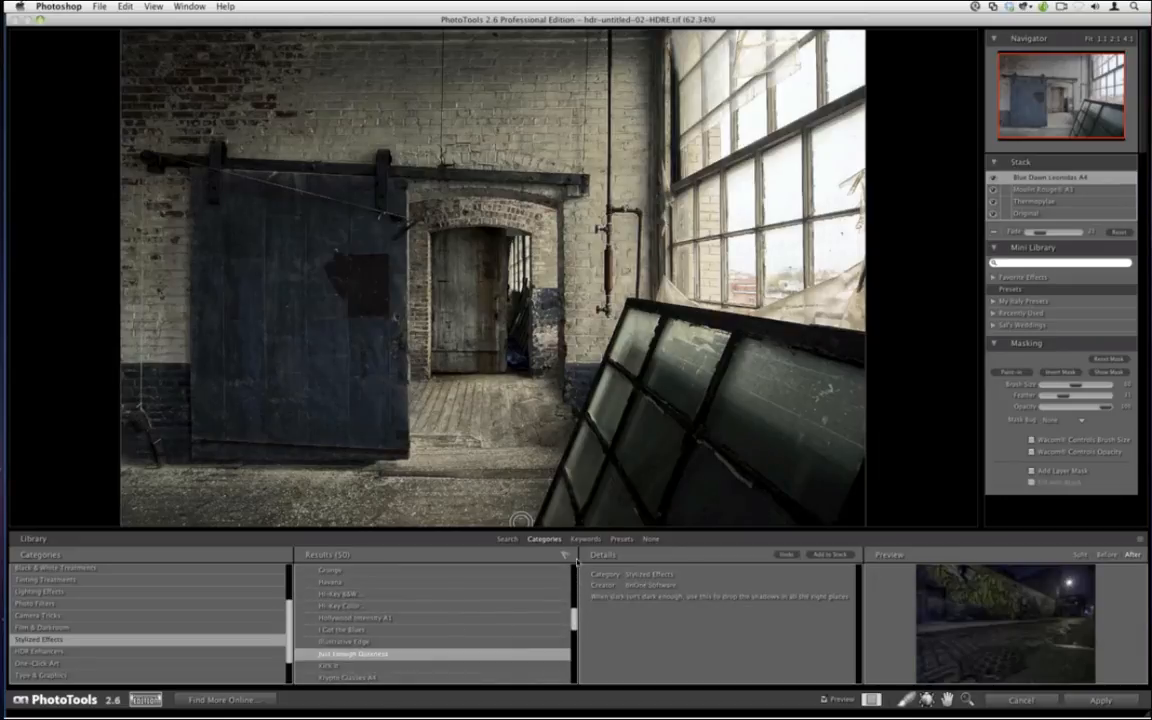
pyautogui.click(819, 556)
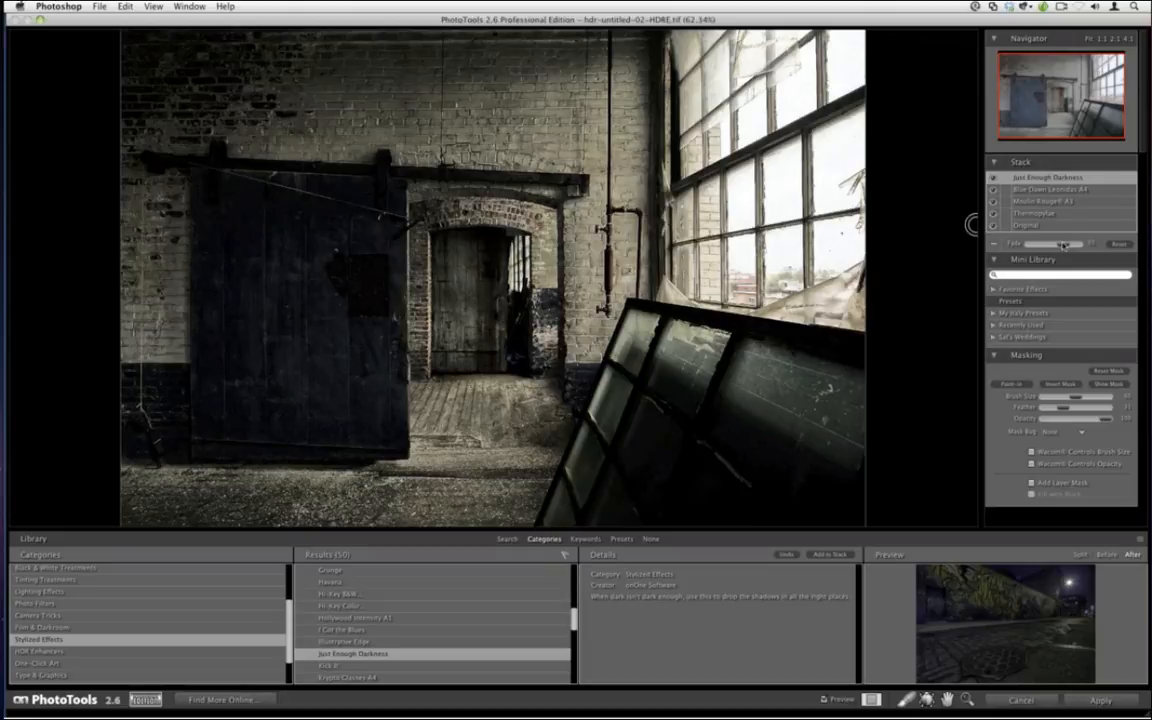
pyautogui.moveTo(1063, 245)
pyautogui.mouseDown()
pyautogui.moveTo(1034, 245)
pyautogui.moveTo(1048, 247)
pyautogui.mouseUp()
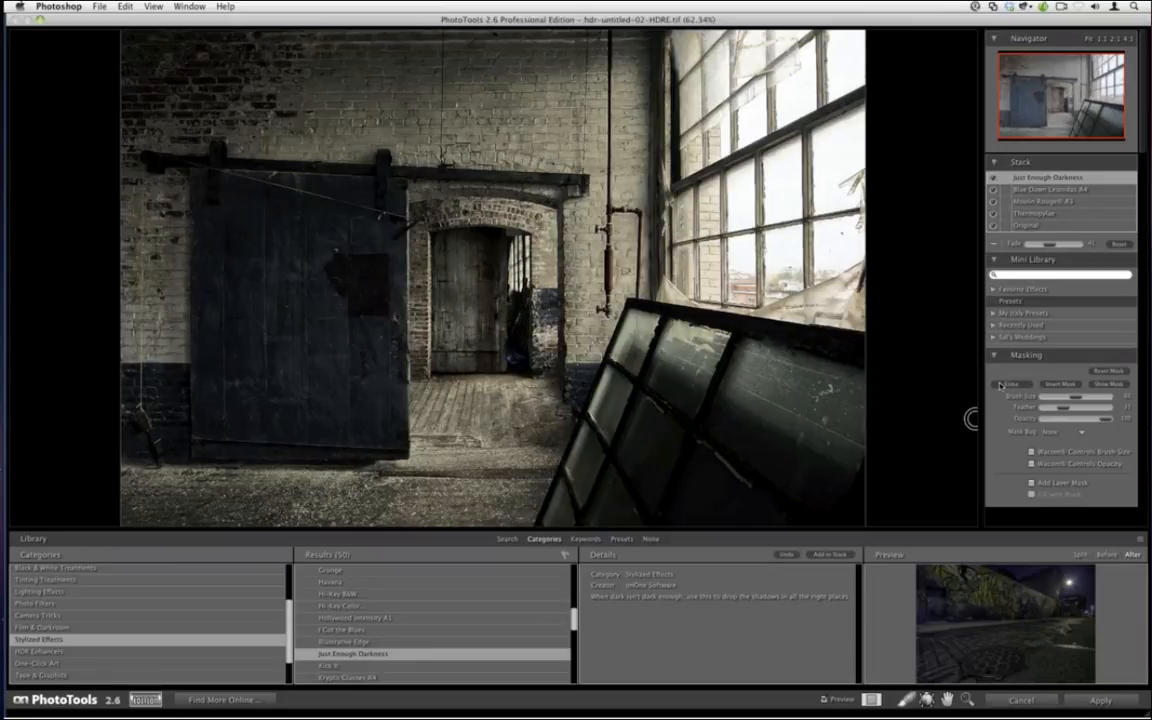
# Paint the Just Enough Darkness effect out of the sliding door, the dark lower wall and the inner door, adjusting the brush size.
pyautogui.click(1011, 386)
pyautogui.press(']')
pyautogui.press(']')
pyautogui.press(']')
pyautogui.press(']')
pyautogui.press(']')
pyautogui.press(']')
pyautogui.press(']')
pyautogui.press(']')
pyautogui.moveTo(306, 340)
pyautogui.mouseDown()
pyautogui.moveTo(304, 393)
pyautogui.moveTo(332, 364)
pyautogui.moveTo(348, 316)
pyautogui.moveTo(361, 207)
pyautogui.moveTo(270, 222)
pyautogui.moveTo(229, 215)
pyautogui.moveTo(232, 407)
pyautogui.moveTo(327, 400)
pyautogui.moveTo(326, 412)
pyautogui.moveTo(360, 400)
pyautogui.moveTo(152, 408)
pyautogui.mouseUp()
pyautogui.press('[')
pyautogui.press('[')
pyautogui.press('[')
pyautogui.press('[')
pyautogui.press('[')
pyautogui.moveTo(467, 326)
pyautogui.mouseDown()
pyautogui.moveTo(470, 266)
pyautogui.moveTo(482, 321)
pyautogui.moveTo(513, 345)
pyautogui.moveTo(503, 325)
pyautogui.moveTo(483, 350)
pyautogui.moveTo(461, 352)
pyautogui.moveTo(460, 283)
pyautogui.moveTo(478, 360)
pyautogui.mouseUp()
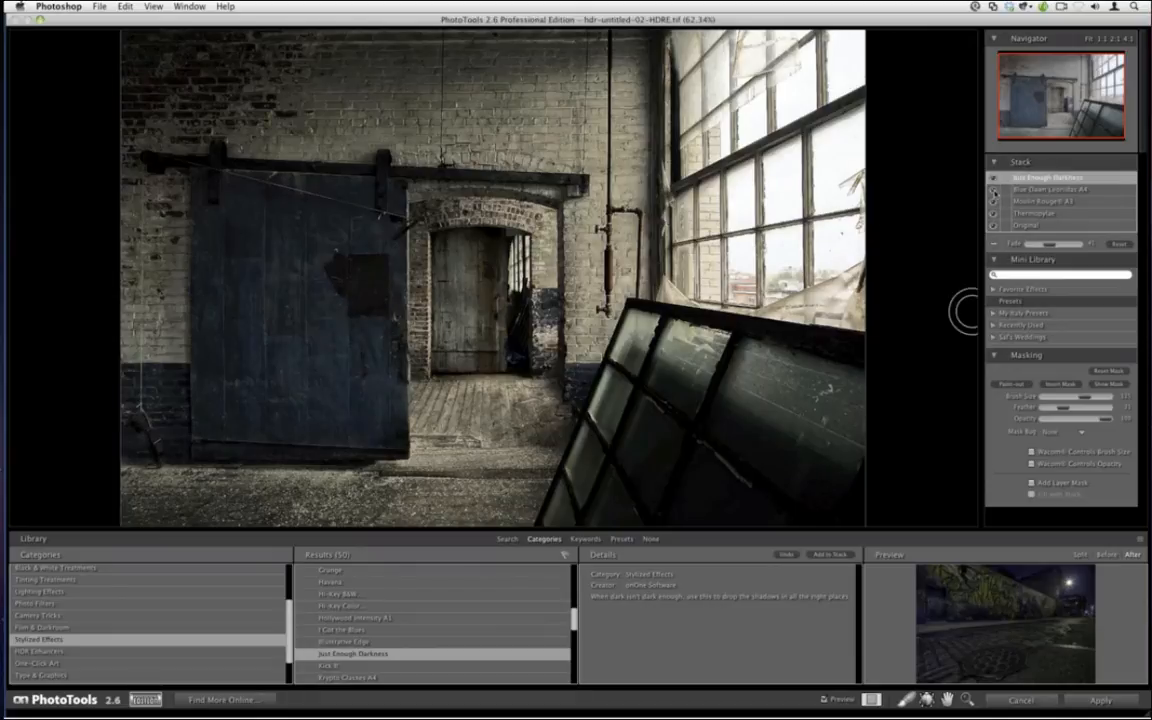
# Move Thermopylae above Moulin Rouge A3 in the stack and compare the image with Just Enough Darkness and Blue Dawn Leonidas A4 off and on.
pyautogui.click(993, 178)
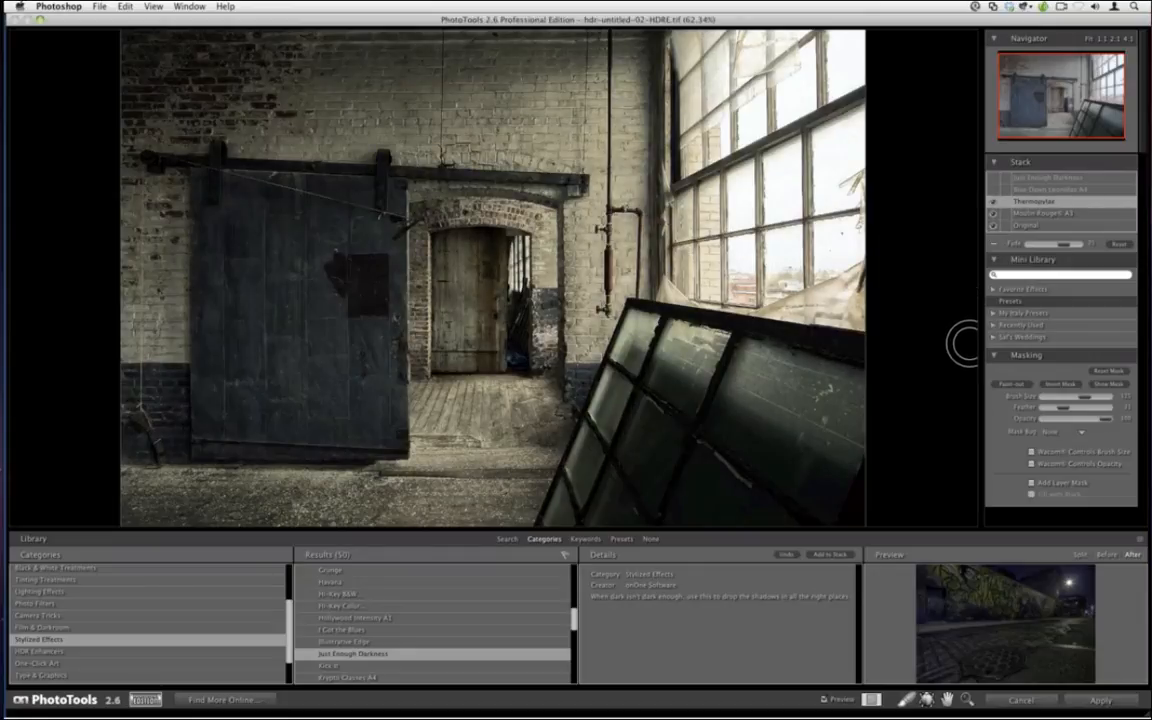
pyautogui.click(992, 189)
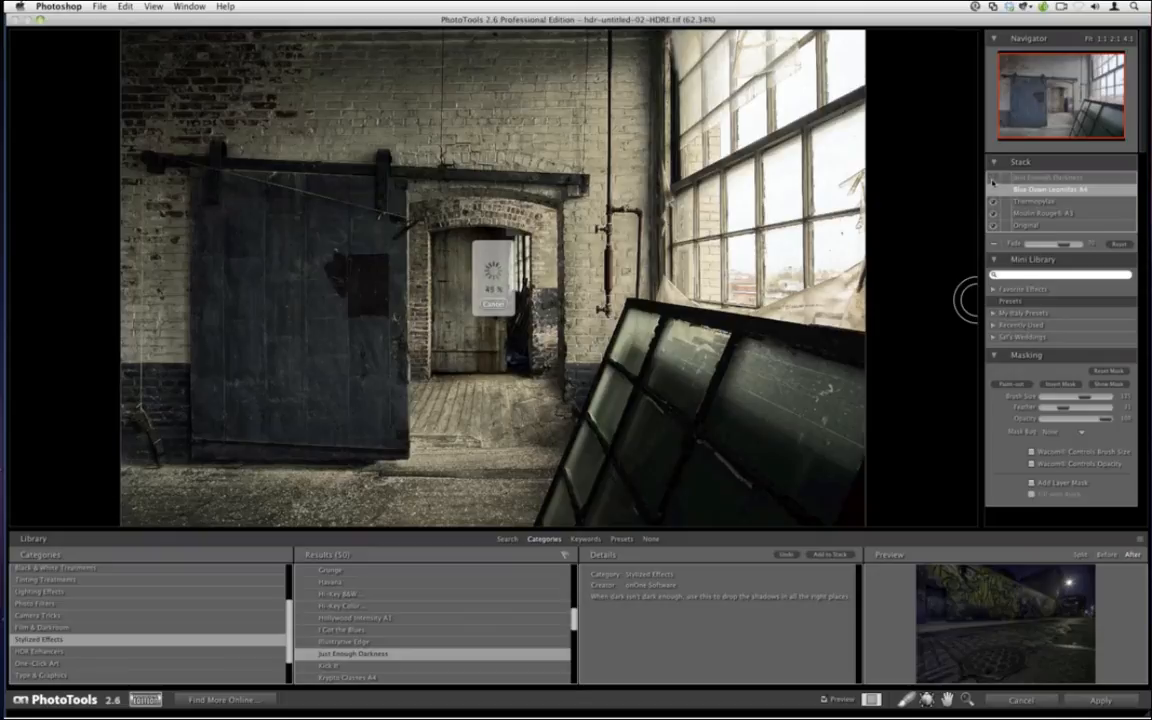
pyautogui.click(992, 180)
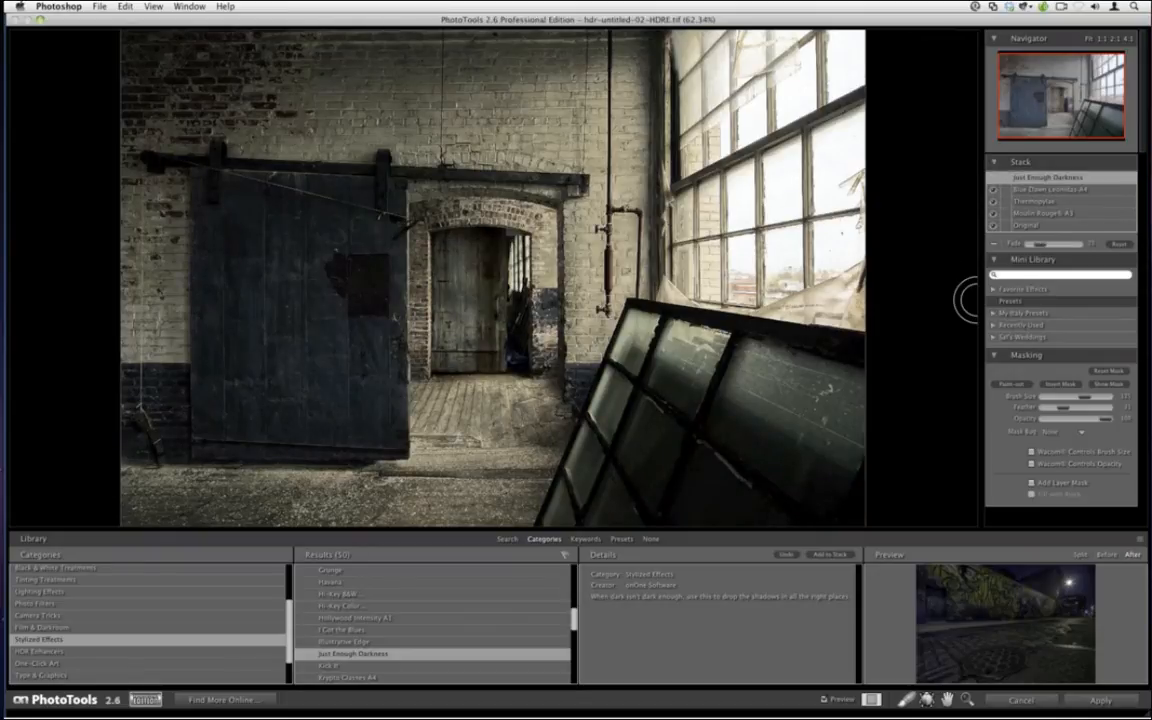
pyautogui.click(993, 177)
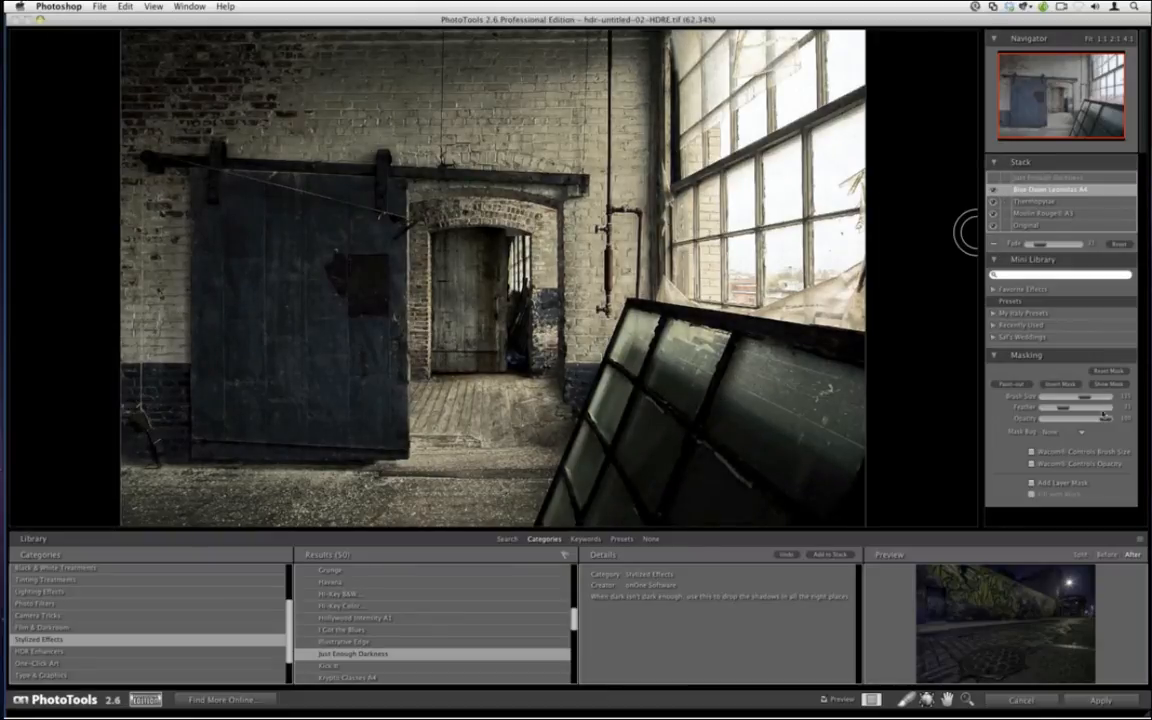
# Paint in the gaps in the Blue Dawn Leonidas A4 mask over both doors and the lower wall, and switch Just Enough Darkness back on.
pyautogui.click(1106, 385)
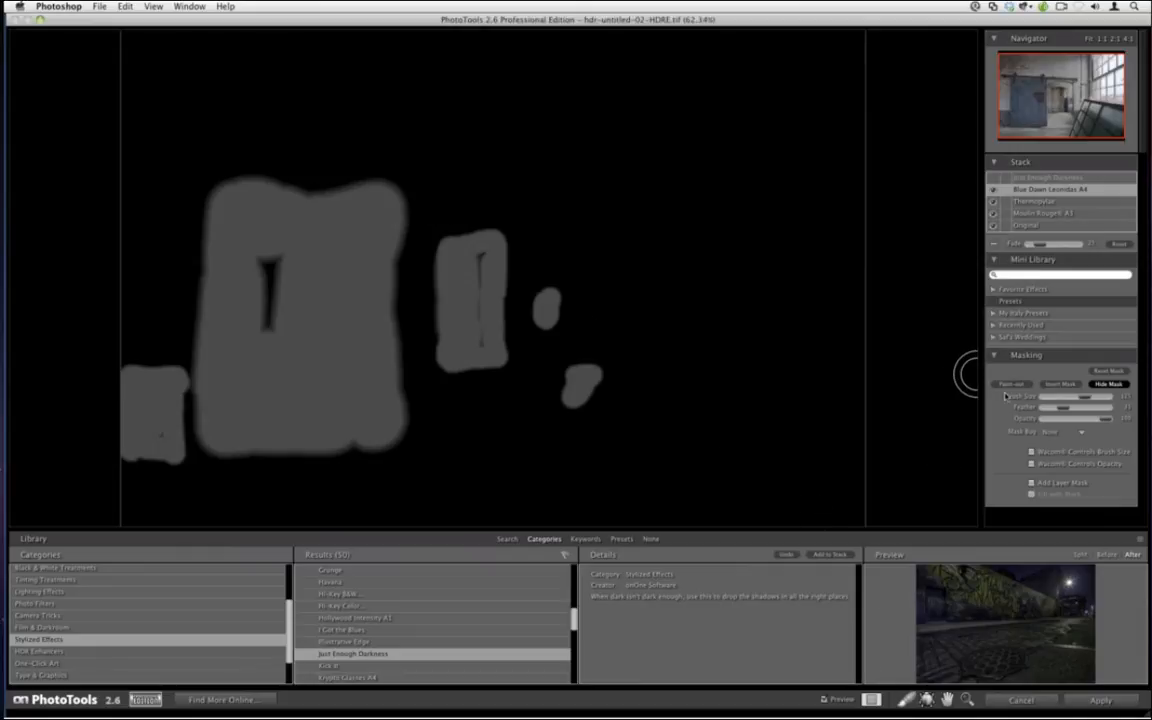
pyautogui.moveTo(470, 334); pyautogui.dragTo(473, 240)
pyautogui.moveTo(260, 357); pyautogui.dragTo(273, 257)
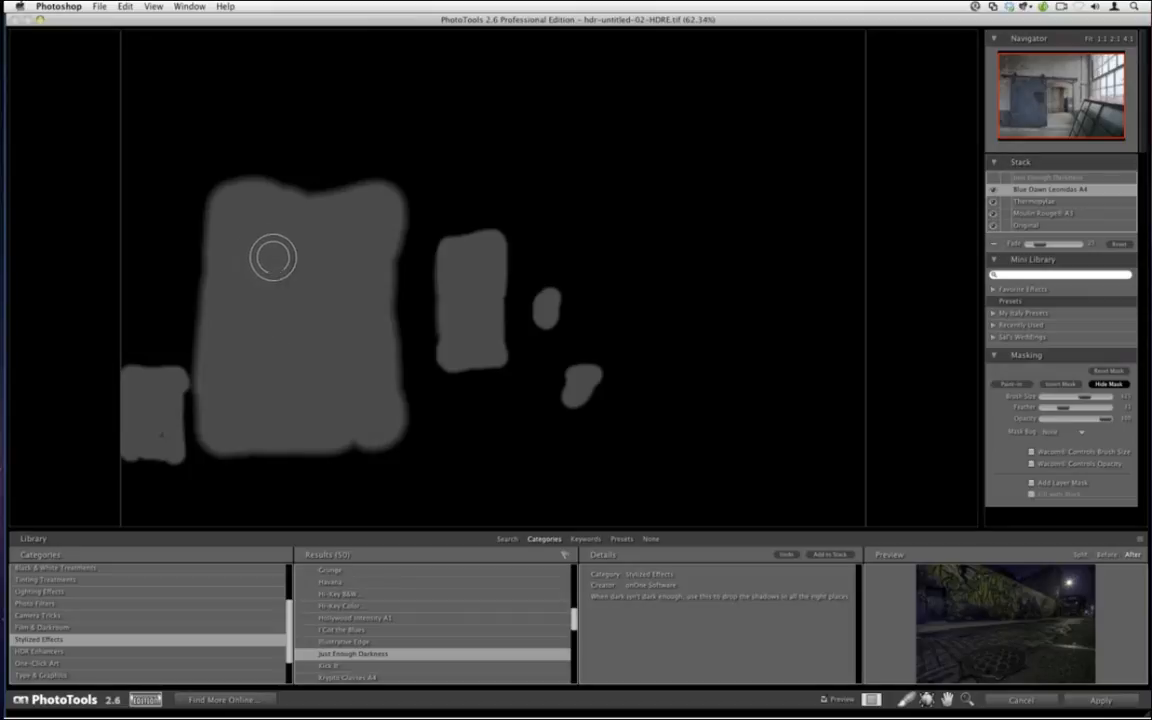
pyautogui.moveTo(160, 432); pyautogui.dragTo(147, 468)
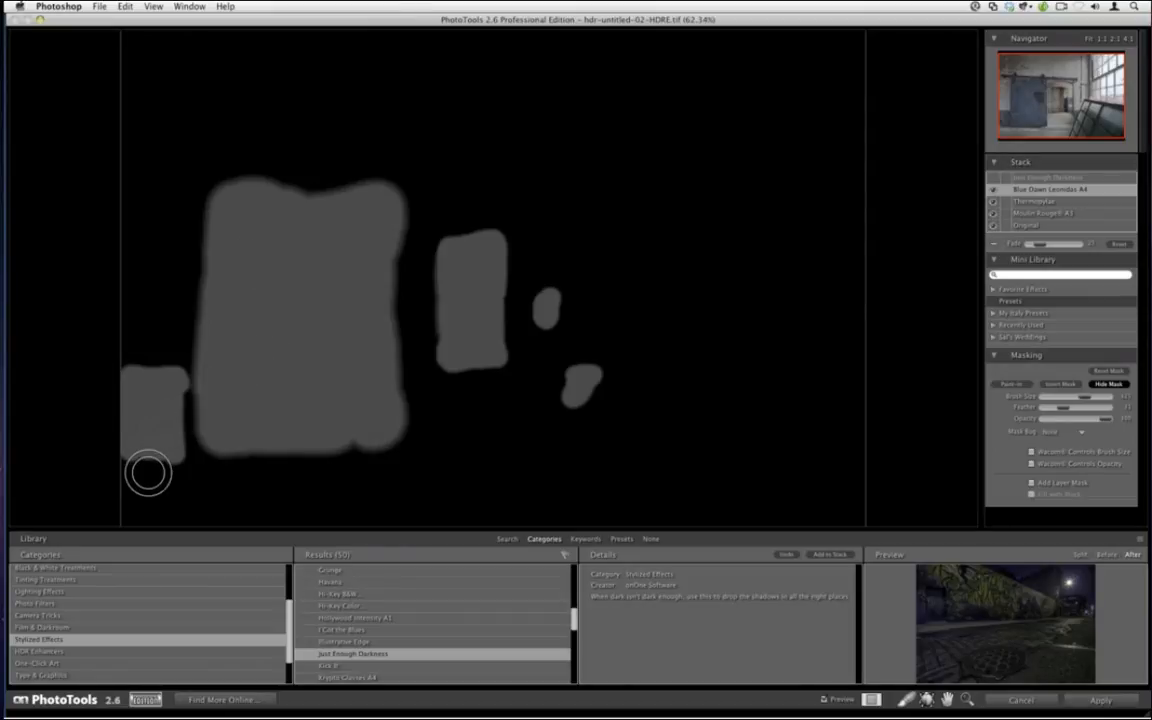
pyautogui.click(1097, 385)
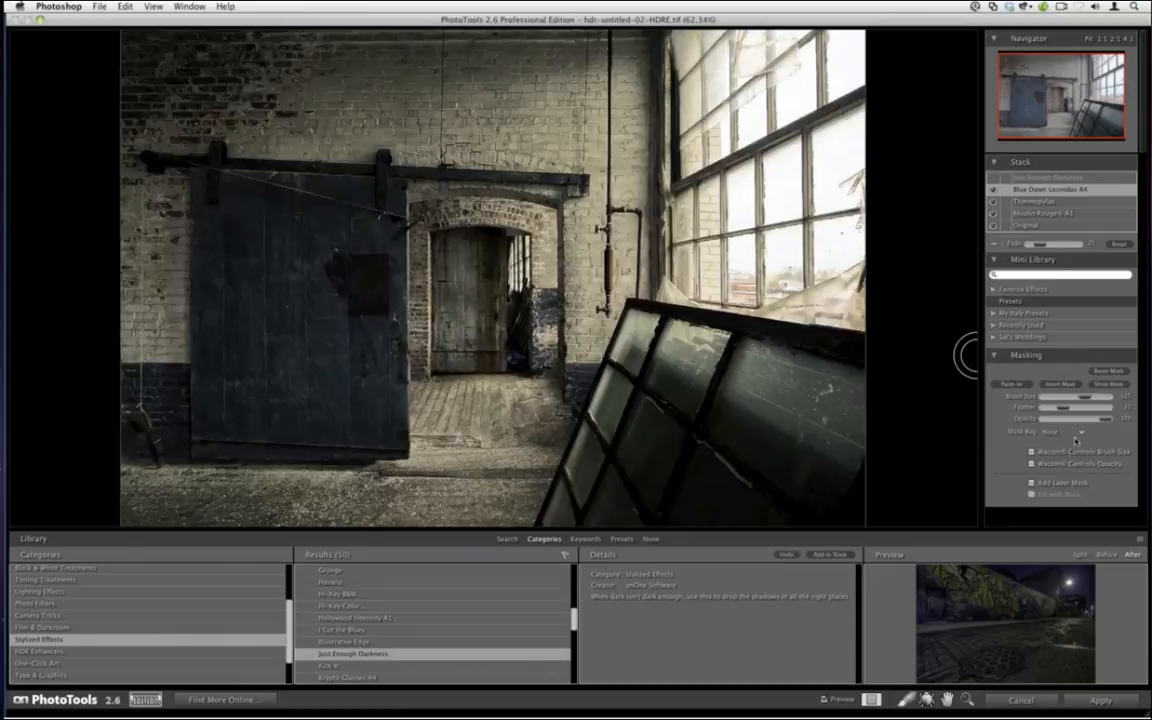
pyautogui.click(1030, 179)
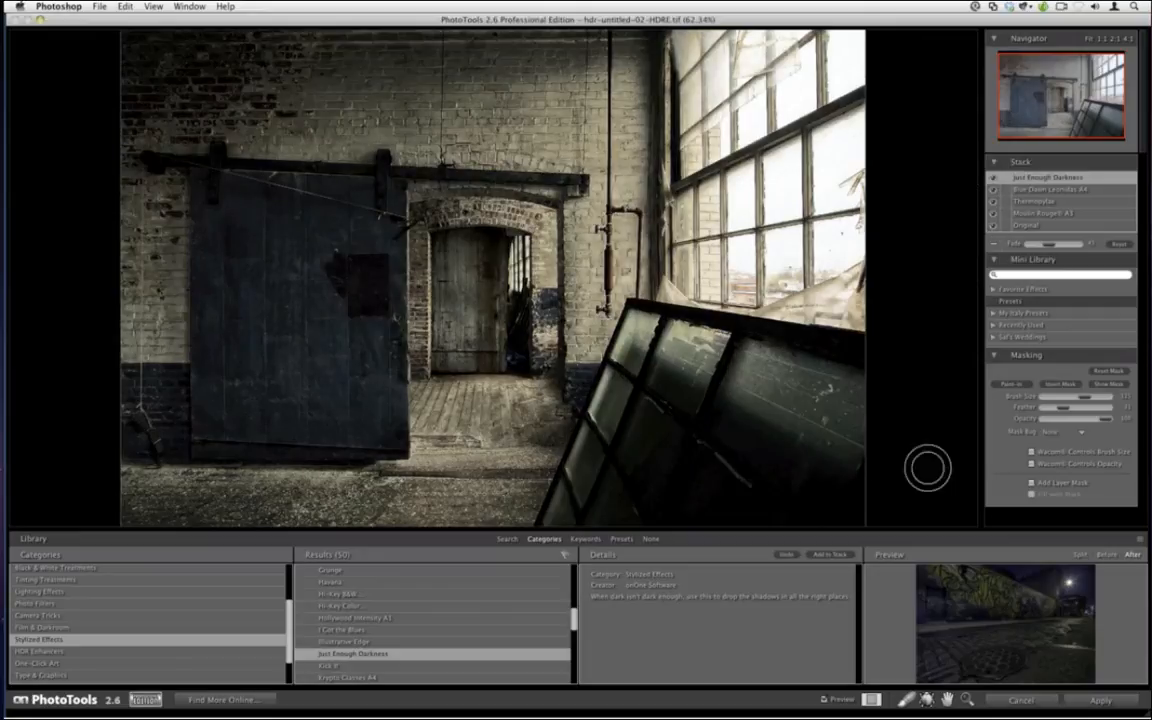
# Hide the effects library, fit the image to the screen and compare it before and after all effects.
pyautogui.click(650, 539)
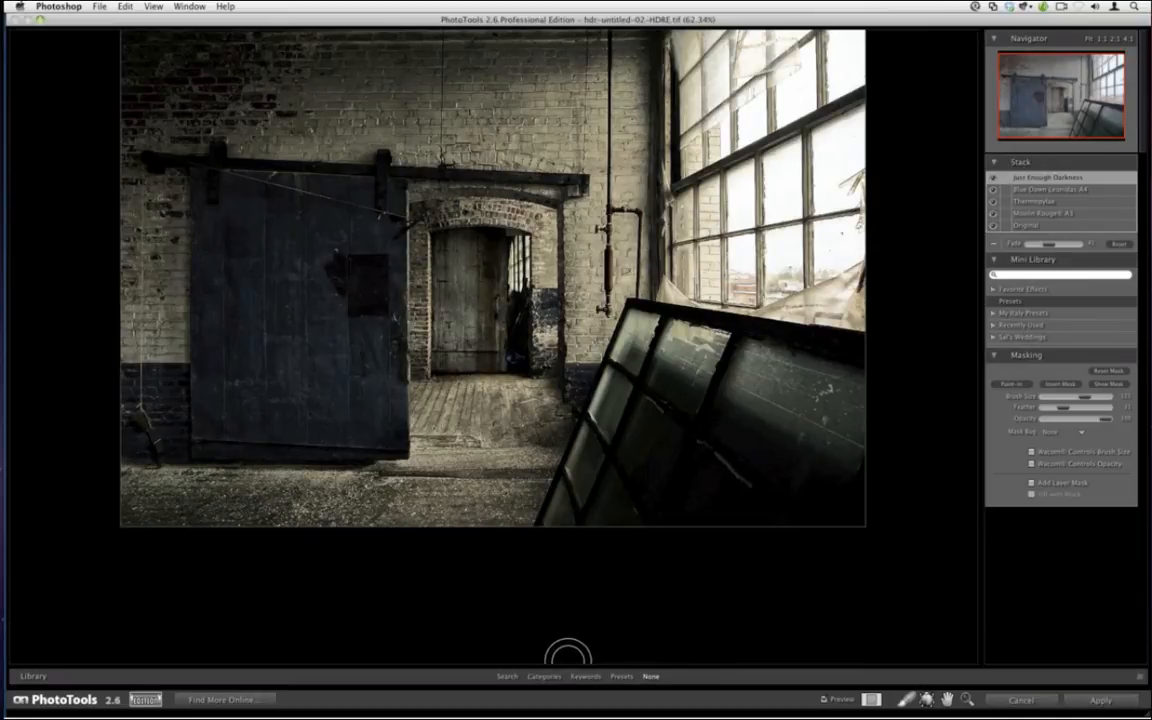
pyautogui.click(153, 6)
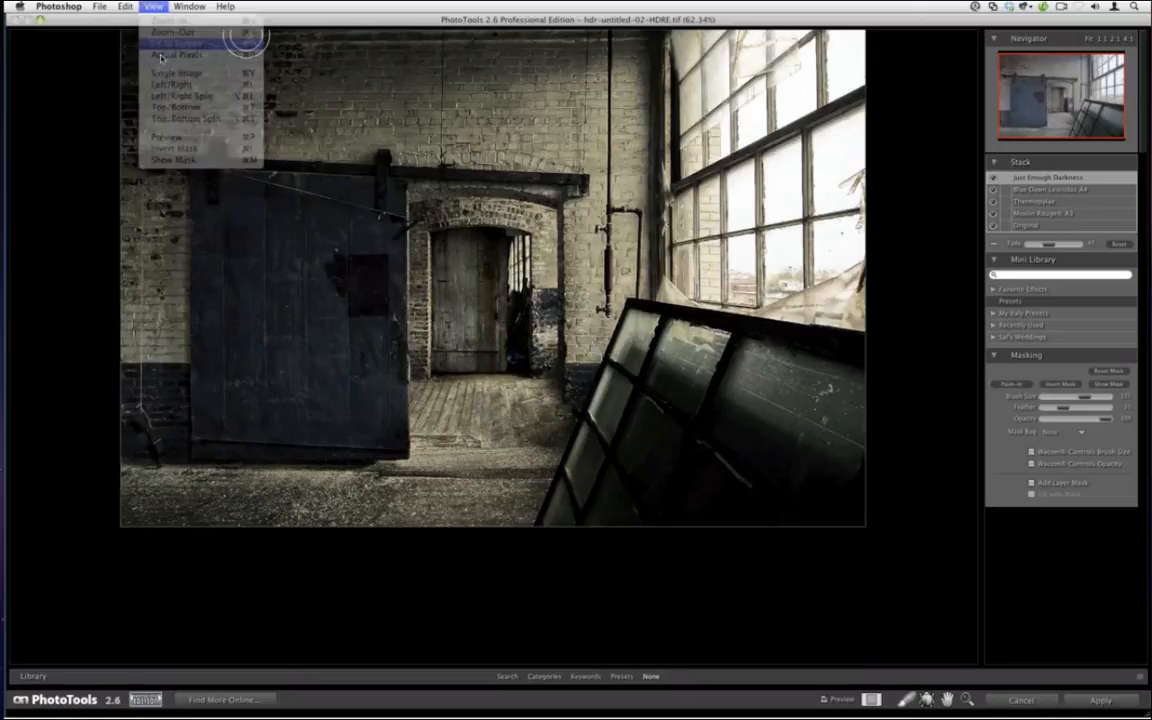
pyautogui.click(170, 44)
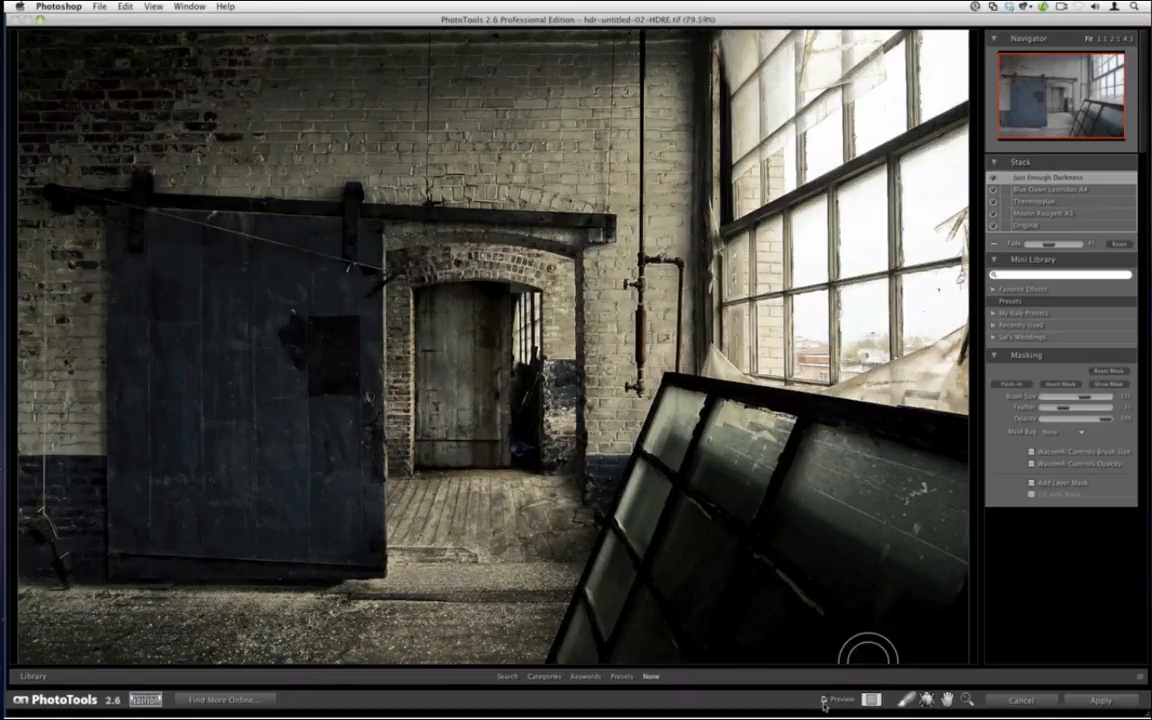
pyautogui.click(823, 700)
pyautogui.click(823, 700)
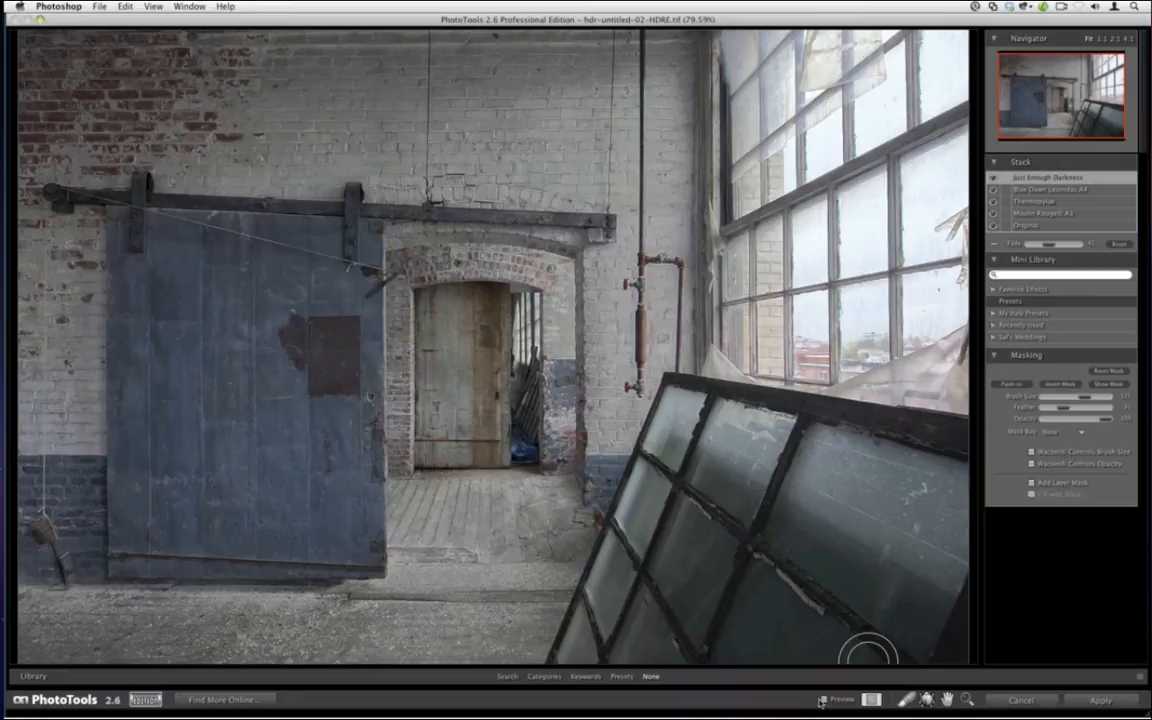
pyautogui.click(823, 700)
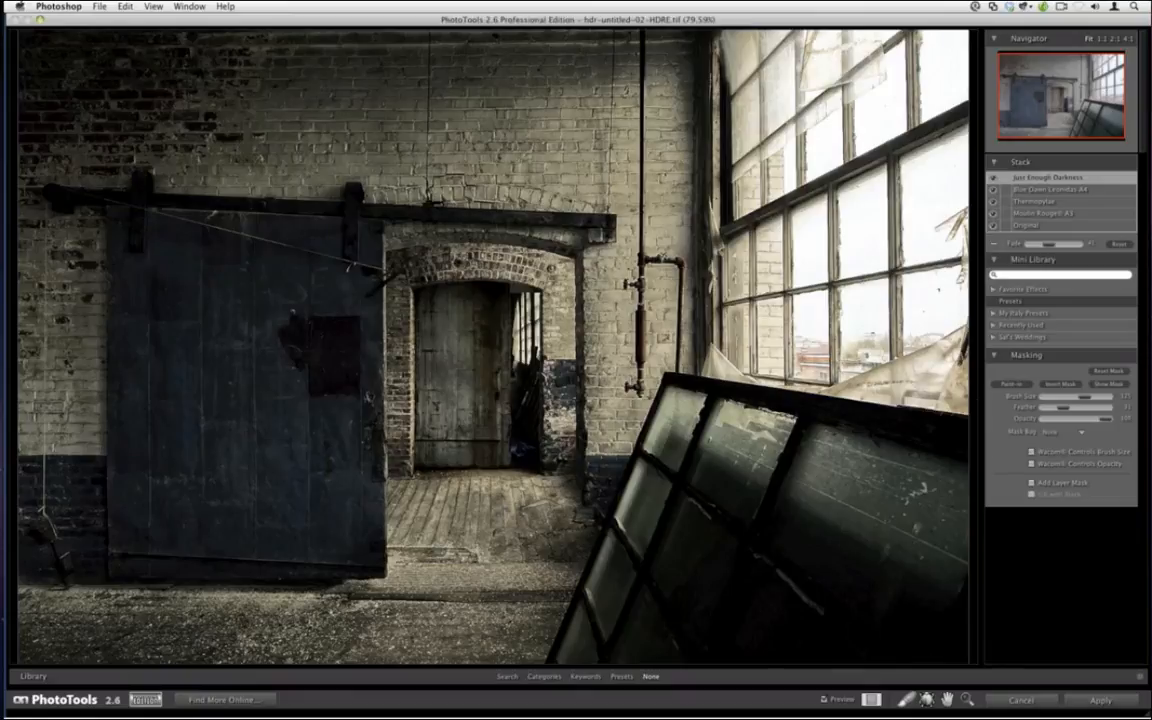
# Apply the effect stack to the image and check the resulting hdr-untitled-02-HDRE.tif enlarged in the Lightroom Library.
pyautogui.click(1093, 700)
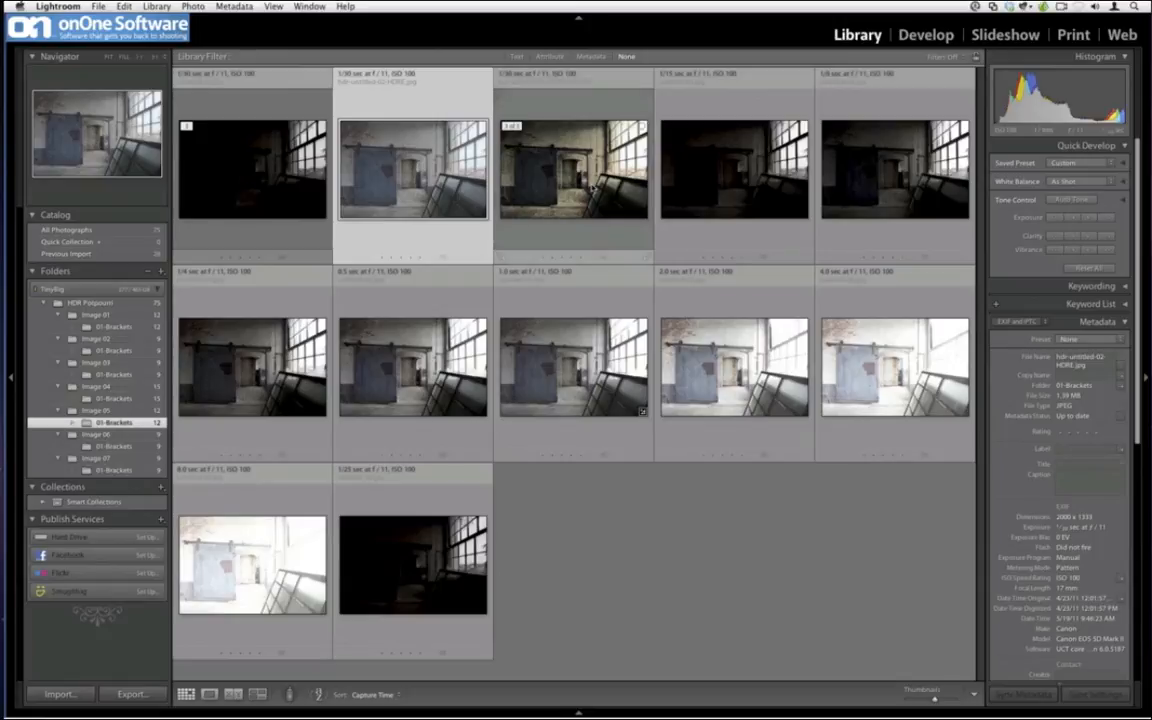
pyautogui.click(535, 171)
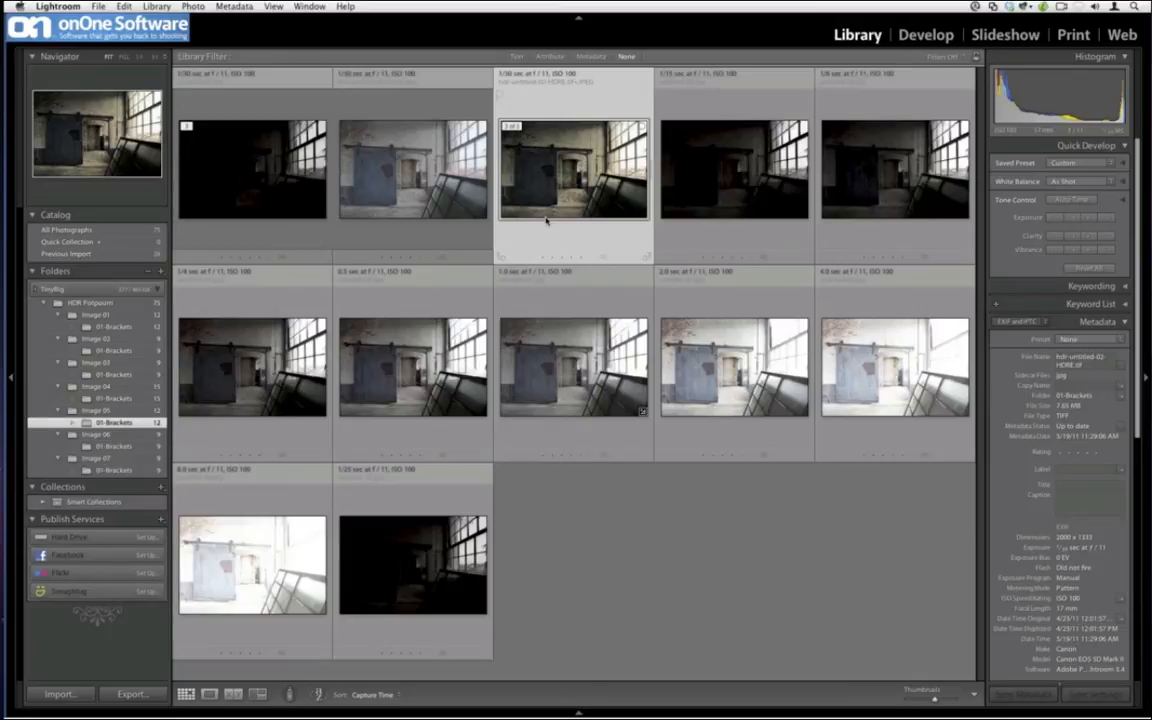
pyautogui.doubleClick(547, 219)
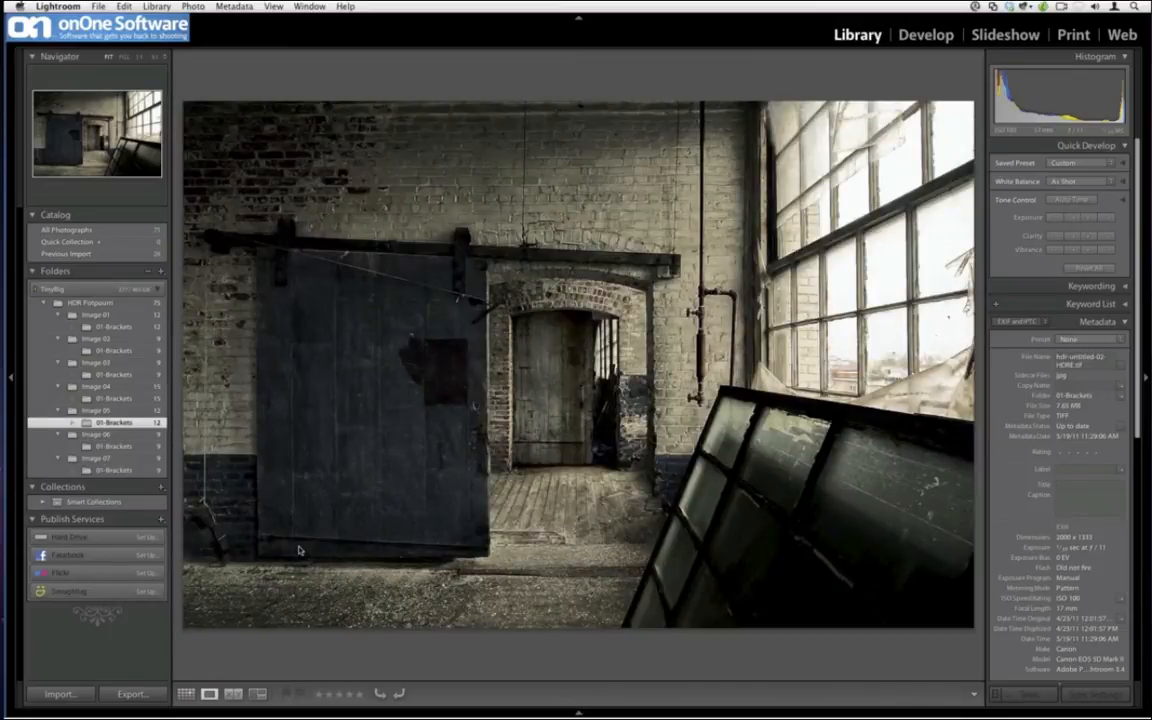
pyautogui.press('g')
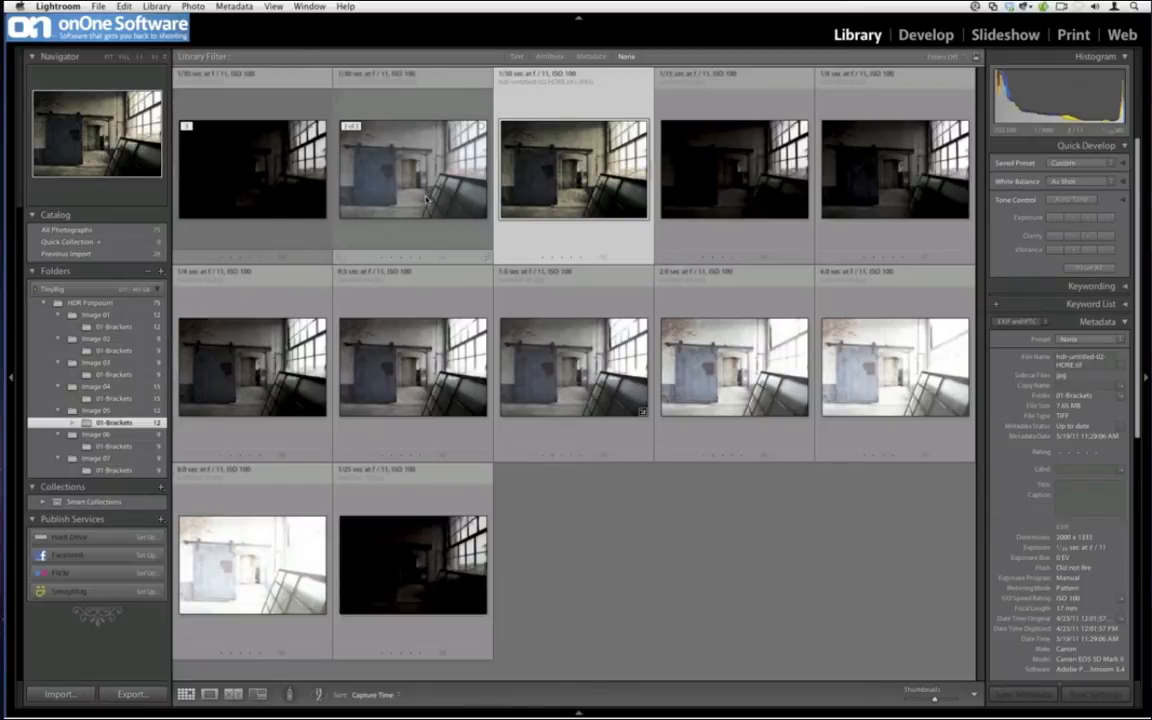
# Select untitled-06.jpg, hdr-untitled-02-HDRE.jpg and the stylized TIFF, and compare them one after another at full view.
pyautogui.click(428, 385)
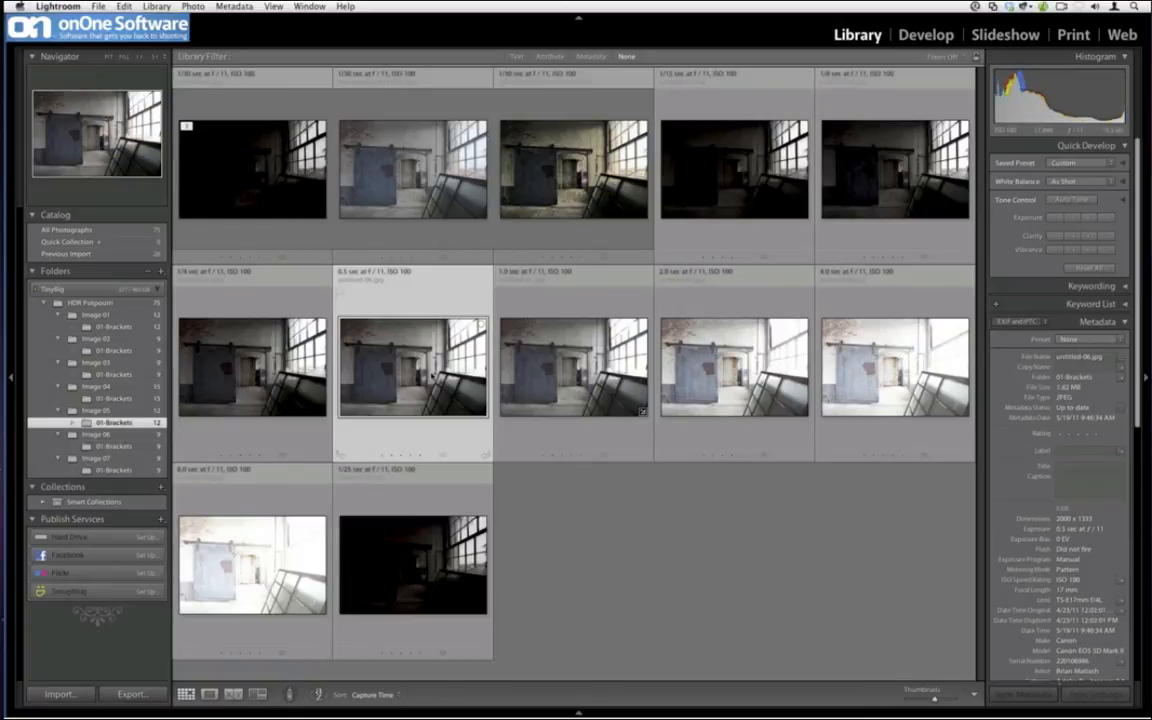
pyautogui.keyDown('super'); pyautogui.click(425, 177); pyautogui.keyUp('super')
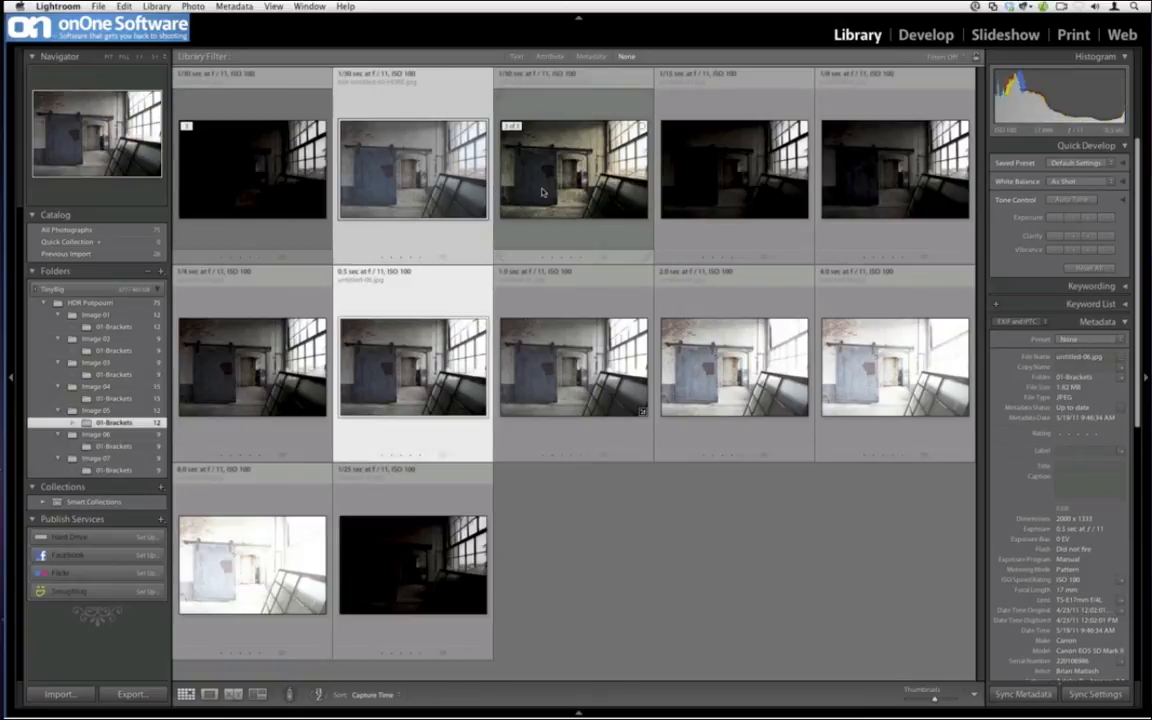
pyautogui.keyDown('super'); pyautogui.click(533, 232); pyautogui.keyUp('super')
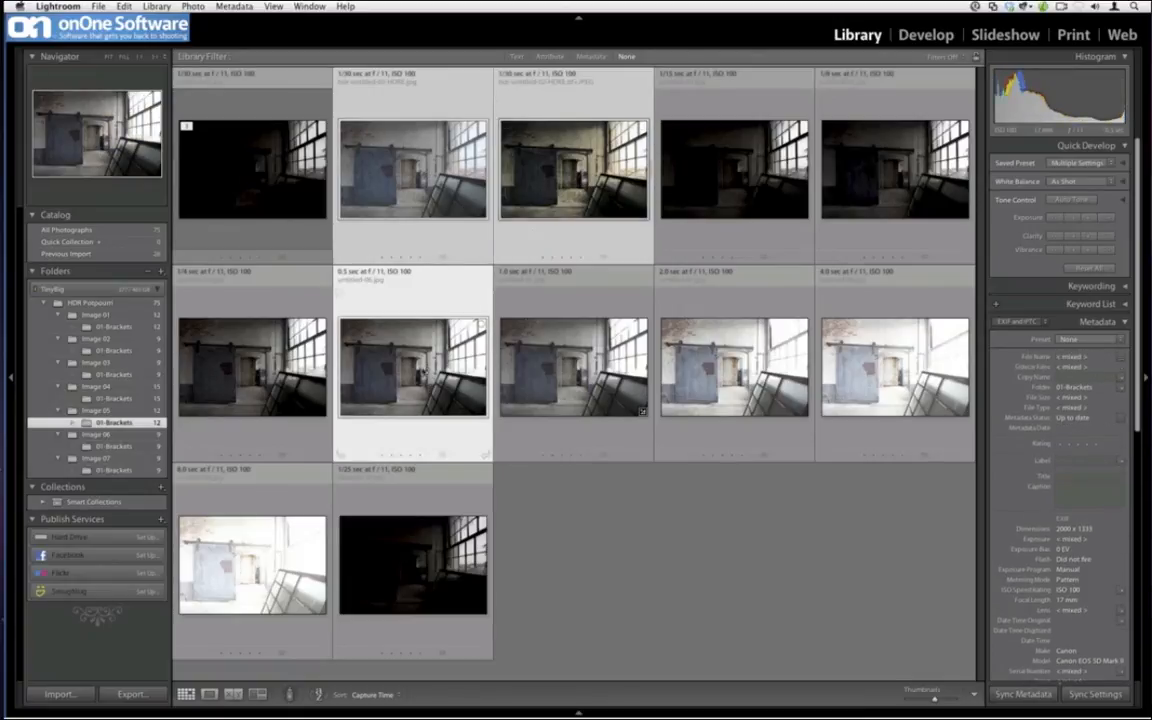
pyautogui.click(420, 370)
pyautogui.doubleClick(423, 379)
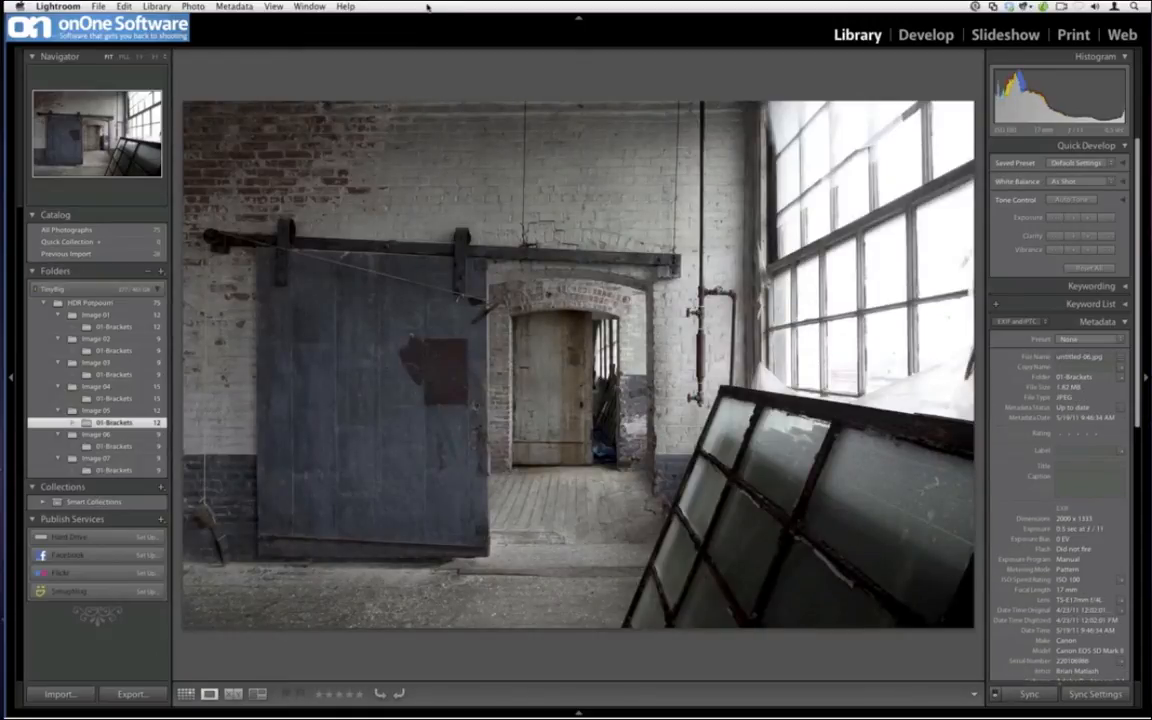
pyautogui.press('Right')
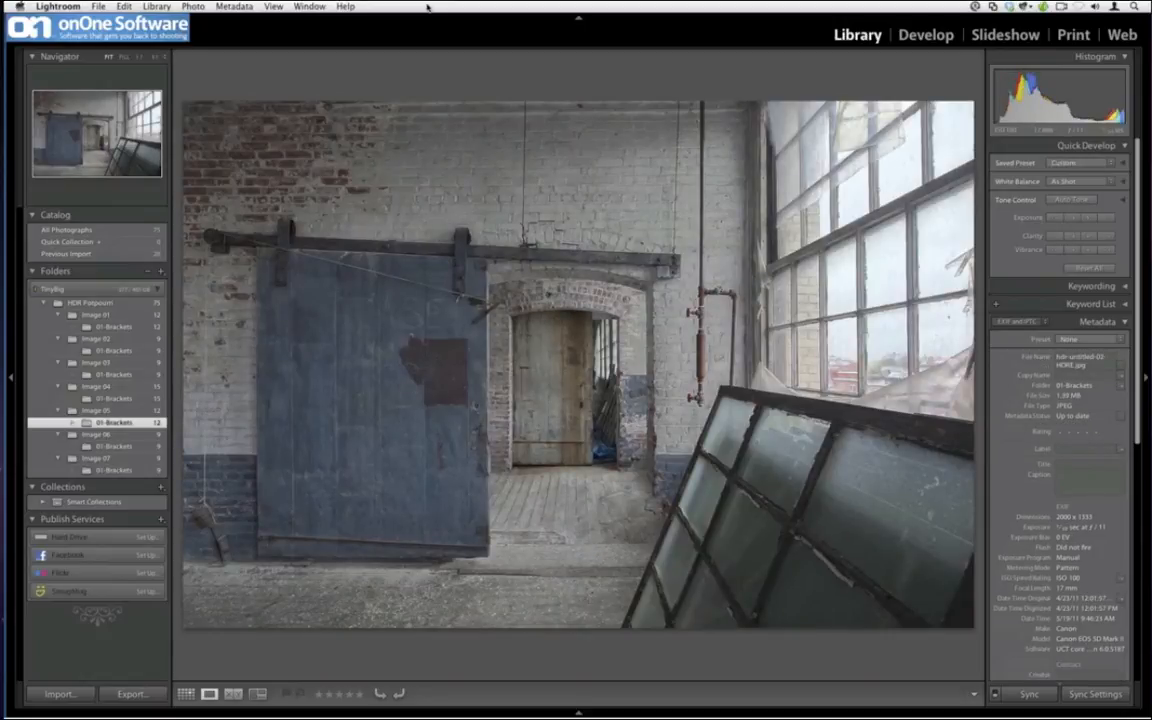
pyautogui.press('Right')
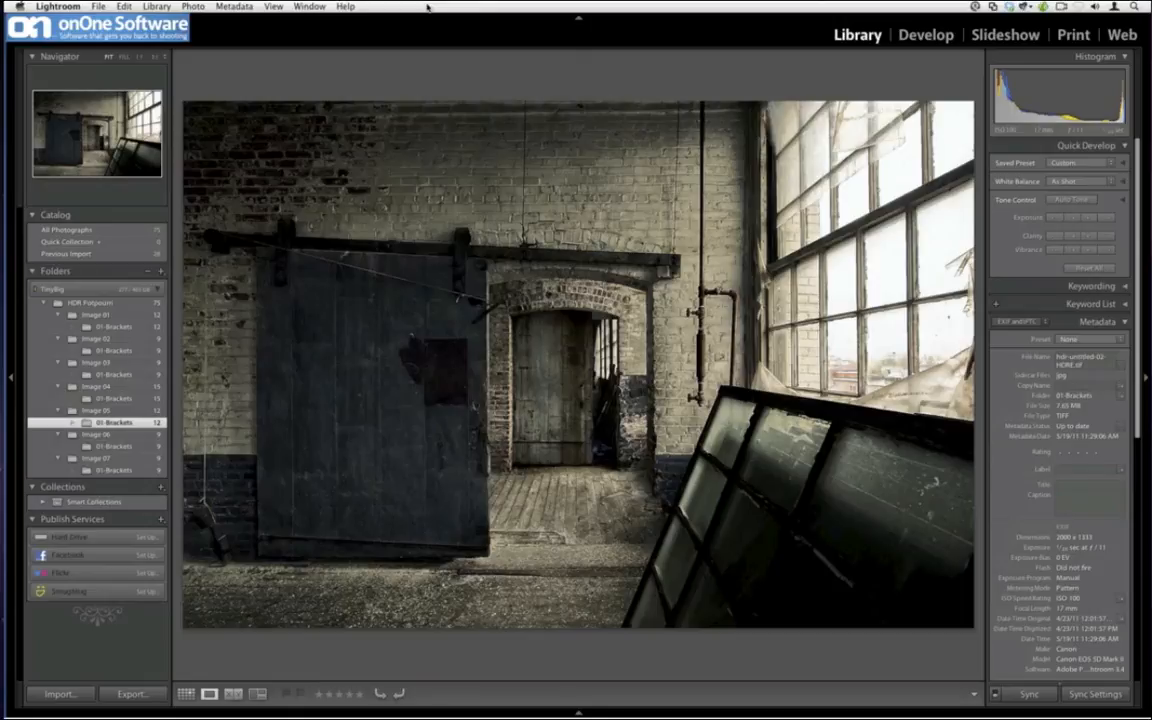
# Develop the image with an adjustment brush set to brightness 27, contrast 32, clarity 59 and sharpness 34.
pyautogui.click(925, 35)
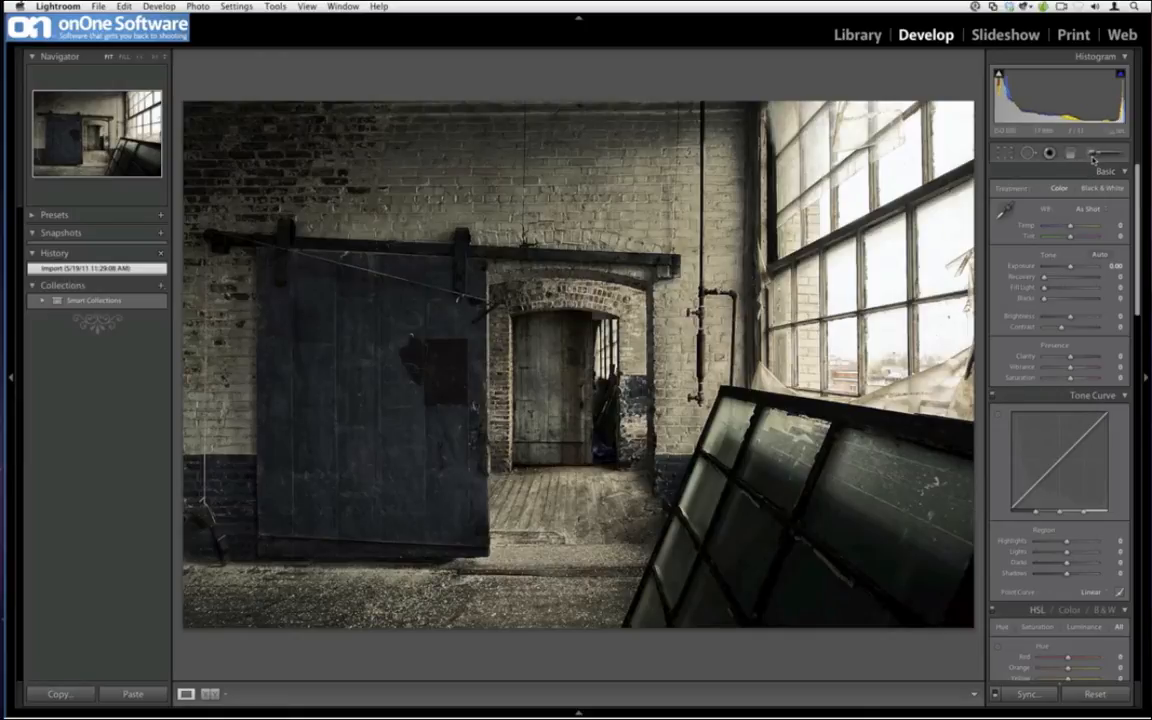
pyautogui.click(1092, 156)
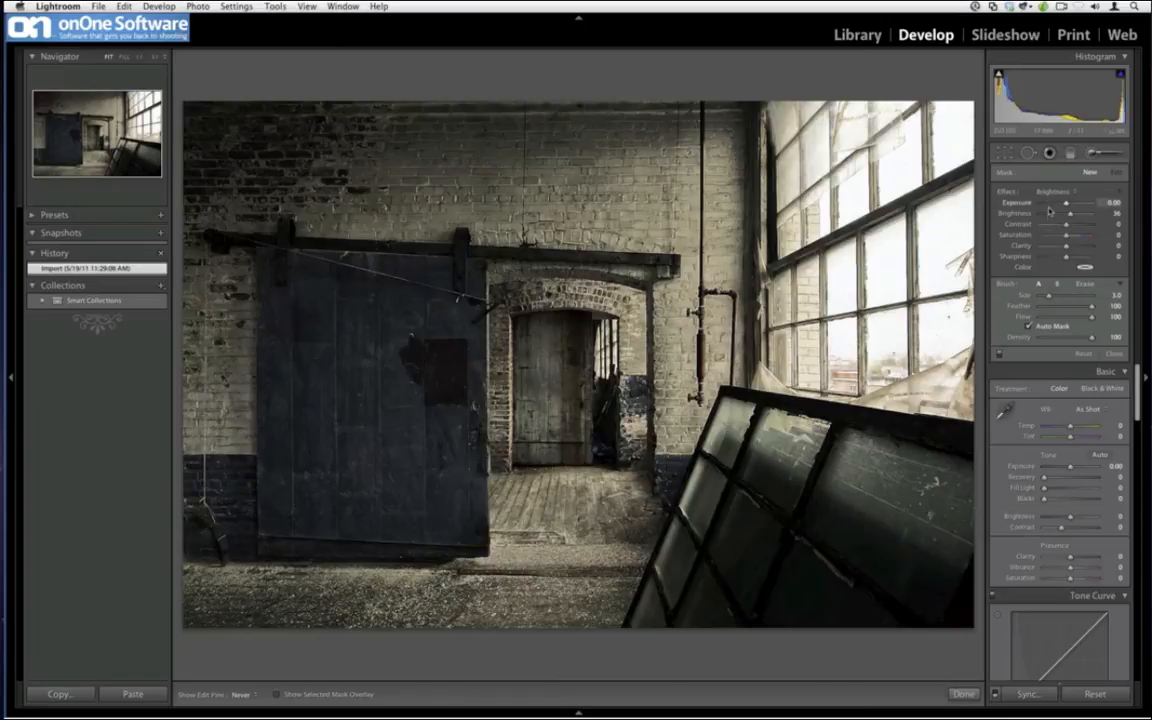
pyautogui.moveTo(1071, 216); pyautogui.dragTo(1078, 262)
pyautogui.scroll(-3, 437, 370)
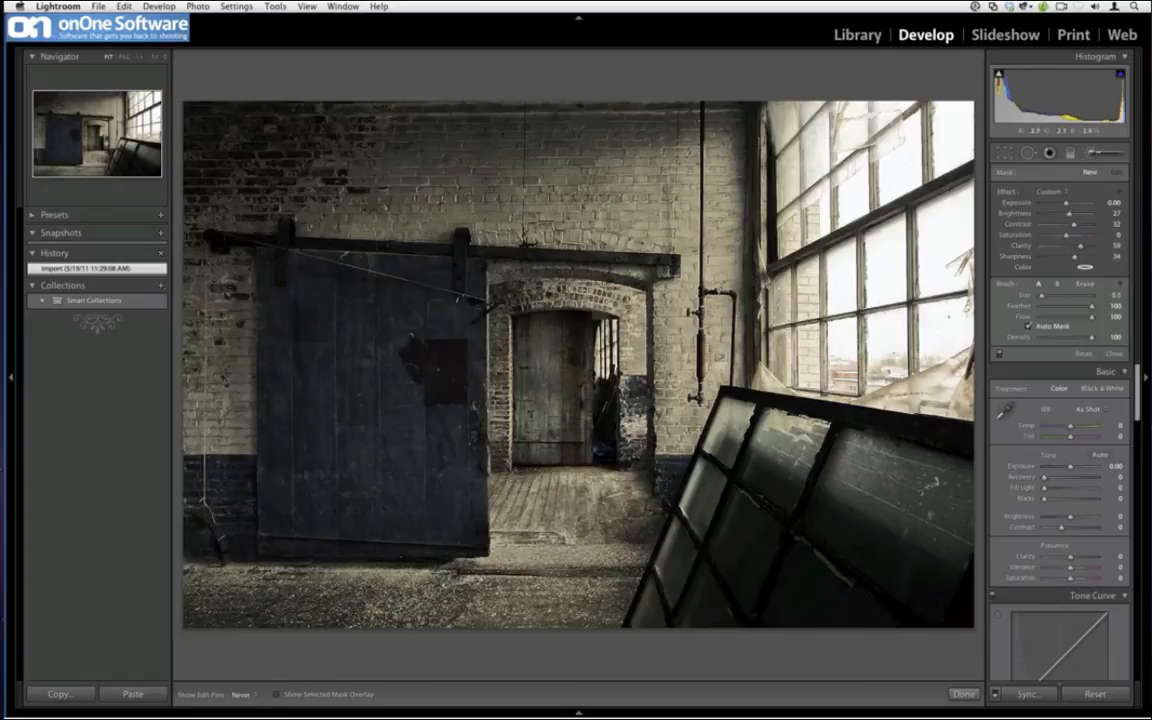
# Enlarge the brush to size 9.0 and paint the adjustment over the blue sliding door and the wooden door in the archway.
pyautogui.scroll(5, 437, 369)
pyautogui.scroll(3, 370, 358)
pyautogui.moveTo(446, 298)
pyautogui.mouseDown()
pyautogui.moveTo(327, 275)
pyautogui.moveTo(290, 282)
pyautogui.mouseUp()
pyautogui.moveTo(537, 413)
pyautogui.mouseDown()
pyautogui.moveTo(546, 436)
pyautogui.moveTo(572, 378)
pyautogui.moveTo(546, 436)
pyautogui.moveTo(573, 457)
pyautogui.mouseUp()
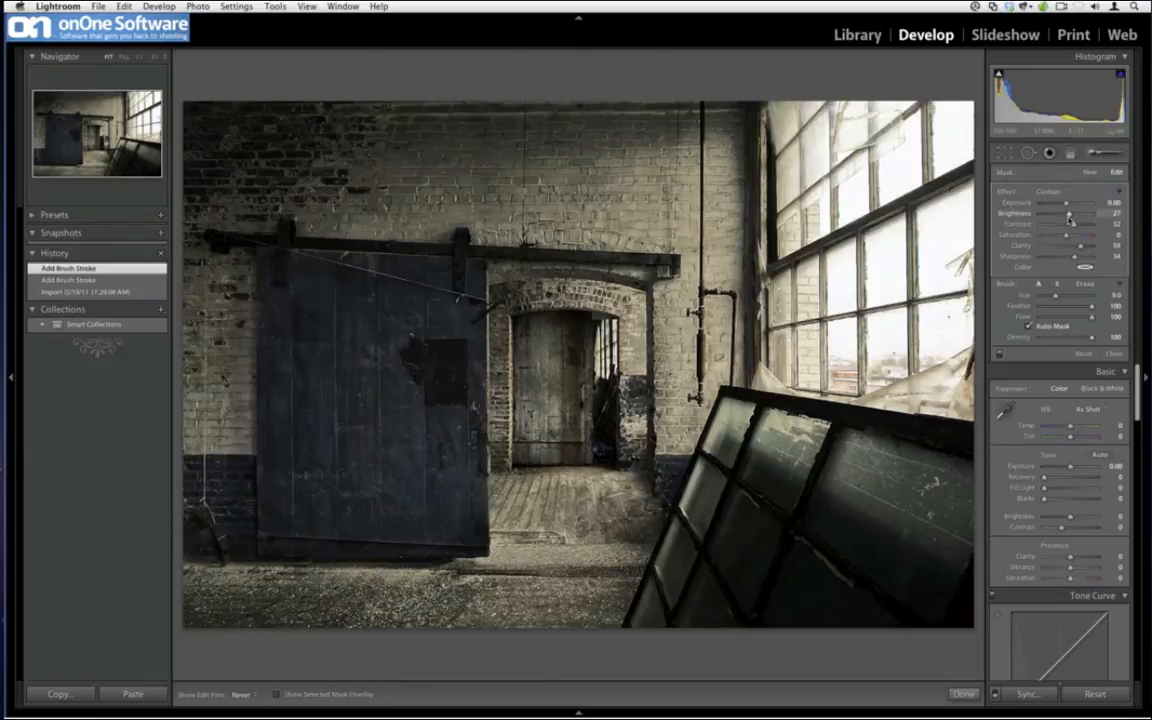
# Set the painted door adjustment to brightness 47, contrast 59, clarity 78 and sharpness 15, and finish with the brush.
pyautogui.moveTo(1069, 218); pyautogui.dragTo(1076, 217)
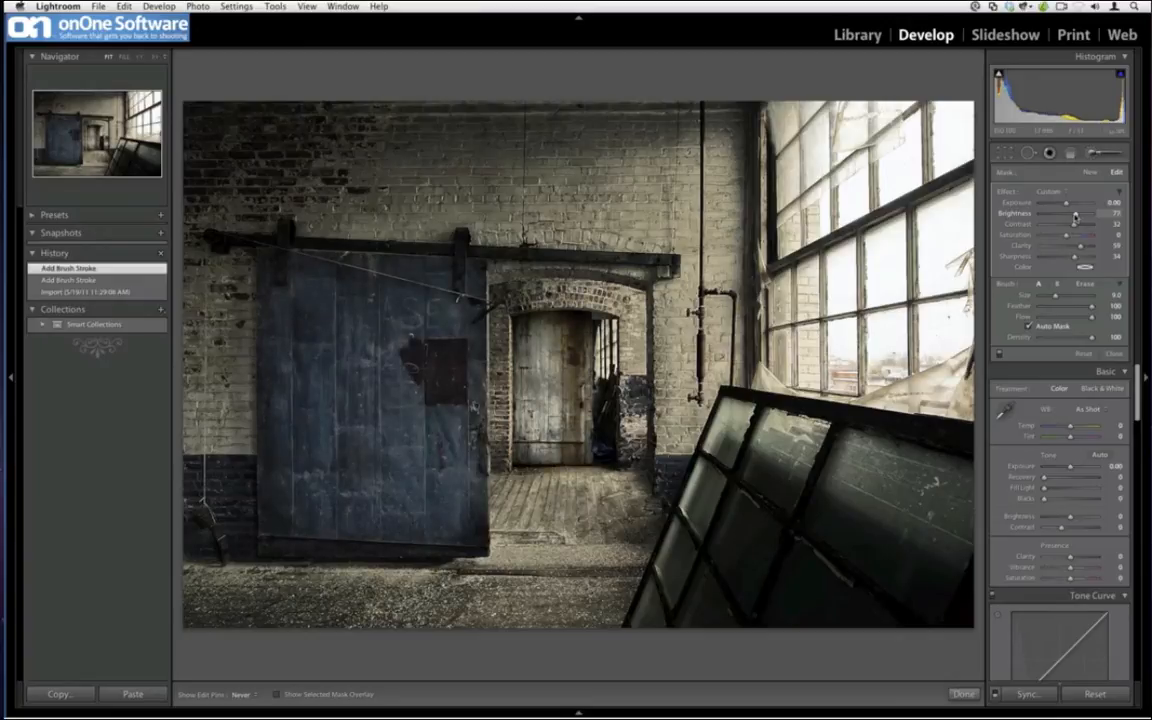
pyautogui.moveTo(1075, 217); pyautogui.dragTo(1071, 217)
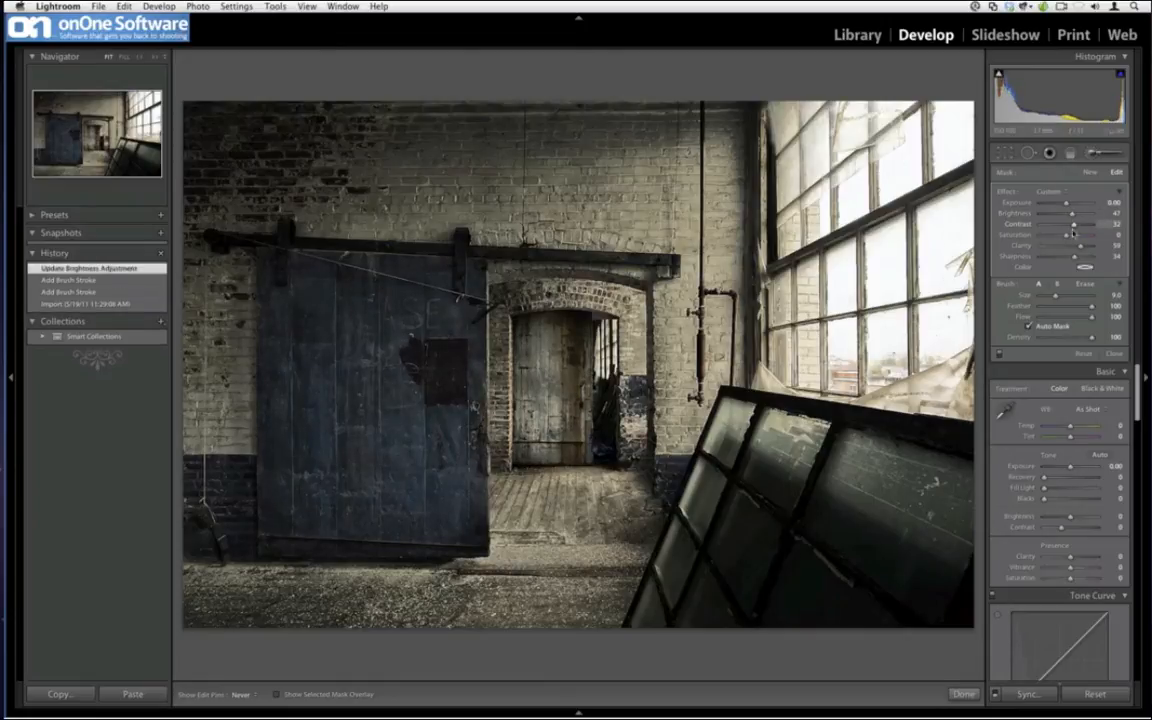
pyautogui.moveTo(1077, 231)
pyautogui.mouseDown()
pyautogui.moveTo(1087, 248)
pyautogui.moveTo(1070, 258)
pyautogui.mouseUp()
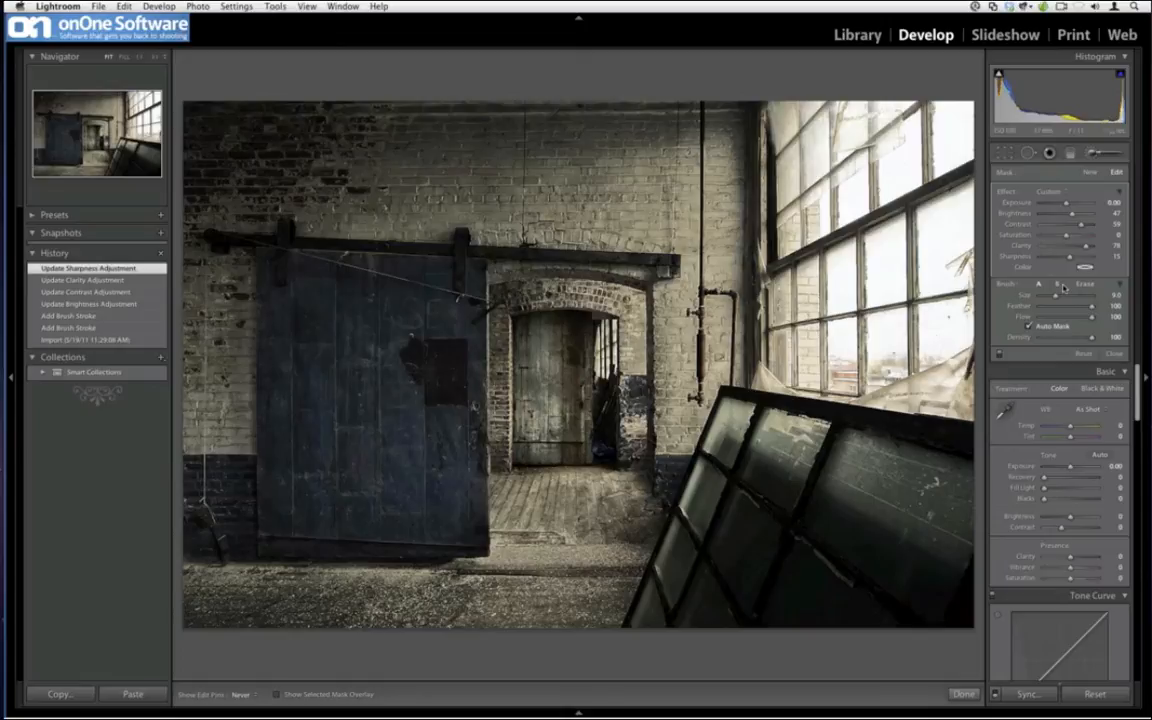
pyautogui.click(1103, 154)
# Add a Highlight Priority post-crop vignette with amount -48, midpoint 43 and highlights 25.
pyautogui.scroll(-10, 1137, 268)
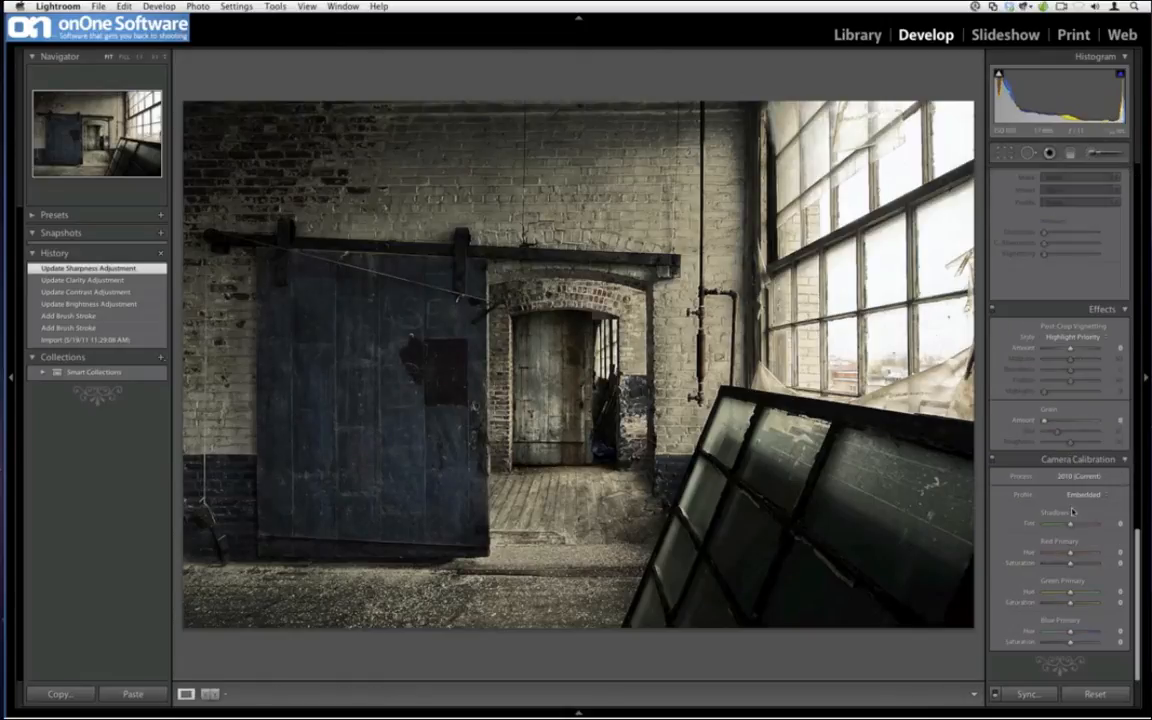
pyautogui.moveTo(1069, 348); pyautogui.dragTo(1067, 347)
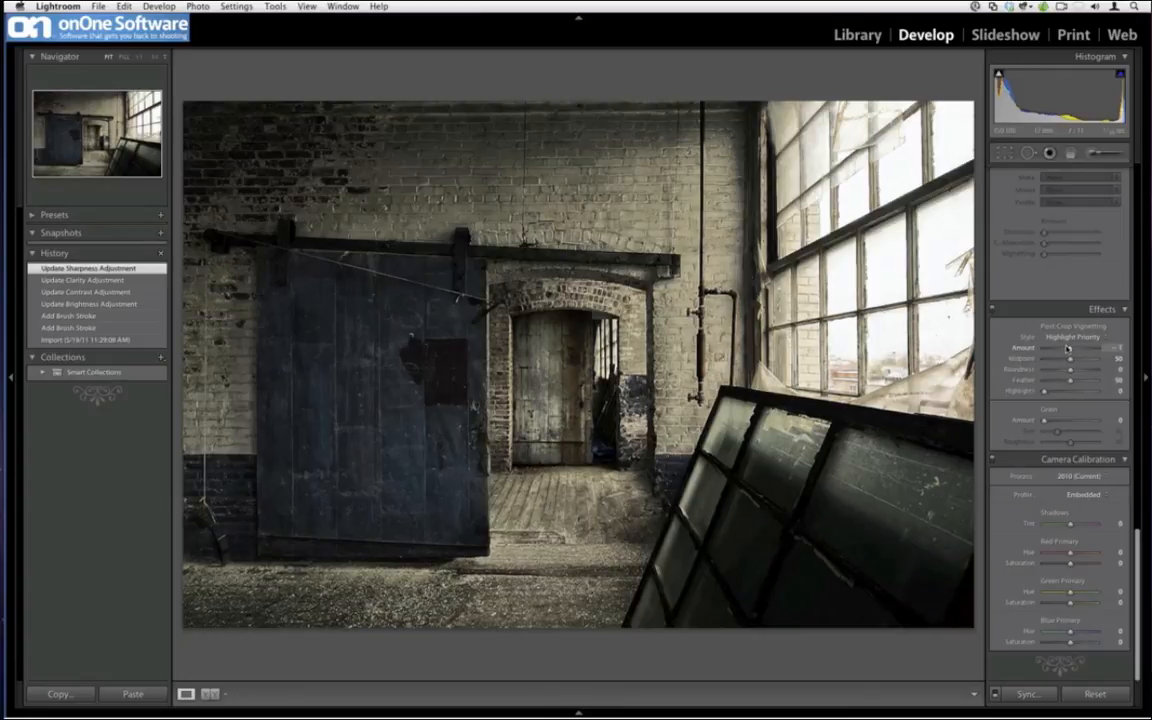
pyautogui.moveTo(1067, 347)
pyautogui.mouseDown()
pyautogui.moveTo(1053, 347)
pyautogui.moveTo(1057, 369)
pyautogui.mouseUp()
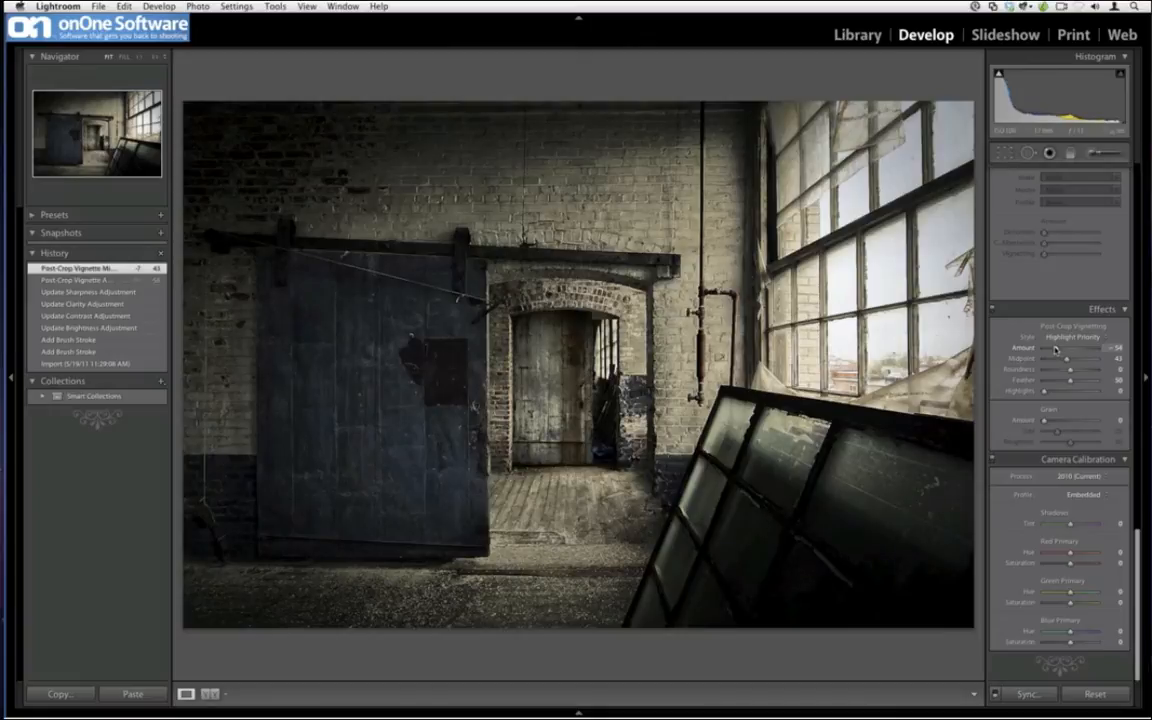
pyautogui.moveTo(1055, 348); pyautogui.dragTo(1058, 348)
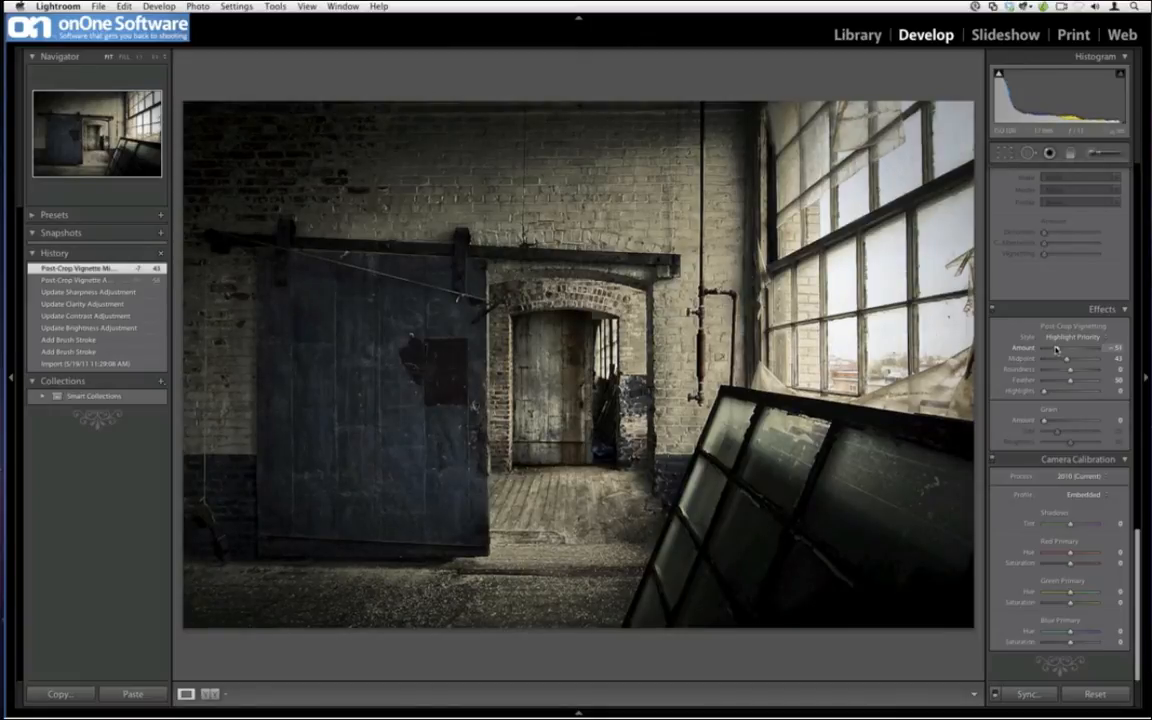
pyautogui.moveTo(1044, 391)
pyautogui.mouseDown()
pyautogui.moveTo(1068, 392)
pyautogui.moveTo(1057, 392)
pyautogui.mouseUp()
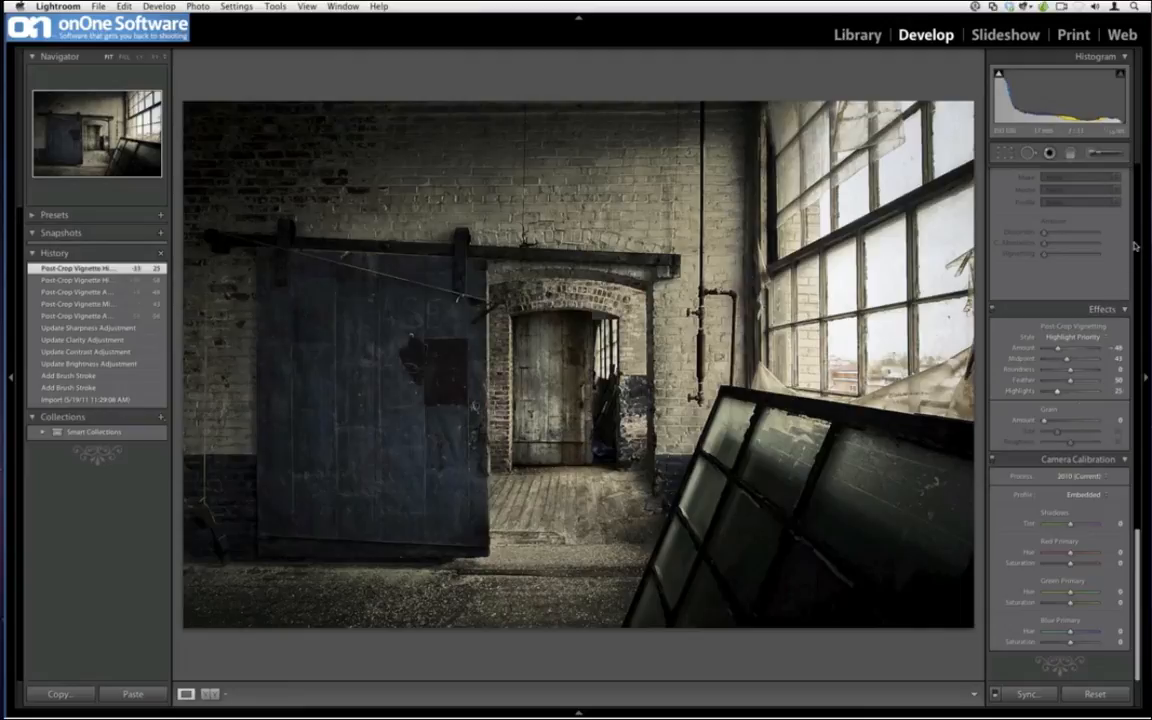
pyautogui.scroll(15, 1069, 268)
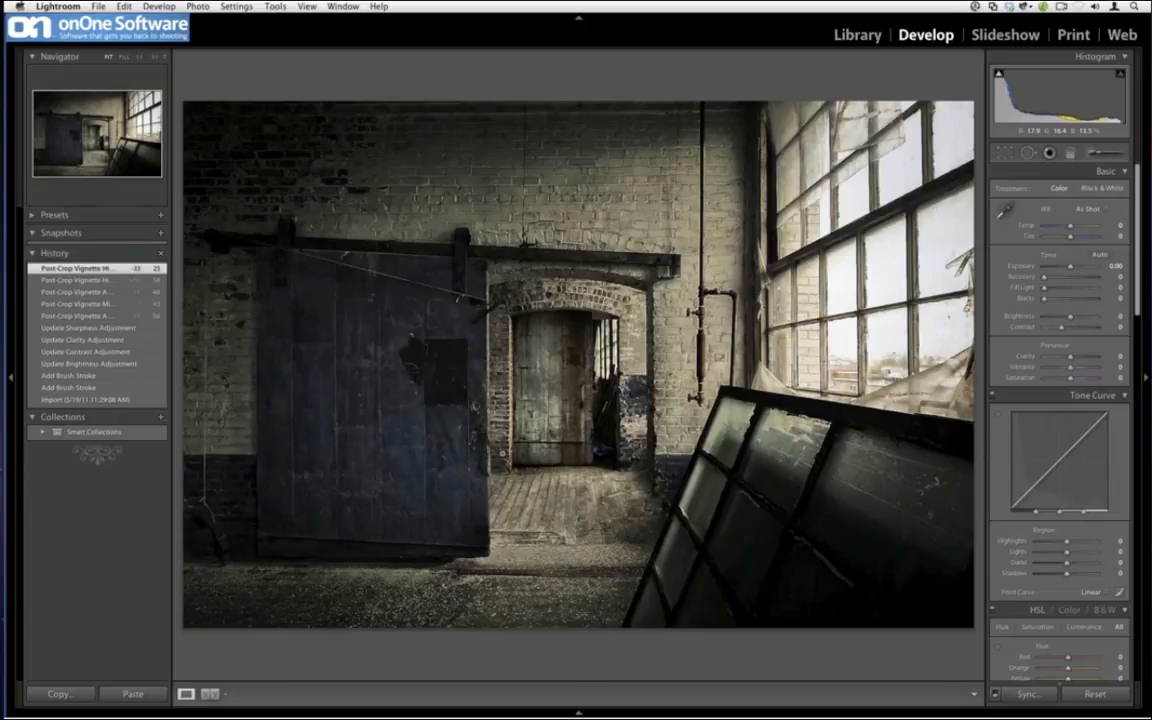
# Hide the open applications, switch to System Preferences and show all of its settings.
pyautogui.press('super')
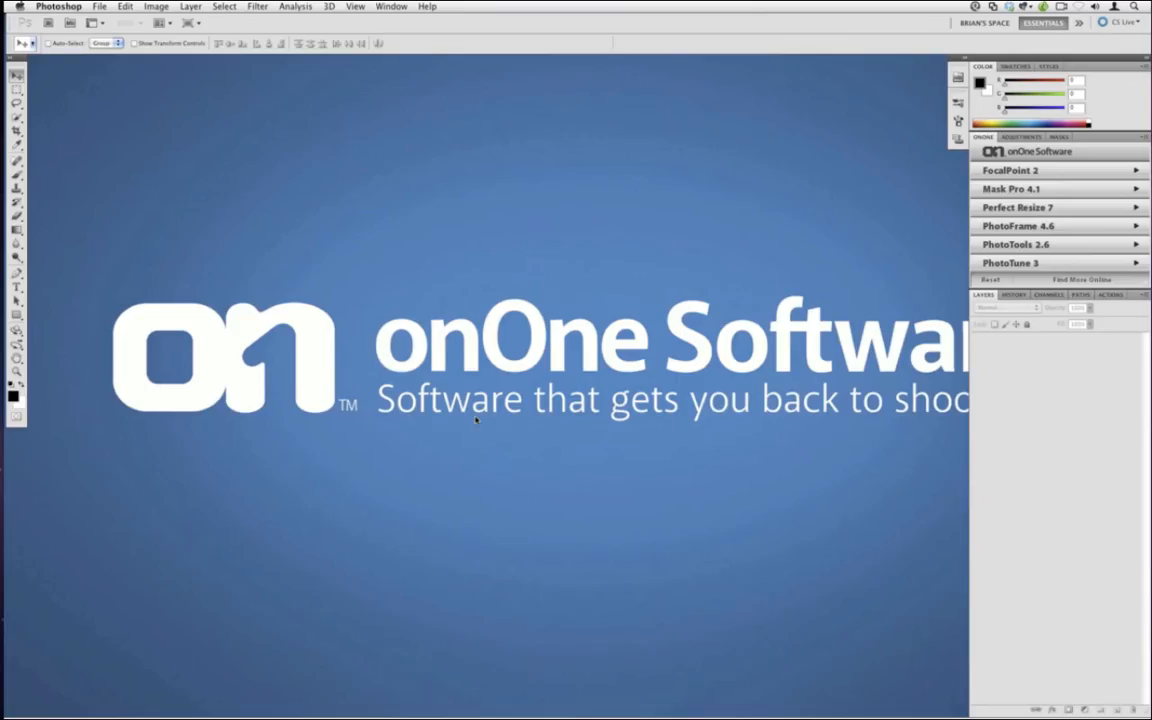
pyautogui.press('super+h')
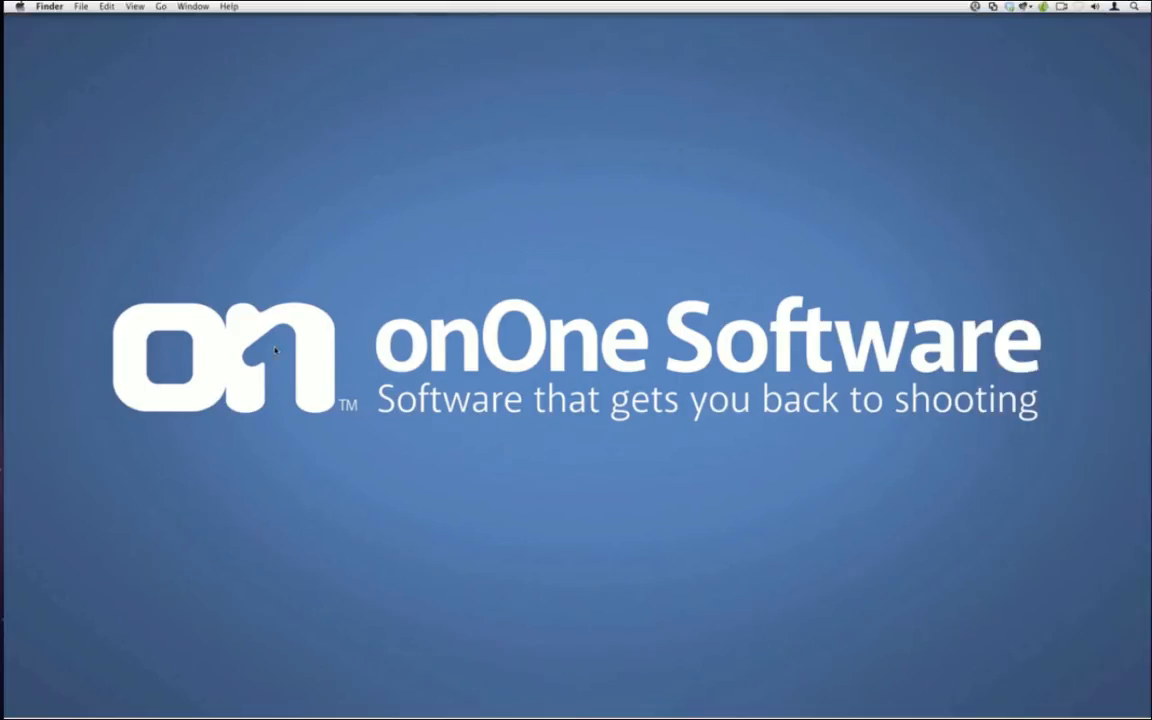
pyautogui.moveTo(4, 285)
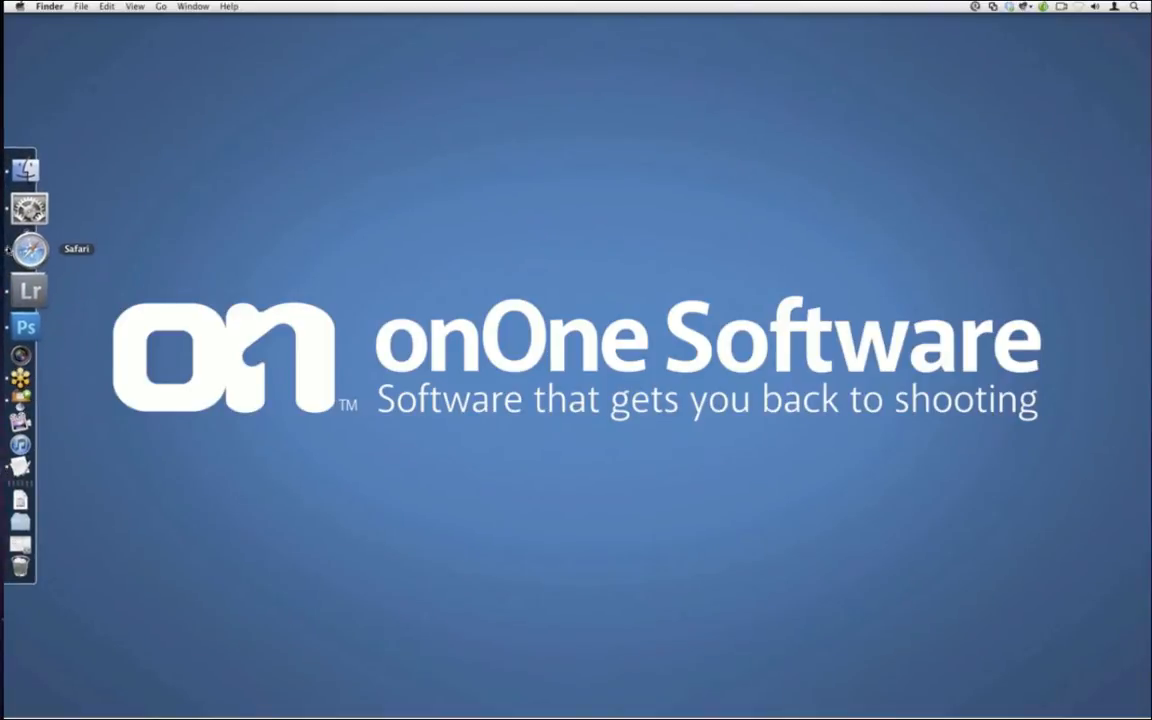
pyautogui.click(26, 228)
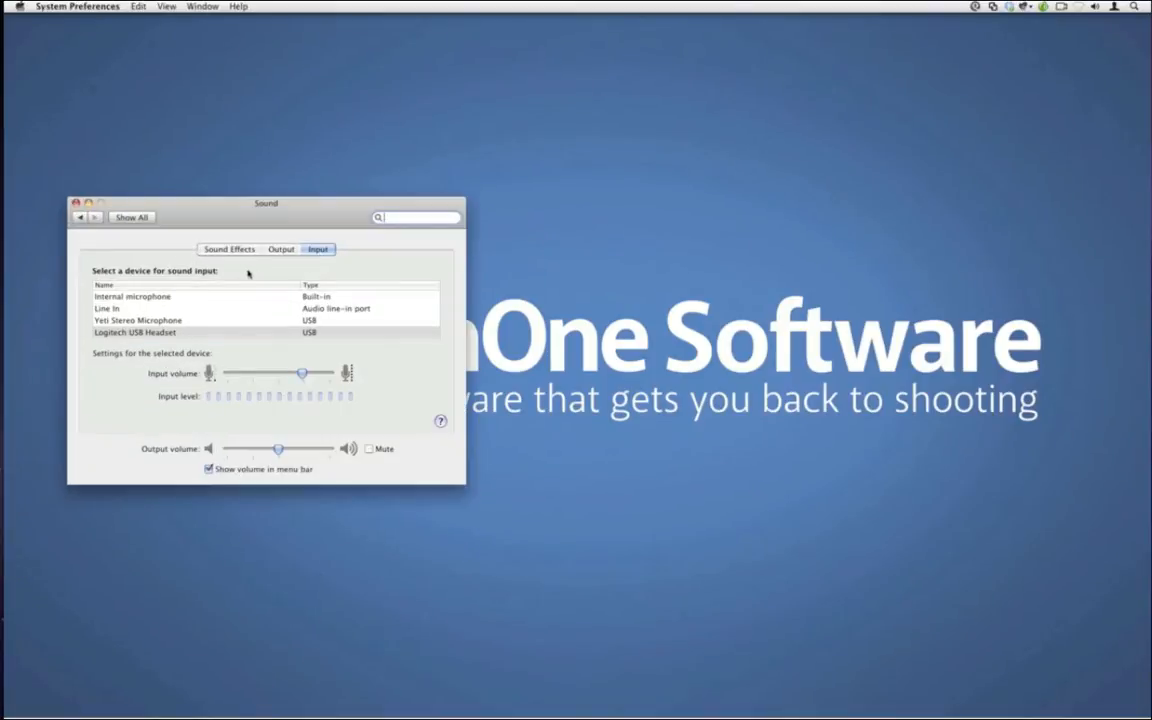
pyautogui.click(143, 218)
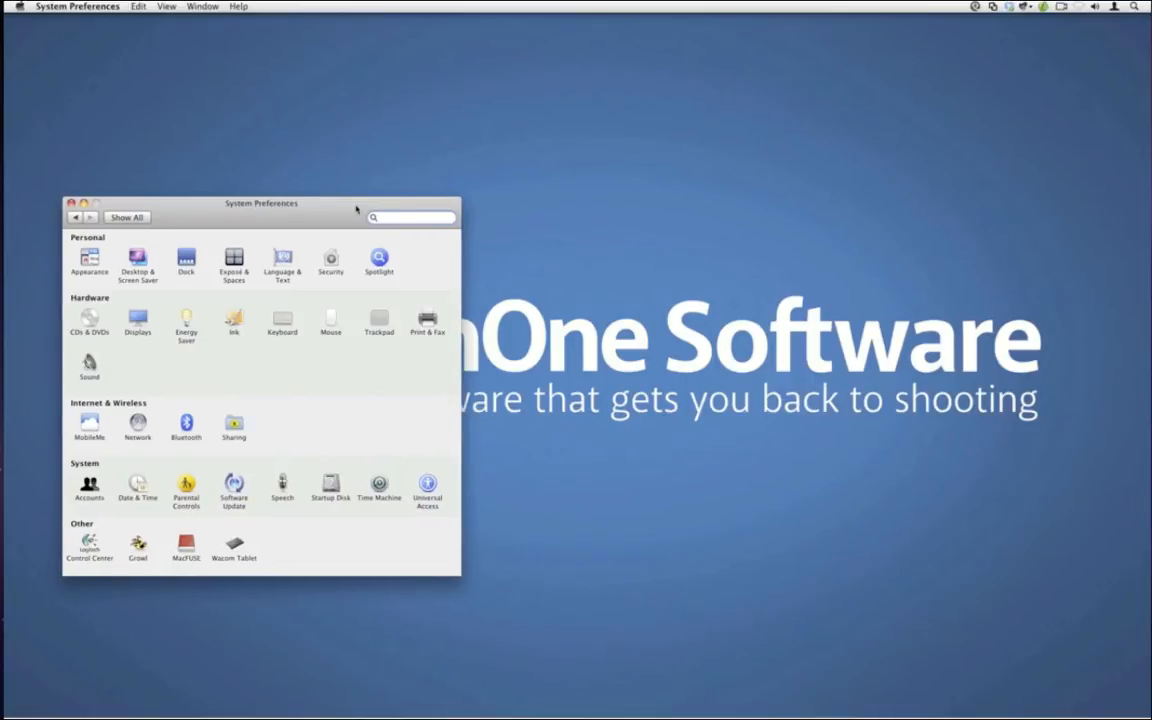
pyautogui.moveTo(150, 200); pyautogui.dragTo(450, 147)
# Bring up the color profiles for the DELL 2405FPW display and assign Apple RGB.
pyautogui.click(447, 255)
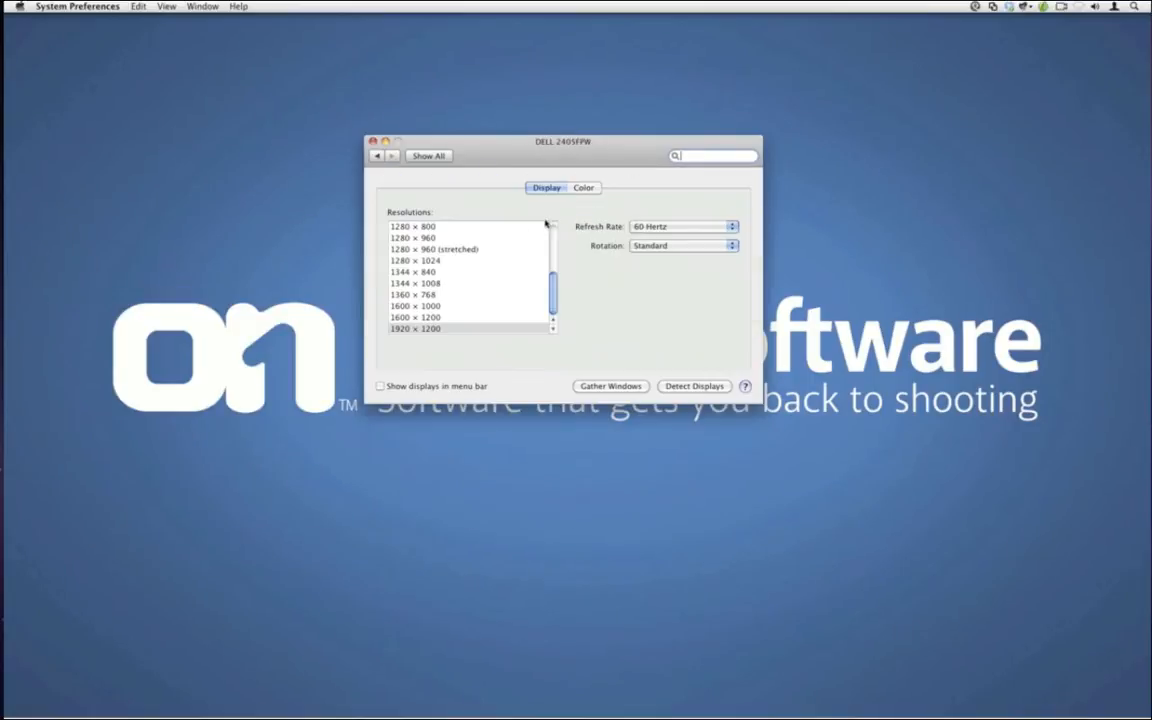
pyautogui.click(579, 189)
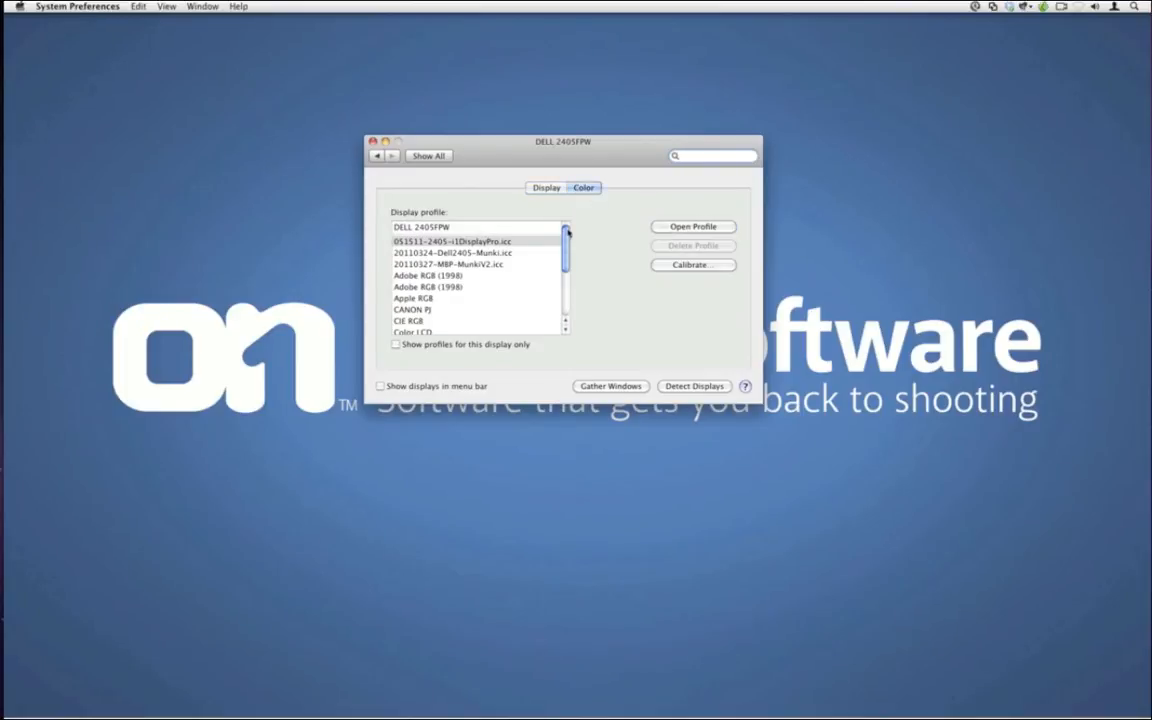
pyautogui.moveTo(567, 232)
pyautogui.mouseDown()
pyautogui.moveTo(568, 284)
pyautogui.moveTo(568, 230)
pyautogui.moveTo(568, 251)
pyautogui.mouseUp()
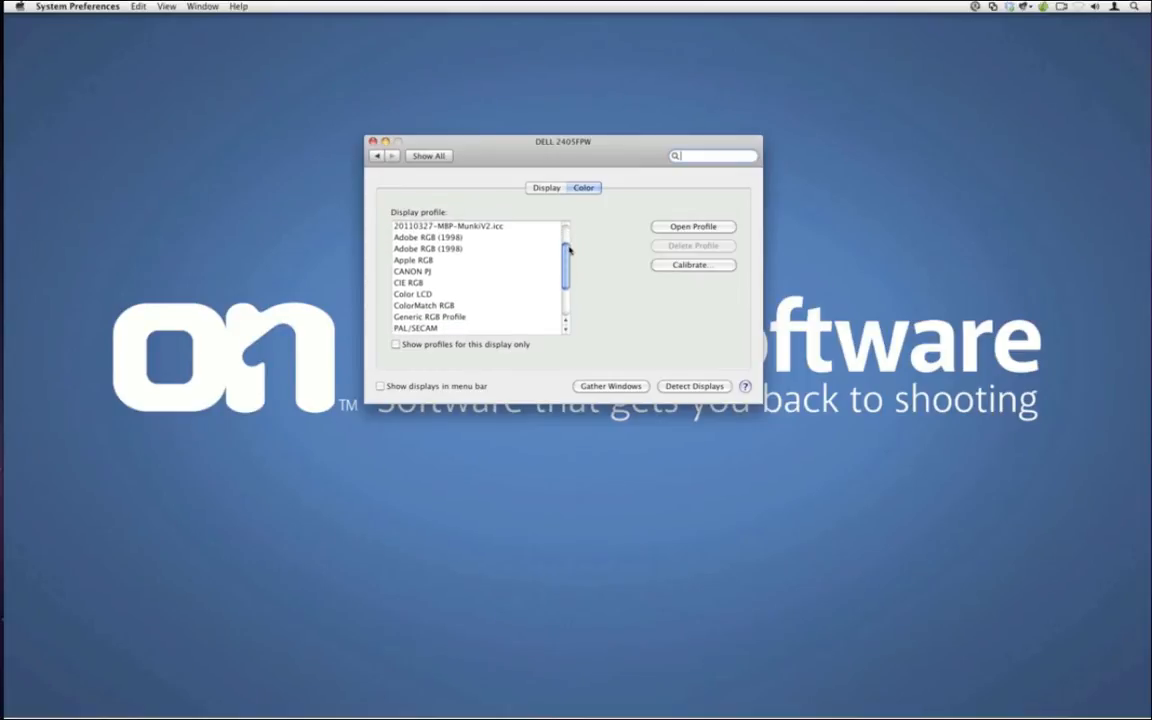
pyautogui.click(427, 259)
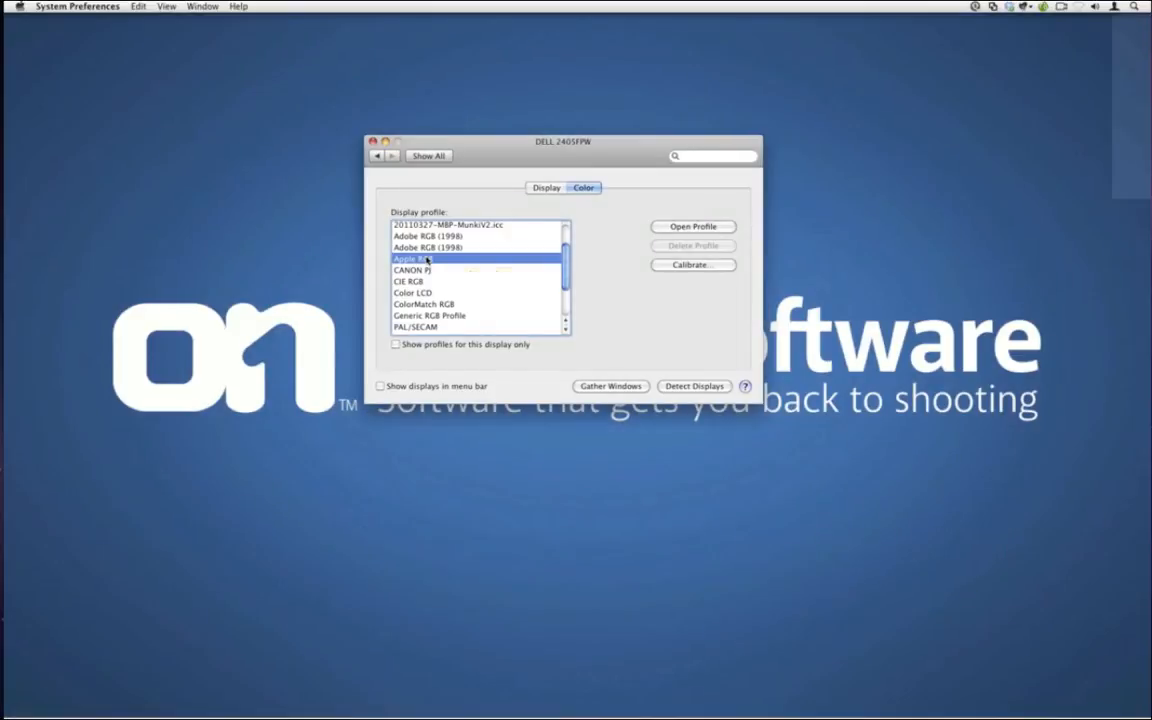
# Switch to Finder and open the TinyBig drive.
pyautogui.moveTo(27, 288)
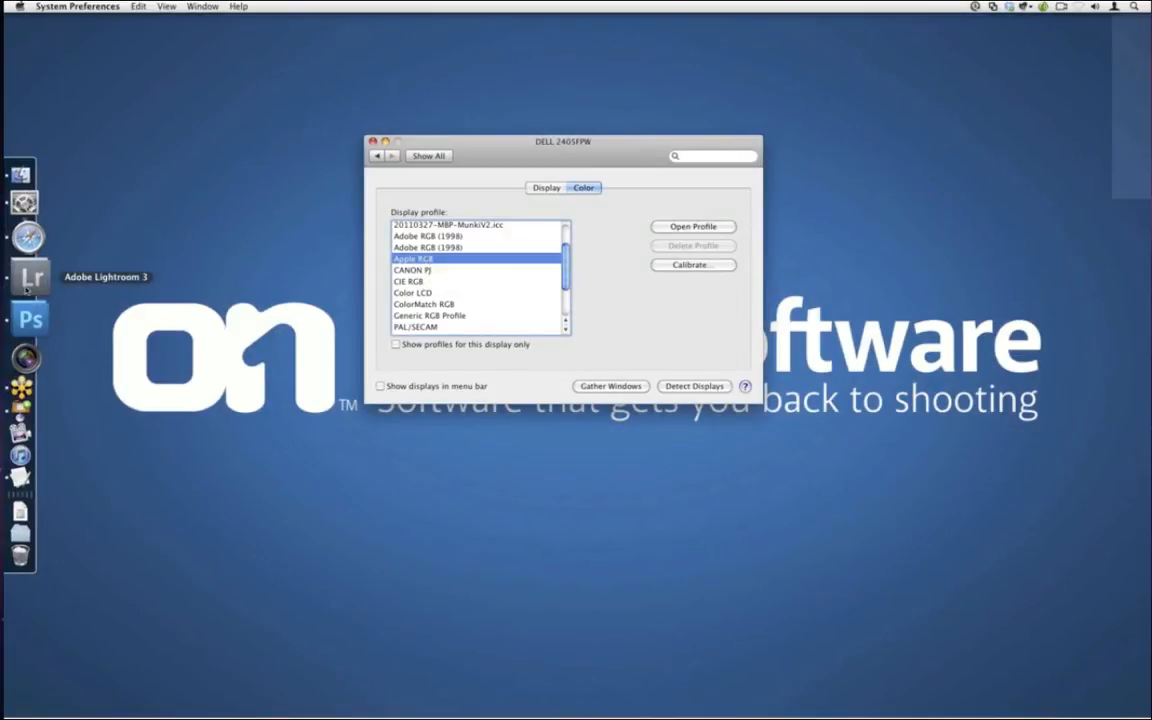
pyautogui.click(27, 214)
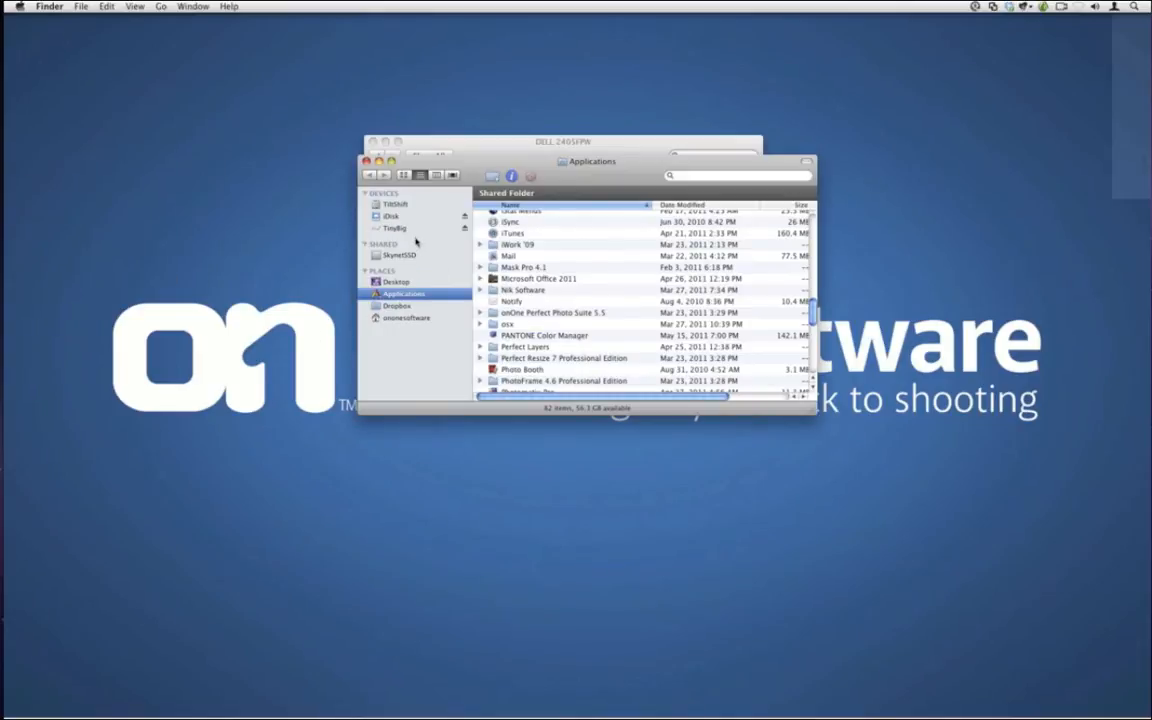
pyautogui.click(398, 228)
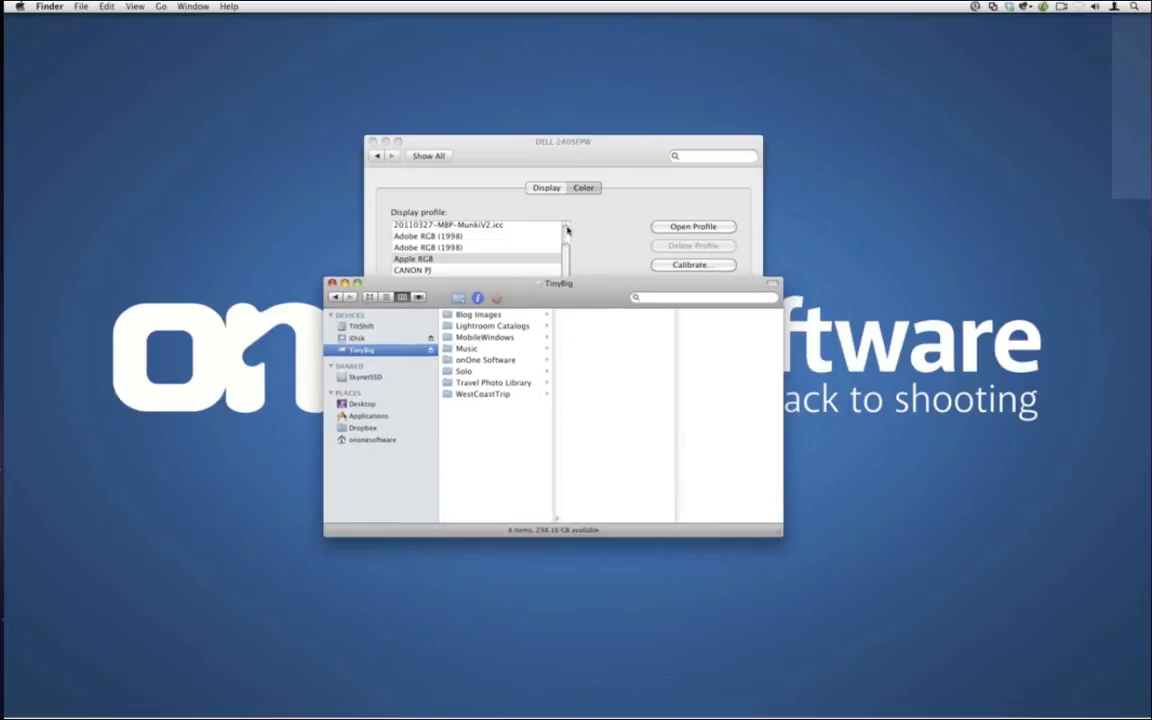
pyautogui.click(567, 230)
pyautogui.click(530, 241)
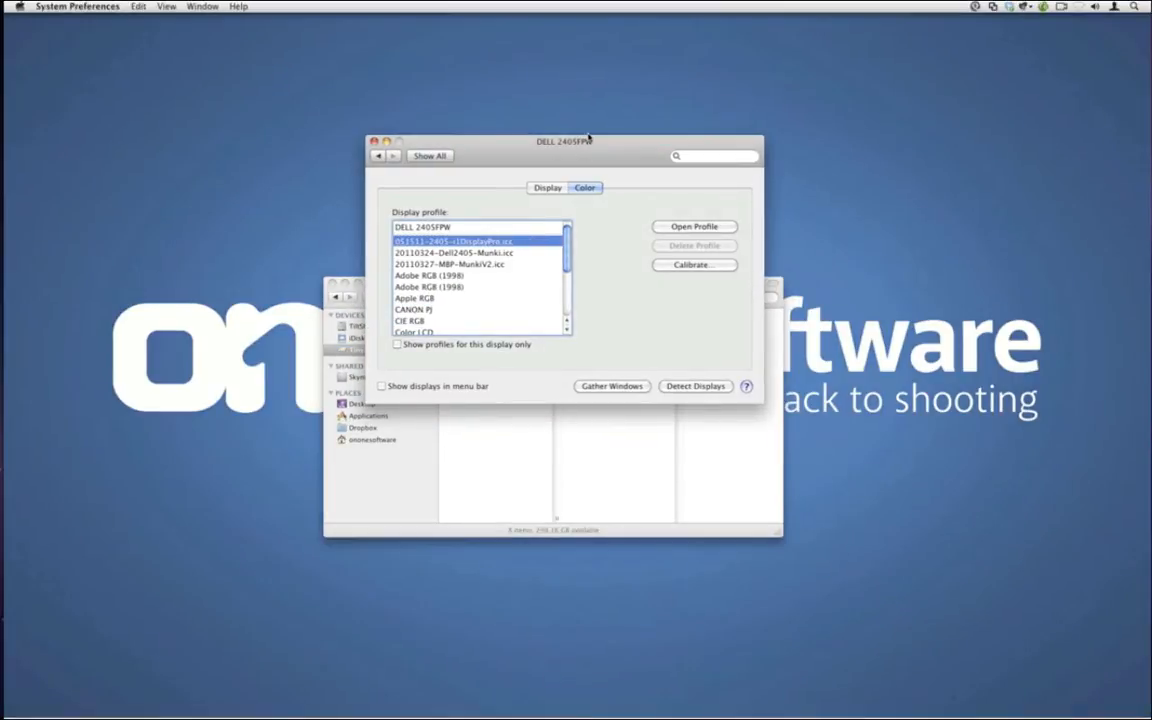
pyautogui.moveTo(580, 152); pyautogui.dragTo(903, 34)
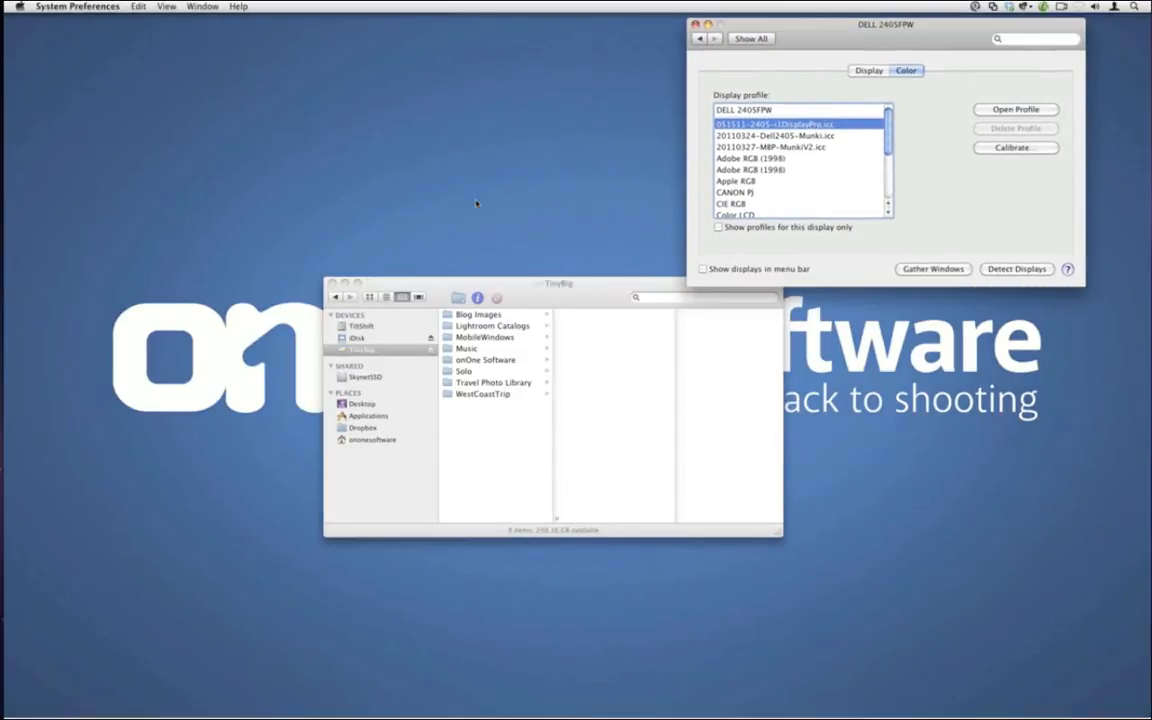
# Browse through onOne Software, Webinars, HDR Potpourri and Image 02 to the 01-Brackets folder.
pyautogui.click(475, 362)
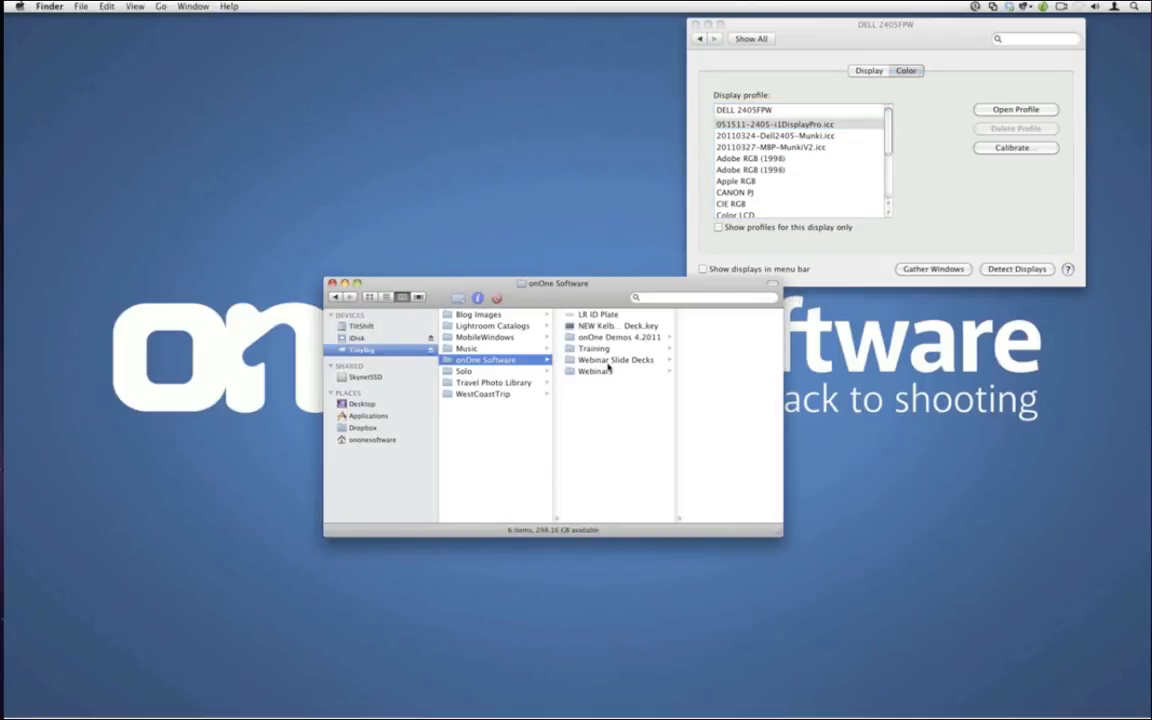
pyautogui.click(600, 371)
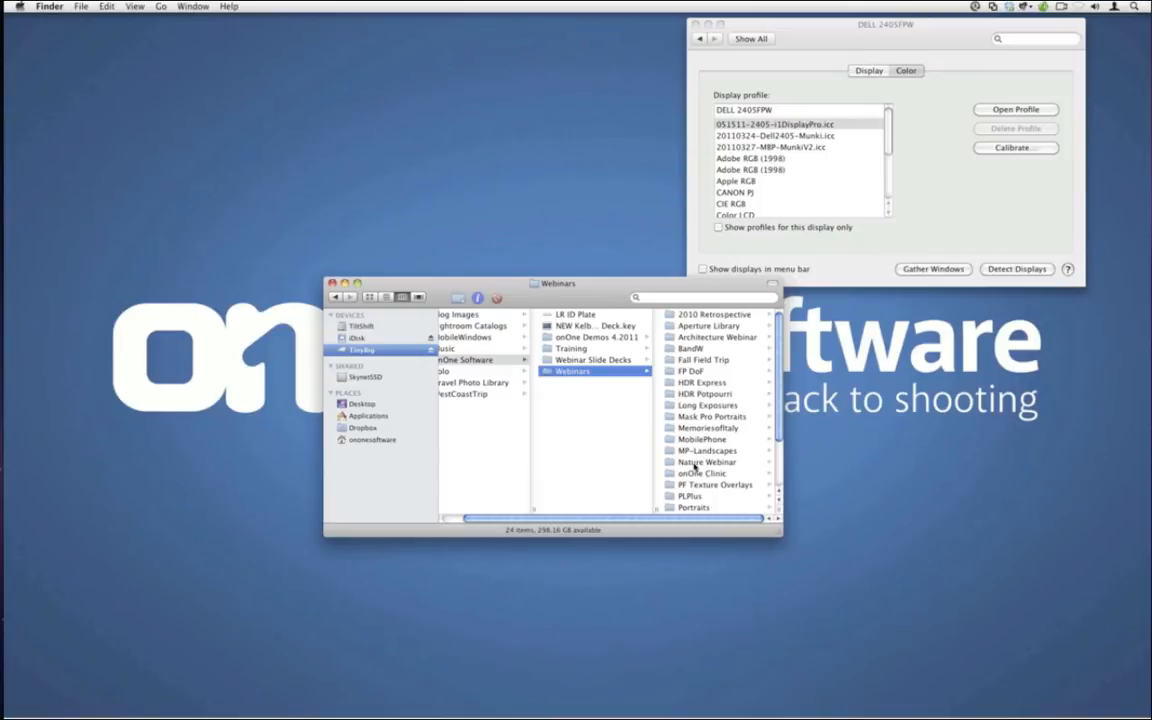
pyautogui.click(700, 382)
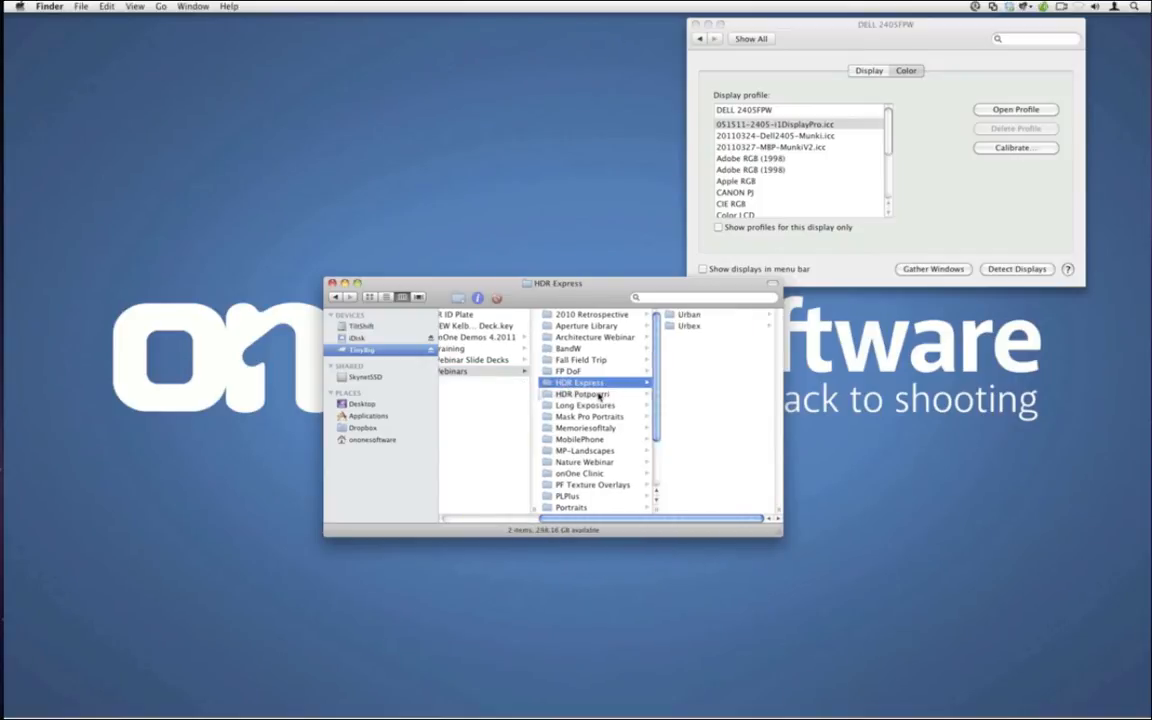
pyautogui.click(598, 395)
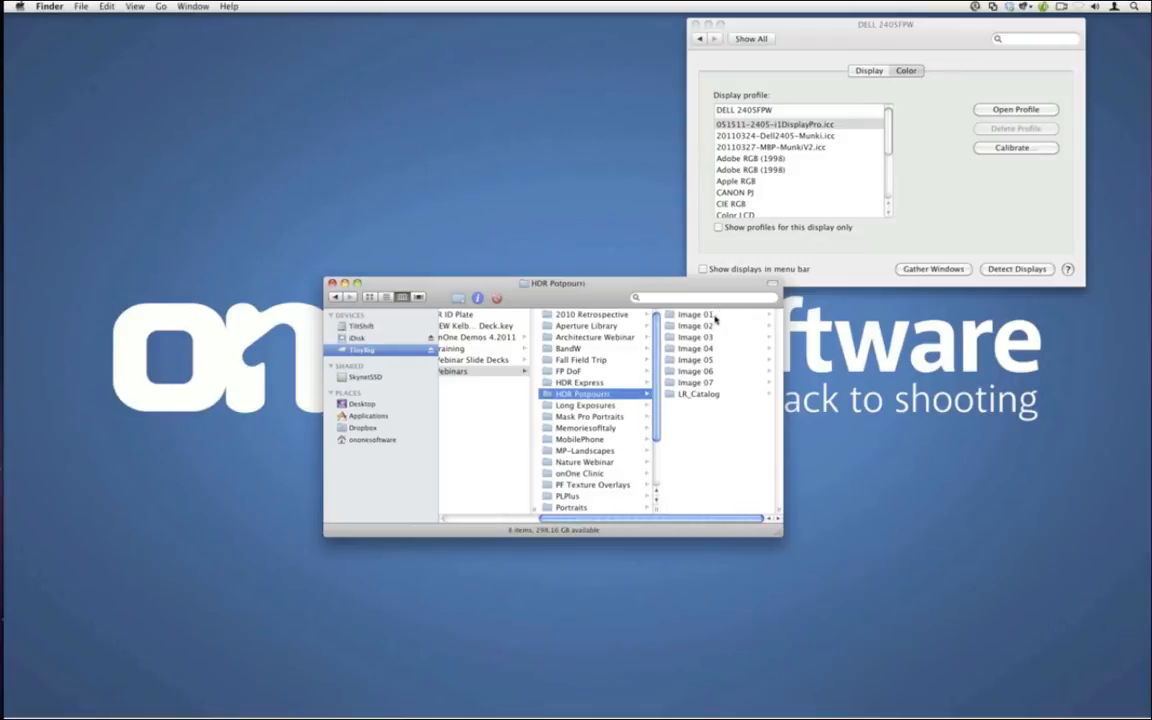
pyautogui.click(714, 326)
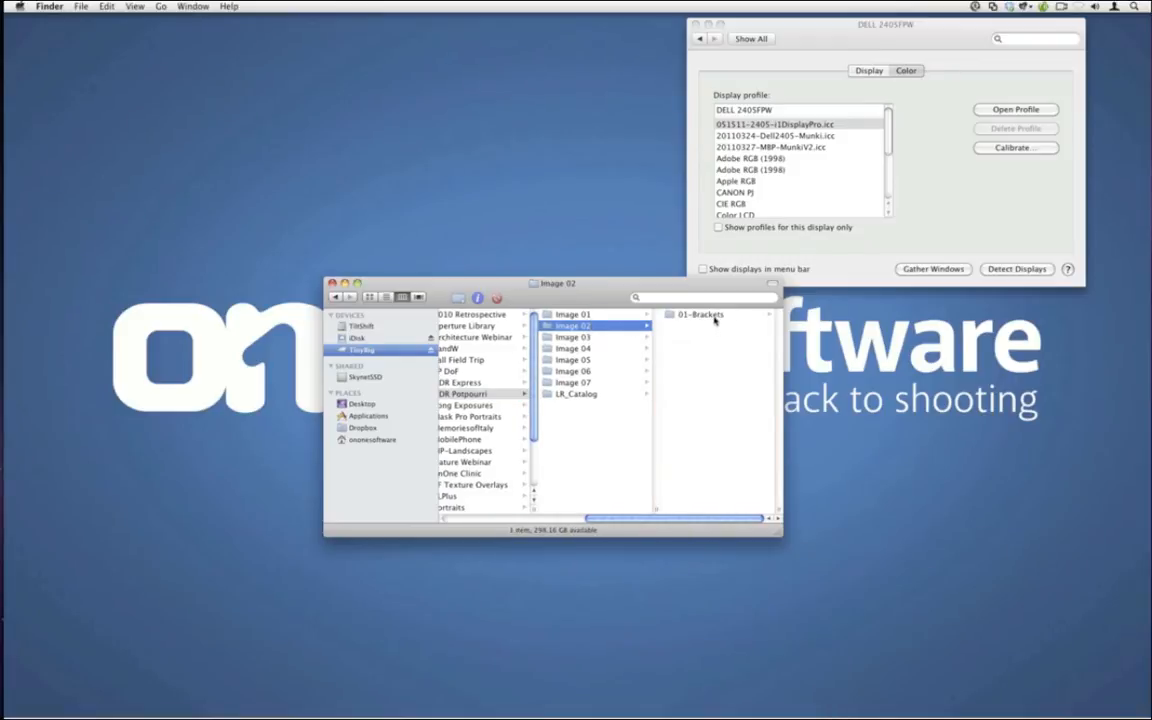
pyautogui.click(715, 316)
# Preview untitled-04.jpg, untitled-05.jpg and untitled-06.jpg from the bracketed exposures.
pyautogui.click(706, 348)
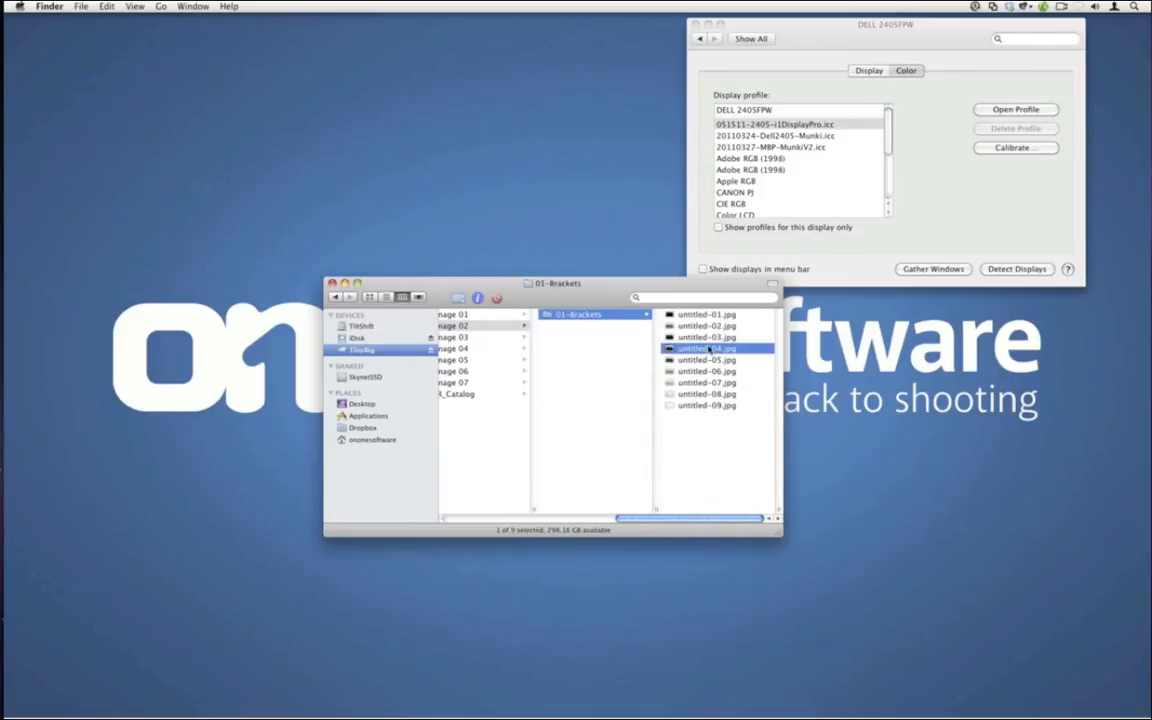
pyautogui.click(596, 361)
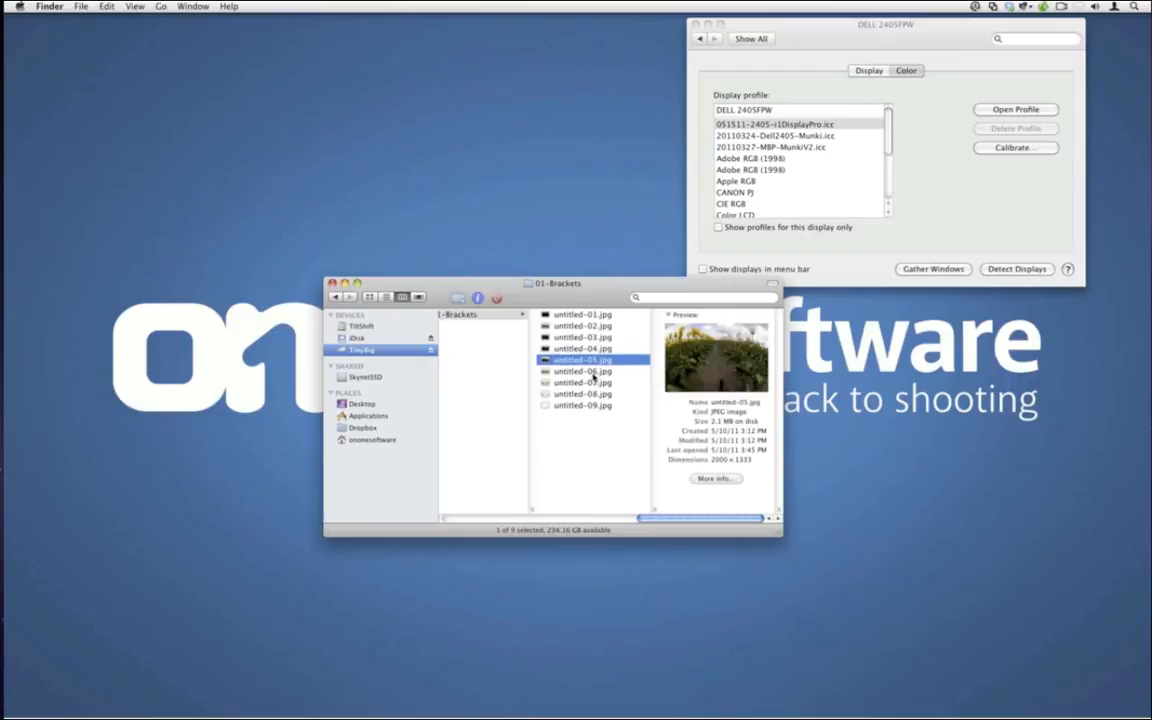
pyautogui.click(594, 372)
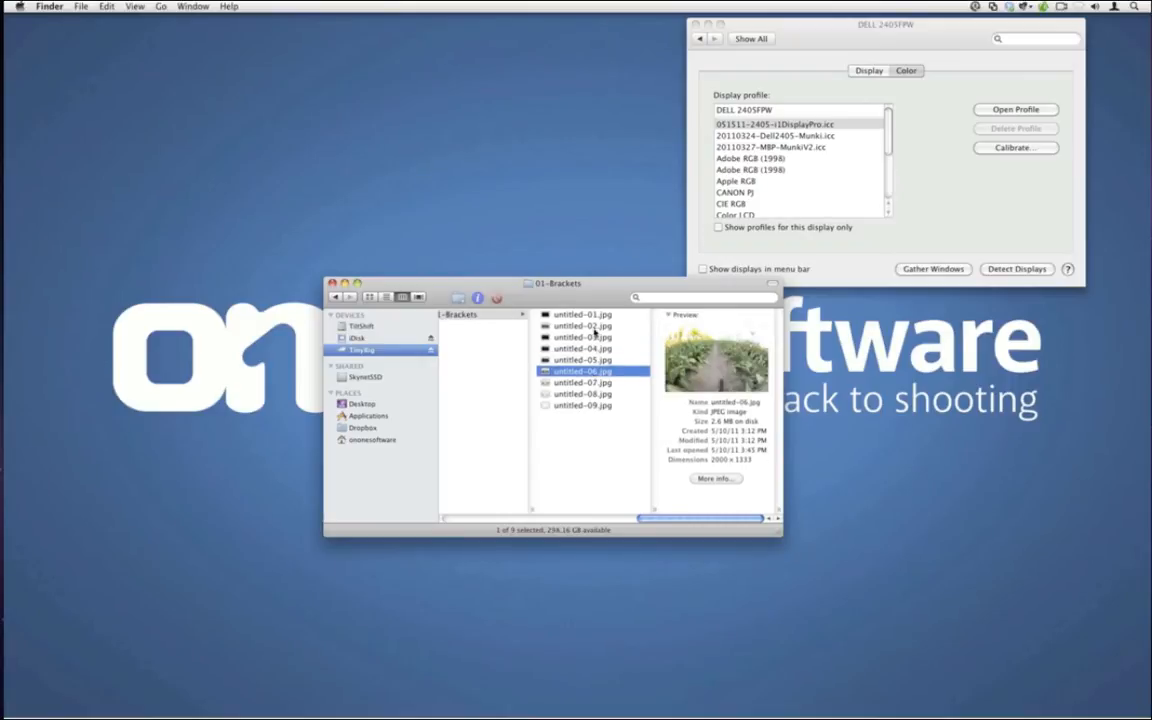
# Open untitled-02.jpg from the 01-Brackets folder and move the display settings window lower over the image.
pyautogui.click(596, 326)
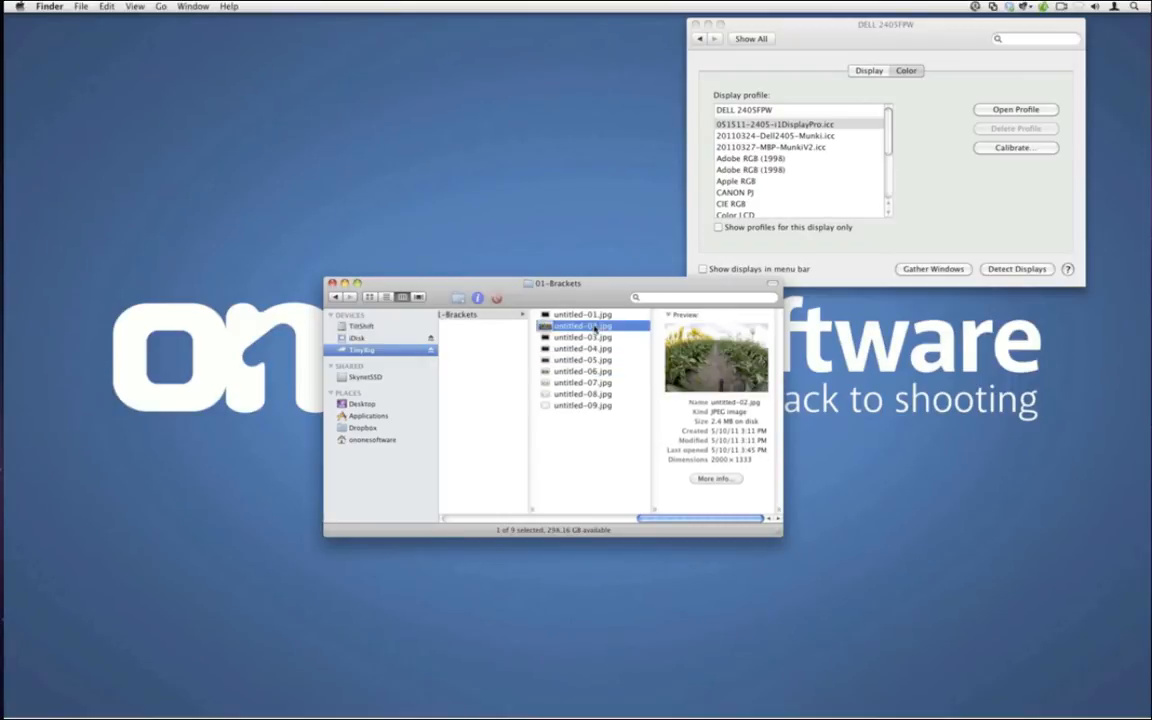
pyautogui.doubleClick(596, 326)
pyautogui.click(1013, 26)
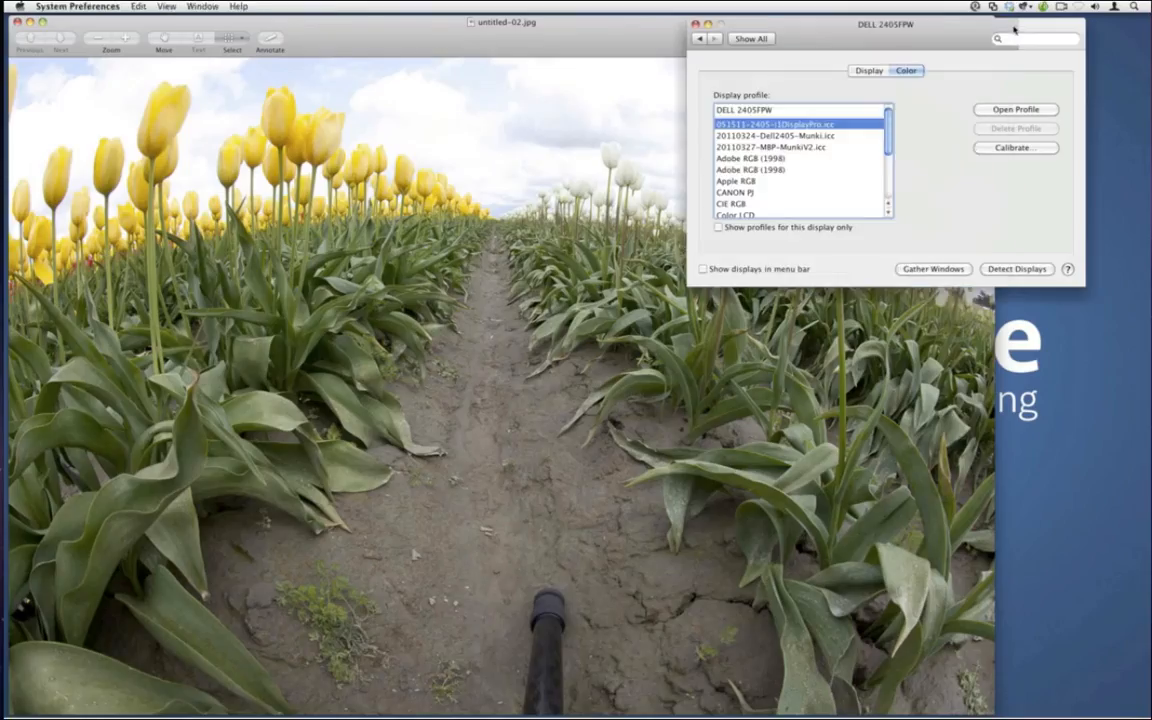
pyautogui.moveTo(954, 26); pyautogui.dragTo(1015, 198)
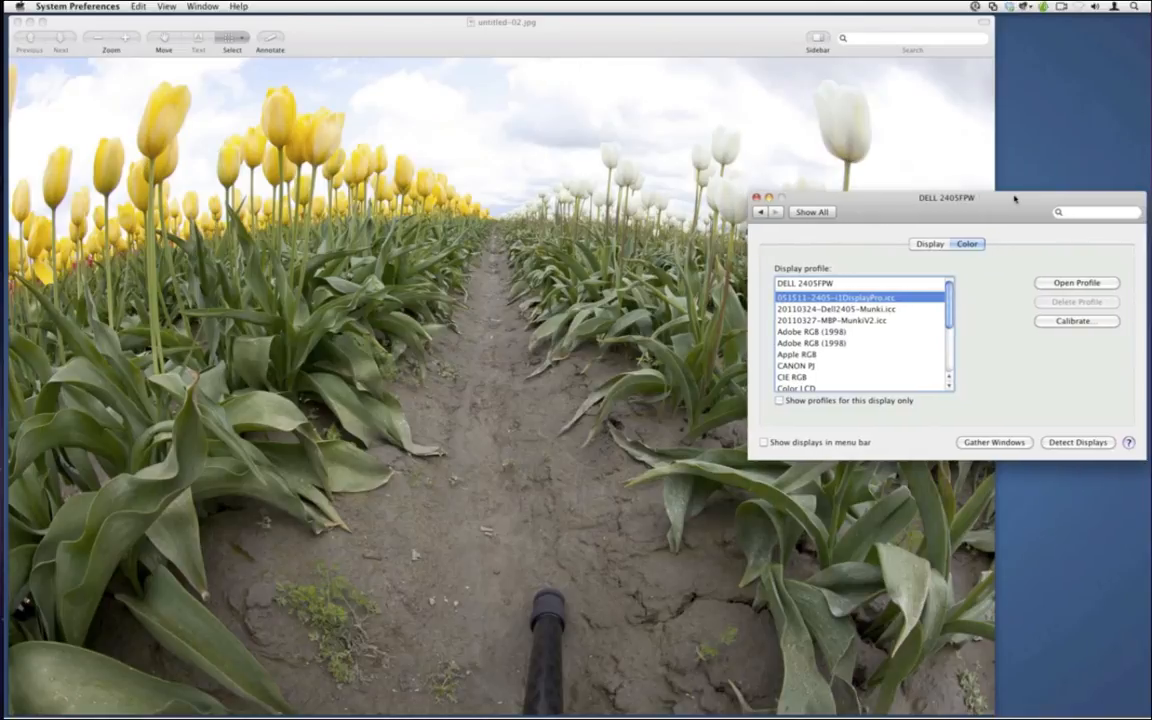
# Try the Adobe RGB (1998), Apple RGB, Color LCD and ColorMatch RGB profiles on the display to compare the tulip image's colors.
pyautogui.click(906, 333)
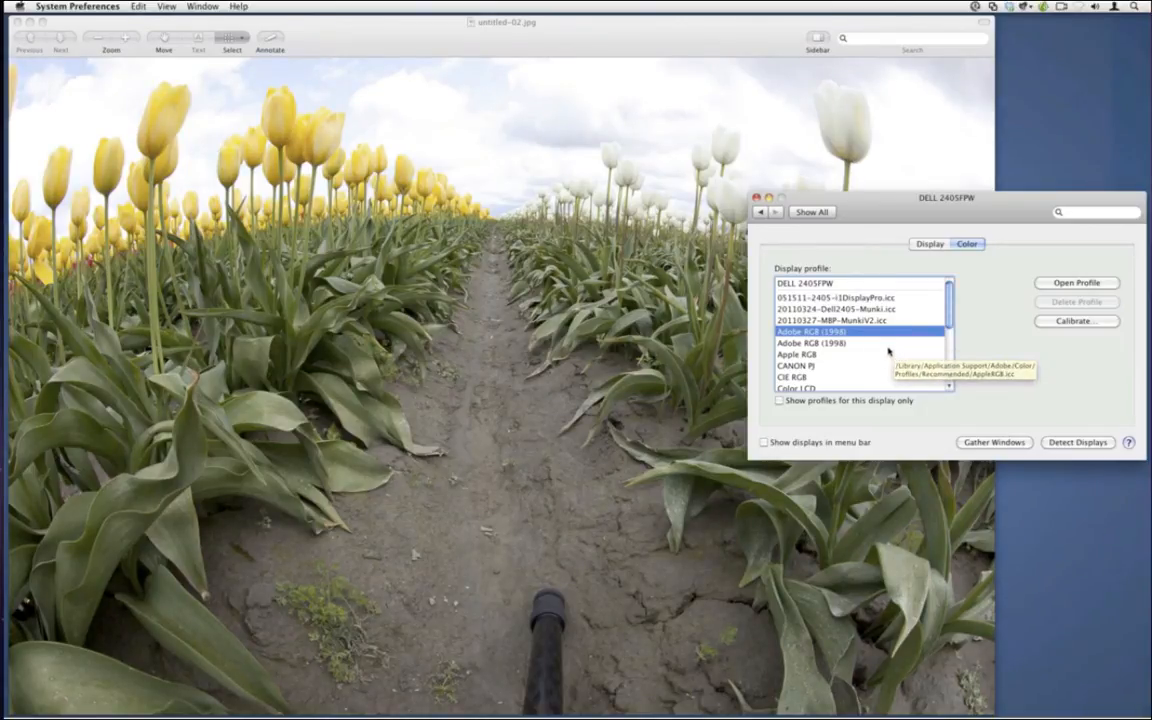
pyautogui.click(888, 353)
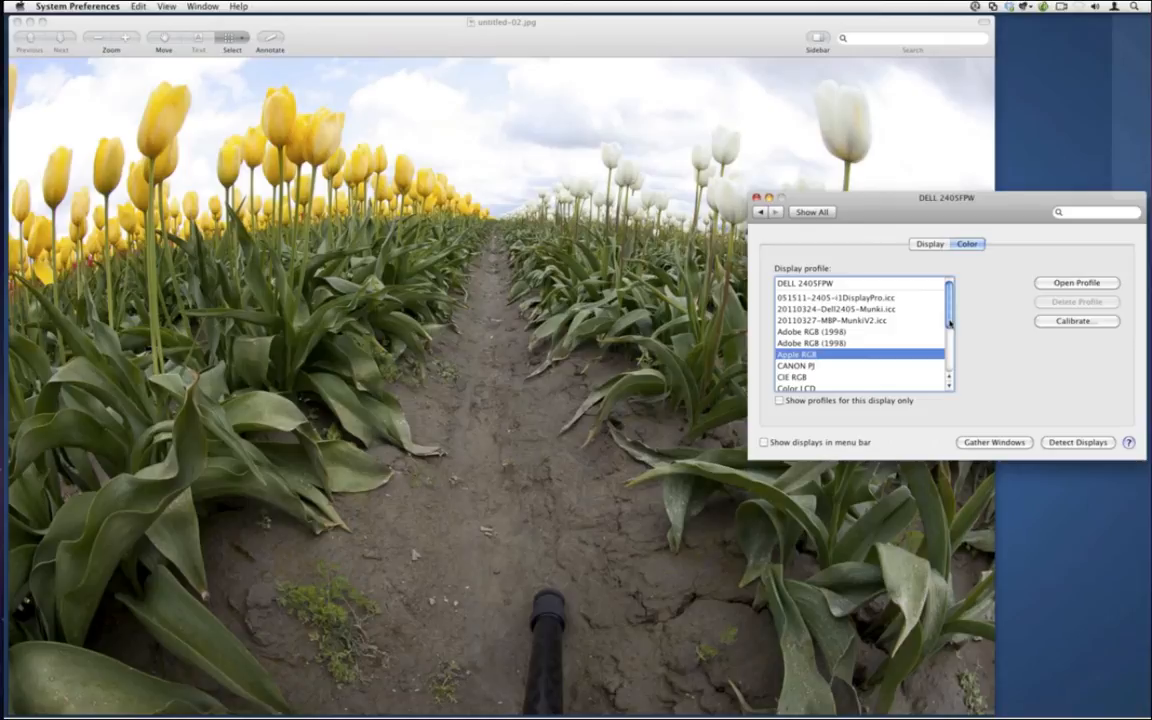
pyautogui.moveTo(949, 322); pyautogui.dragTo(946, 339)
pyautogui.click(935, 345)
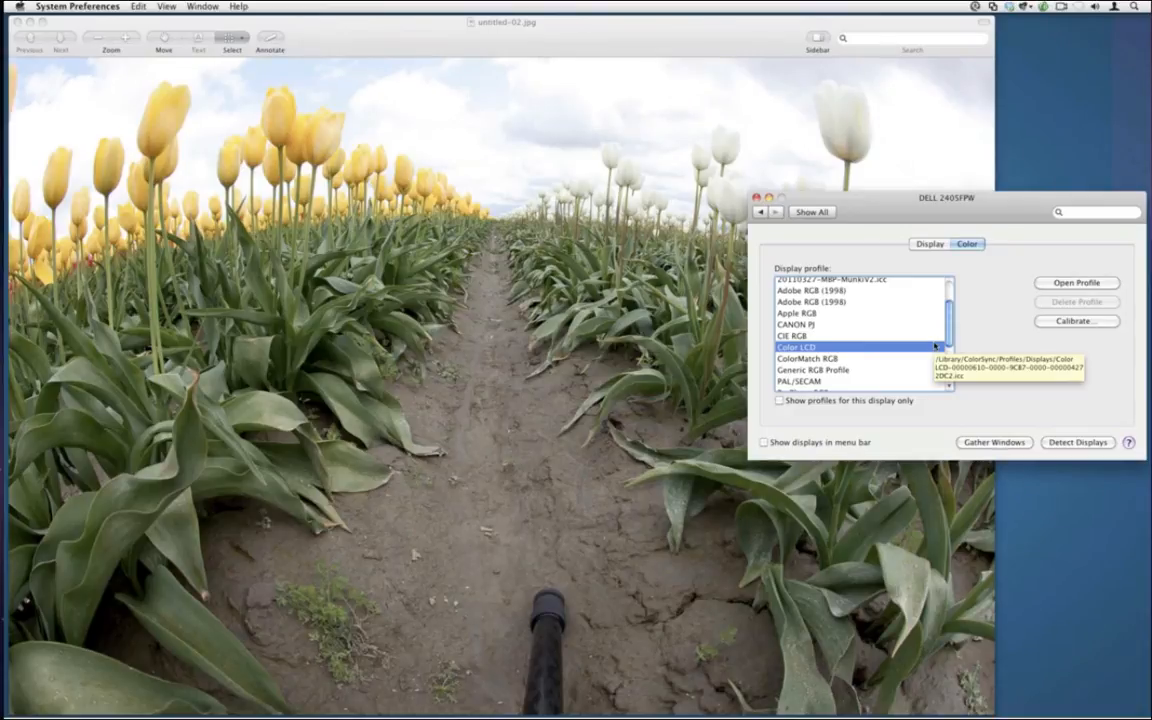
pyautogui.moveTo(949, 334); pyautogui.dragTo(947, 356)
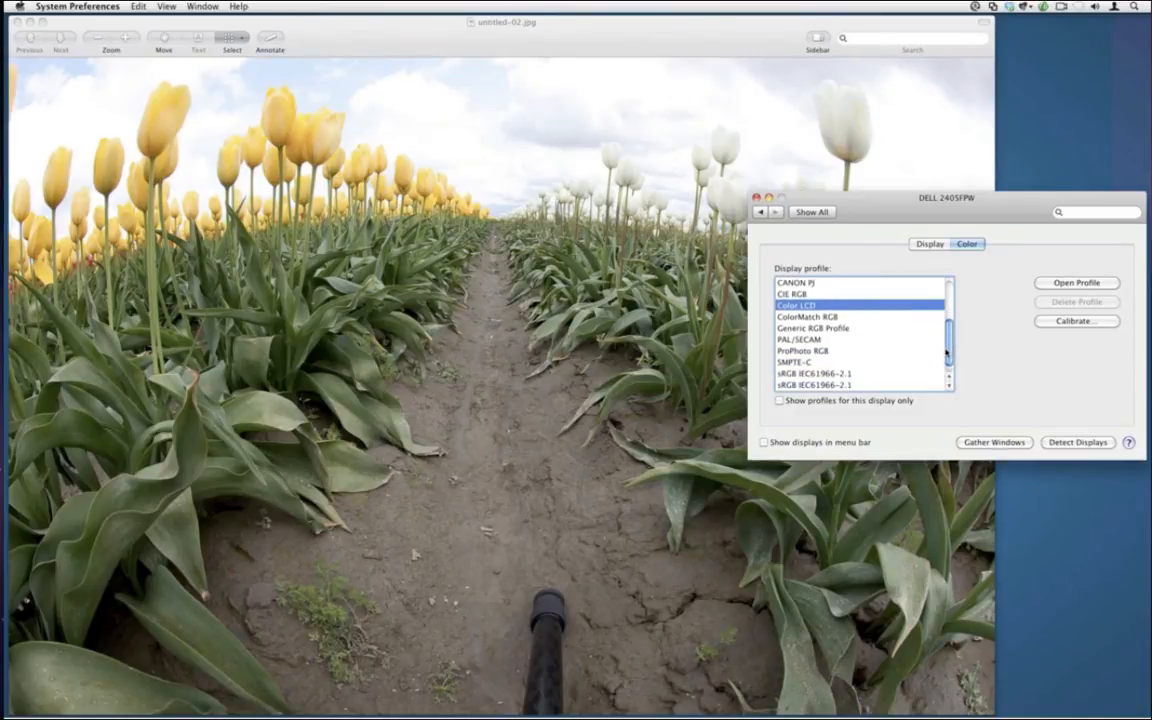
pyautogui.click(884, 317)
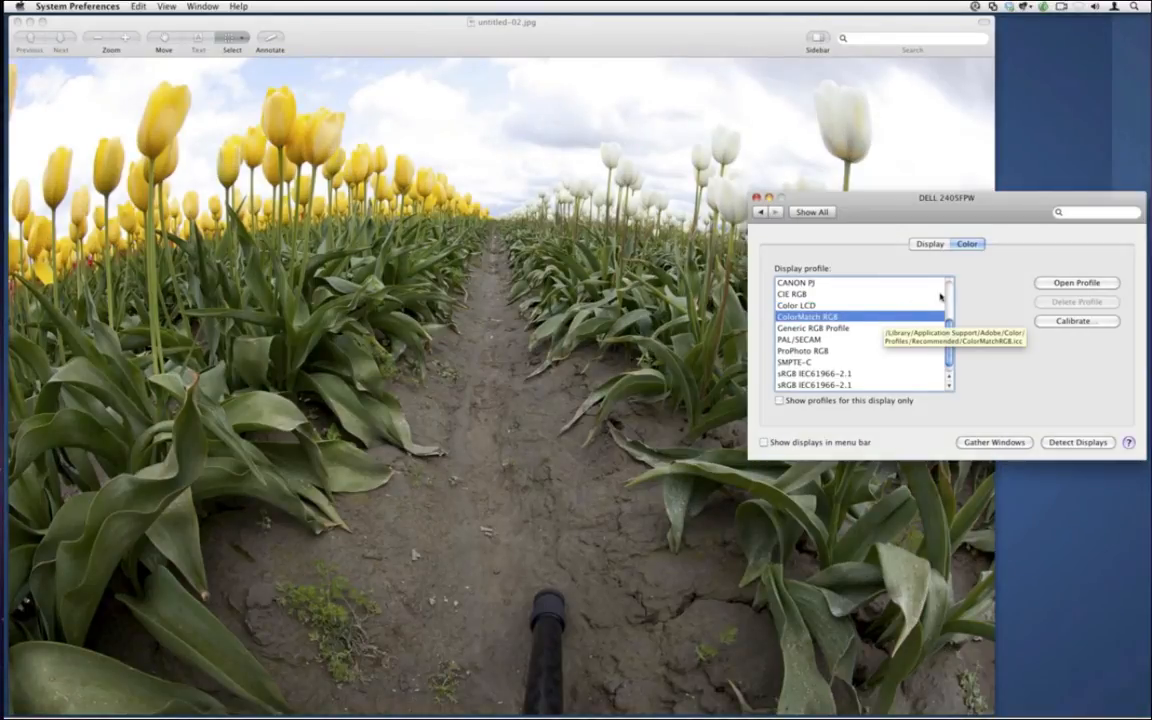
pyautogui.scroll(3, 948, 290)
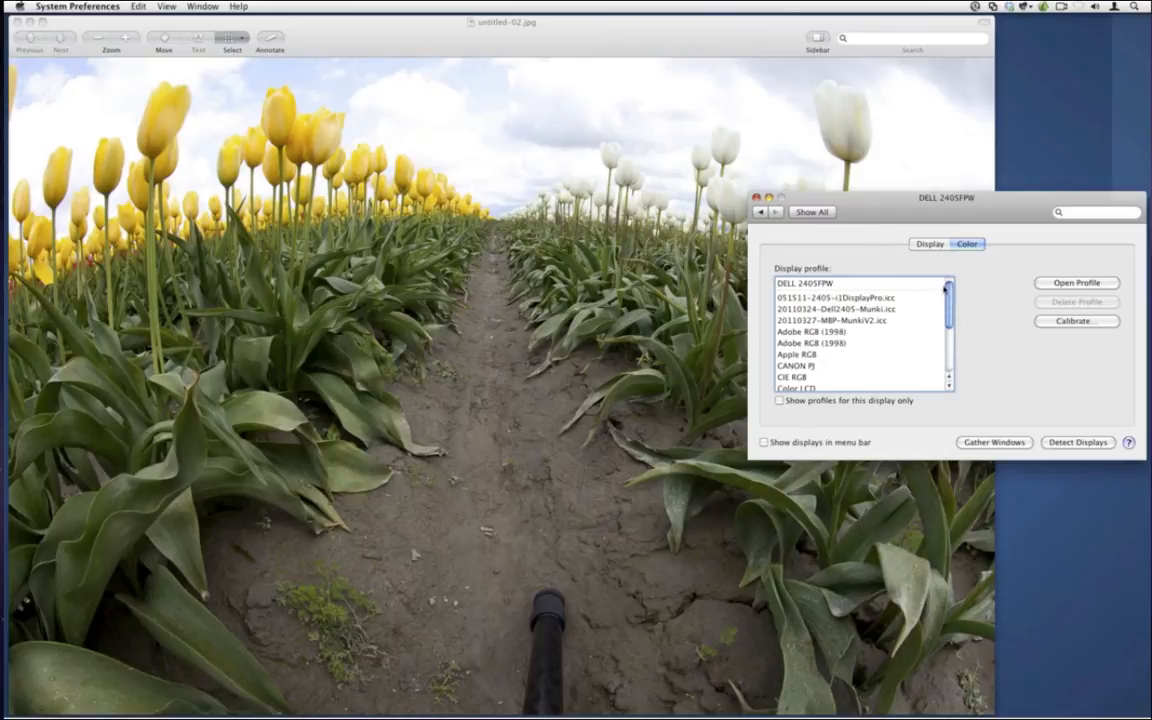
pyautogui.click(918, 298)
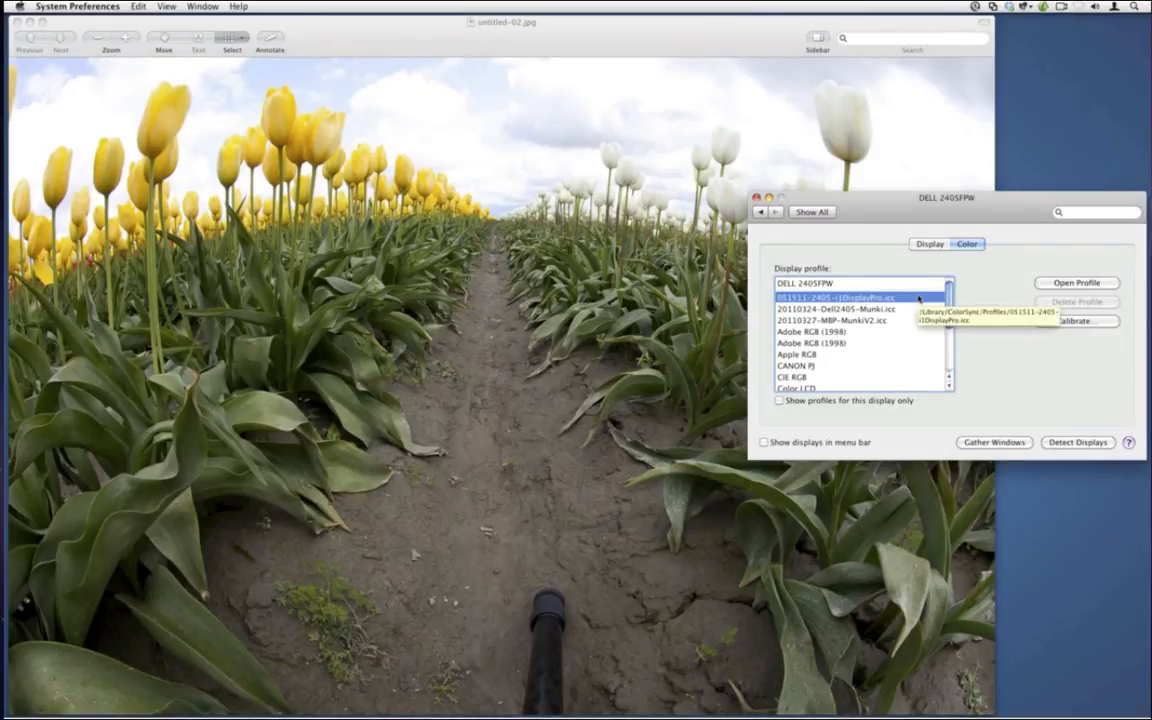
pyautogui.click(757, 199)
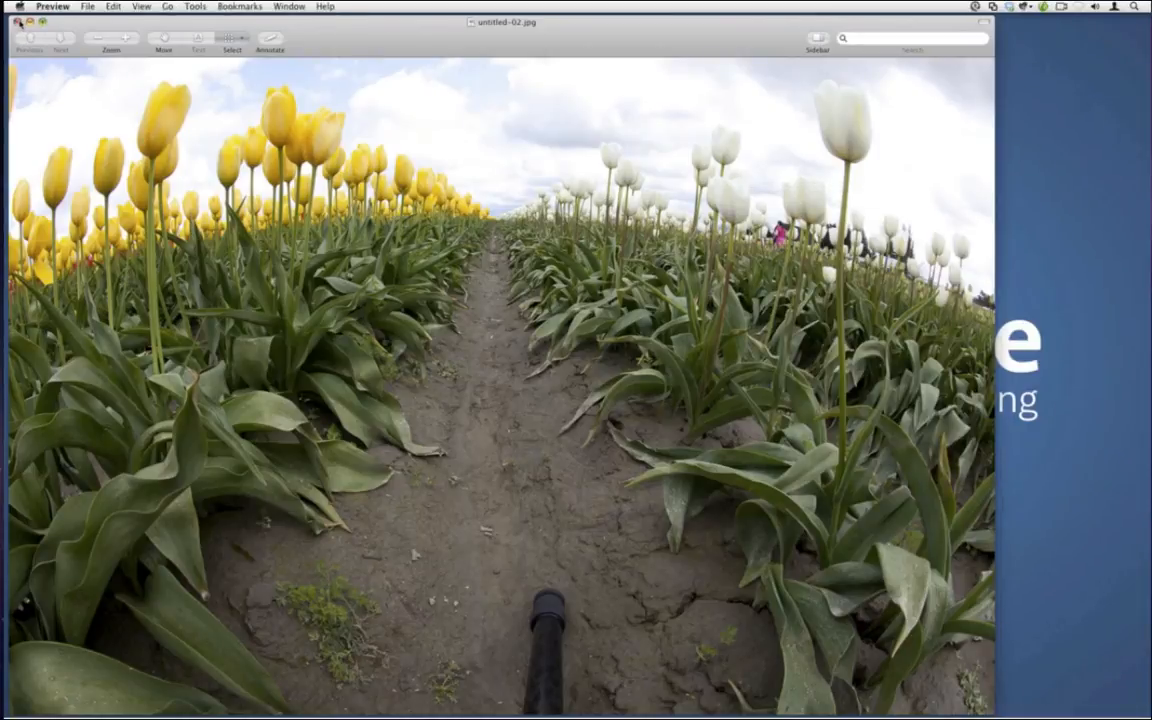
# Close untitled-02.jpg and the Finder window, and switch to Adobe Lightroom 3.
pyautogui.click(19, 23)
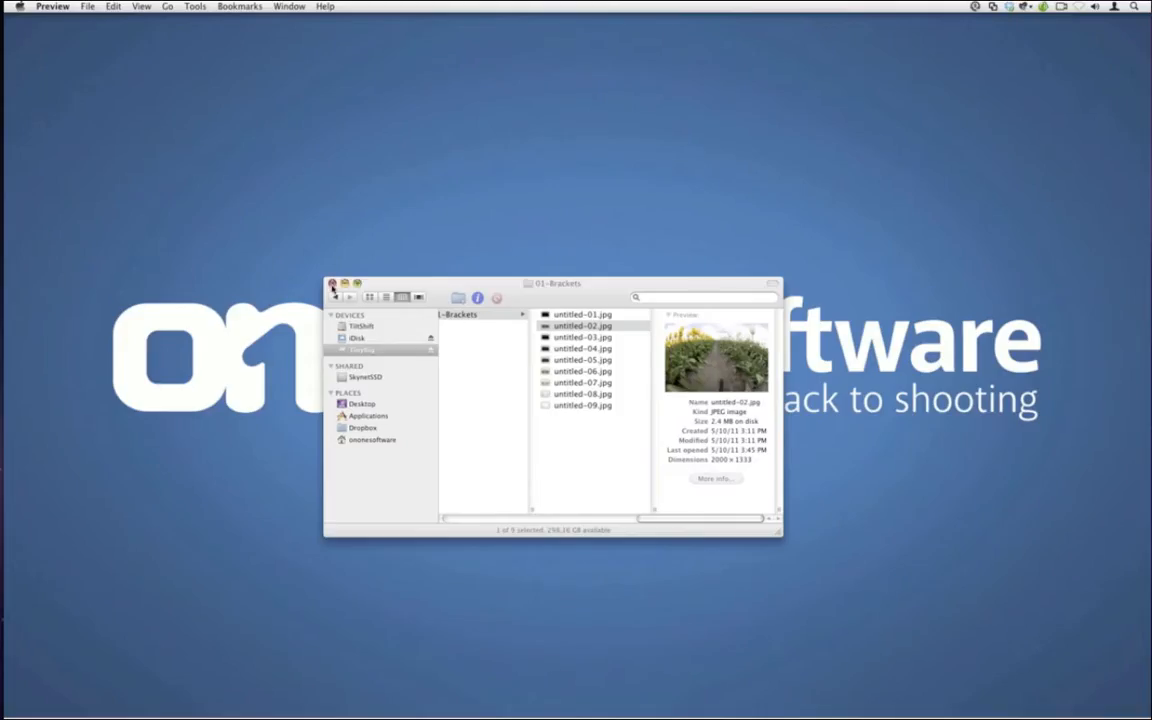
pyautogui.click(333, 282)
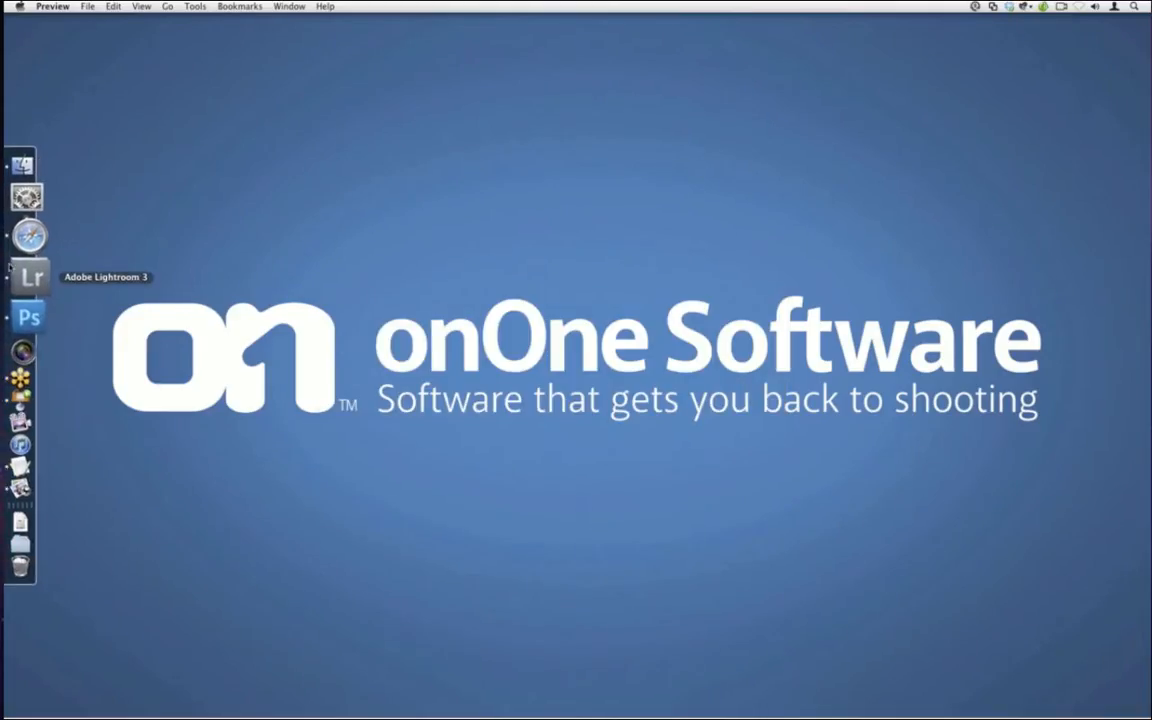
pyautogui.click(9, 268)
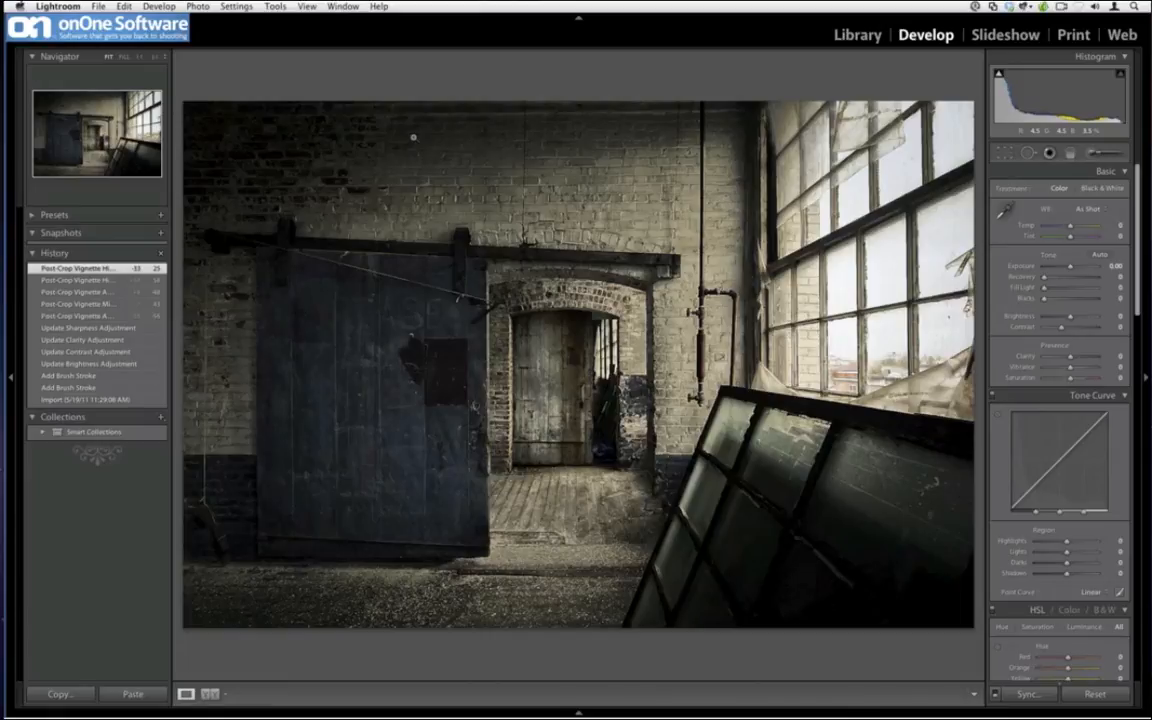
# Review the display's color profile settings in System Preferences and the available ColorMunki Photo commands, leaving both unchanged.
pyautogui.moveTo(8, 272)
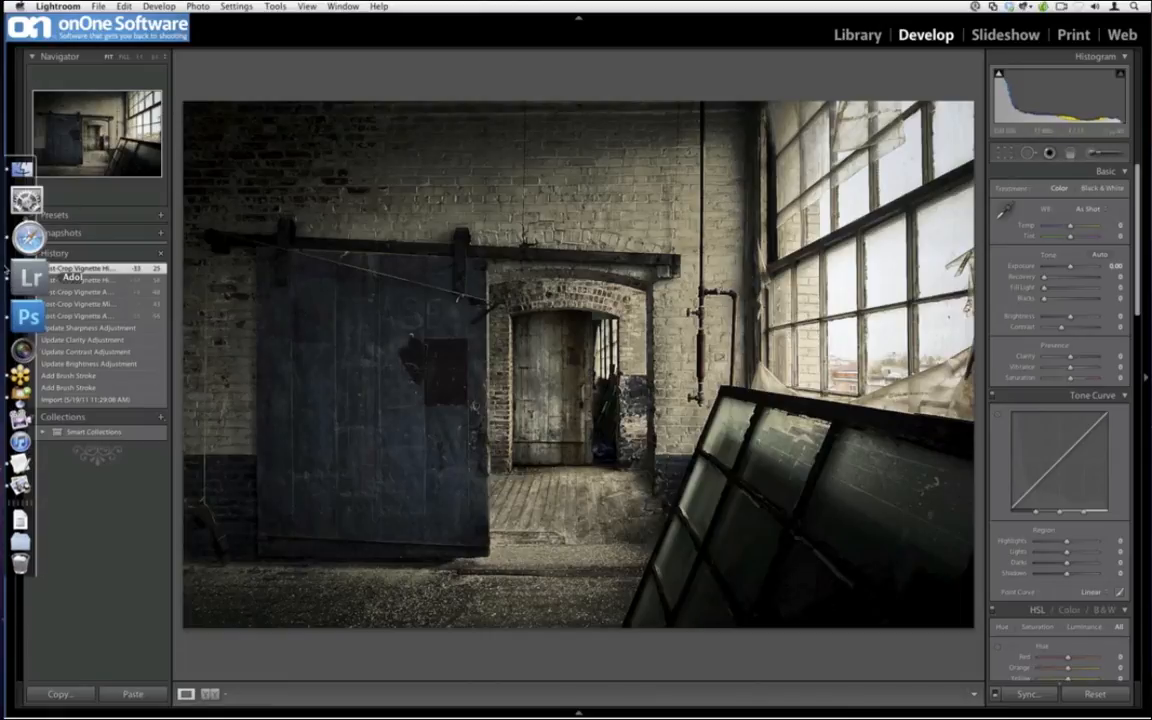
pyautogui.click(28, 205)
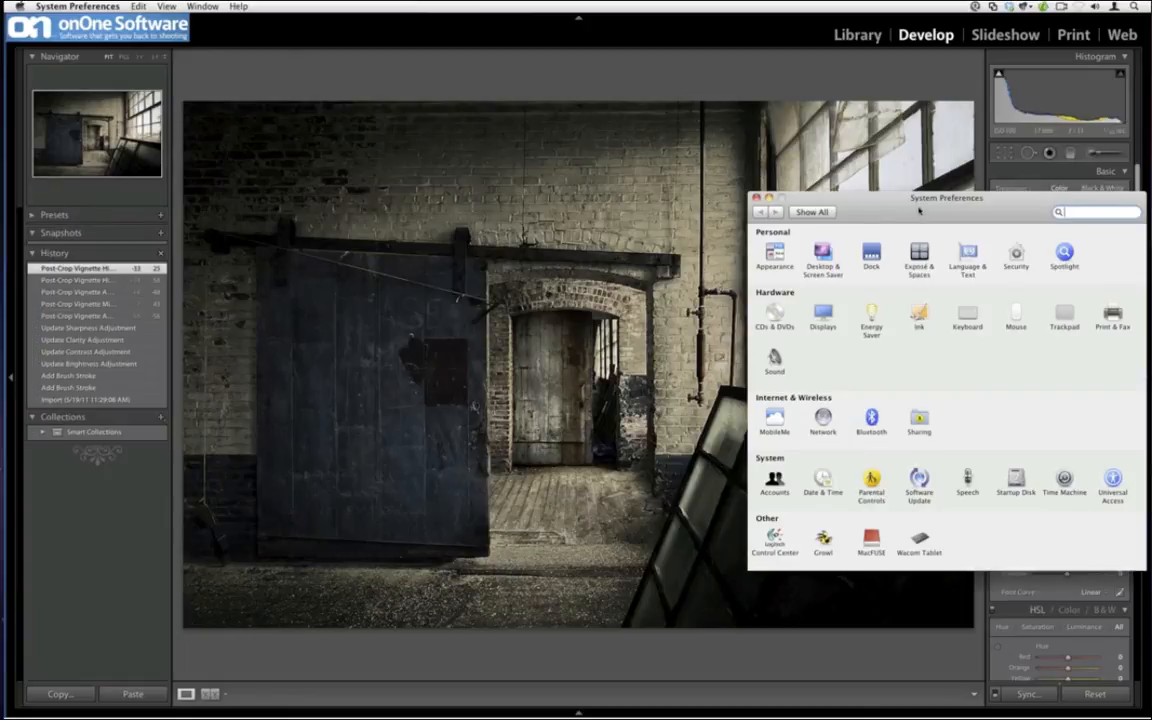
pyautogui.moveTo(924, 202); pyautogui.dragTo(789, 182)
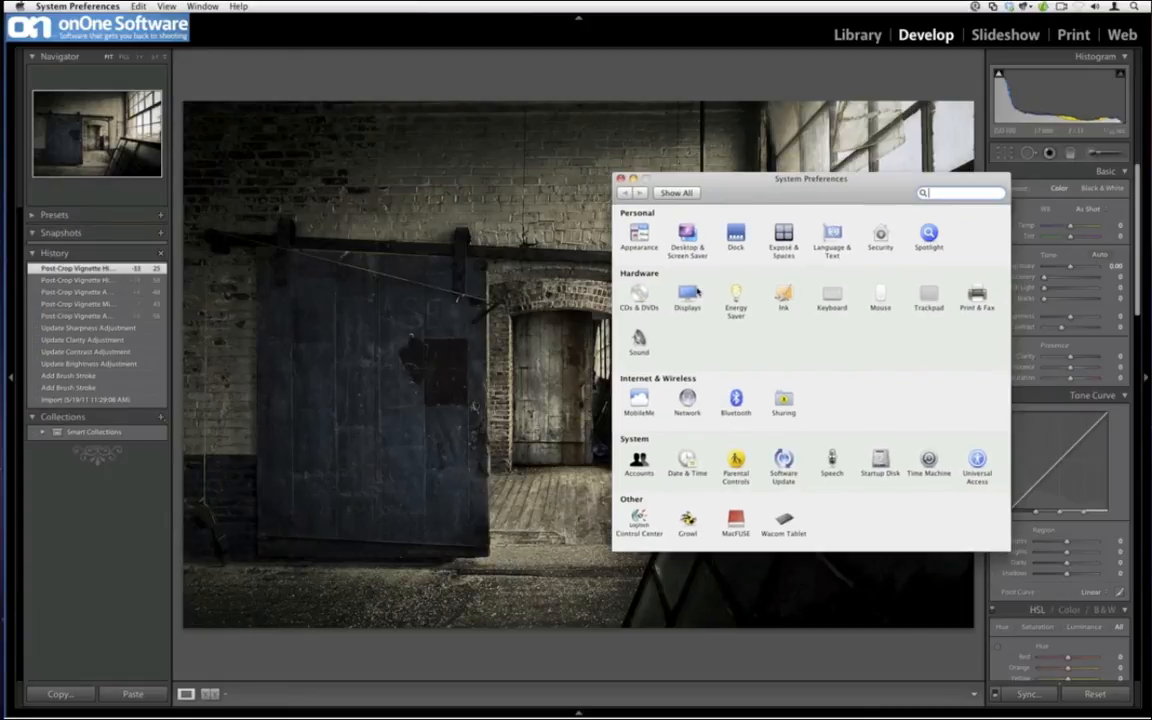
pyautogui.click(690, 296)
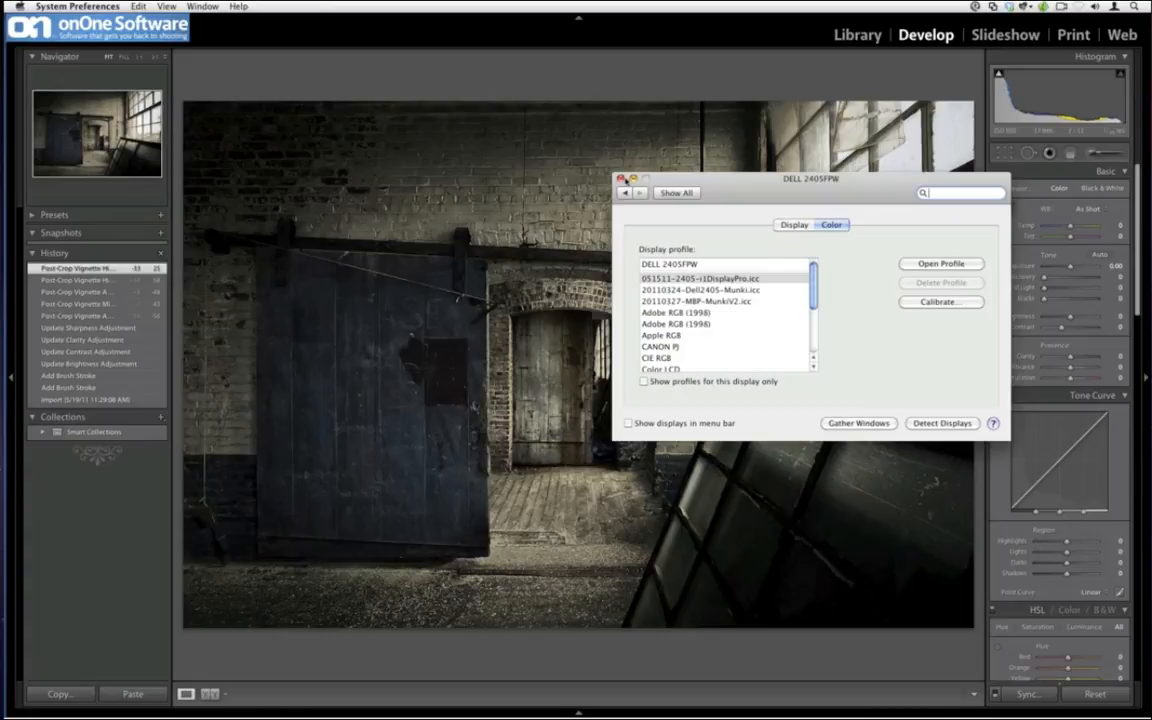
pyautogui.click(620, 178)
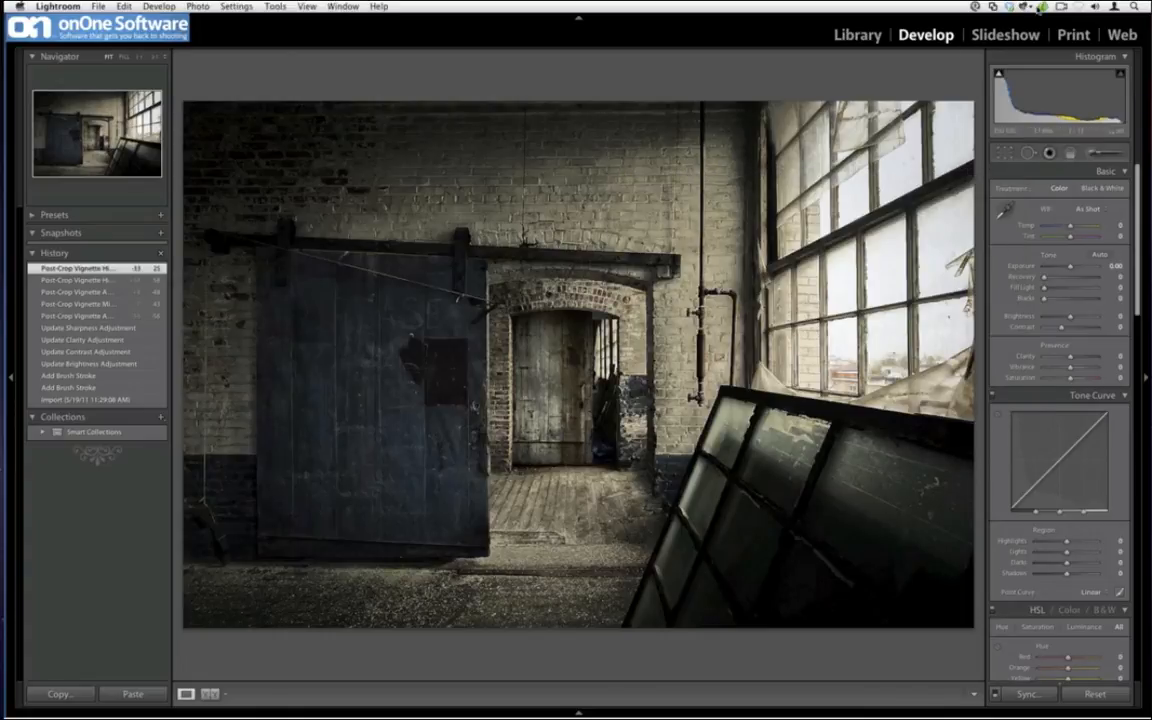
pyautogui.click(1043, 7)
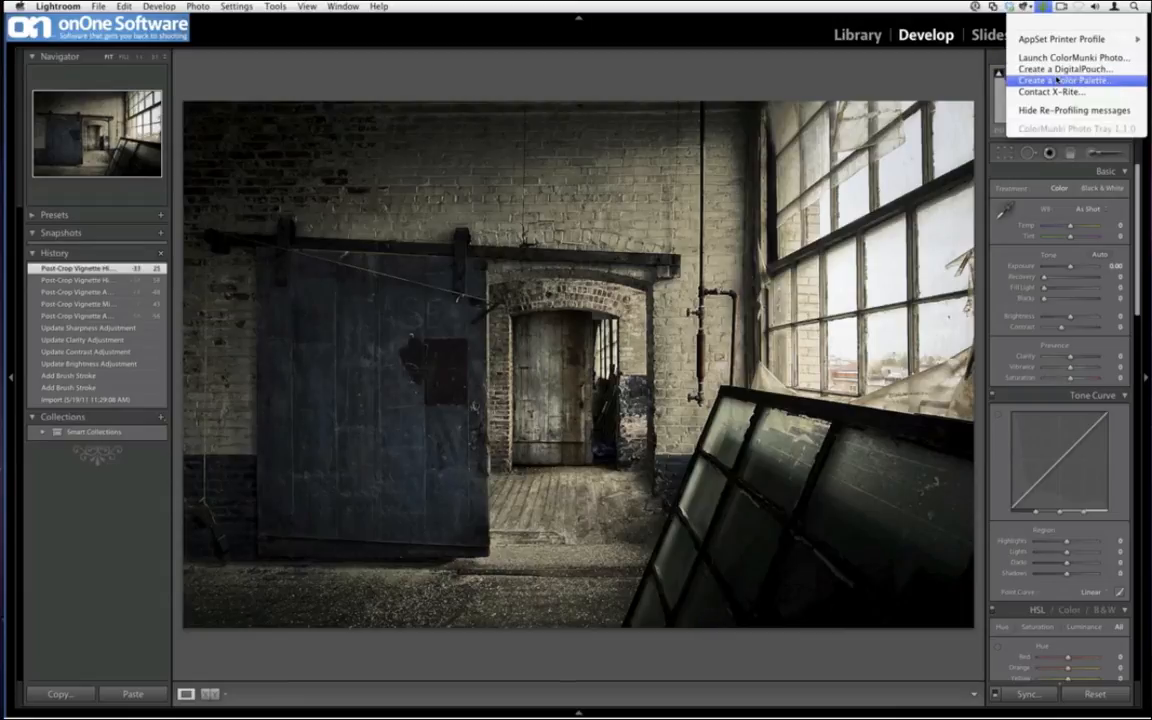
pyautogui.click(864, 80)
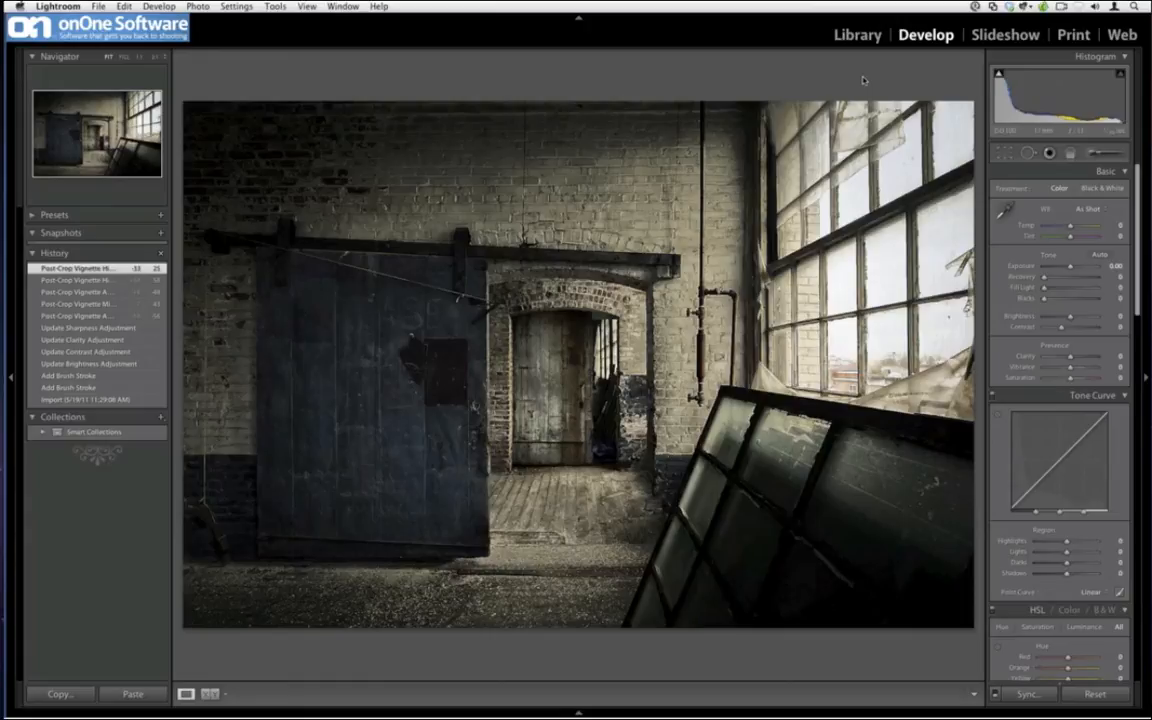
# Brighten the blue door with the targeted Luminance adjustment, raising Blue to +50 and Aqua to +24.
pyautogui.press('e')
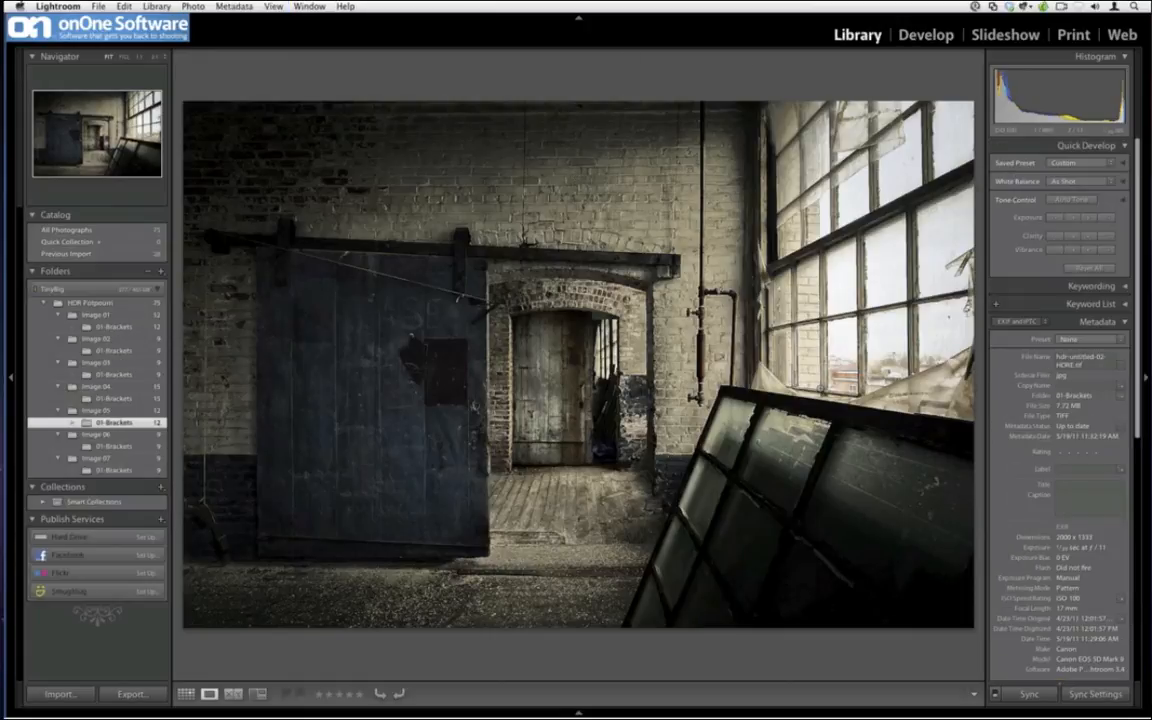
pyautogui.press('d')
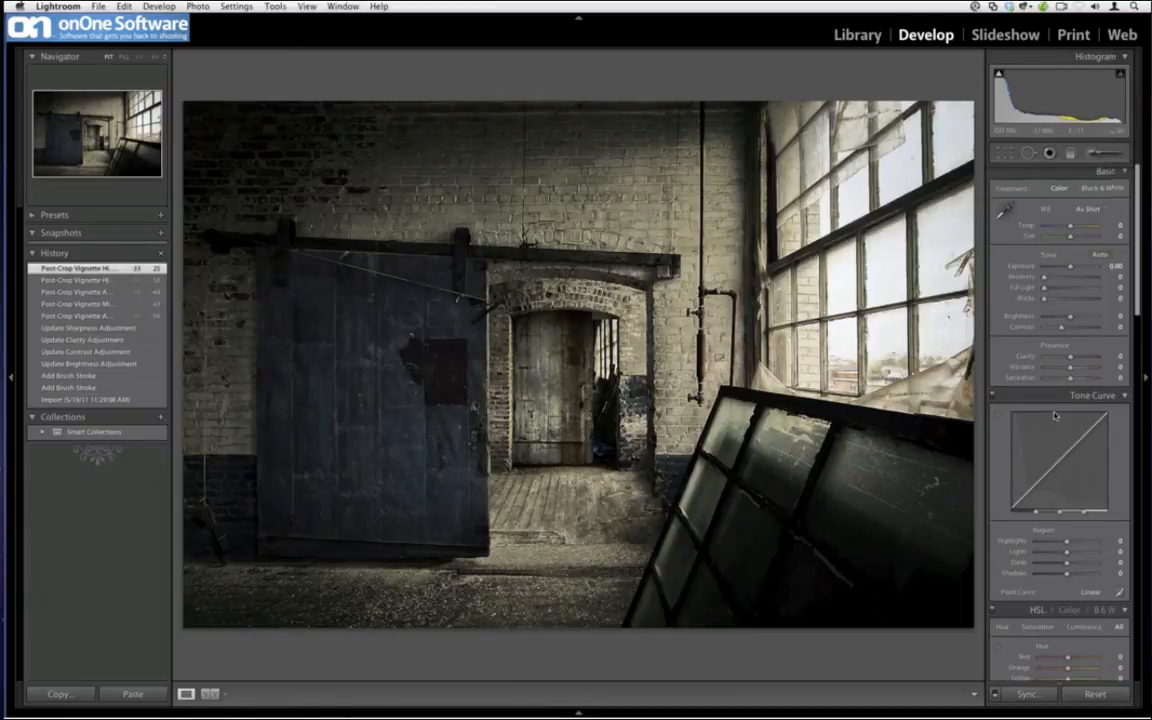
pyautogui.scroll(-5, 1040, 378)
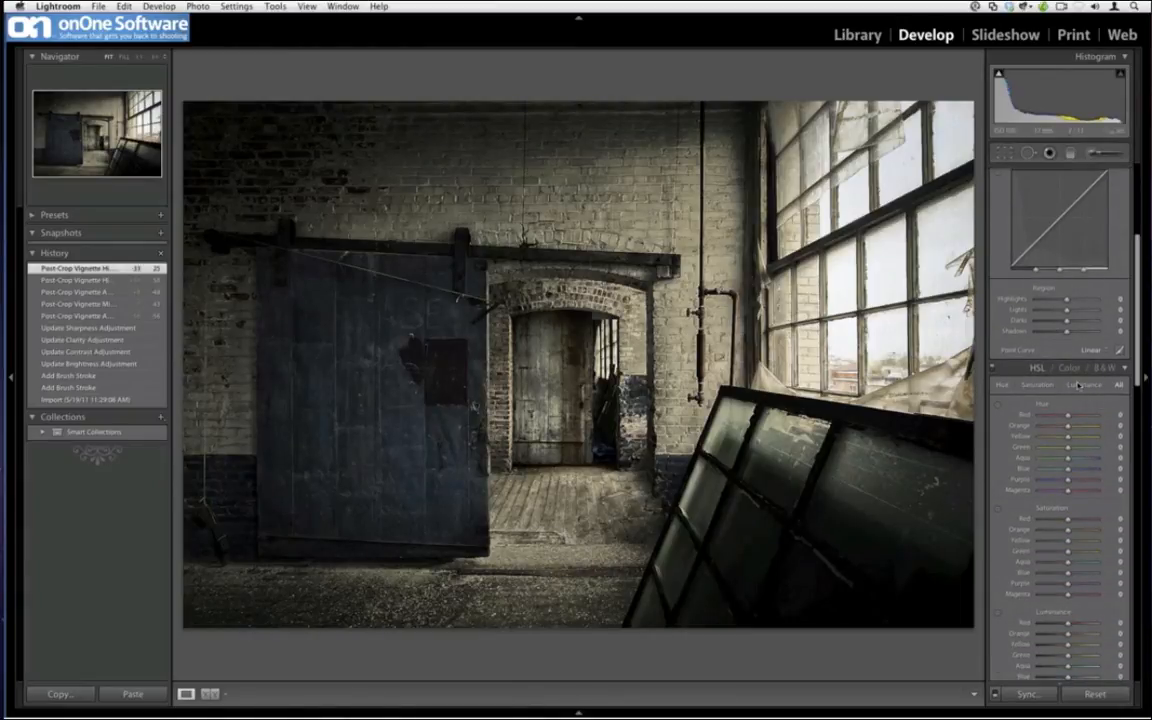
pyautogui.scroll(-3, 1072, 384)
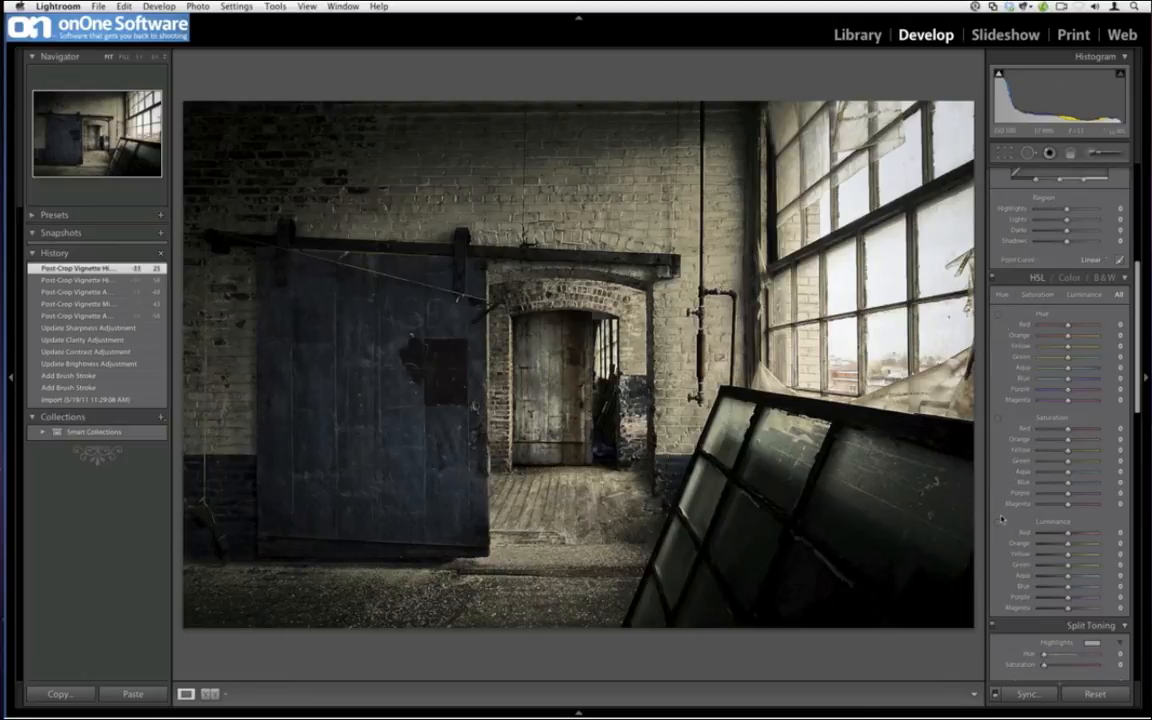
pyautogui.click(998, 523)
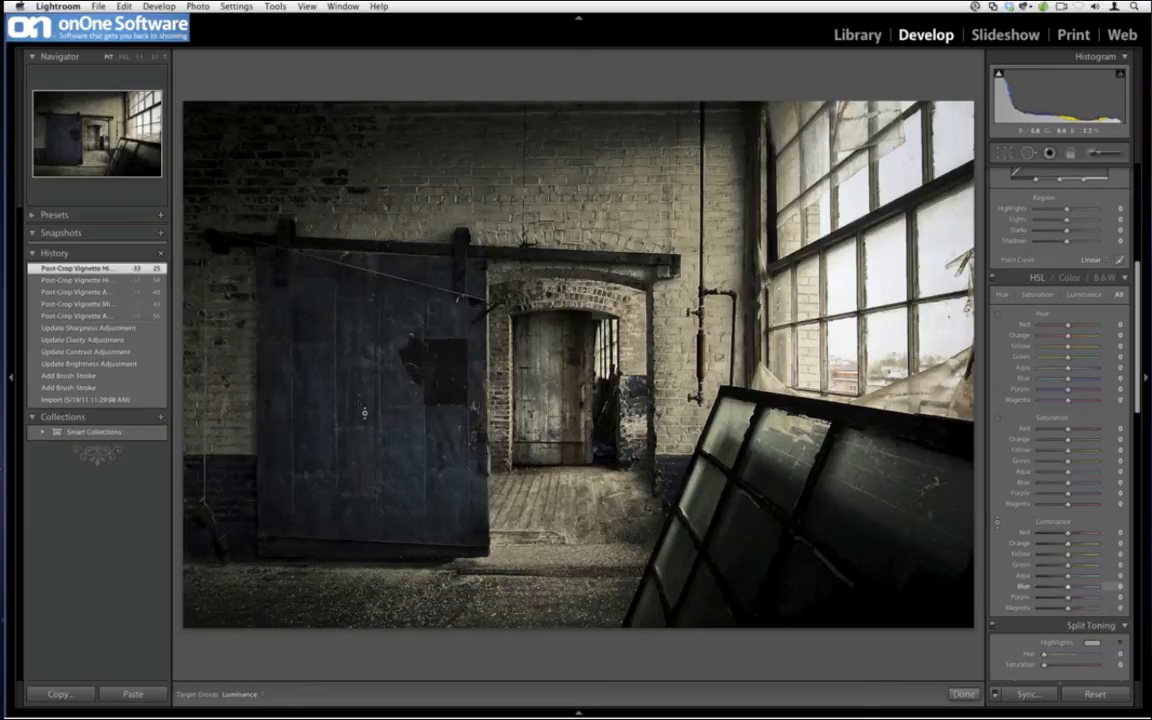
pyautogui.moveTo(364, 412); pyautogui.dragTo(365, 290)
# Brighten the brick wall by raising Yellow luminance to +65 and Orange to +6, and turn off the targeted adjustment.
pyautogui.moveTo(685, 318); pyautogui.dragTo(685, 268)
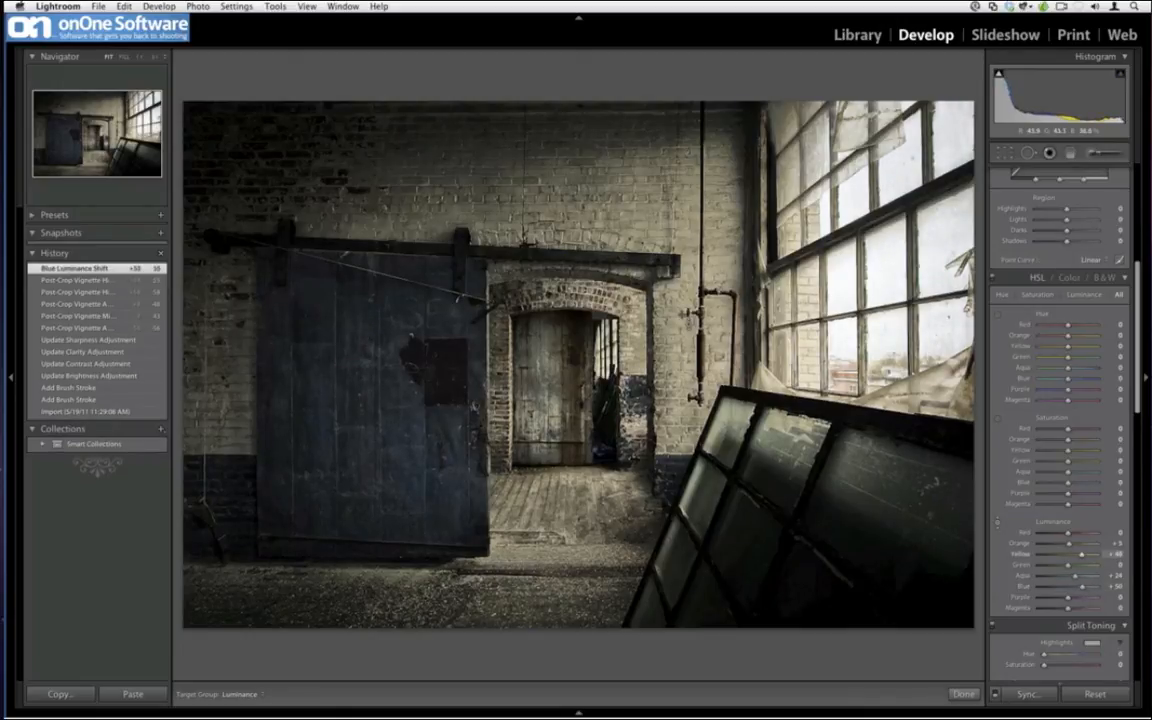
pyautogui.moveTo(689, 318); pyautogui.dragTo(686, 303)
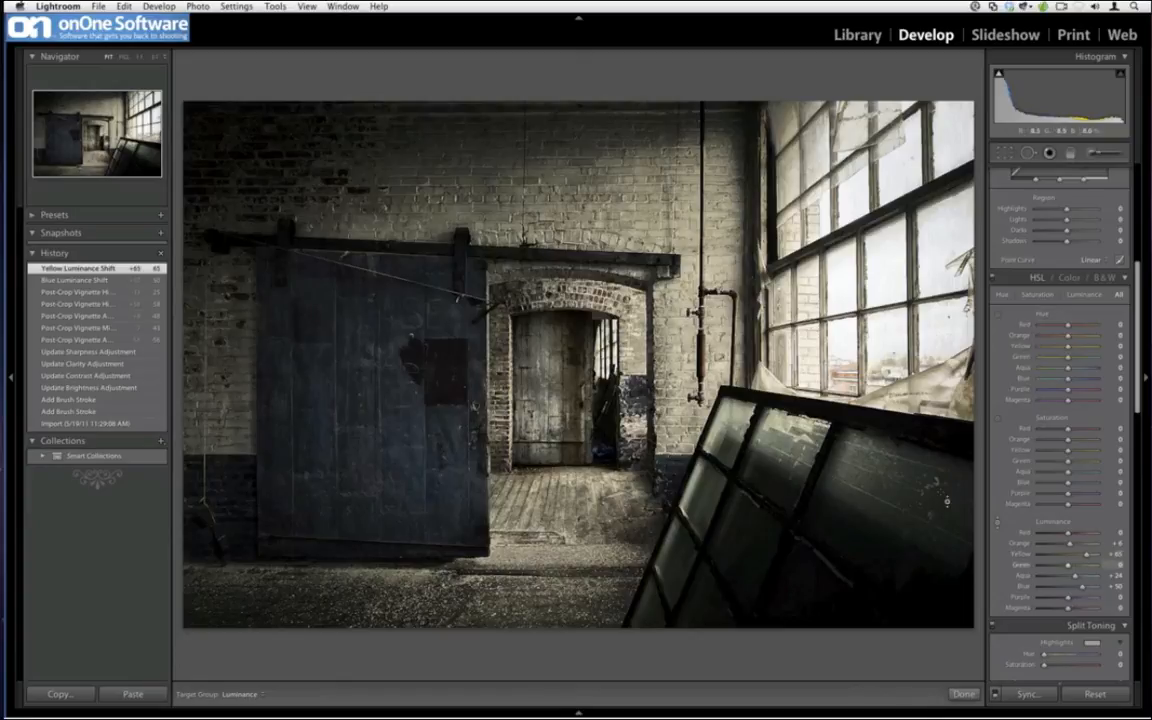
pyautogui.click(1000, 523)
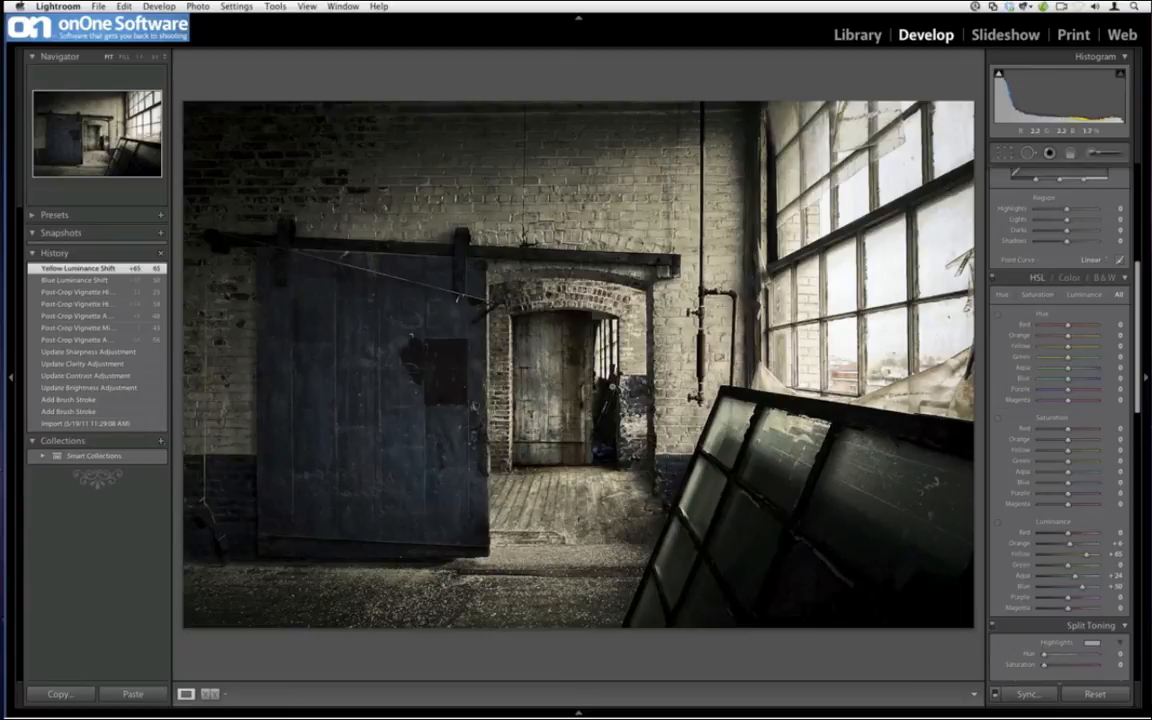
# Go to the 01-Brackets folder of Image 02 in the Library and open untitled-05.jpg in Loupe view.
pyautogui.press('e')
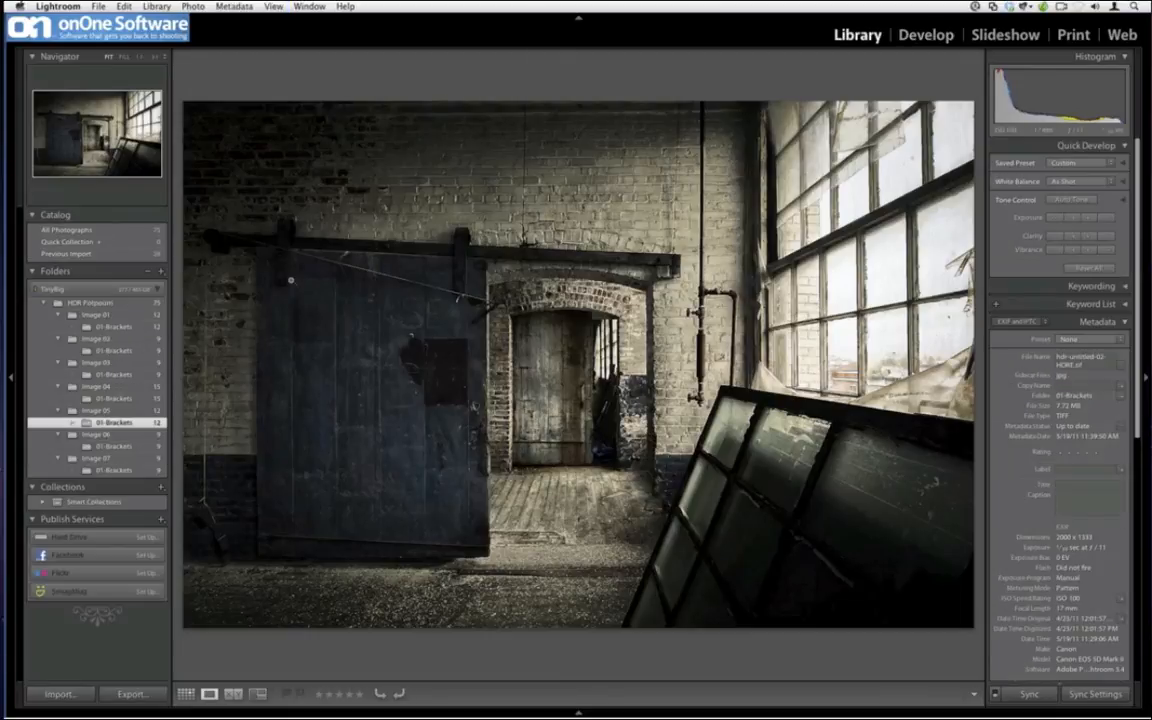
pyautogui.click(150, 350)
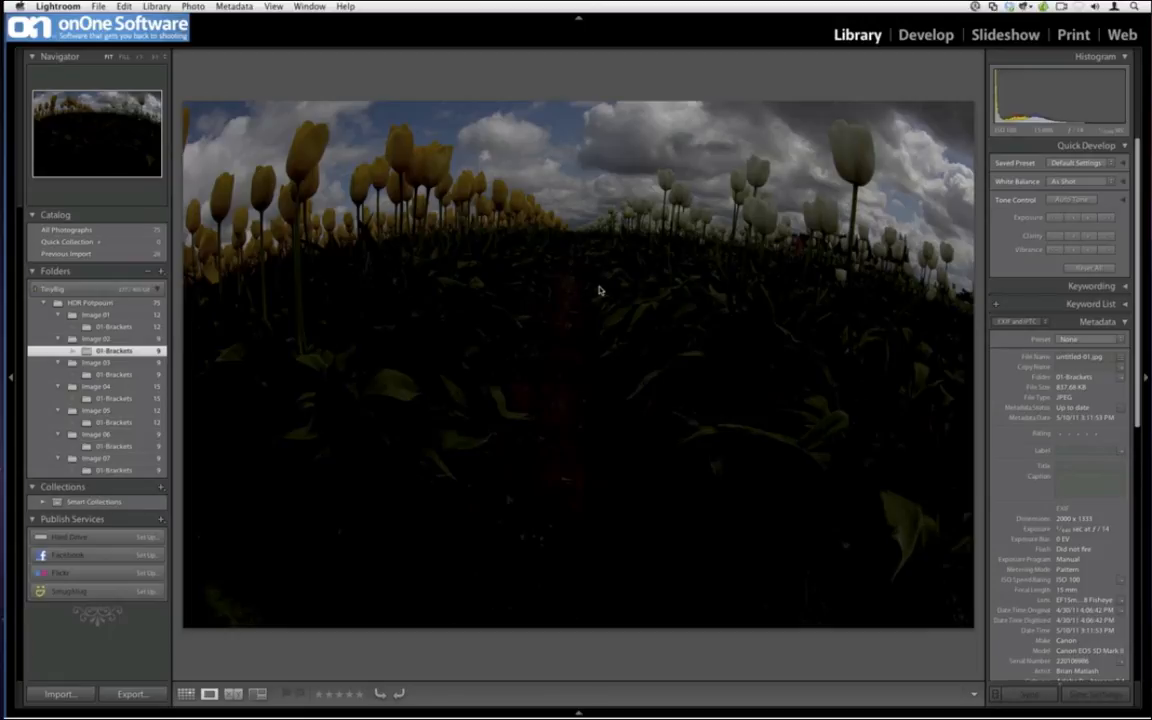
pyautogui.press('g')
pyautogui.doubleClick(718, 181)
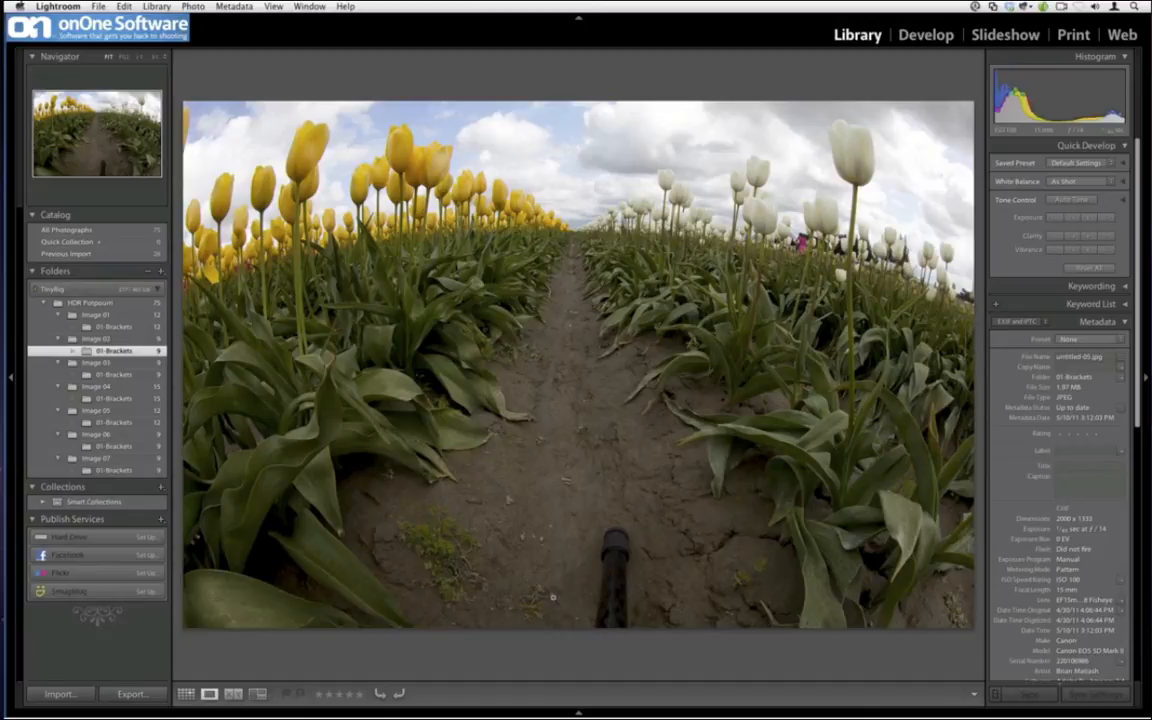
# Review the bracketed exposures in the grid and step through them in Loupe view from untitled-01.jpg to untitled-04.jpg.
pyautogui.press('g')
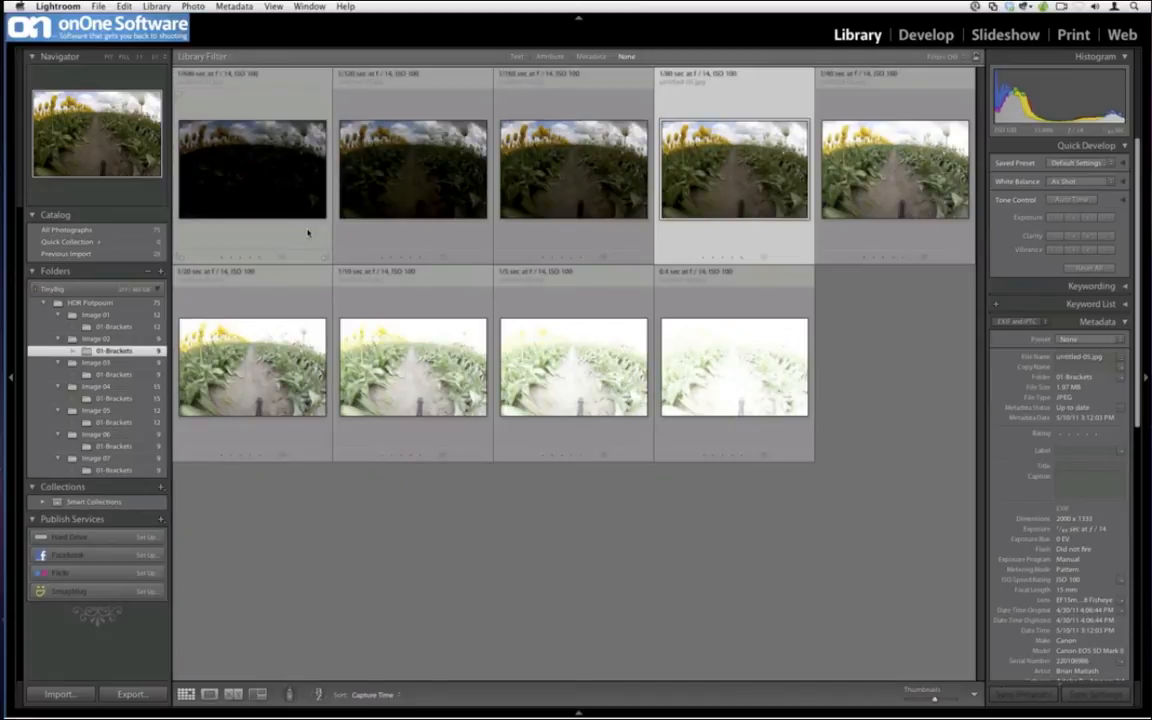
pyautogui.doubleClick(307, 233)
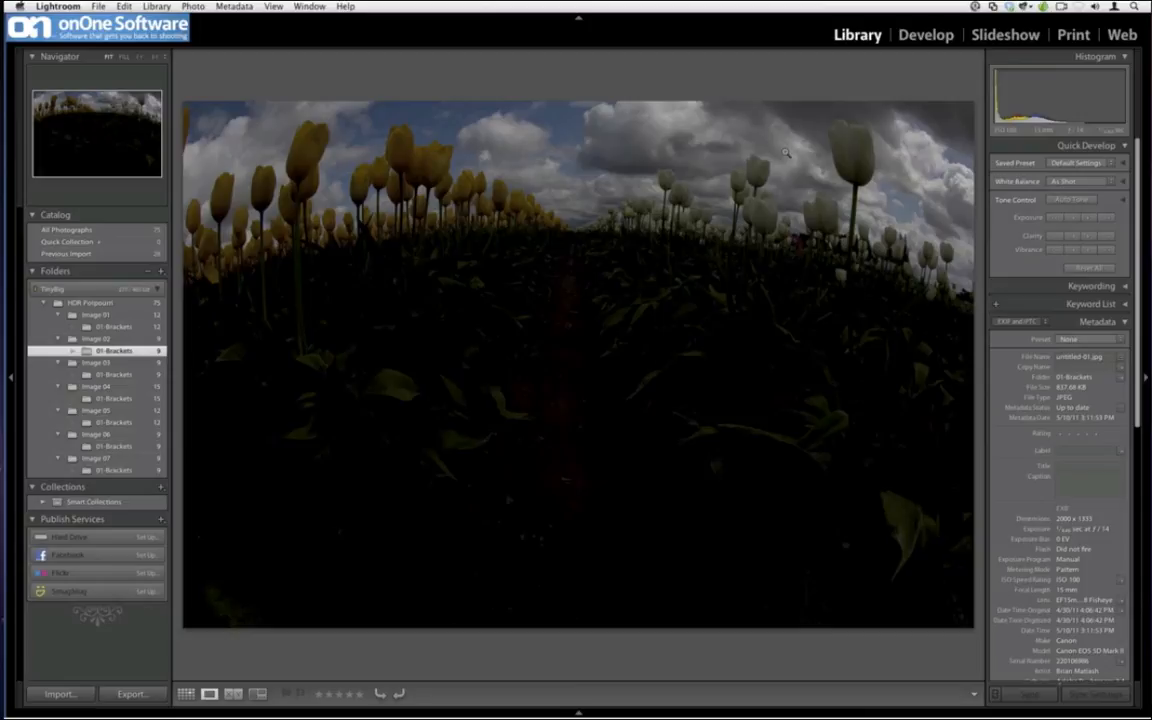
pyautogui.press('Right')
pyautogui.press('Right')
pyautogui.press('Right')
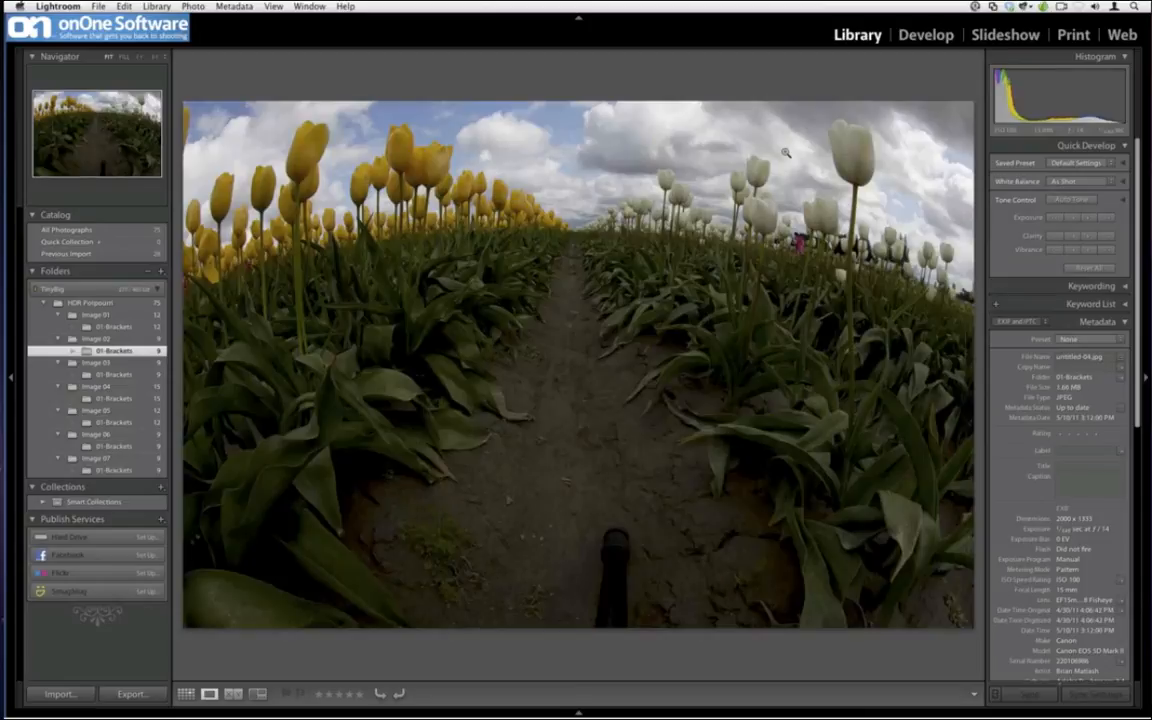
# Compare cloud and tulip detail across the middle exposures, untitled-05.jpg, untitled-02.jpg and untitled-06.jpg, in Loupe view.
pyautogui.press('Right')
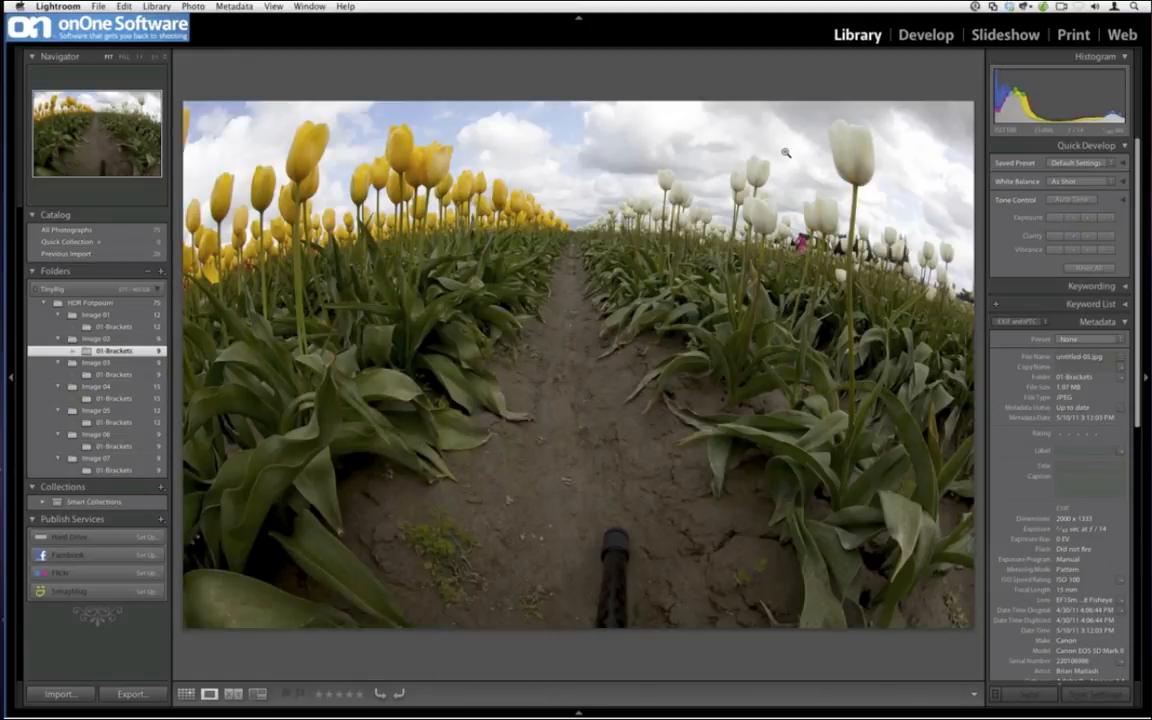
pyautogui.press('Right')
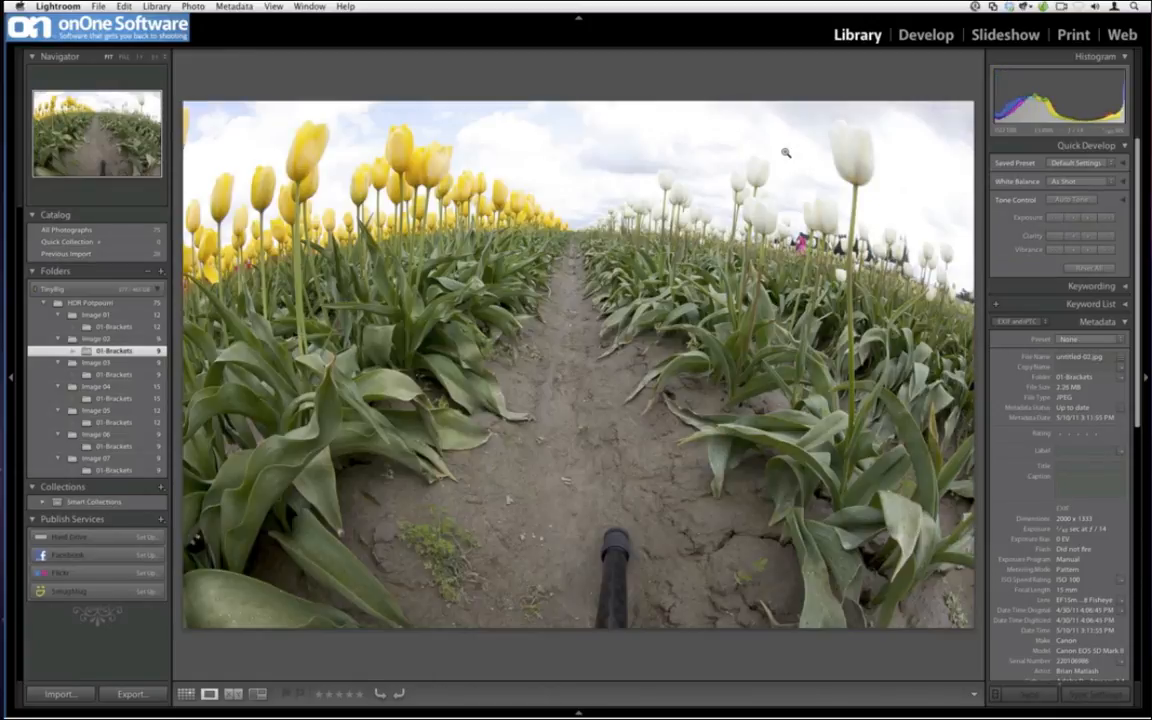
pyautogui.press('Right')
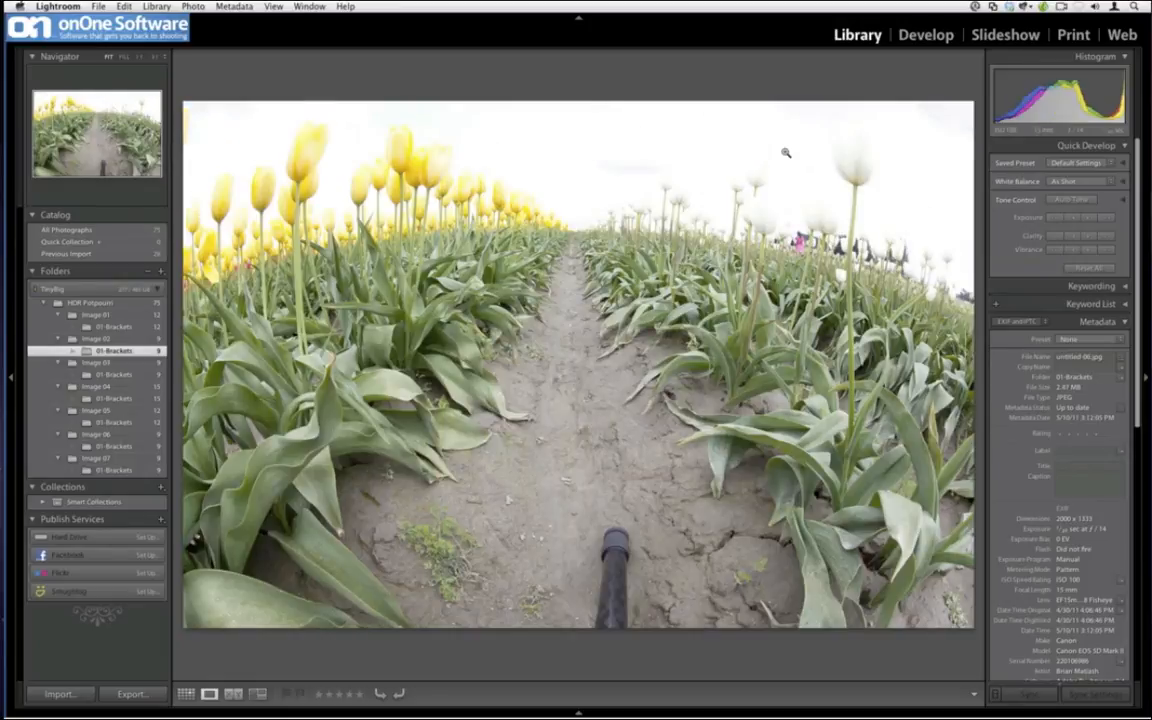
pyautogui.press('Right')
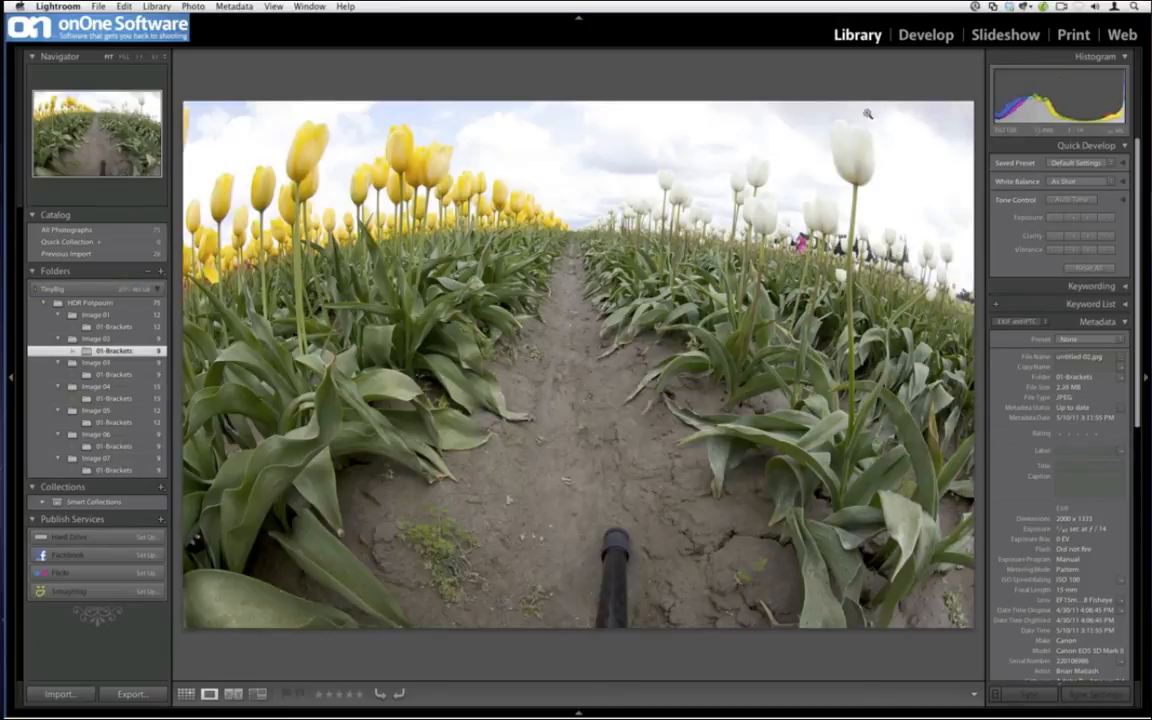
pyautogui.press('Right')
pyautogui.press('Right')
pyautogui.press('Right')
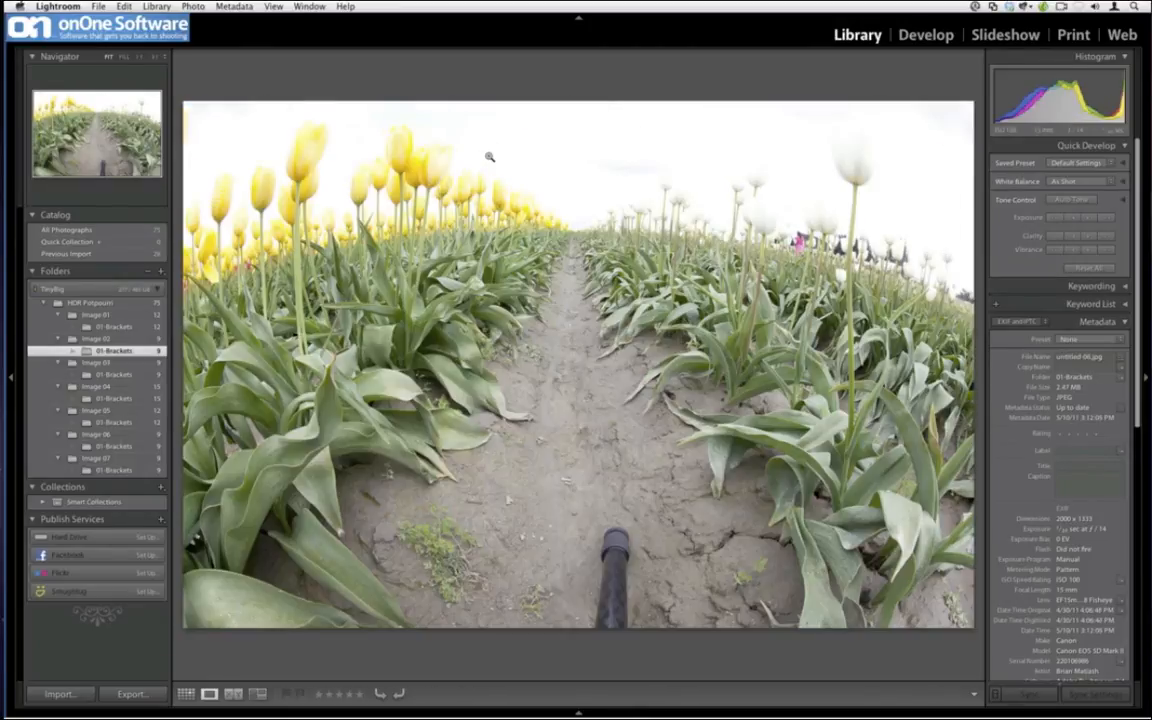
pyautogui.press('Right')
pyautogui.press('Right')
pyautogui.press('Right')
pyautogui.press('Right')
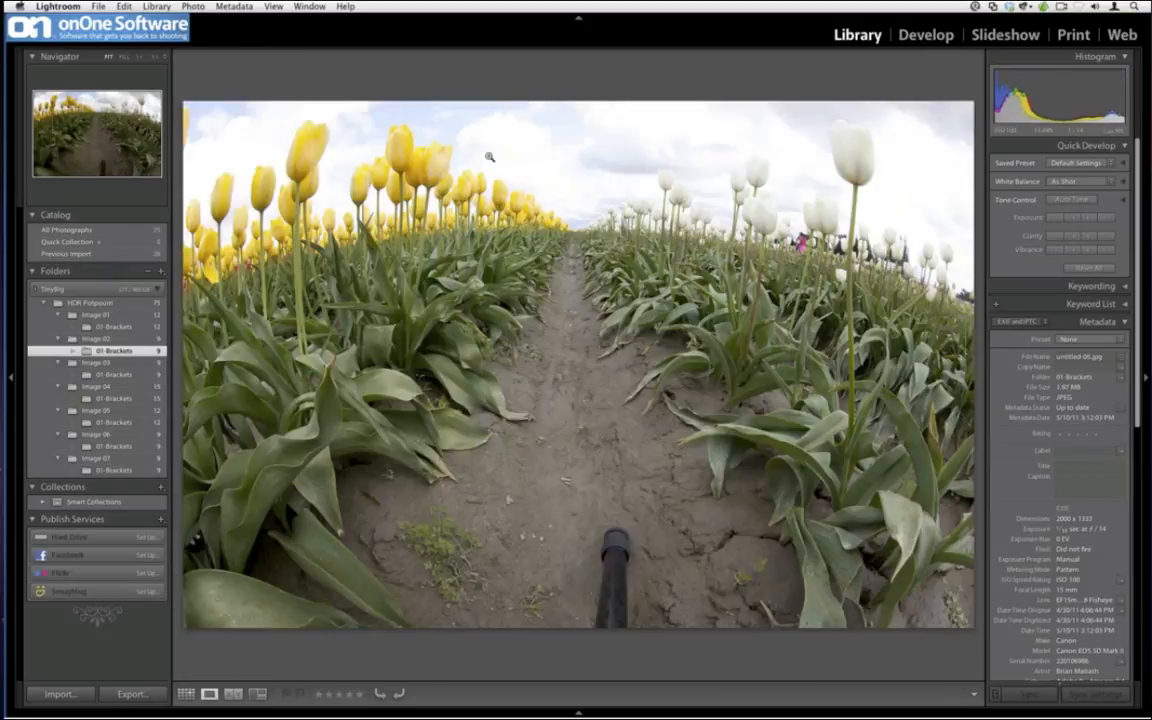
pyautogui.press('Right')
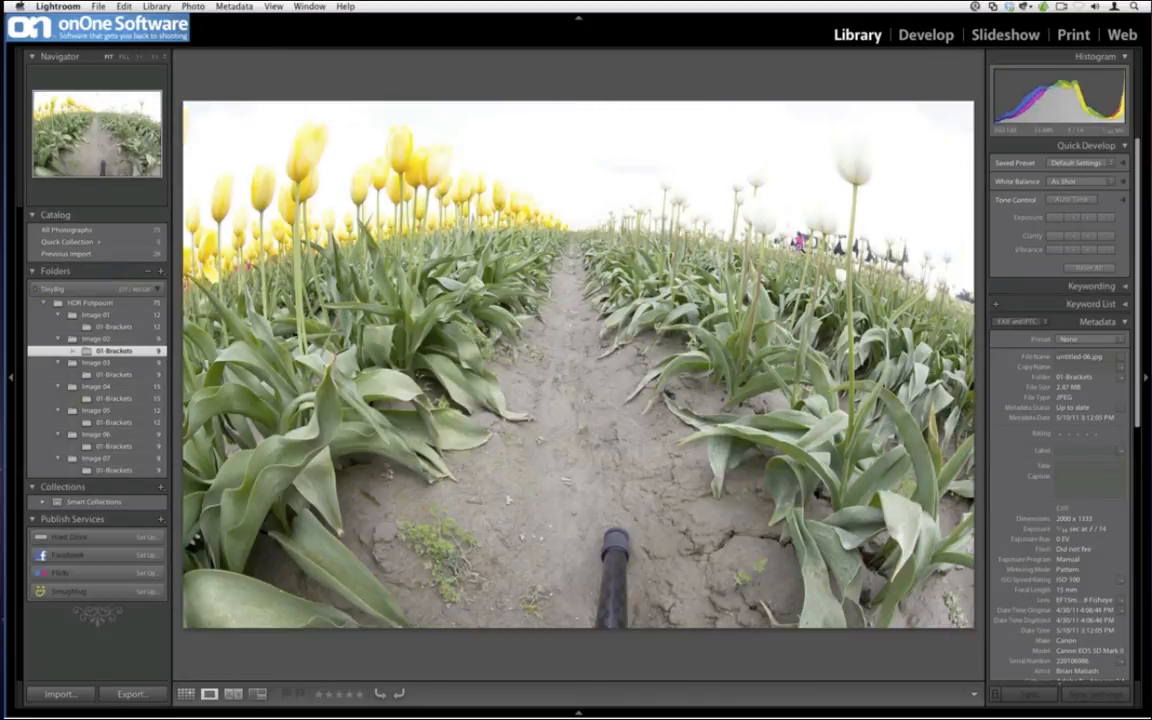
pyautogui.press('Right')
pyautogui.press('Right')
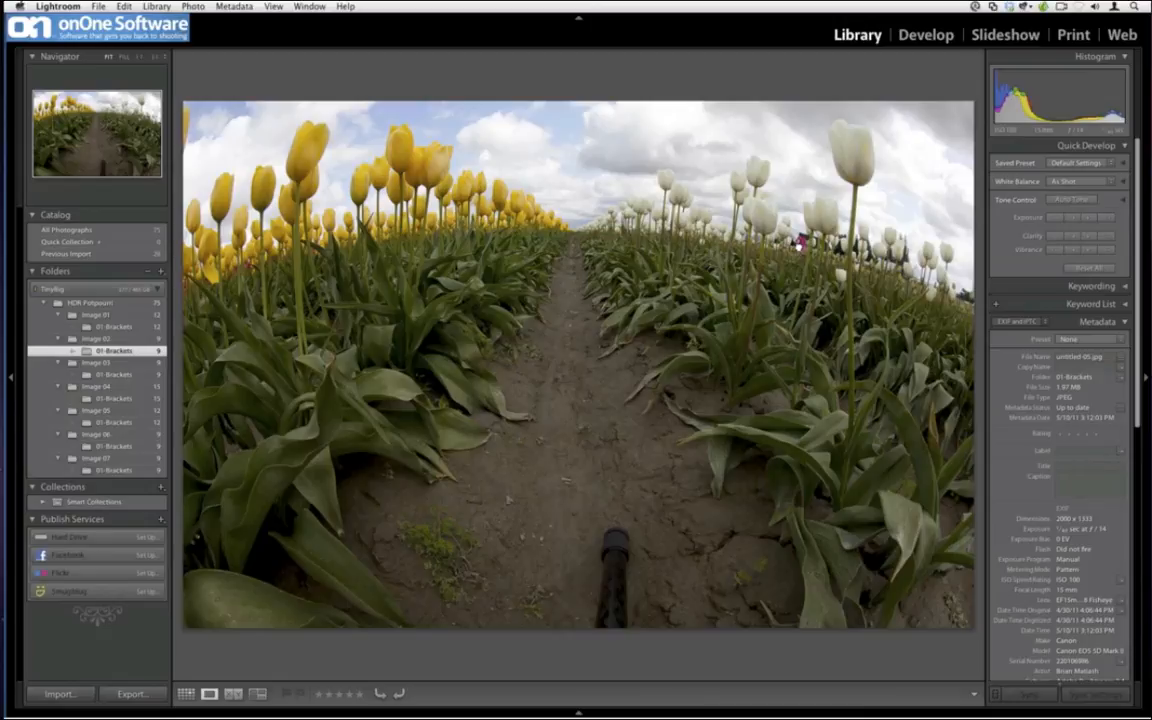
# Magnify the distant figures behind the white tulips, compare them in the darker exposures, and return to the full-image view.
pyautogui.click(799, 244)
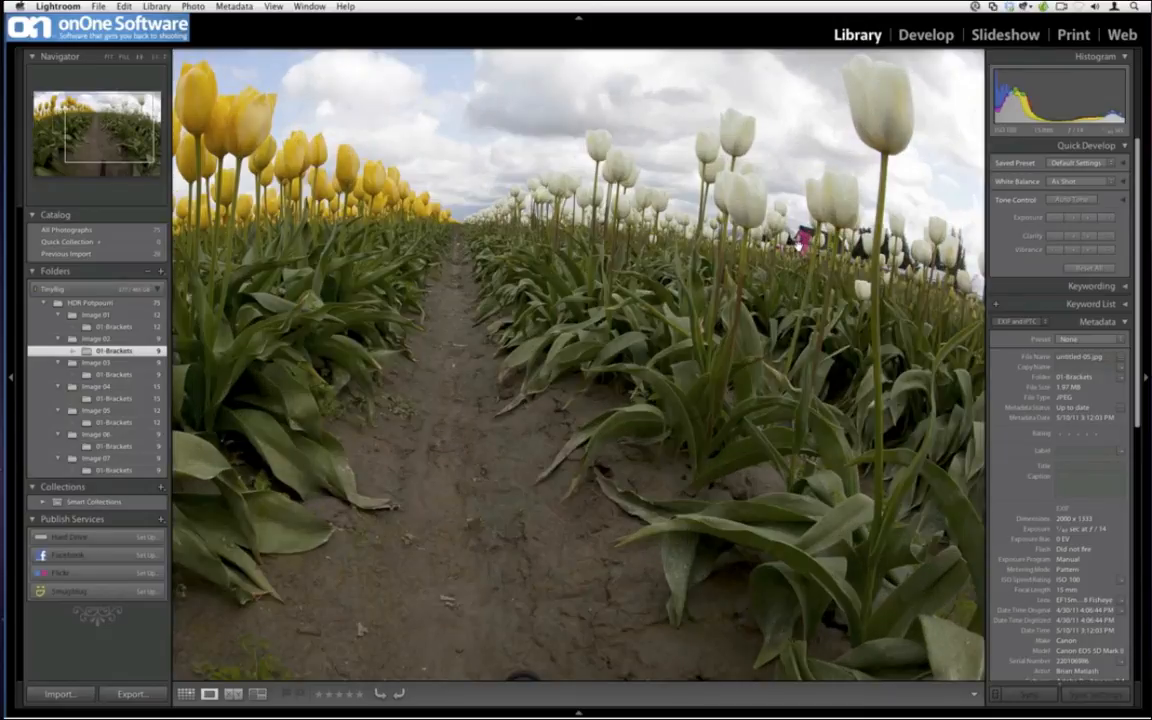
pyautogui.press('Right')
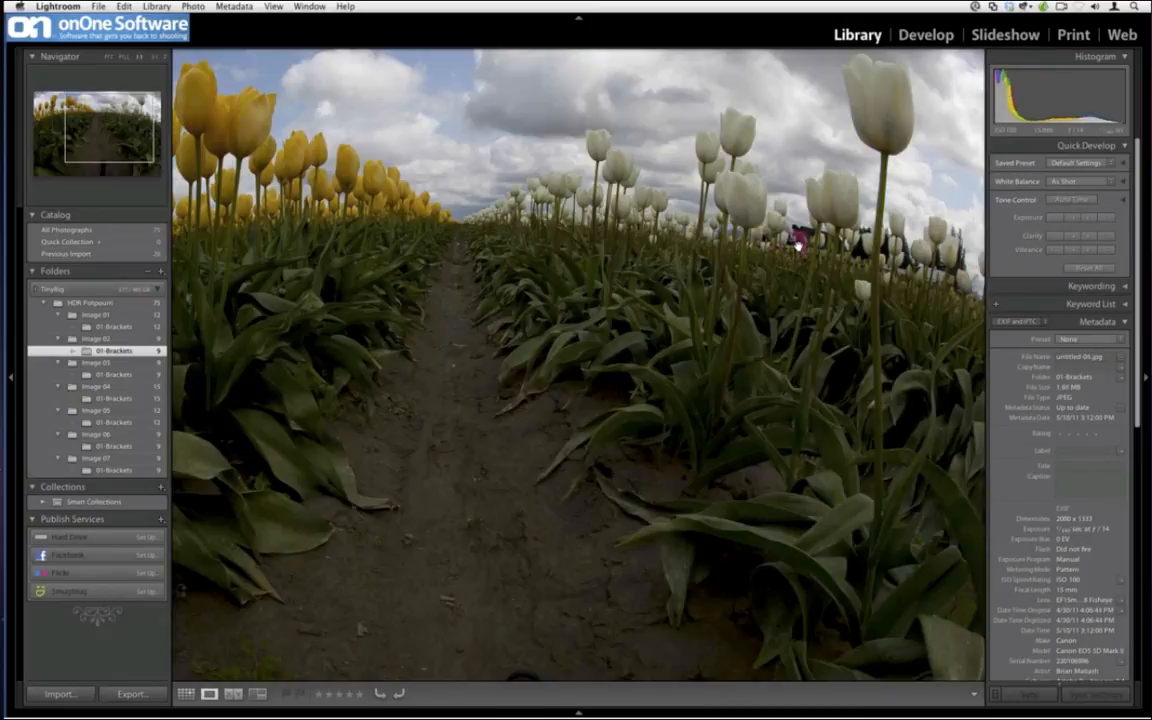
pyautogui.press('Right')
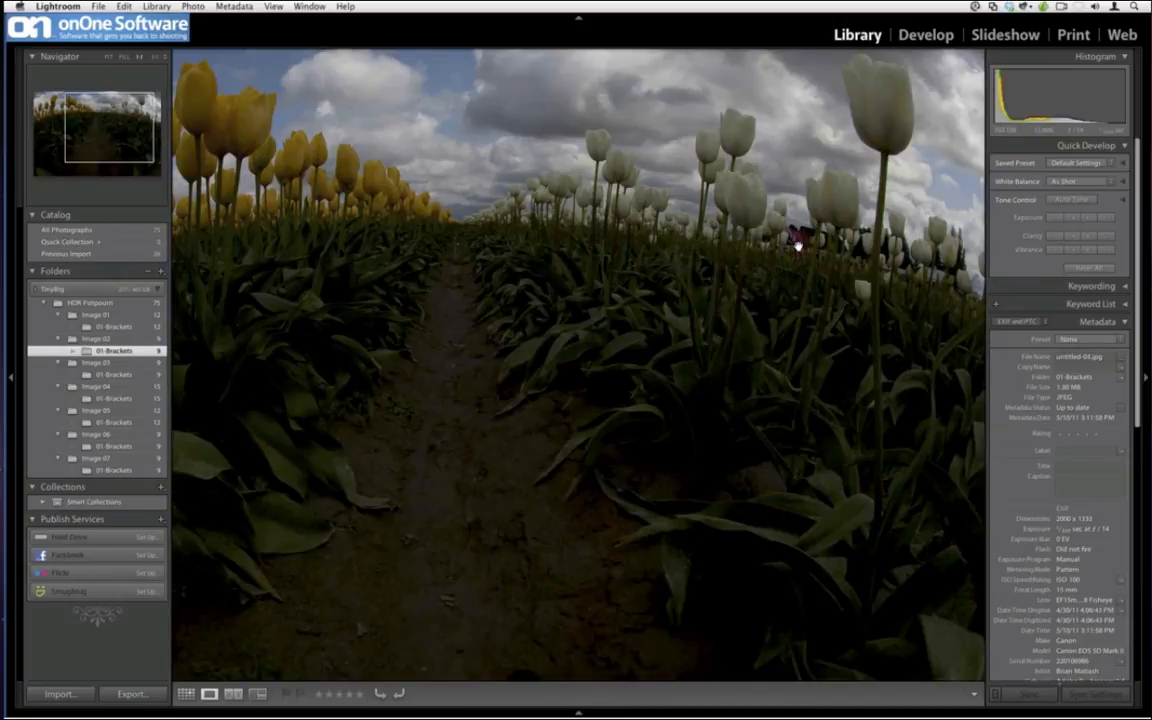
pyautogui.click(772, 253)
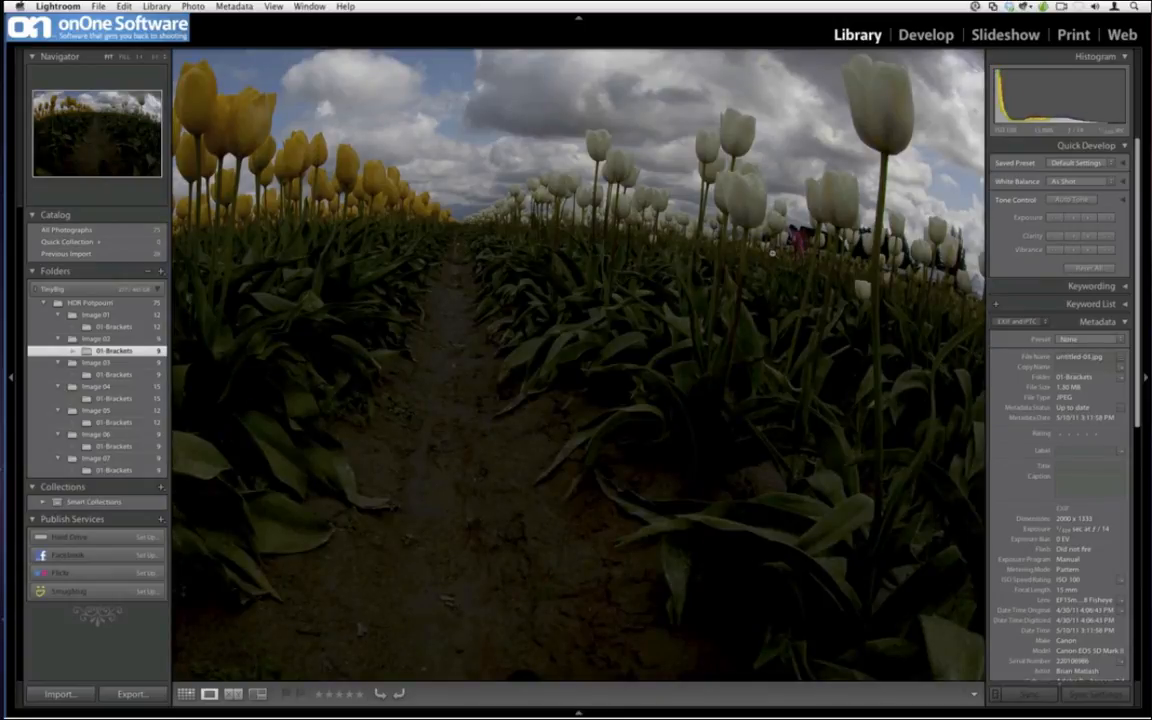
# Examine the overexposed brackets from untitled-07.jpg through untitled-09.jpg for detail in the leaves and soil.
pyautogui.press('Left')
pyautogui.press('Left')
pyautogui.press('Left')
pyautogui.press('Left')
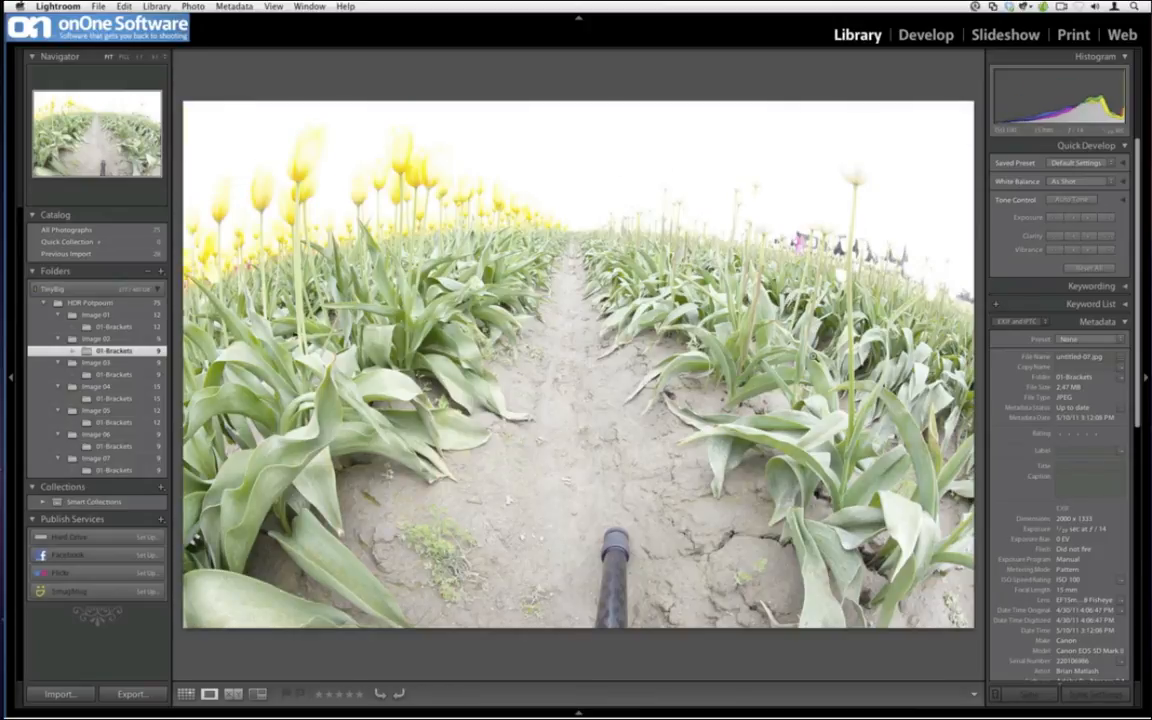
pyautogui.press('Left')
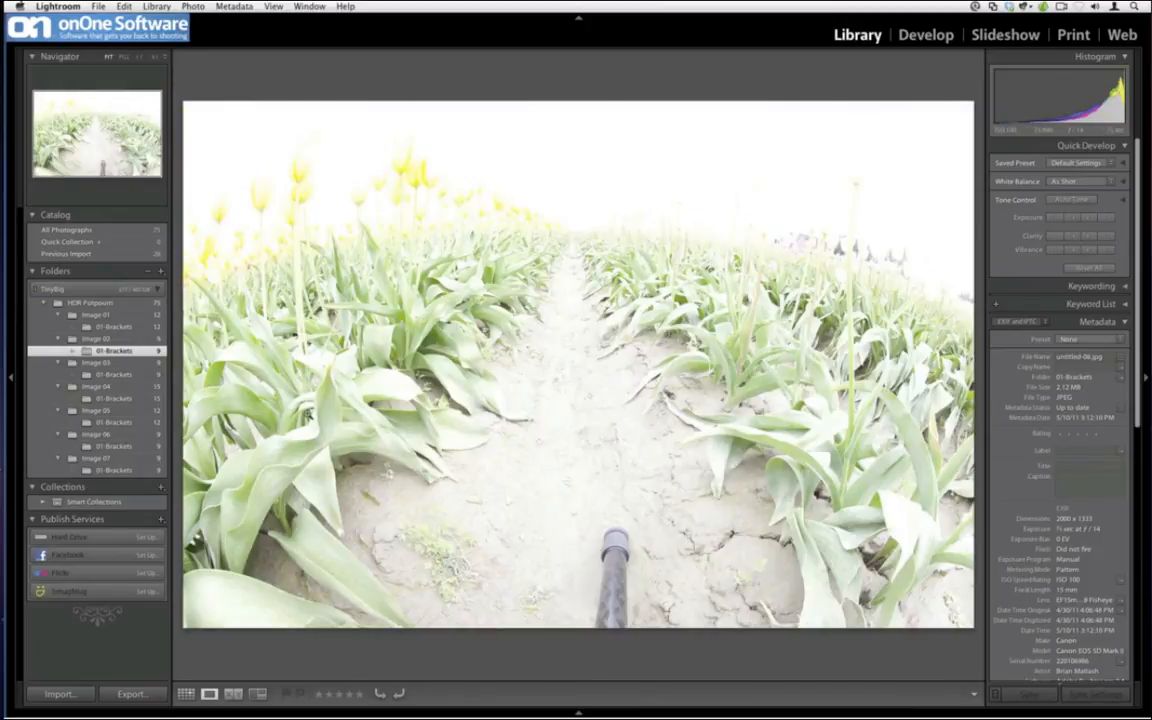
pyautogui.press('Left')
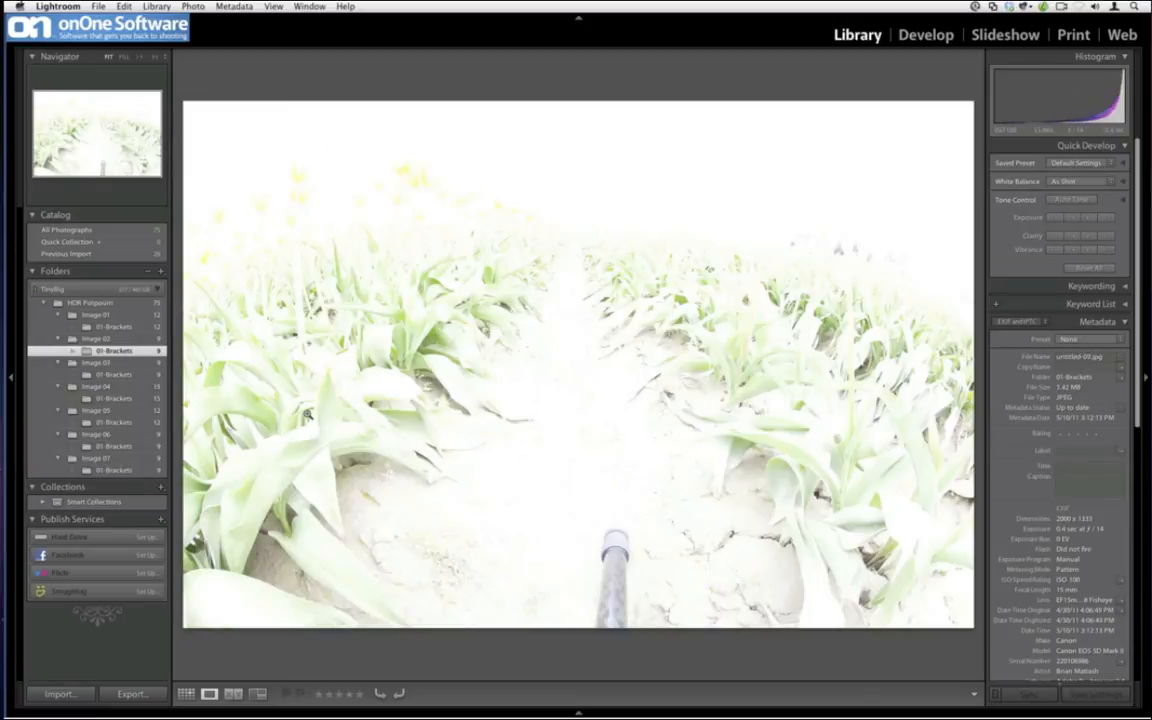
# Select all nine tulip field brackets in the grid and merge them in HDR Express without aligning the source images.
pyautogui.press('g')
pyautogui.click(236, 185)
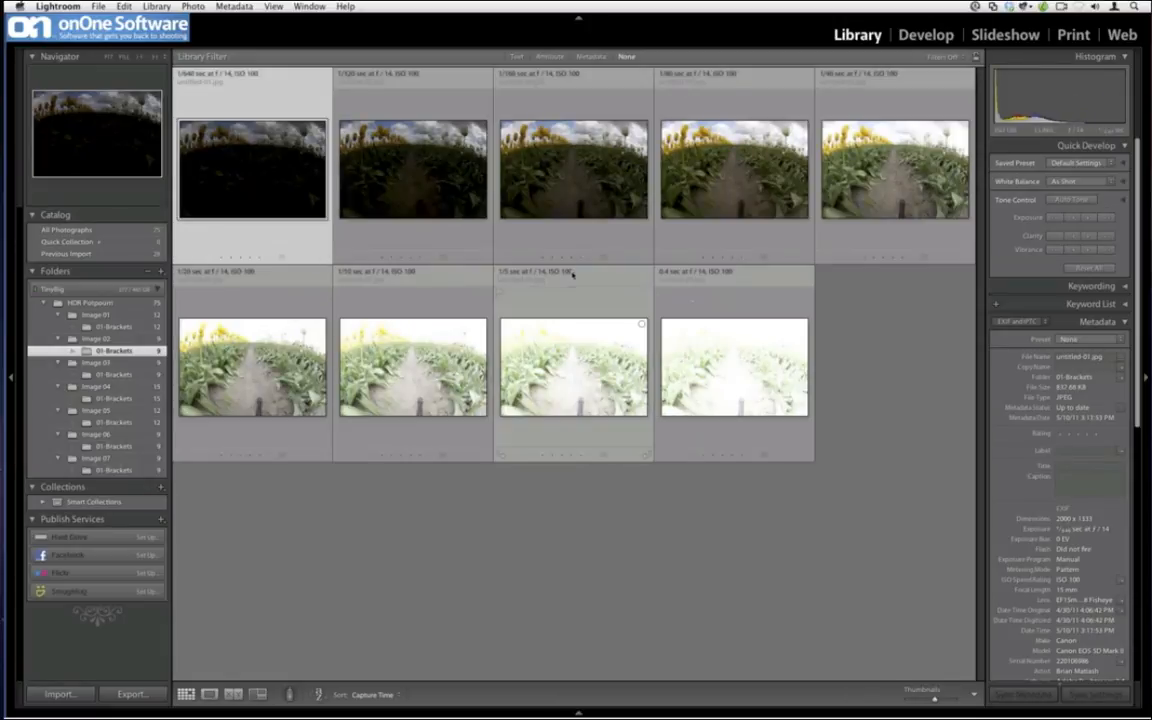
pyautogui.keyDown('shift'); pyautogui.click(710, 375); pyautogui.keyUp('shift')
pyautogui.click(75, 6)
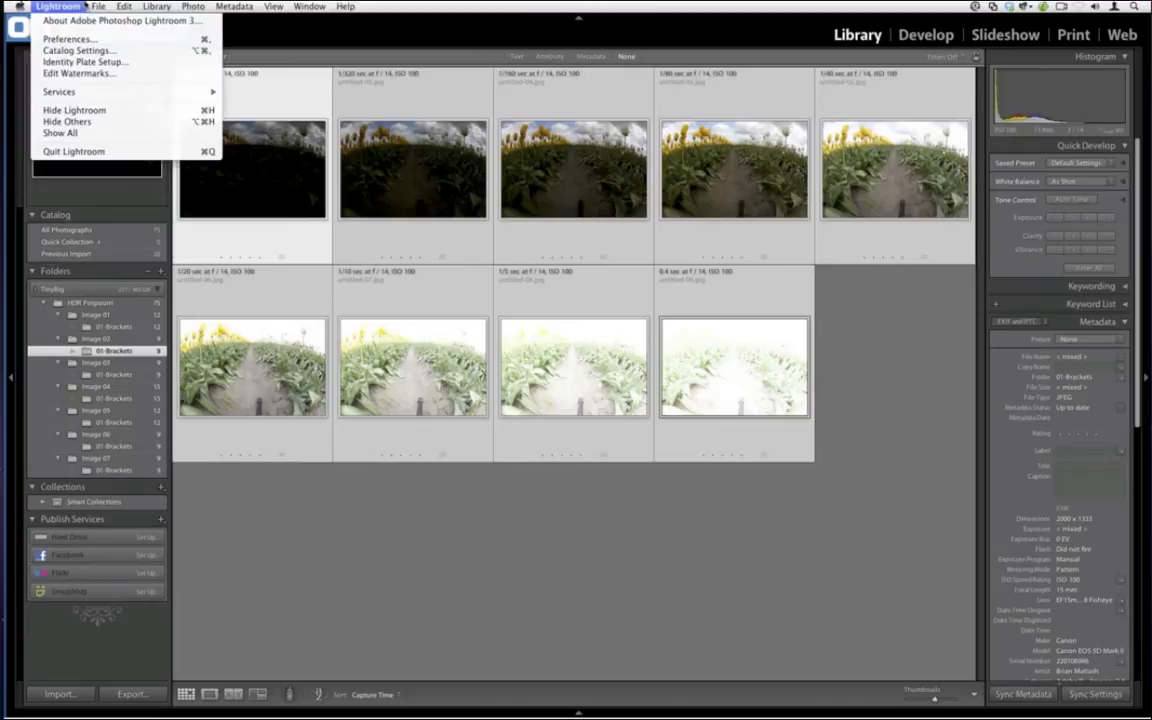
pyautogui.moveTo(98, 6)
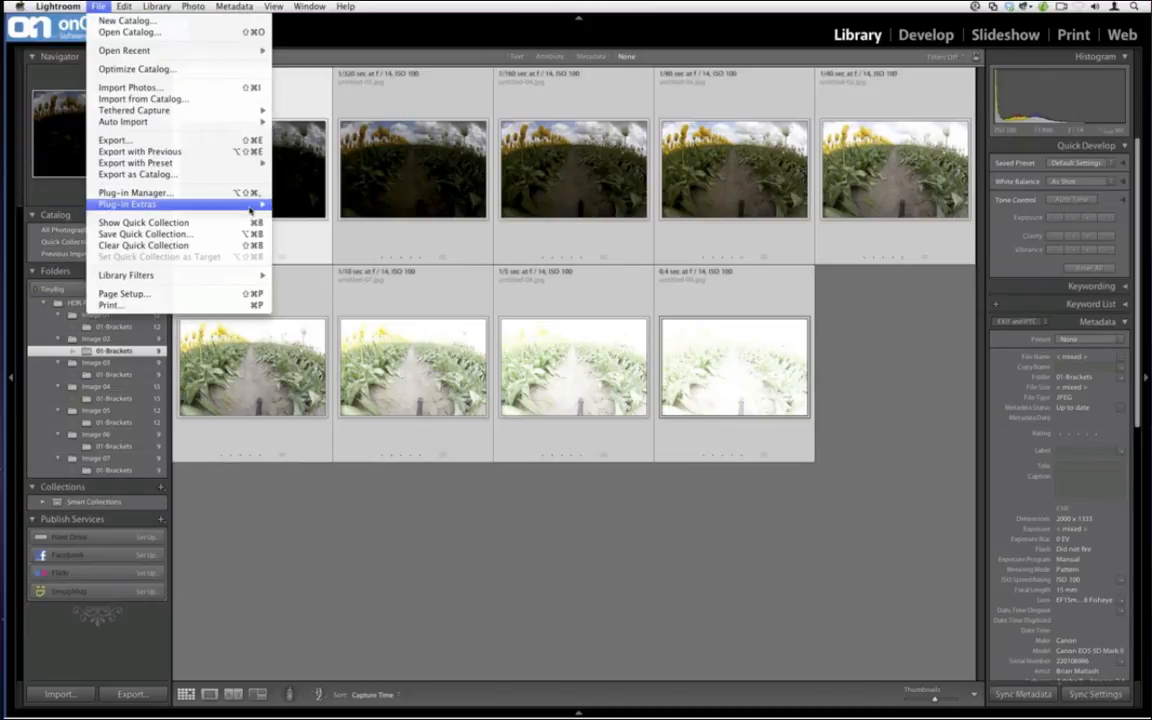
pyautogui.moveTo(240, 204)
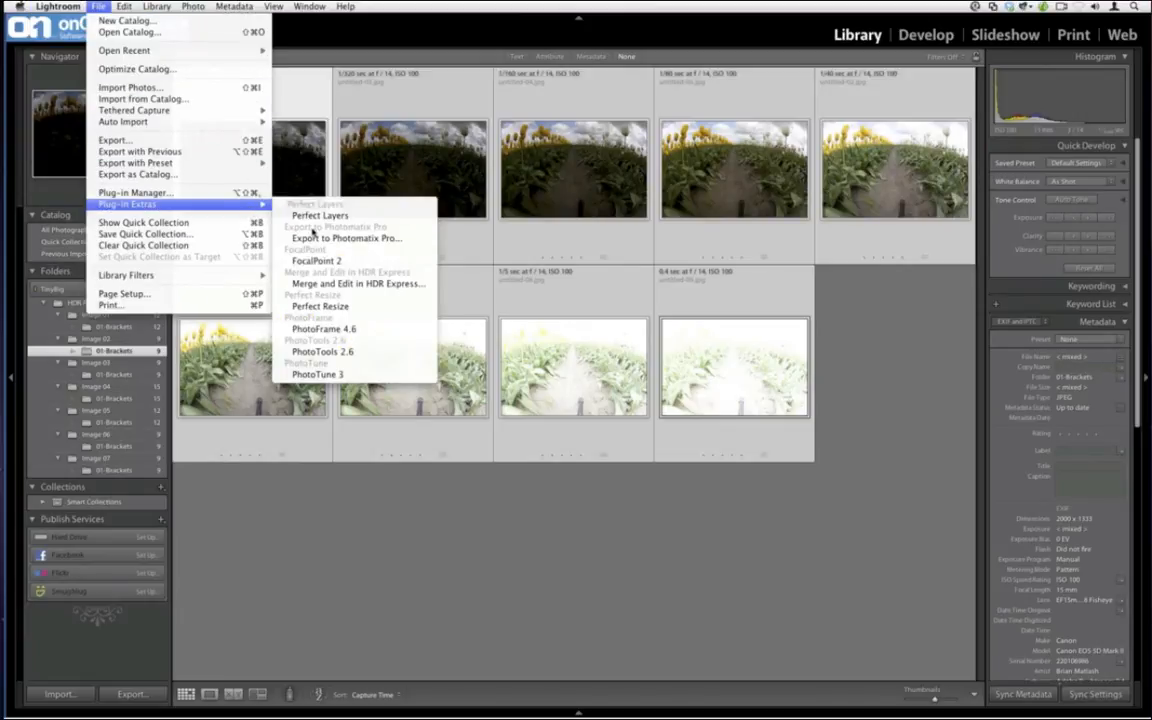
pyautogui.click(311, 284)
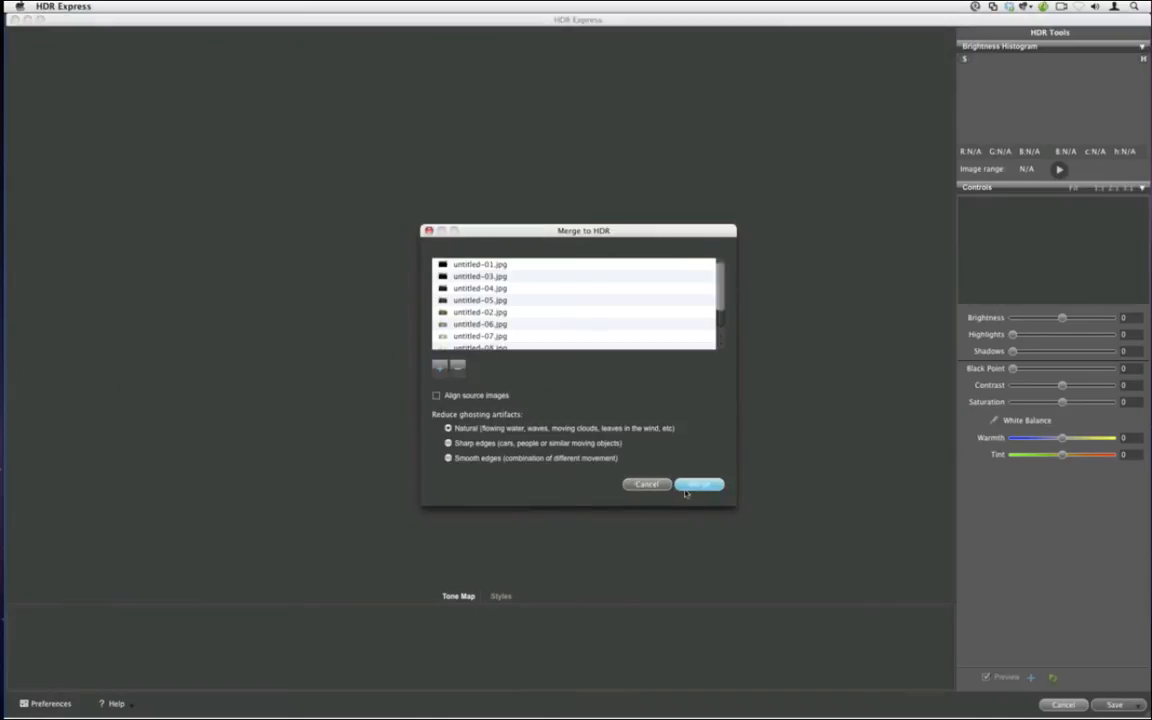
pyautogui.click(686, 487)
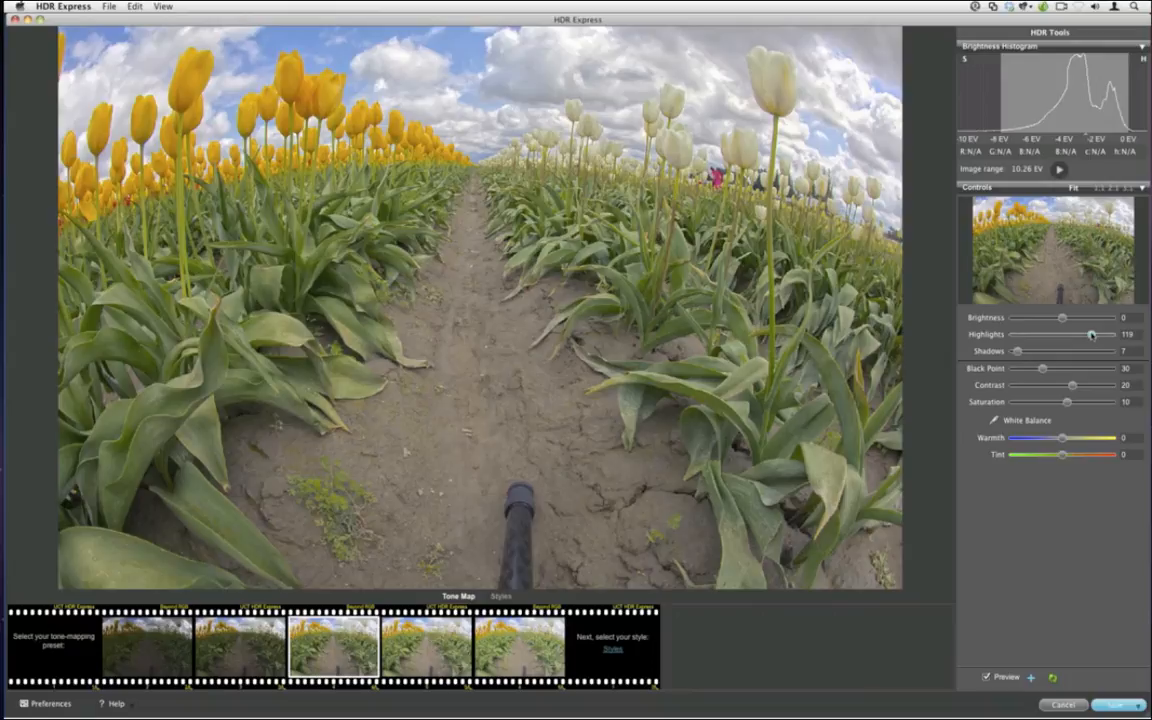
# Tone-map the tulip HDR with Brightness -7, Highlights 125, Shadows 0, Black Point 36, Contrast 29, Saturation -2 and cooler Warmth.
pyautogui.moveTo(1091, 336); pyautogui.dragTo(1096, 336)
pyautogui.moveTo(1063, 319); pyautogui.dragTo(1059, 320)
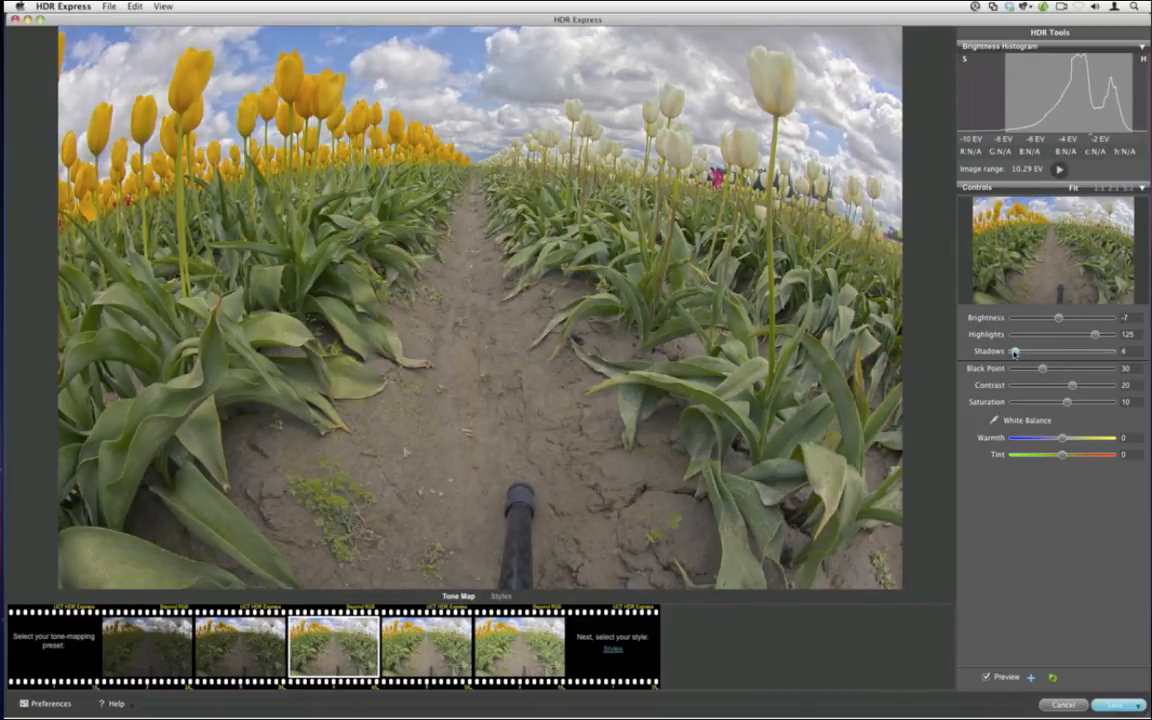
pyautogui.moveTo(1019, 352); pyautogui.dragTo(1060, 442)
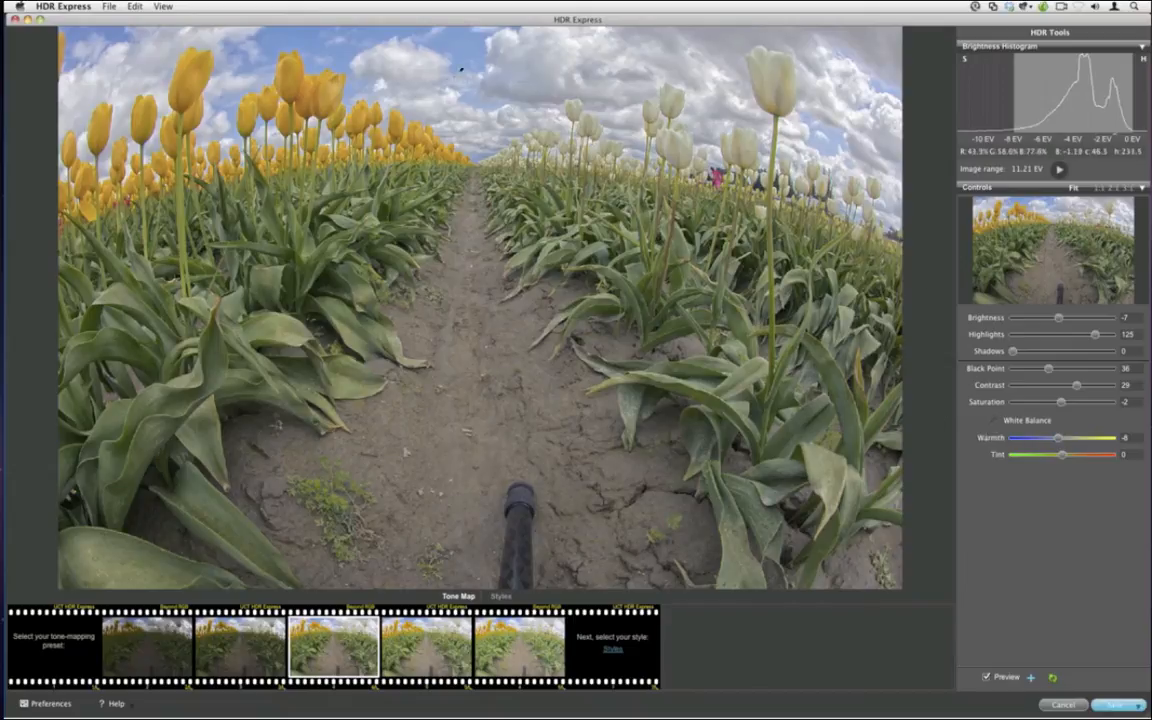
# Sample the white cloud for white balance and save the HDR back to Lightroom as JPEG hdr-untitled-01.
pyautogui.click(403, 60)
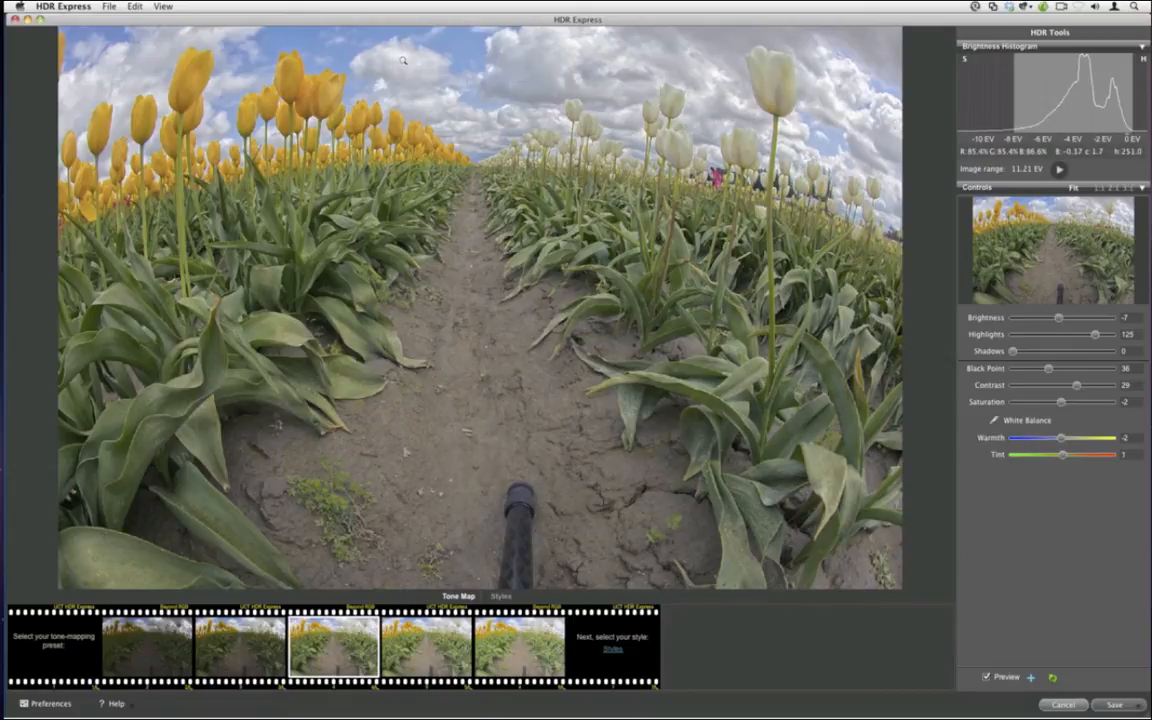
pyautogui.click(1100, 707)
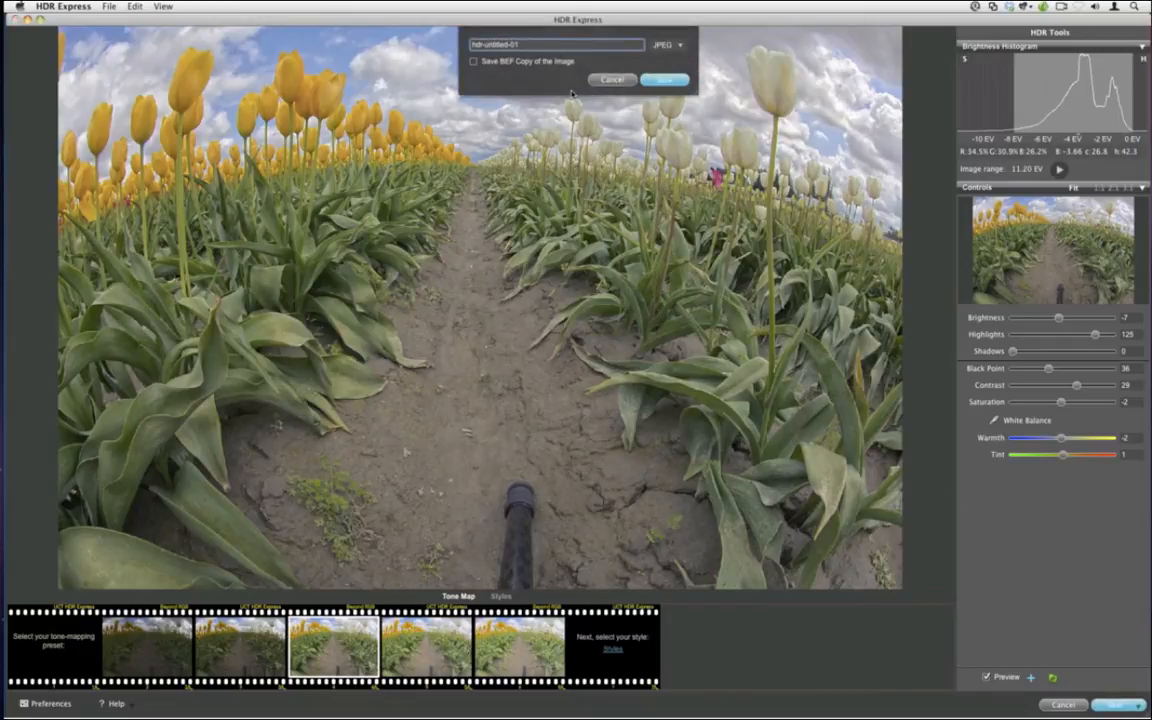
pyautogui.press('Return')
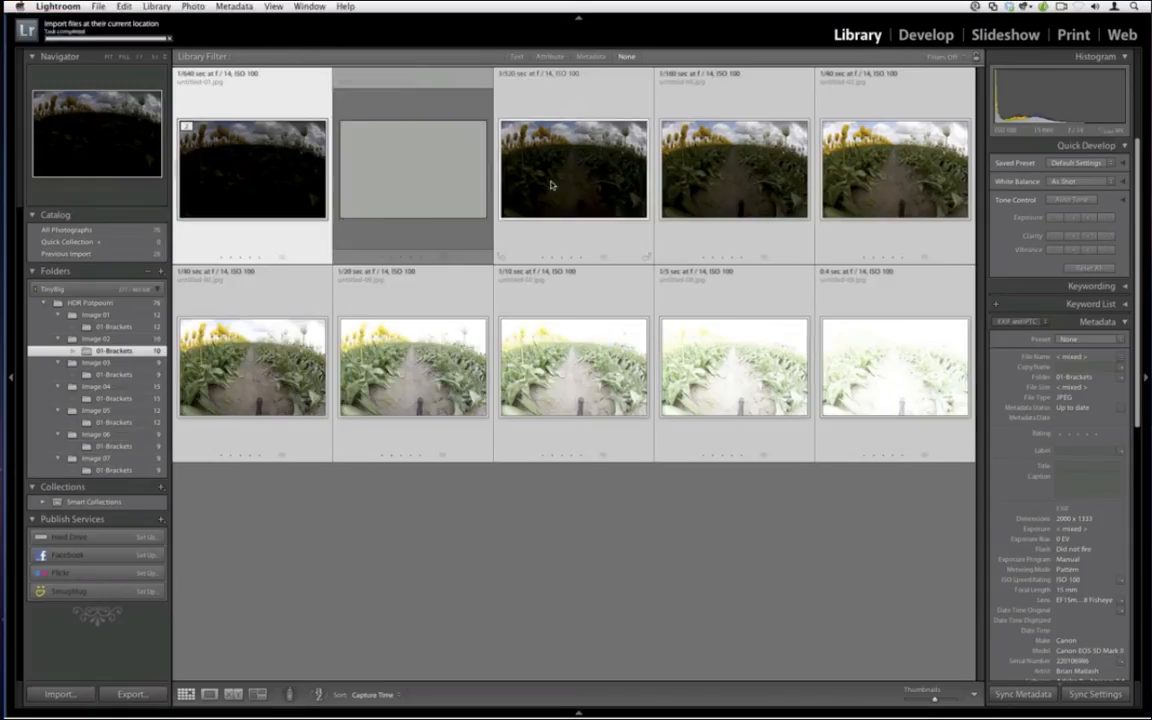
# Export the nine brackets with the 0My Photomatix preset, ghosting reduction off and -HDR added to the file name.
pyautogui.rightClick(551, 179)
pyautogui.moveTo(575, 479)
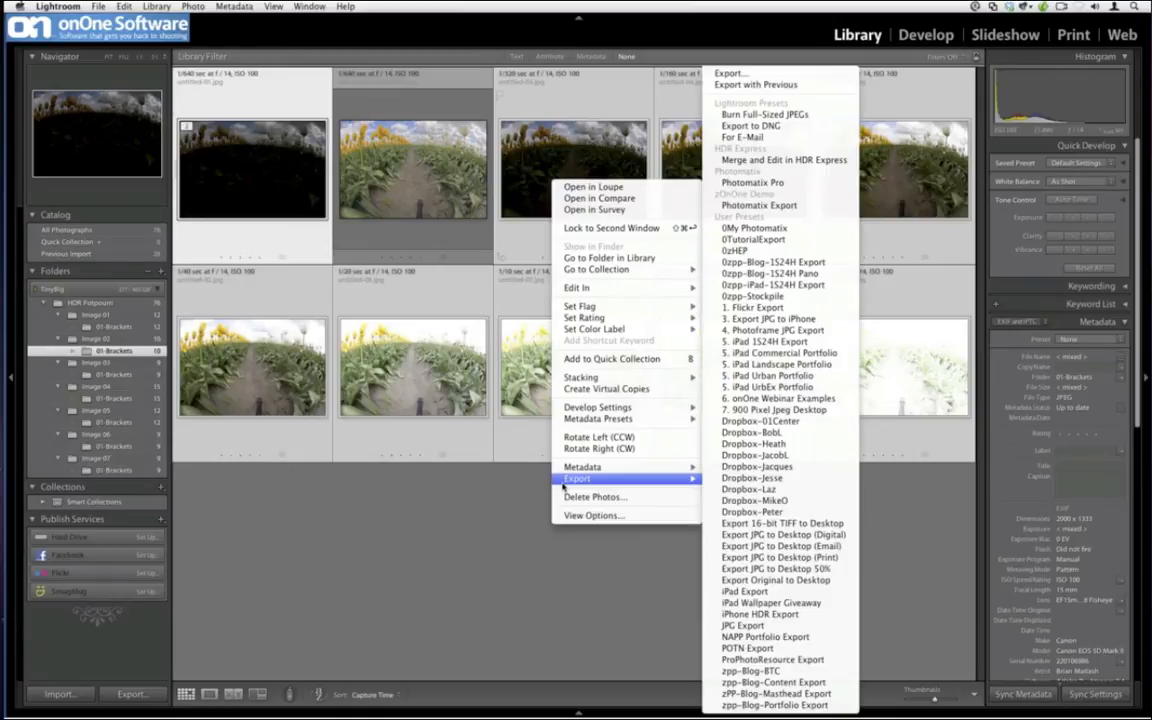
pyautogui.click(832, 230)
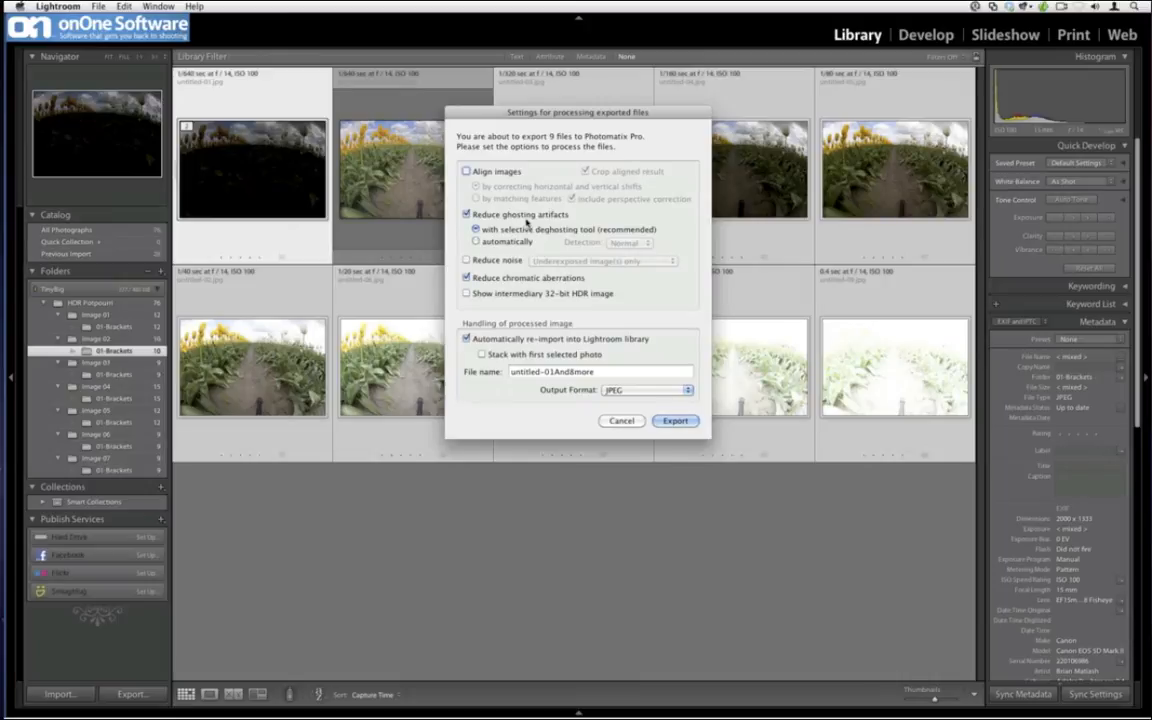
pyautogui.click(521, 217)
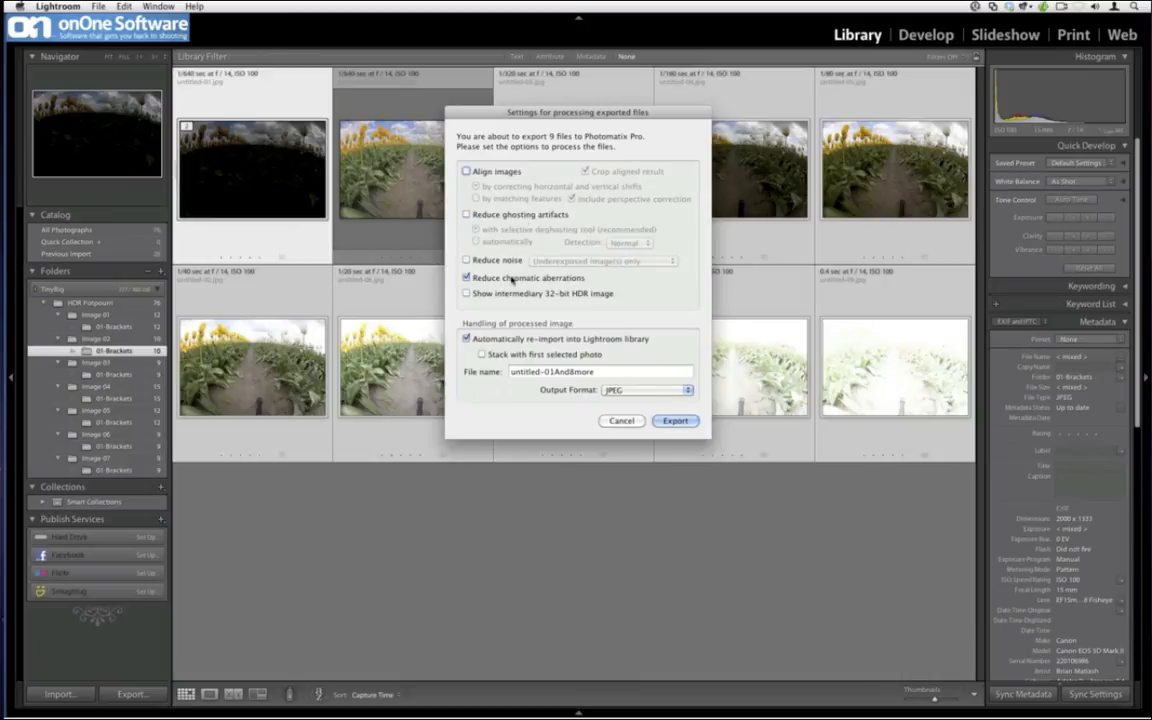
pyautogui.tripleClick(600, 377)
pyautogui.click(600, 378)
pyautogui.write('-HDR')
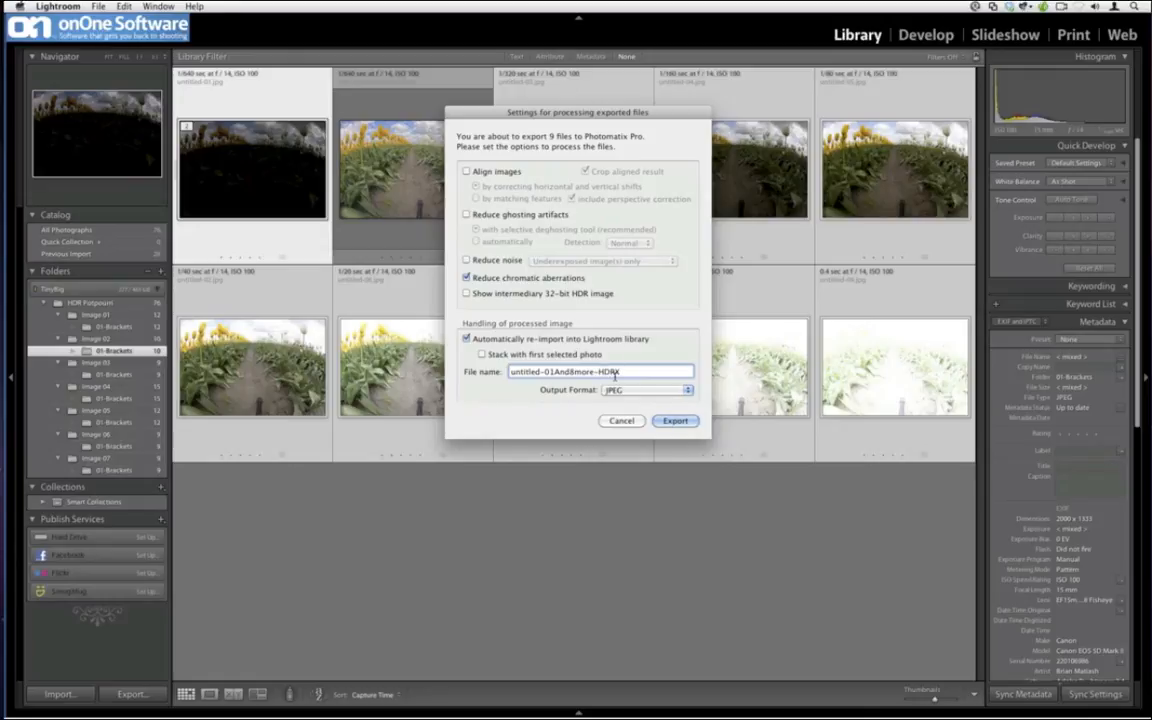
pyautogui.press('Return')
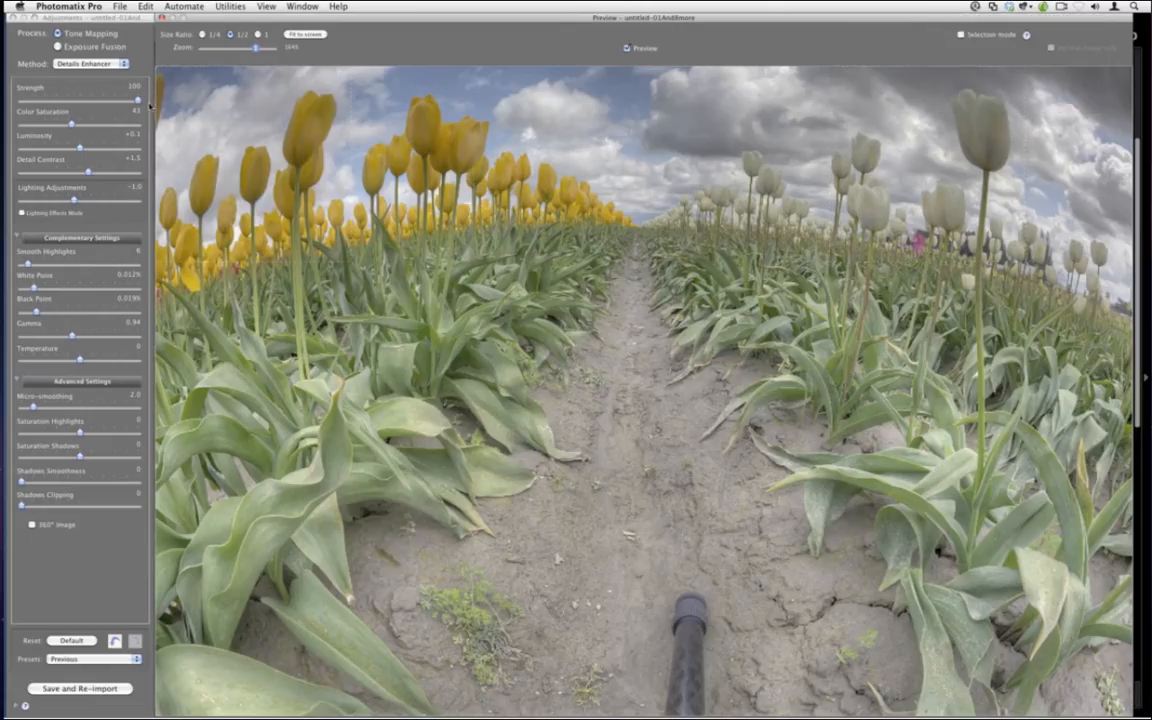
# Set the Details Enhancer's Strength to 90 and Lighting Adjustments to -1.5, and show the 8-bit histogram.
pyautogui.moveTo(138, 101); pyautogui.dragTo(128, 103)
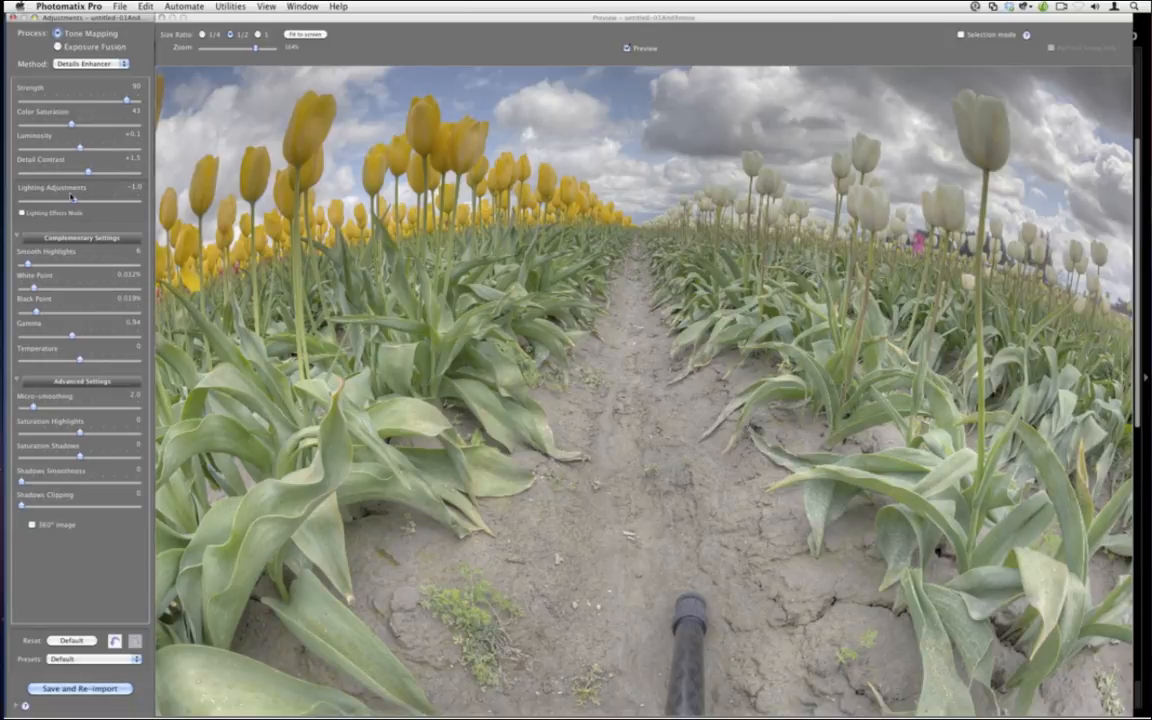
pyautogui.moveTo(73, 201); pyautogui.dragTo(70, 202)
pyautogui.click(292, 6)
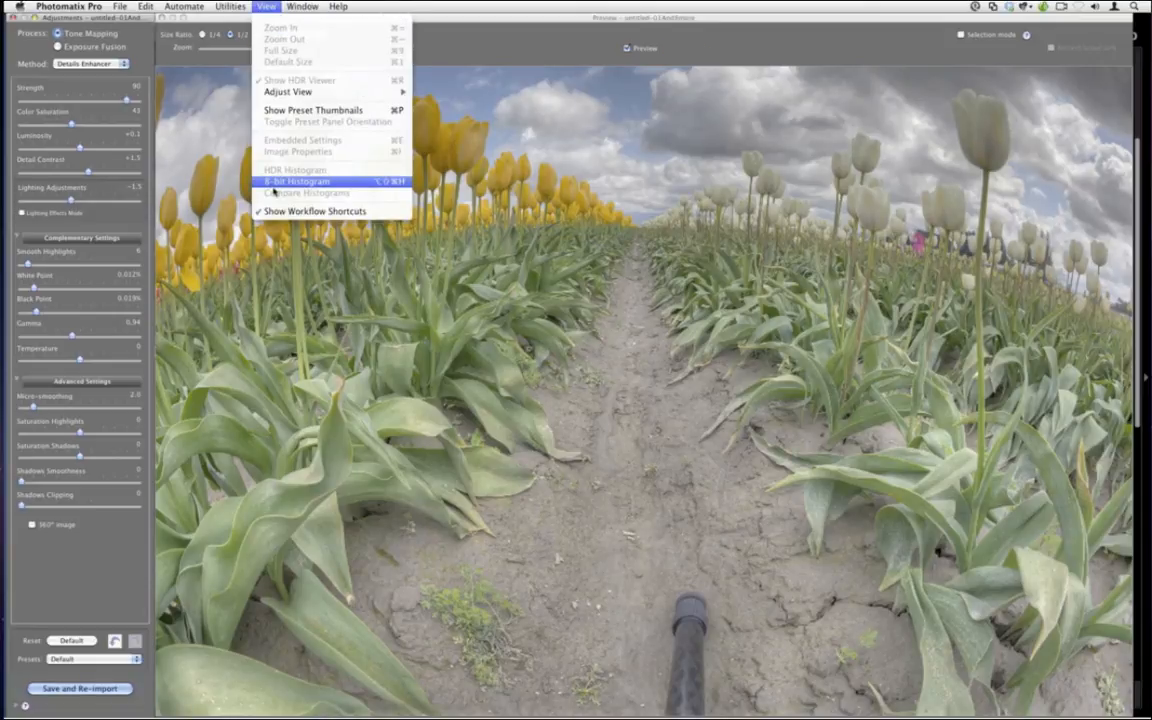
pyautogui.click(287, 172)
pyautogui.click(264, 6)
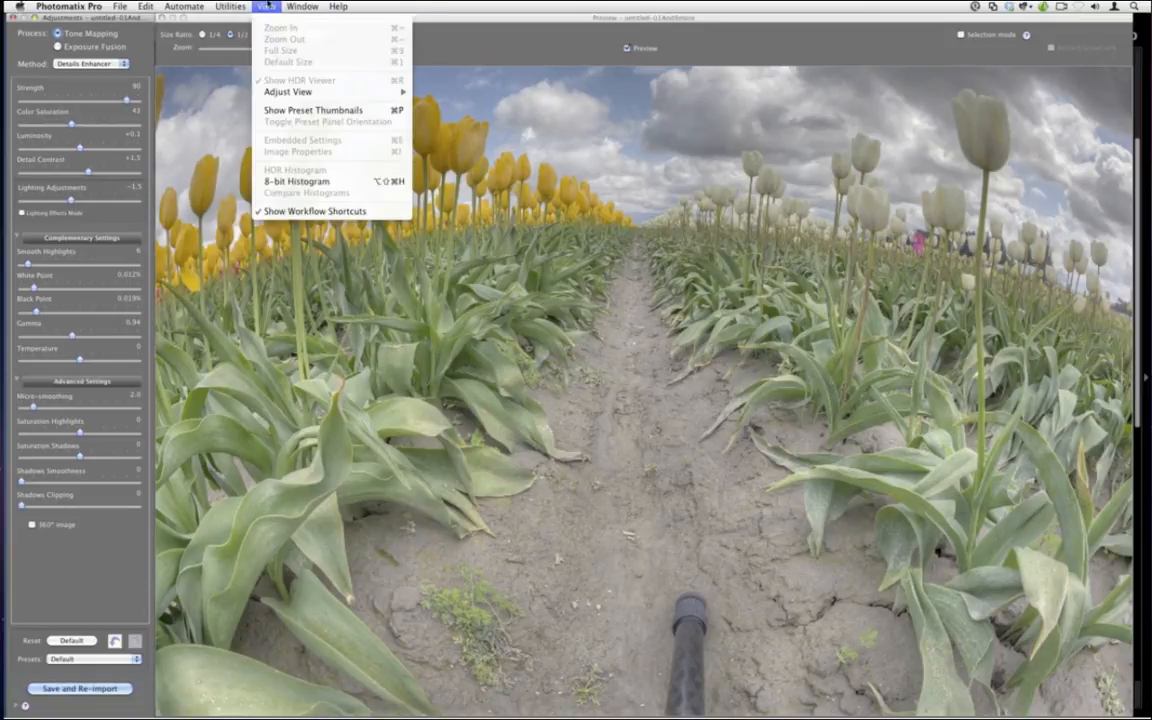
pyautogui.click(277, 182)
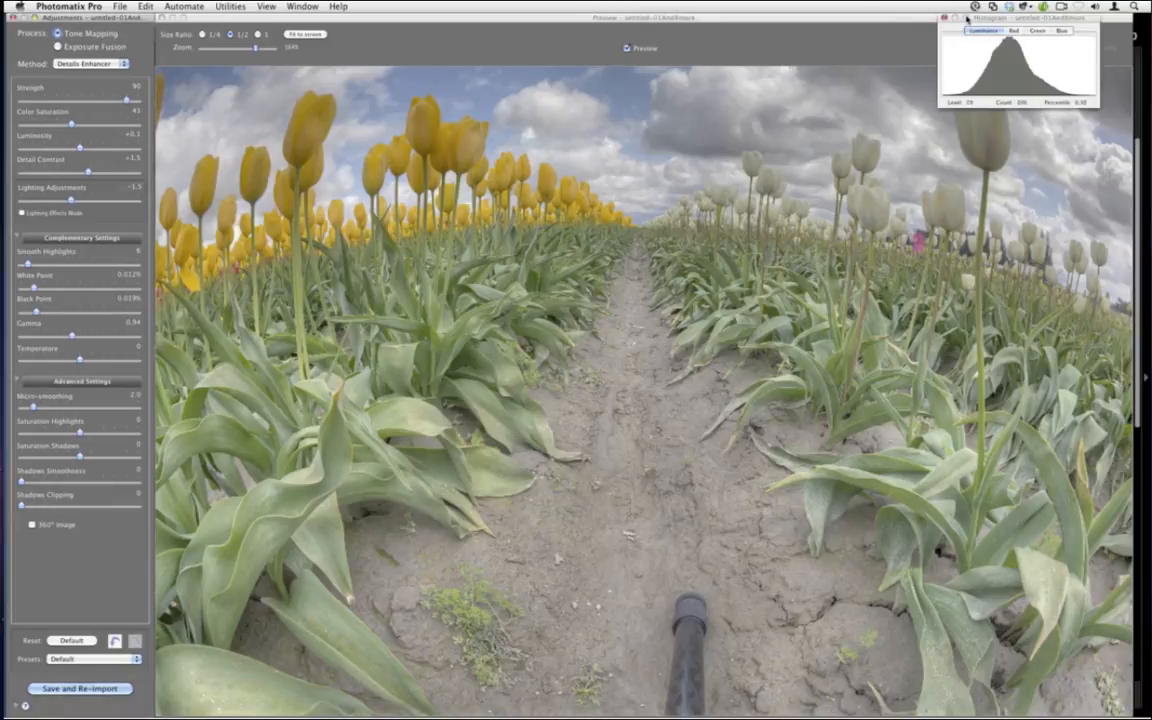
# Move the histogram window into the upper corner beside the preview so it covers less of the image.
pyautogui.click(994, 6)
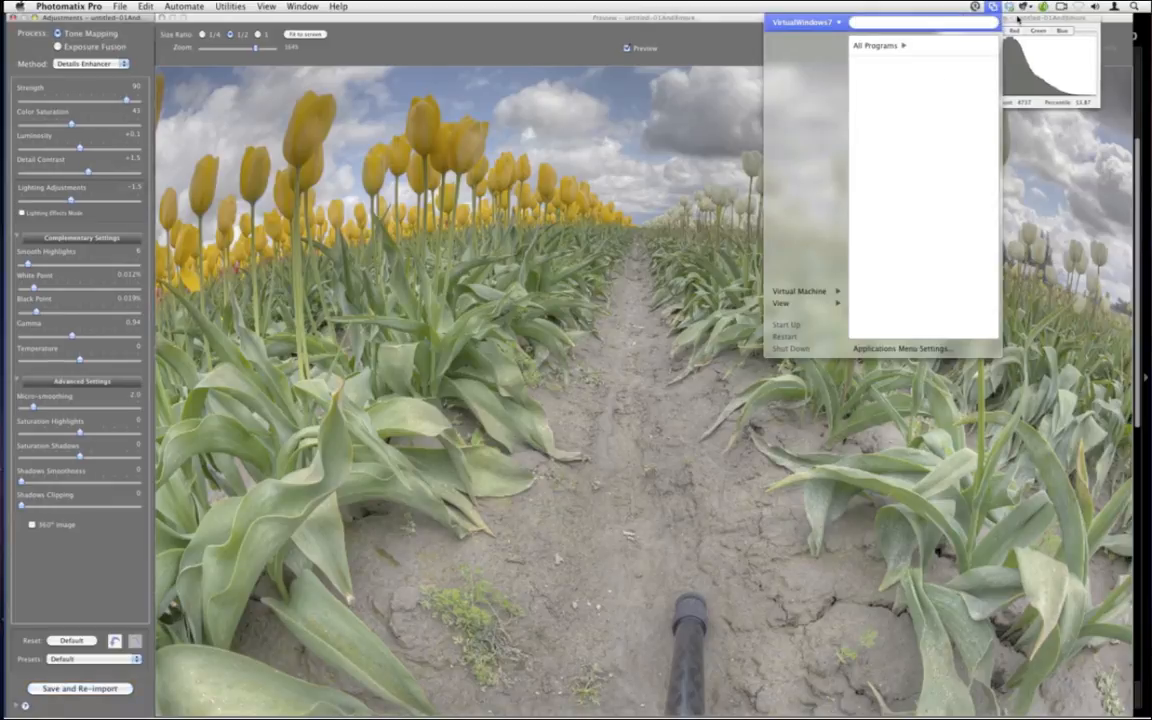
pyautogui.click(992, 7)
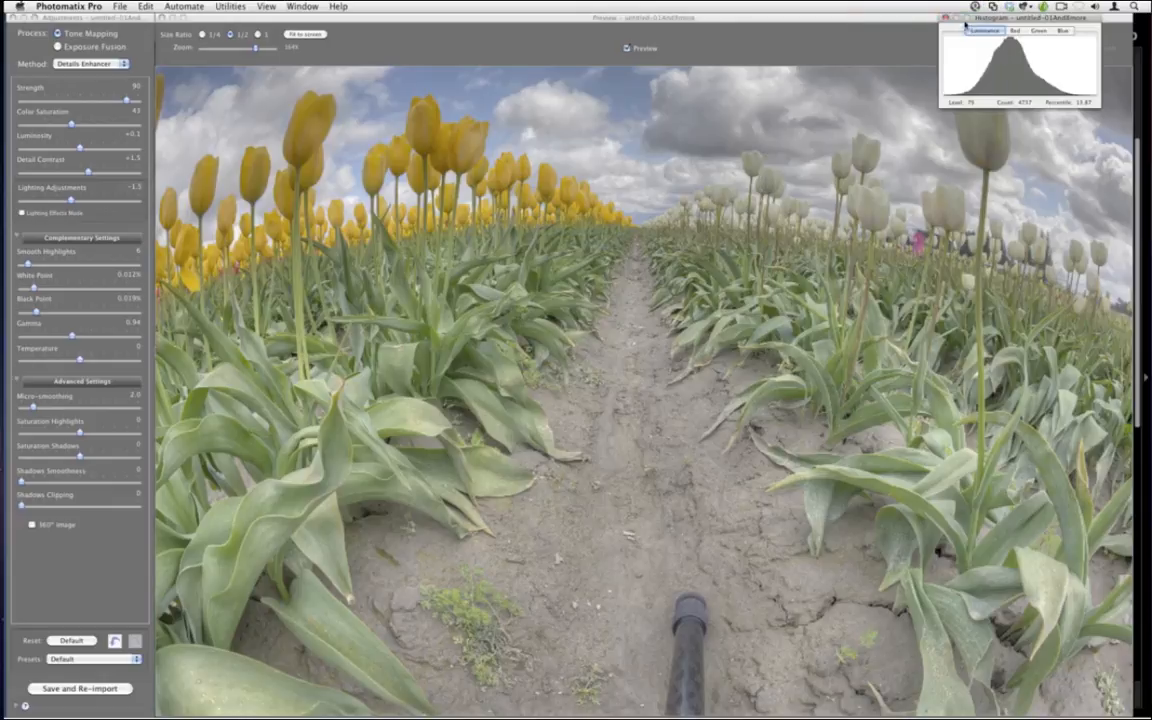
pyautogui.moveTo(1012, 18); pyautogui.dragTo(1054, 22)
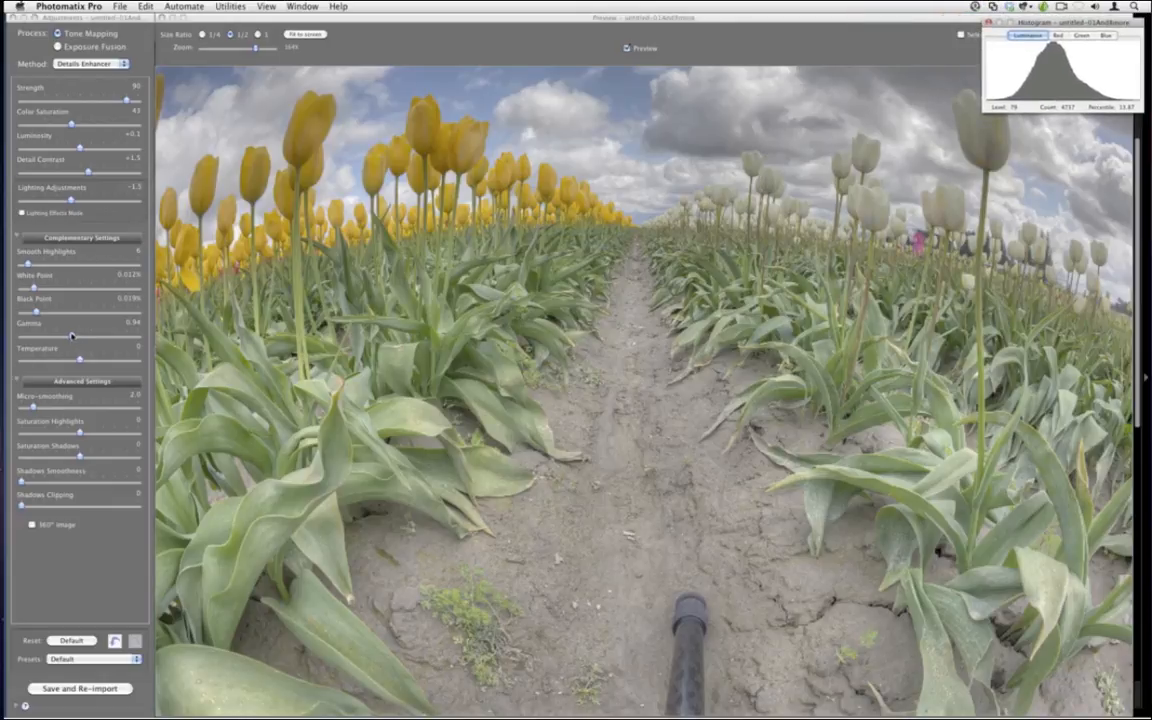
# Set Gamma to 0.98, Luminosity to +1.3 and Detail Contrast to +2.8, and save and re-import the result into Lightroom.
pyautogui.moveTo(72, 336); pyautogui.dragTo(68, 336)
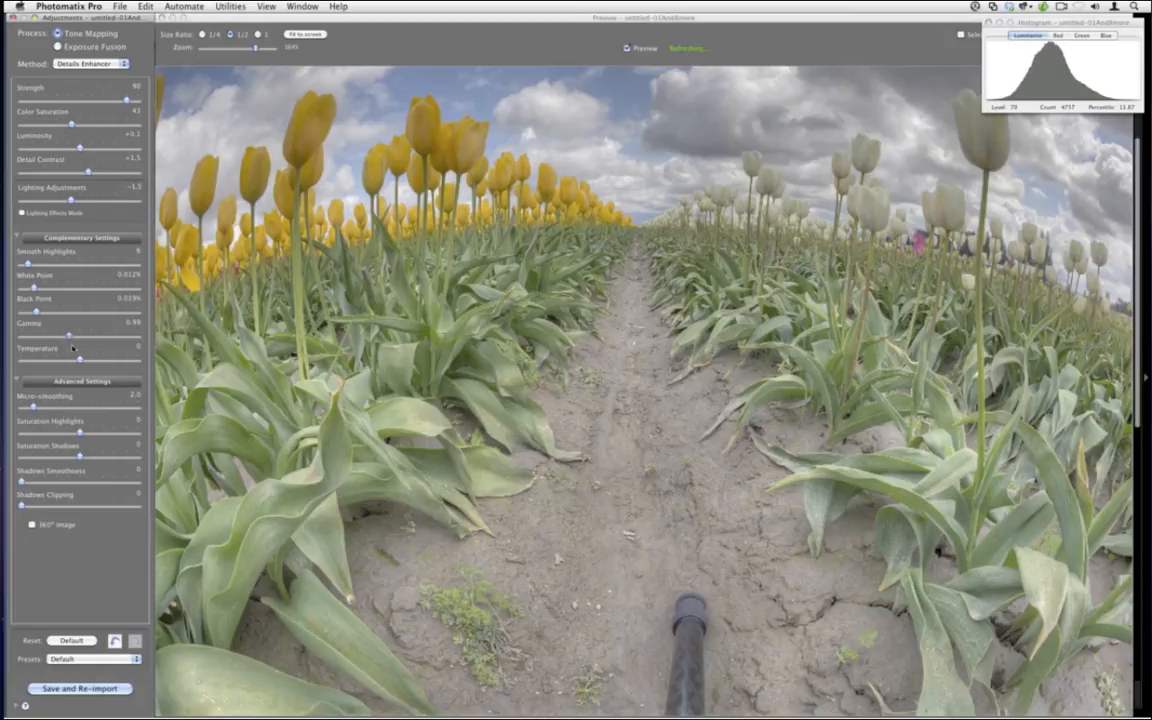
pyautogui.click(70, 337)
pyautogui.click(82, 149)
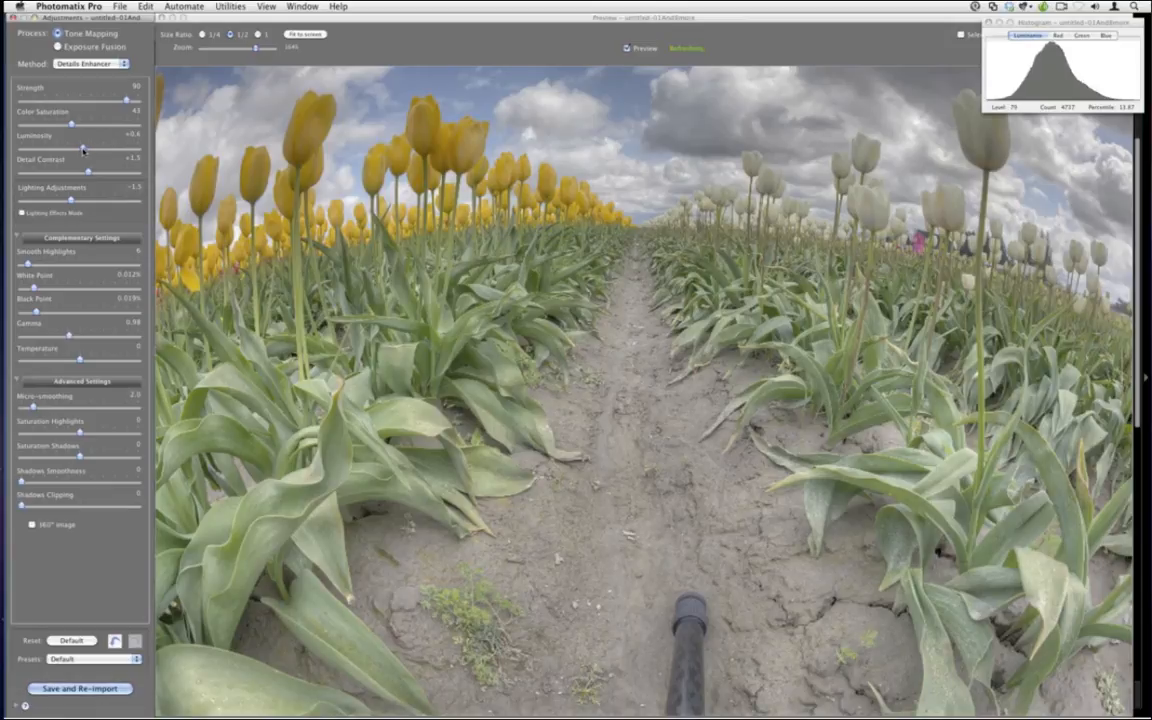
pyautogui.moveTo(82, 149); pyautogui.dragTo(96, 173)
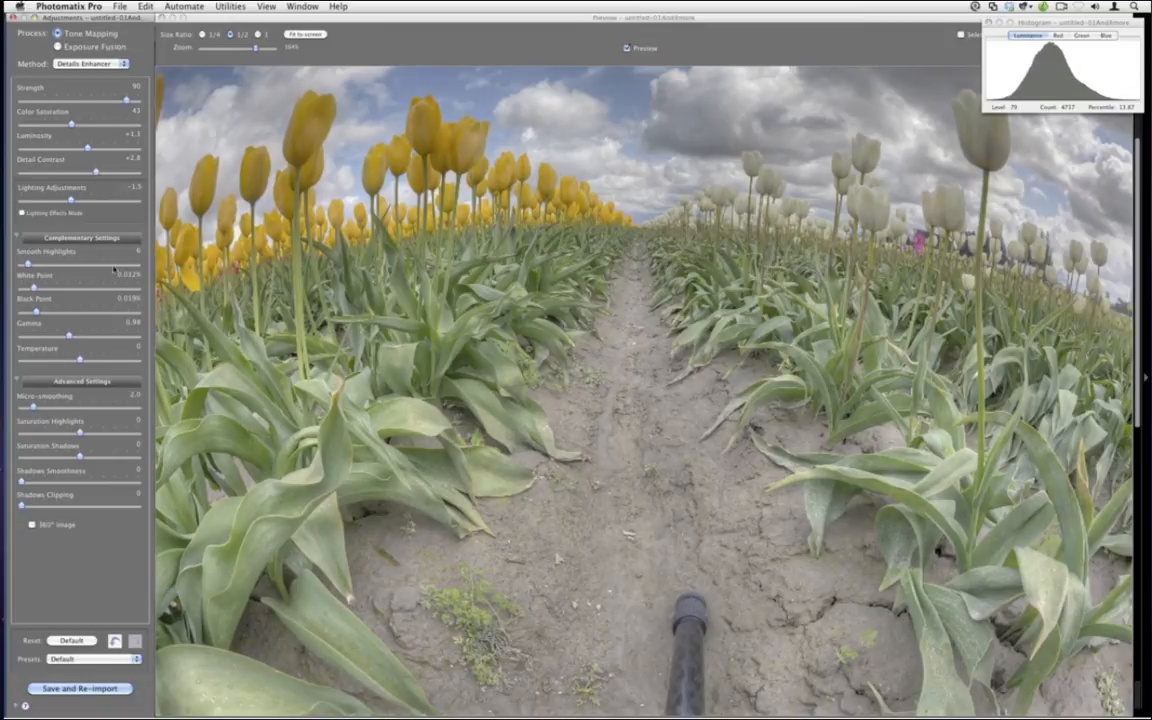
pyautogui.click(119, 688)
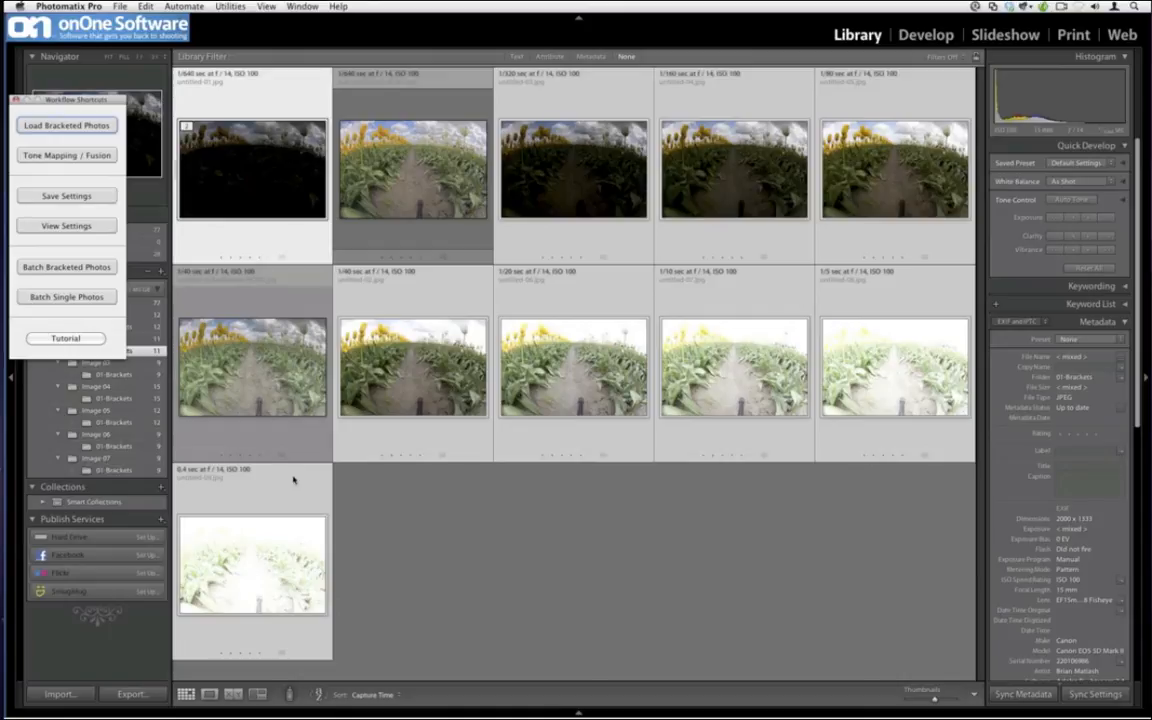
# Switch to Lightroom and compare the HDR Express and Photomatix tulip versions side by side with the lights out.
pyautogui.click(428, 207)
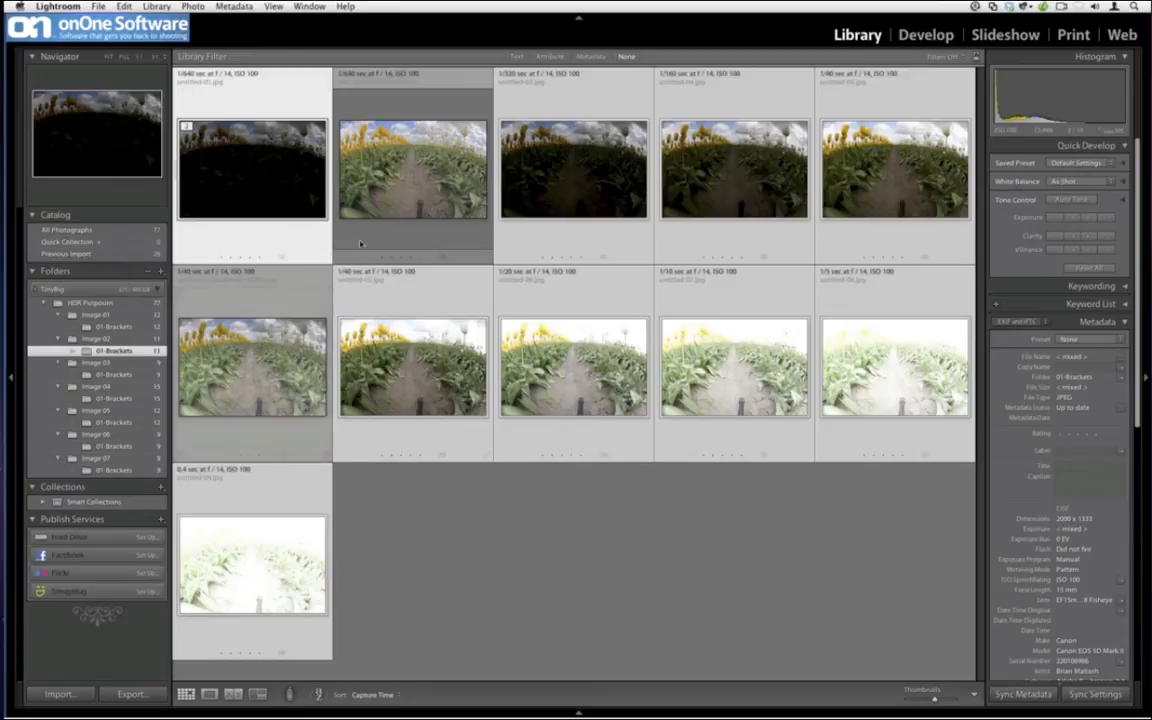
pyautogui.click(429, 165)
pyautogui.keyDown('super'); pyautogui.click(229, 362); pyautogui.keyUp('super')
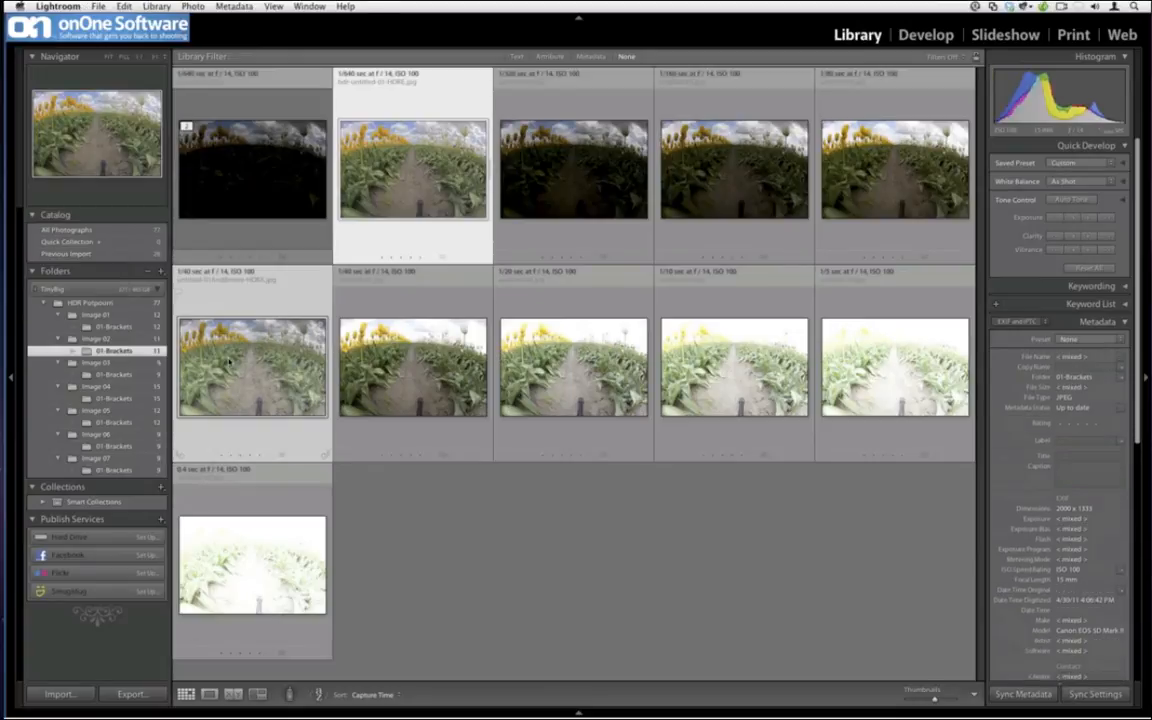
pyautogui.press('c')
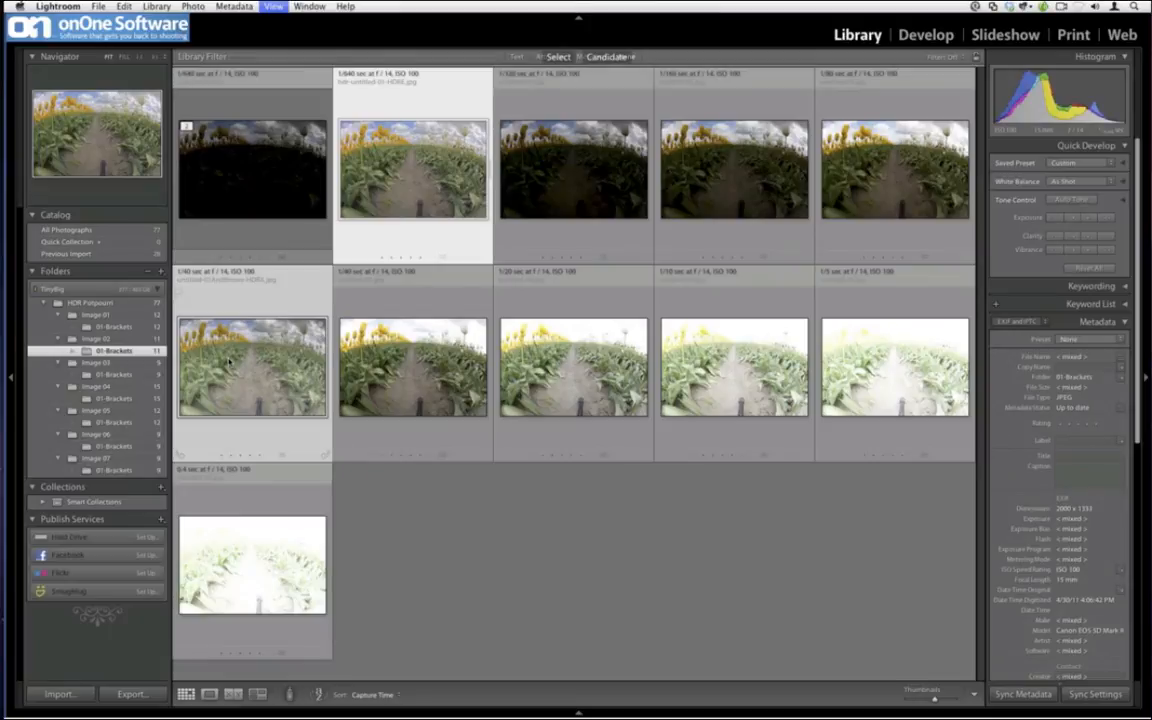
pyautogui.press('l')
pyautogui.press('l')
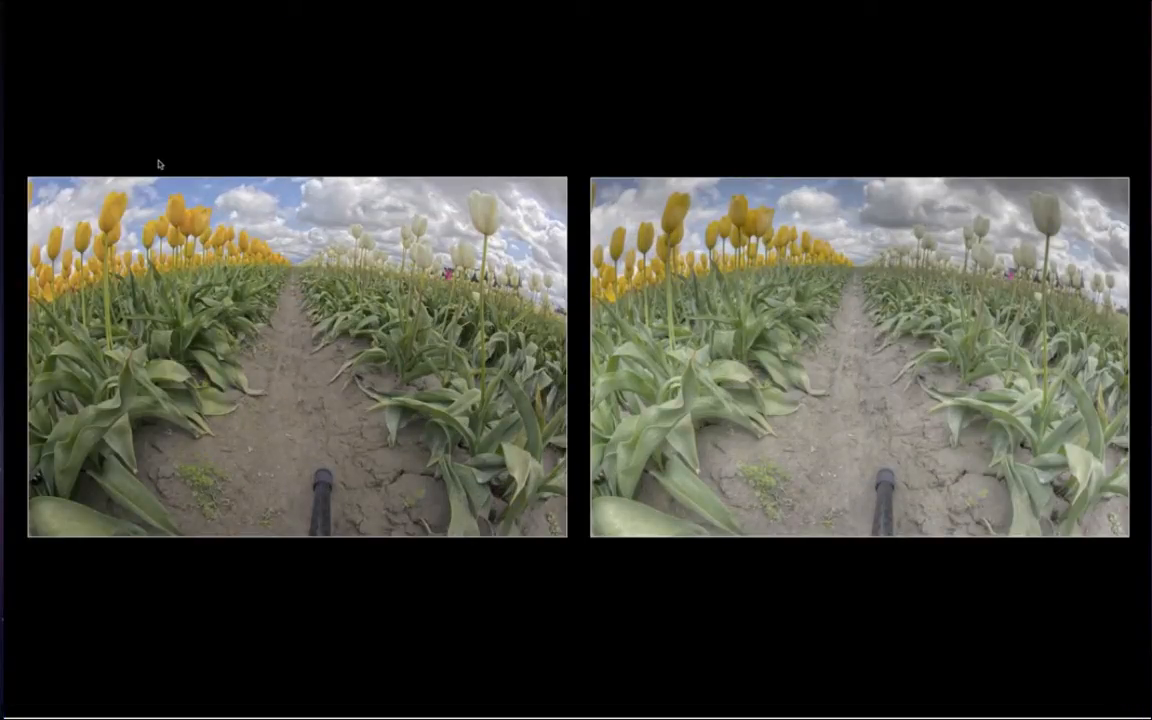
# View the HDR Express version alone, and return to the thumbnail grid with lights and panels restored.
pyautogui.press('e')
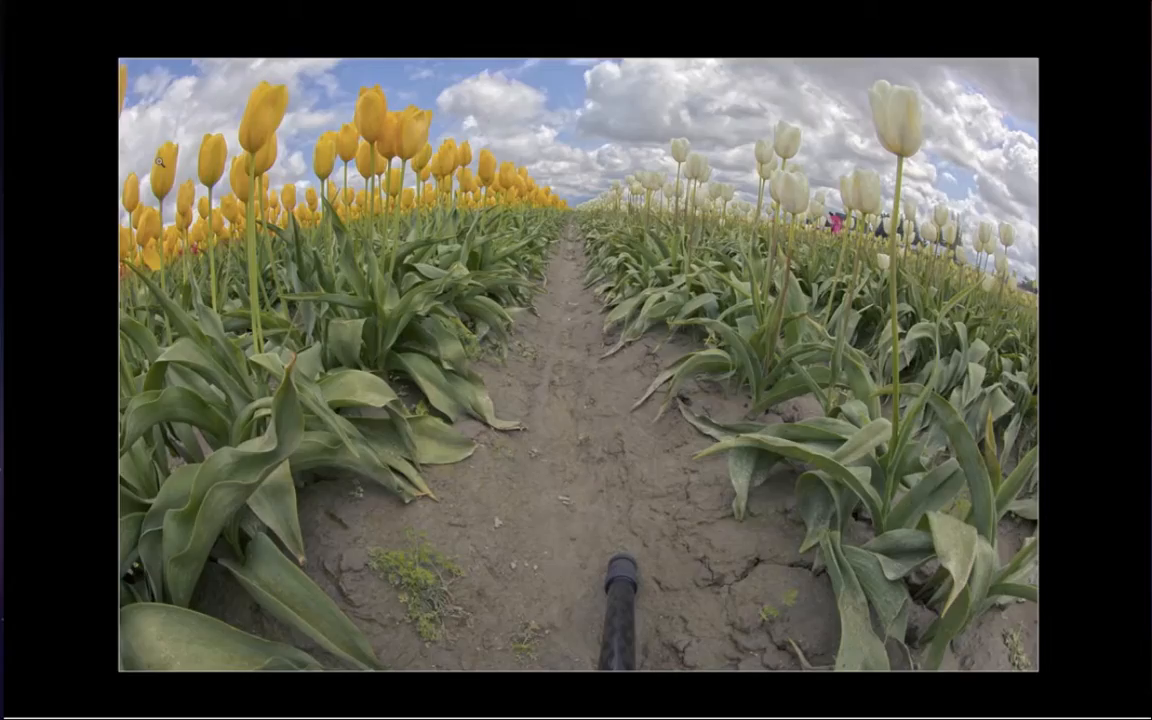
pyautogui.press('l')
pyautogui.press('Tab')
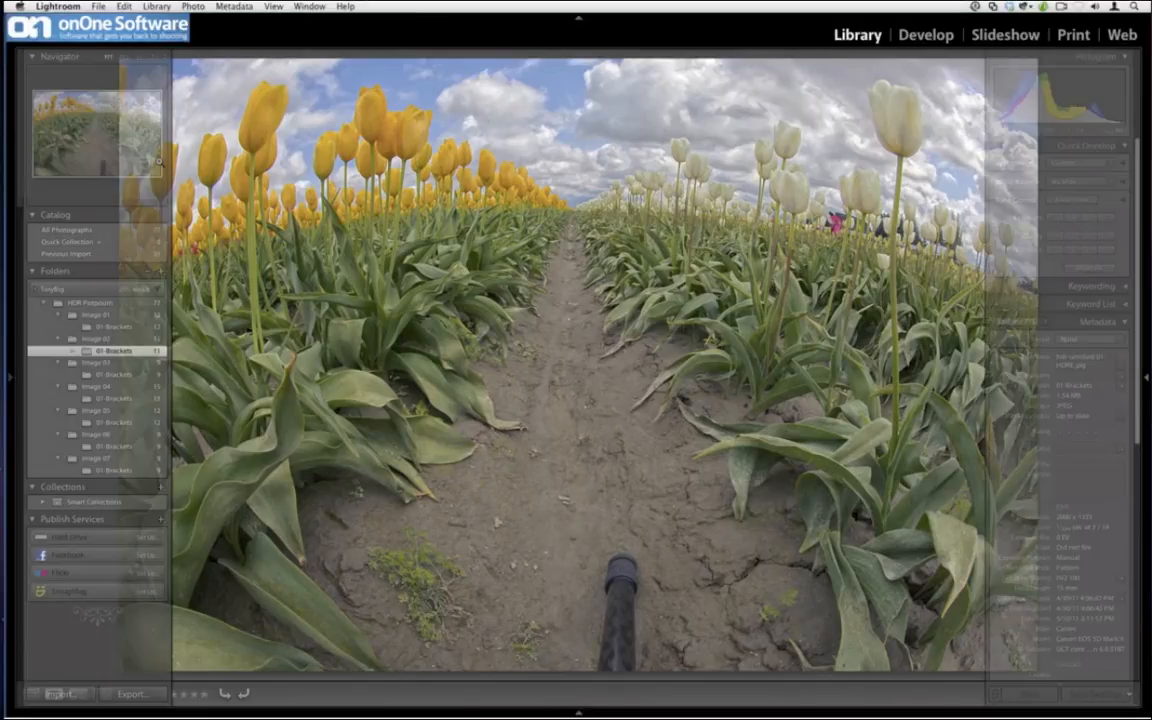
pyautogui.press('g')
# Compare both tulip HDR versions with panels hidden and lights out, and magnify the yellow tulips in each.
pyautogui.keyDown('super'); pyautogui.click(256, 378); pyautogui.keyUp('super')
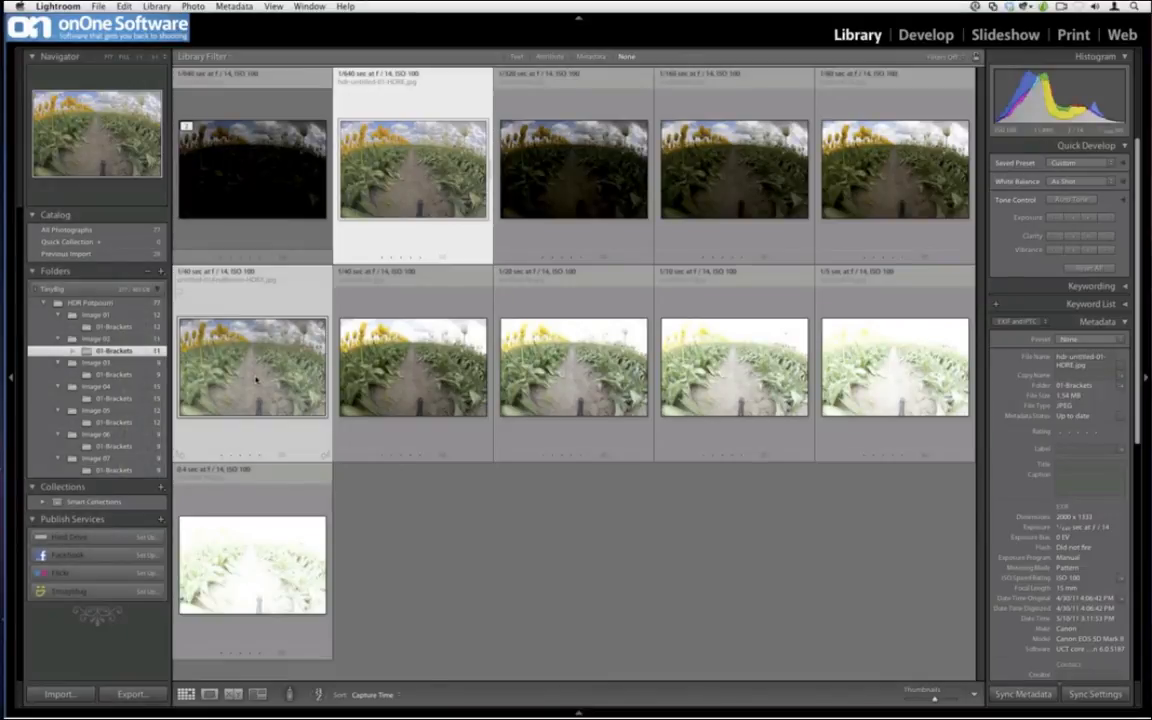
pyautogui.press('c')
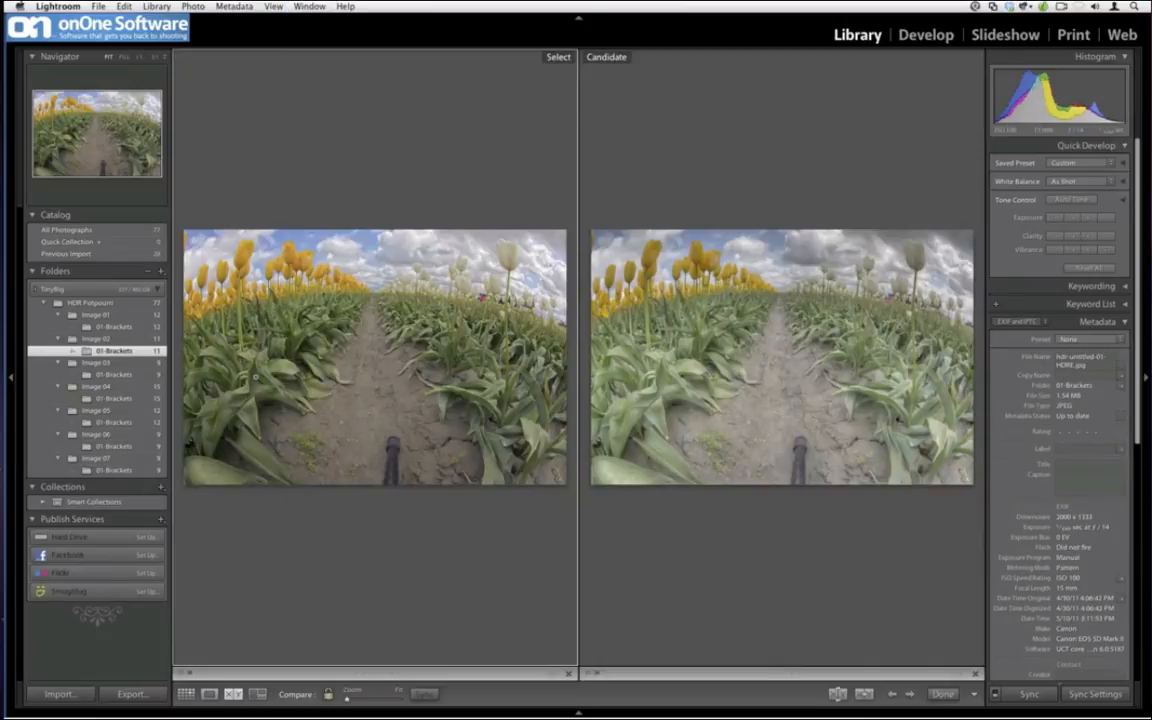
pyautogui.press('Tab')
pyautogui.press('l')
pyautogui.press('l')
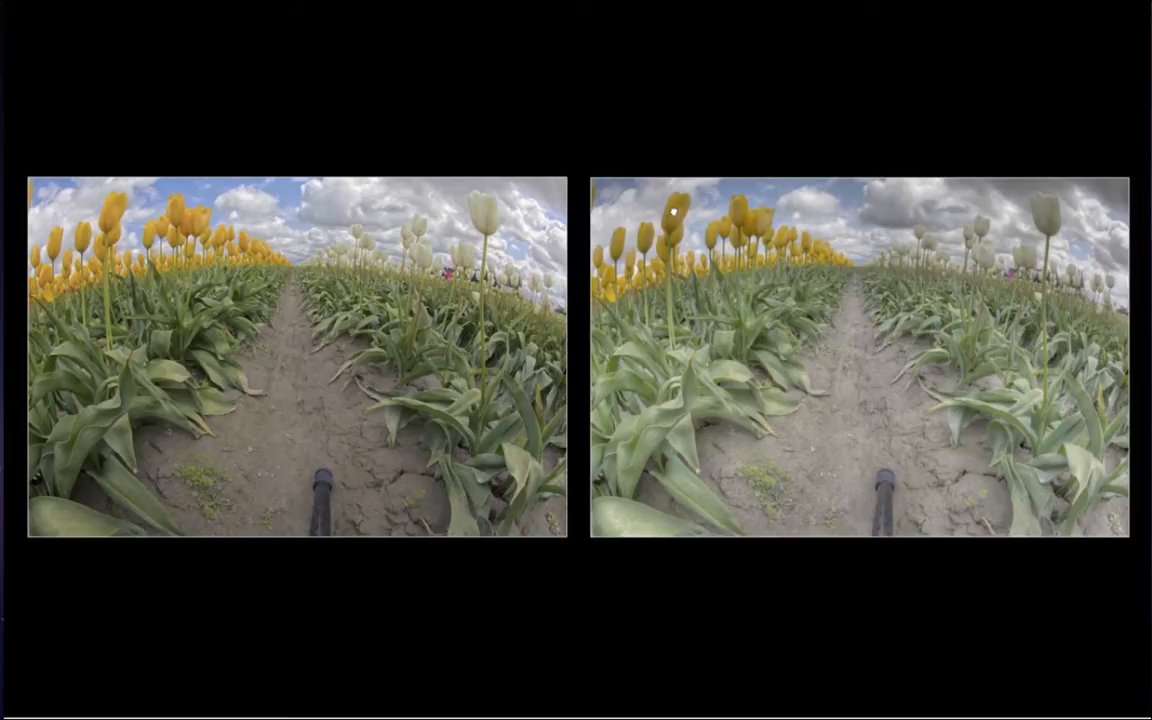
pyautogui.click(673, 211)
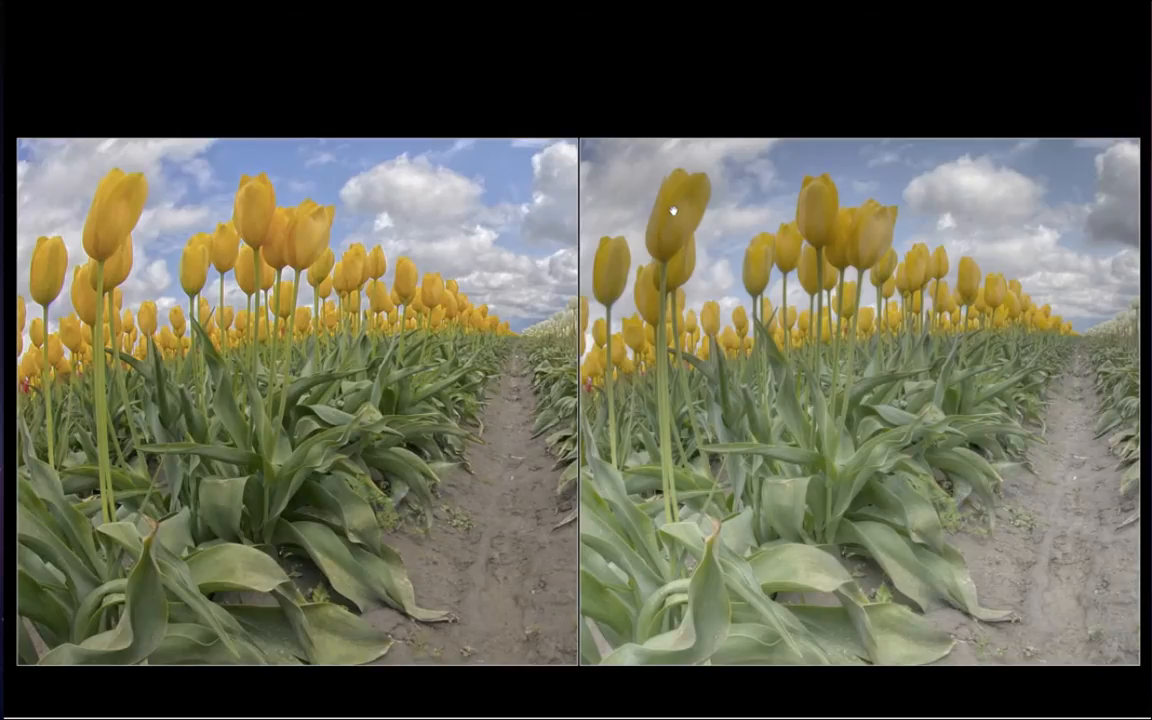
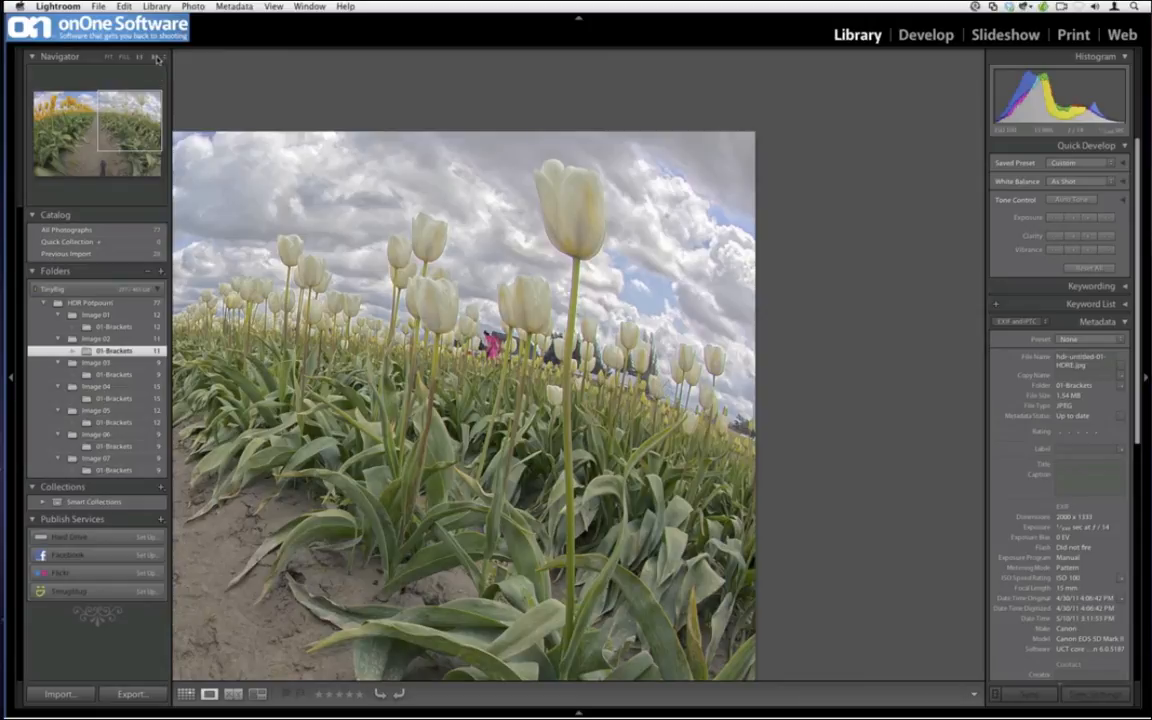
# Magnify the white tulips in the HDR Express version and examine the petals, stems and surrounding clouds.
pyautogui.click(156, 58)
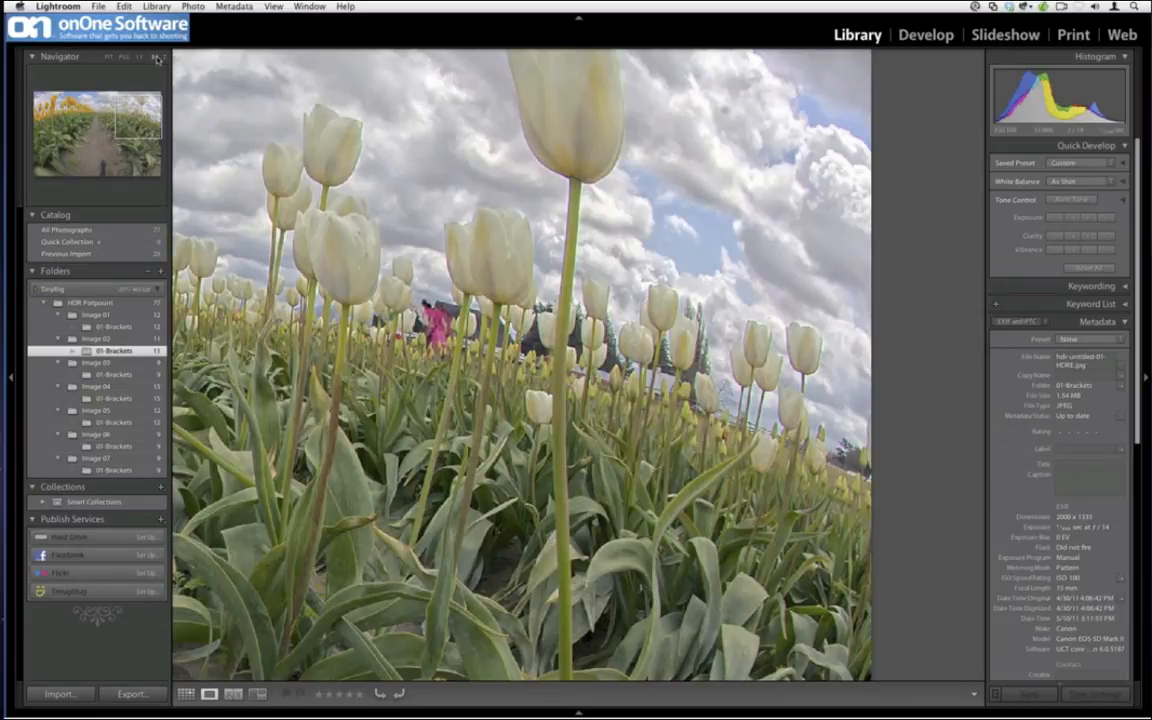
pyautogui.click(157, 59)
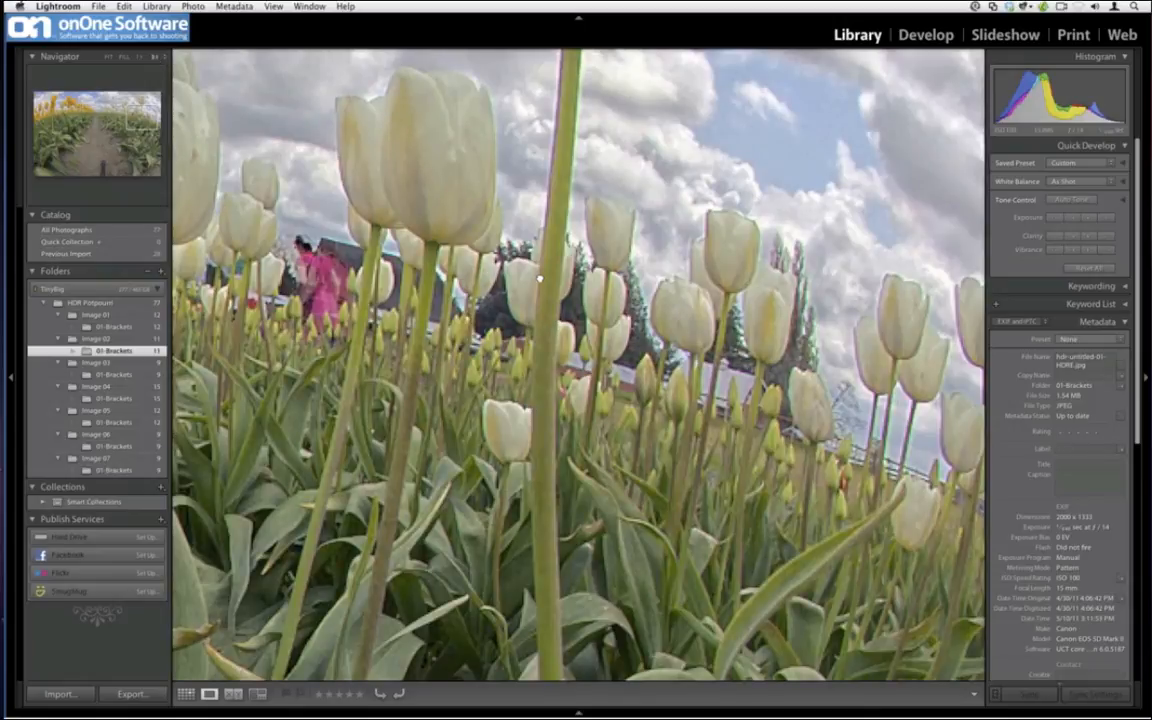
pyautogui.moveTo(540, 279); pyautogui.dragTo(503, 377)
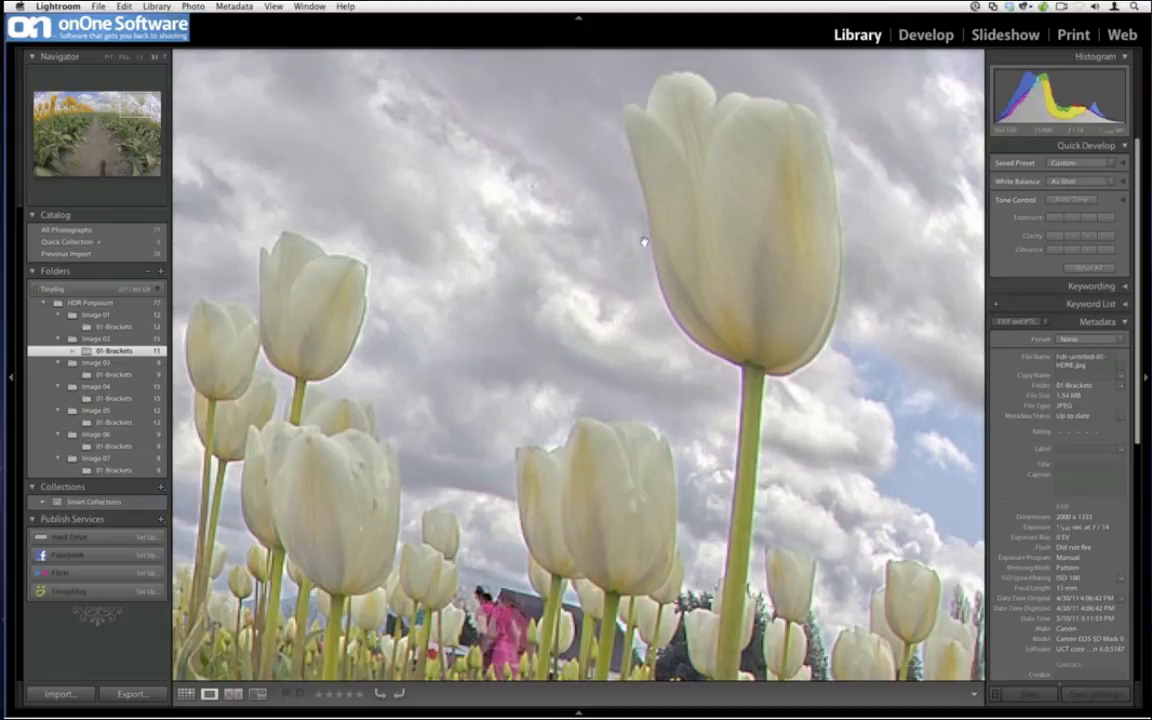
# View the dark window photo in the Image 05 brackets, and return to the HDR Express version in Image 02.
pyautogui.click(151, 426)
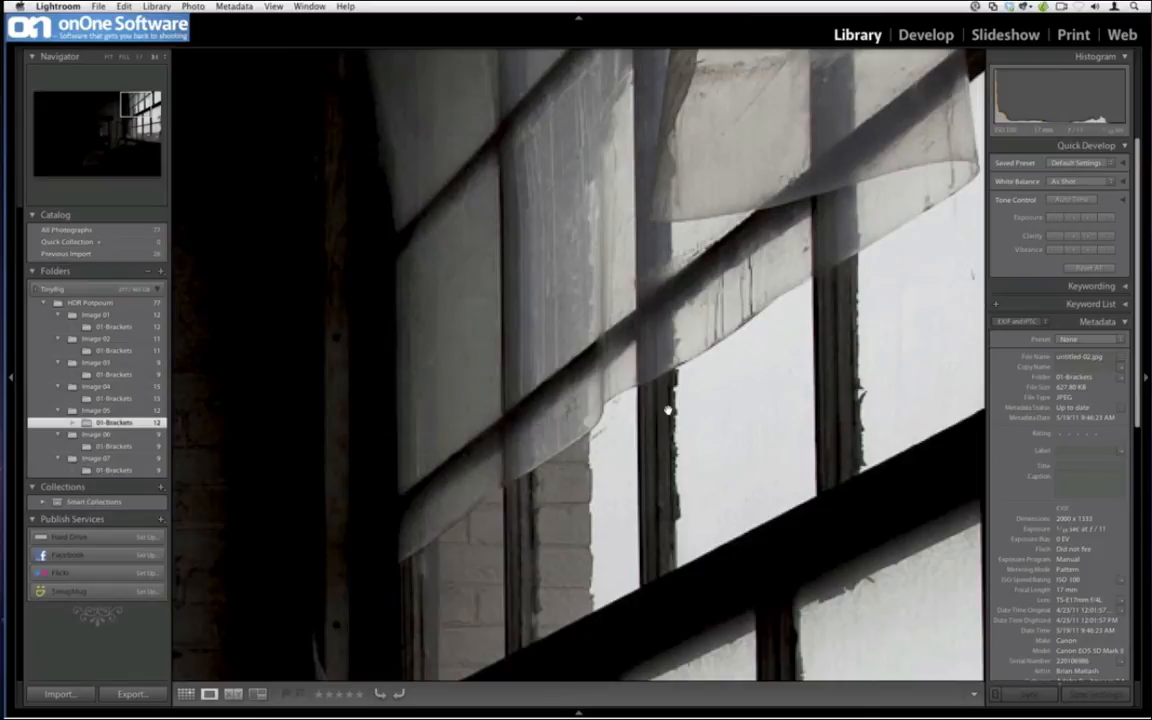
pyautogui.click(135, 350)
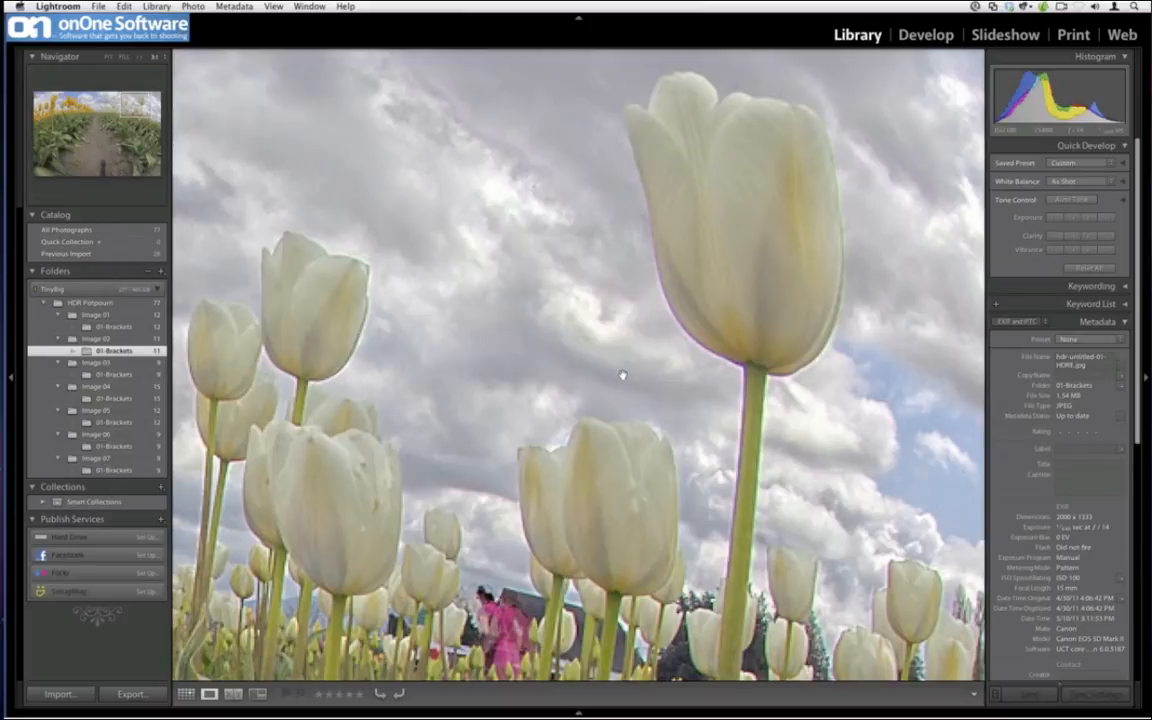
pyautogui.press('Right')
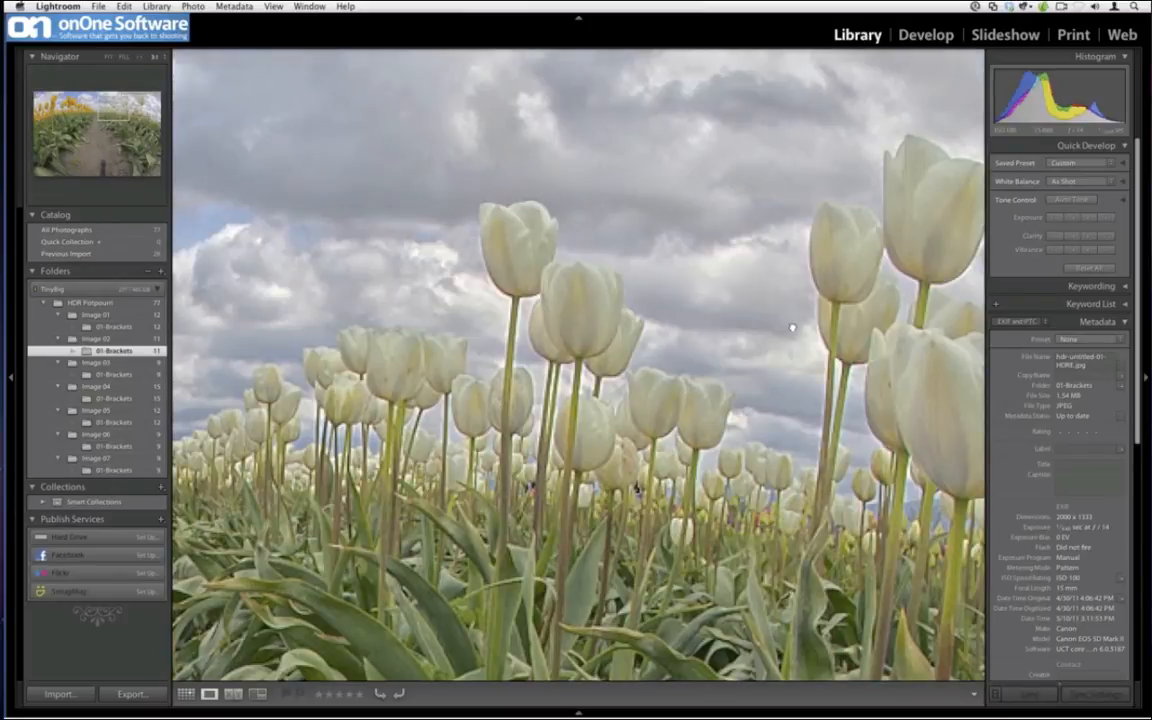
# Inspect the tall white tulip against the clouds at high and full-image zoom, checking its edges for fringing.
pyautogui.click(784, 205)
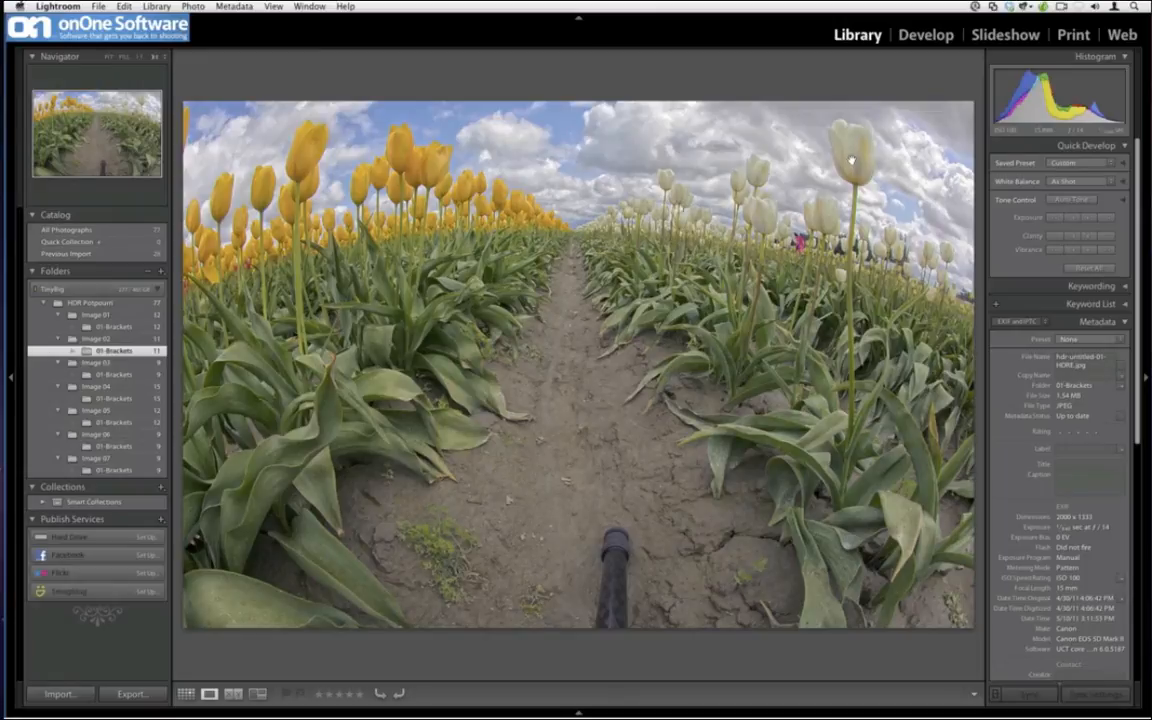
pyautogui.click(851, 160)
pyautogui.moveTo(801, 254); pyautogui.dragTo(770, 312)
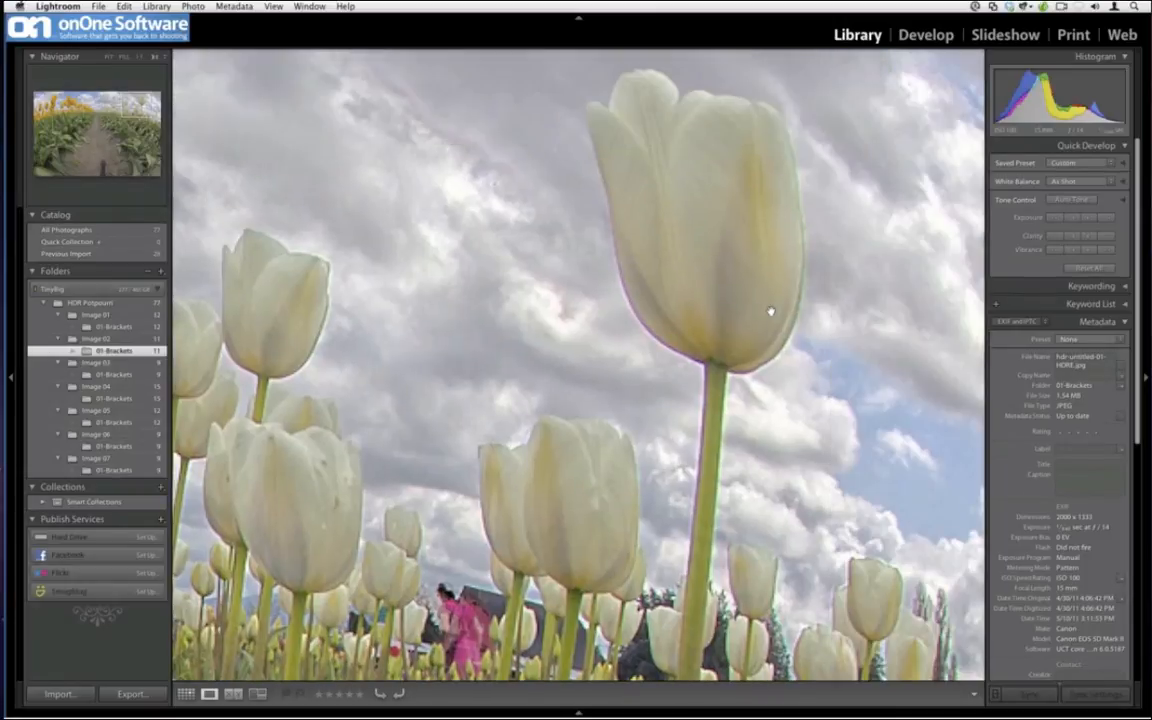
pyautogui.click(771, 312)
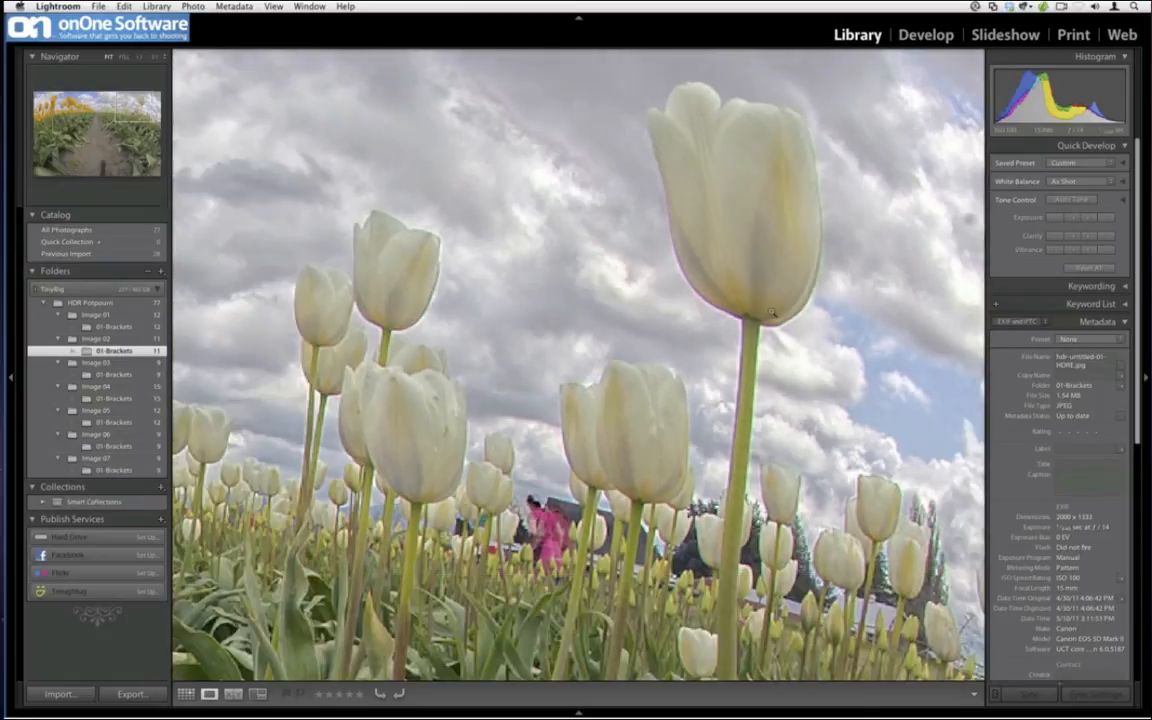
pyautogui.click(771, 312)
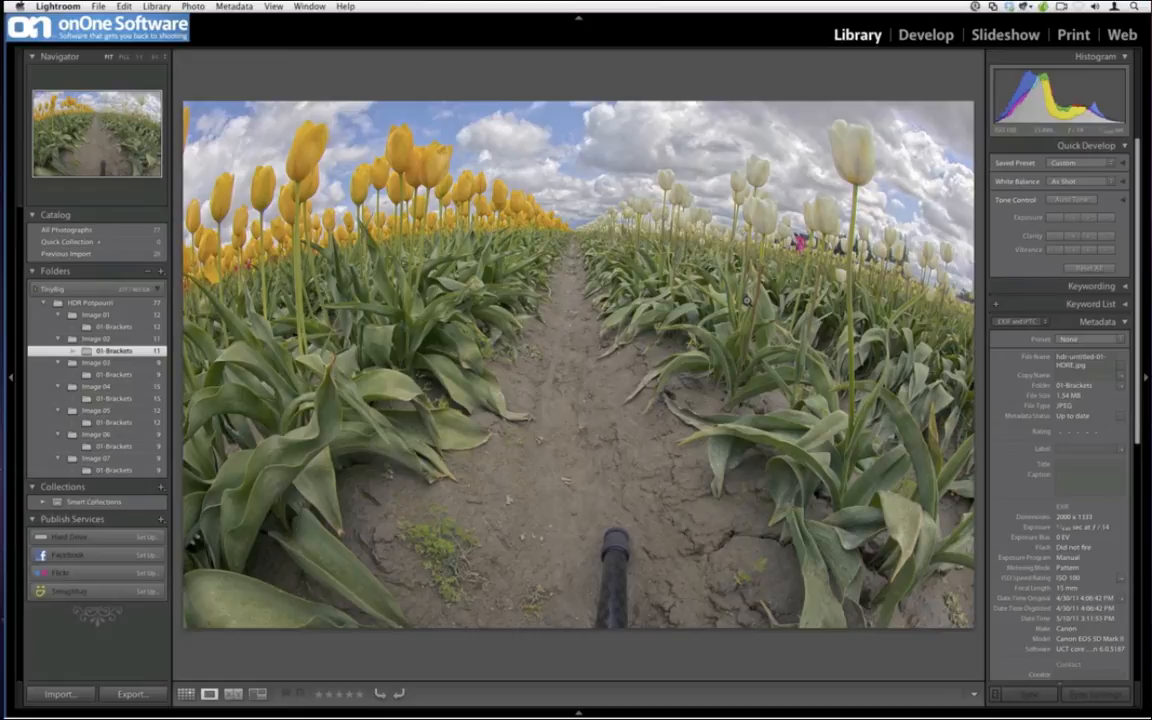
pyautogui.press('g')
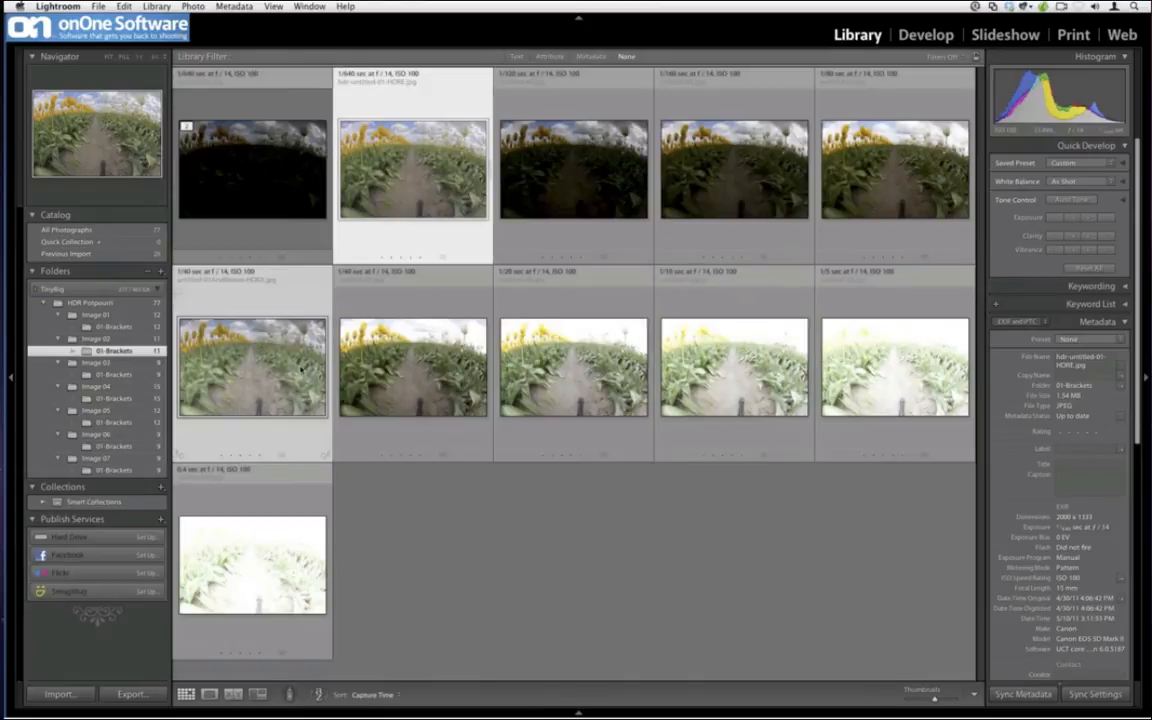
pyautogui.press('c')
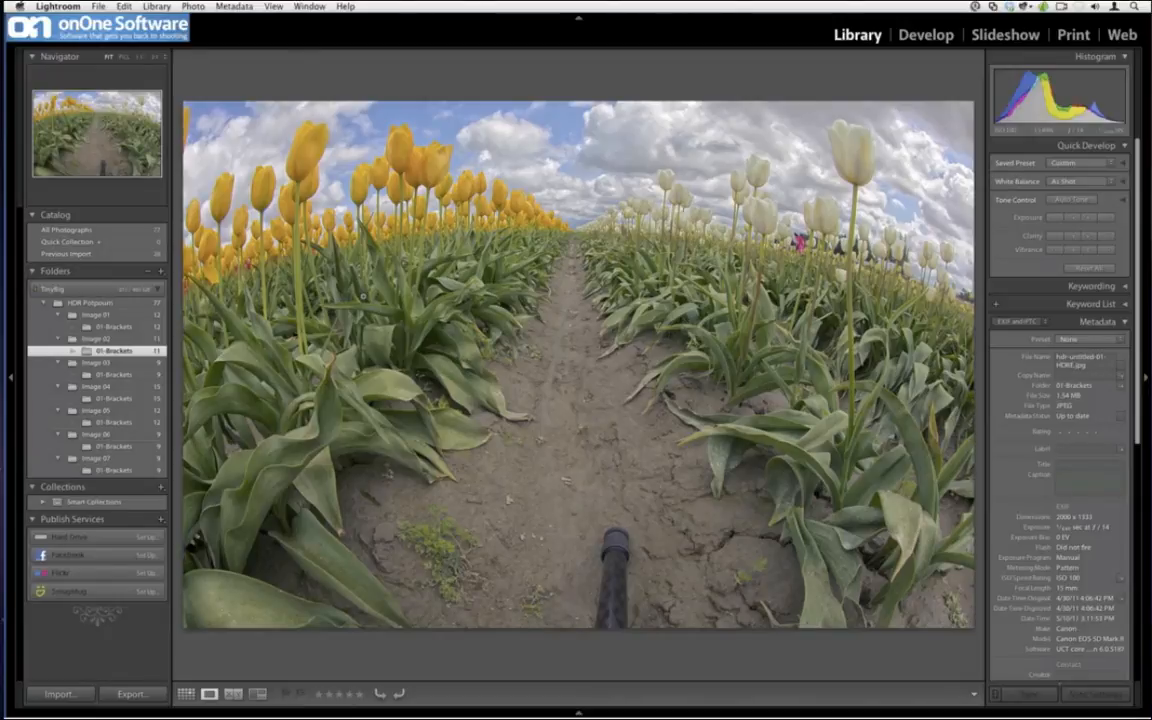
# Open the HDR Express tulip image in Photoshop for editing, and return to Lightroom.
pyautogui.press('super+e')
pyautogui.click(662, 306)
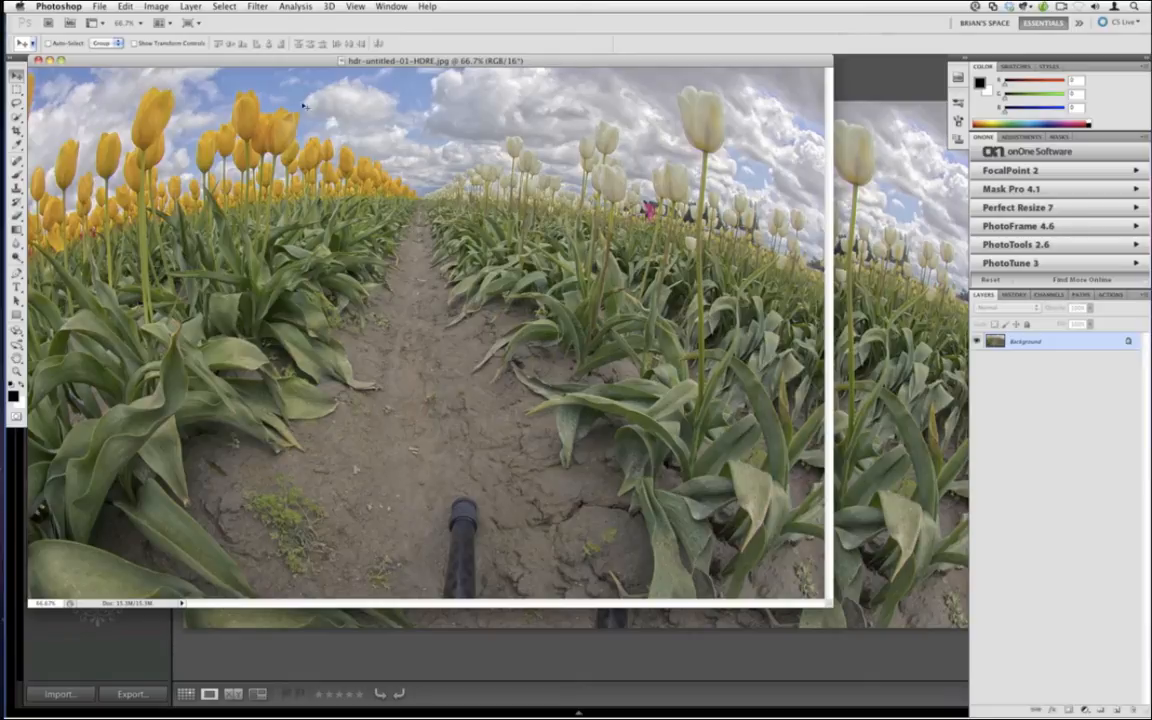
pyautogui.click(134, 620)
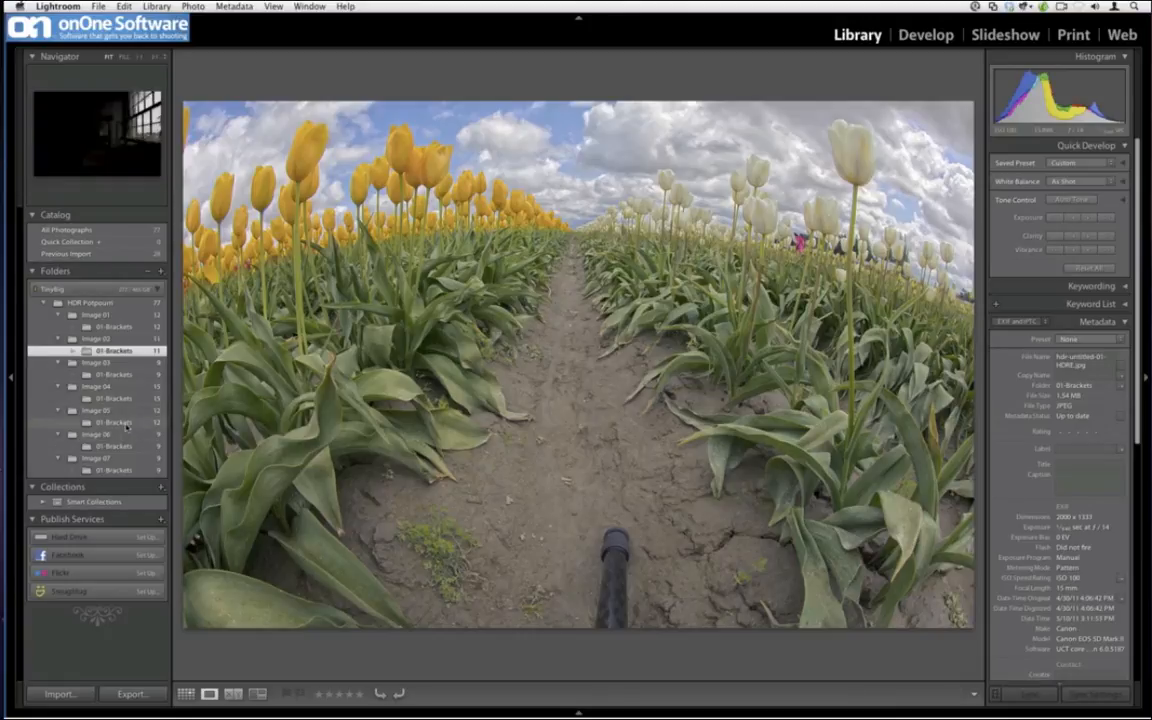
# Open the Image 05 brackets, view the 1/15 sec window exposure enlarged, and return to the grid.
pyautogui.click(127, 425)
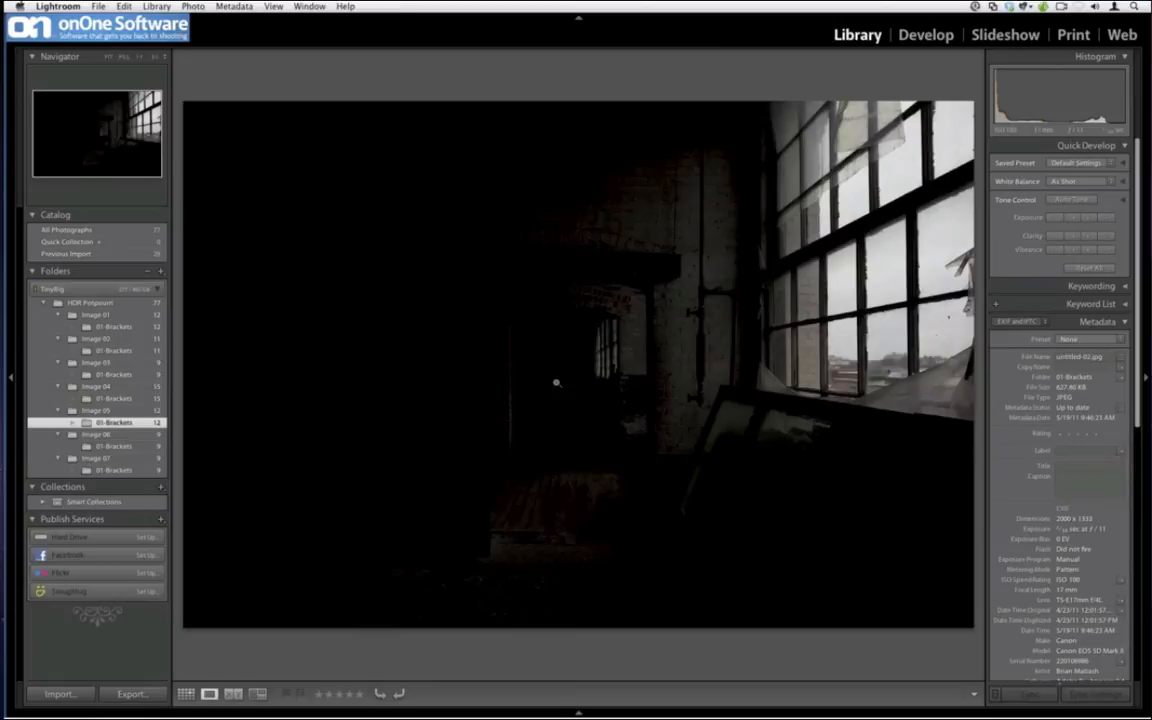
pyautogui.press('g')
pyautogui.doubleClick(759, 206)
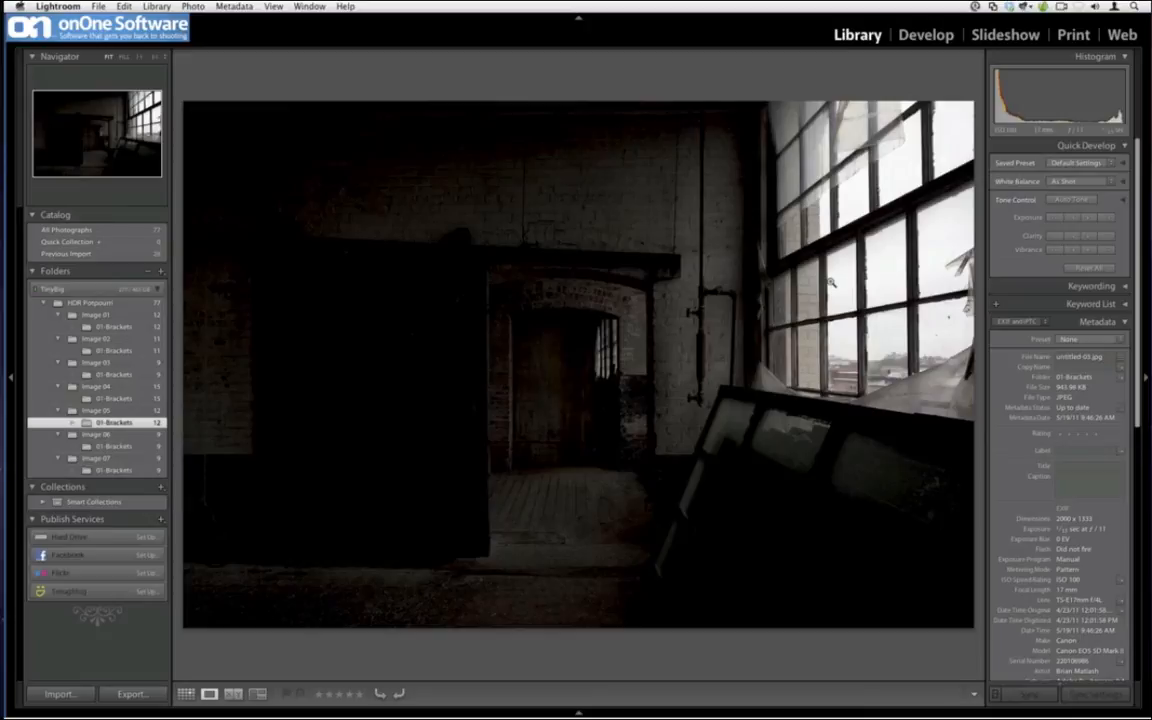
pyautogui.press('g')
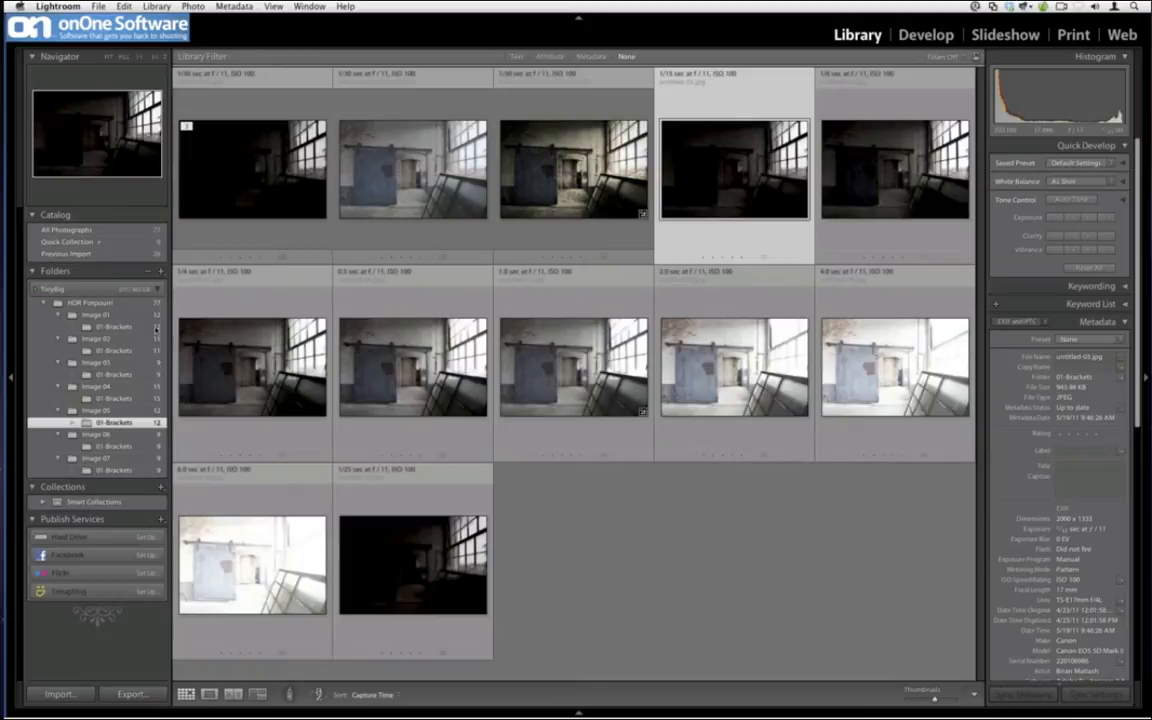
# Select the Image 02 photos from the HDR Express version through the Photomatix version, and bring up the plug-in extras.
pyautogui.click(144, 351)
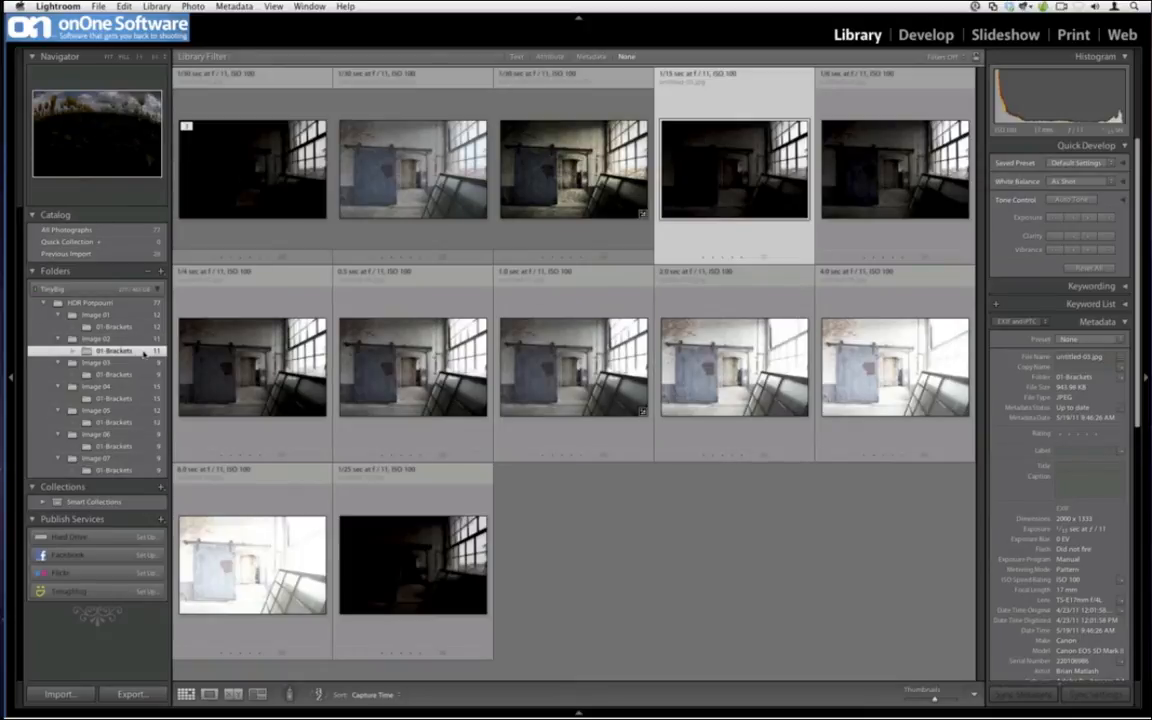
pyautogui.click(411, 202)
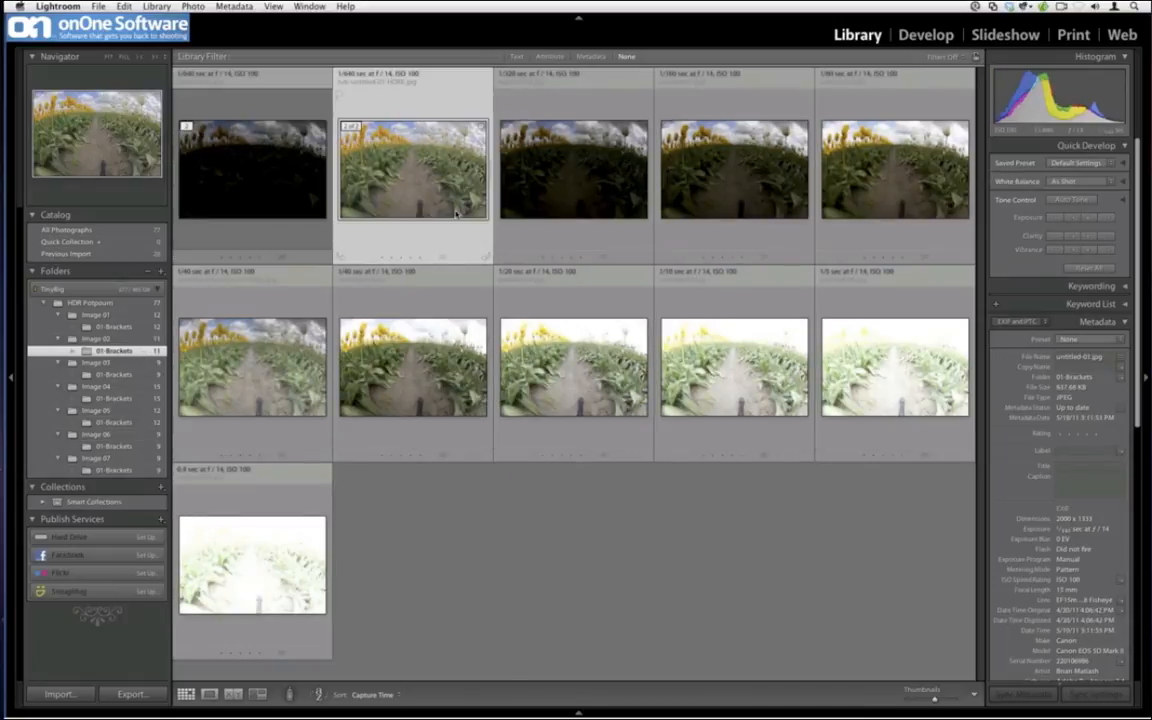
pyautogui.keyDown('shift'); pyautogui.click(258, 372); pyautogui.keyUp('shift')
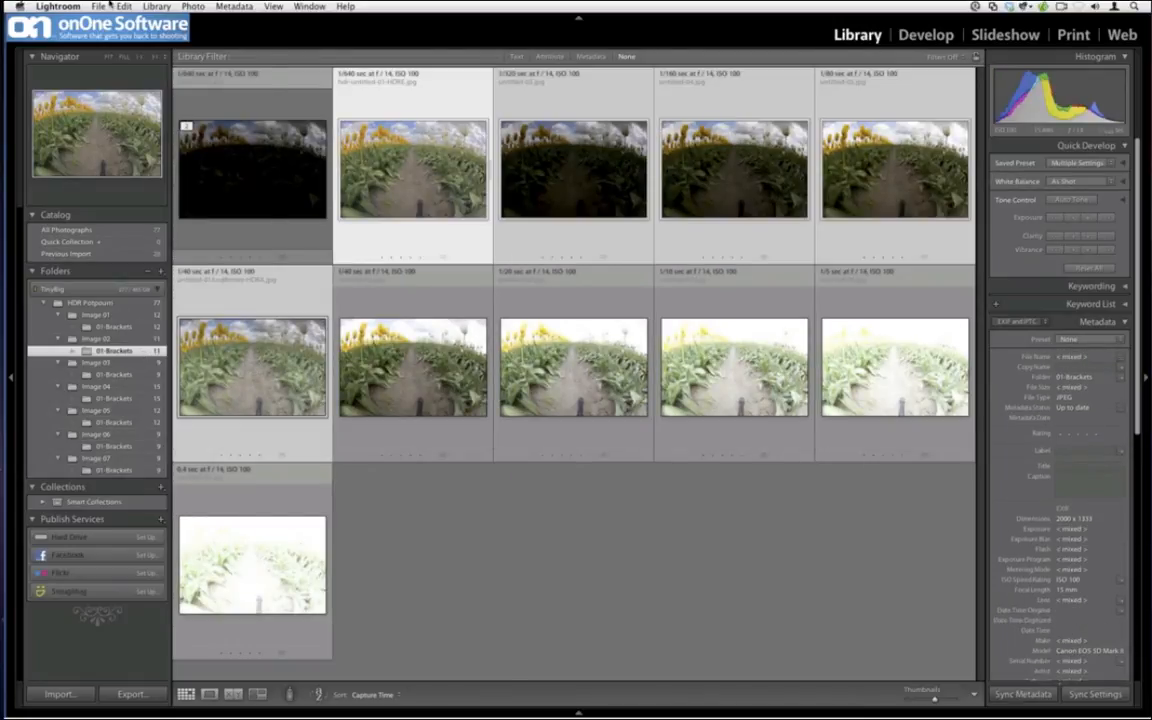
pyautogui.click(110, 6)
pyautogui.moveTo(185, 204)
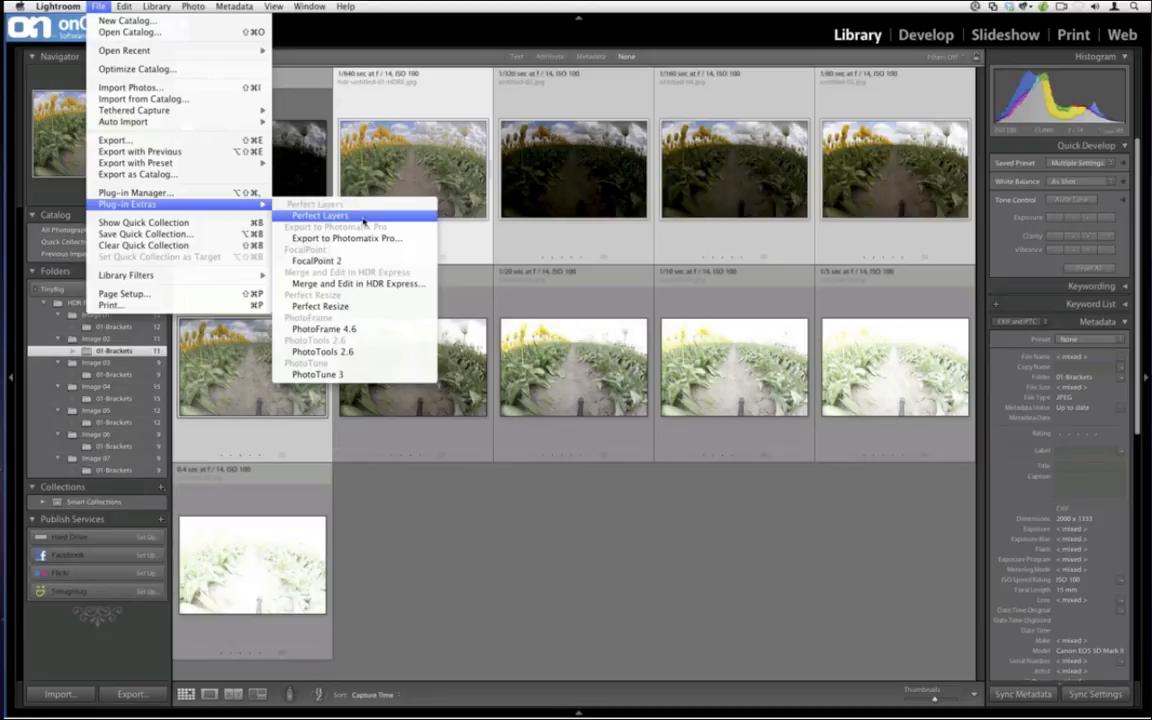
pyautogui.click(362, 216)
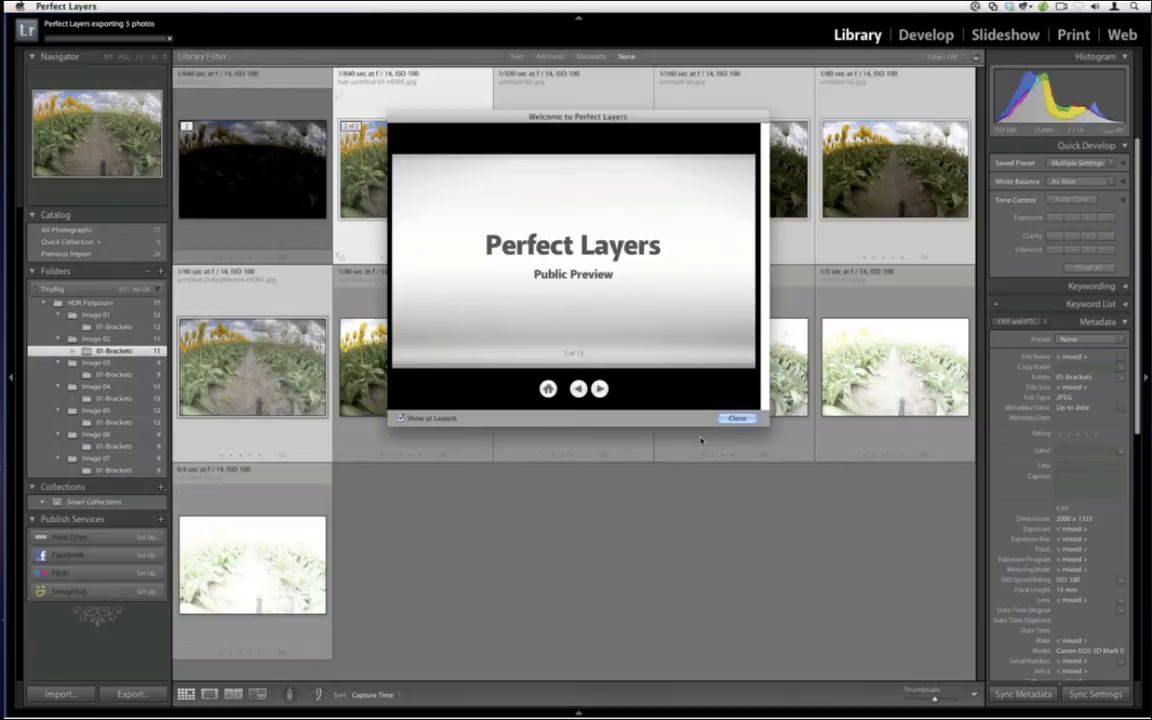
pyautogui.click(729, 420)
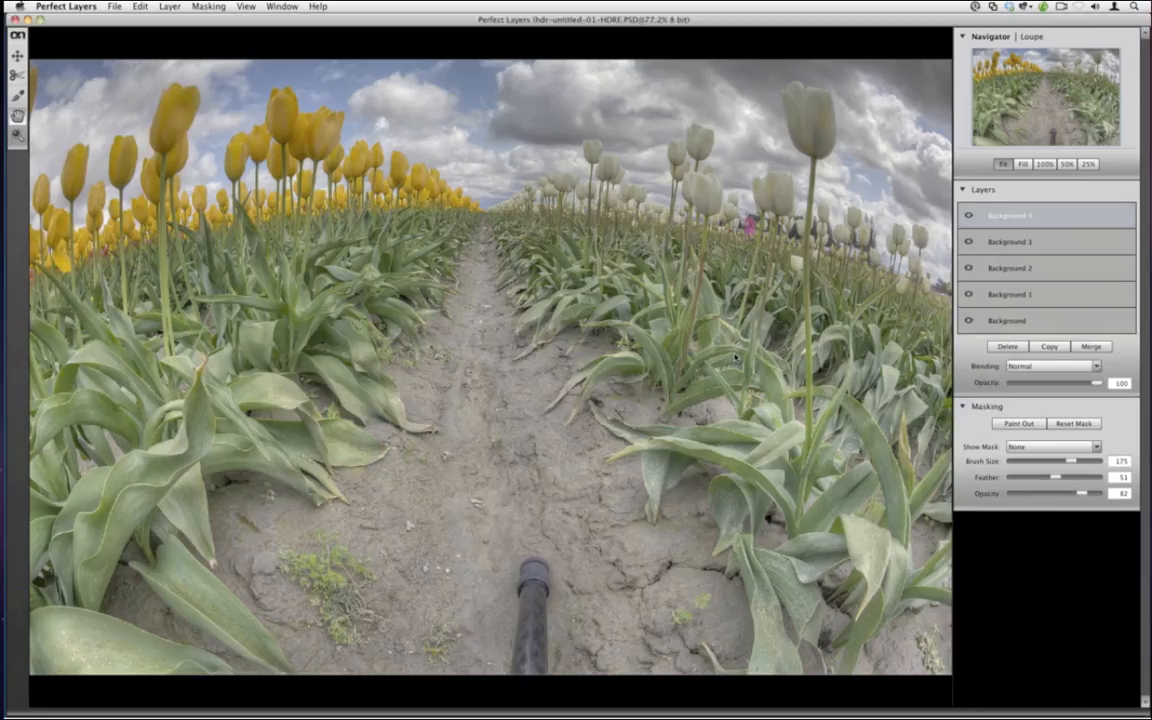
pyautogui.click(14, 19)
pyautogui.click(574, 376)
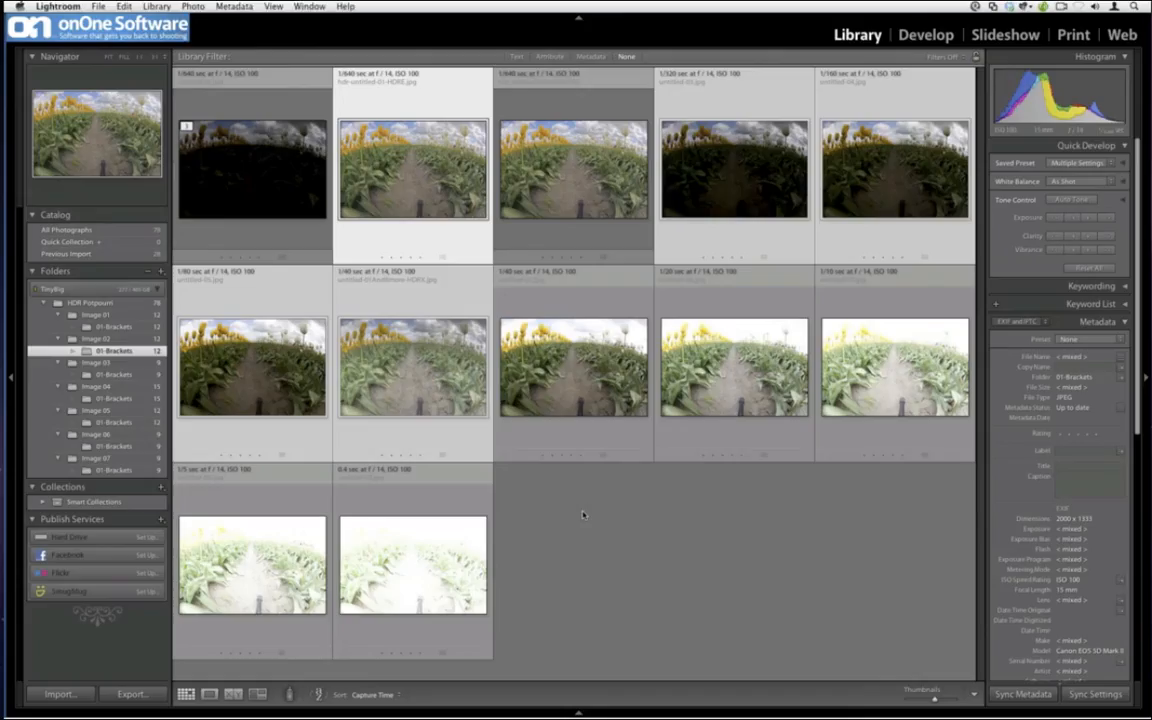
# Select only hdr-untitled-01-HDRE.jpg and the 1/40 sec HDR version of the tulip path, and send both to Perfect Layers.
pyautogui.click(468, 170)
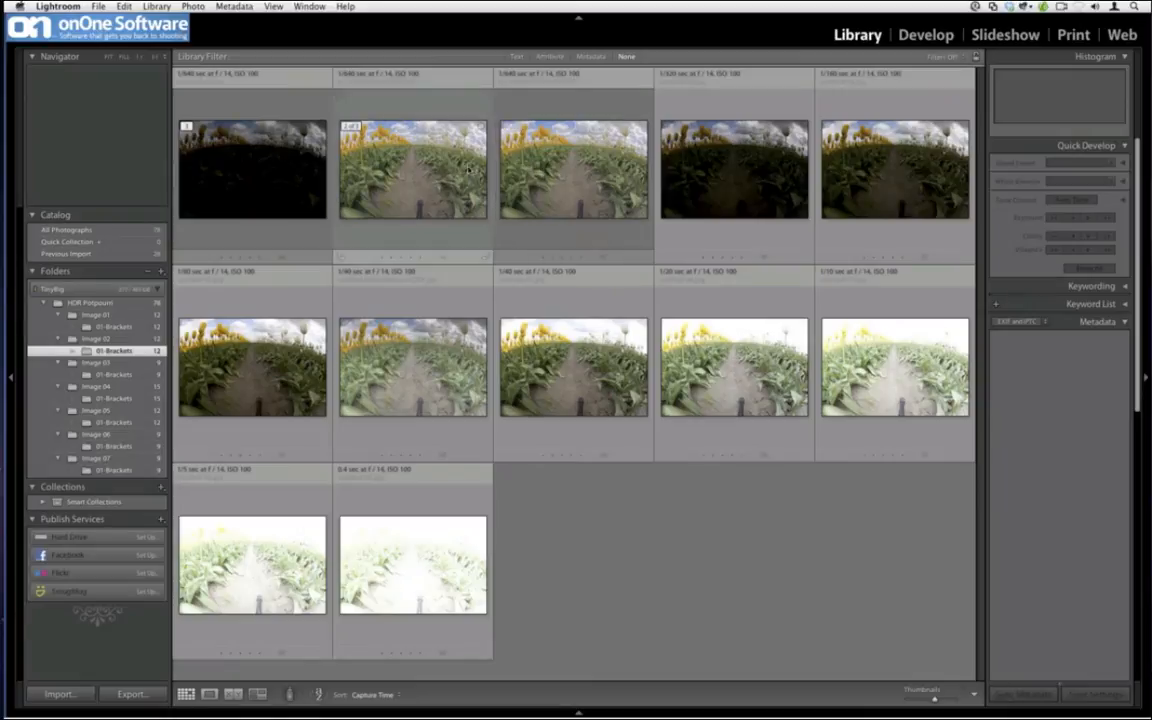
pyautogui.click(700, 188)
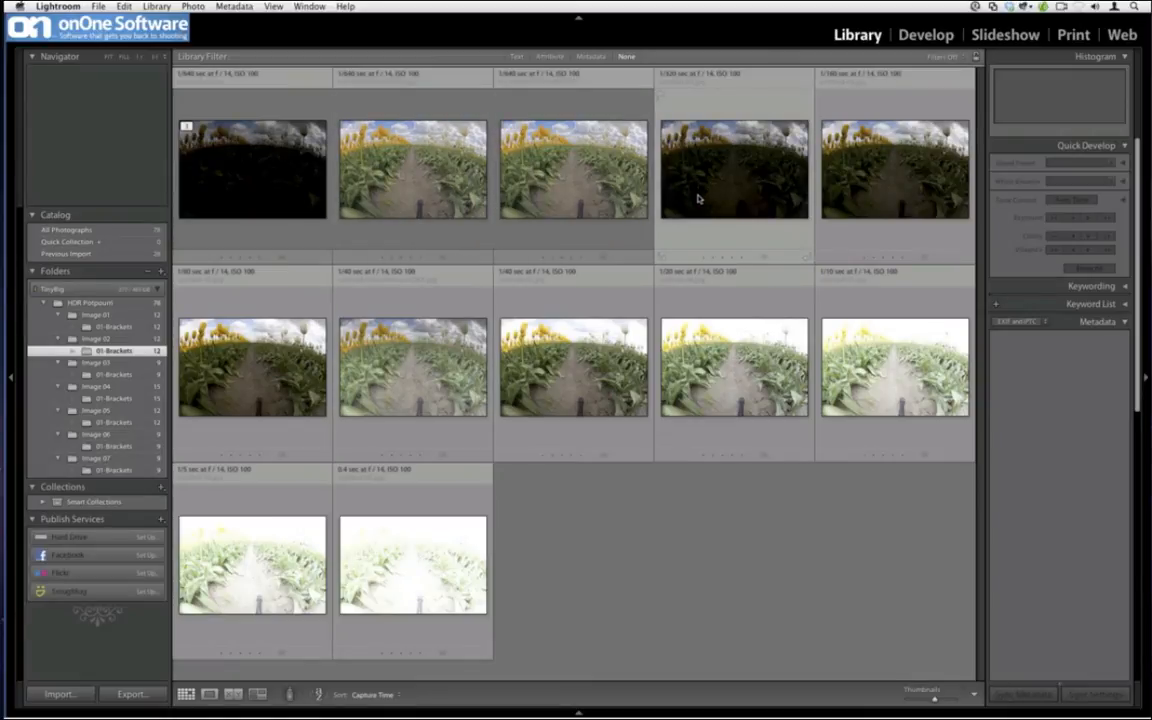
pyautogui.click(103, 340)
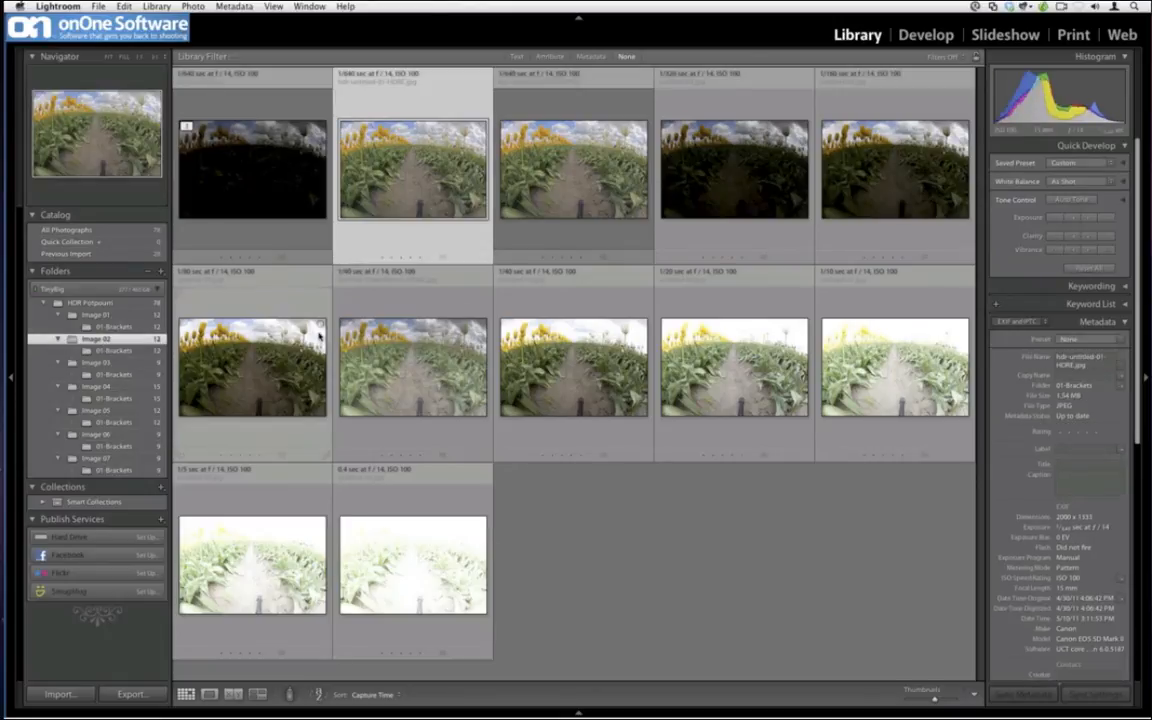
pyautogui.keyDown('super'); pyautogui.click(404, 363); pyautogui.keyUp('super')
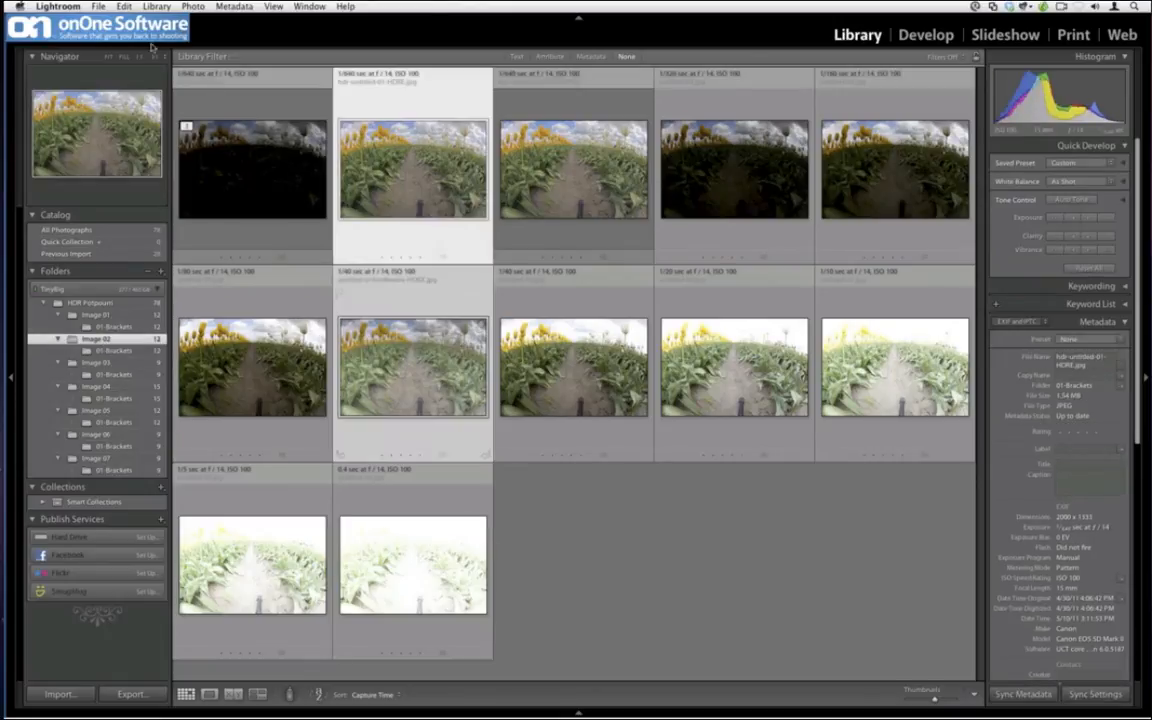
pyautogui.click(98, 6)
pyautogui.moveTo(240, 204)
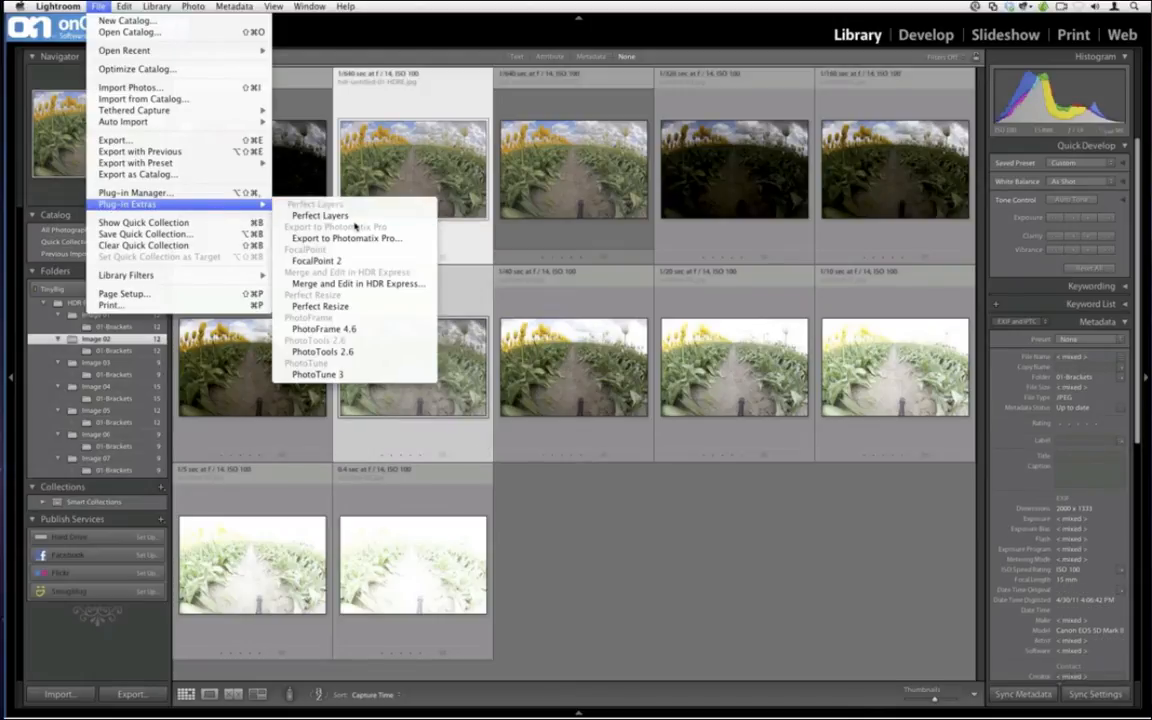
pyautogui.click(340, 216)
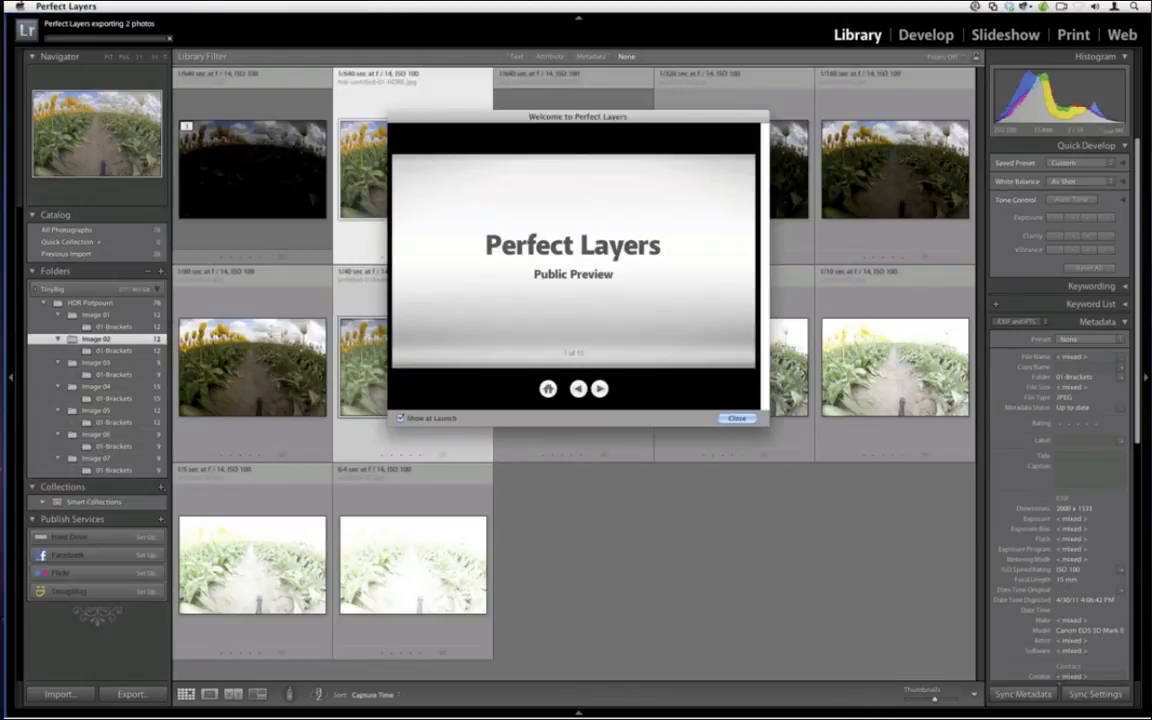
pyautogui.click(735, 418)
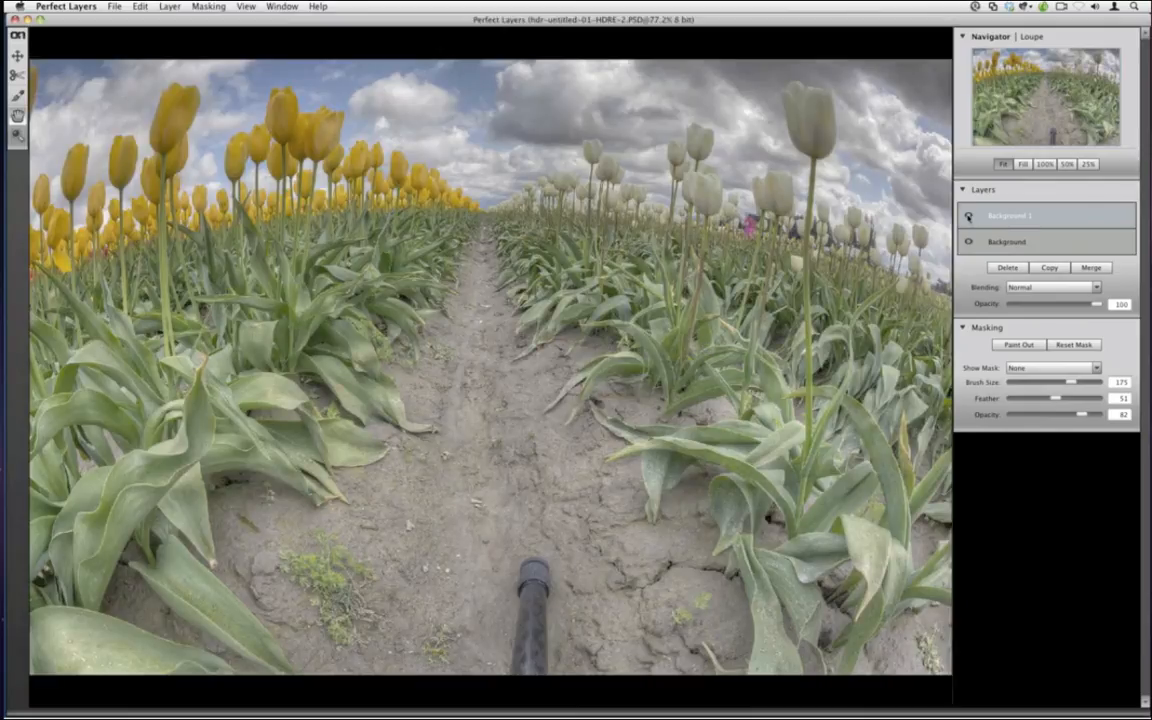
# Rename the lower layer HDR Express and the upper layer PMX, and move PMX beneath HDR Express.
pyautogui.click(968, 216)
pyautogui.doubleClick(1004, 242)
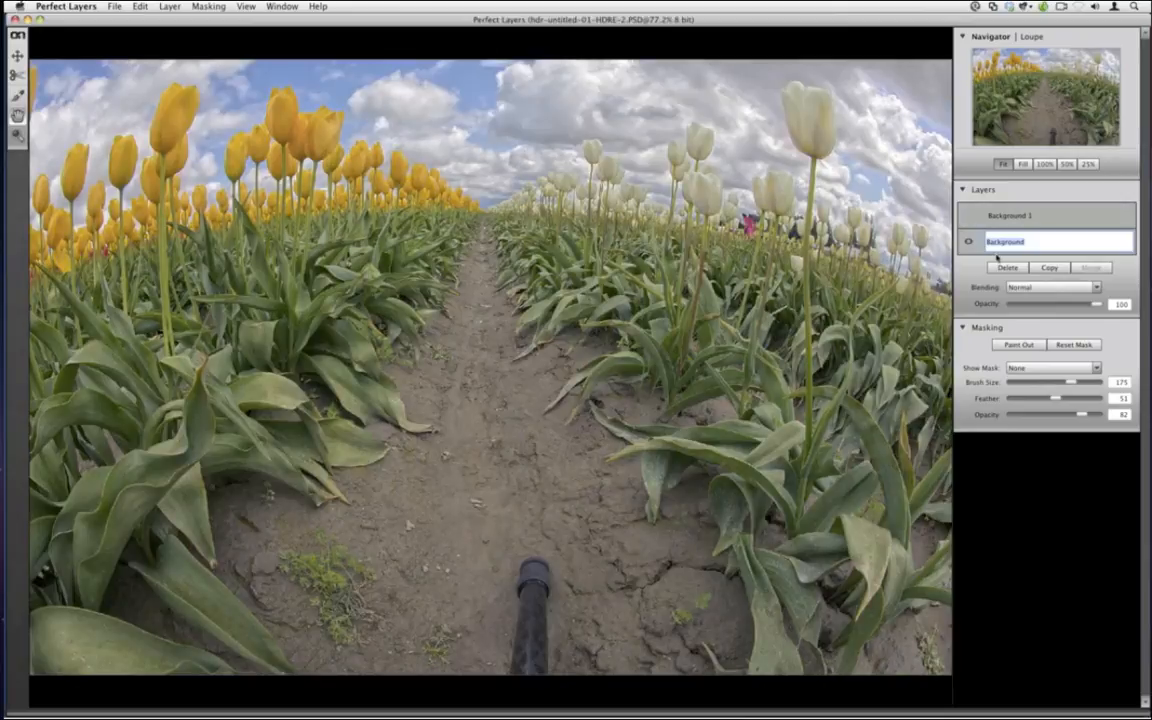
pyautogui.write('HDR Express')
pyautogui.click(968, 219)
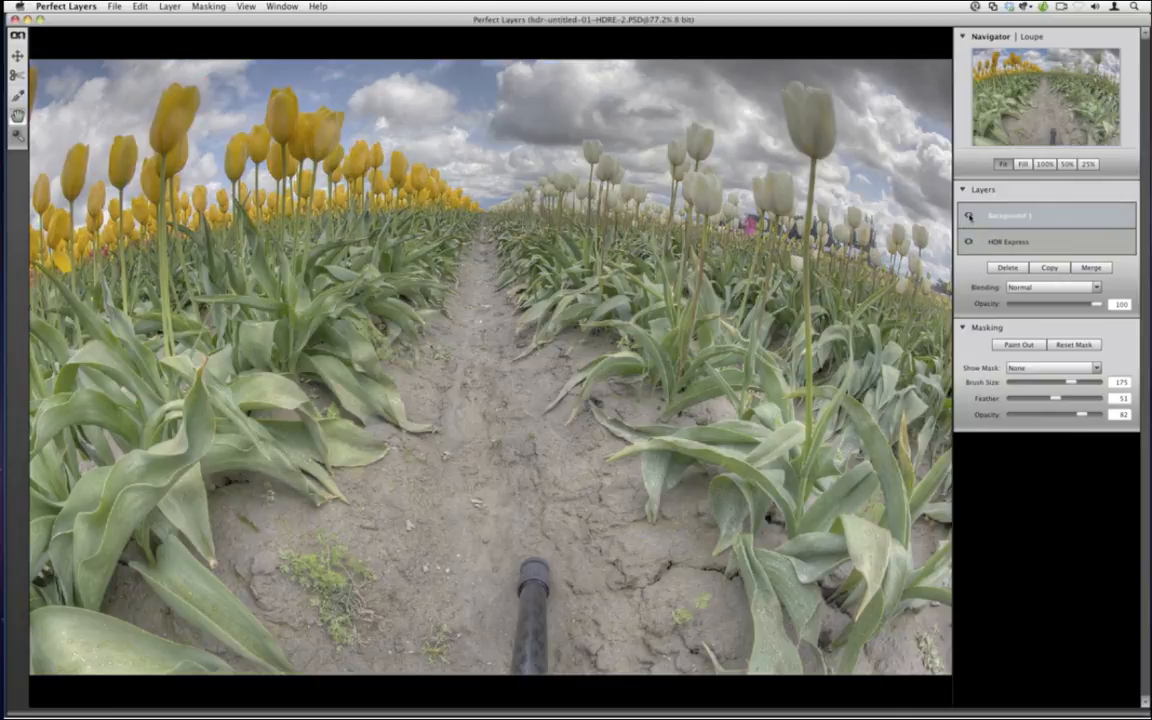
pyautogui.doubleClick(1005, 215)
pyautogui.write('PMX')
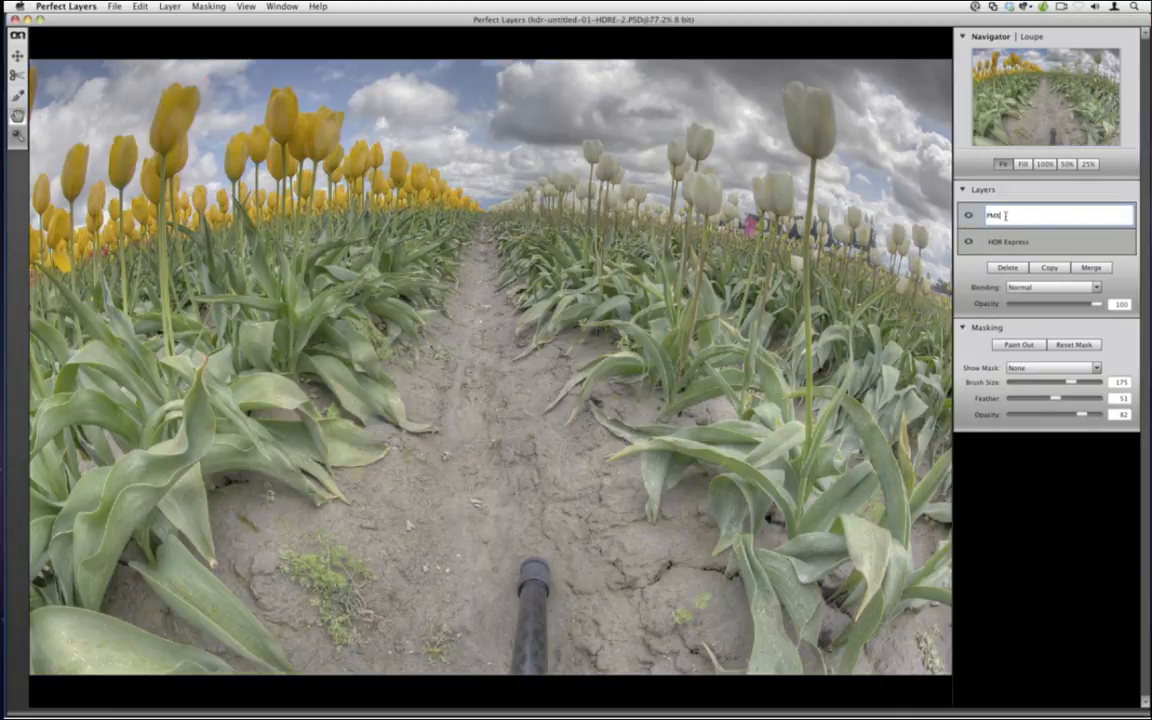
pyautogui.click(907, 237)
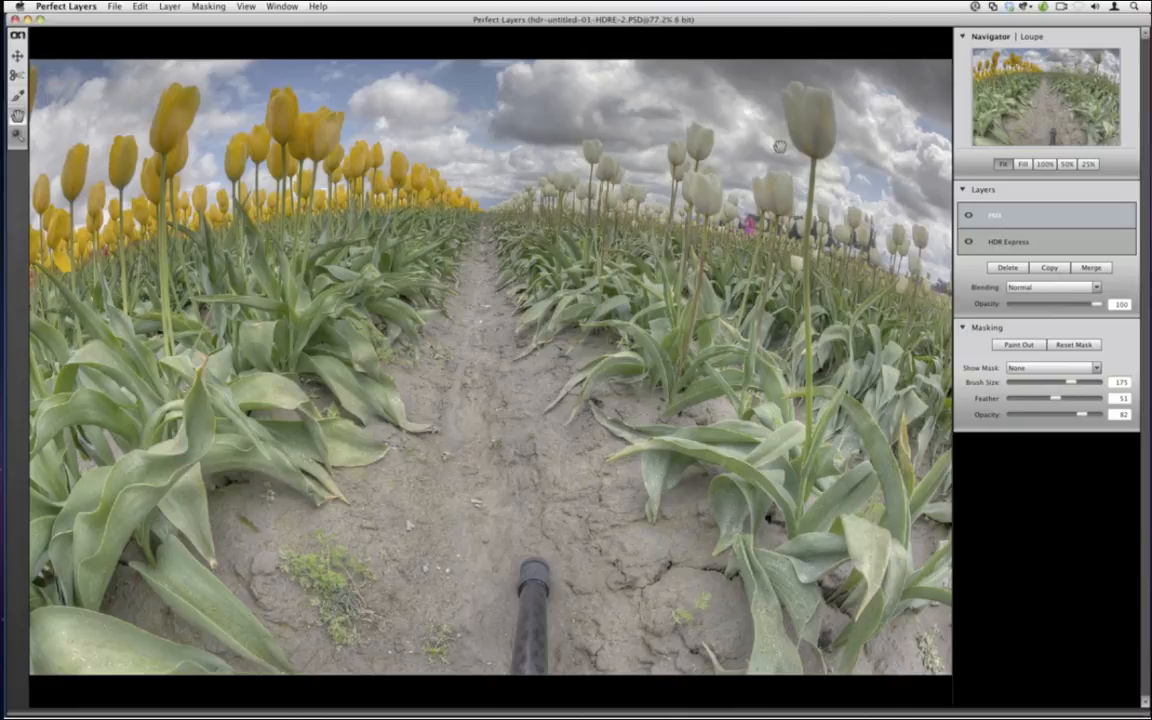
pyautogui.moveTo(1004, 208); pyautogui.dragTo(1001, 250)
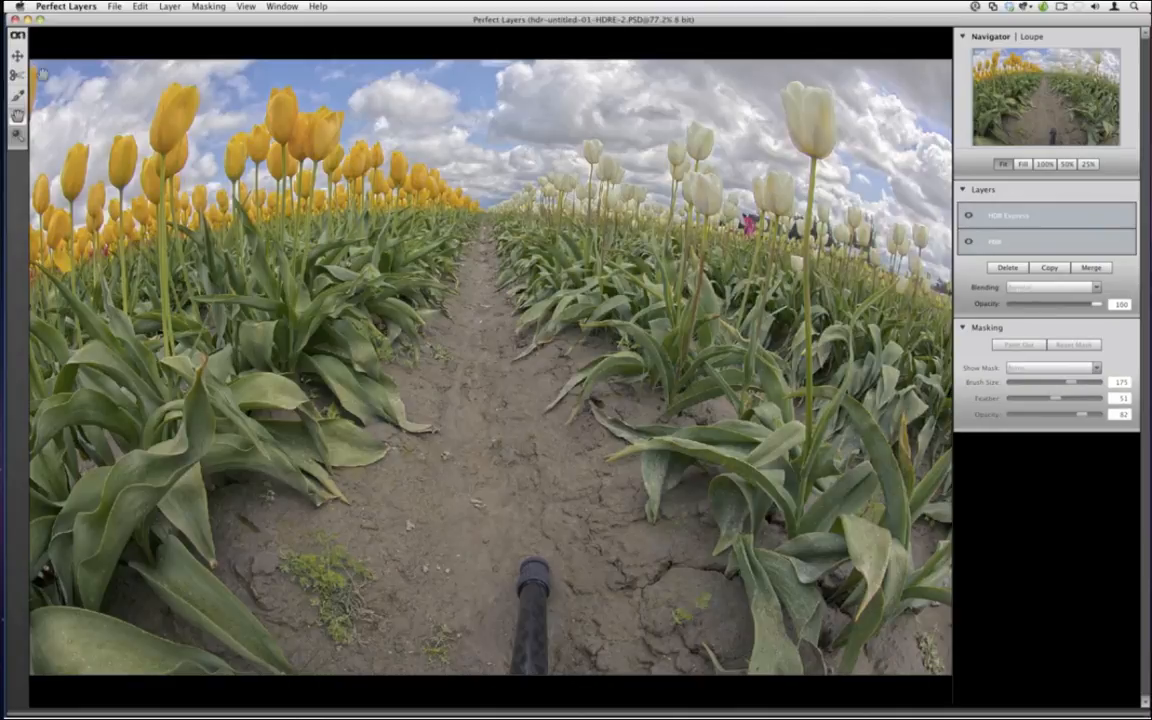
# Paint out parts of the HDR Express layer's cloudy sky with the masking brush at opacity 43, reducing the brush size to 80.
pyautogui.click(17, 95)
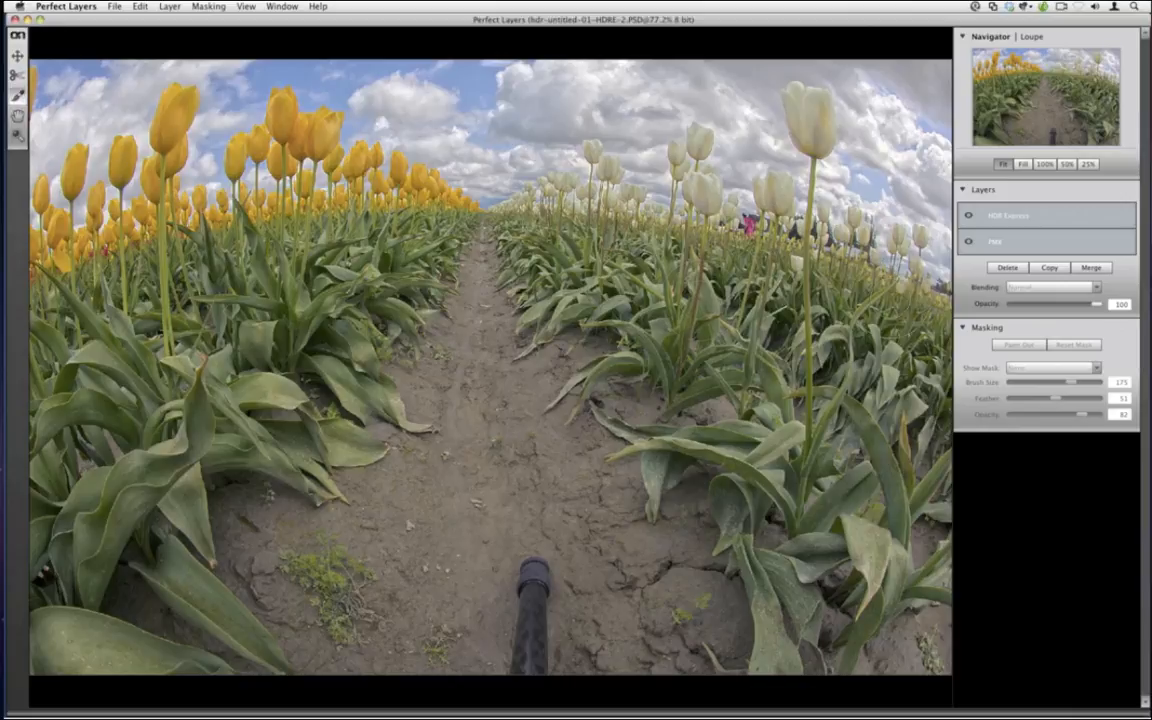
pyautogui.click(990, 241)
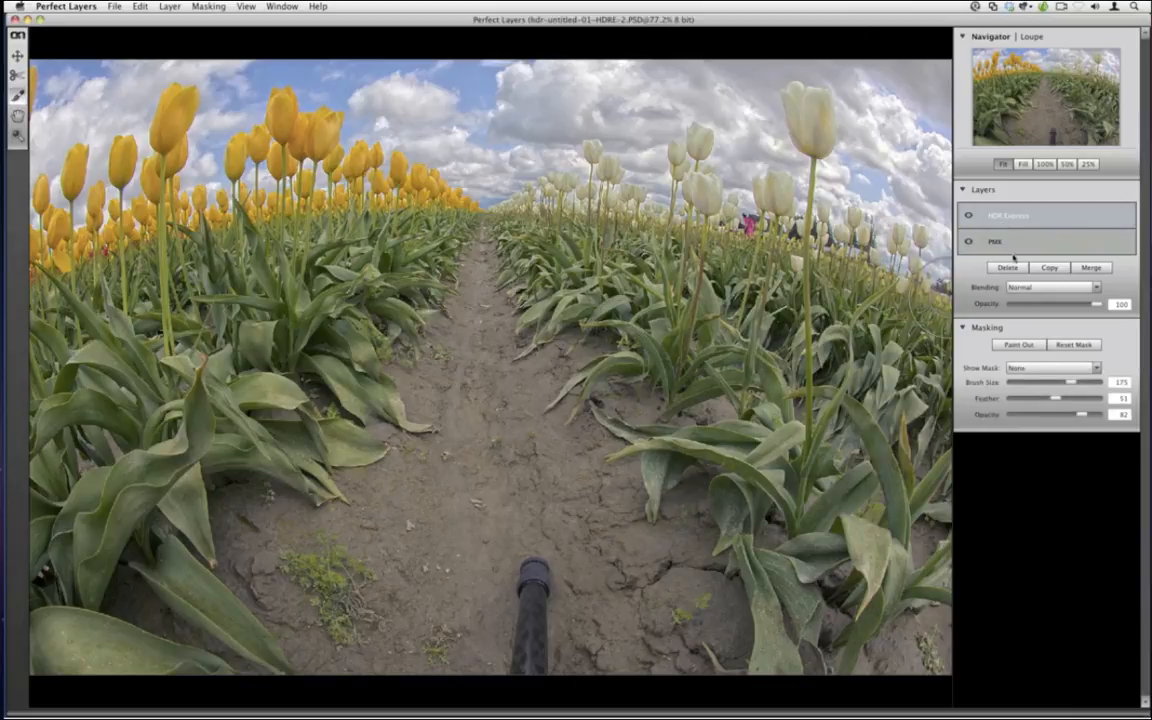
pyautogui.moveTo(1075, 414); pyautogui.dragTo(1049, 414)
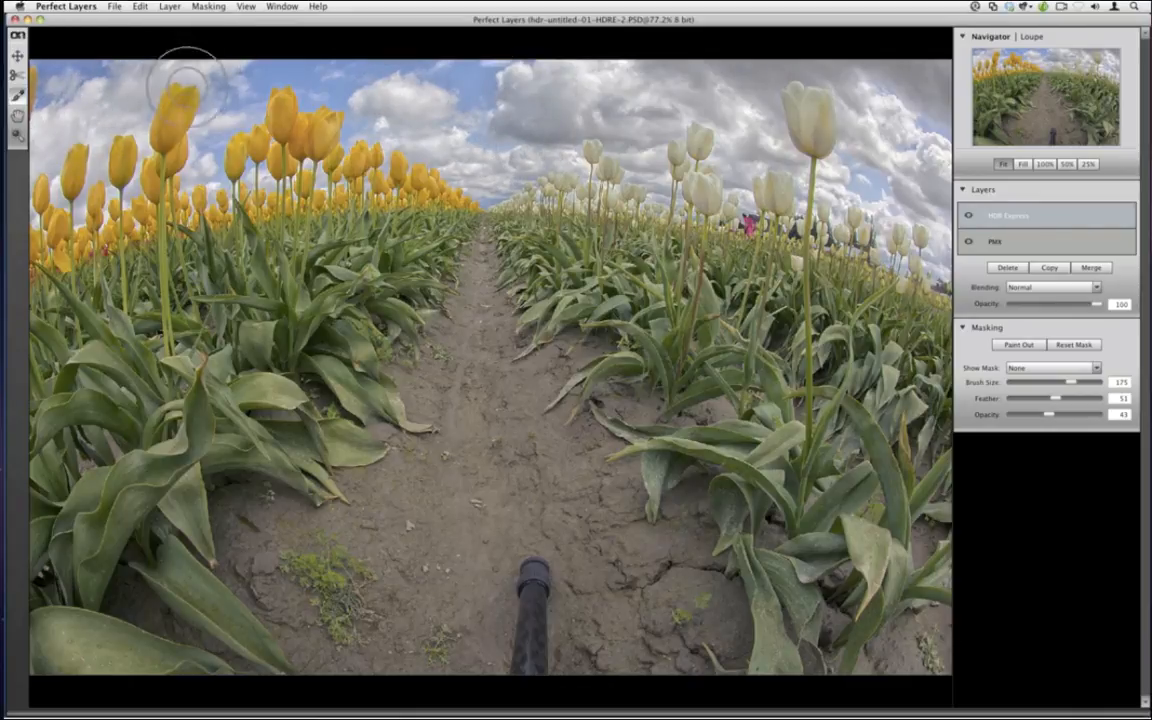
pyautogui.press('[')
pyautogui.press('[')
pyautogui.press('[')
pyautogui.press('[')
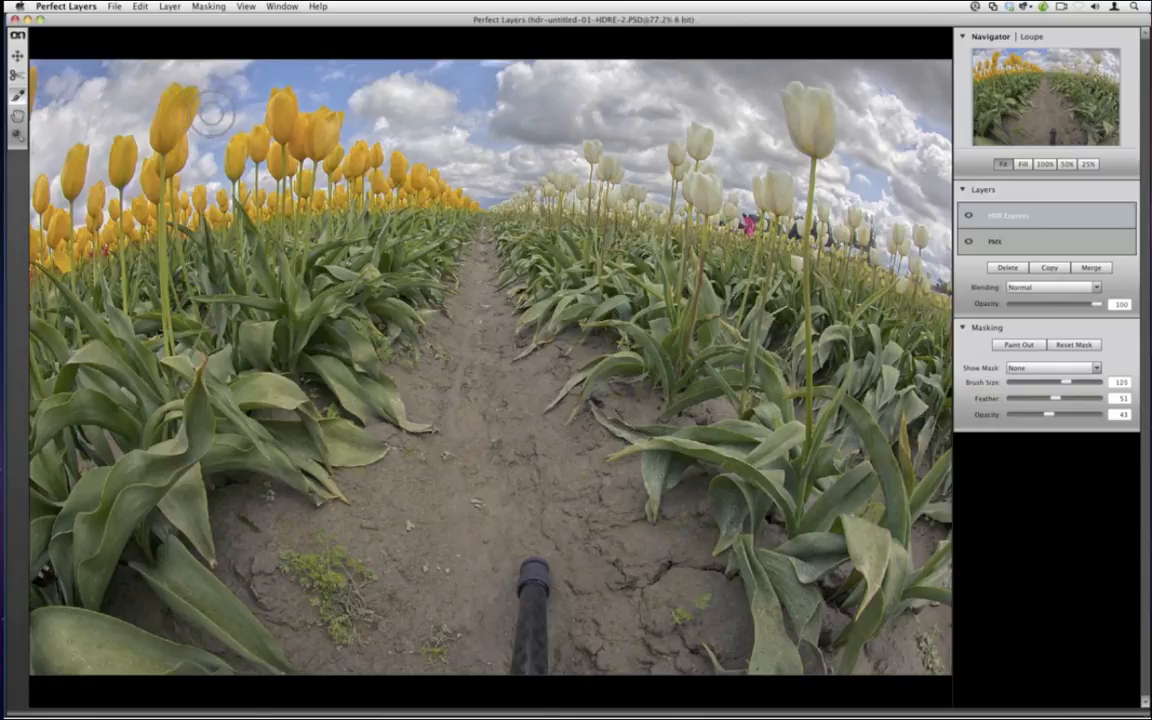
pyautogui.press('[')
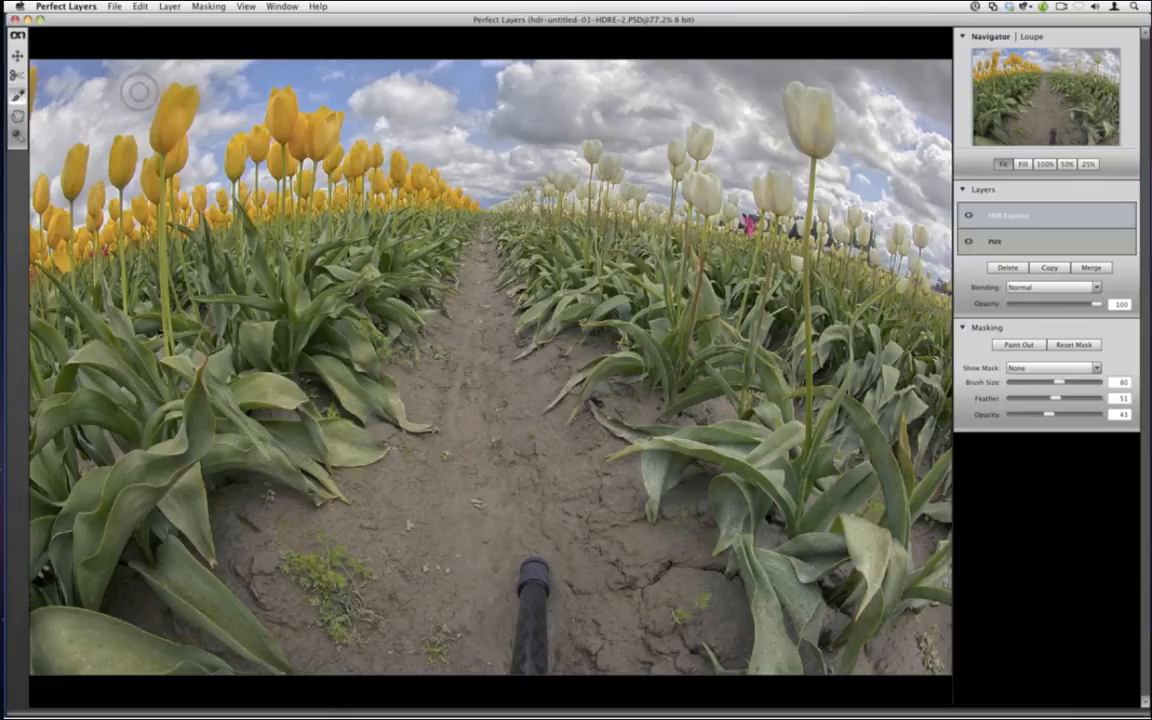
# Save and close the blended layers file and return to the Lightroom library.
pyautogui.click(113, 6)
pyautogui.click(123, 73)
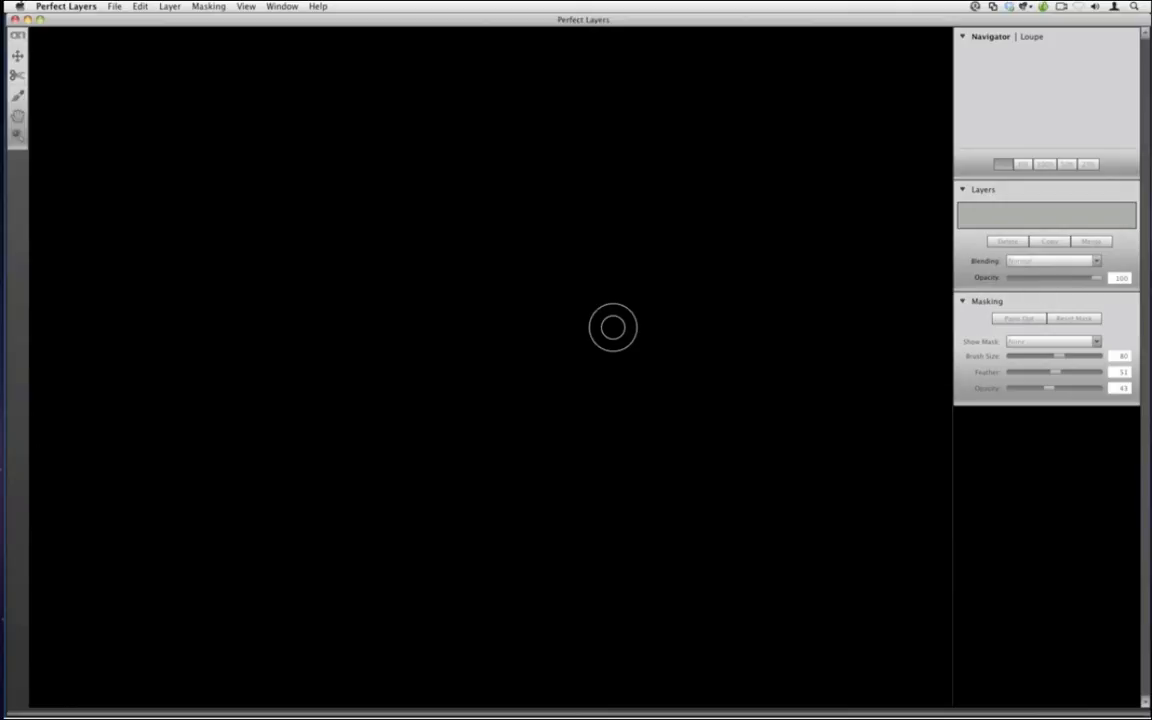
pyautogui.click(13, 20)
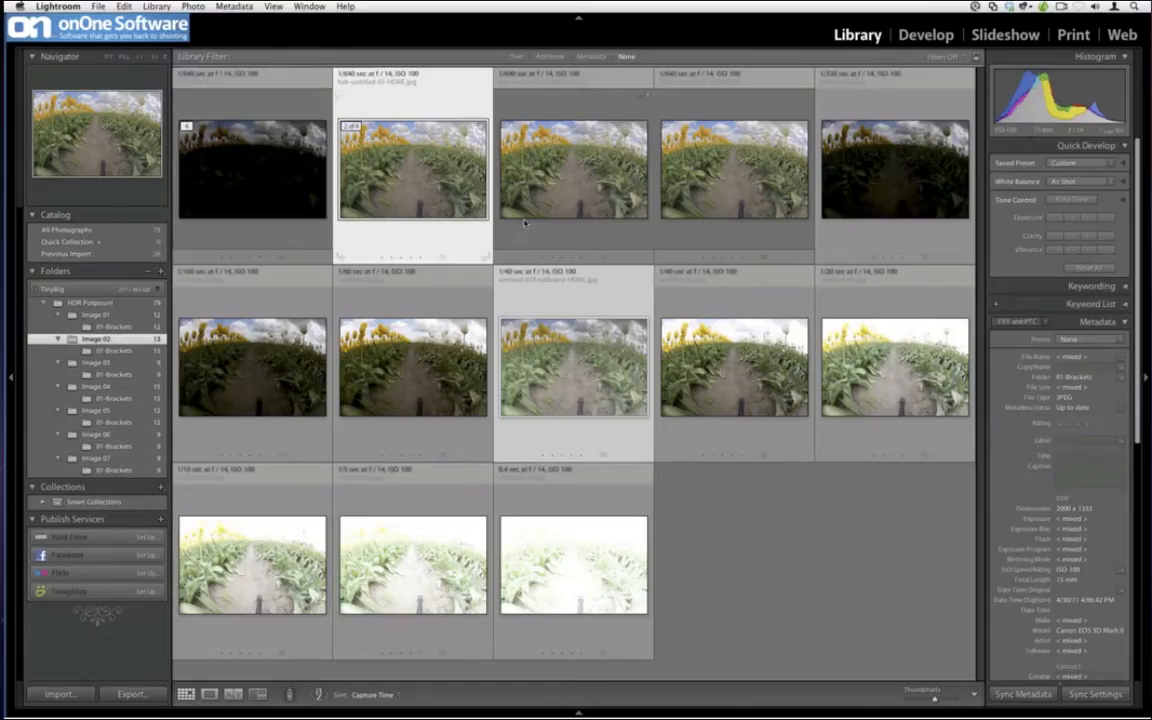
# View hdr-untitled-01-HDRE-2.PSD enlarged and bring it up in Photoshop for editing.
pyautogui.click(594, 184)
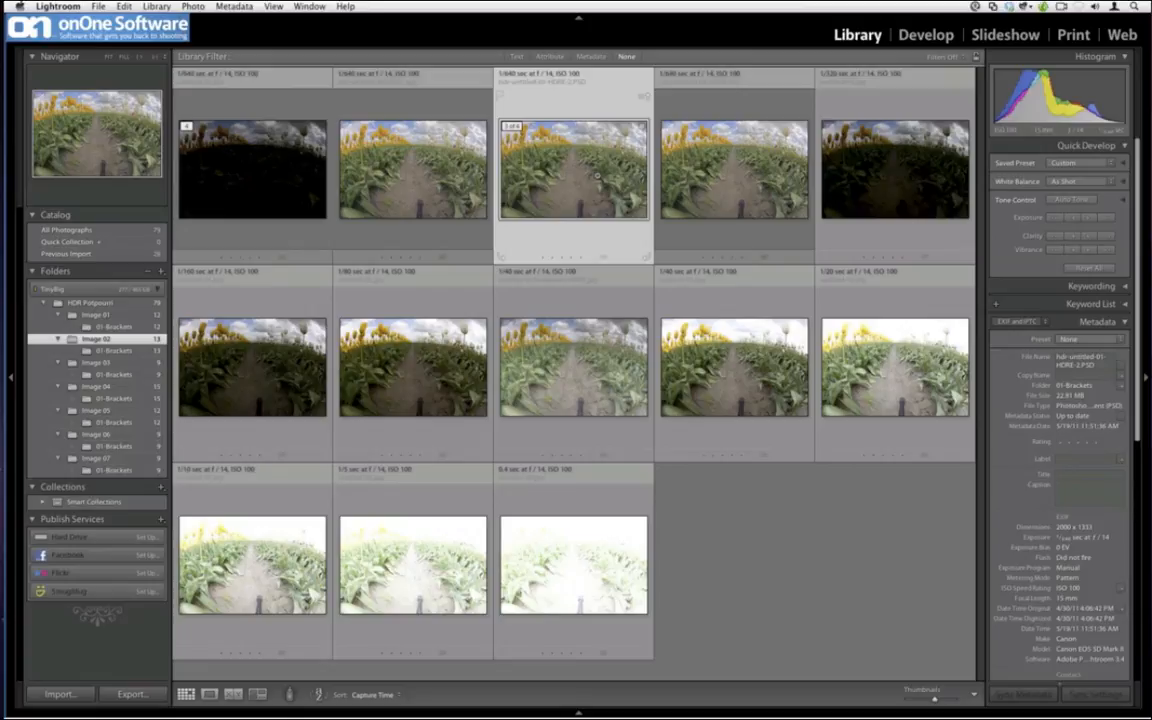
pyautogui.doubleClick(597, 176)
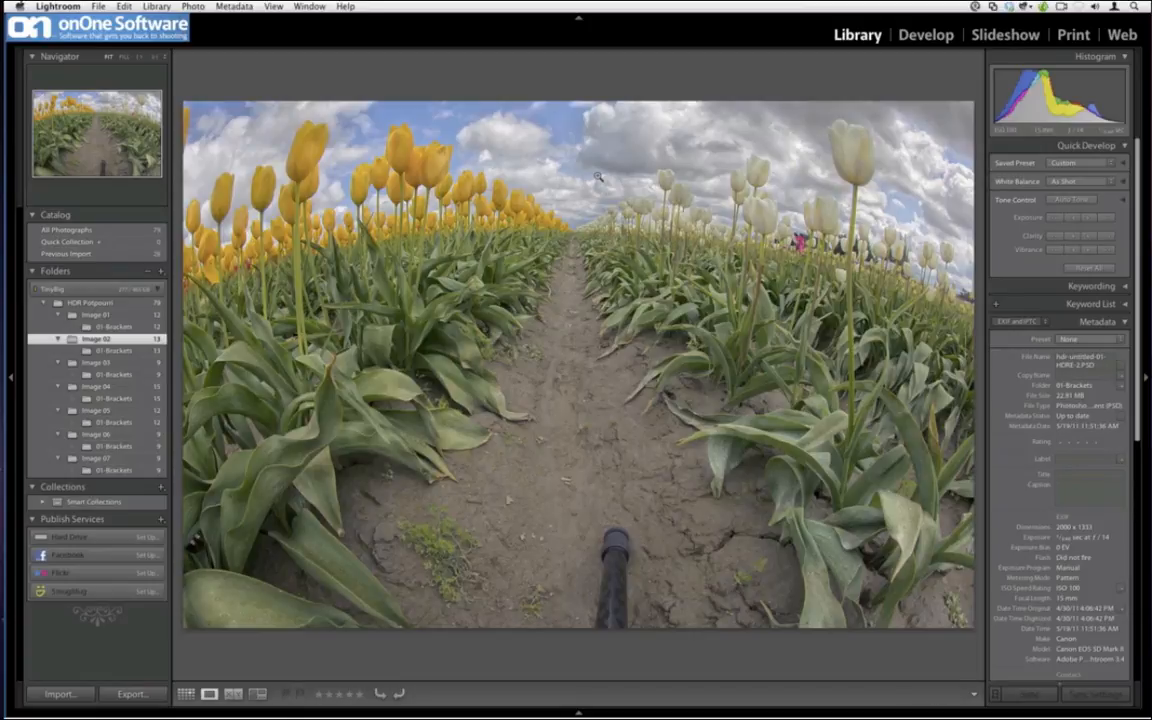
pyautogui.press('super+Tab')
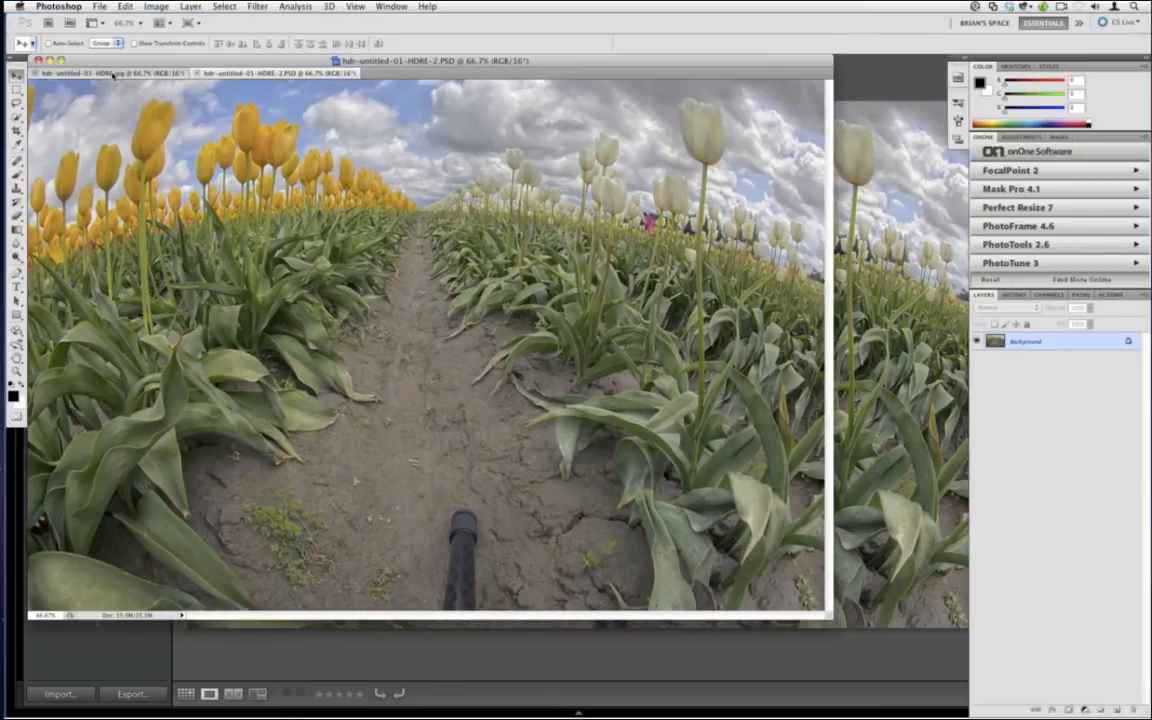
# Close hdr-untitled-01-HDRE.jpg without saving and fit hdr-untitled-01-HDRE-2.PSD to the screen.
pyautogui.click(113, 75)
pyautogui.click(36, 74)
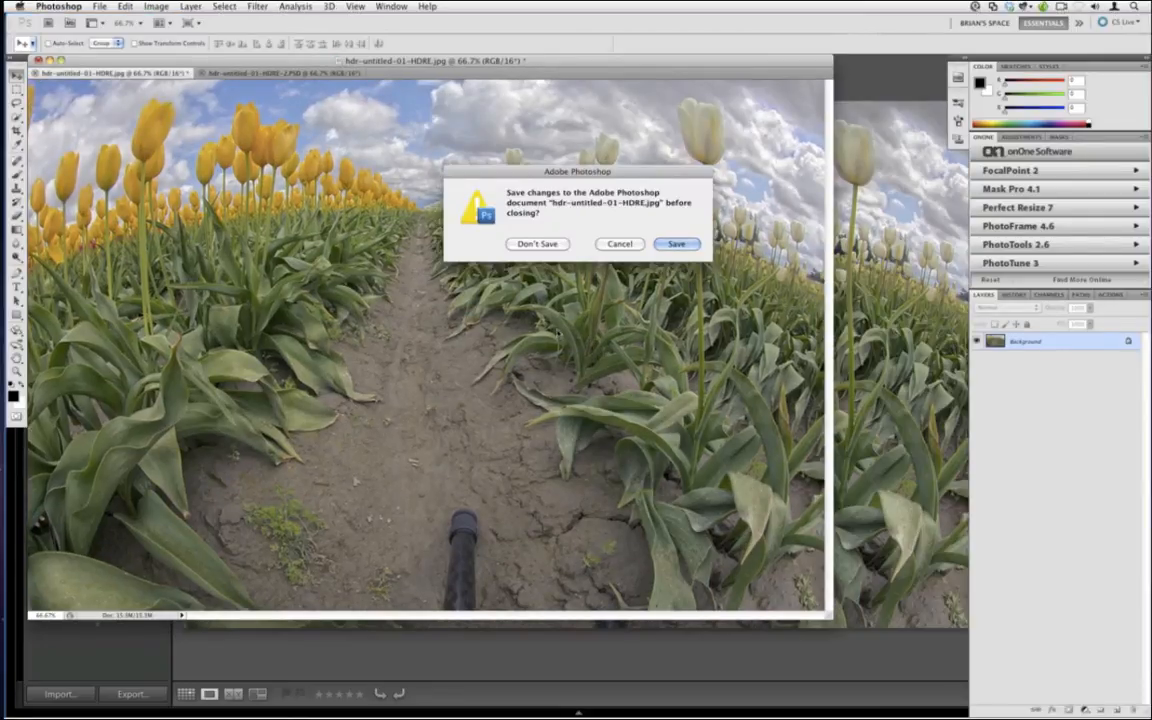
pyautogui.click(540, 244)
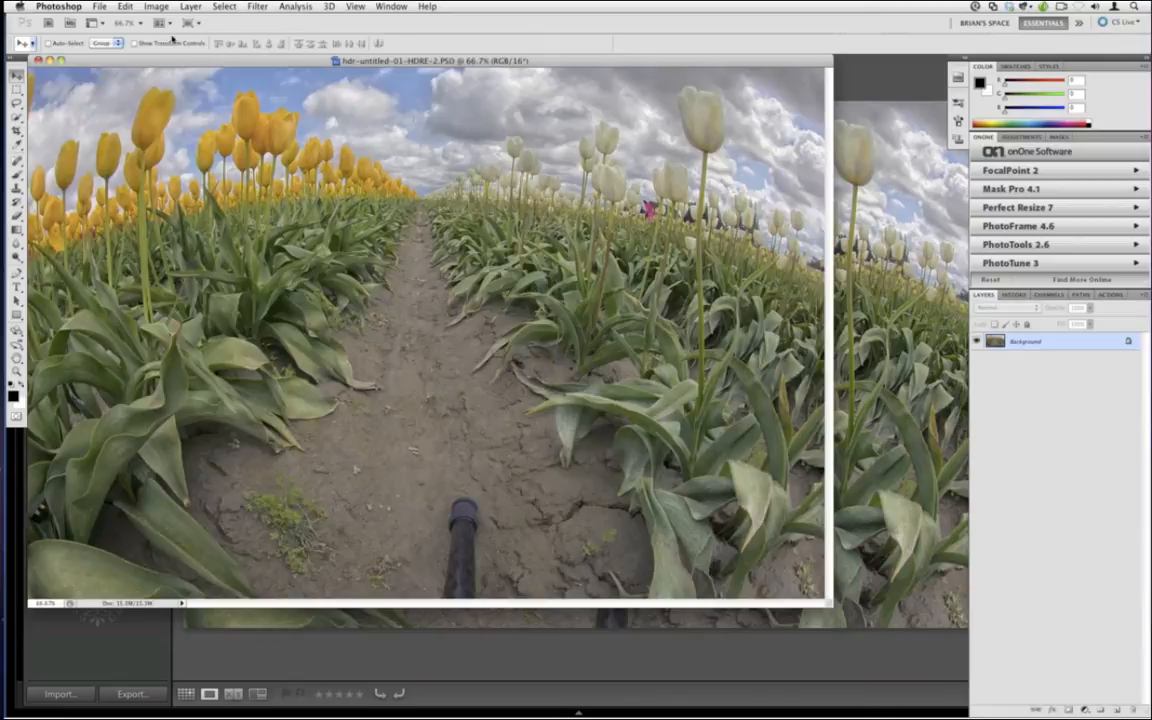
pyautogui.press('super+0')
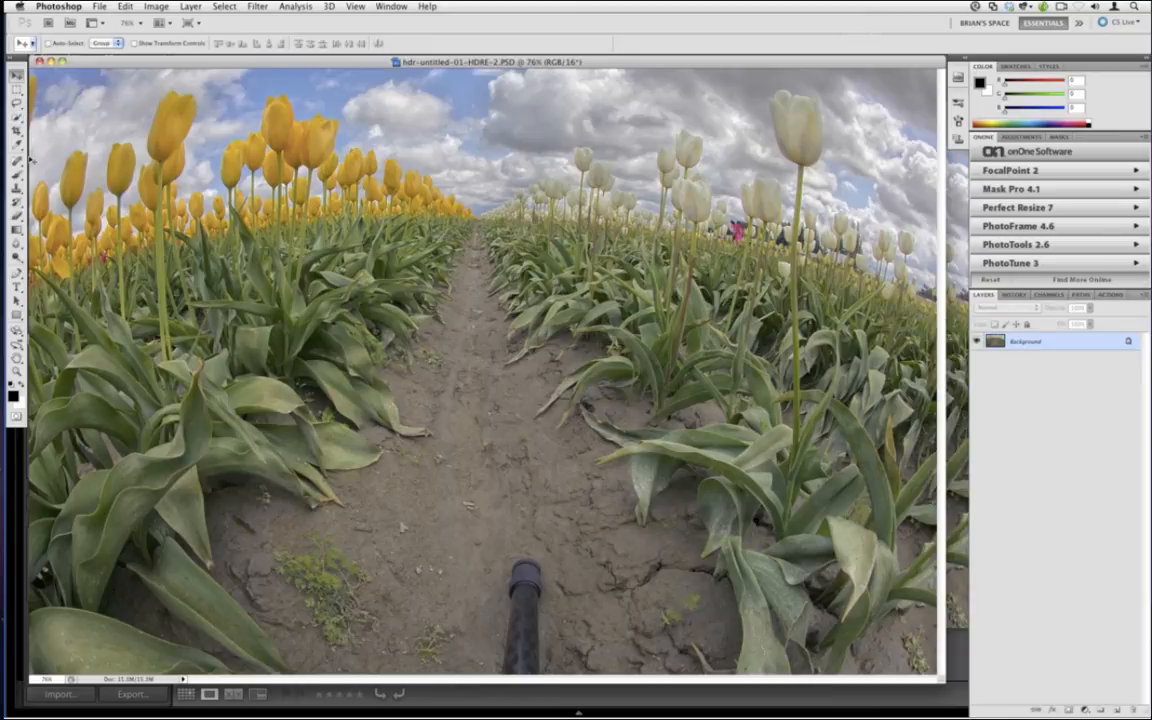
# Lasso the black tripod leg at the foot of the dirt path, remove it with a Content-Aware fill, and clear the selection.
pyautogui.click(16, 102)
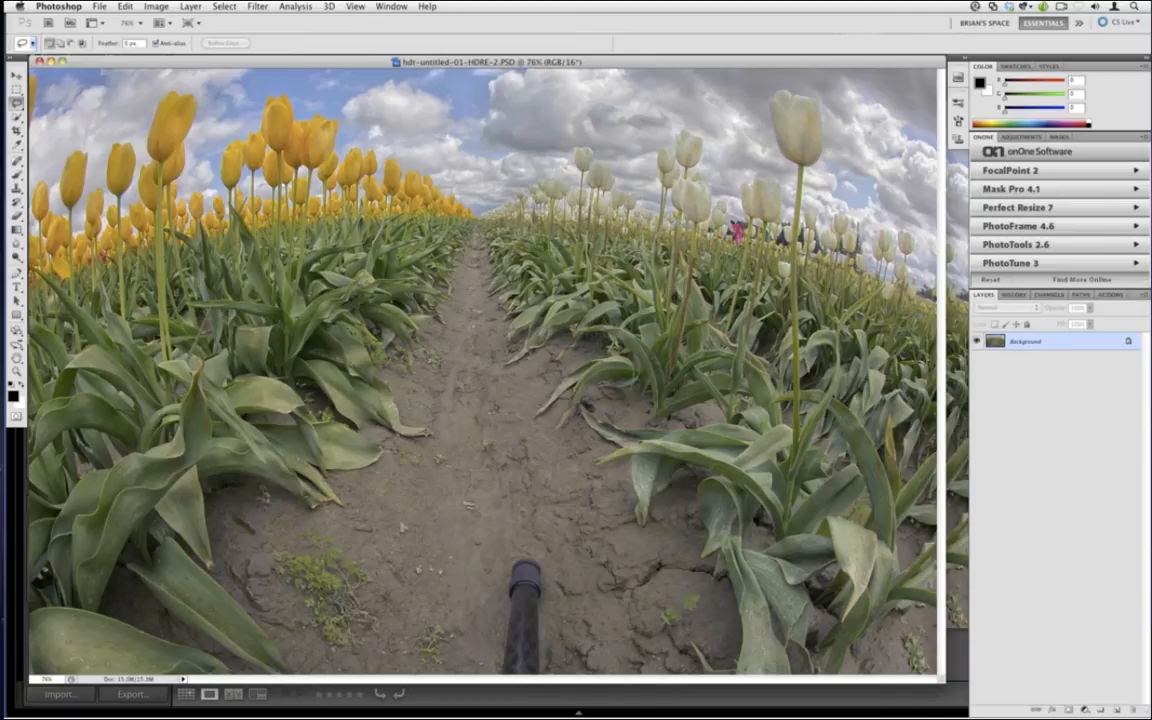
pyautogui.moveTo(548, 674)
pyautogui.mouseDown()
pyautogui.moveTo(561, 598)
pyautogui.moveTo(540, 532)
pyautogui.mouseUp()
pyautogui.moveTo(548, 677); pyautogui.dragTo(548, 676)
pyautogui.press('shift')
pyautogui.hotkey('shift', 'BackSpace')
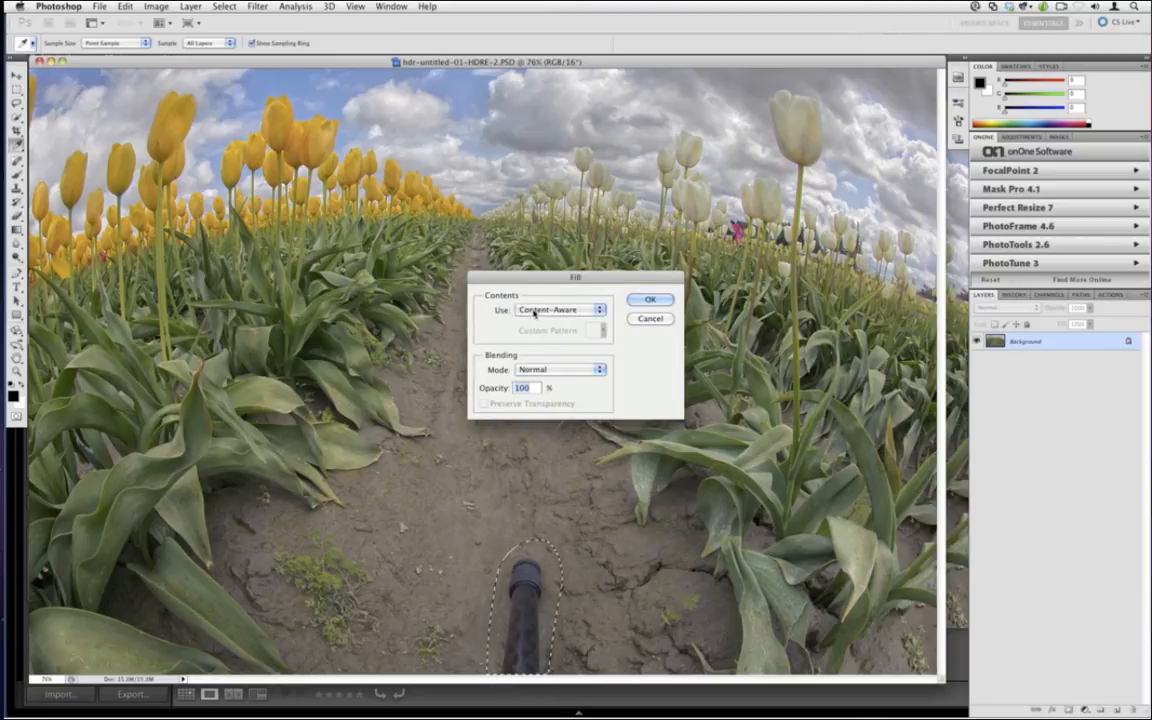
pyautogui.click(558, 312)
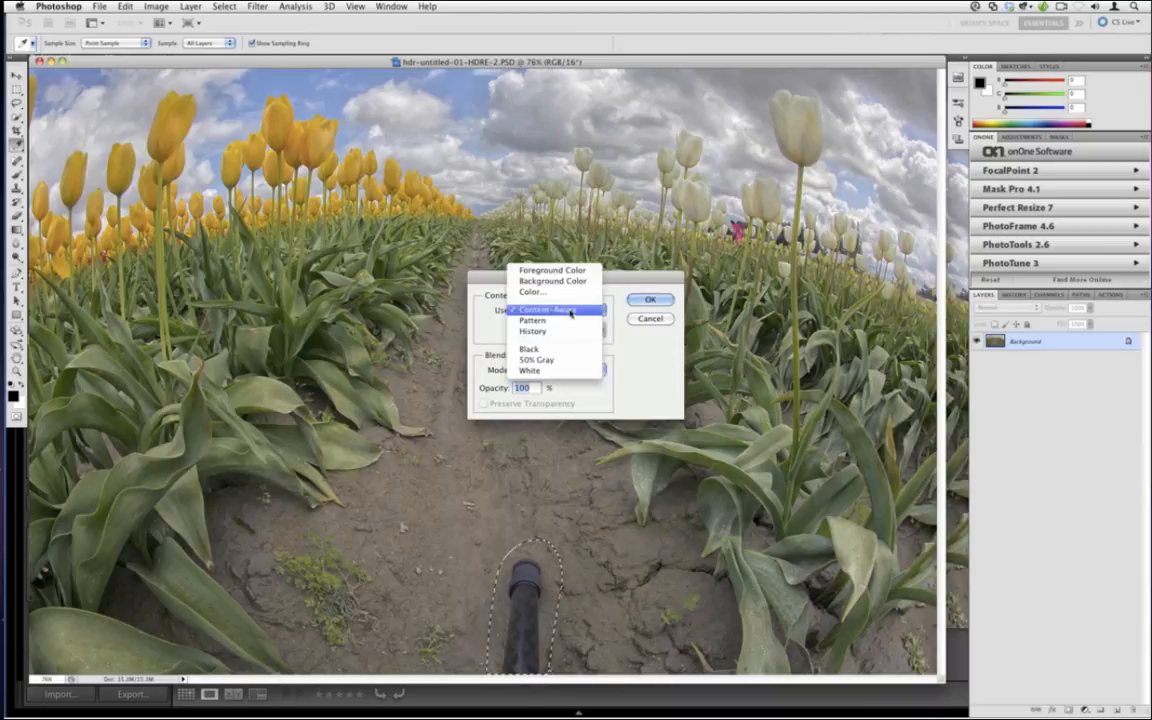
pyautogui.click(571, 313)
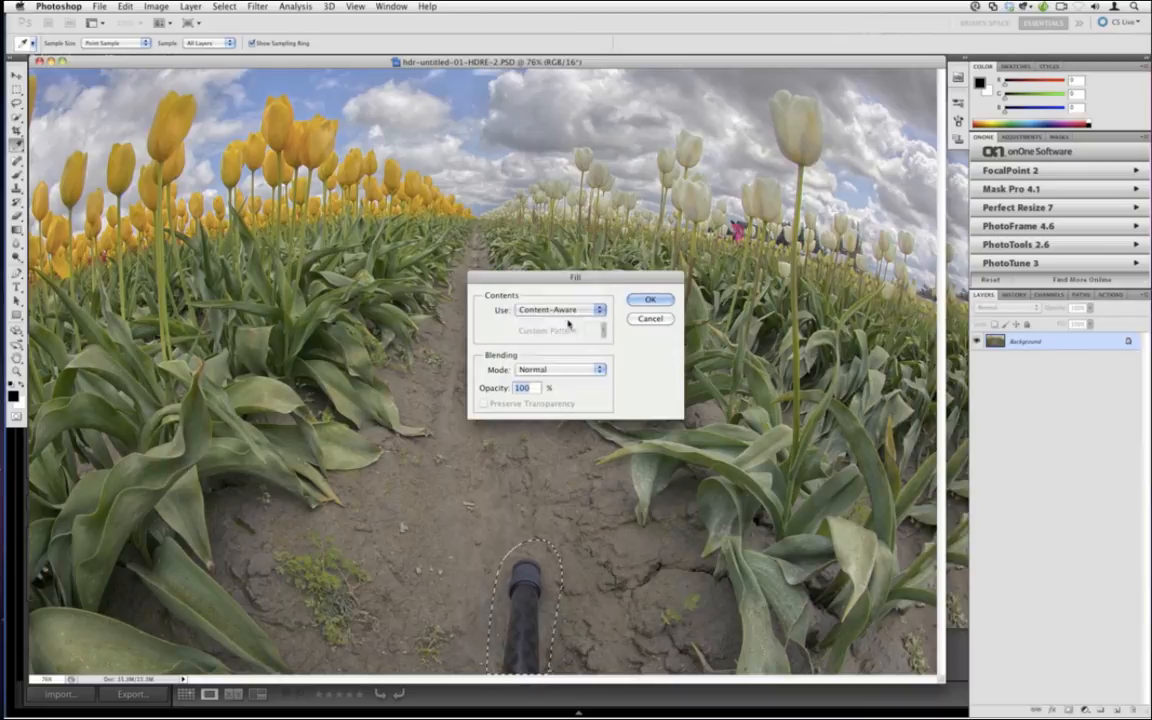
pyautogui.click(645, 301)
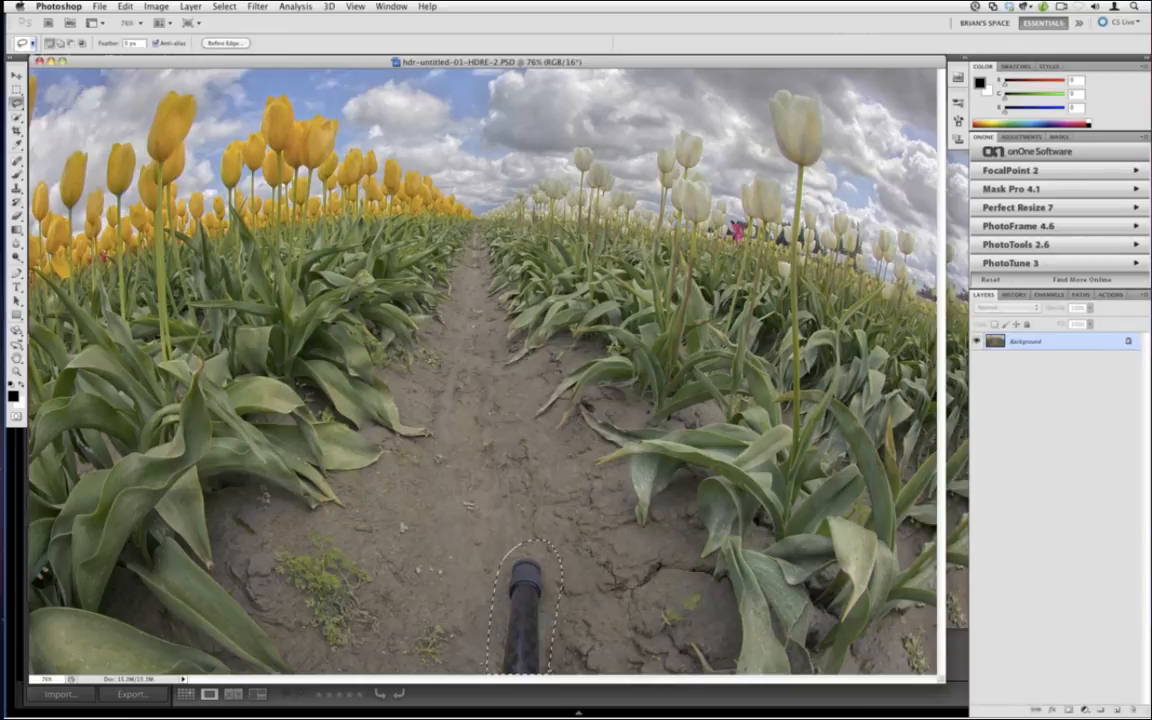
pyautogui.hotkey('ctrl', 'd')
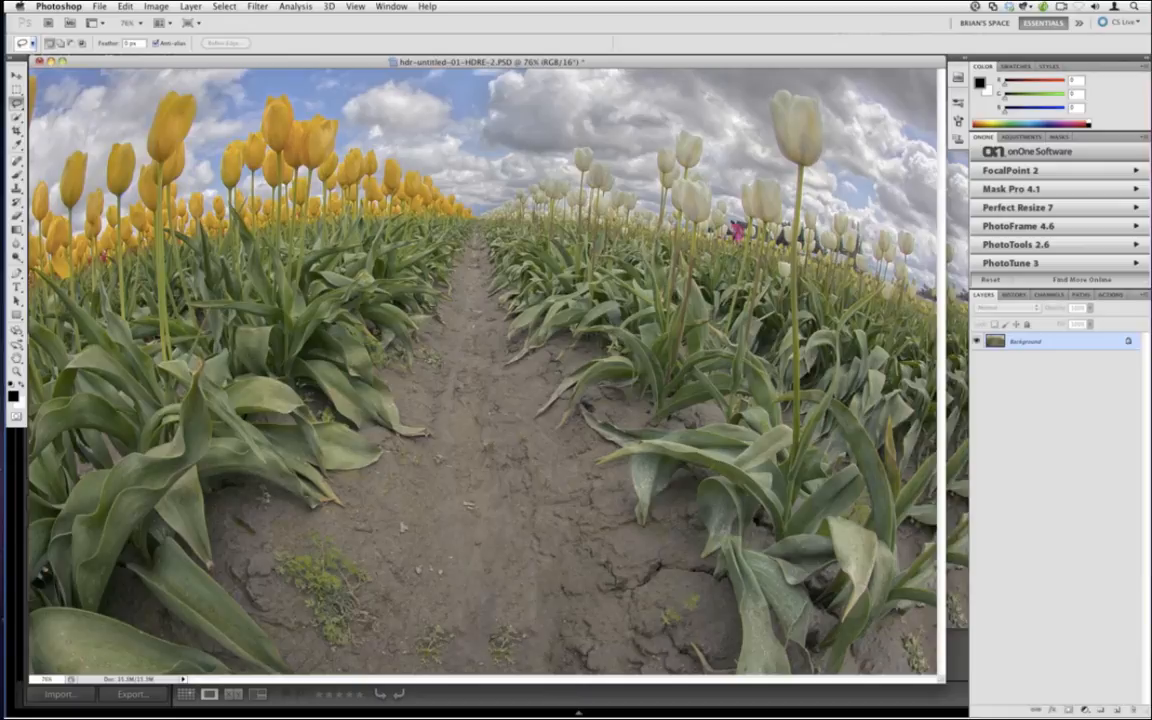
# Clone out the small weed patches at the near end of the dirt path with the Clone Stamp.
pyautogui.click(17, 187)
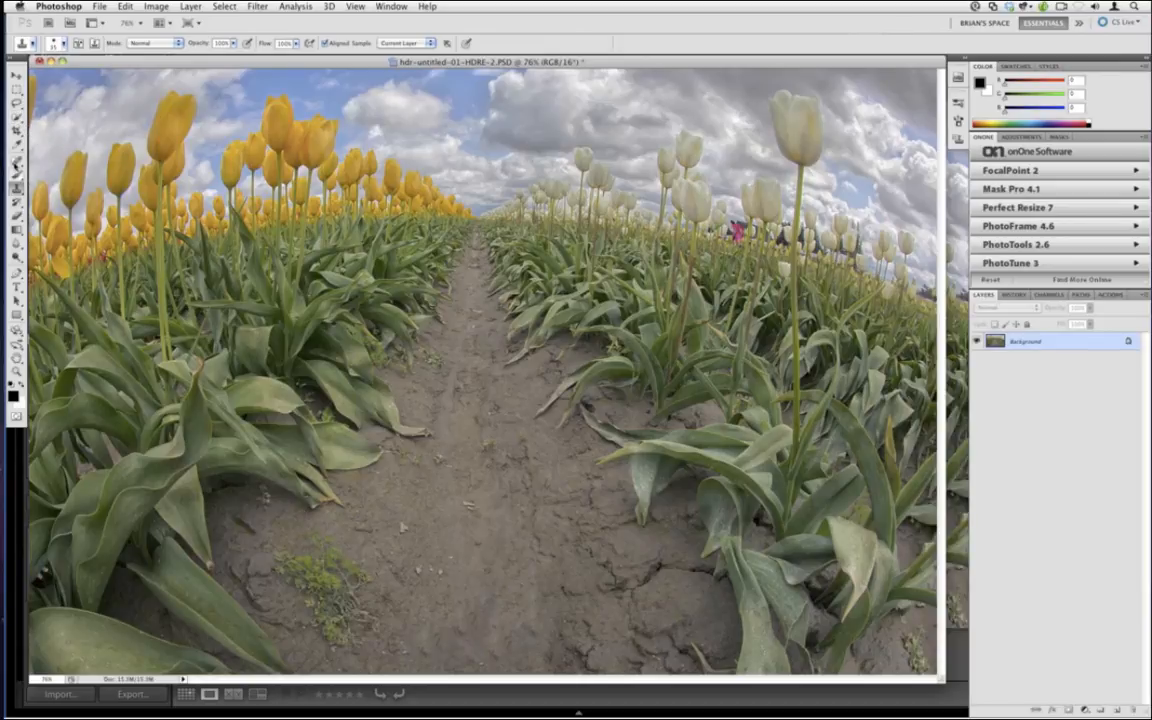
# Patch the green weed cluster near the lower end of the dirt path with clean soil from the path, and clear the selection.
pyautogui.moveTo(17, 163); pyautogui.dragTo(65, 187)
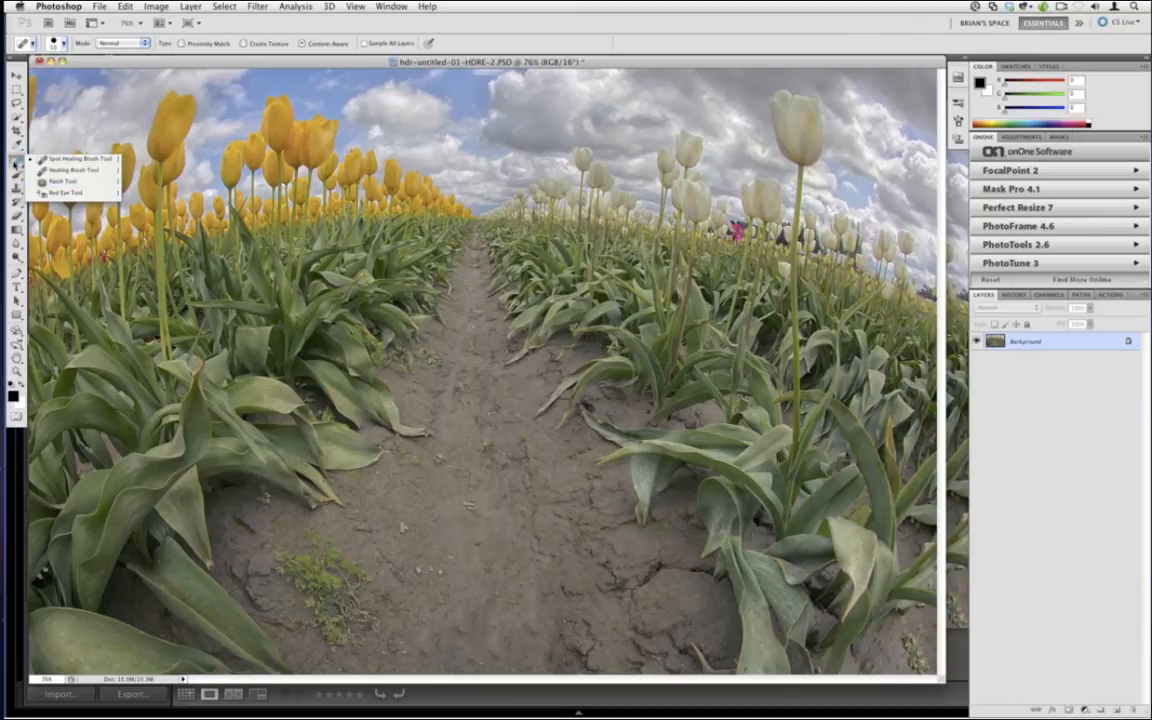
pyautogui.click(62, 181)
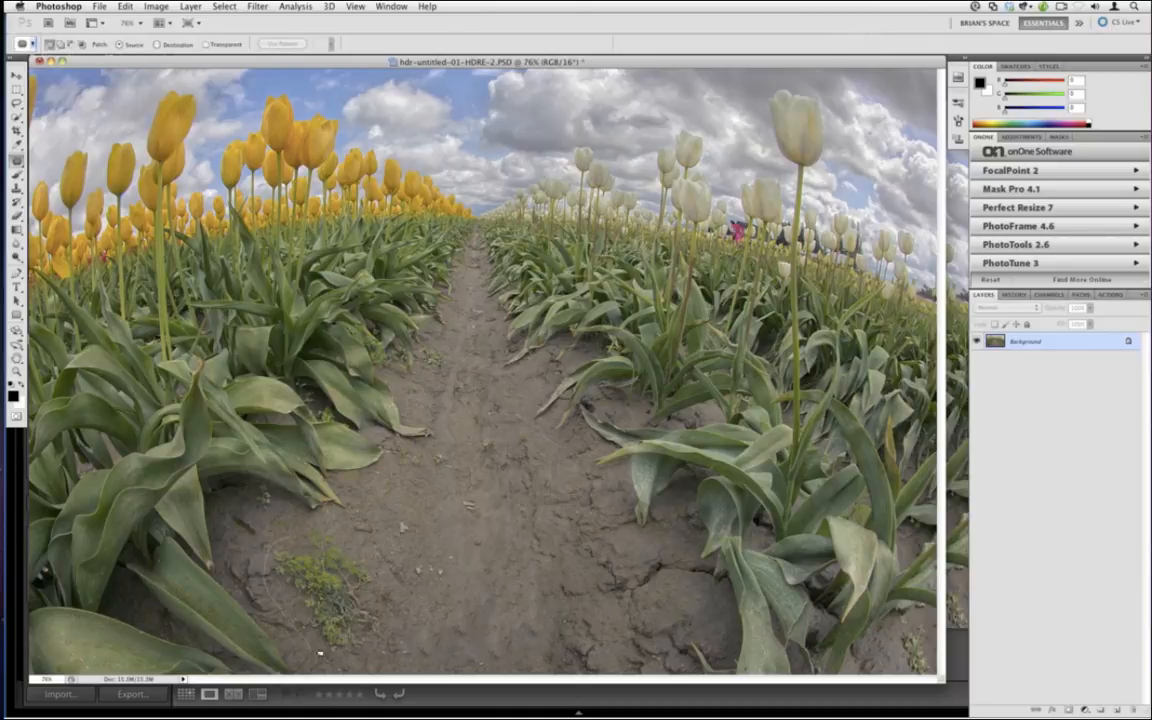
pyautogui.moveTo(320, 651)
pyautogui.mouseDown()
pyautogui.moveTo(393, 629)
pyautogui.moveTo(392, 604)
pyautogui.moveTo(368, 536)
pyautogui.moveTo(327, 518)
pyautogui.moveTo(290, 545)
pyautogui.mouseUp()
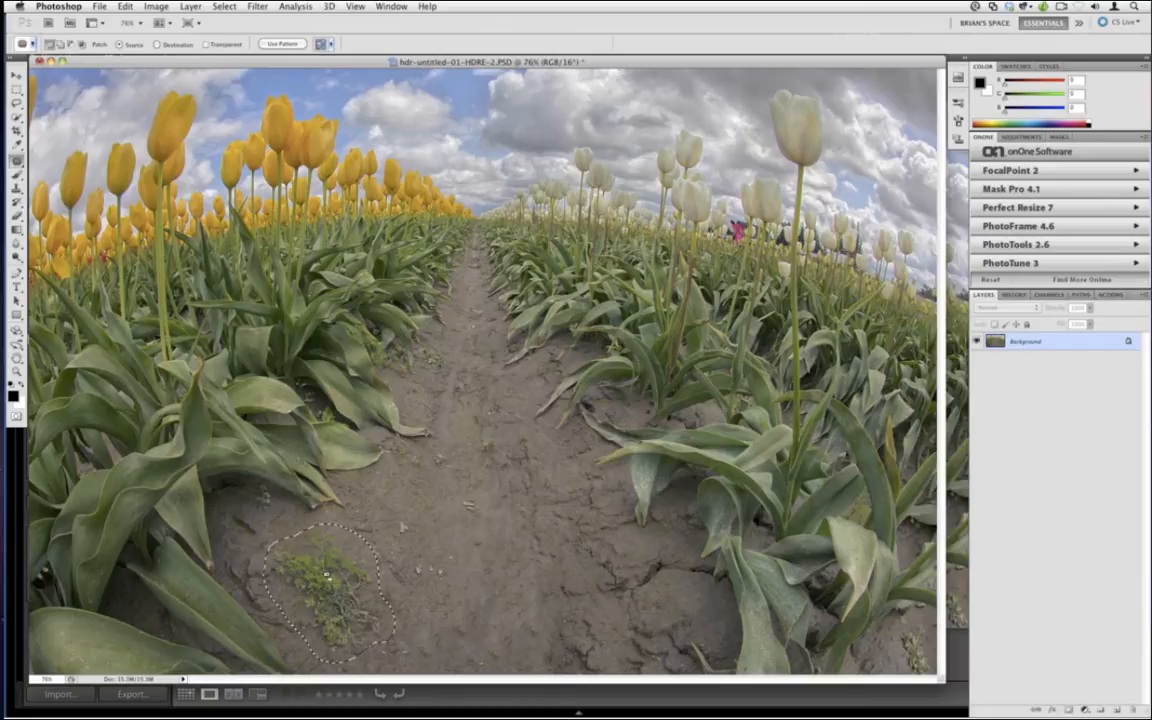
pyautogui.moveTo(334, 563); pyautogui.dragTo(462, 559)
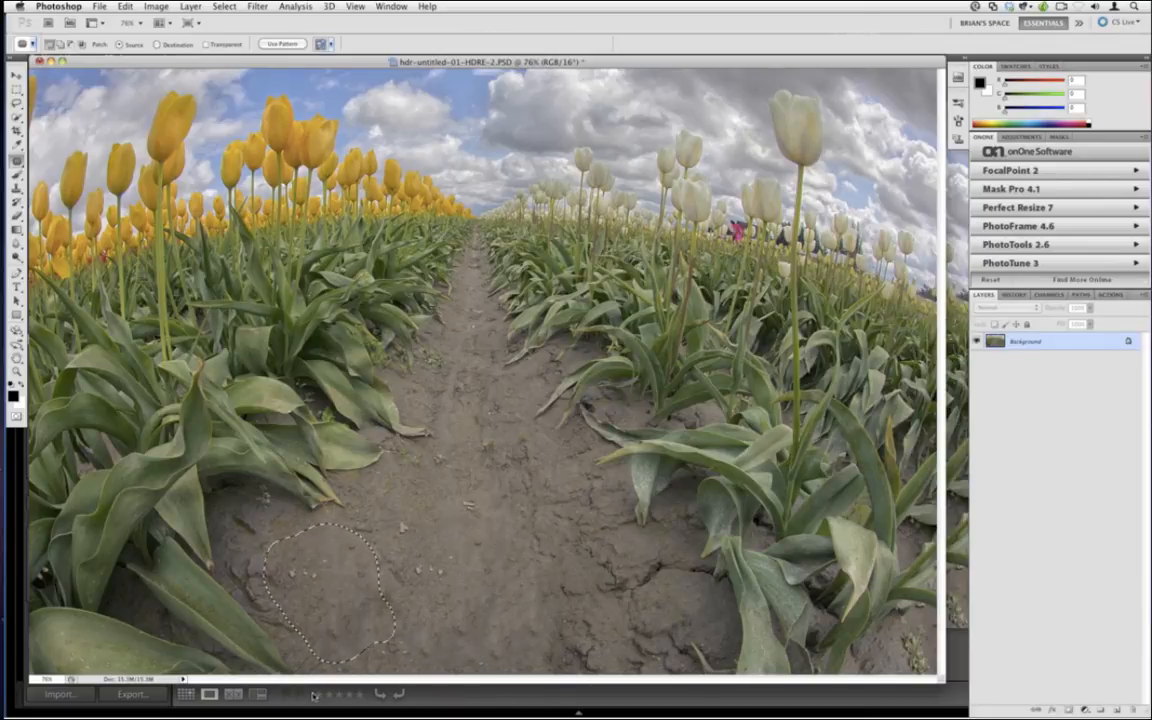
pyautogui.press('super+d')
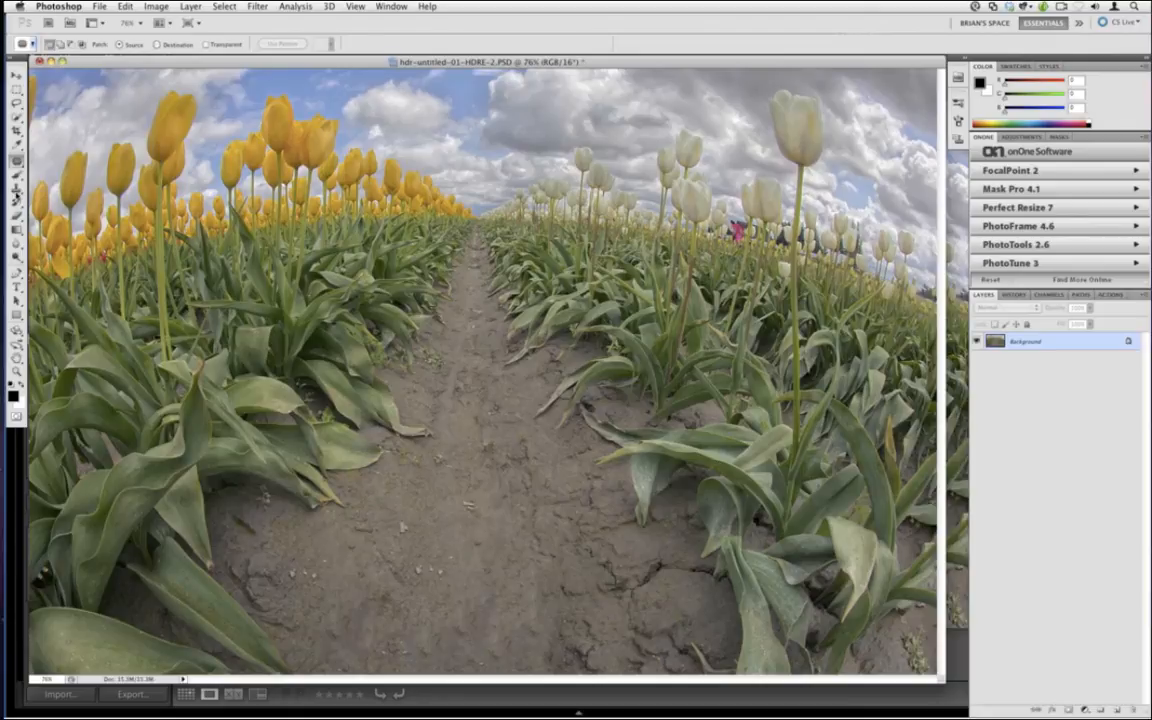
pyautogui.click(16, 187)
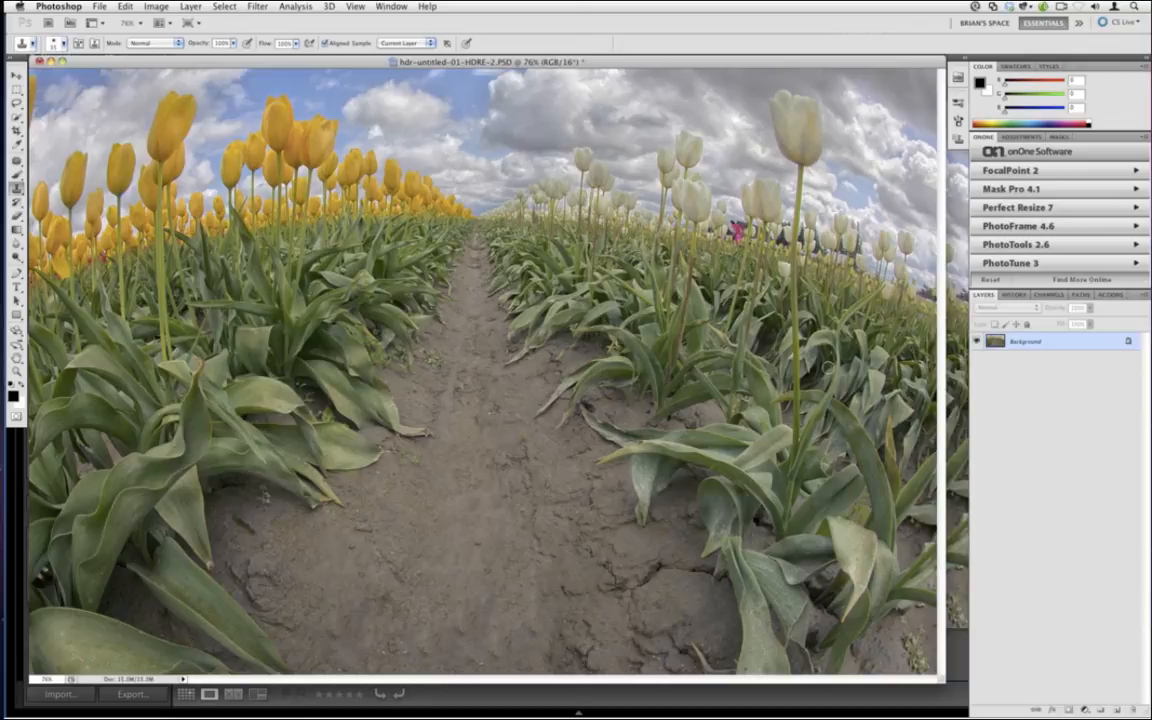
# Bring the retouched image into PhotoTools 2.6 and list the library effects in the Stylized Effects category.
pyautogui.click(1056, 244)
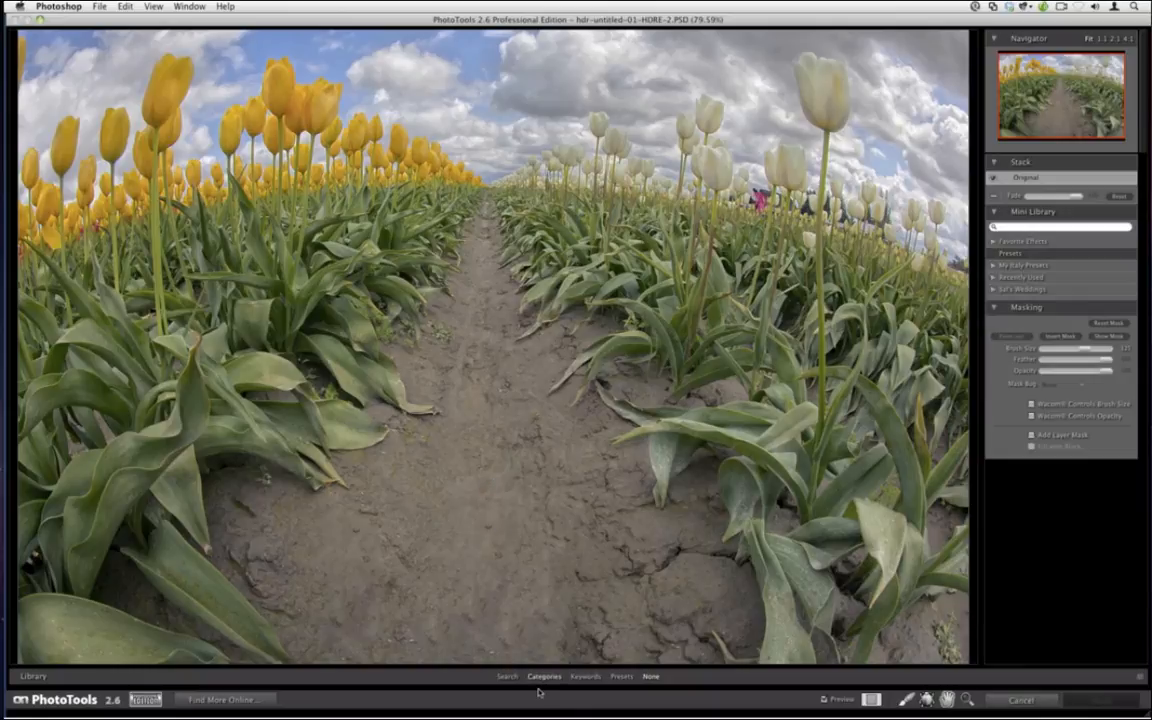
pyautogui.click(539, 686)
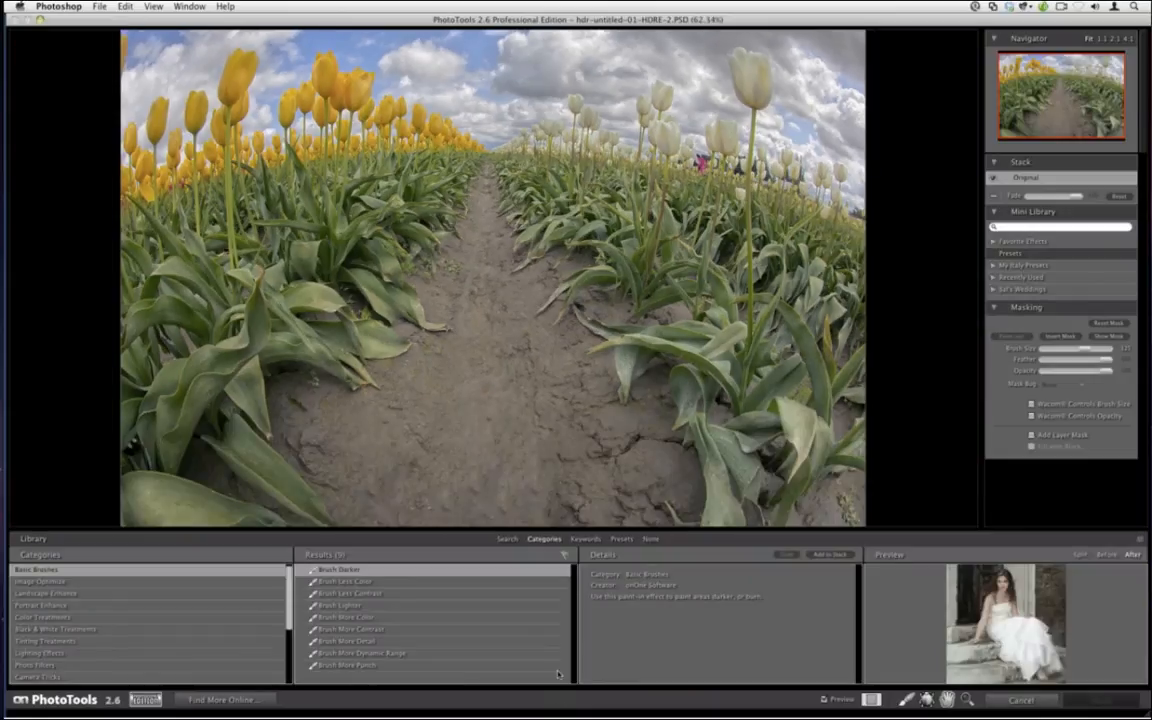
pyautogui.click(288, 636)
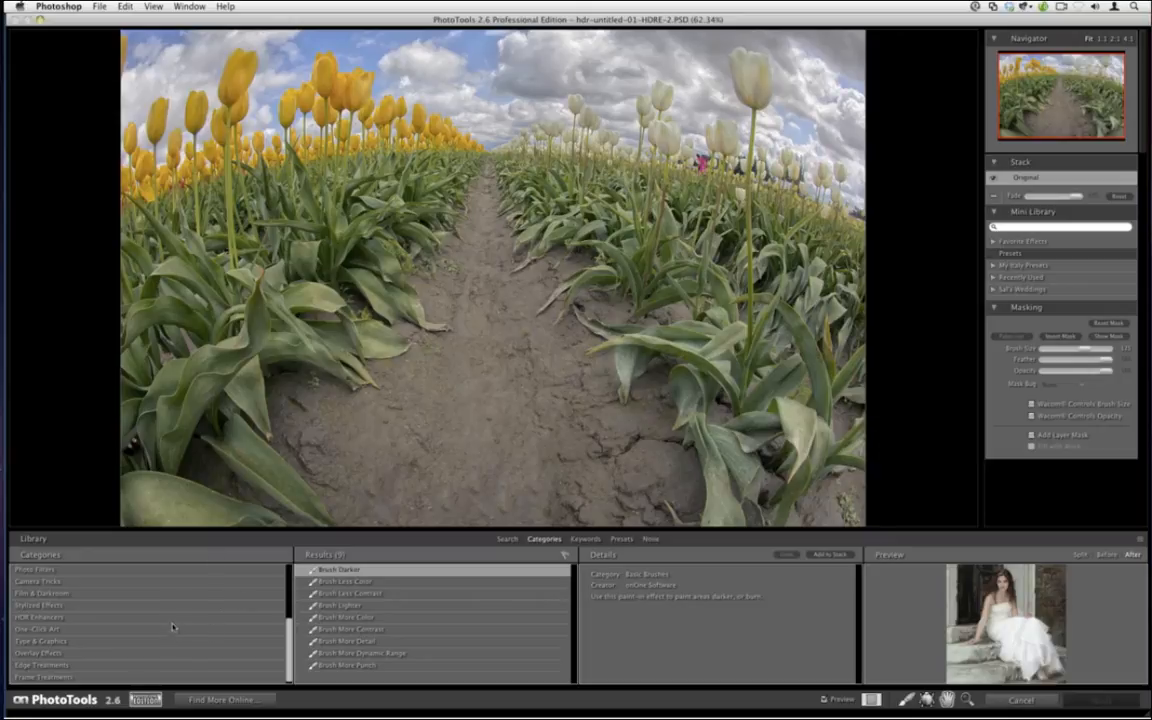
pyautogui.click(88, 606)
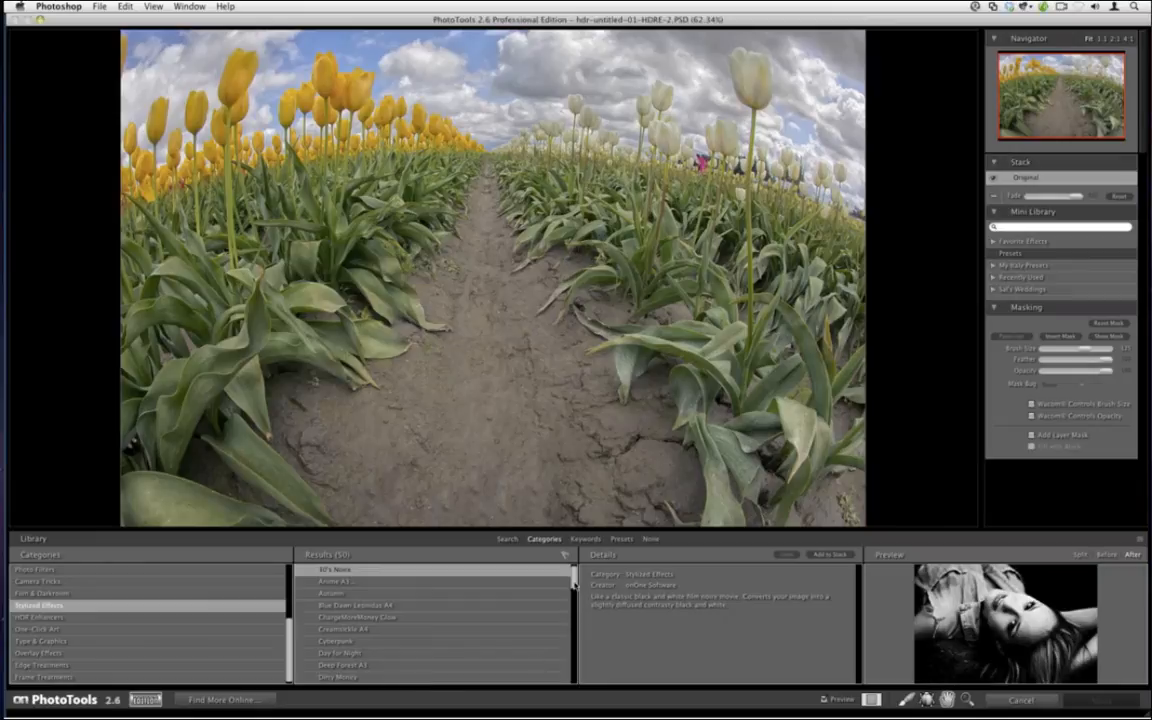
# Add the Pastel Colors effect to the stack and fade it down to a faint strength.
pyautogui.moveTo(573, 583); pyautogui.dragTo(577, 651)
pyautogui.click(516, 632)
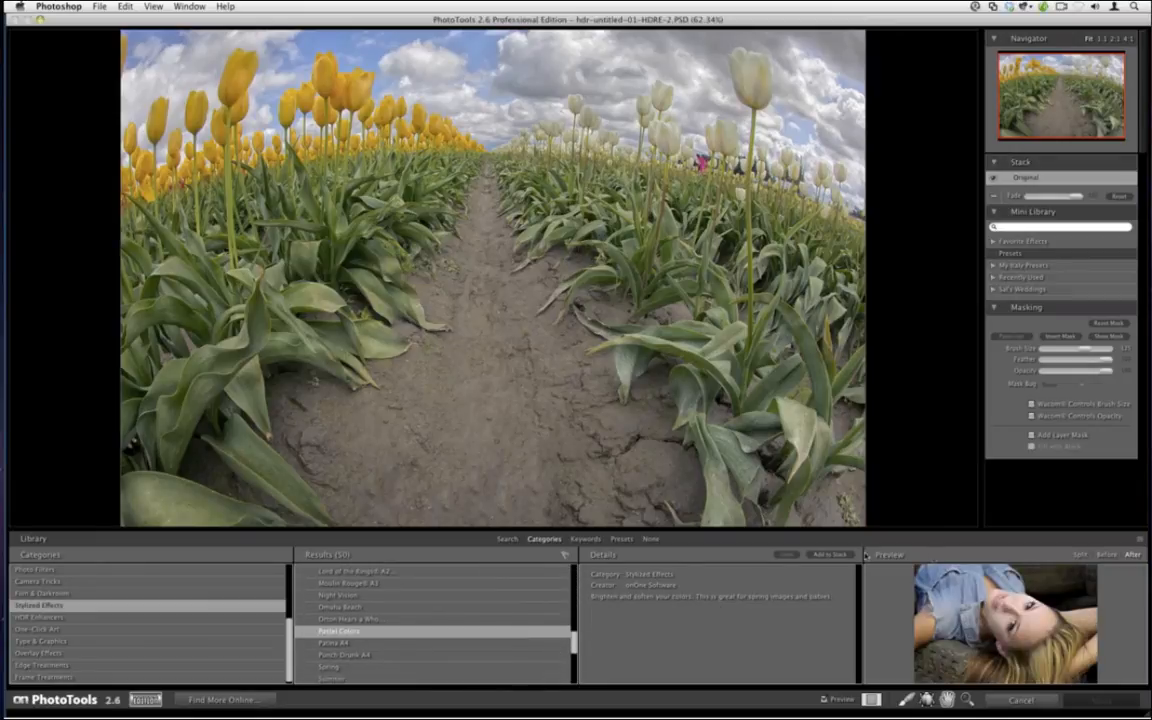
pyautogui.click(829, 556)
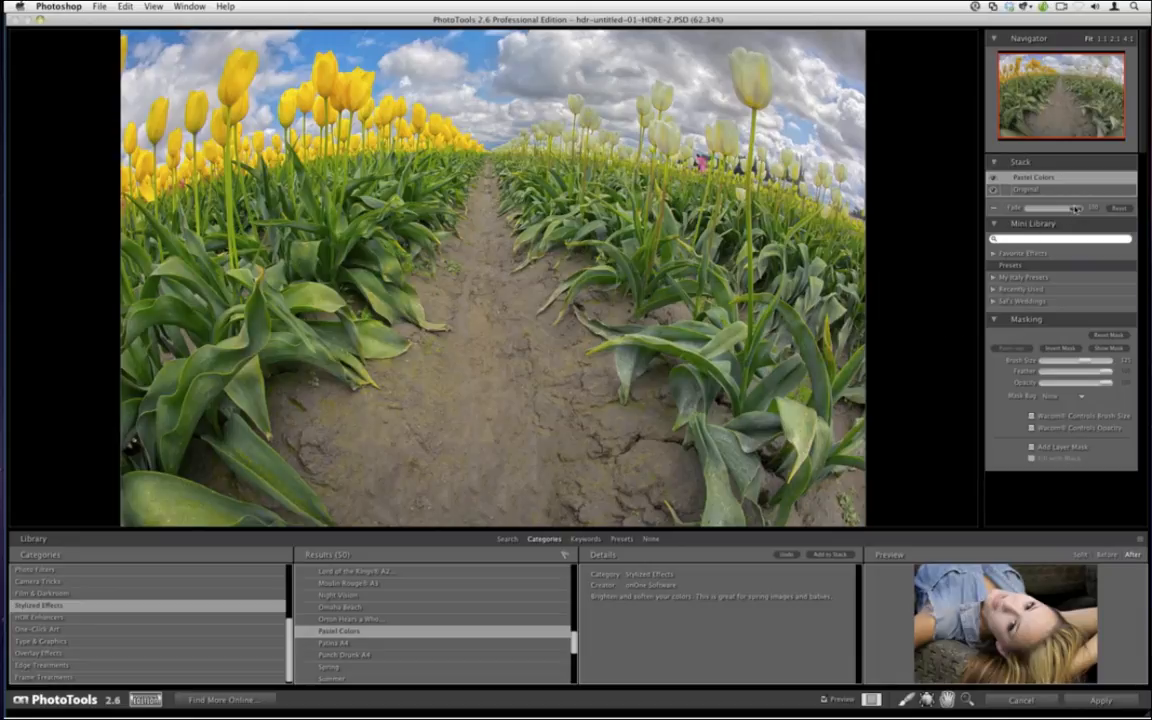
pyautogui.moveTo(1075, 208); pyautogui.dragTo(1031, 209)
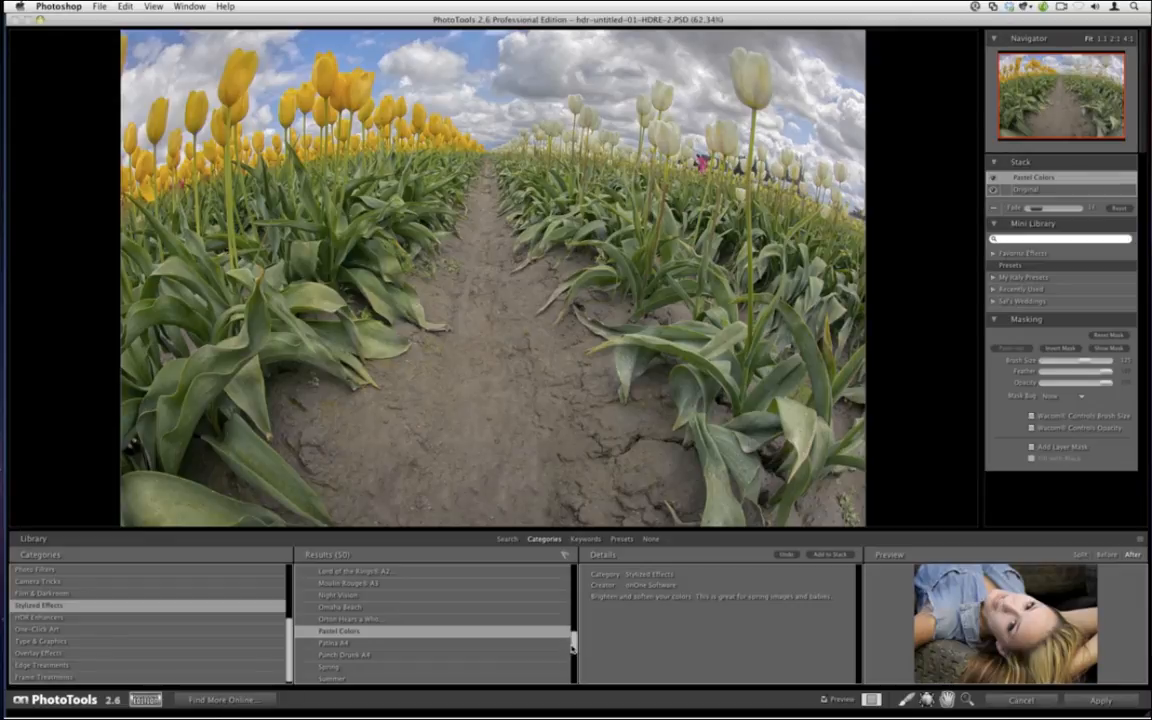
# Add the Creamsickle A4 effect to the stack and fade it to roughly half strength.
pyautogui.scroll(3, 572, 648)
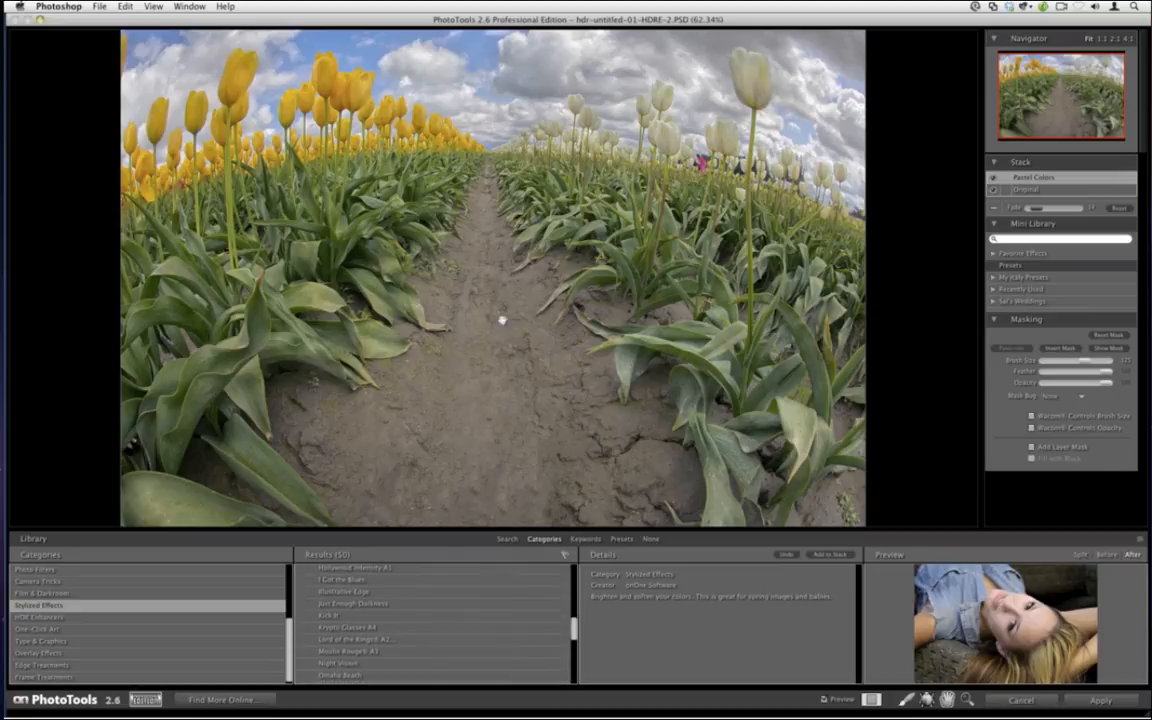
pyautogui.moveTo(575, 635); pyautogui.dragTo(575, 591)
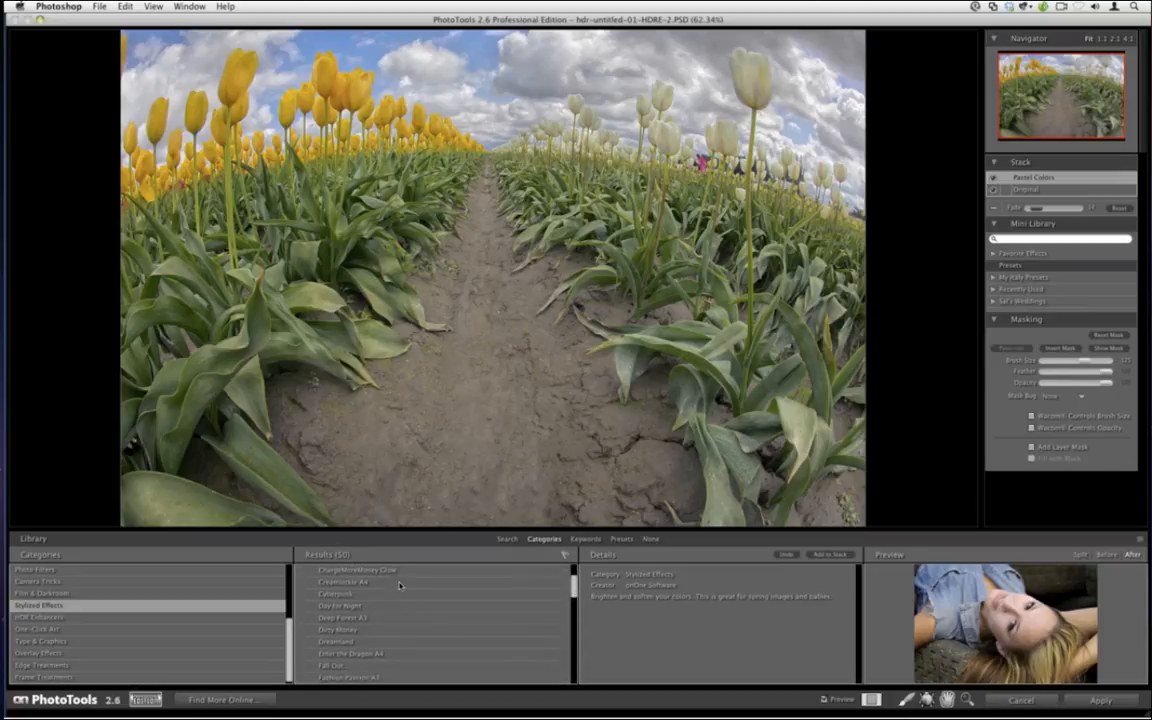
pyautogui.click(397, 581)
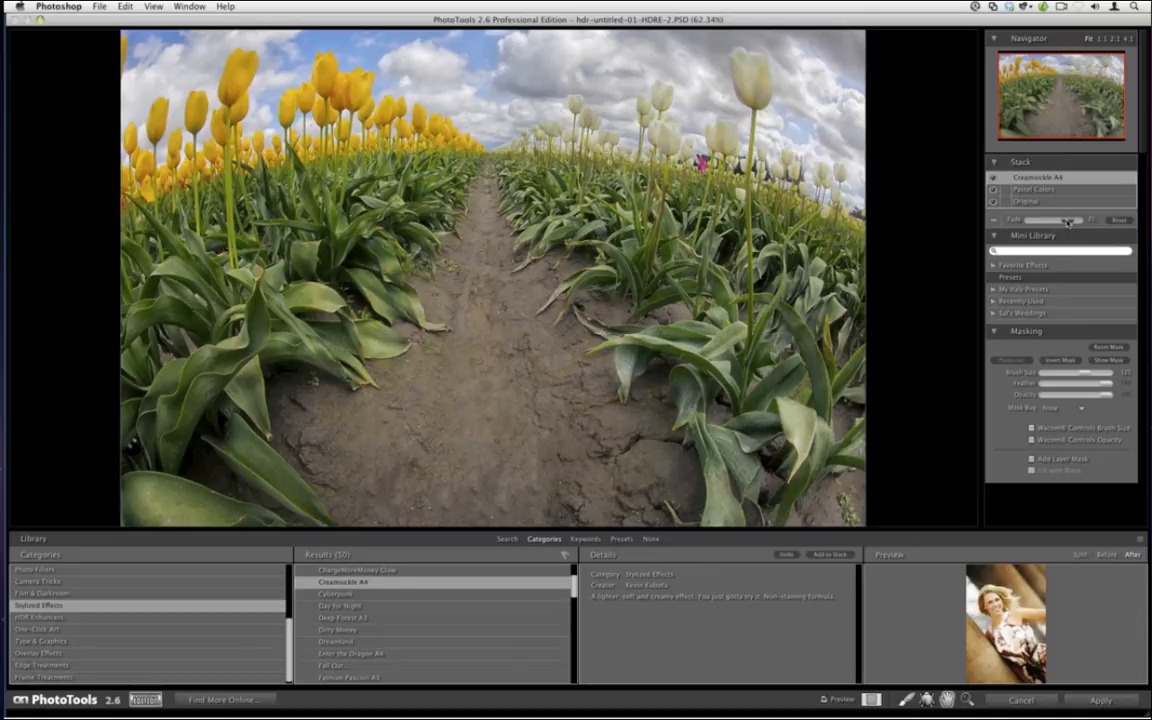
pyautogui.moveTo(1068, 221); pyautogui.dragTo(1055, 228)
# Add the Just Enough Darkness effect to the stack and fade it to a low strength.
pyautogui.moveTo(573, 591); pyautogui.dragTo(573, 626)
pyautogui.click(350, 656)
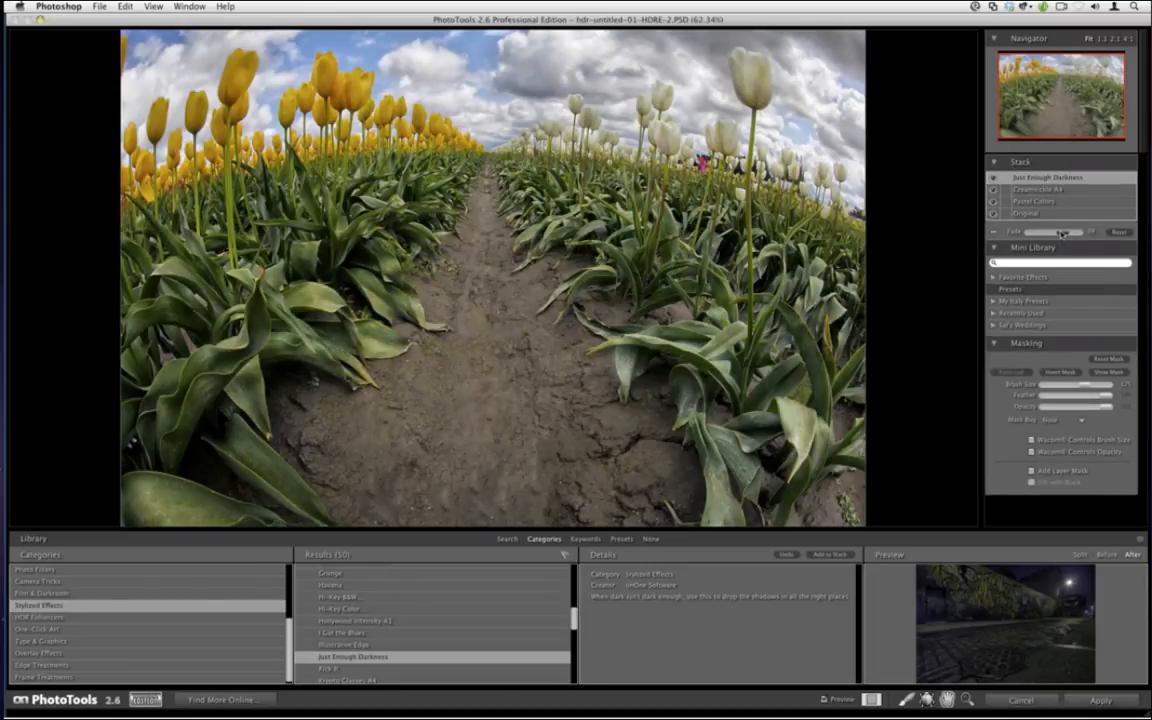
pyautogui.moveTo(1062, 233); pyautogui.dragTo(1038, 233)
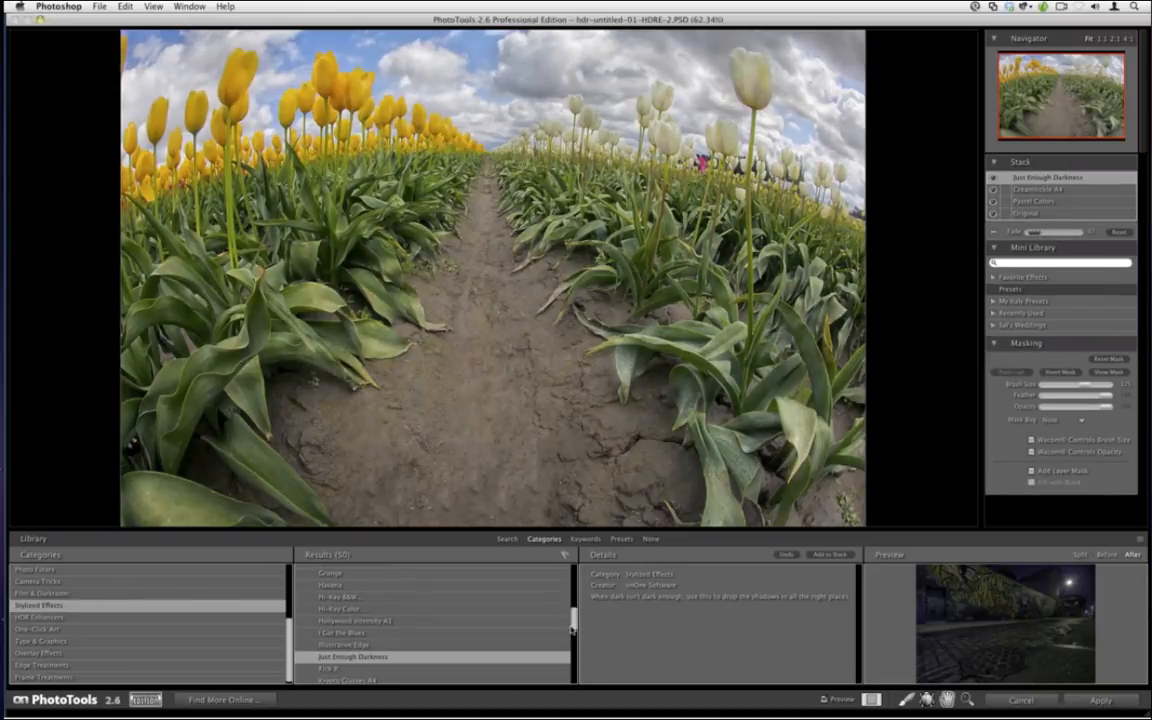
# Add the Orton Hears a Who effect to the stack, fade it to a low strength, and hide it.
pyautogui.moveTo(574, 627); pyautogui.dragTo(574, 656)
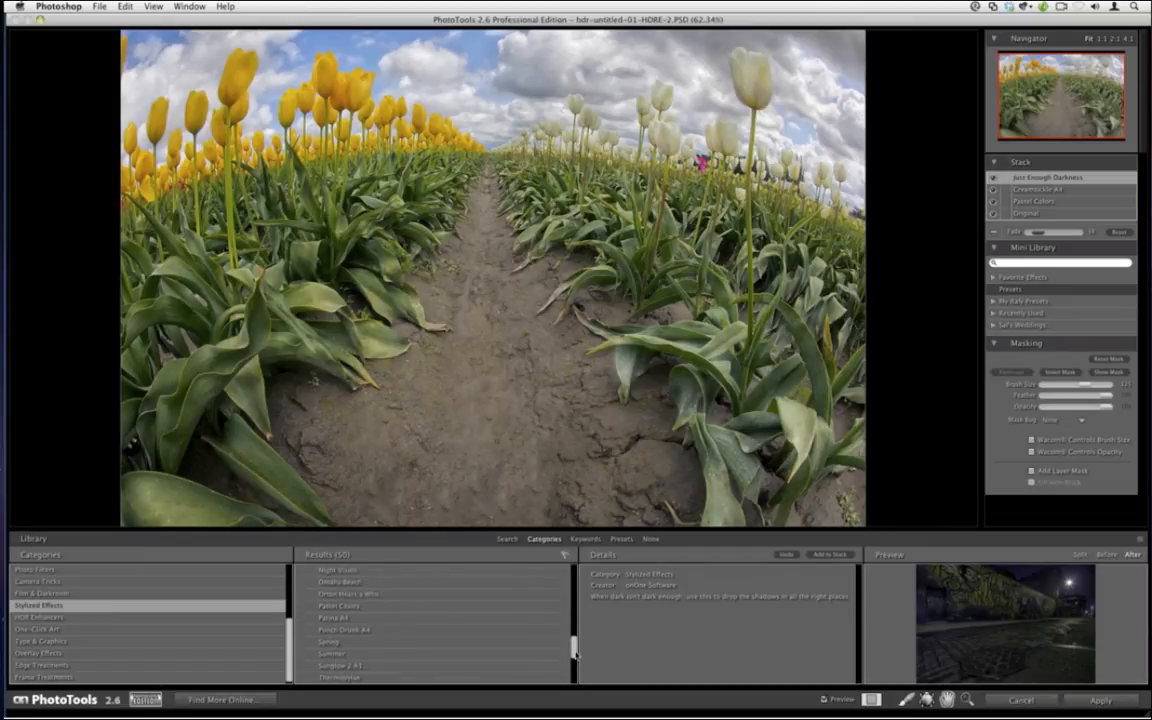
pyautogui.click(379, 597)
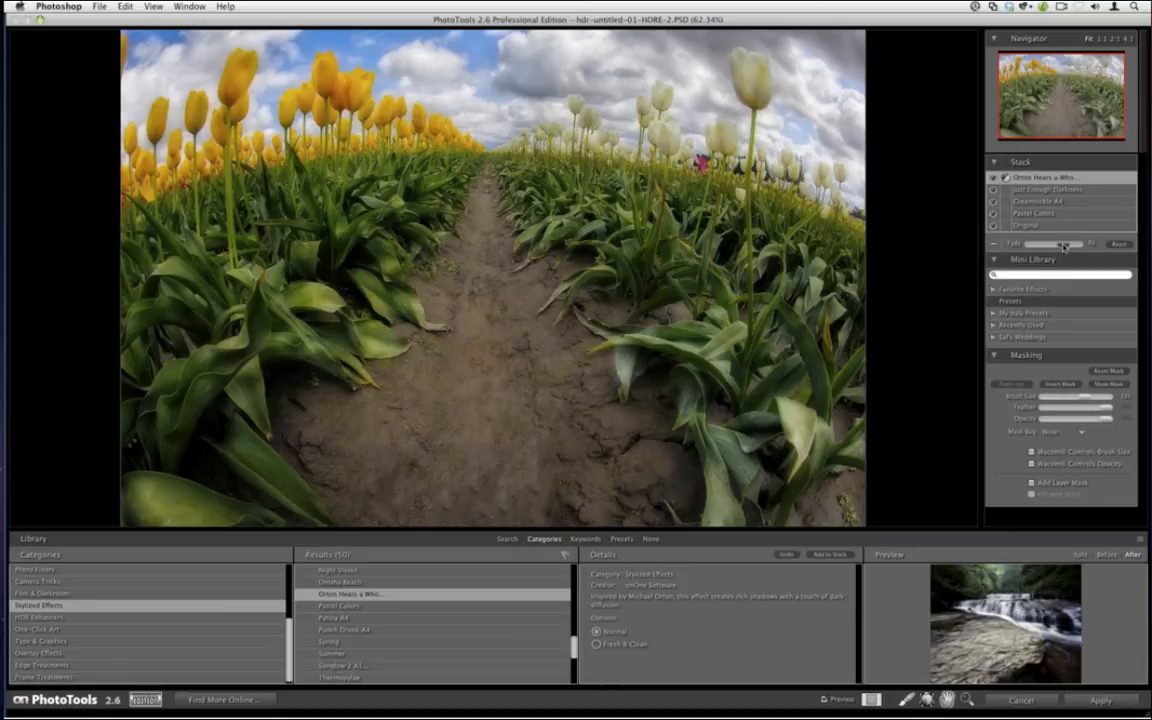
pyautogui.moveTo(1064, 246); pyautogui.dragTo(1043, 246)
pyautogui.click(992, 180)
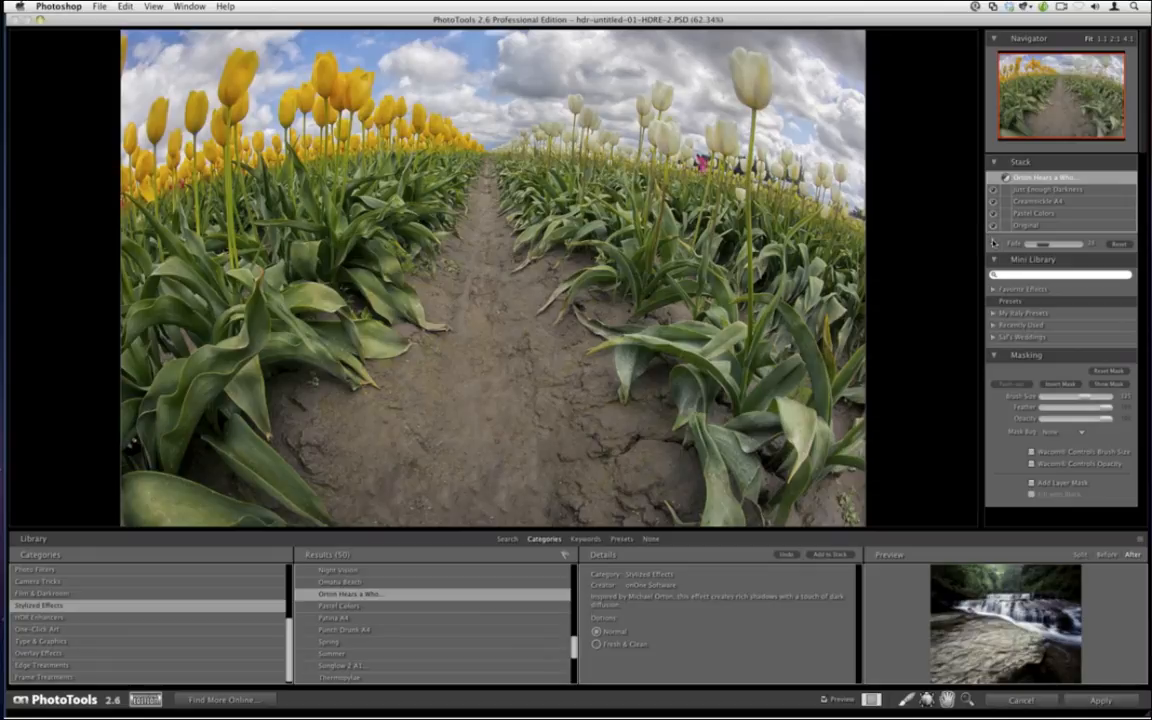
# Add the Sunglow 2 A1 effect at a low strength and switch on both it and the Orton Hears a Who effect.
pyautogui.click(486, 665)
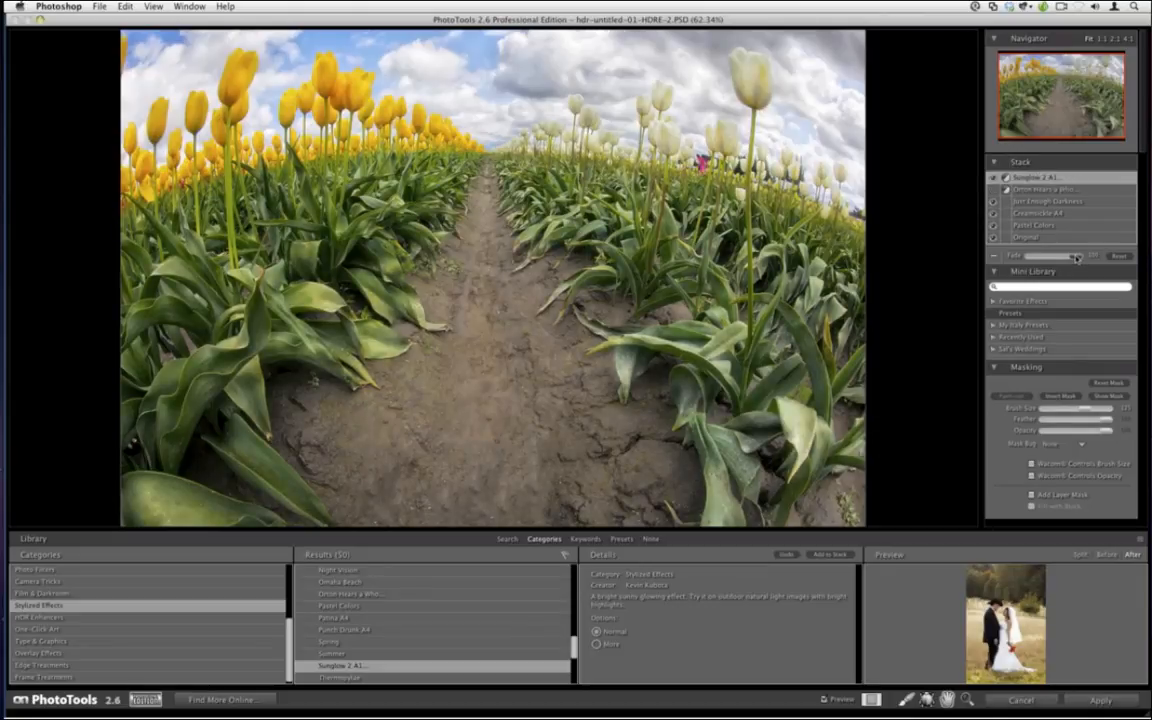
pyautogui.moveTo(1036, 256); pyautogui.dragTo(1030, 258)
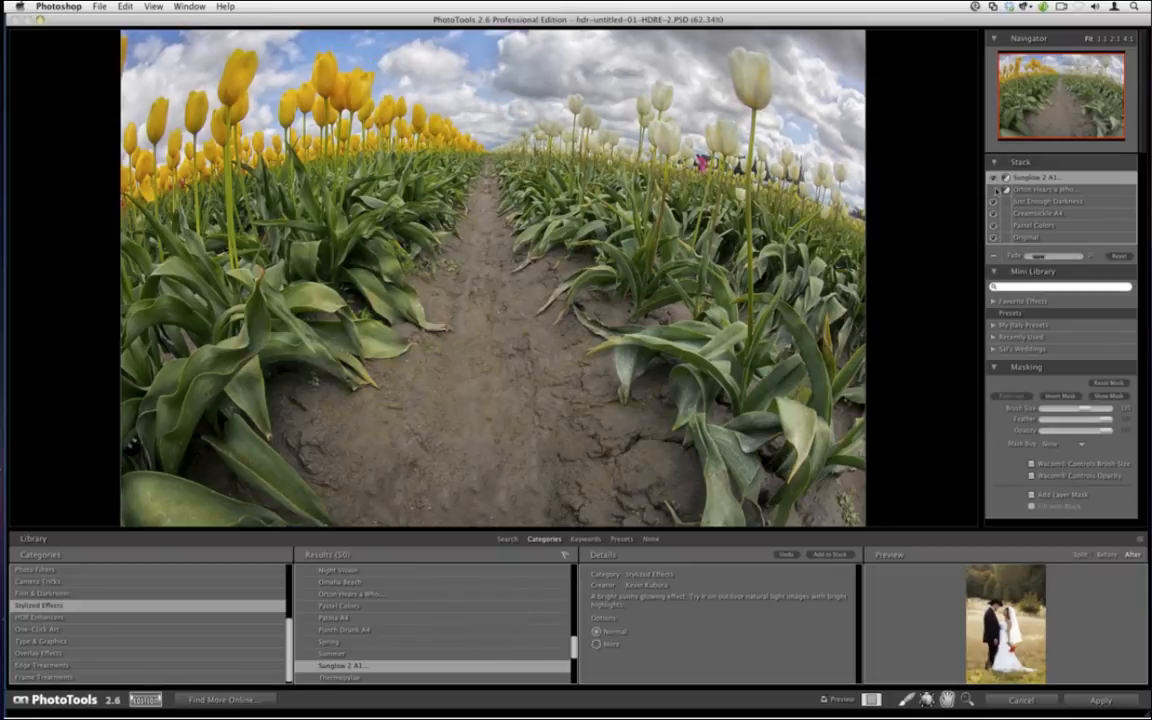
pyautogui.click(993, 178)
pyautogui.click(1018, 190)
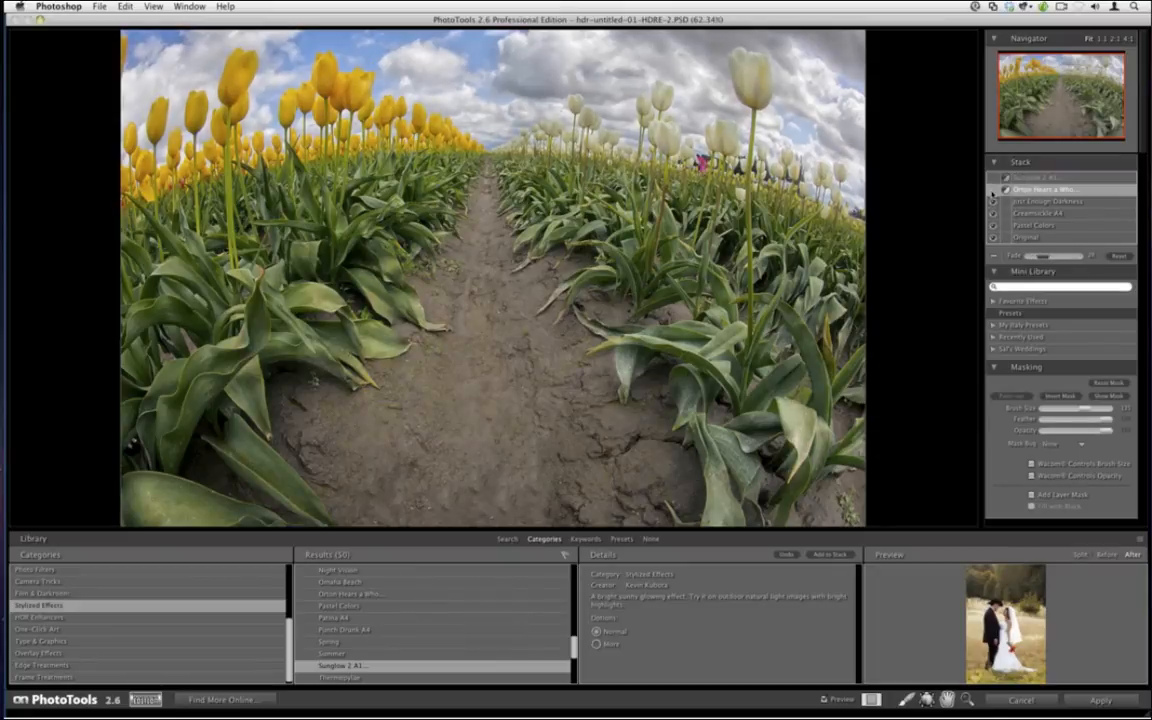
pyautogui.click(994, 178)
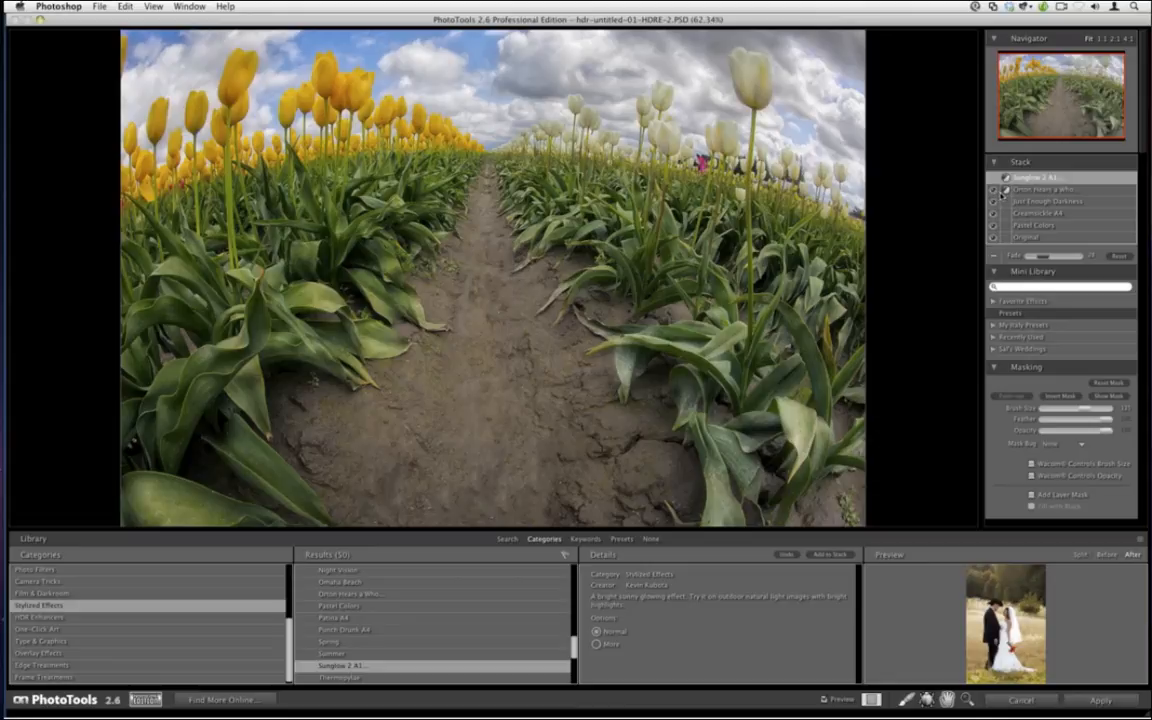
# Hide the effects library and compare the enlarged image with the effect preview off and on.
pyautogui.click(650, 539)
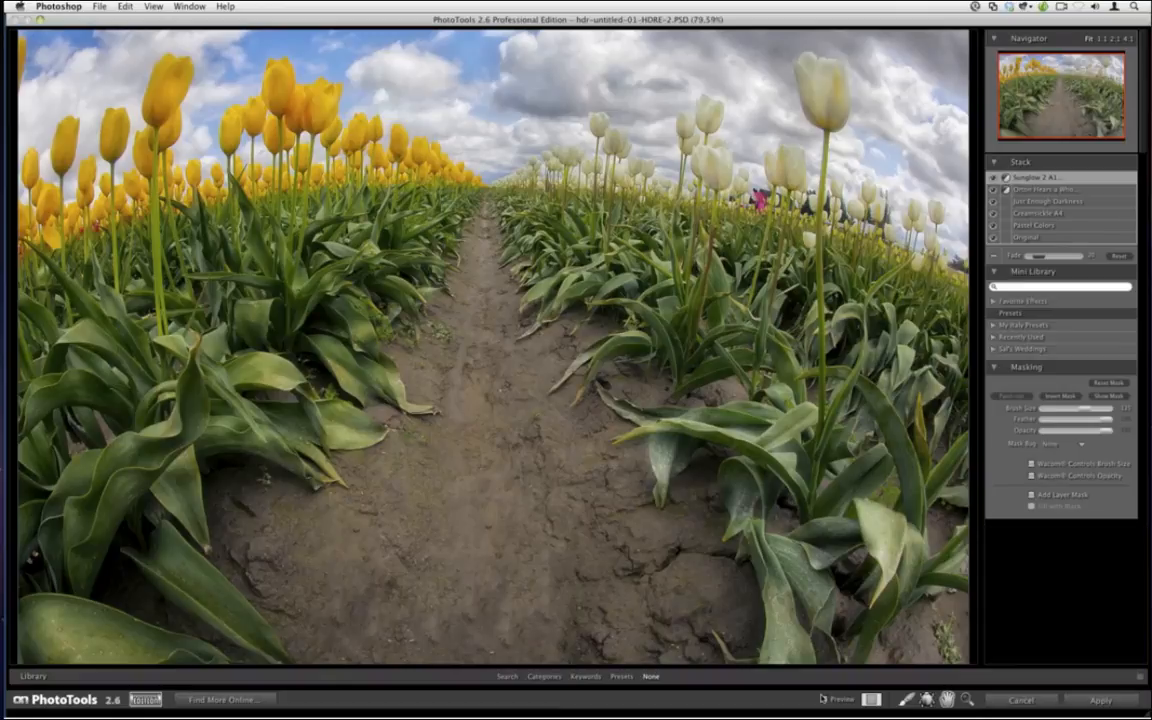
pyautogui.click(823, 699)
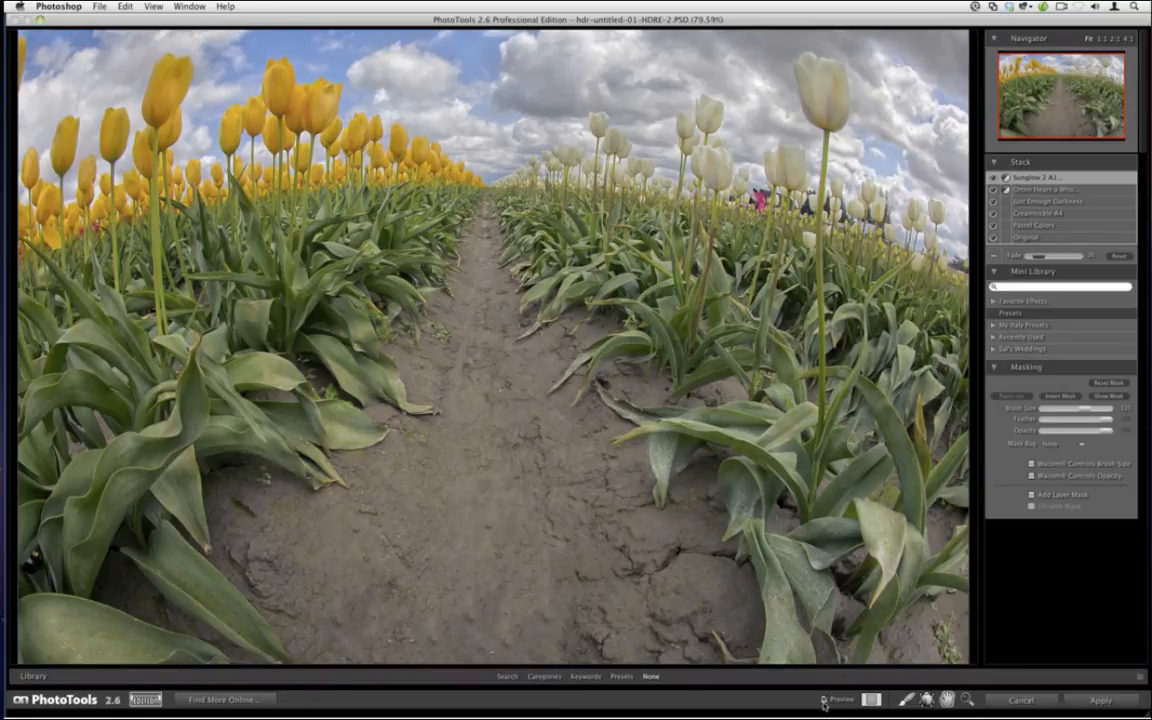
pyautogui.click(823, 700)
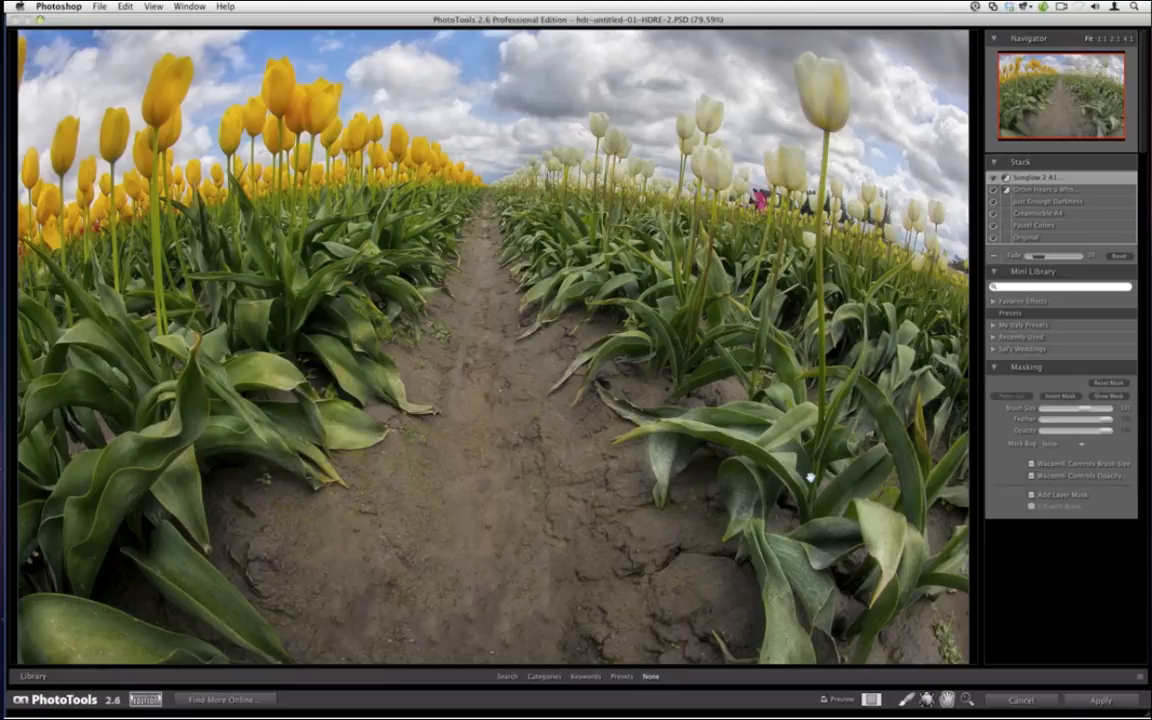
# Show the library categories again and review the details of the Creamsickle A4 effect in Stylized Effects.
pyautogui.click(544, 676)
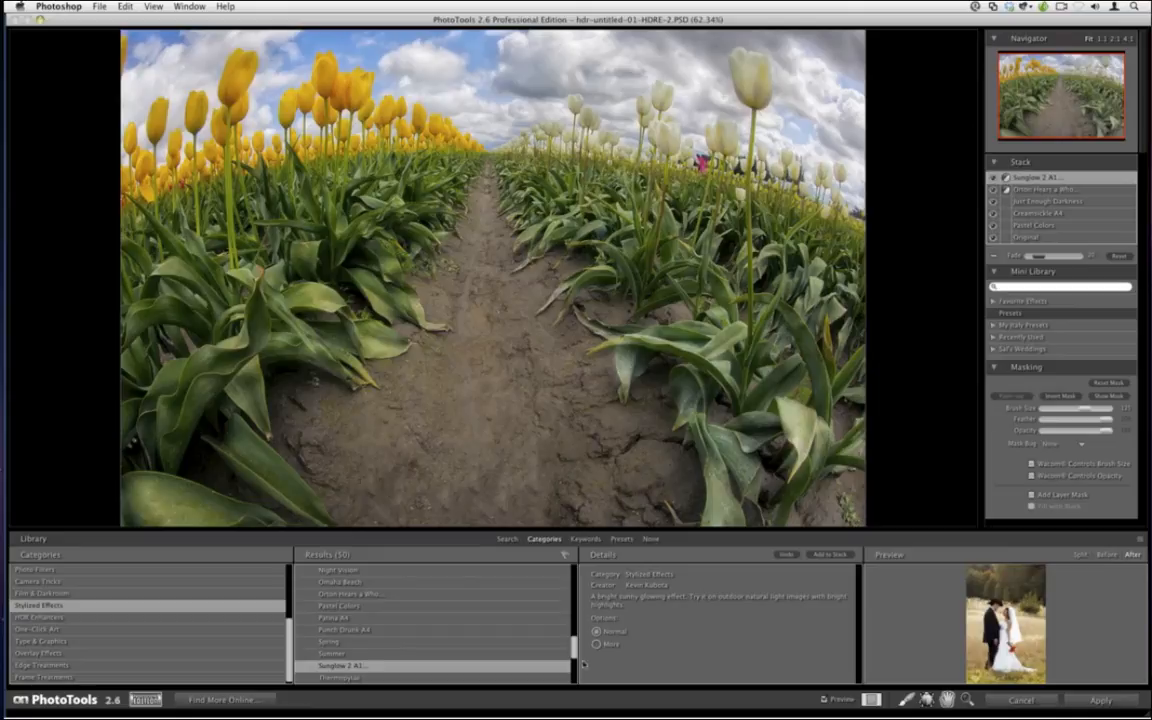
pyautogui.scroll(10, 520, 595)
pyautogui.scroll(2, 568, 603)
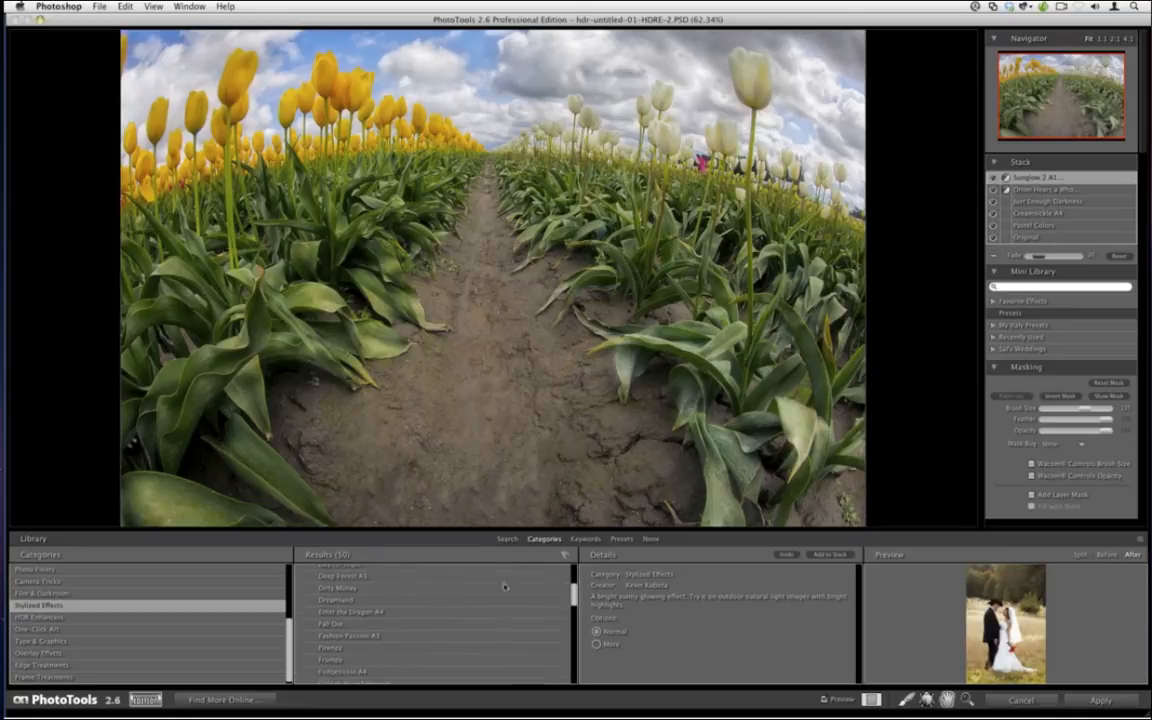
pyautogui.scroll(5, 573, 595)
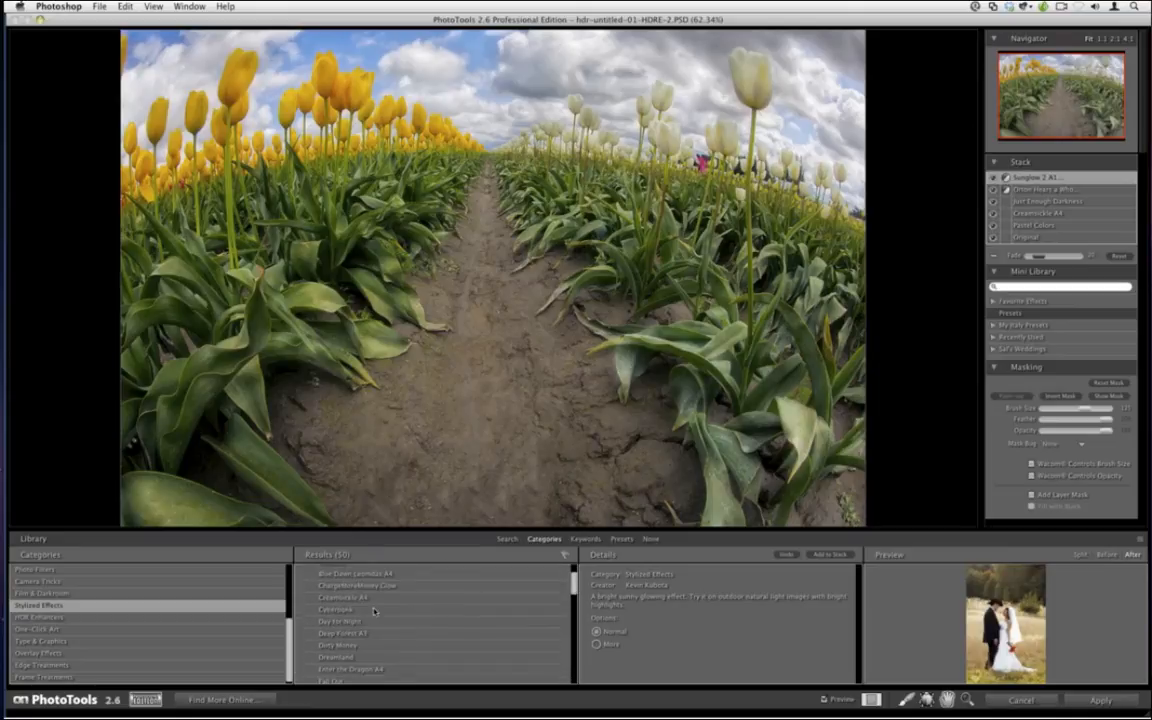
pyautogui.click(345, 597)
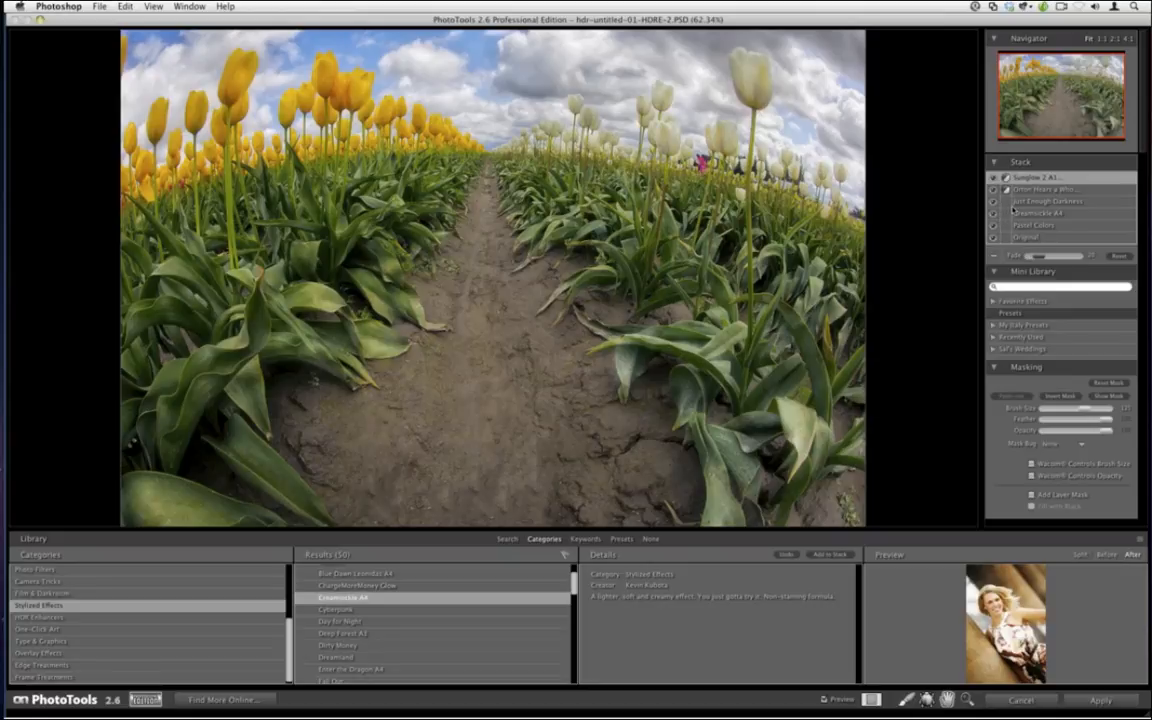
# Apply the effect stack to the Photoshop document and compare the image with the new PhotoTools layer hidden and shown.
pyautogui.click(1087, 705)
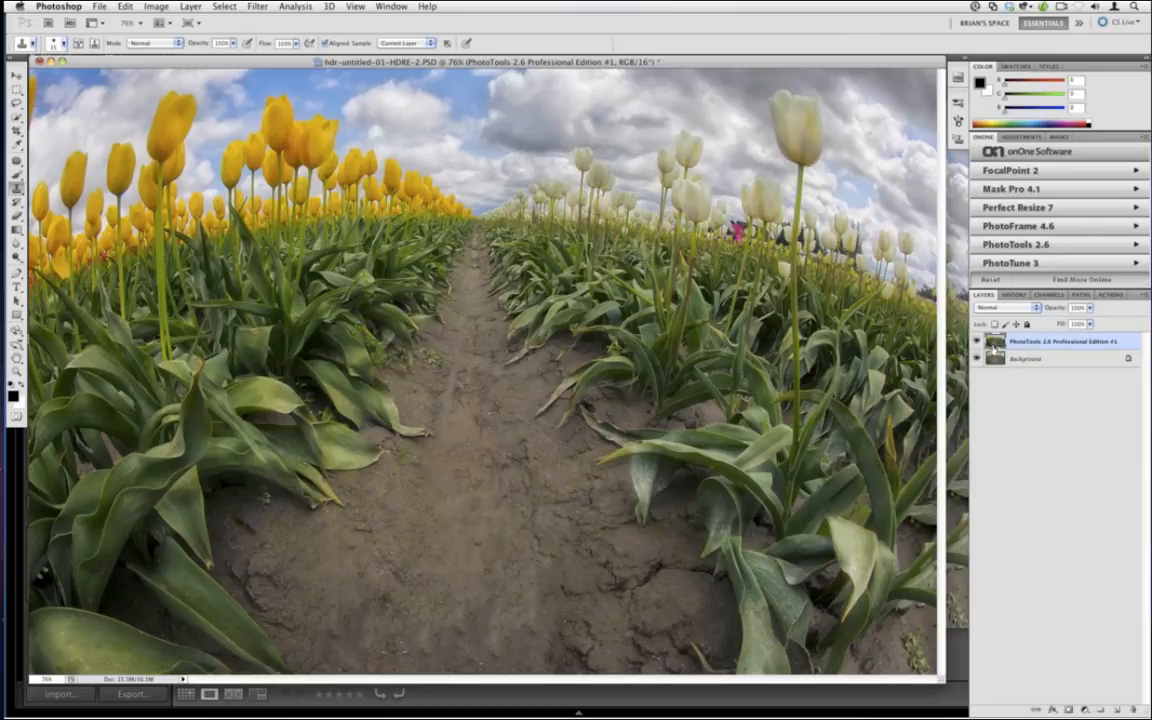
pyautogui.click(978, 341)
pyautogui.click(978, 341)
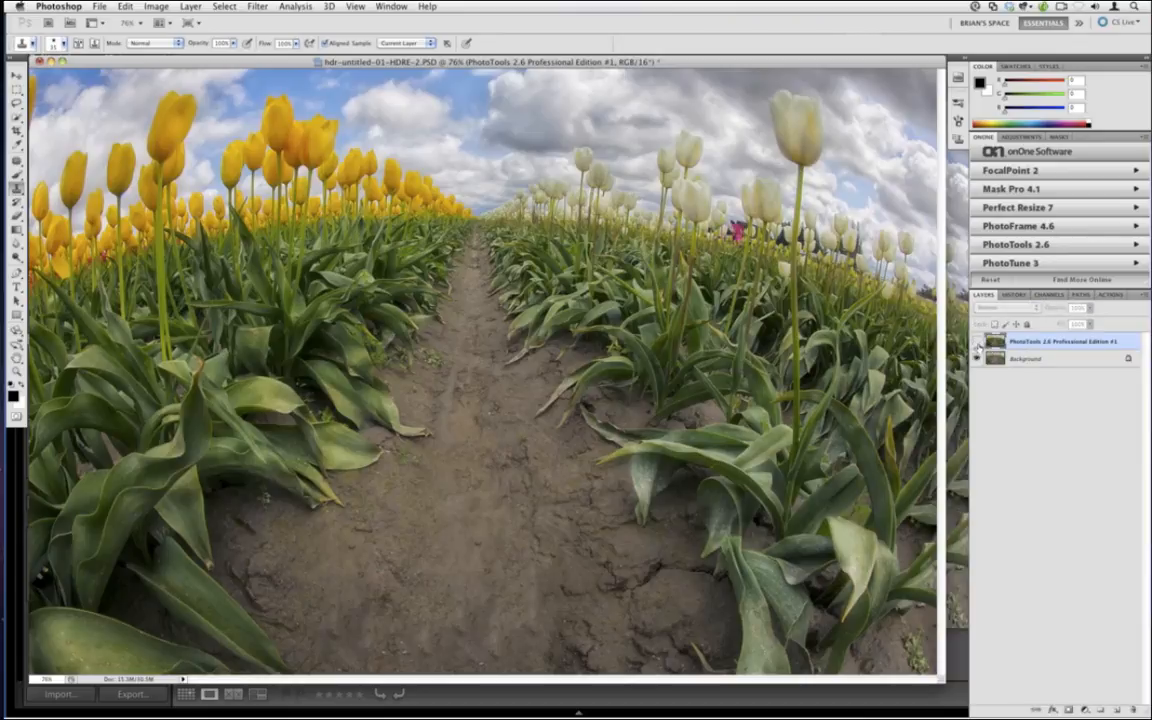
# Save the edited image with its PhotoTools layer as hdr-untitled-01-HDRE-2-Edit.tif.
pyautogui.click(91, 6)
pyautogui.click(98, 170)
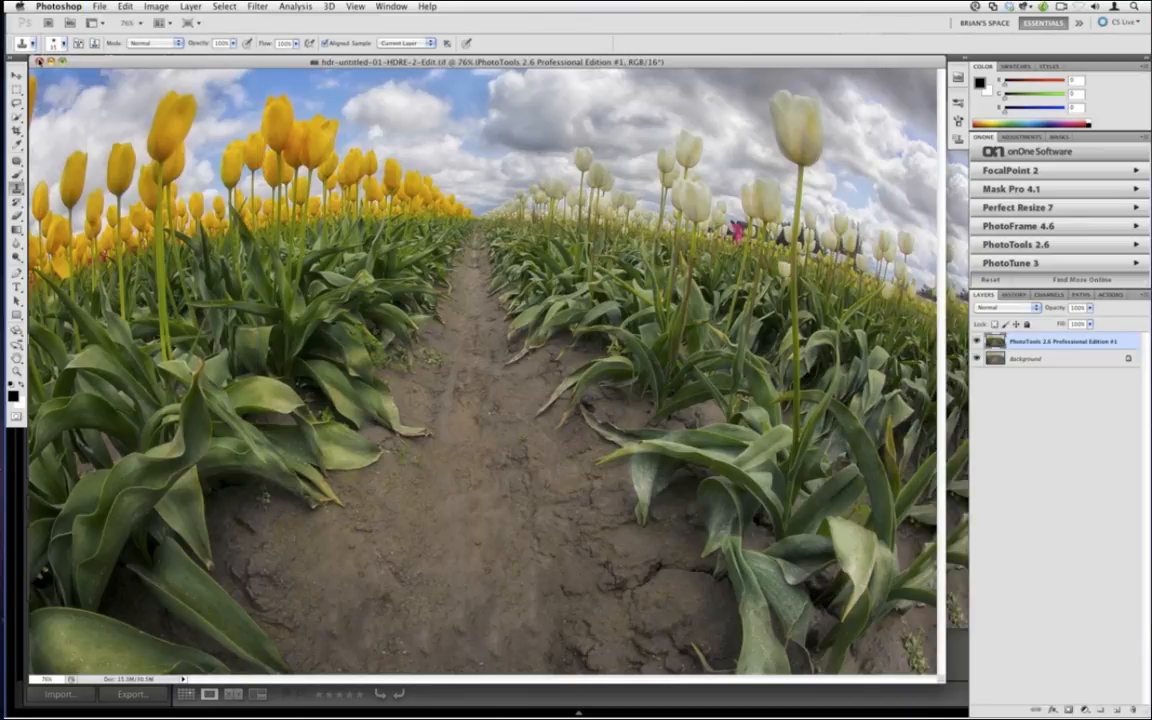
# Close the Photoshop document, switch to Lightroom and open the saved tulip field photo for developing.
pyautogui.click(39, 62)
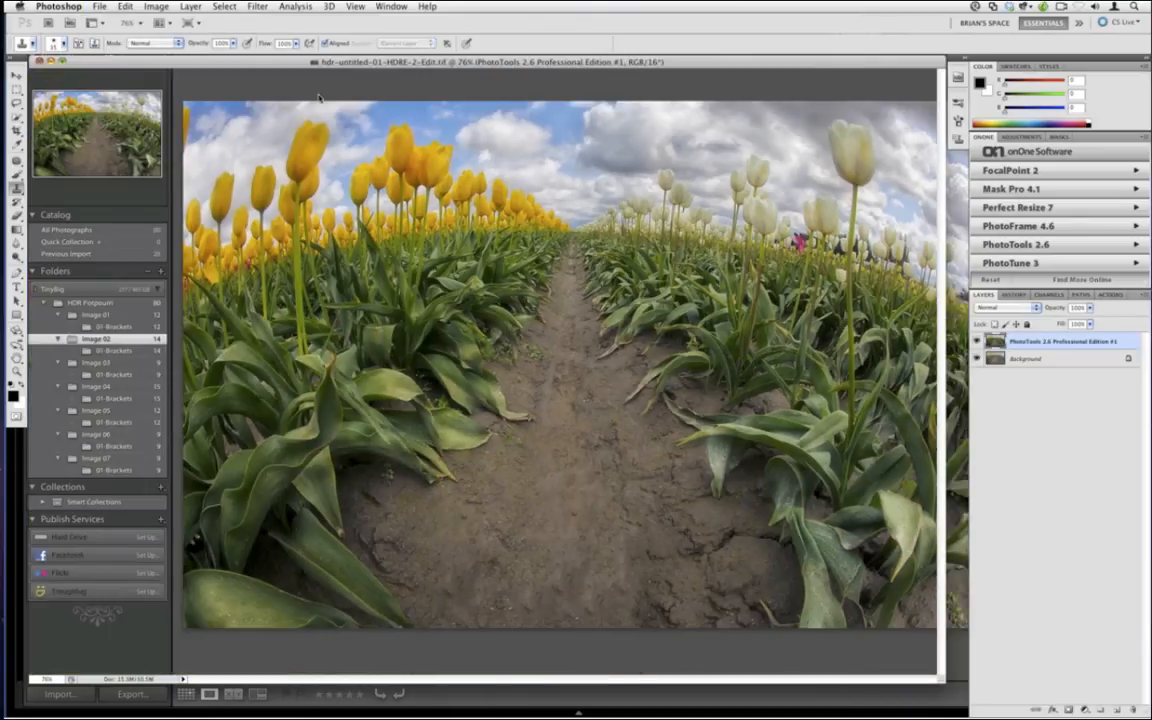
pyautogui.click(348, 144)
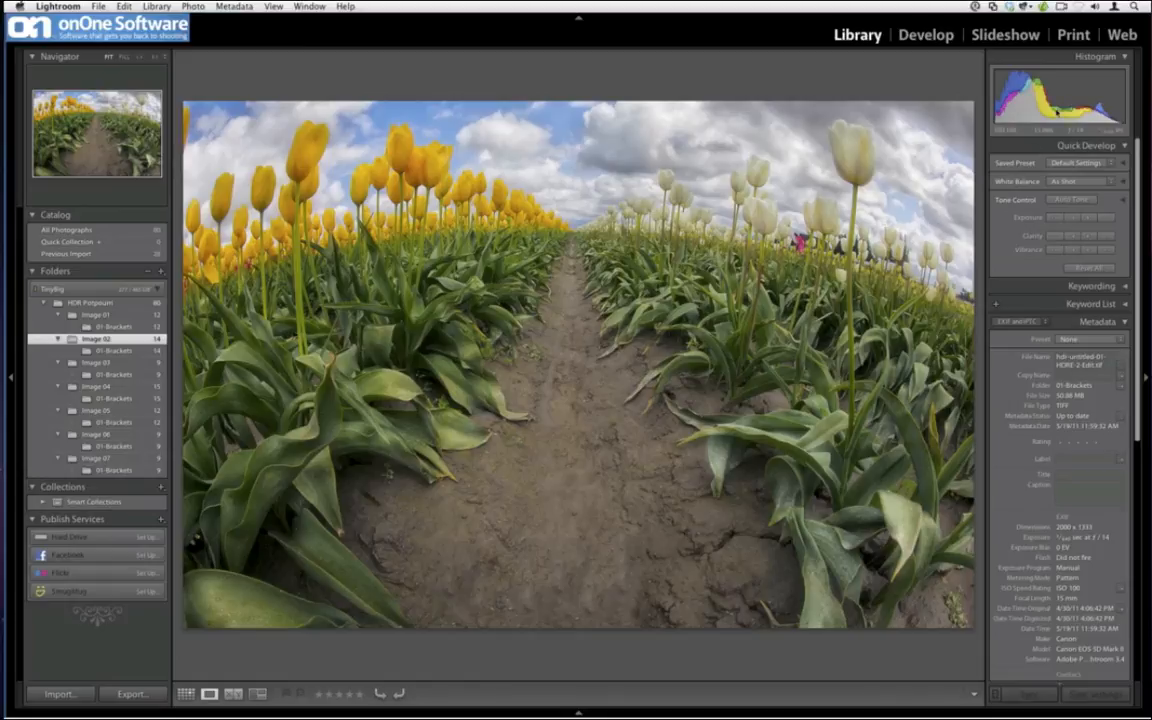
pyautogui.click(920, 36)
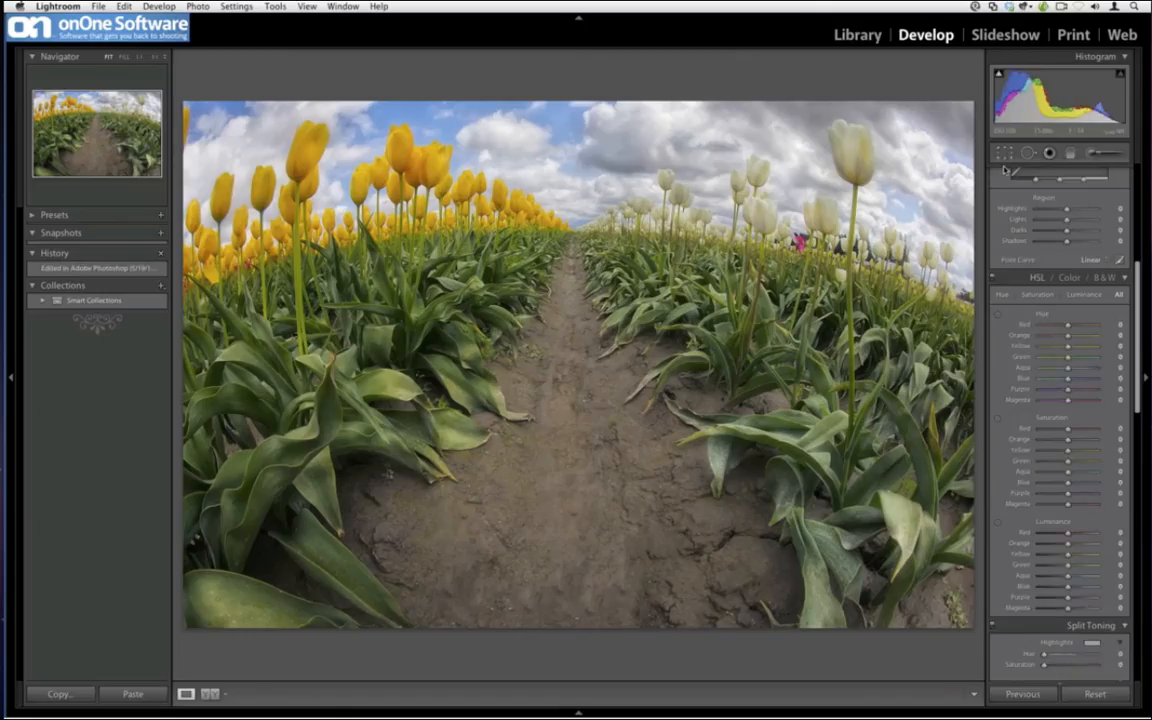
# Straighten the tulip photo with a crop angle of -1.27 and reposition the image within the crop frame.
pyautogui.click(1004, 158)
pyautogui.moveTo(967, 75); pyautogui.dragTo(959, 68)
pyautogui.moveTo(822, 263); pyautogui.dragTo(833, 243)
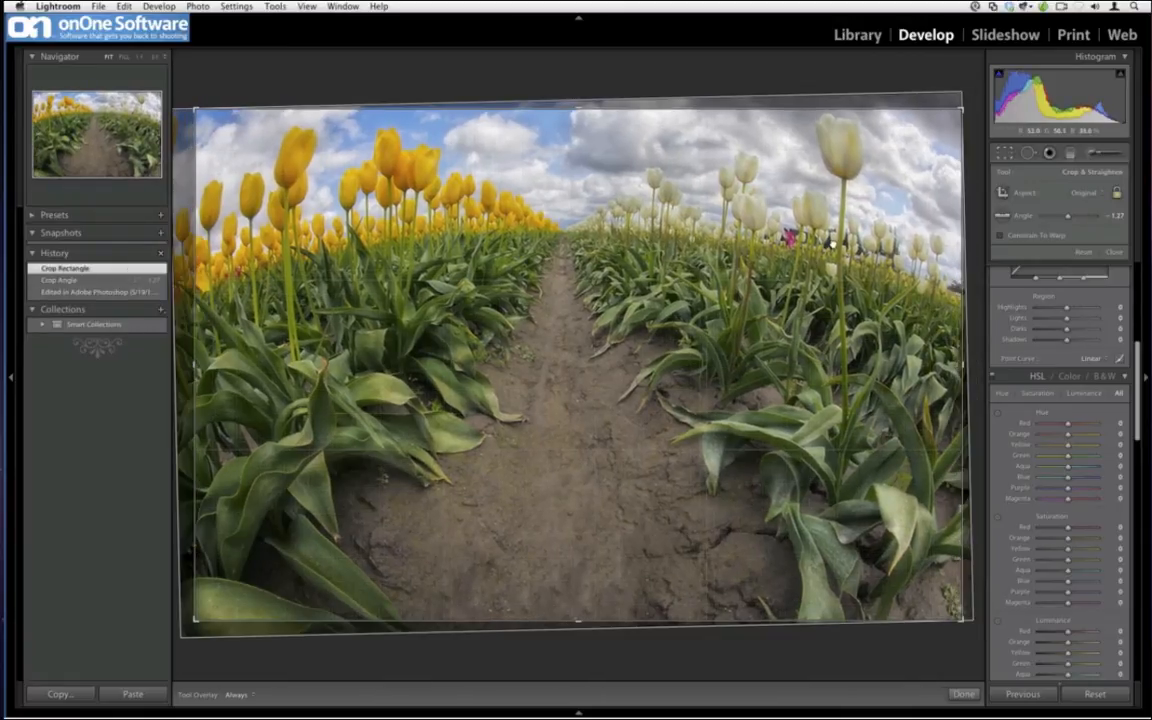
pyautogui.click(1004, 153)
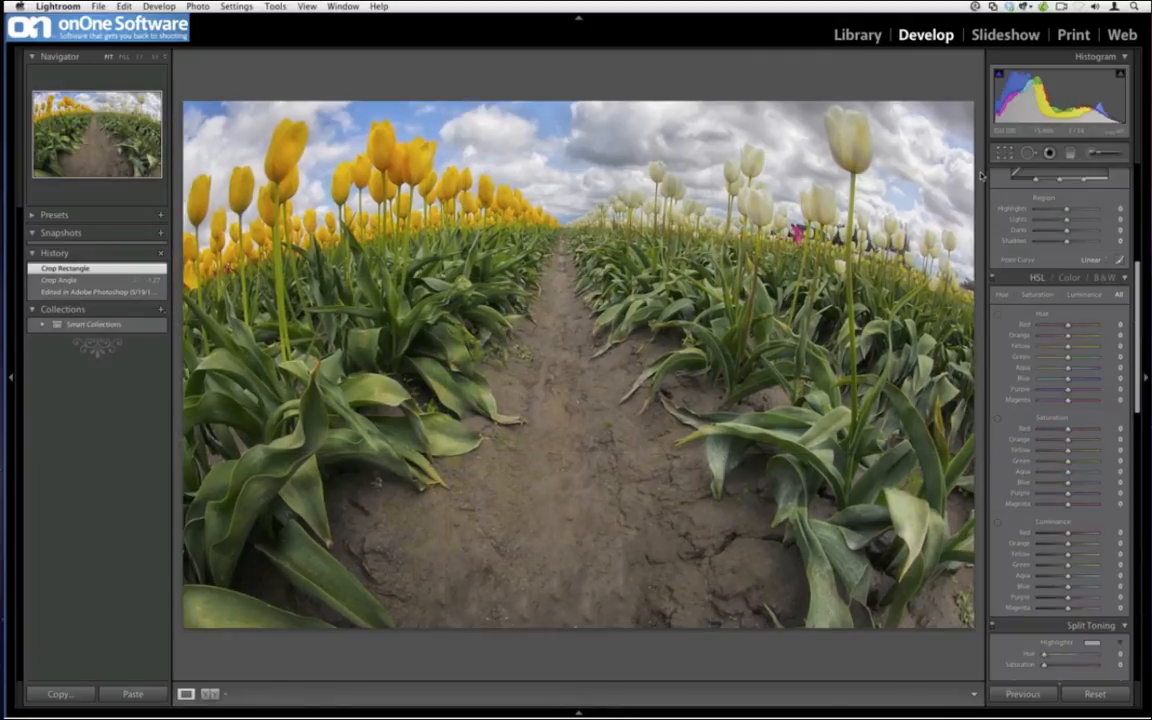
pyautogui.press('r')
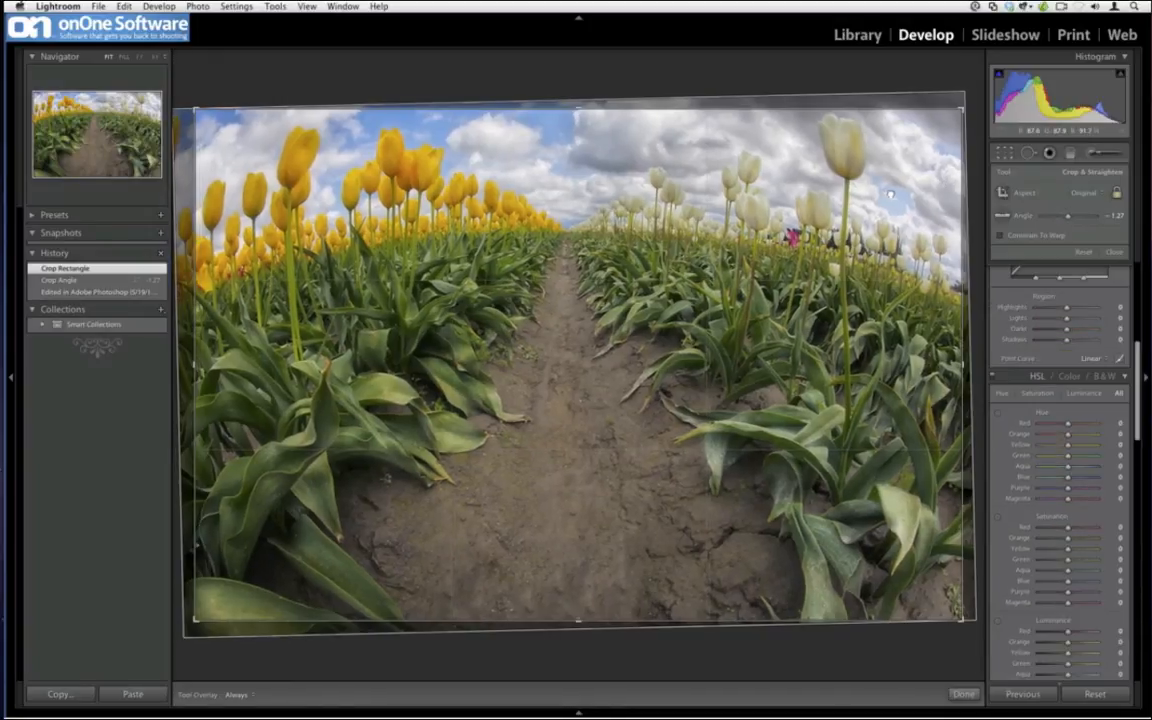
pyautogui.moveTo(898, 196); pyautogui.dragTo(917, 200)
pyautogui.click(1003, 154)
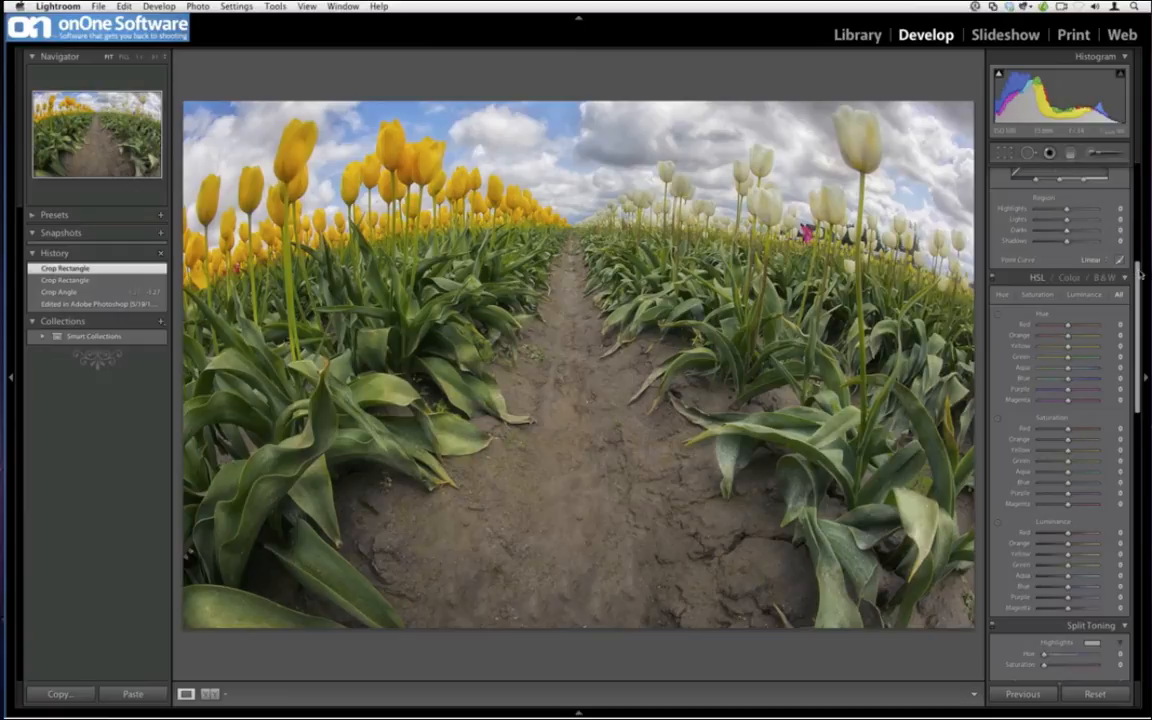
# Set Contrast to +16 and Fill Light to 5, and adjust the yellows to saturation -17 and luminance +12.
pyautogui.scroll(6, 1063, 327)
pyautogui.moveTo(1063, 327); pyautogui.dragTo(1046, 287)
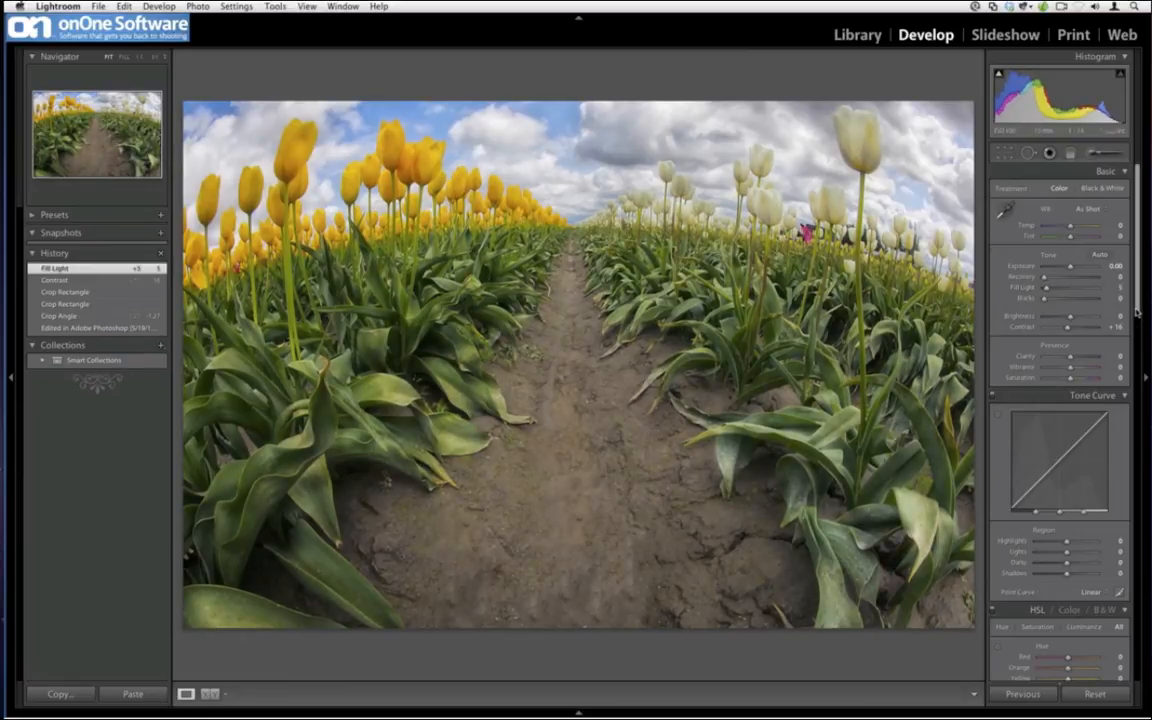
pyautogui.scroll(-10, 1137, 313)
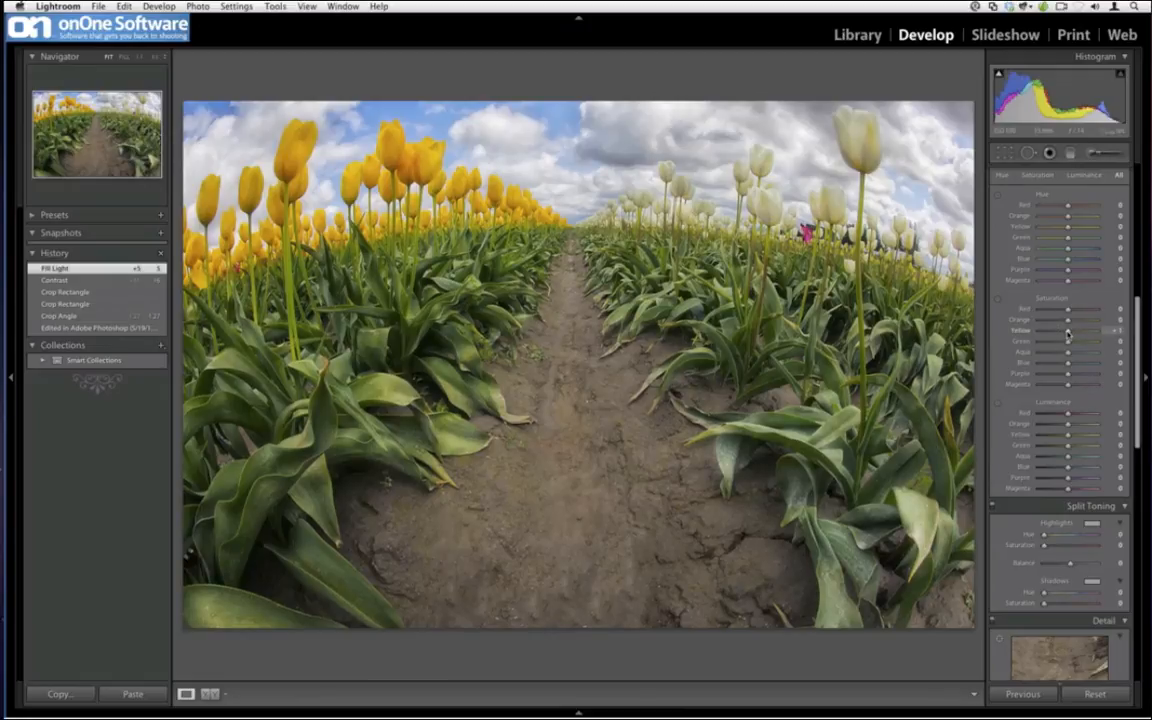
pyautogui.moveTo(1067, 332); pyautogui.dragTo(1062, 332)
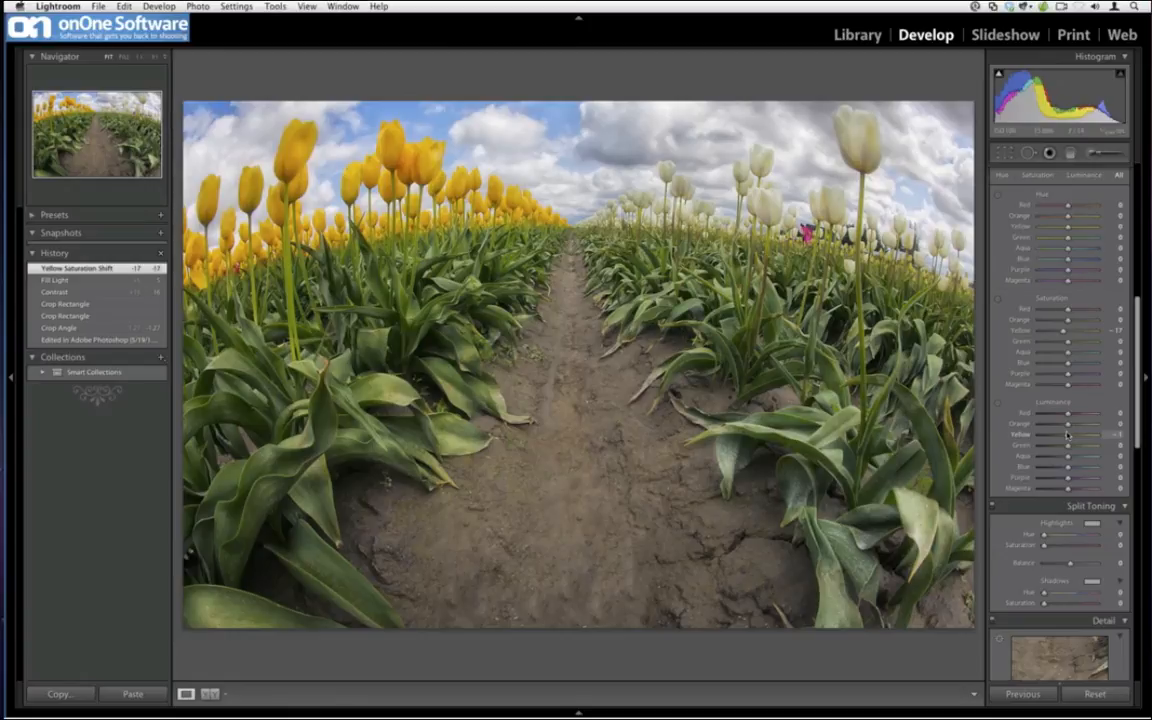
pyautogui.moveTo(1067, 436); pyautogui.dragTo(1072, 436)
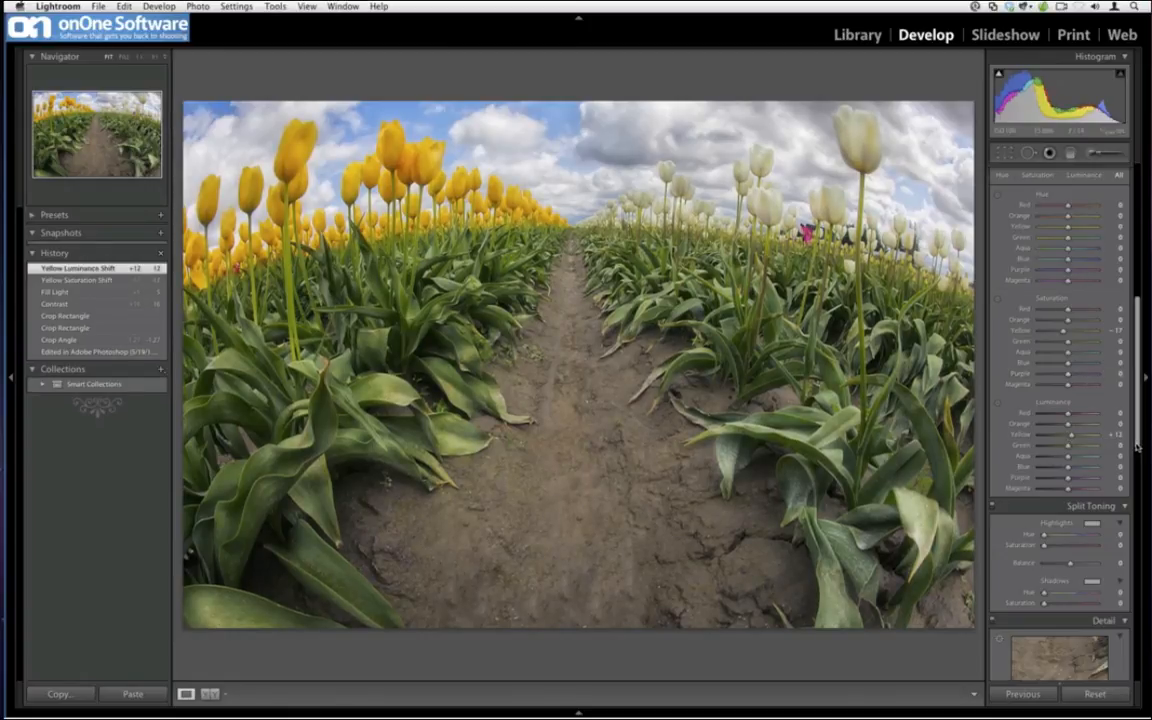
# Add a post-crop vignette with an amount of -17 and a midpoint of 63.
pyautogui.scroll(-10, 1137, 447)
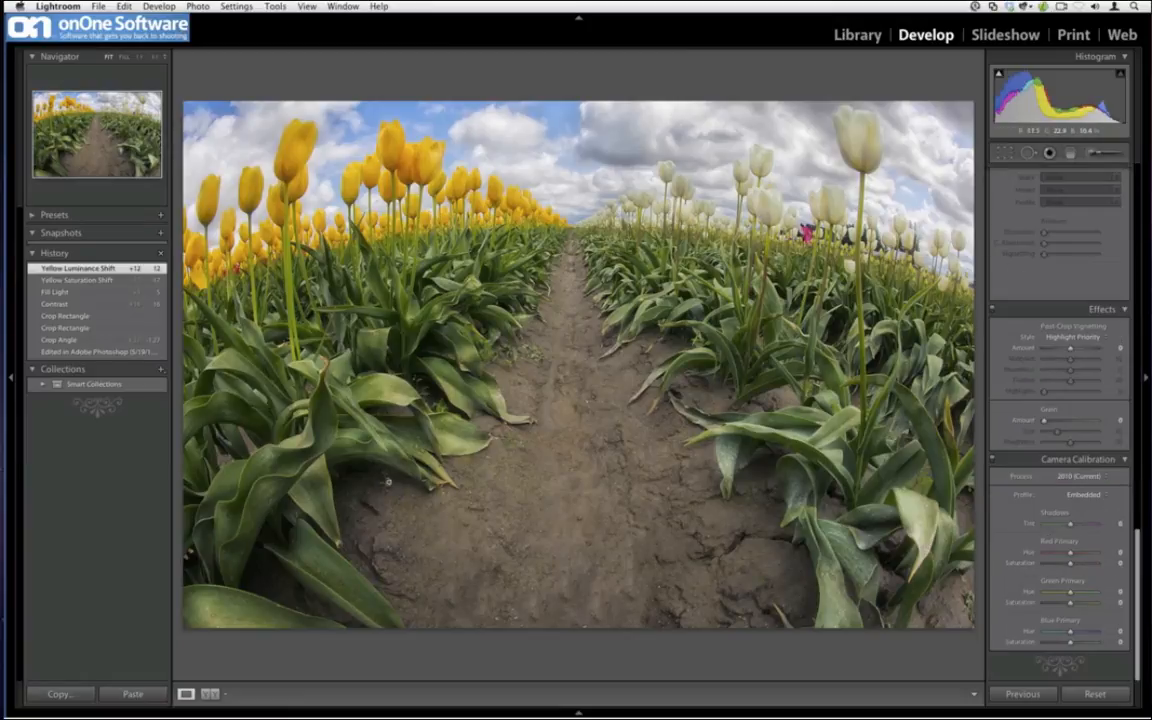
pyautogui.moveTo(1070, 348); pyautogui.dragTo(1072, 362)
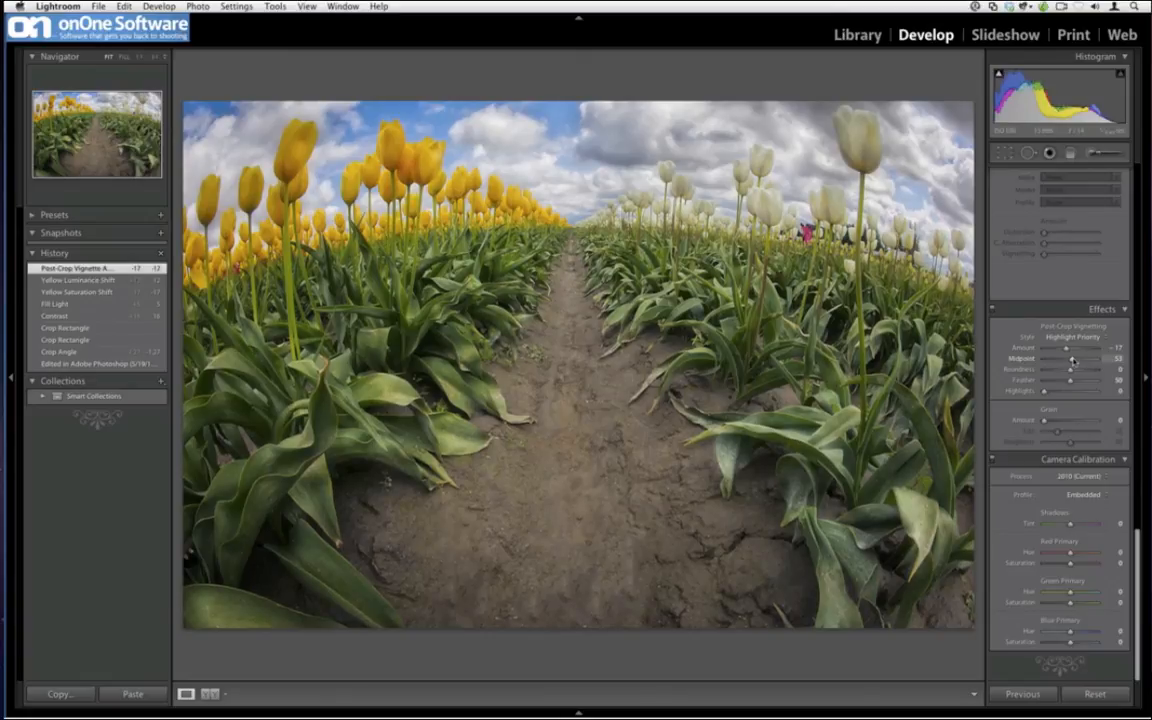
pyautogui.moveTo(1071, 361); pyautogui.dragTo(1078, 360)
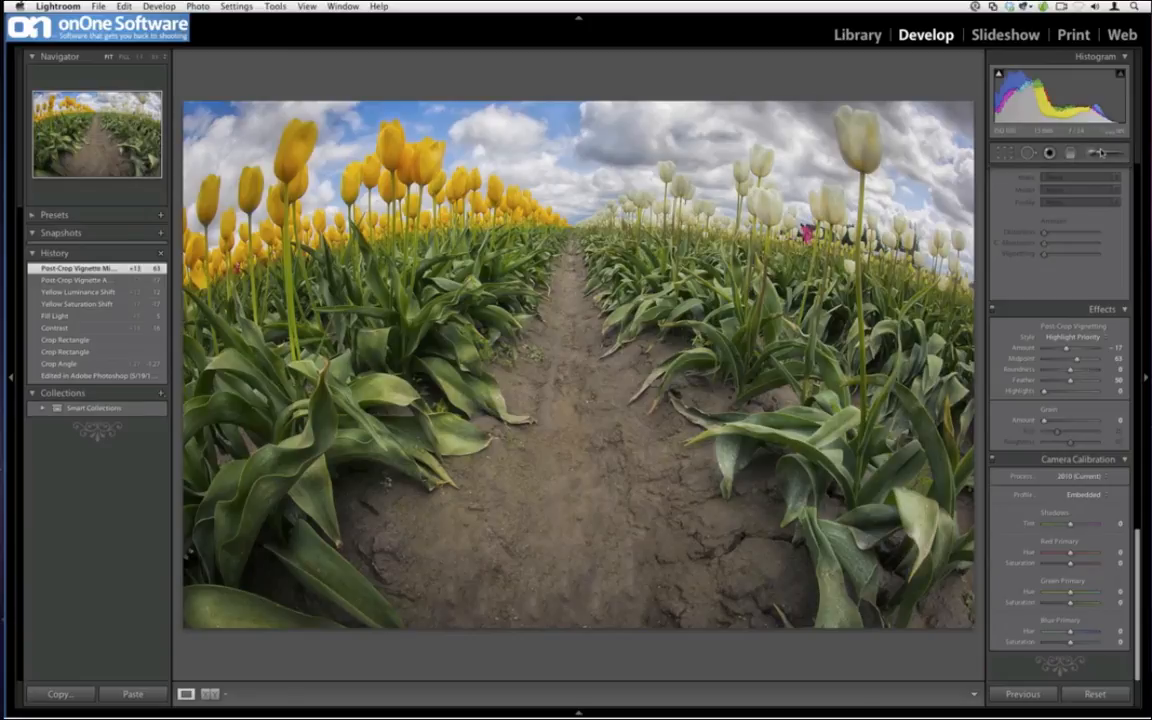
# Paint the yellow tulips with the Adjustment Brush using the HDR Texture Boost preset at brush size 5.0.
pyautogui.press('k')
pyautogui.click(1052, 192)
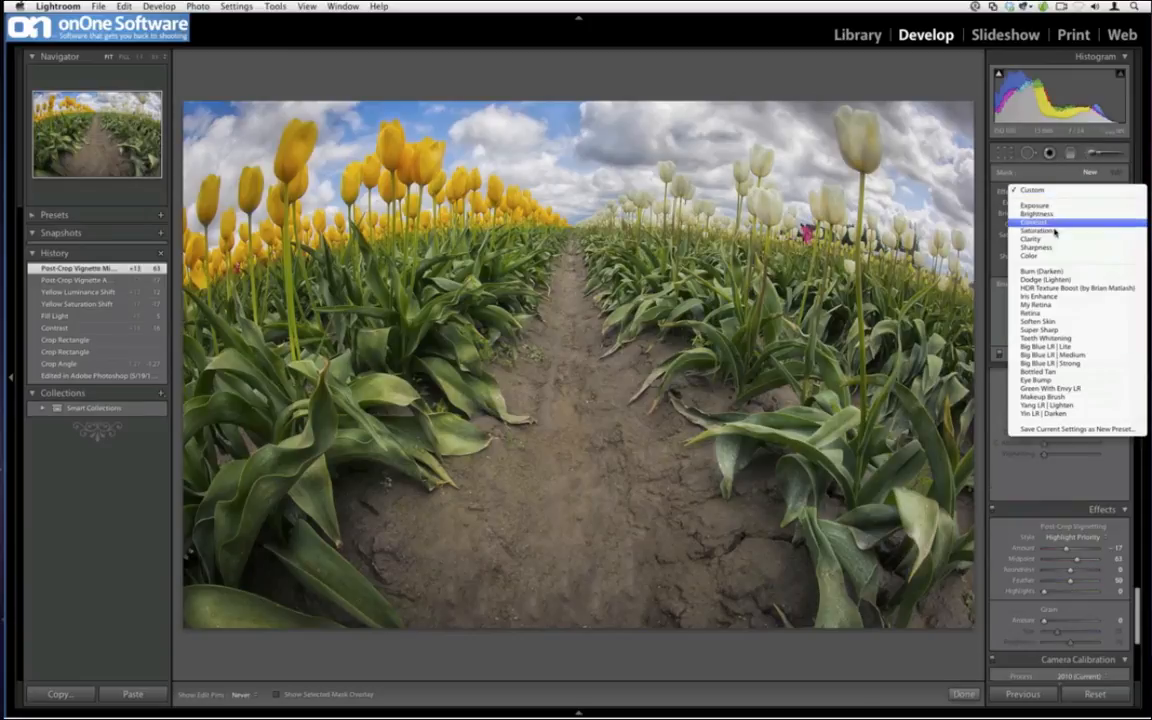
pyautogui.click(1052, 289)
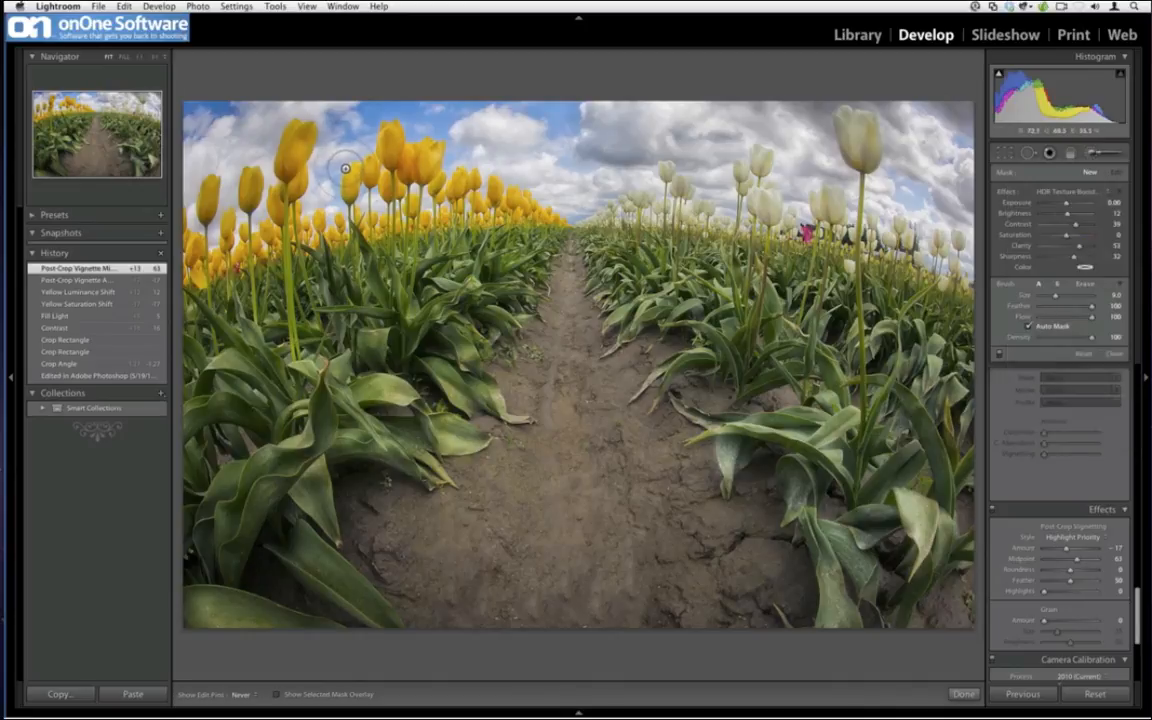
pyautogui.press('[')
pyautogui.press('[')
pyautogui.press('[')
pyautogui.press('[')
pyautogui.moveTo(303, 138); pyautogui.dragTo(294, 168)
pyautogui.moveTo(386, 171)
pyautogui.mouseDown()
pyautogui.moveTo(406, 151)
pyautogui.moveTo(376, 168)
pyautogui.moveTo(408, 165)
pyautogui.moveTo(421, 190)
pyautogui.mouseUp()
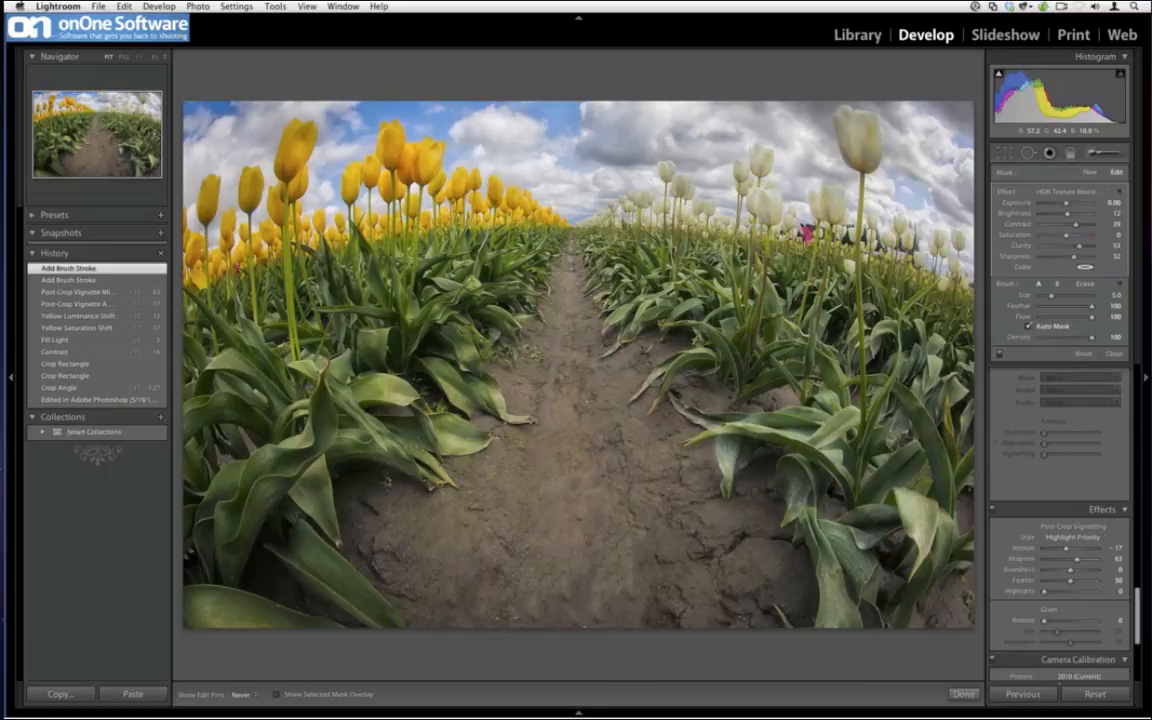
pyautogui.moveTo(207, 200); pyautogui.dragTo(193, 219)
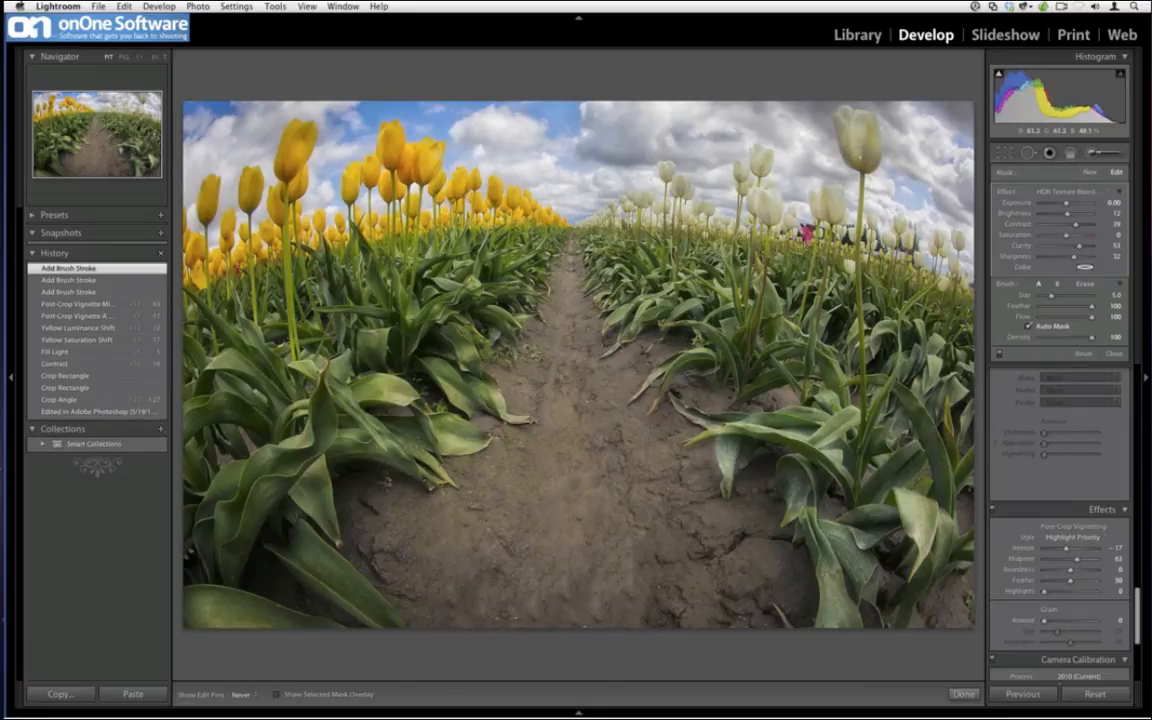
# Brush the HDR Texture Boost effect over the white tulips and the foreground leaves on both sides of the path.
pyautogui.moveTo(765, 194)
pyautogui.mouseDown()
pyautogui.moveTo(758, 184)
pyautogui.moveTo(836, 212)
pyautogui.mouseUp()
pyautogui.moveTo(762, 154); pyautogui.dragTo(760, 168)
pyautogui.moveTo(668, 171); pyautogui.dragTo(683, 183)
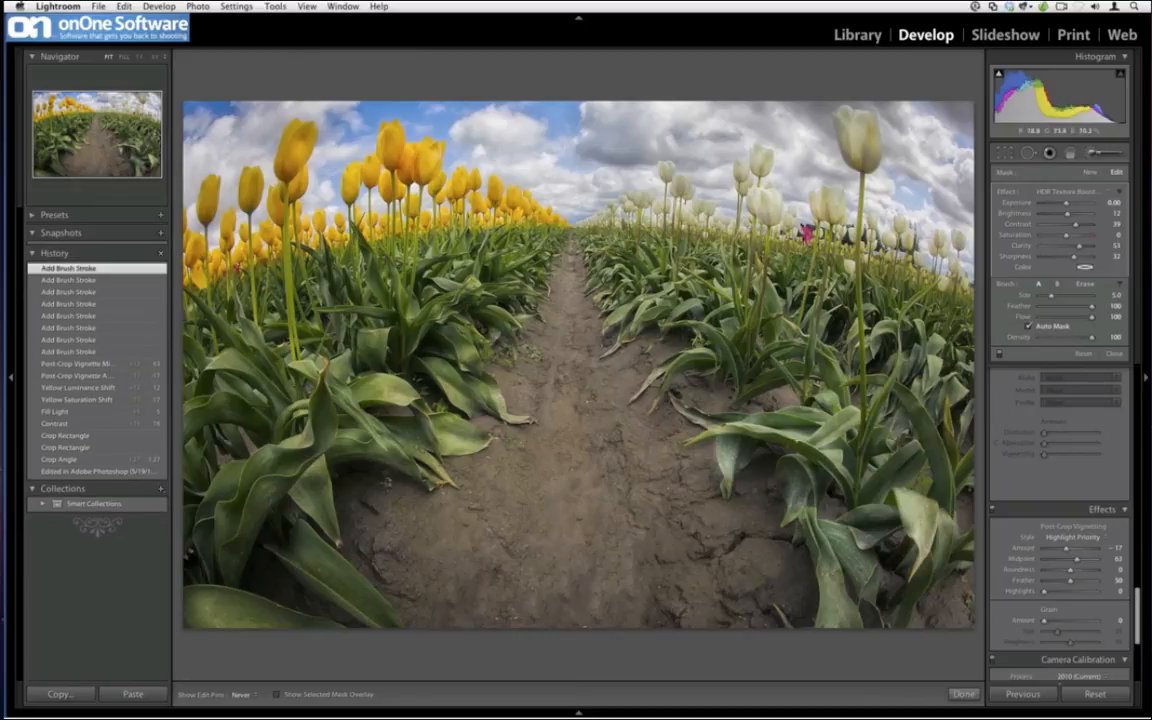
pyautogui.moveTo(822, 546); pyautogui.dragTo(826, 562)
pyautogui.moveTo(829, 492)
pyautogui.mouseDown()
pyautogui.moveTo(826, 453)
pyautogui.moveTo(749, 412)
pyautogui.moveTo(764, 372)
pyautogui.mouseUp()
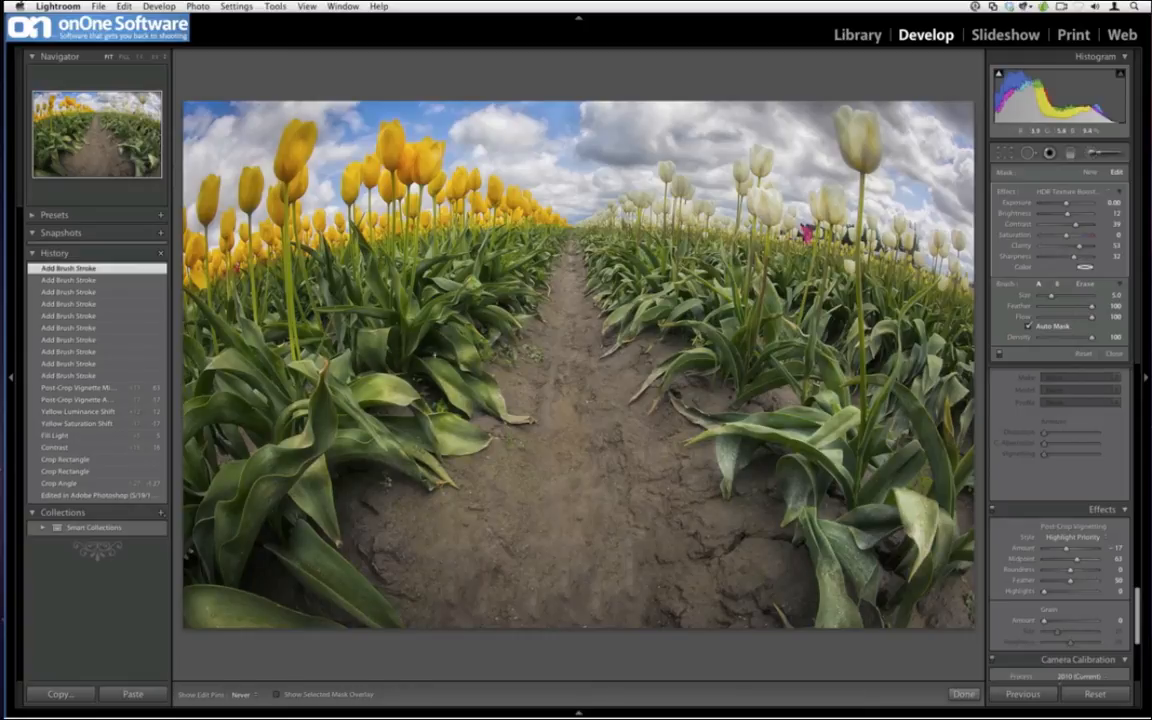
pyautogui.moveTo(345, 440); pyautogui.dragTo(385, 478)
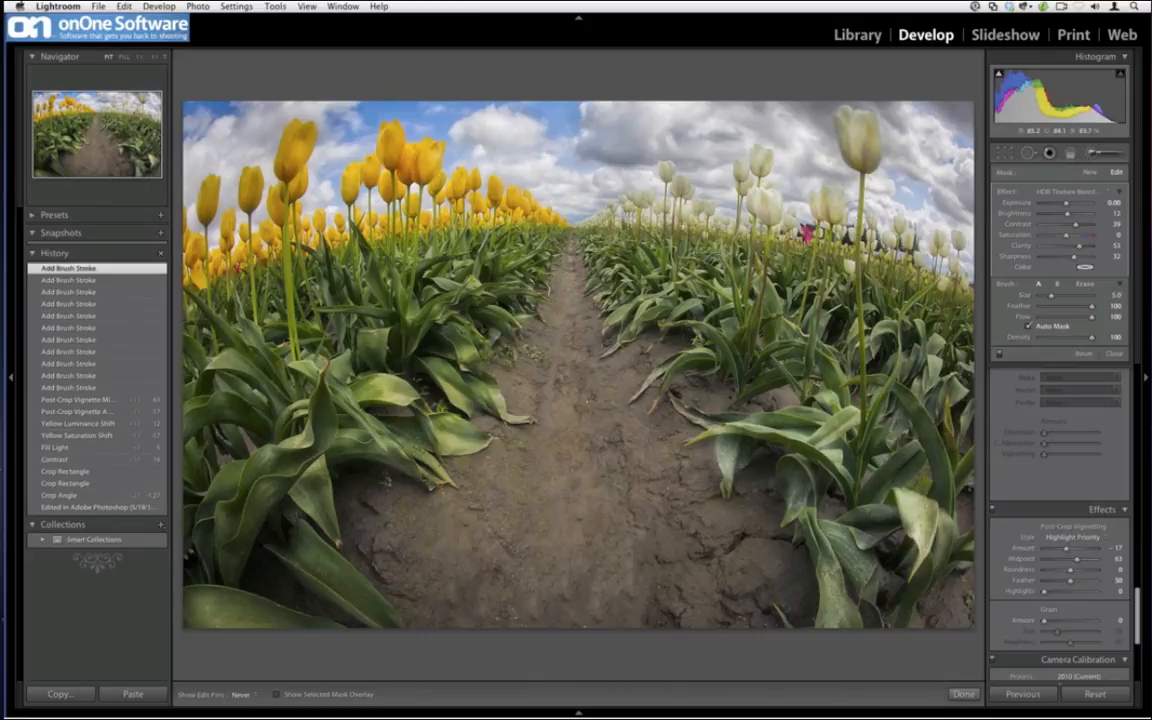
# Return to the library thumbnails and open the original hdr-untitled-01-HDRE-2-Edit.tif for editing in Adobe Photoshop CS5.
pyautogui.press('g')
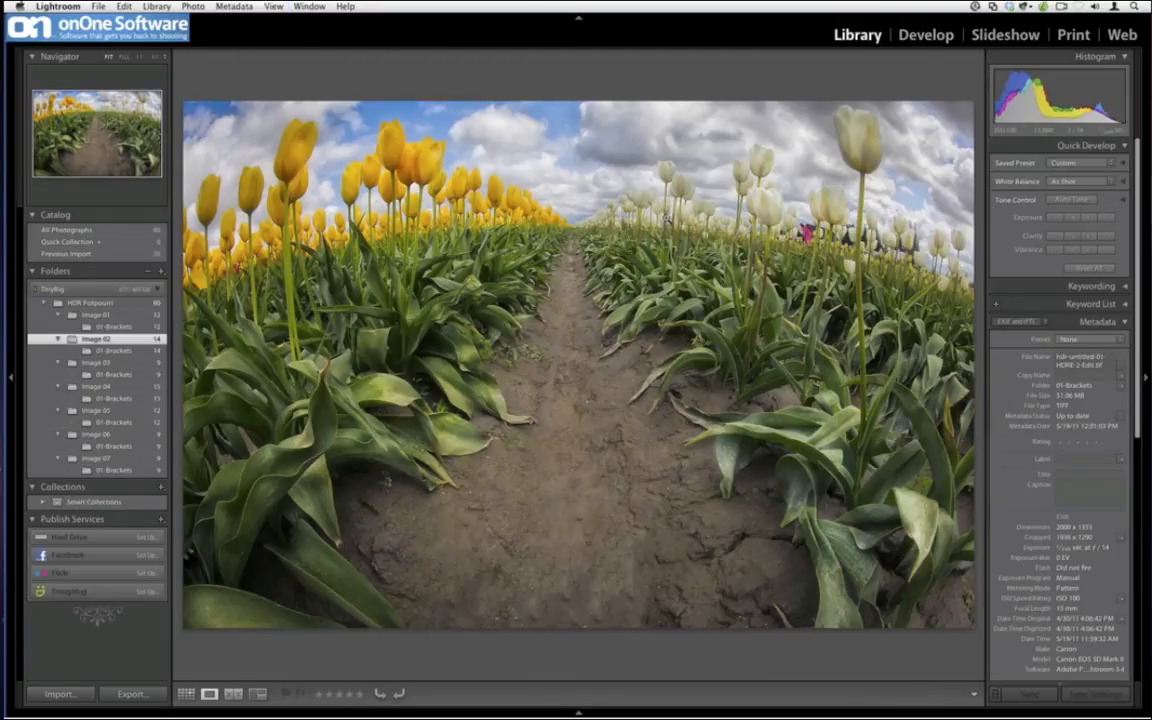
pyautogui.press('g')
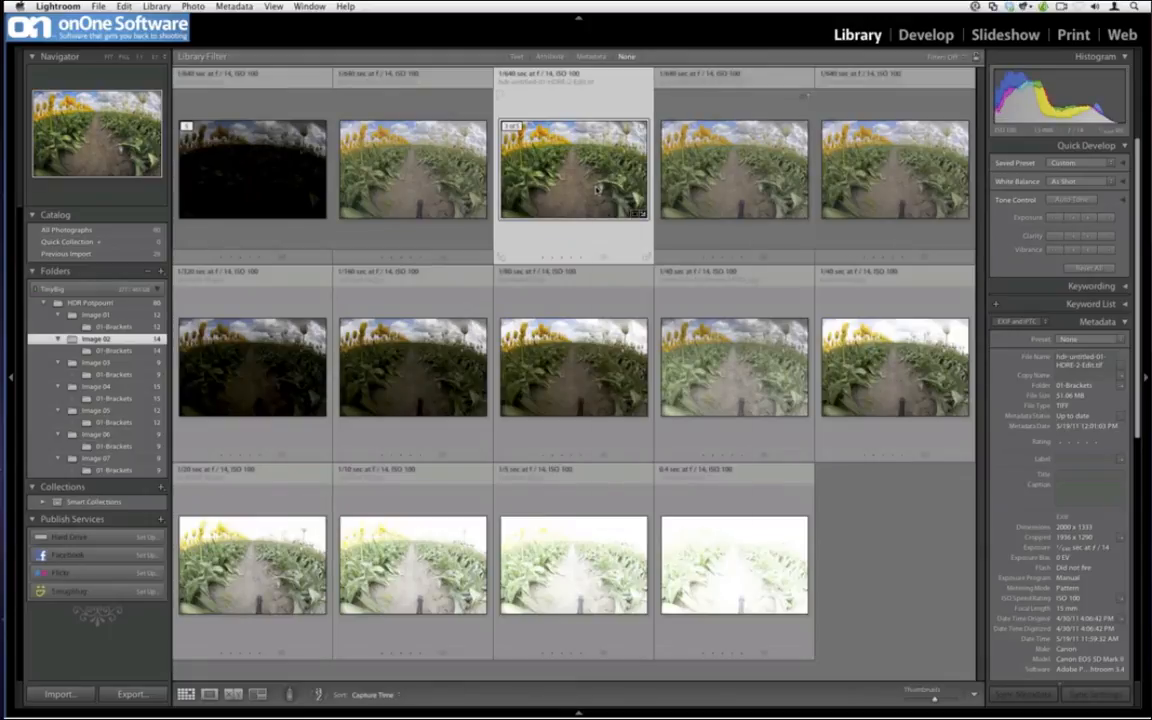
pyautogui.rightClick(598, 188)
pyautogui.moveTo(670, 282)
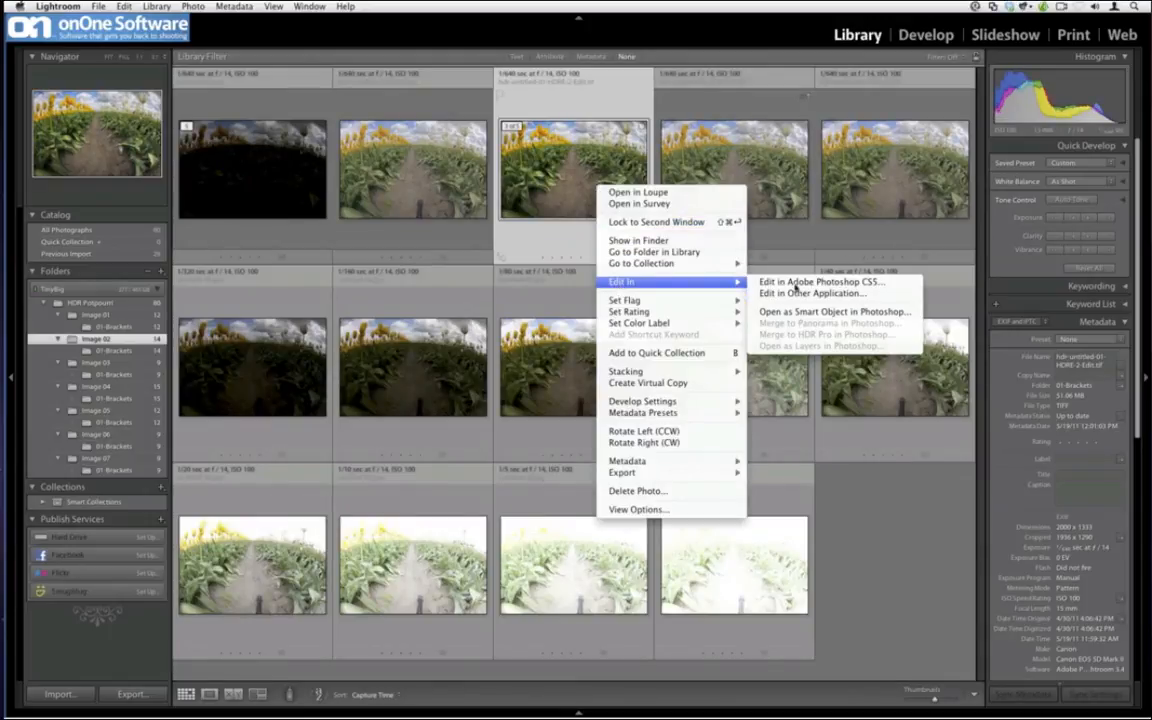
pyautogui.click(884, 289)
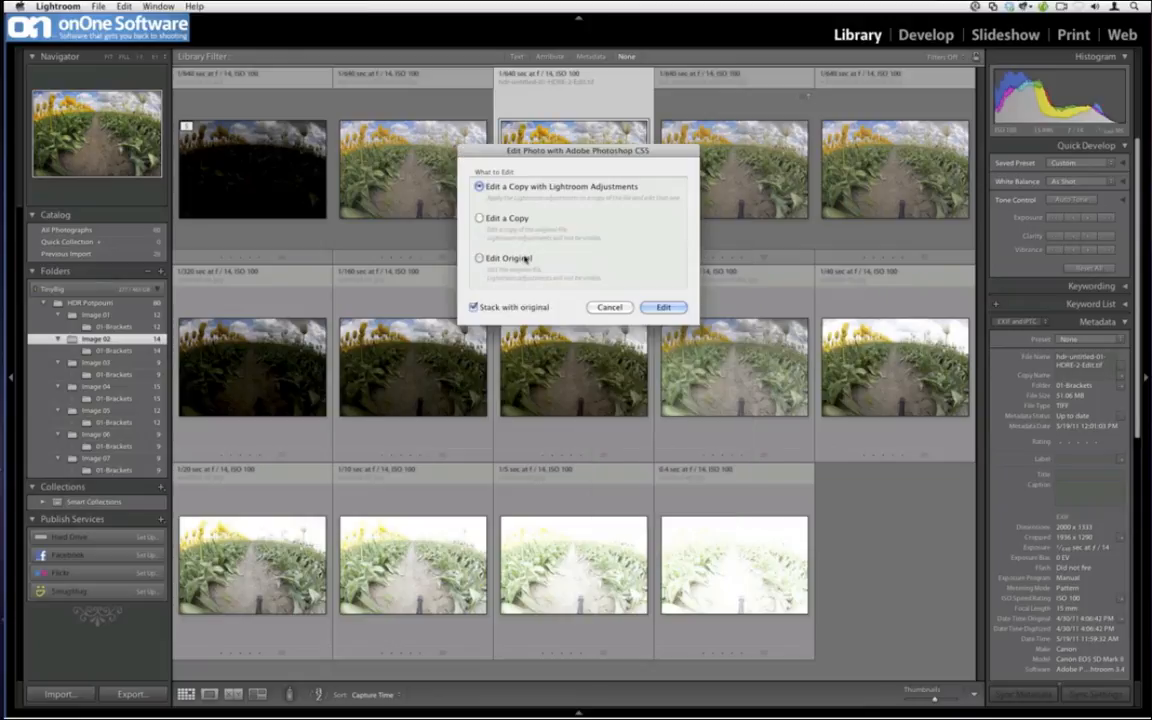
pyautogui.click(468, 257)
pyautogui.click(663, 306)
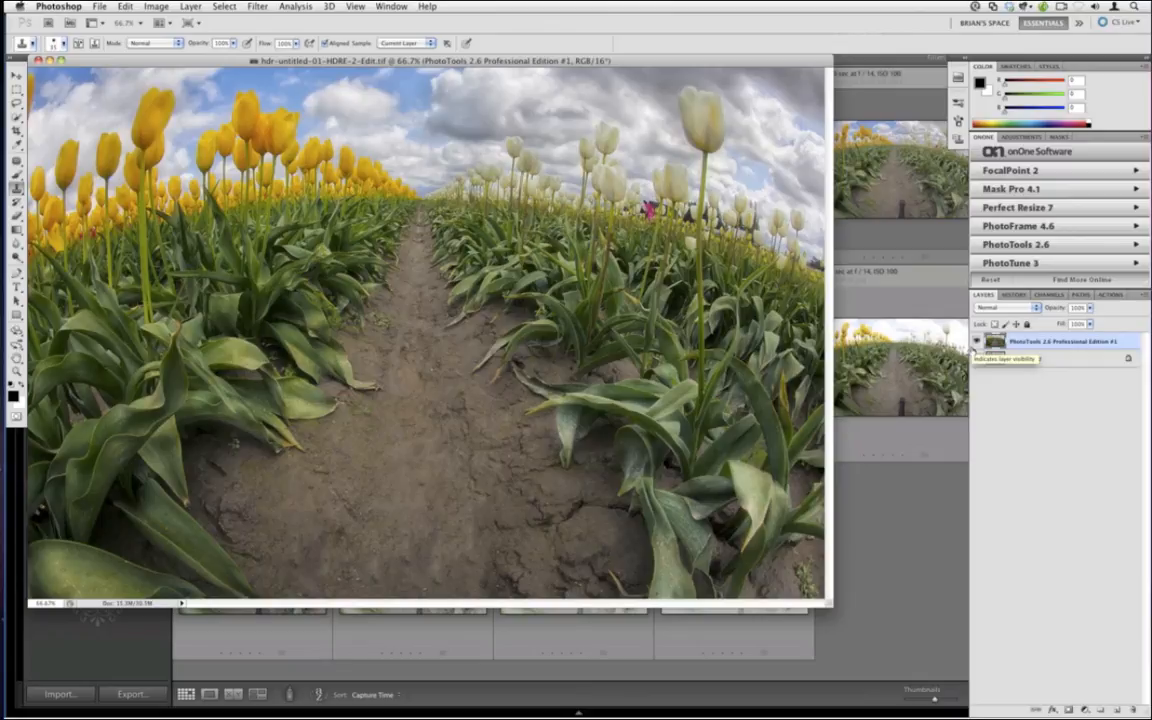
# Hide the PhotoTools layer and open the Background layer in PhotoTools 2.6.
pyautogui.hotkey('ctrl', '0')
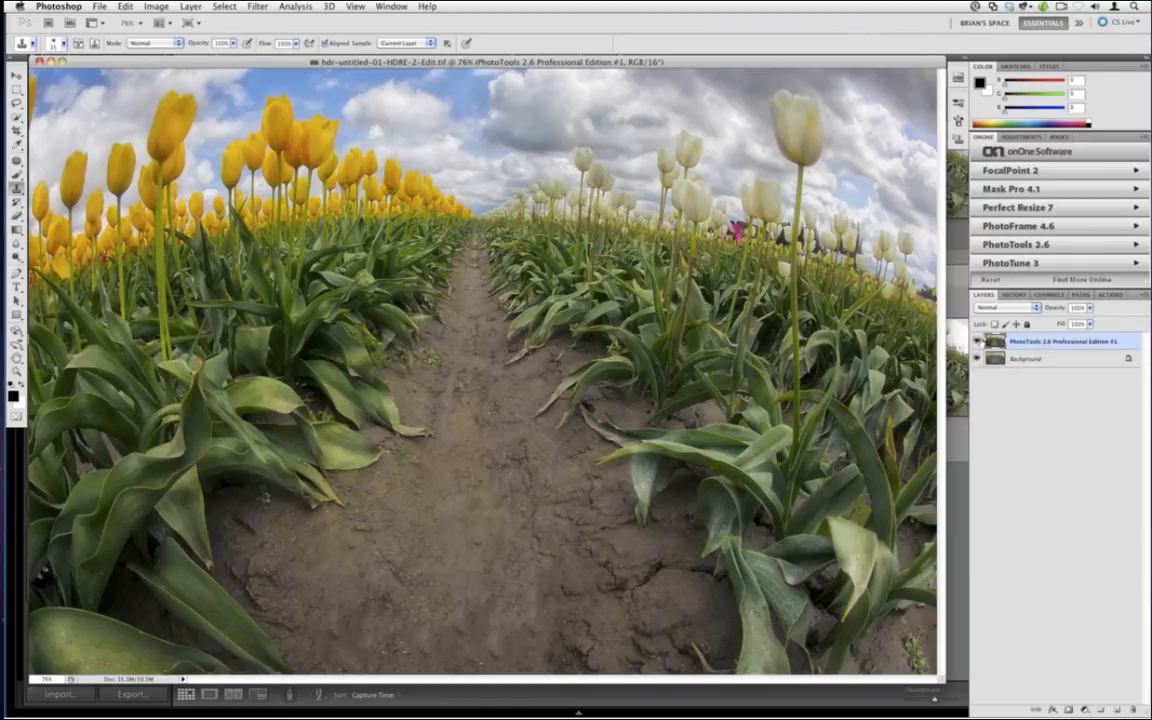
pyautogui.click(978, 341)
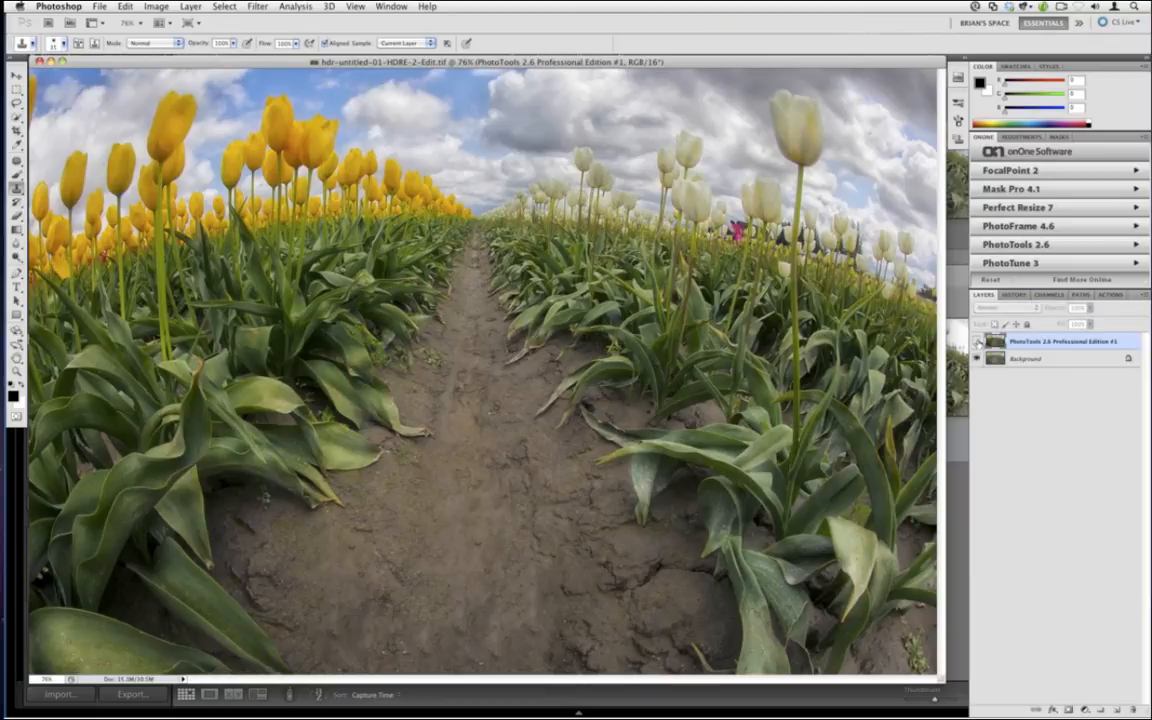
pyautogui.click(1030, 358)
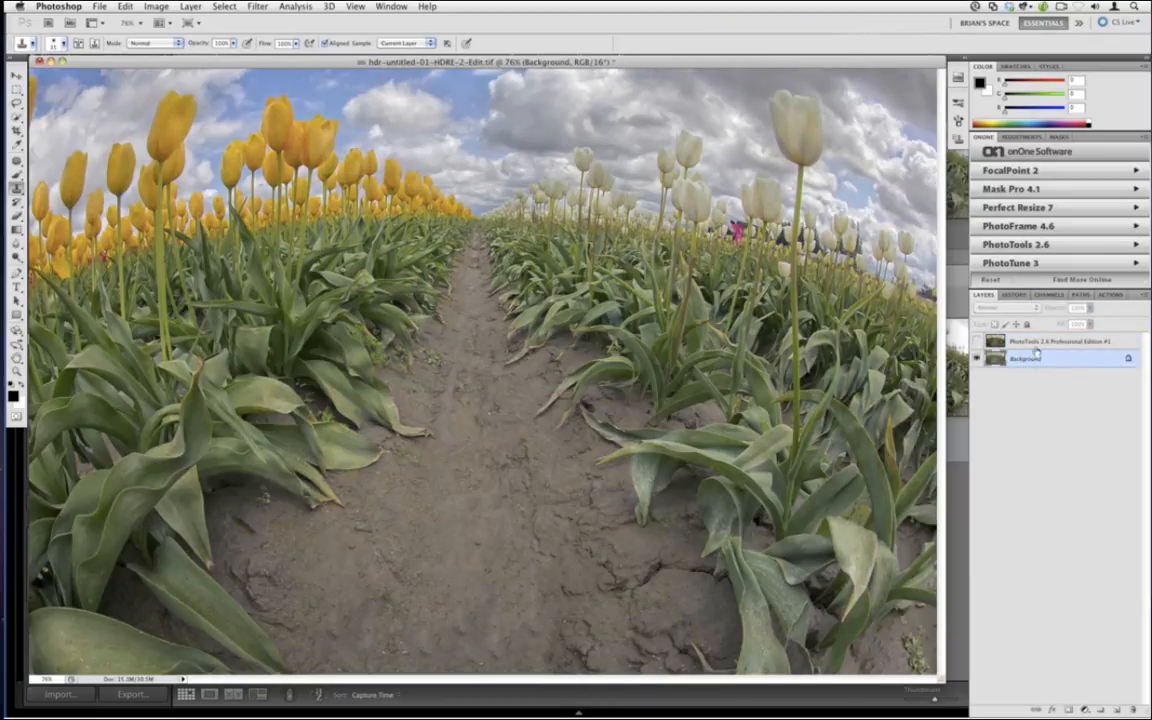
pyautogui.click(1018, 244)
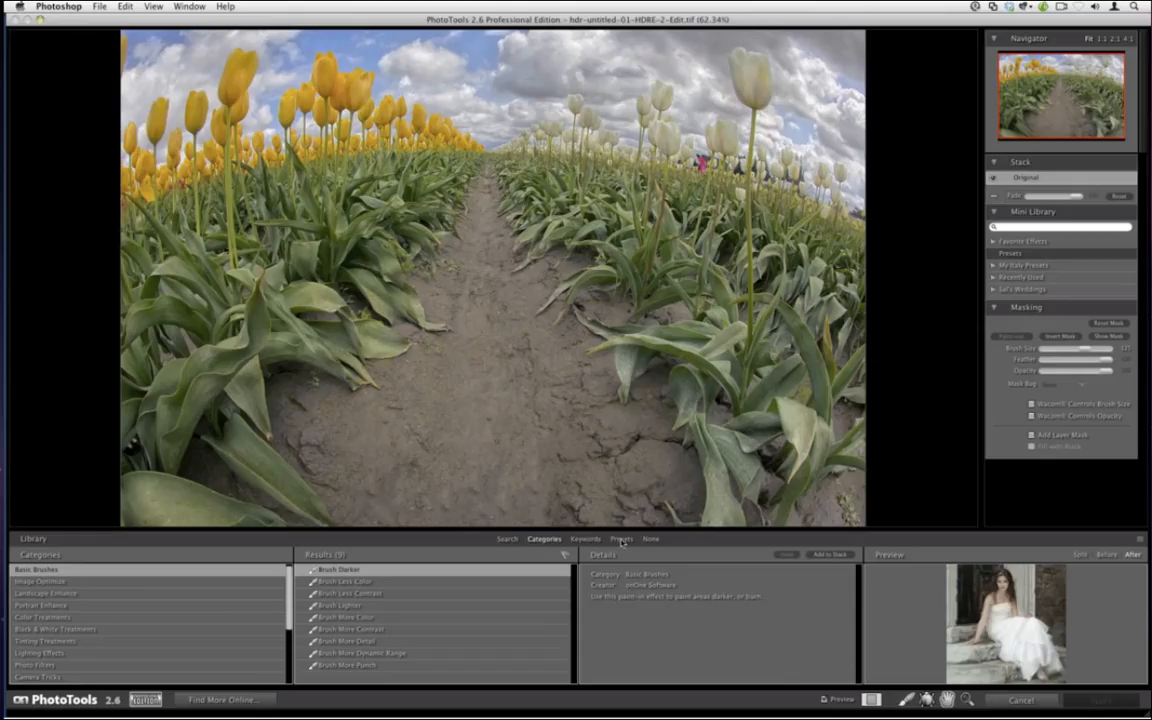
# Browse the Recently Used presets and add the Last Used 1 preset to the effect stack.
pyautogui.click(622, 539)
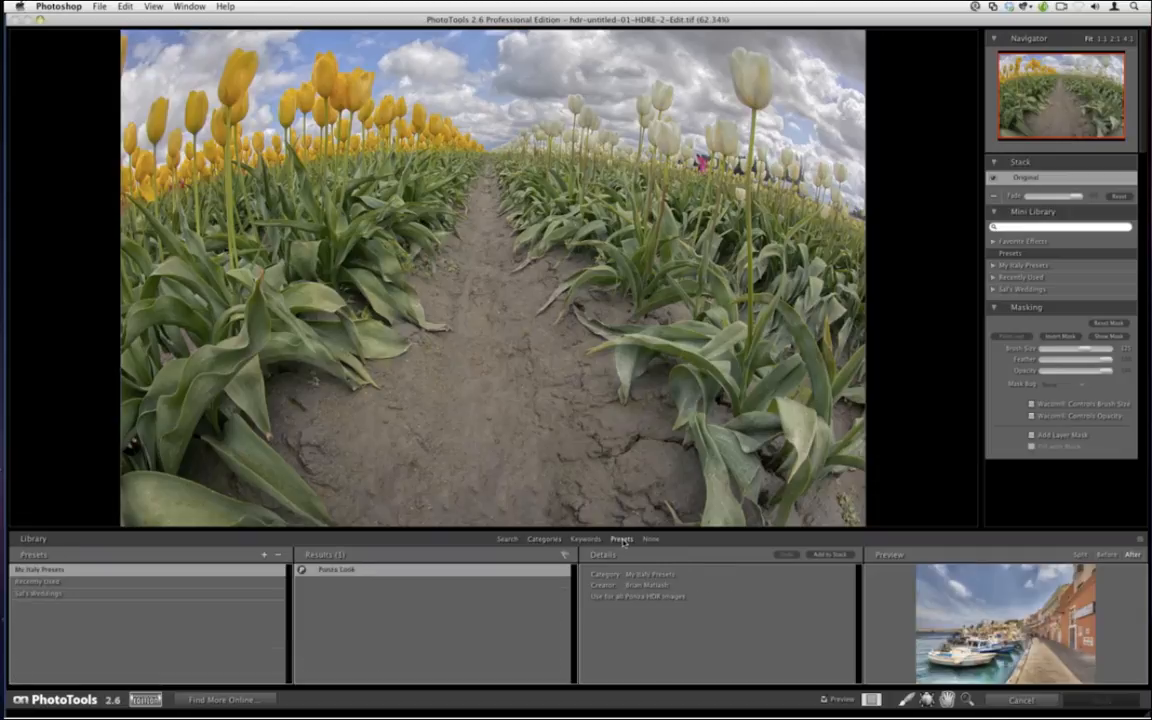
pyautogui.click(50, 582)
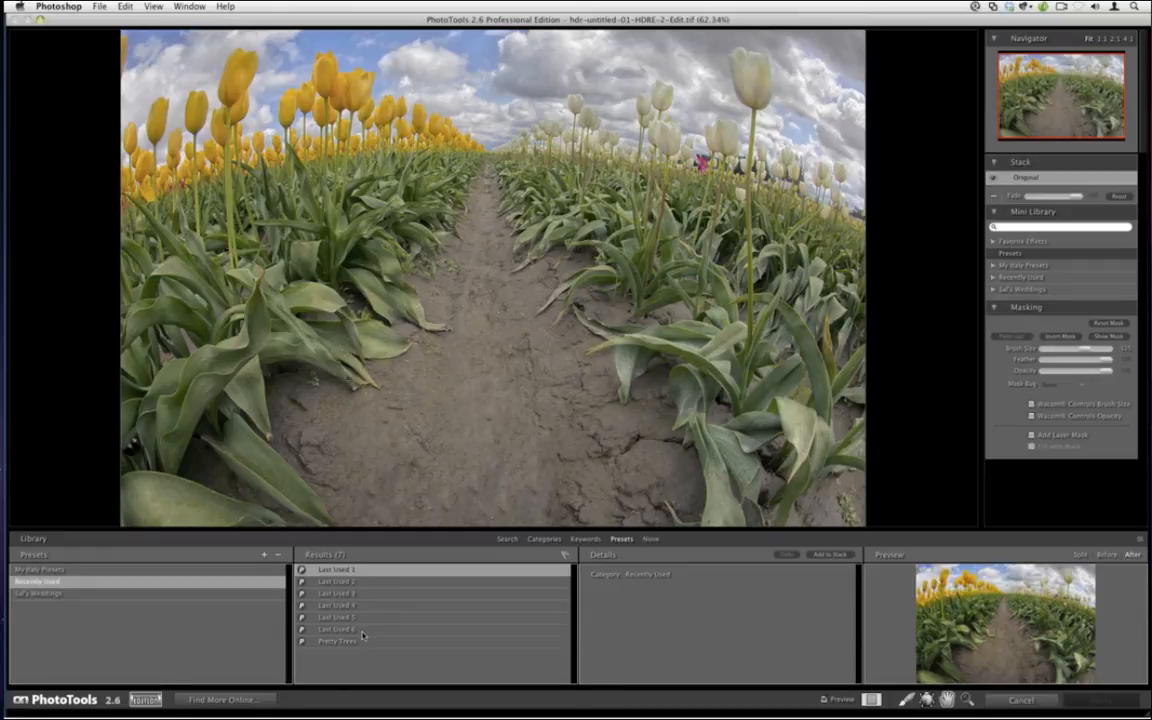
pyautogui.click(354, 588)
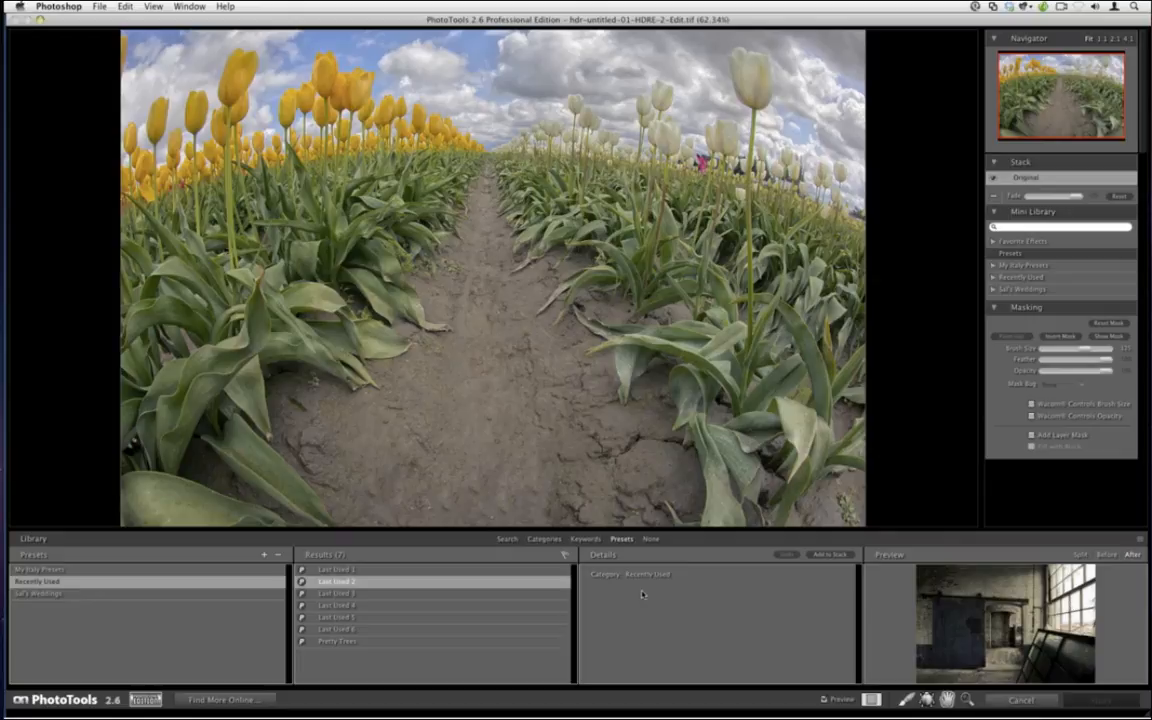
pyautogui.click(357, 570)
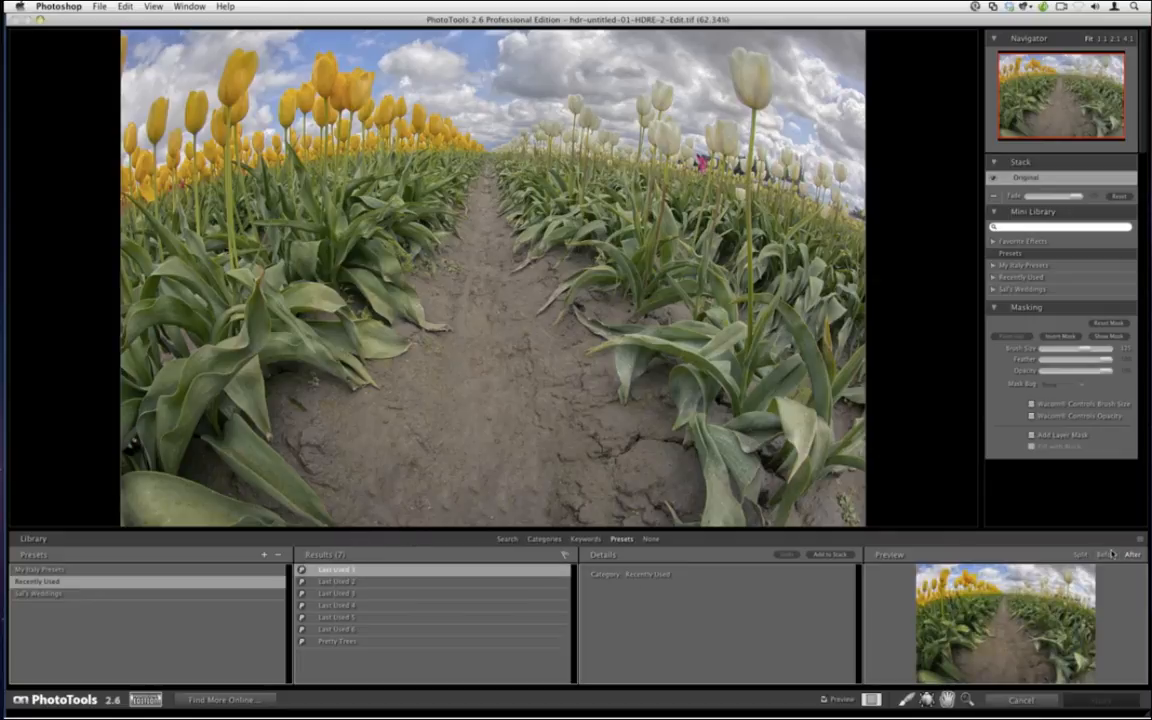
pyautogui.click(831, 556)
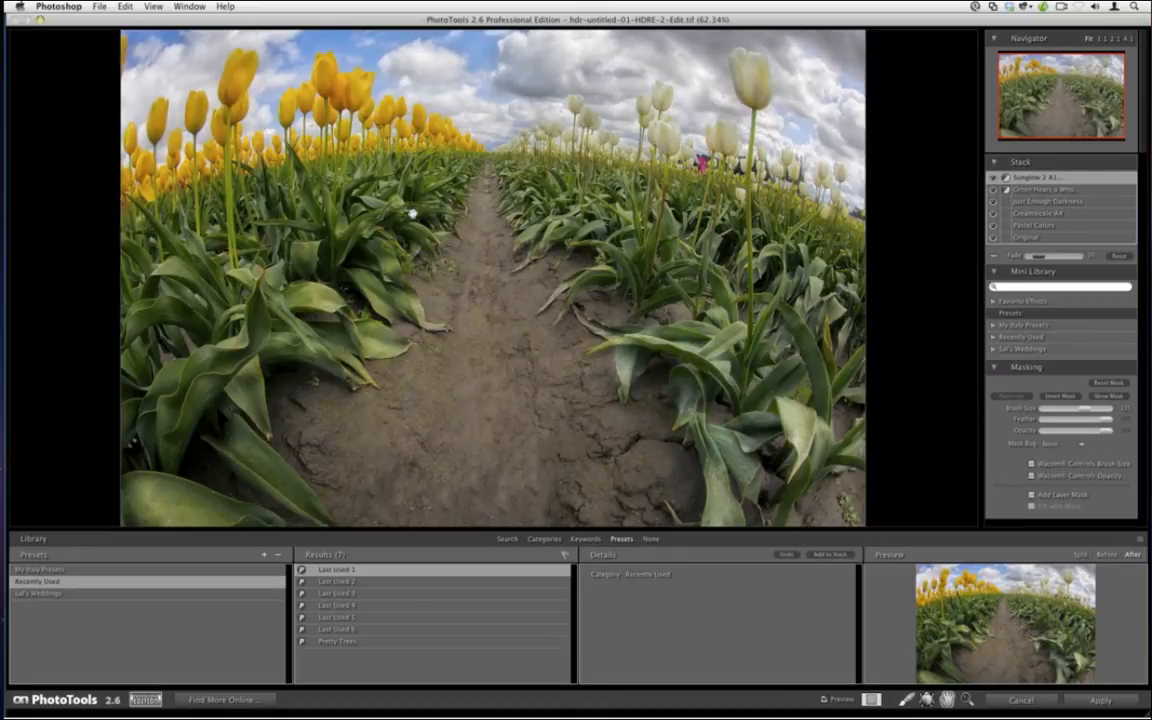
# Save the effect stack as a new preset named Tulip Field in the My Italy Presets category, filling in the creator's full name.
pyautogui.click(99, 6)
pyautogui.click(120, 68)
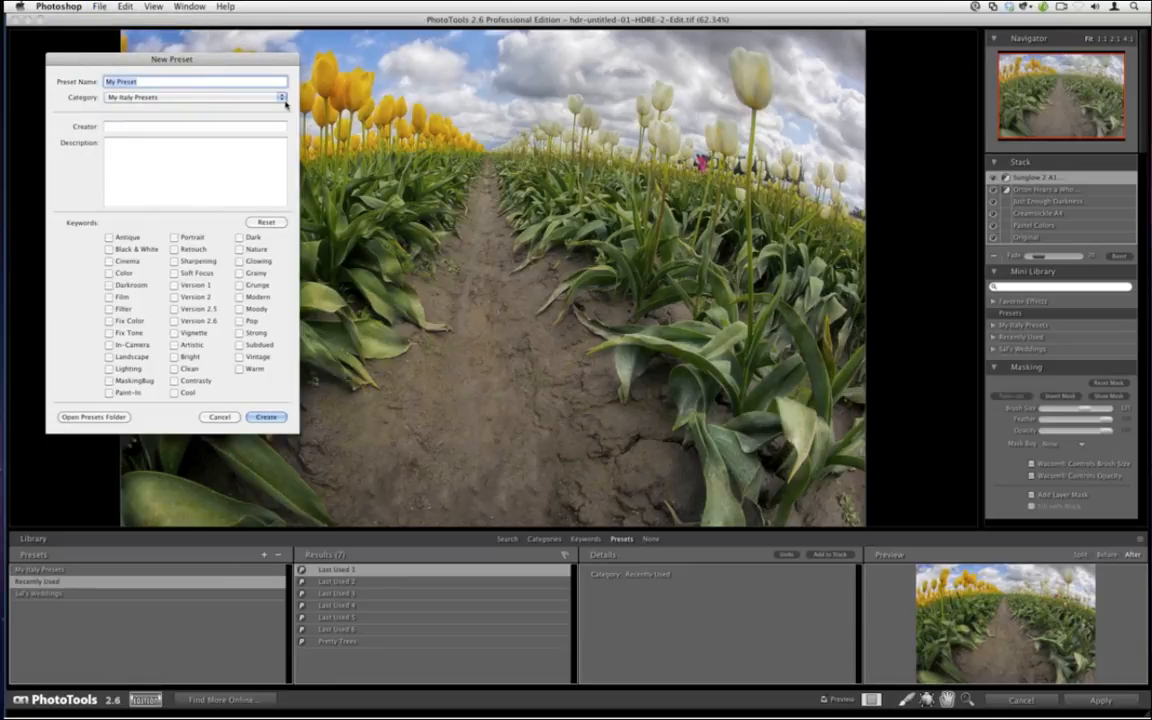
pyautogui.write('Tulip Field')
pyautogui.click(262, 97)
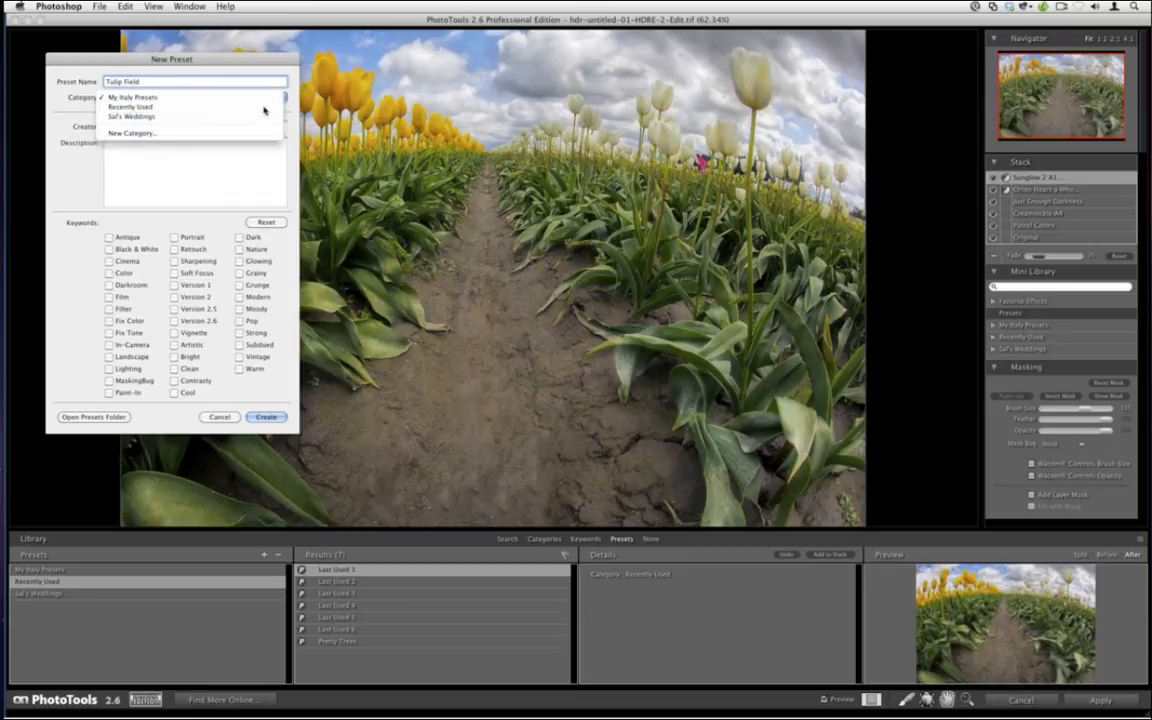
pyautogui.click(264, 106)
pyautogui.click(264, 93)
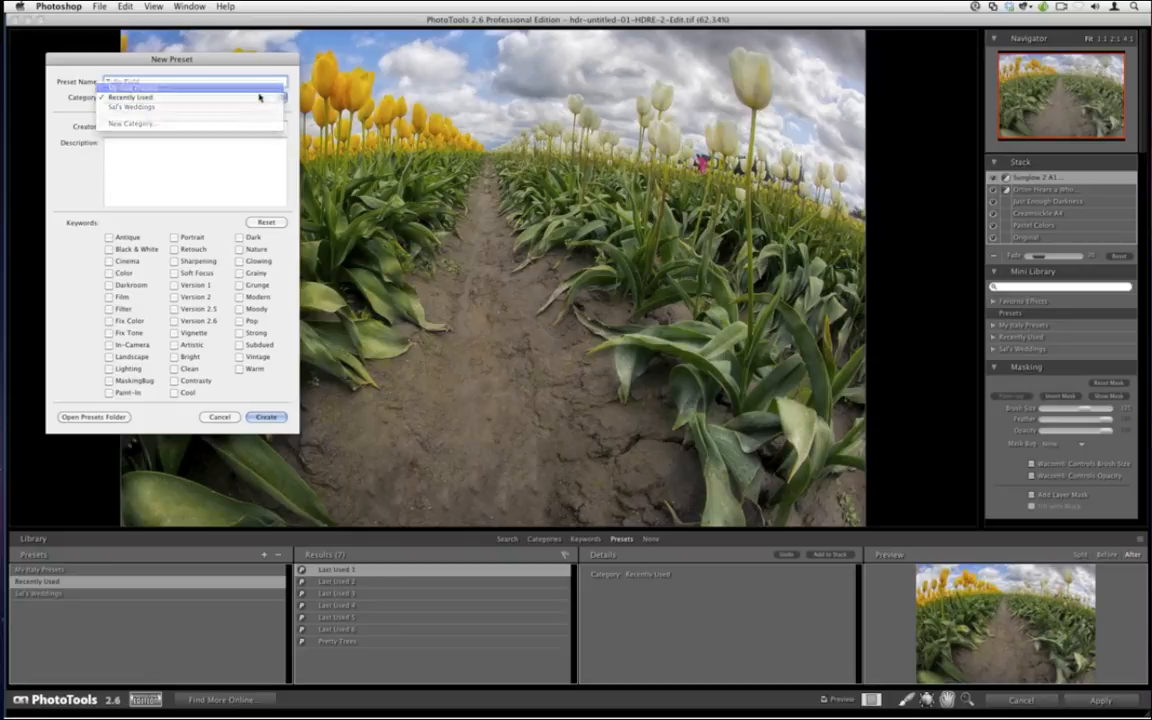
pyautogui.click(264, 89)
pyautogui.click(222, 126)
pyautogui.write('Brian Matiash')
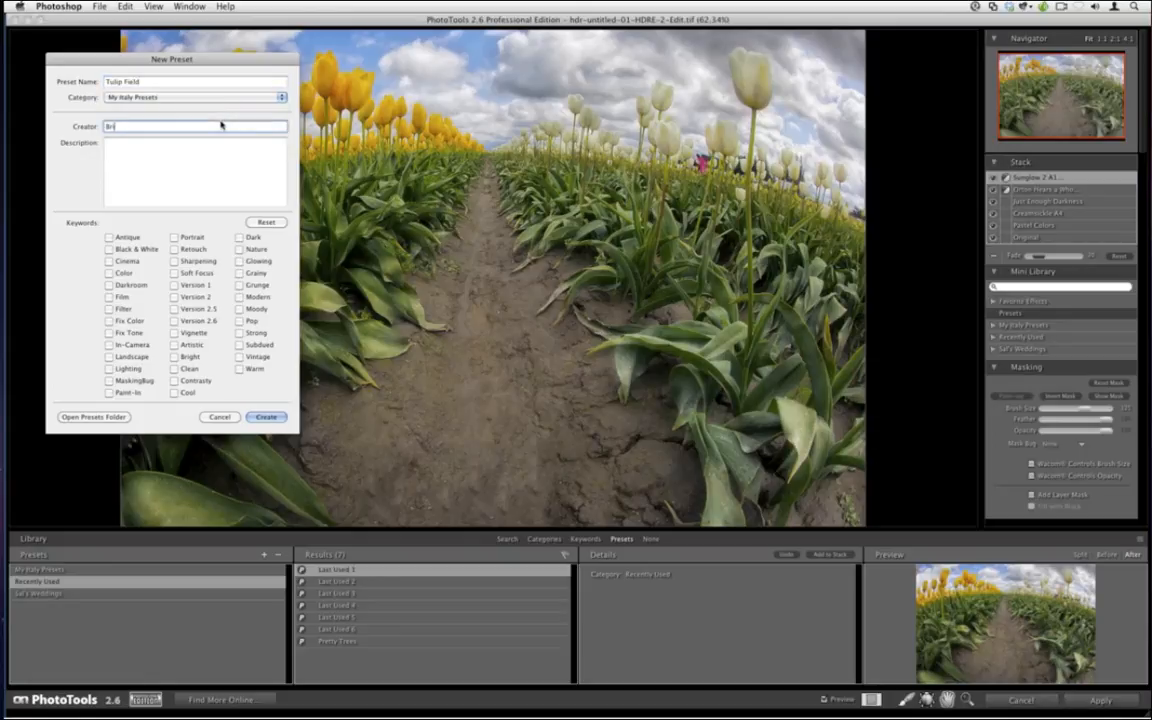
pyautogui.click(266, 416)
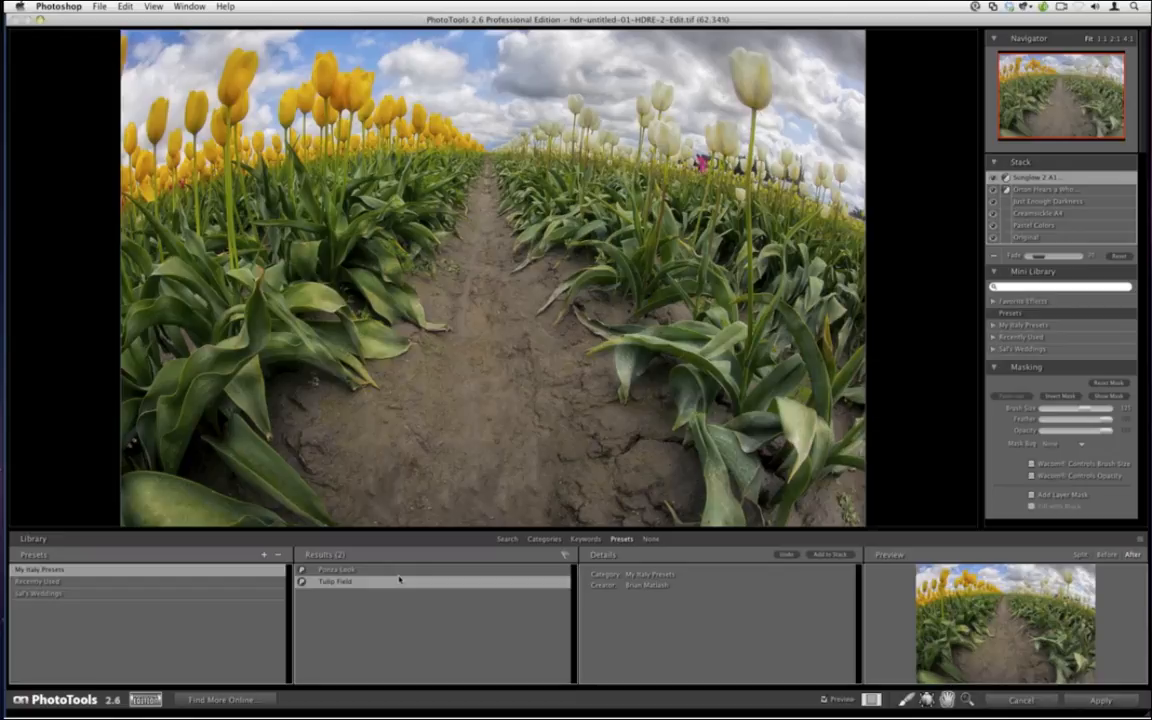
# Cancel PhotoTools without applying it, close the tulip document without saving, and return to the Lightroom library.
pyautogui.click(1028, 700)
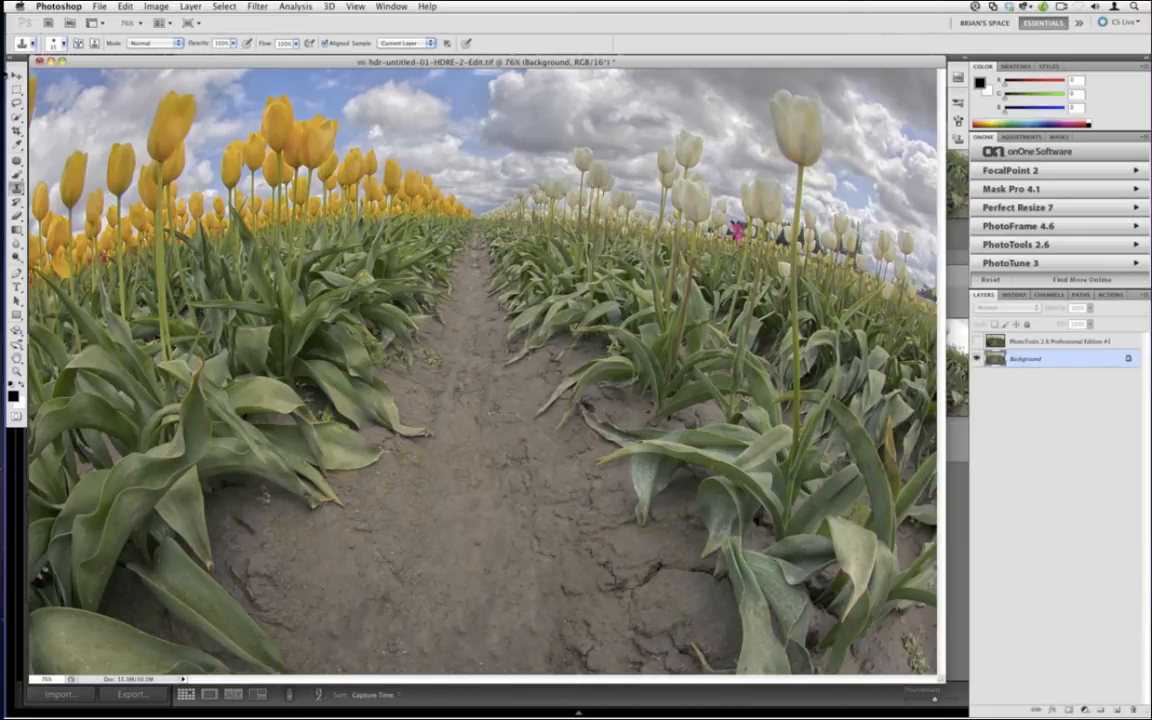
pyautogui.click(39, 61)
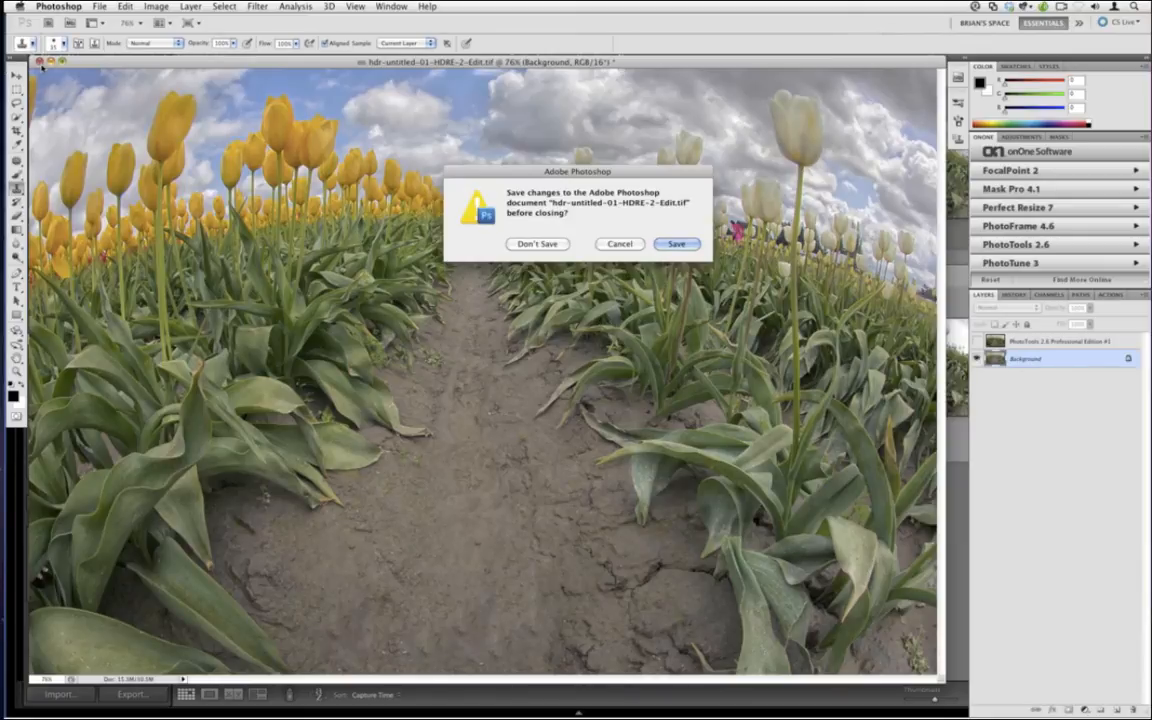
pyautogui.click(546, 243)
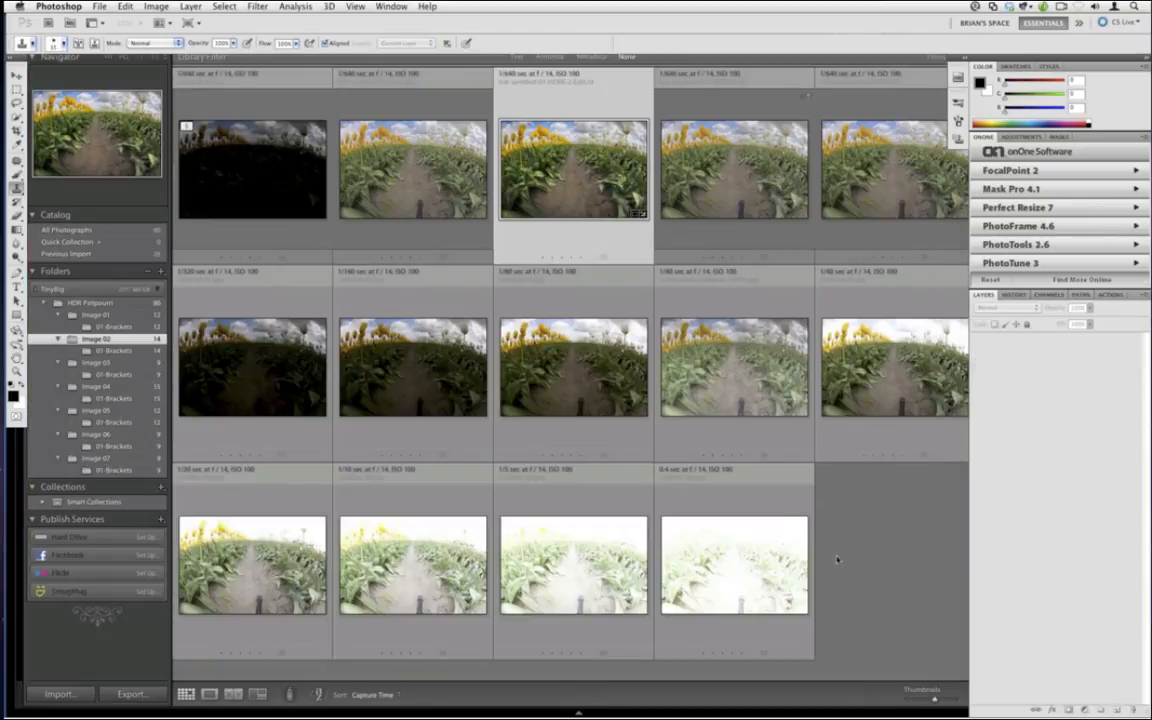
pyautogui.click(867, 566)
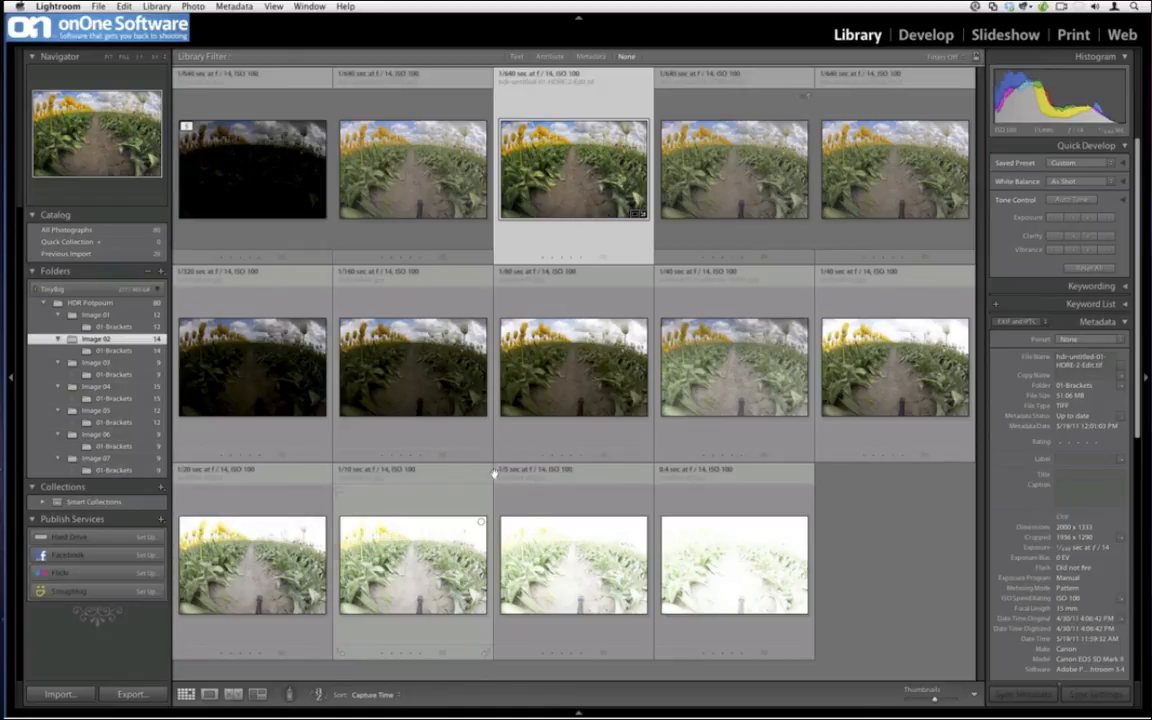
# View the finished tulip photo enlarged, and bring up hdr-untitled-02-HDRE.jpg from the 01-Brackets folder under Image 05.
pyautogui.doubleClick(594, 191)
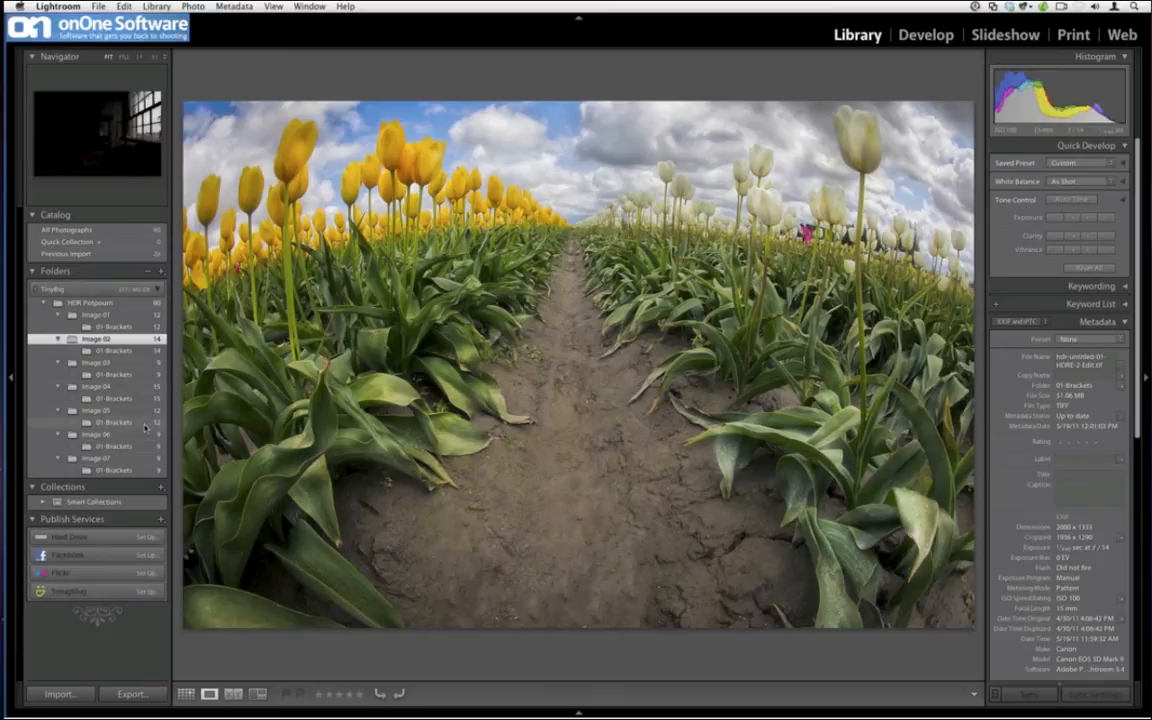
pyautogui.click(115, 423)
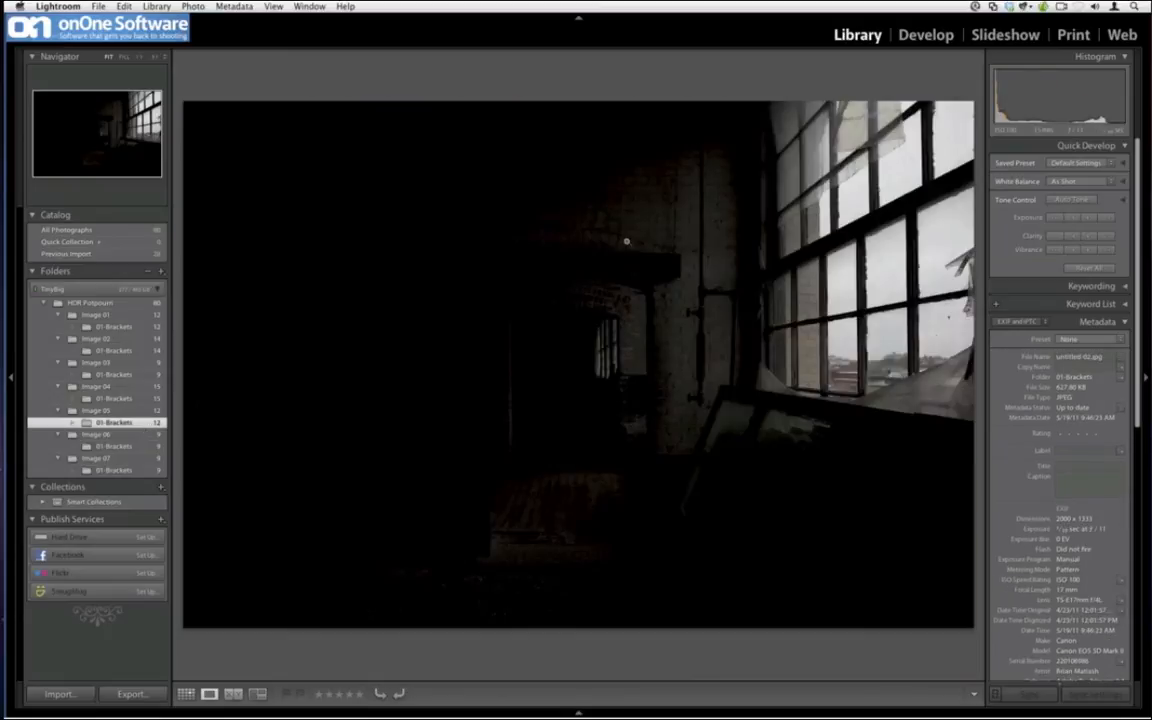
pyautogui.press('Right')
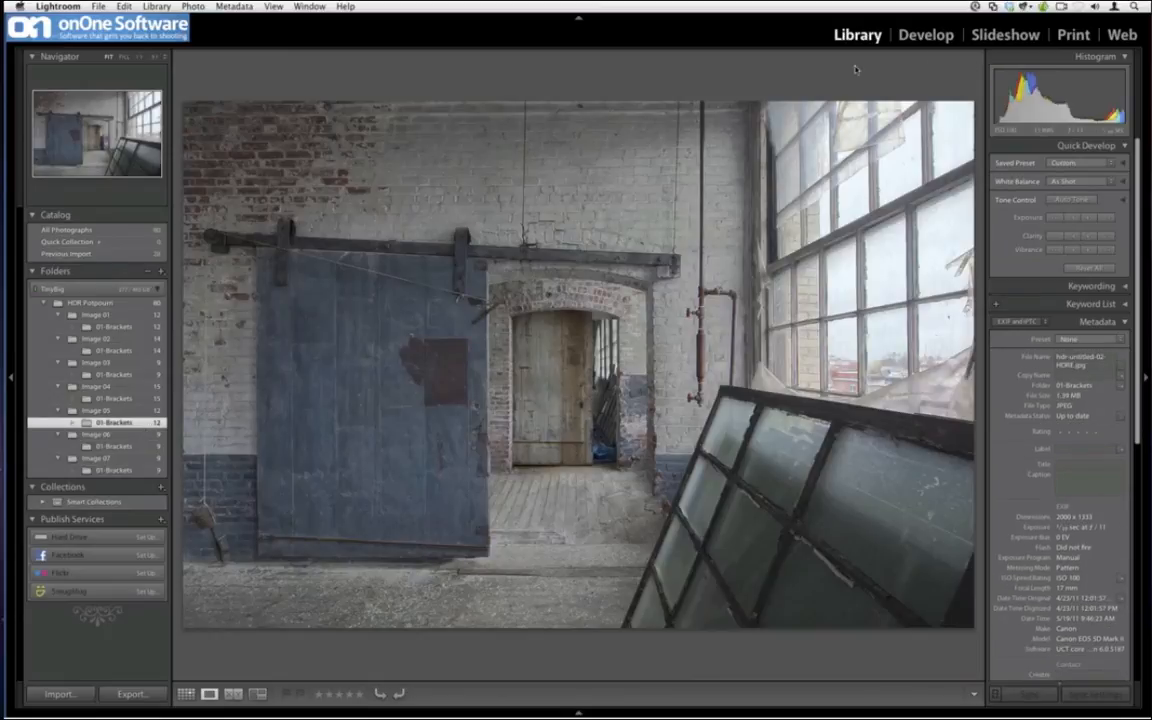
# Crop the warehouse photo in the Develop module around the blue sliding door and arched doorway, keeping the original aspect ratio.
pyautogui.press('d')
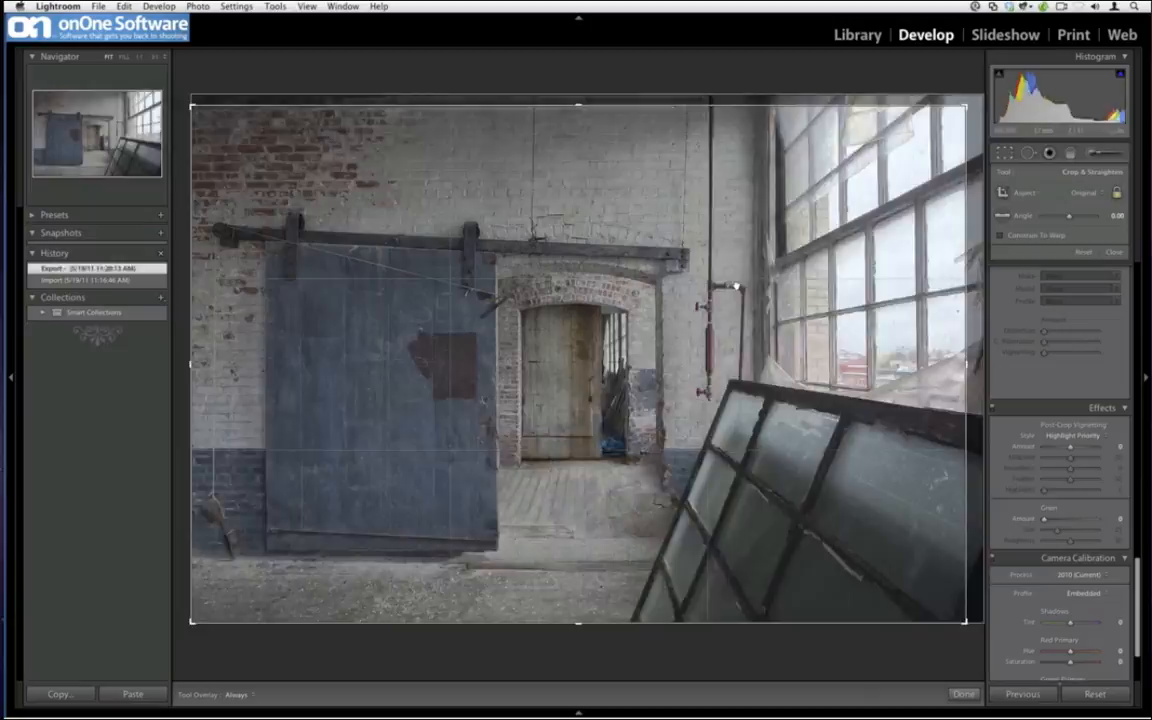
pyautogui.press('Return')
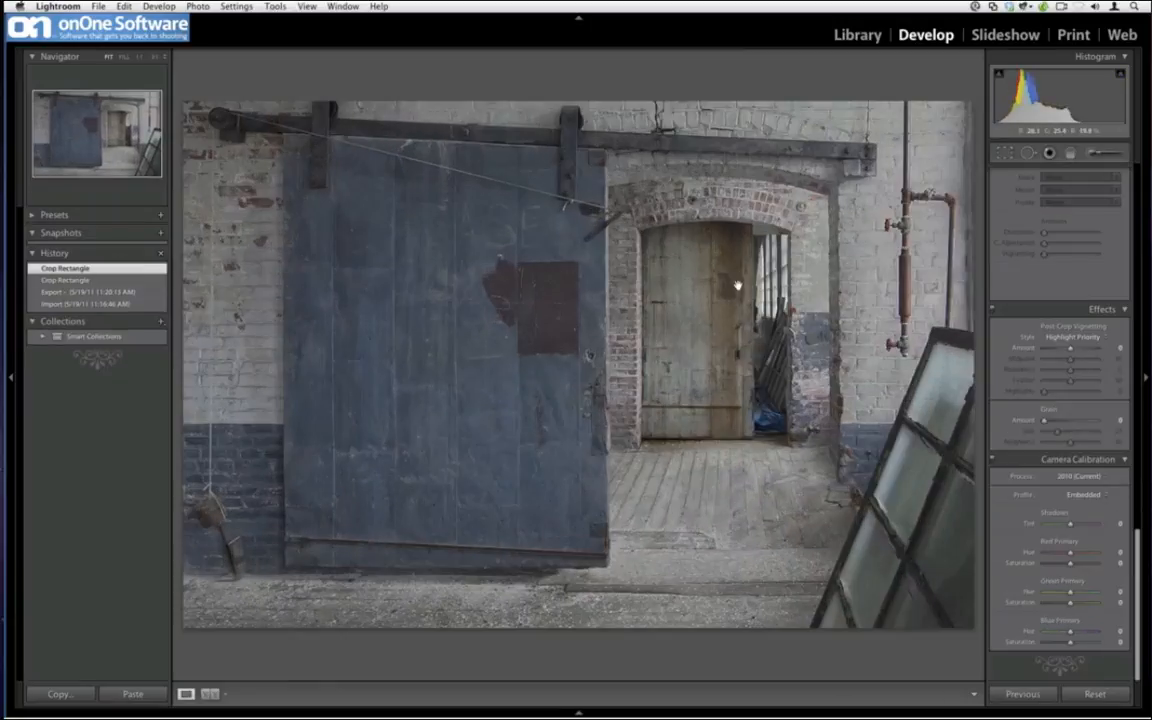
pyautogui.press('r')
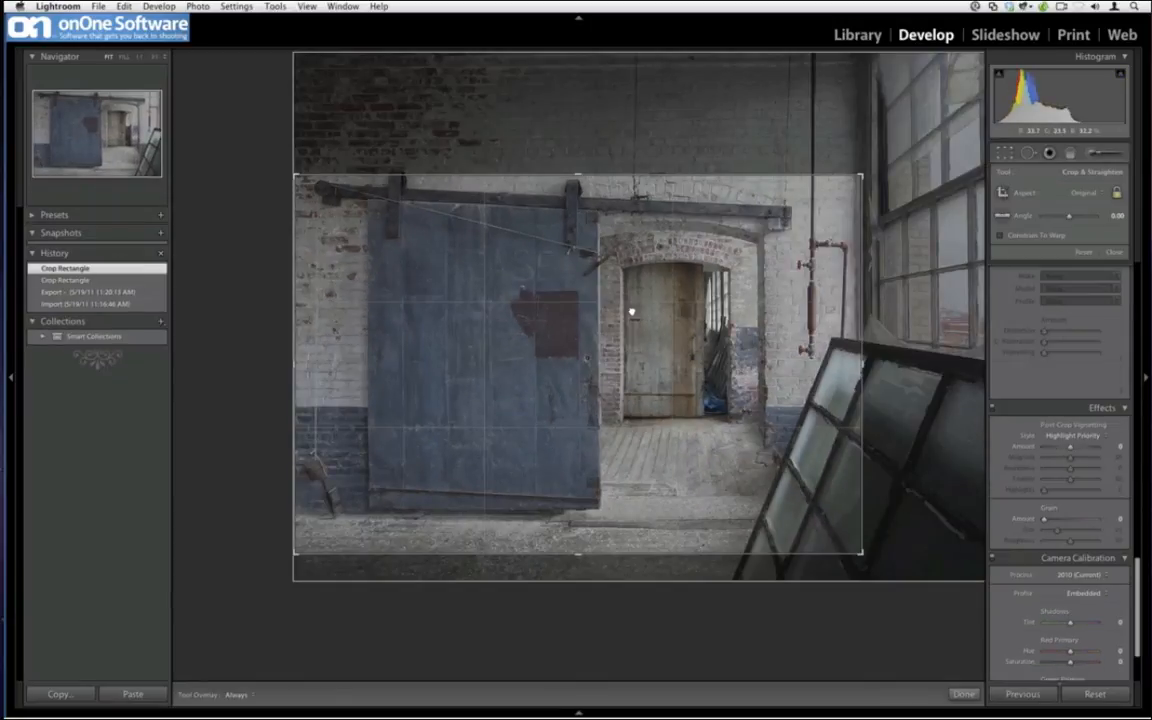
pyautogui.moveTo(631, 313); pyautogui.dragTo(630, 321)
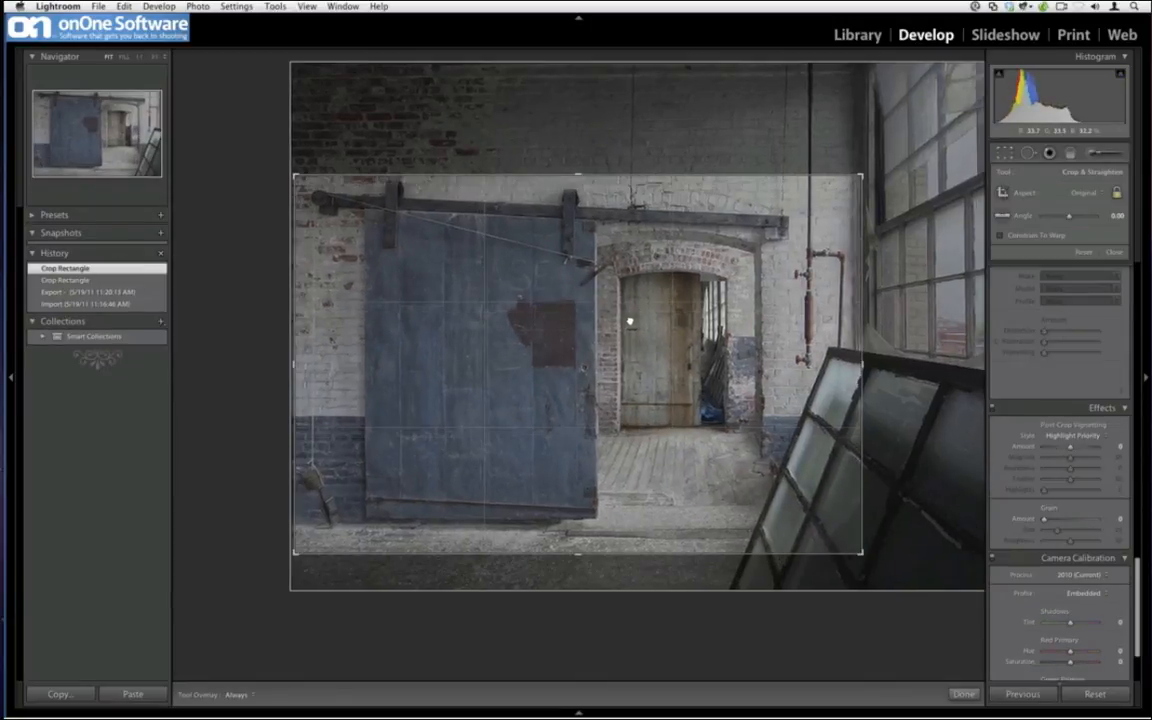
pyautogui.press('Return')
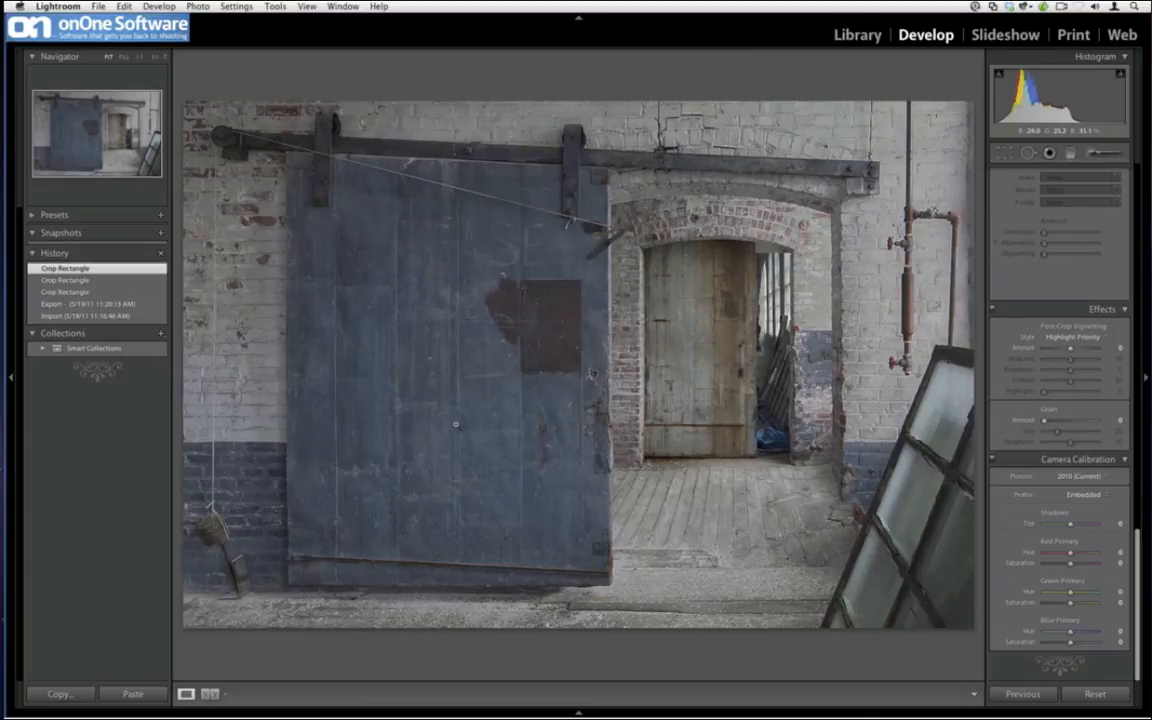
# Undo the crop changes on the warehouse photo.
pyautogui.press('super+z')
pyautogui.press('super+z')
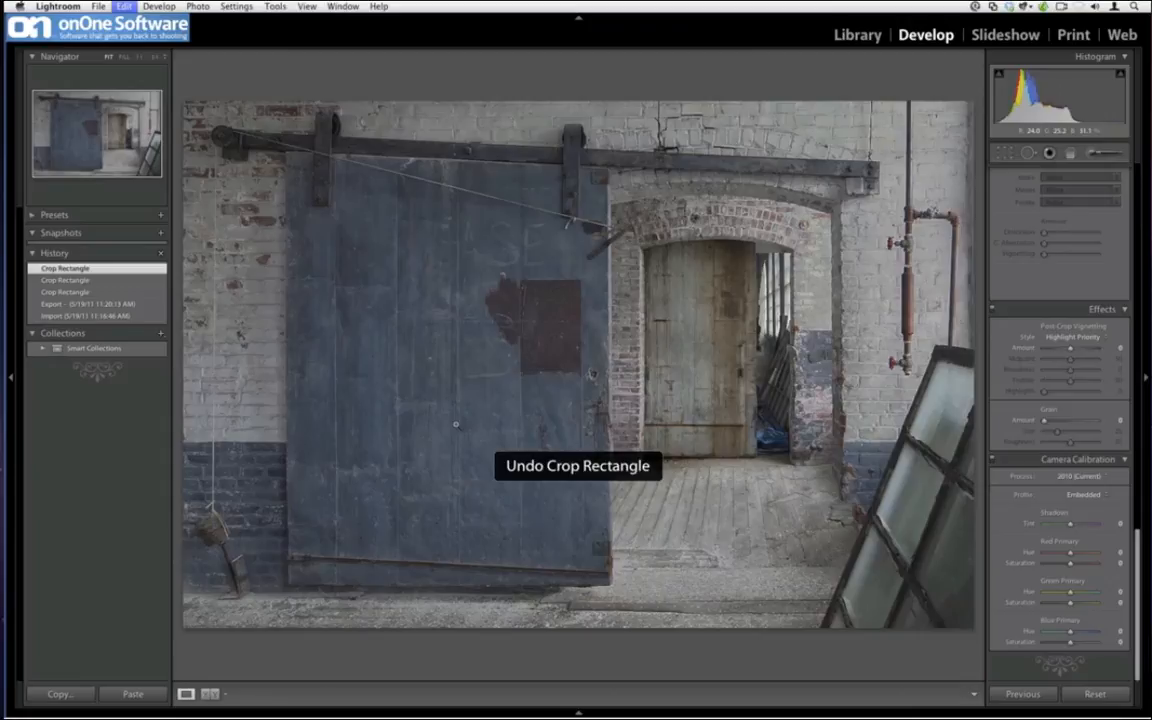
pyautogui.press('super+z')
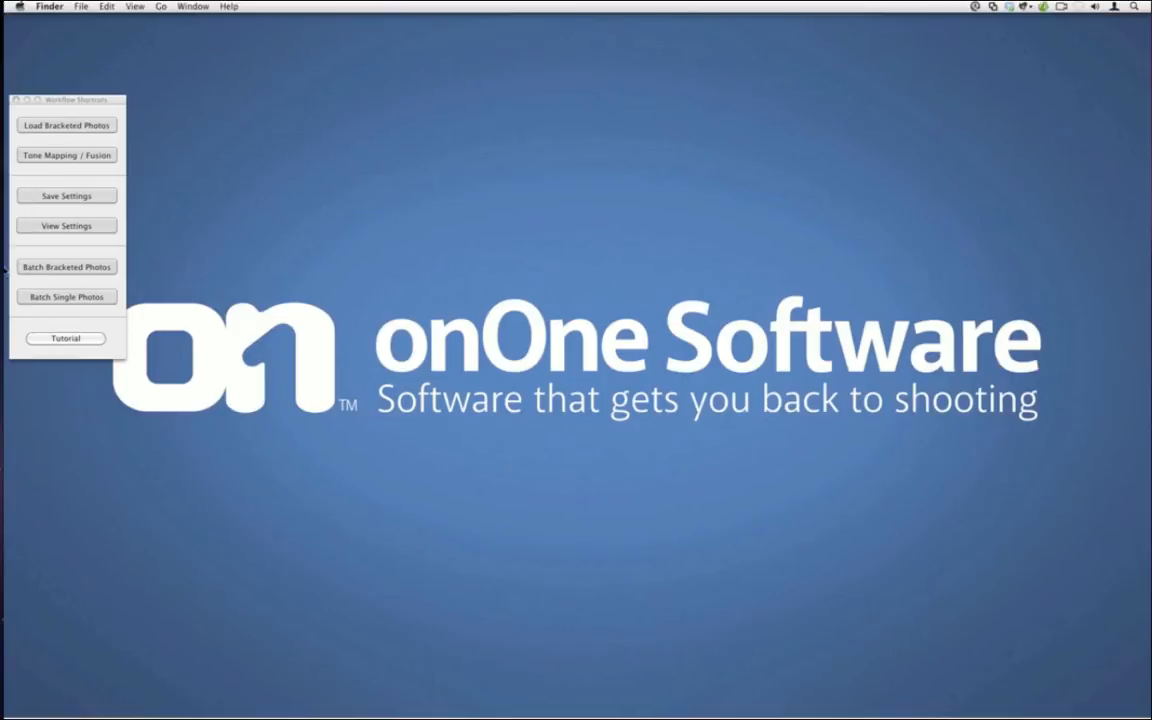
# Switch to Safari and open the promotesystems.com website.
pyautogui.moveTo(6, 258)
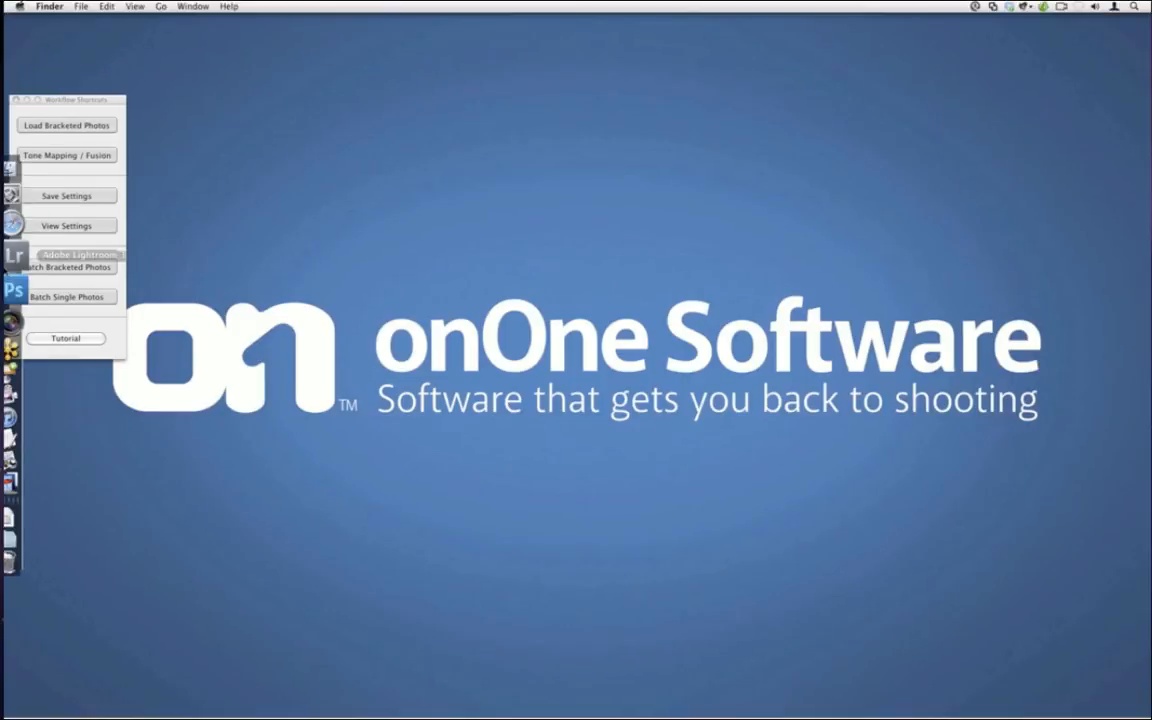
pyautogui.click(28, 217)
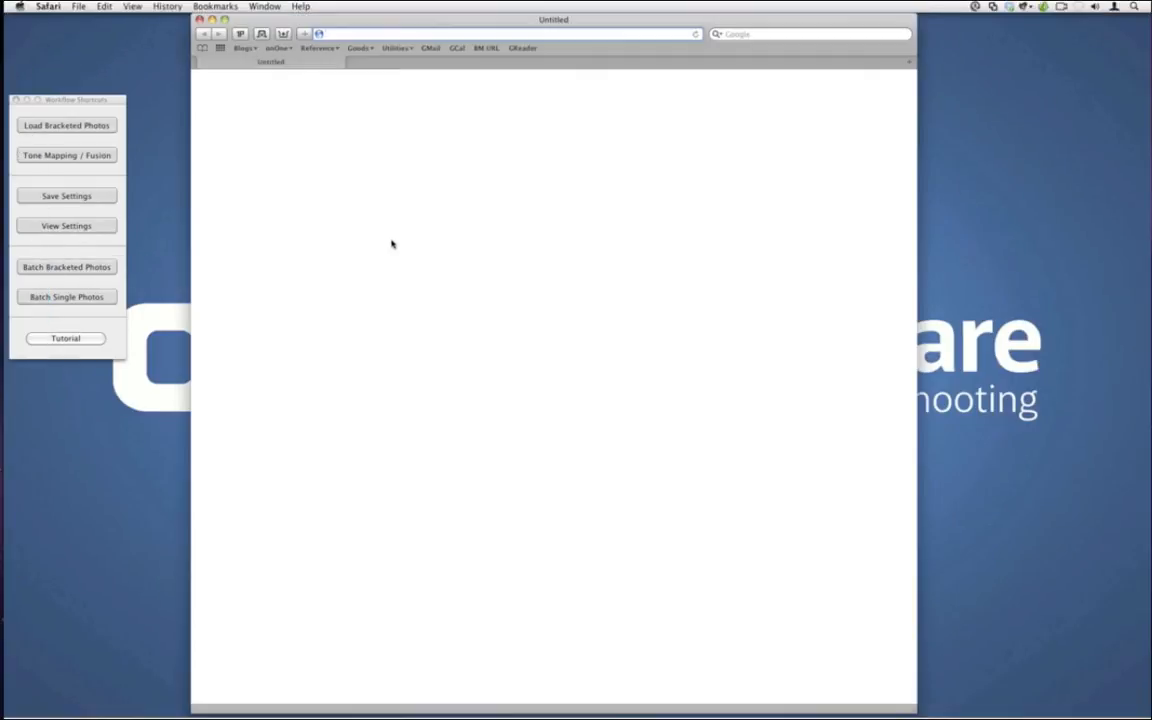
pyautogui.write('pro')
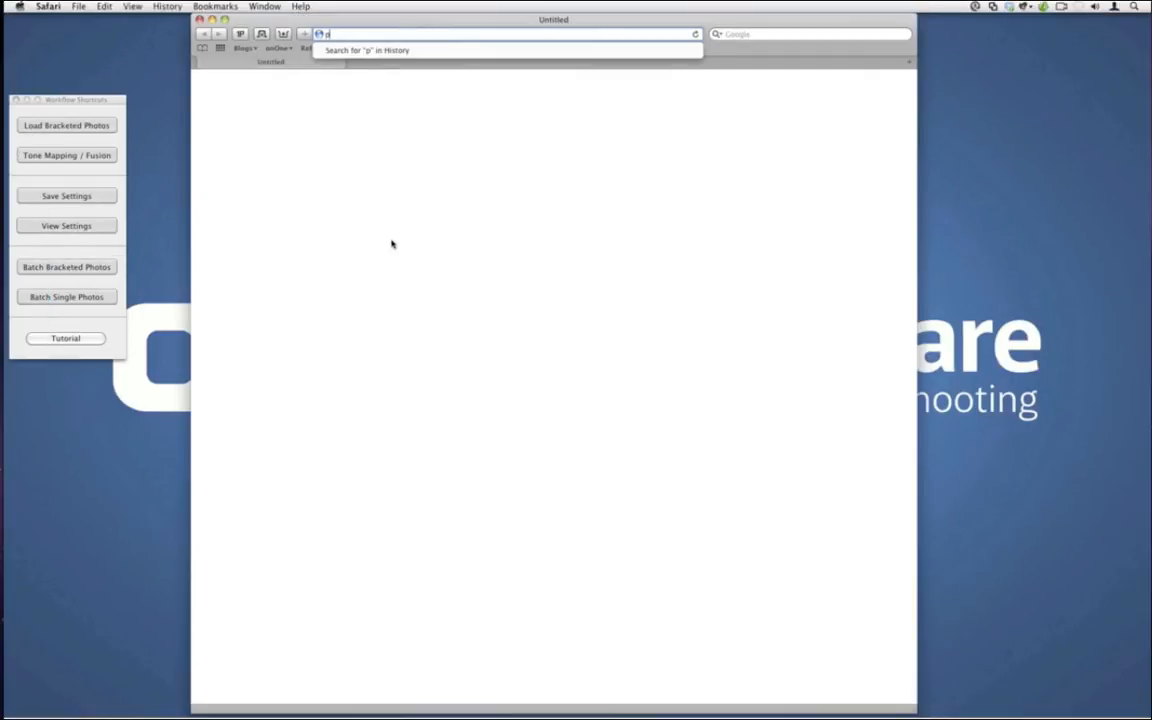
pyautogui.write('motesystems.com/')
pyautogui.press('Return')
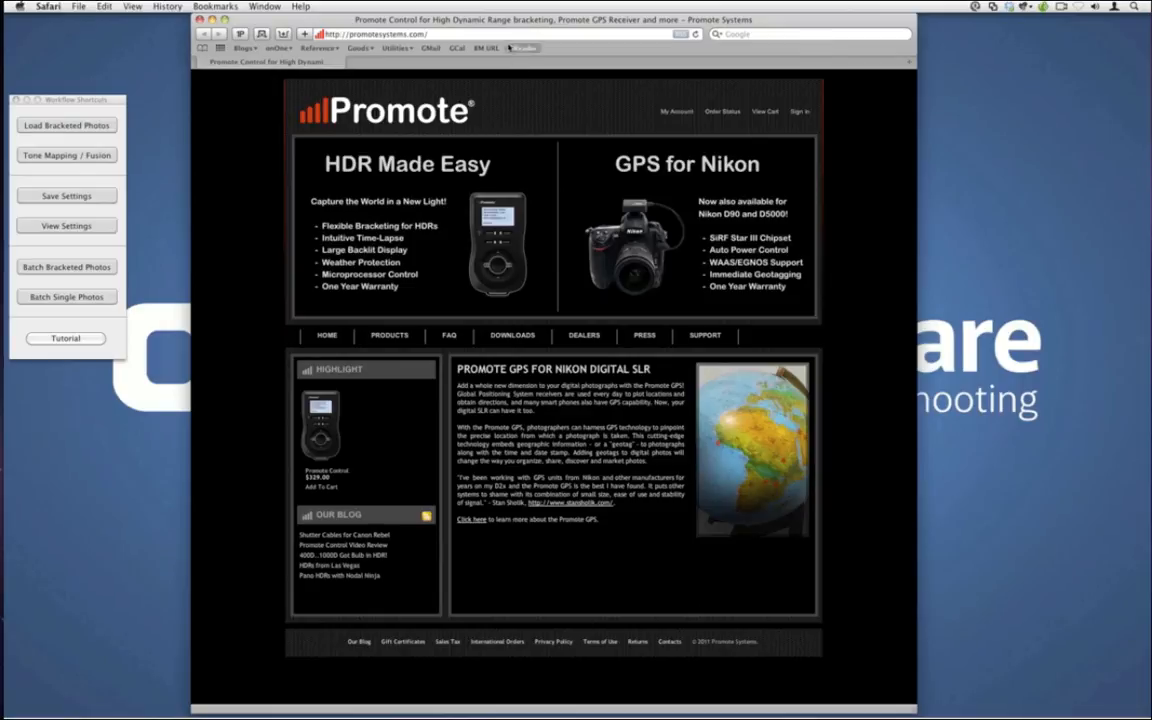
# Open the Promote Control product page and examine its photo and description.
pyautogui.tripleClick(515, 37)
pyautogui.click(470, 226)
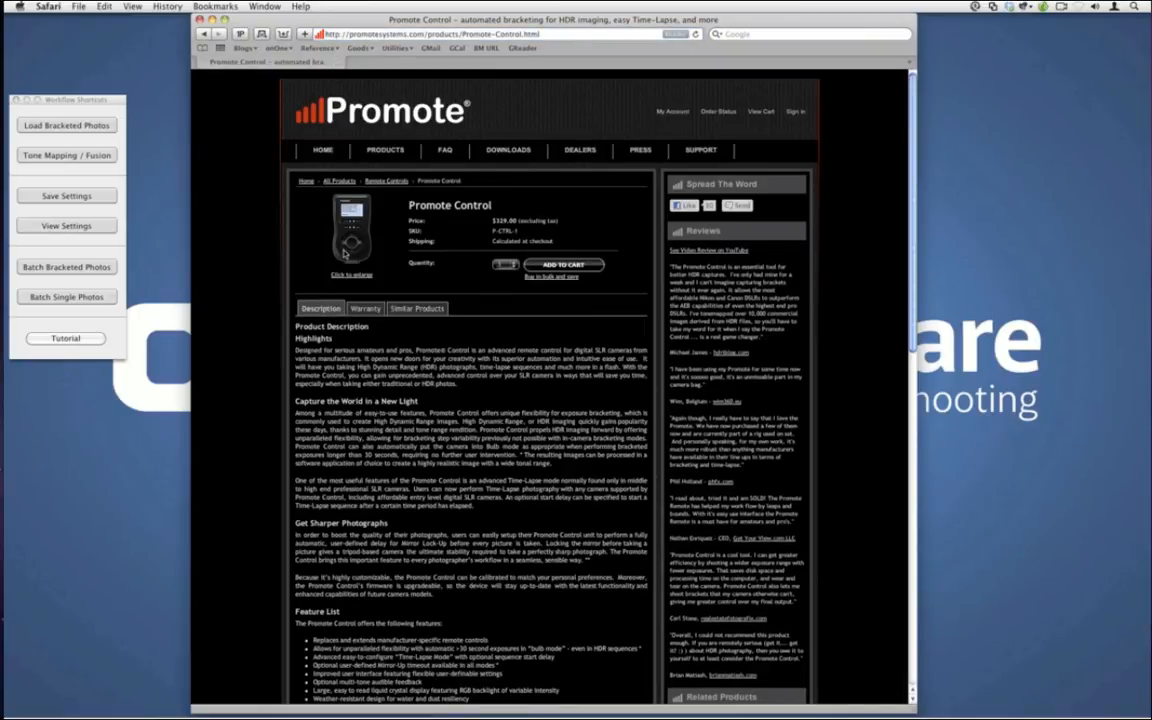
pyautogui.click(345, 253)
pyautogui.click(378, 410)
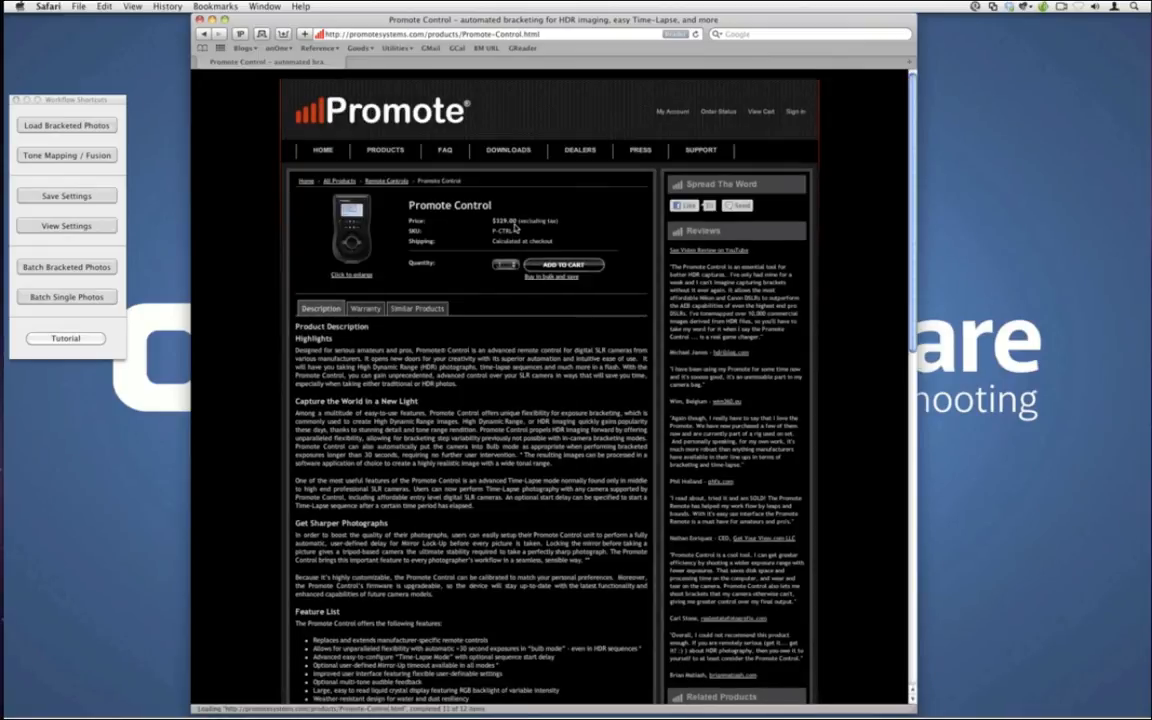
# Open bhphotovideo.com in a new tab, search for "promote control", and open the Promote Control product page.
pyautogui.press('super+t')
pyautogui.write('bhphotovideo.com/')
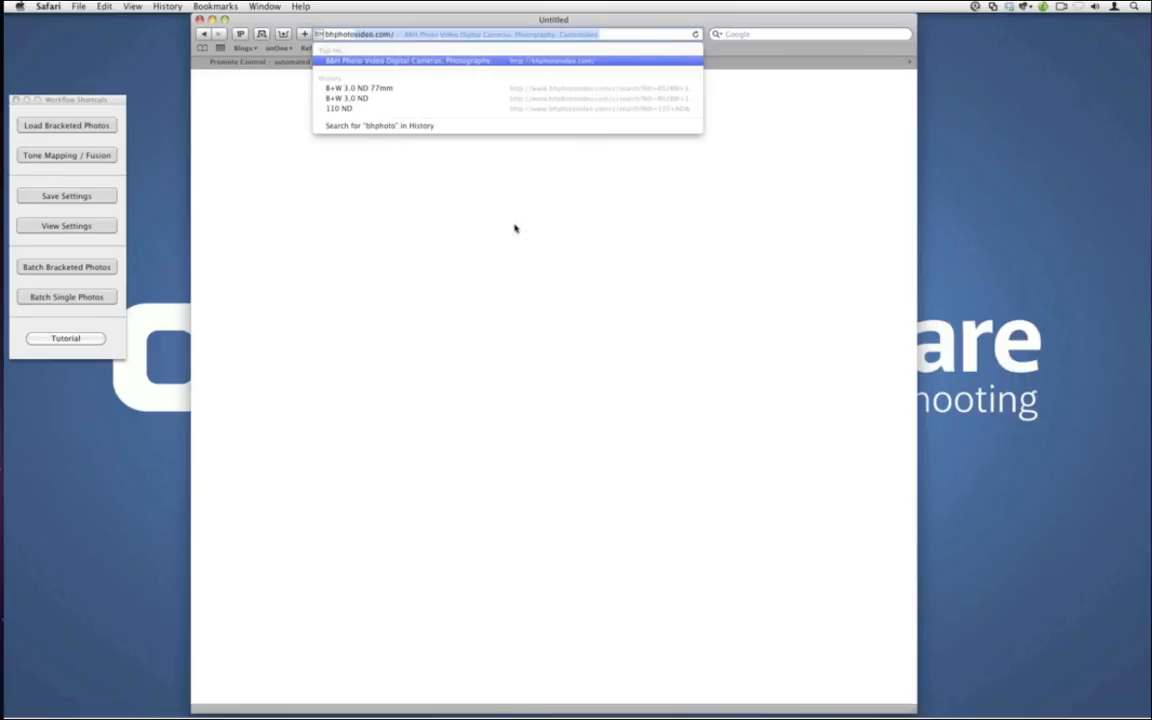
pyautogui.press('Return')
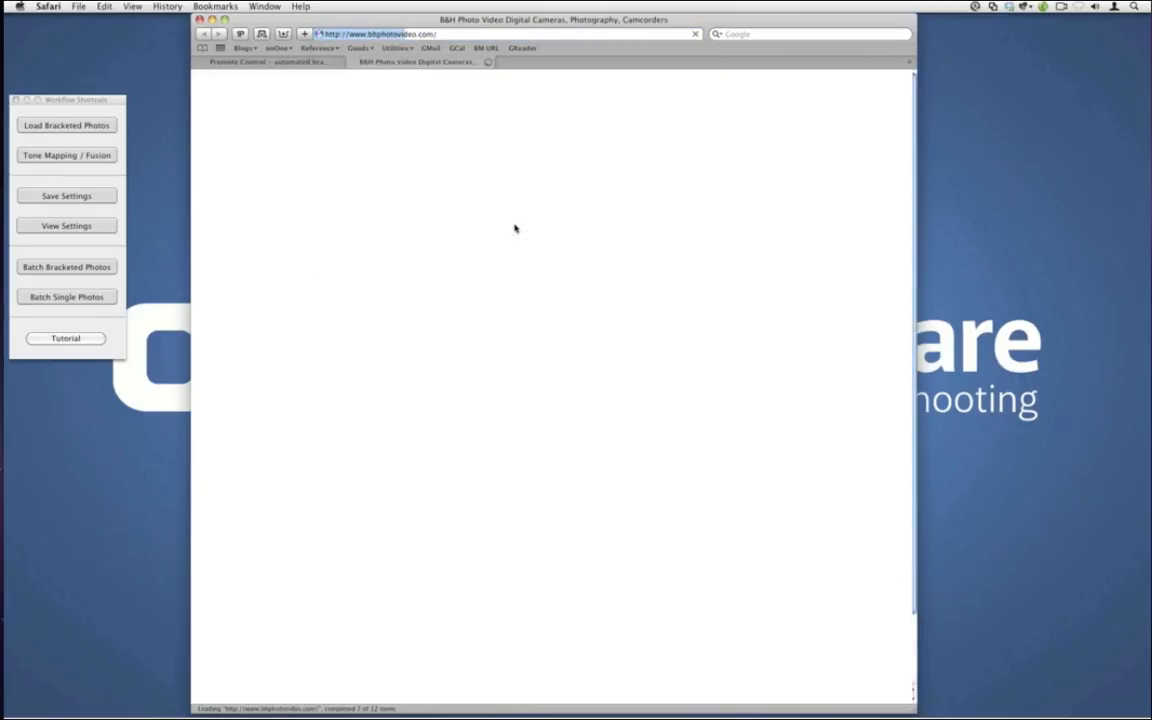
pyautogui.click(361, 151)
pyautogui.write('prom')
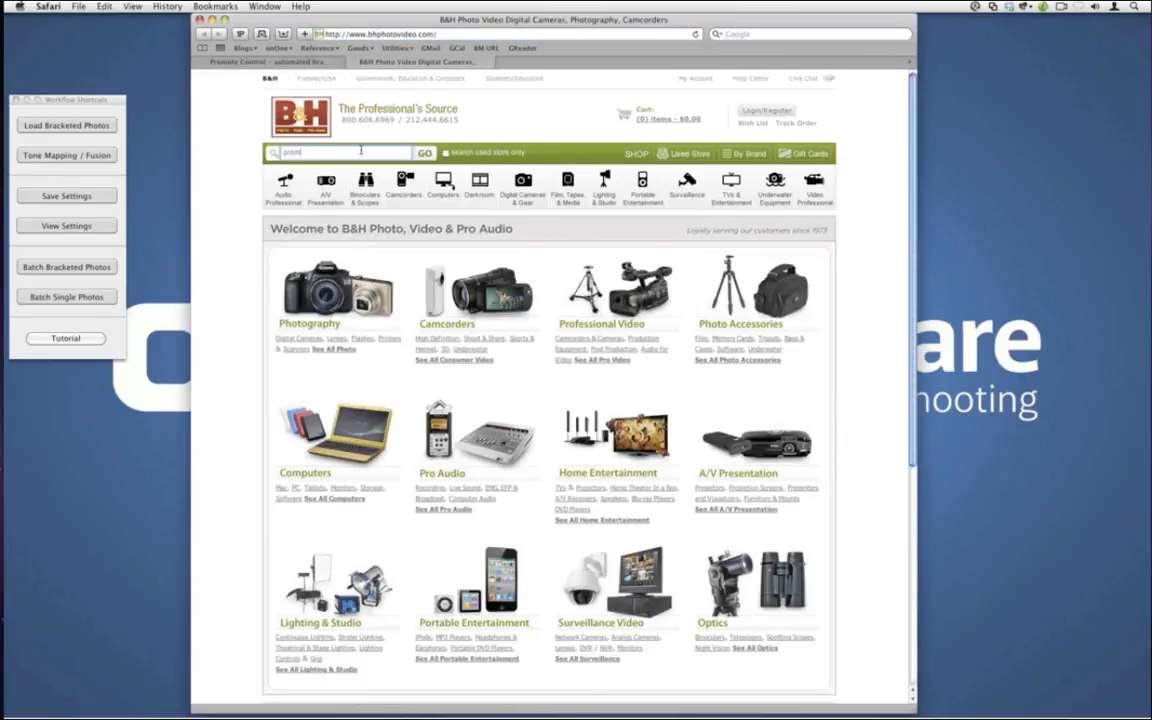
pyautogui.write('ote control')
pyautogui.press('Return')
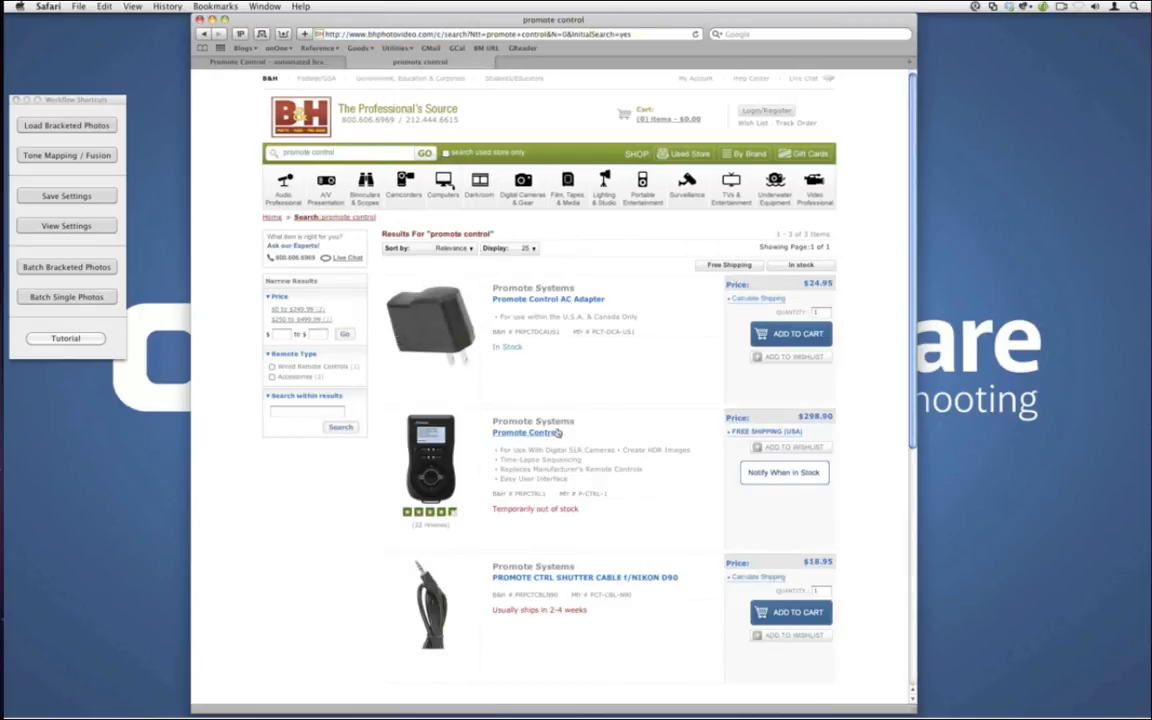
pyautogui.click(553, 433)
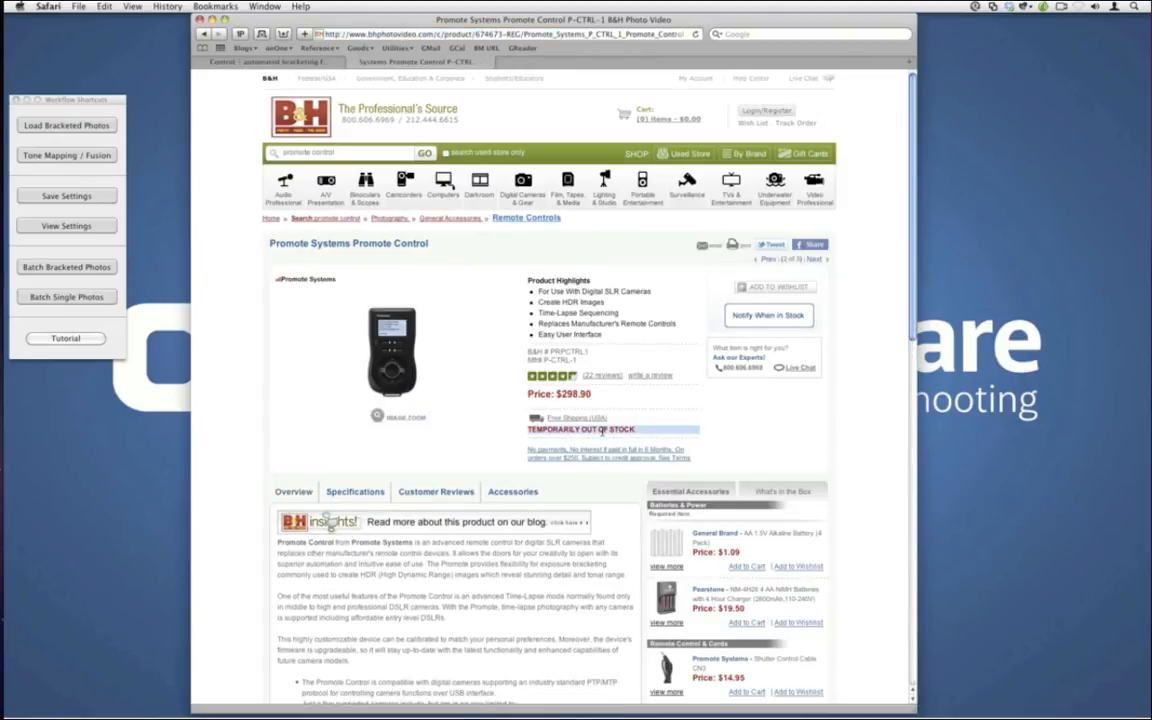
# Search adorama.com for "promote control" in a new tab, and return to the manufacturer's Promote Control page.
pyautogui.press('super+t')
pyautogui.write('ador')
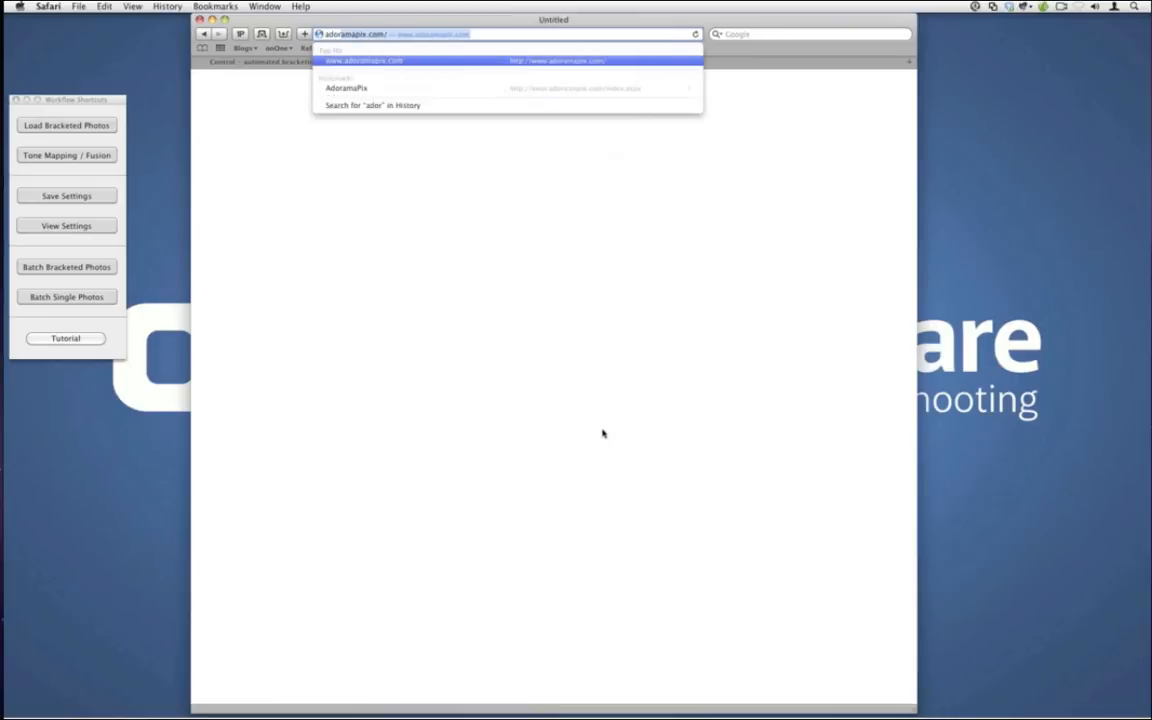
pyautogui.write('ama.com')
pyautogui.press('Return')
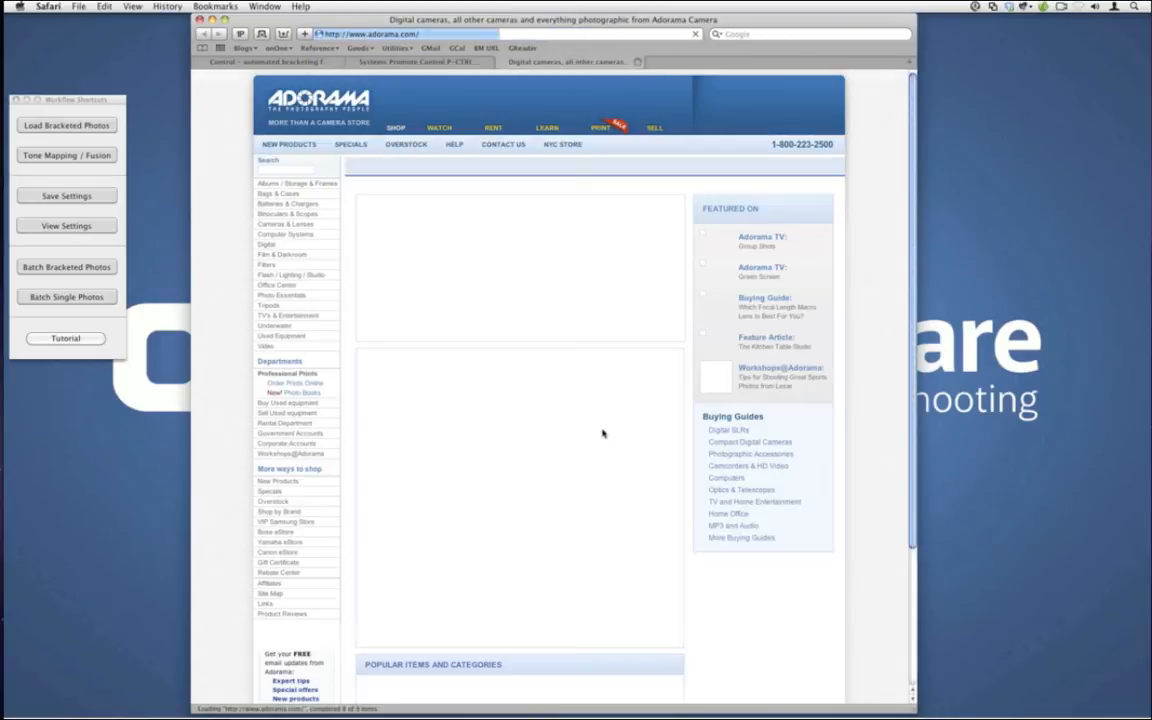
pyautogui.click(290, 170)
pyautogui.write('promote cont')
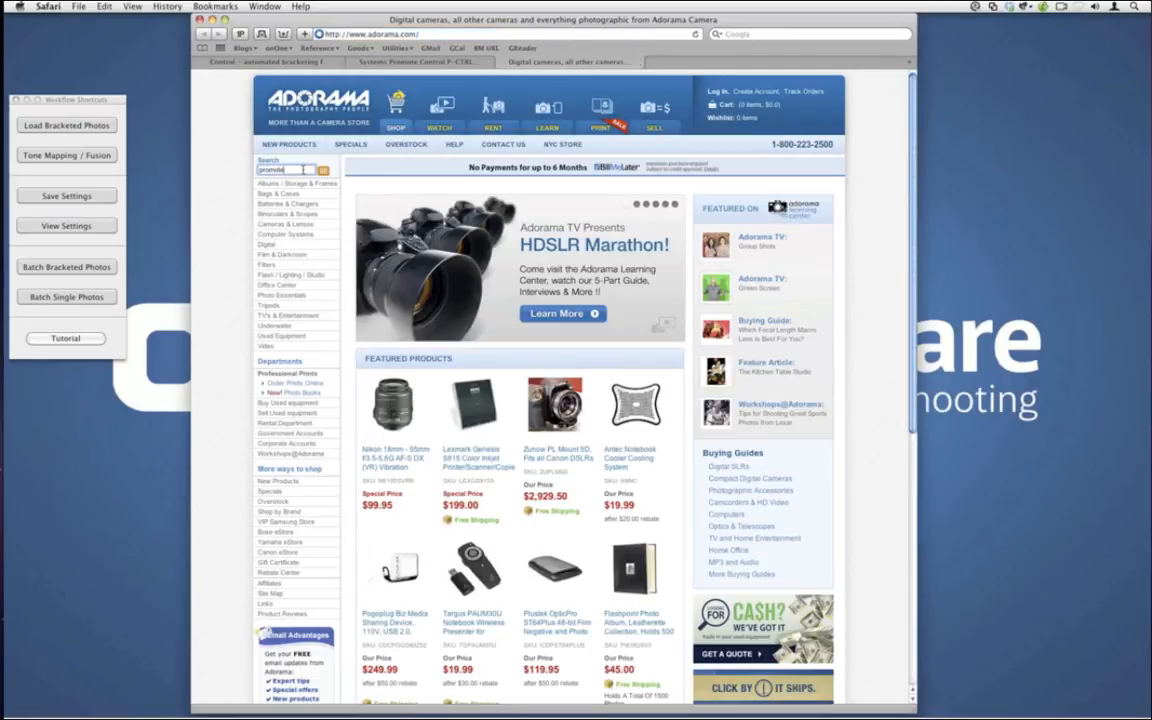
pyautogui.write('rol')
pyautogui.press('Return')
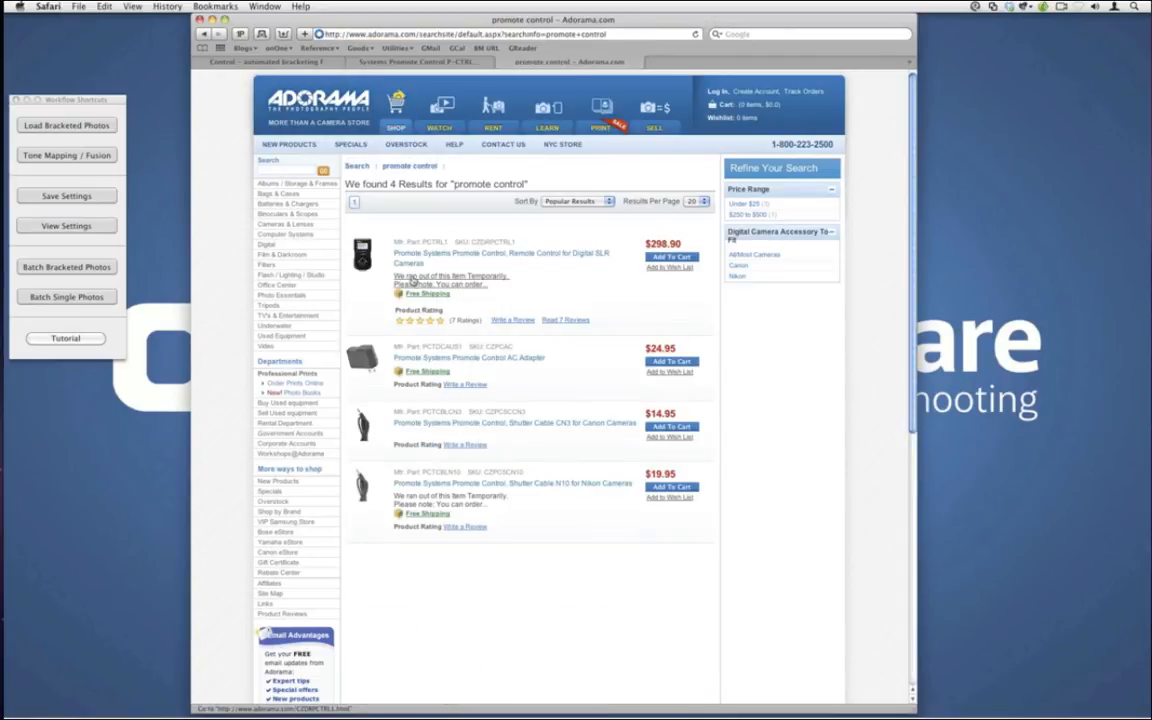
pyautogui.click(322, 63)
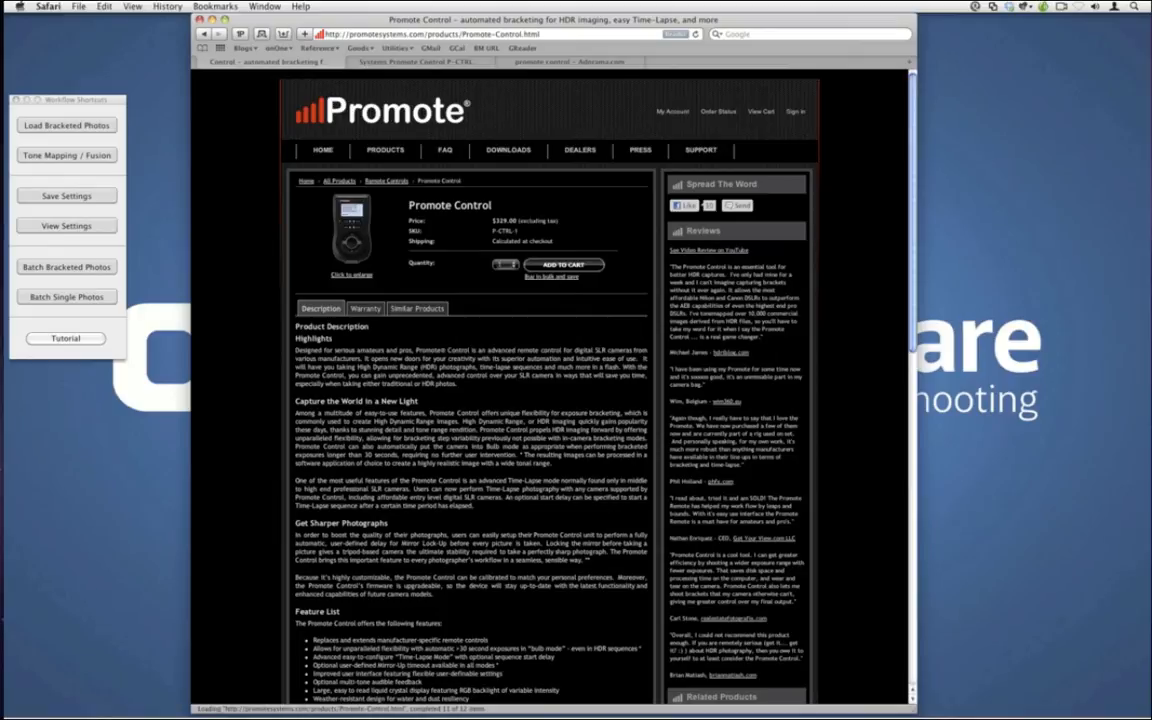
# Examine the Promote Control's listed price and enlarged product photo, and close the enlarged view.
pyautogui.tripleClick(514, 221)
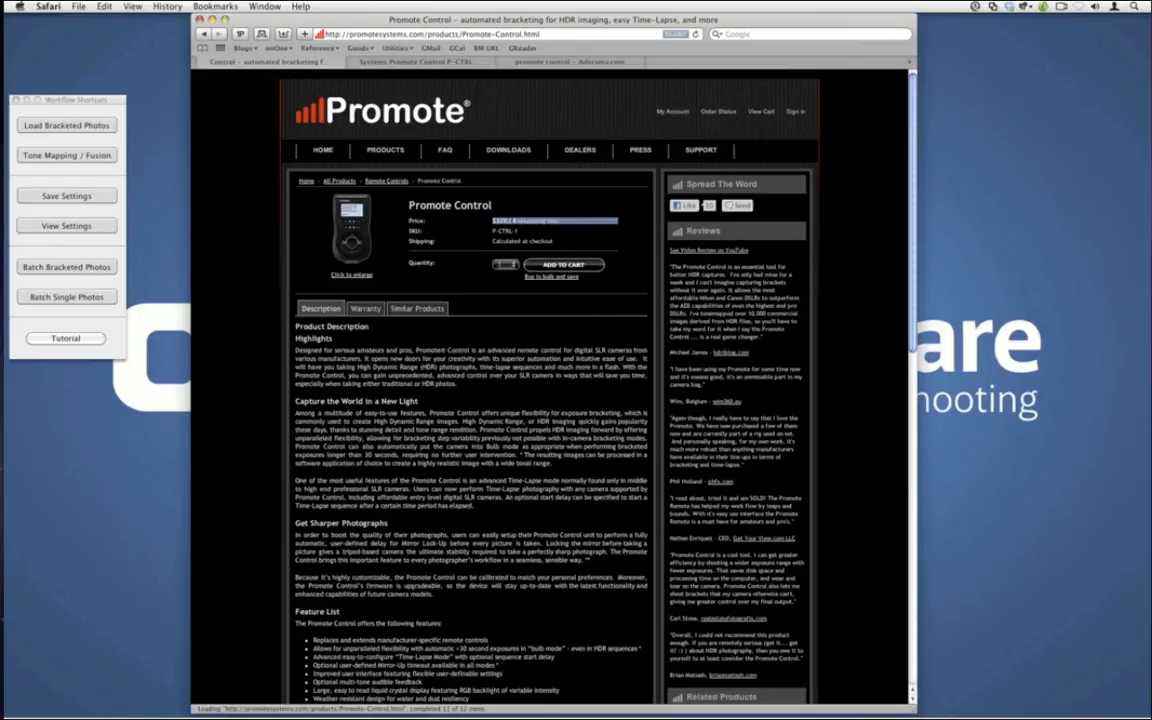
pyautogui.click(405, 218)
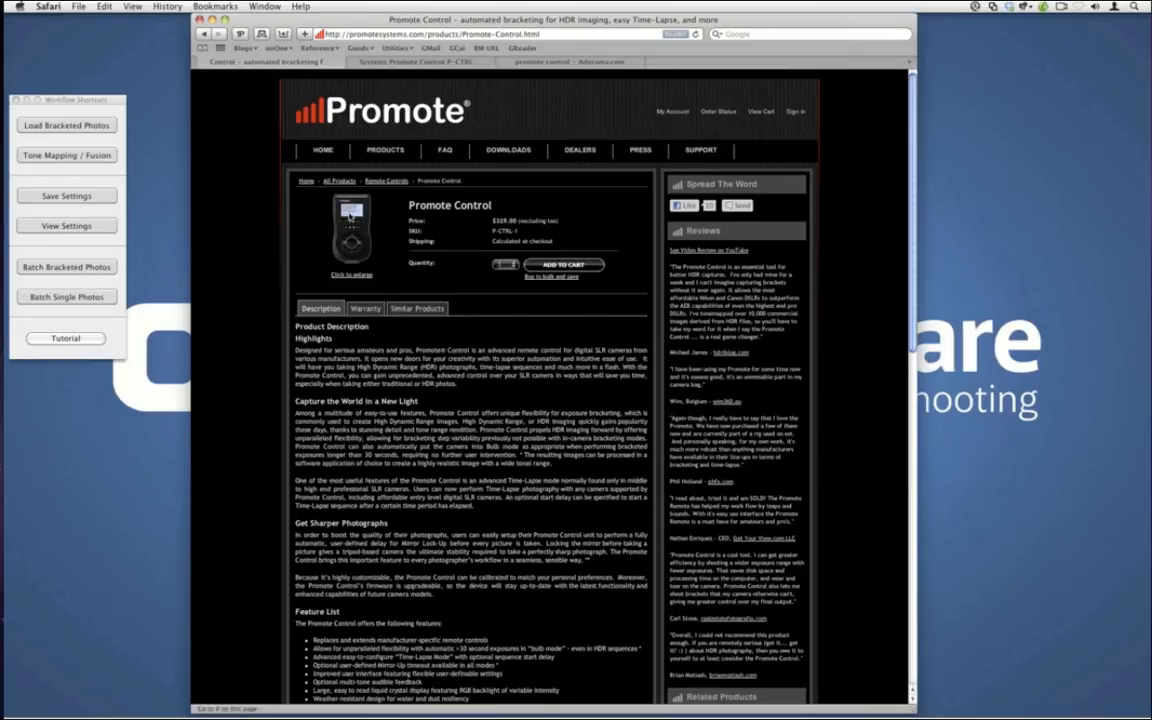
pyautogui.click(349, 215)
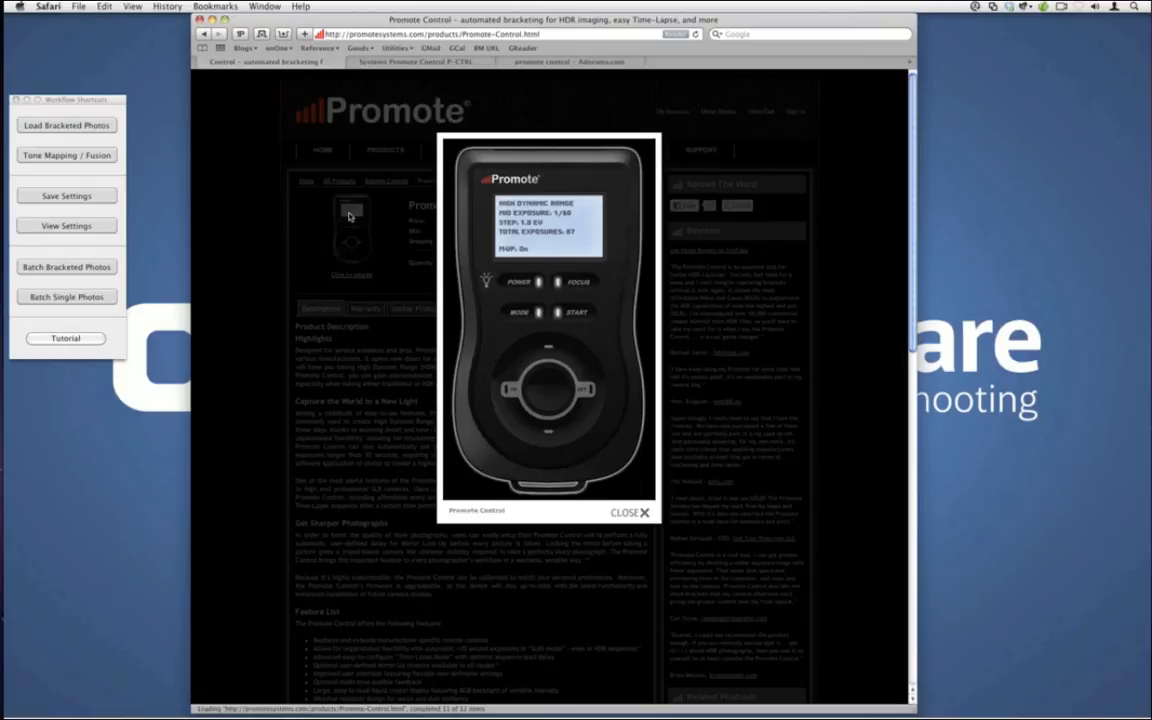
pyautogui.click(389, 327)
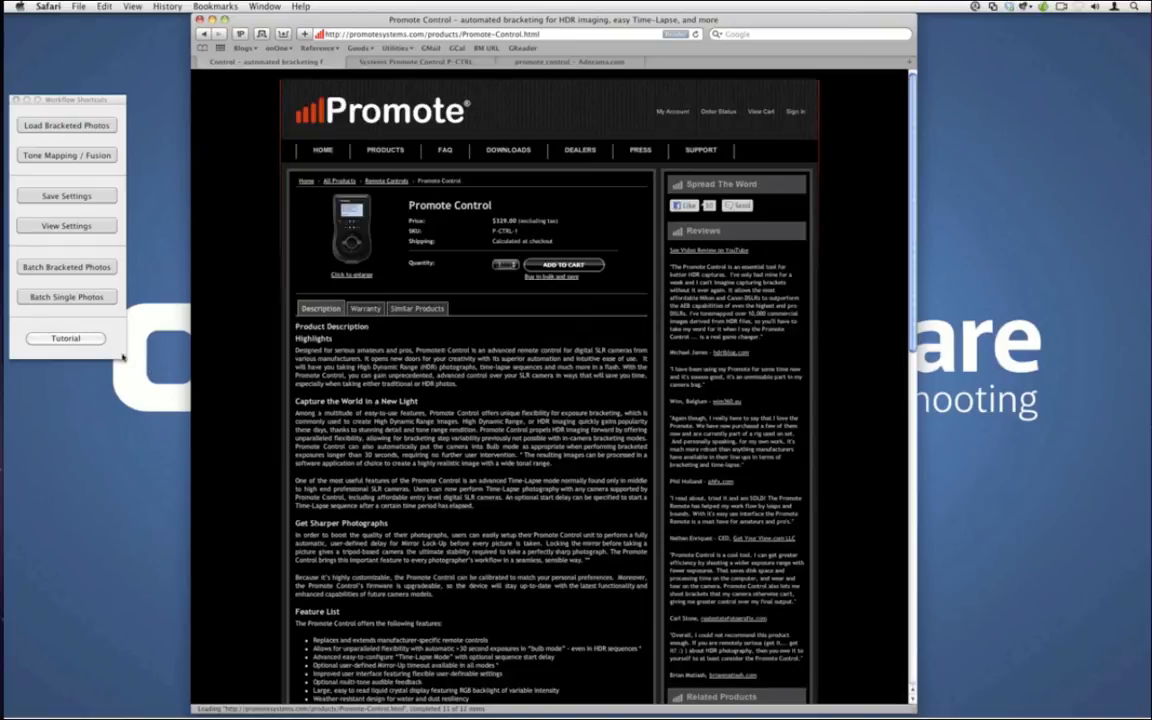
# Switch to Lightroom and open the recent catalog MemItaly.lrcat, relaunching the program.
pyautogui.moveTo(8, 300)
pyautogui.moveTo(4, 240)
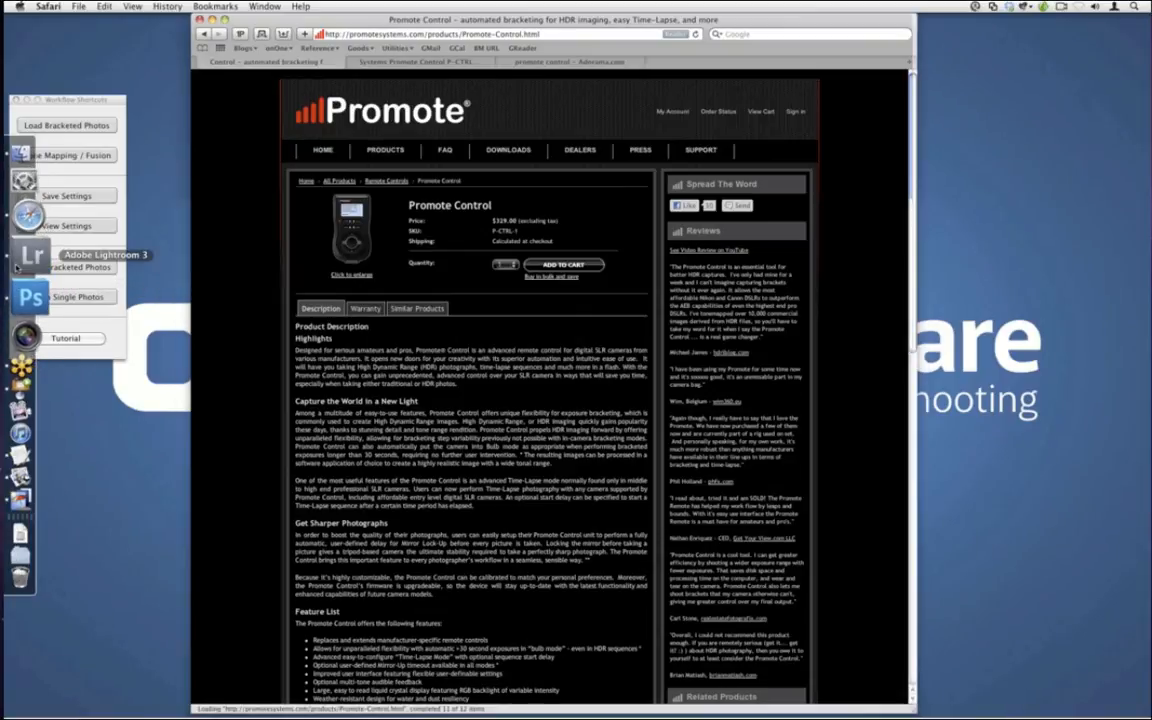
pyautogui.click(31, 258)
pyautogui.click(98, 6)
pyautogui.moveTo(125, 50)
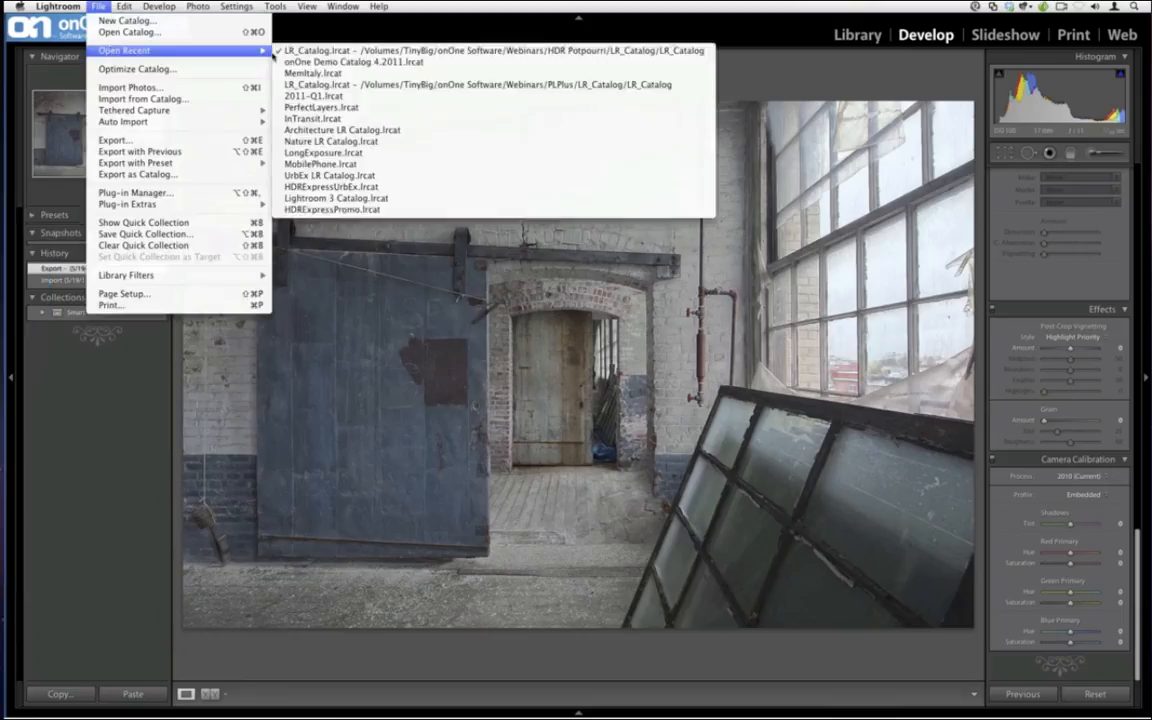
pyautogui.click(326, 83)
pyautogui.click(505, 283)
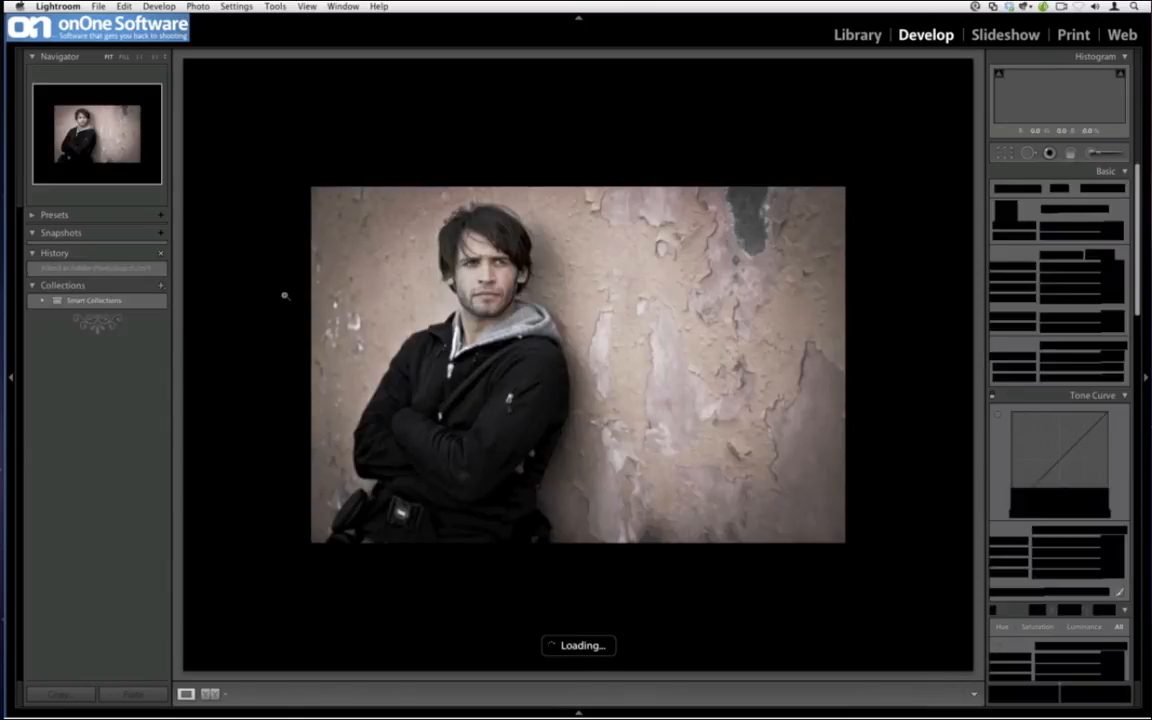
# Show the Image 04 folder as a thumbnail grid in the Library and enlarge its first church interior photo.
pyautogui.press('g')
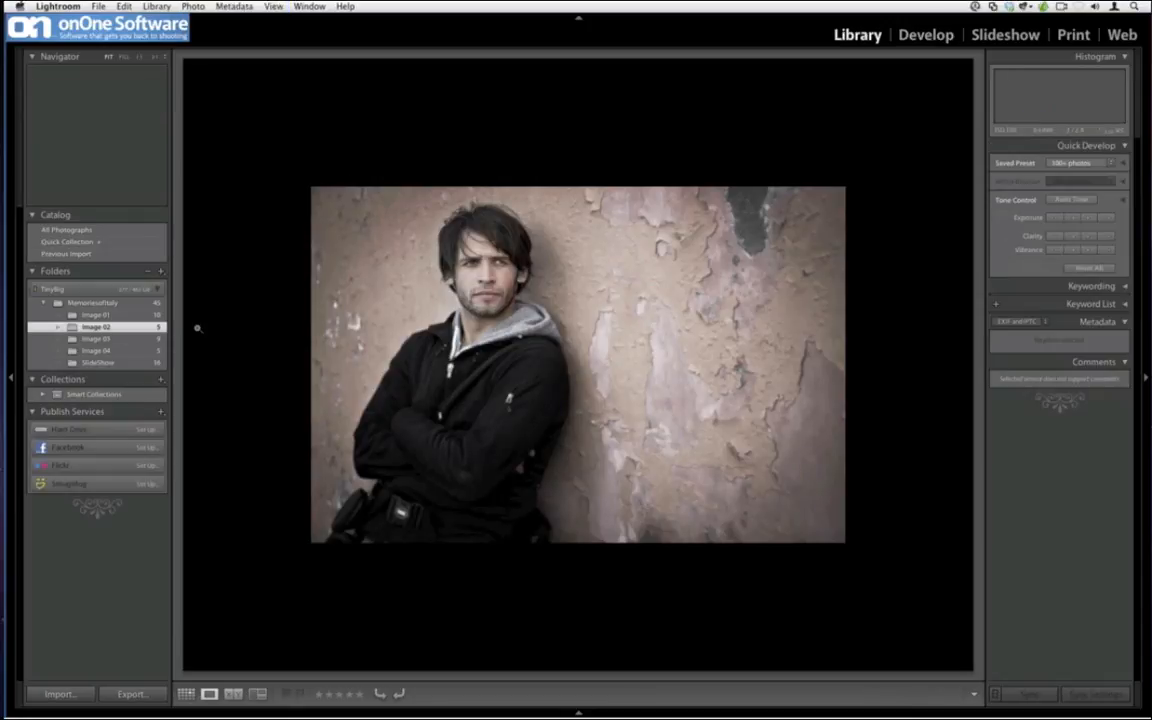
pyautogui.click(157, 352)
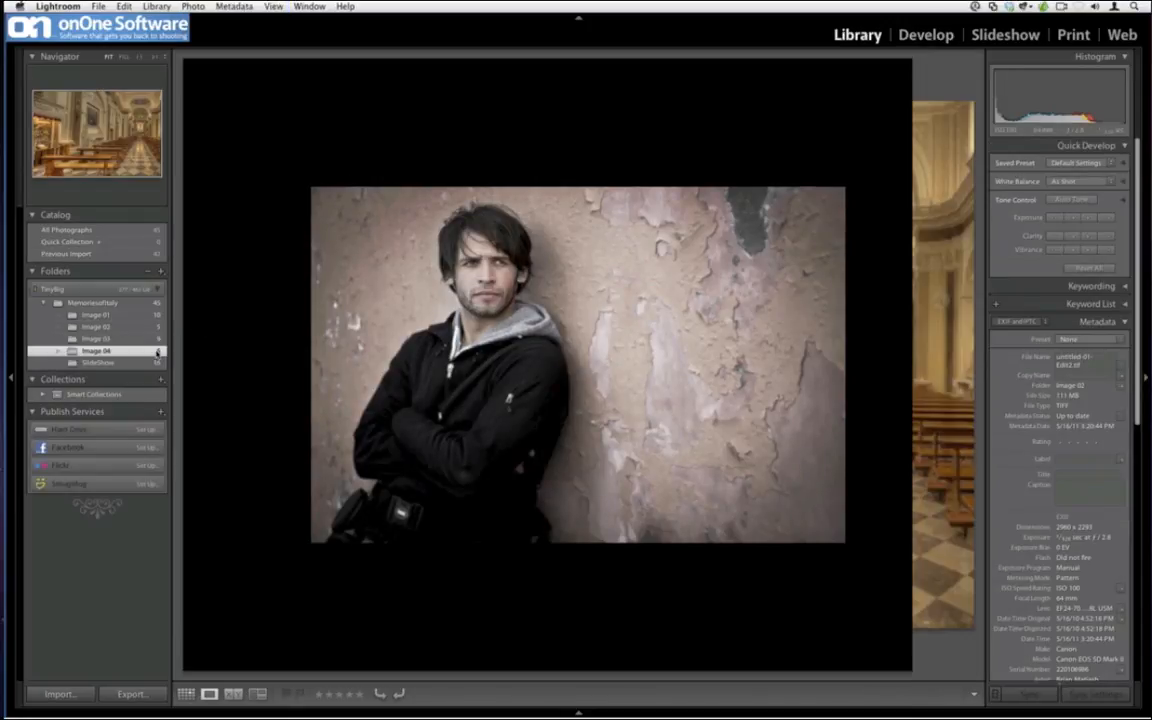
pyautogui.press('g')
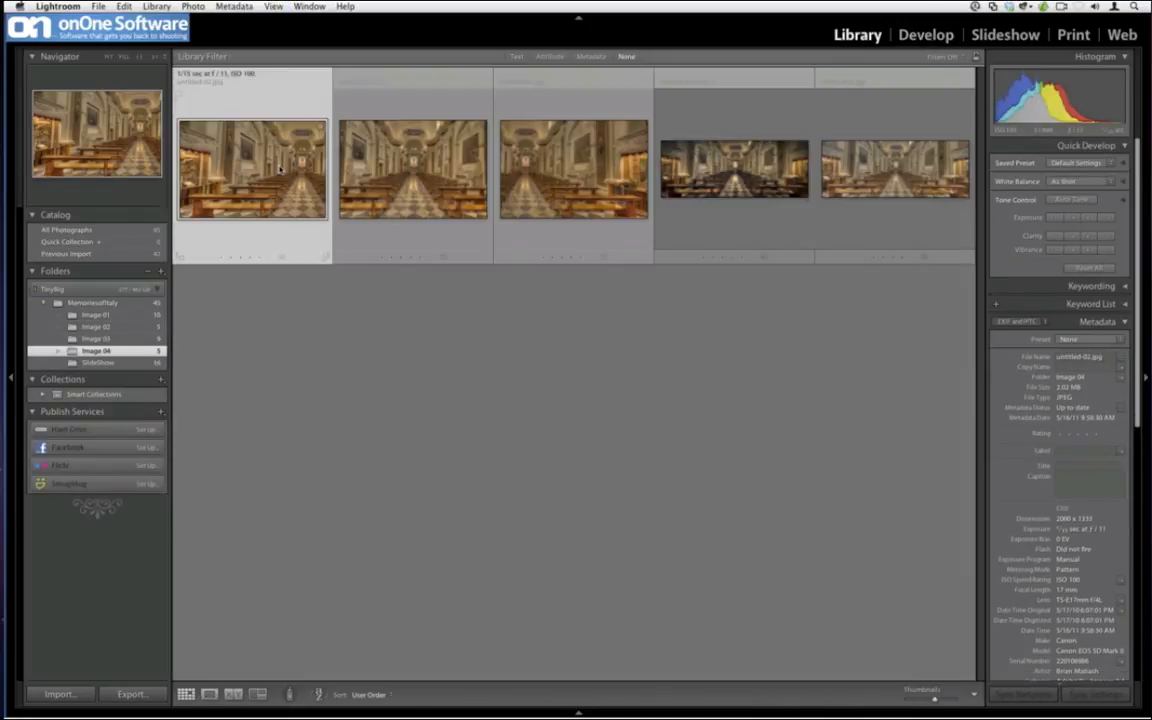
pyautogui.doubleClick(281, 170)
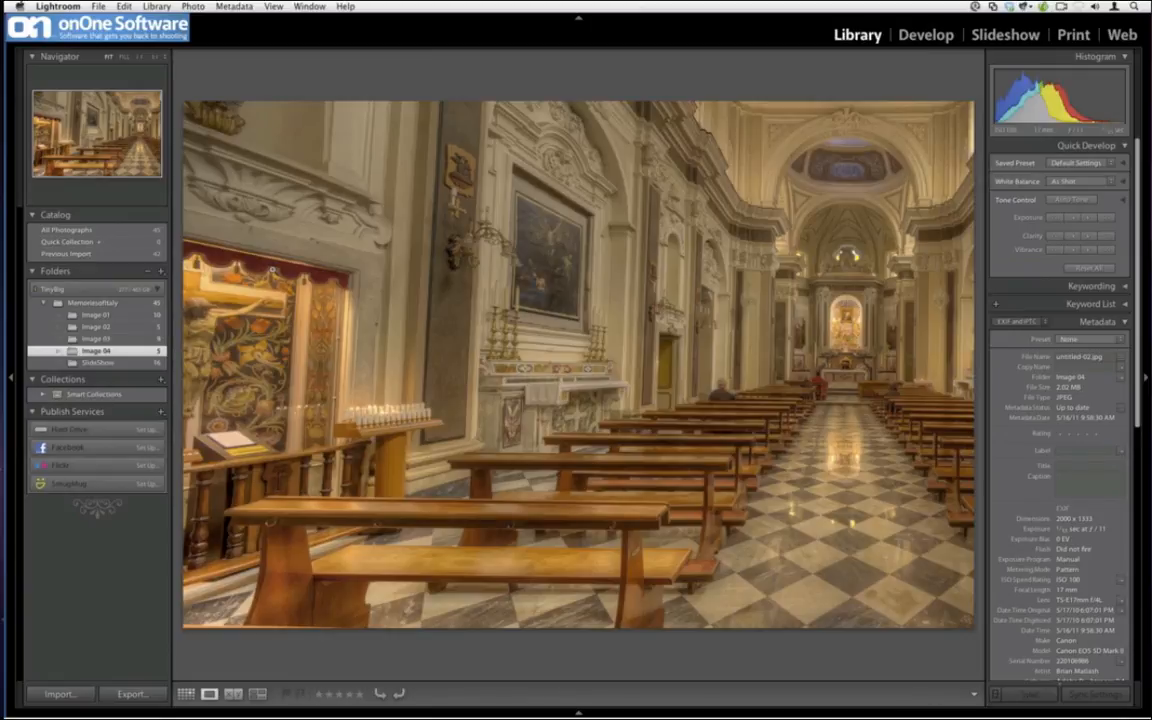
# Compare the three overlapping church interior shots with the stitched panorama in the Image 04 folder.
pyautogui.press('Right')
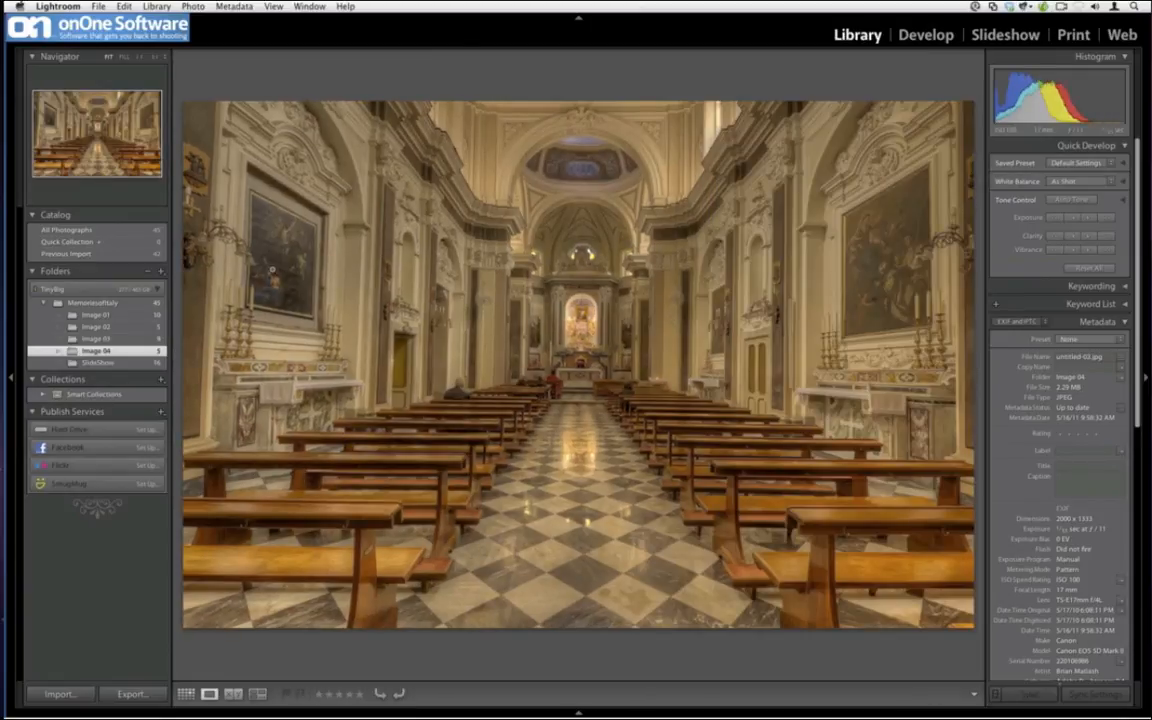
pyautogui.press('Right')
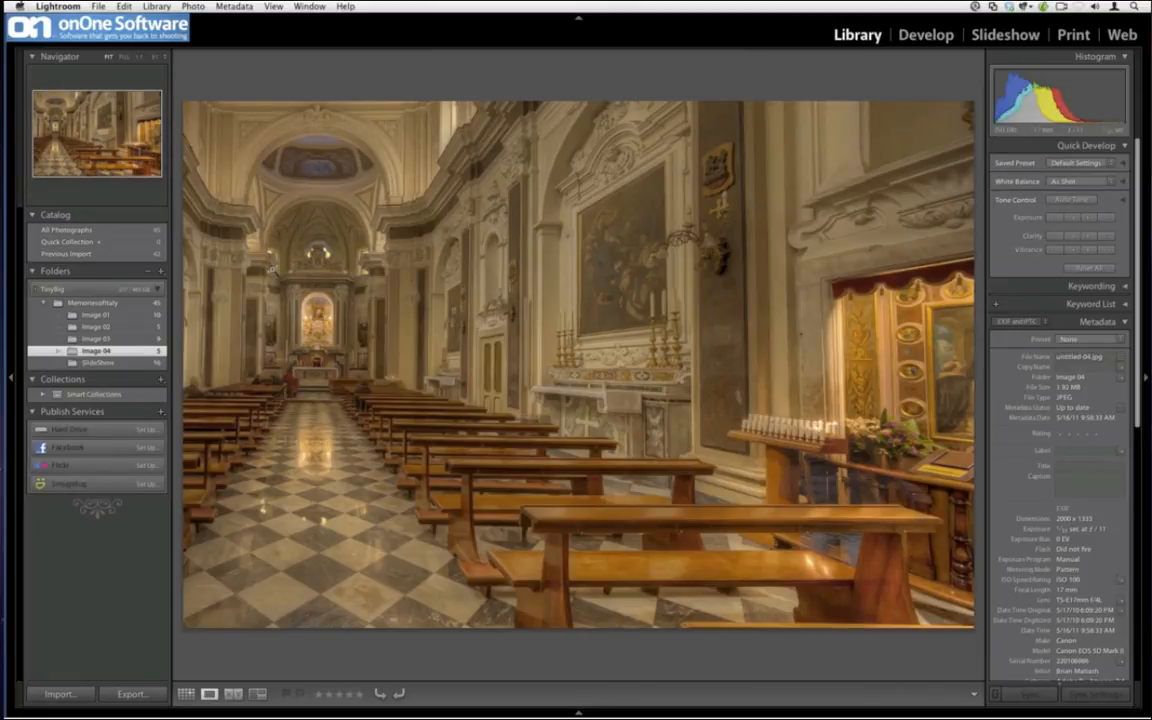
pyautogui.press('Right')
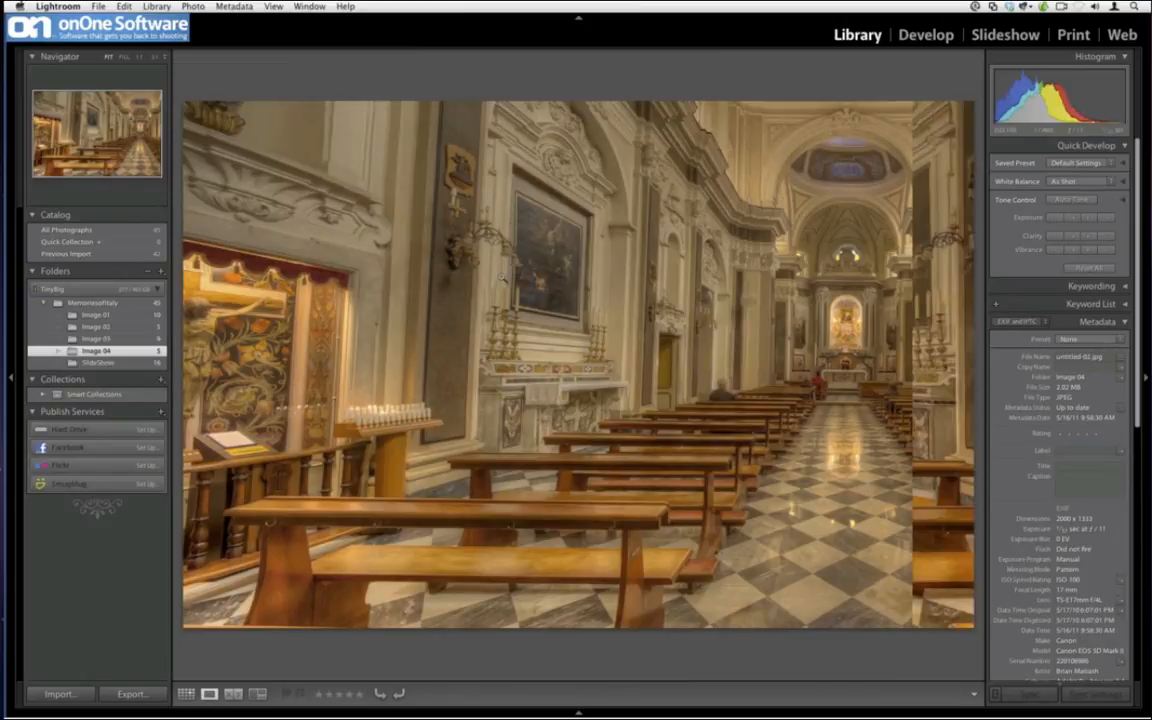
pyautogui.press('Right')
pyautogui.press('Right')
pyautogui.press('Left')
pyautogui.press('Left')
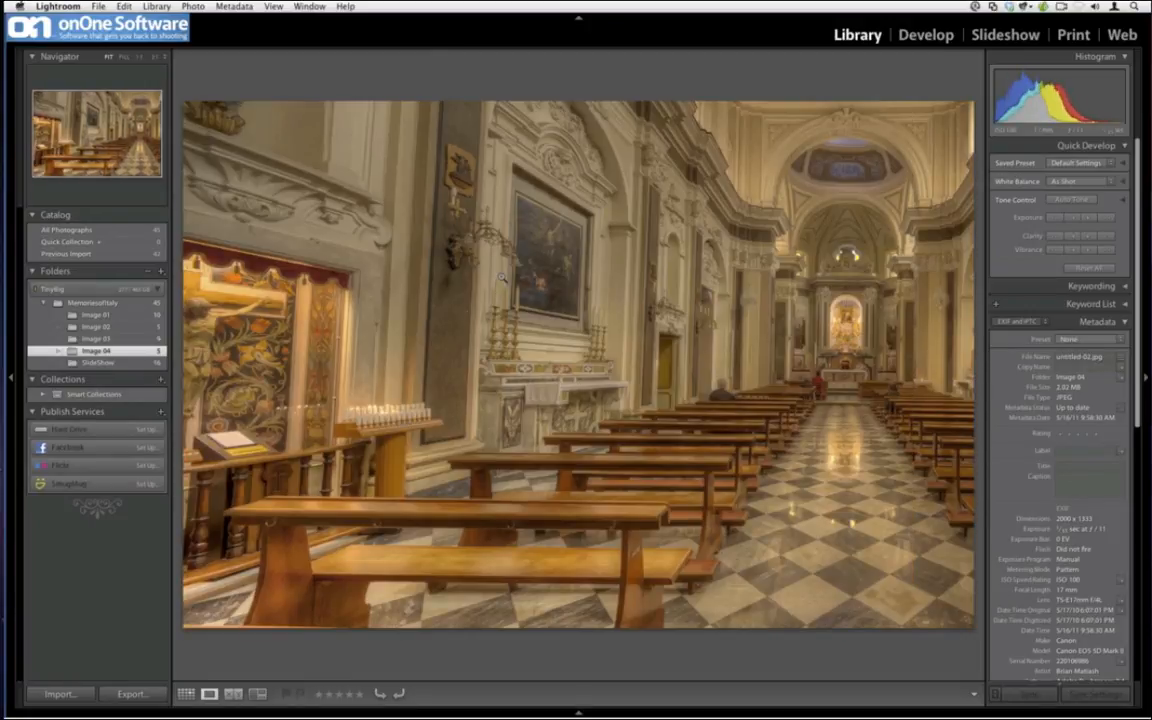
pyautogui.press('Right')
pyautogui.press('Right')
pyautogui.press('Left')
pyautogui.press('Left')
pyautogui.press('Left')
pyautogui.press('Left')
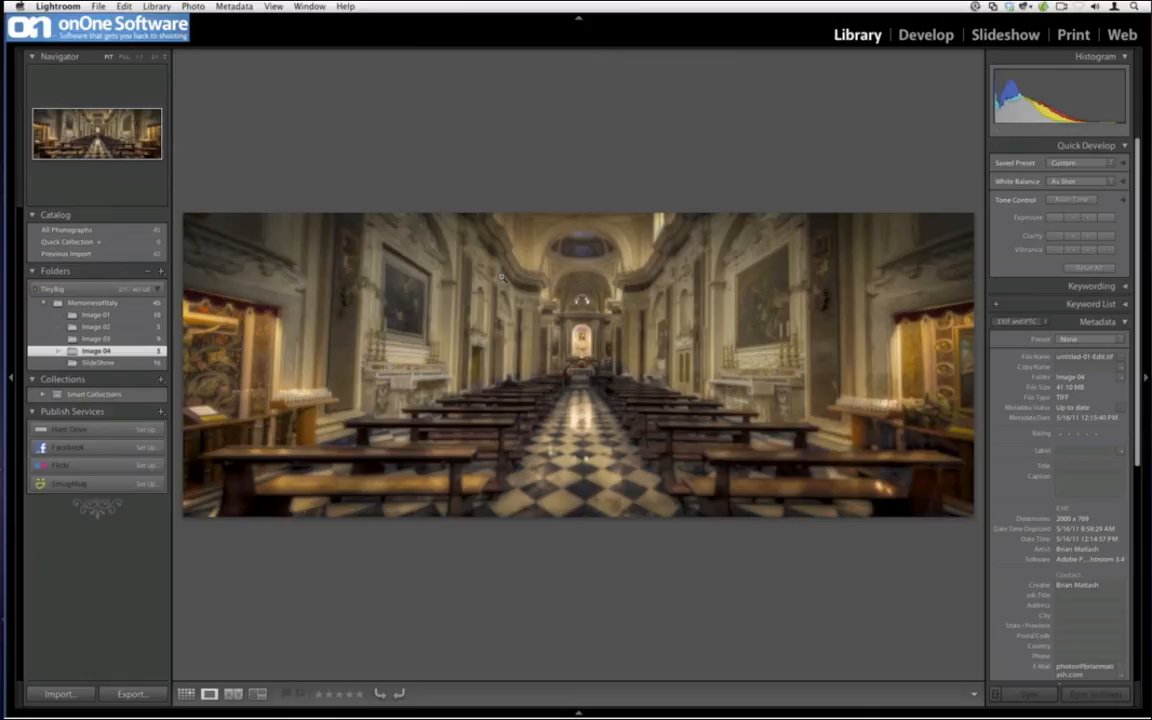
pyautogui.press('g')
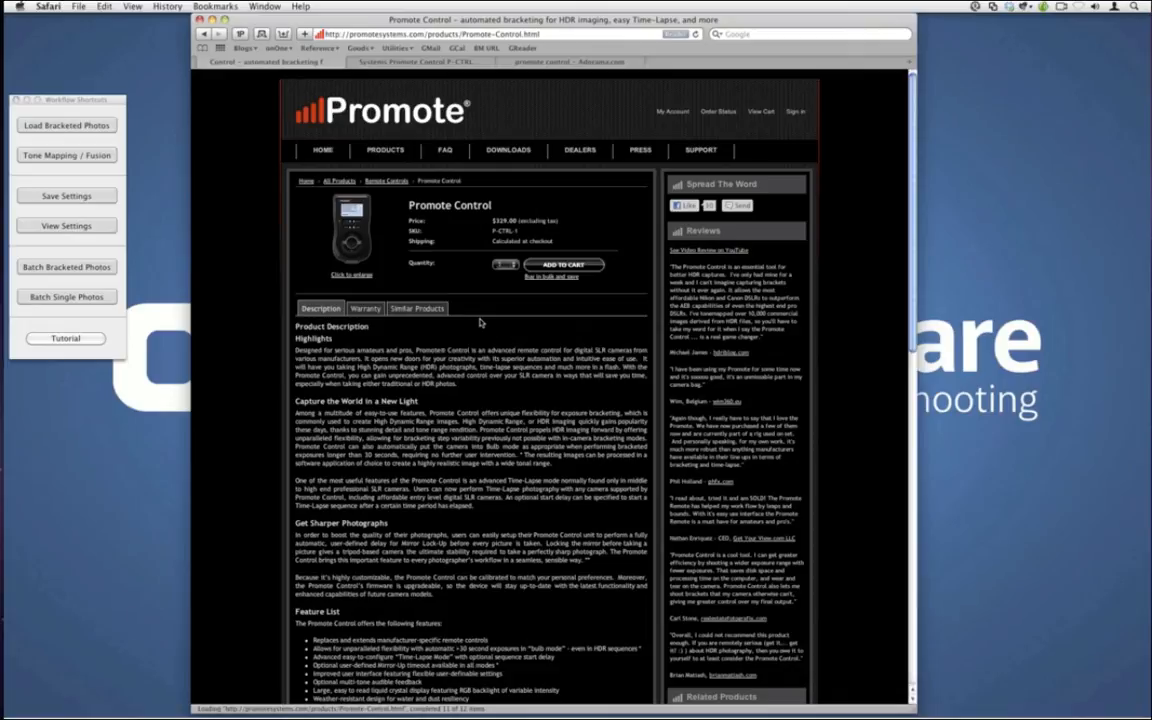
# Switch to Safari, search Google for "autopano giga" in a new tab, and open Kolor's Autopano Giga page.
pyautogui.press('super+t')
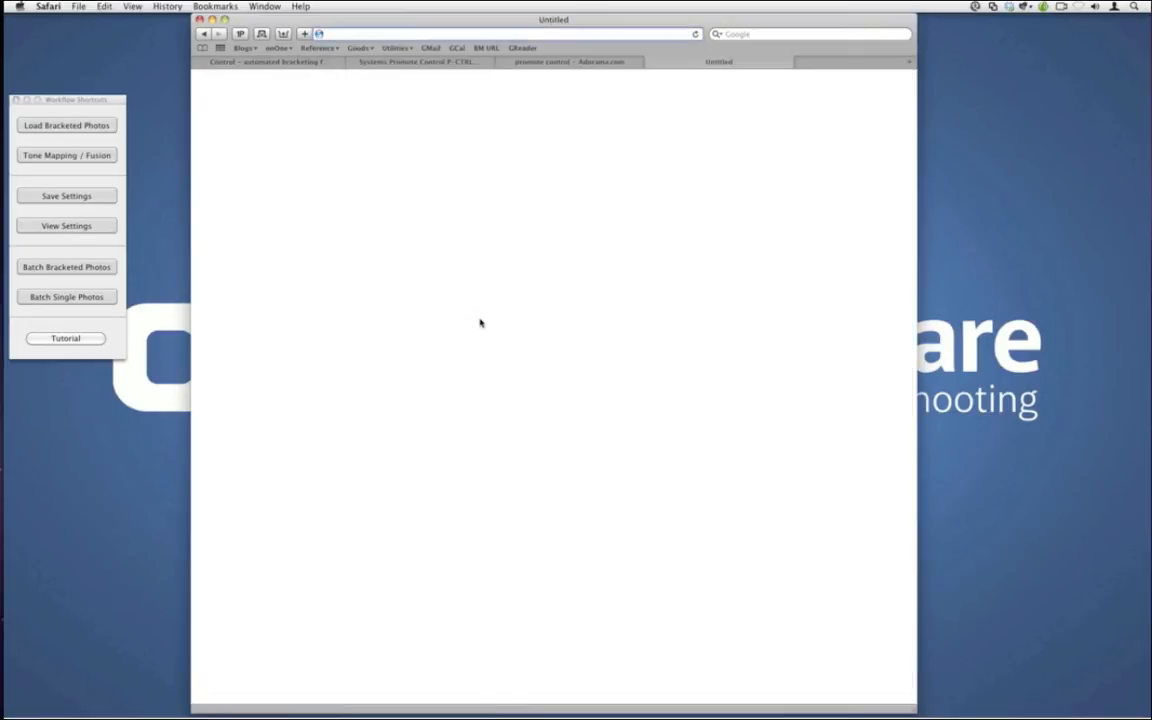
pyautogui.press('super+alt+f')
pyautogui.write('autopan')
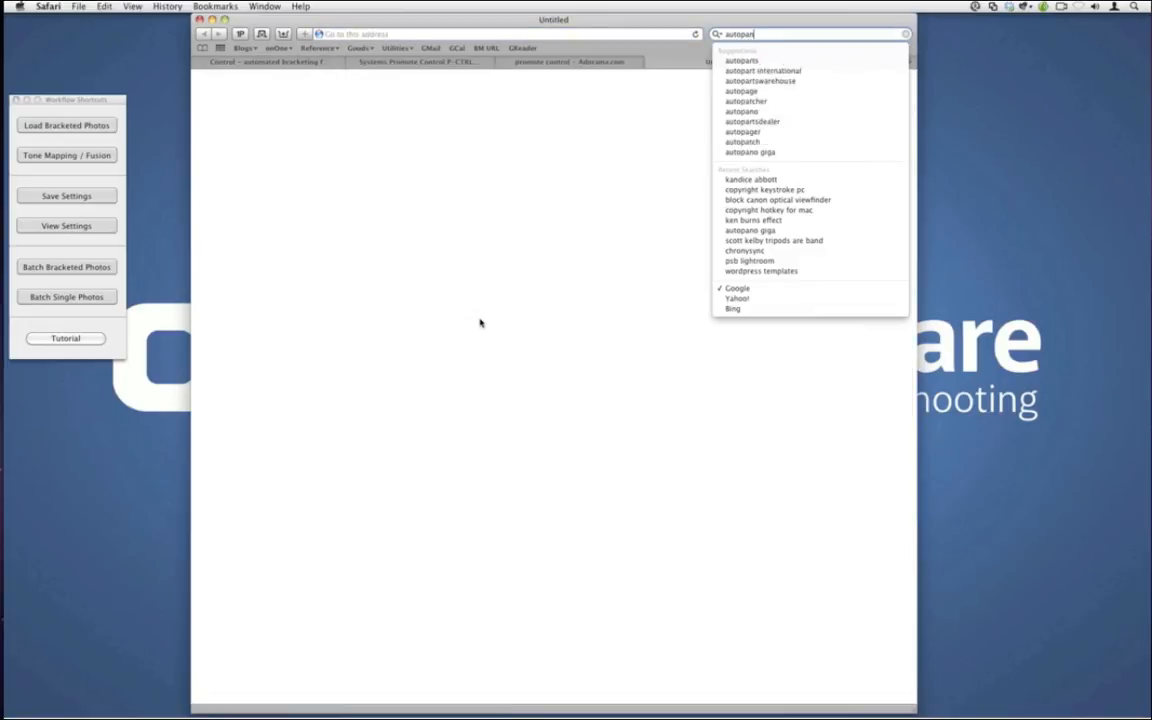
pyautogui.write('o giga')
pyautogui.press('Return')
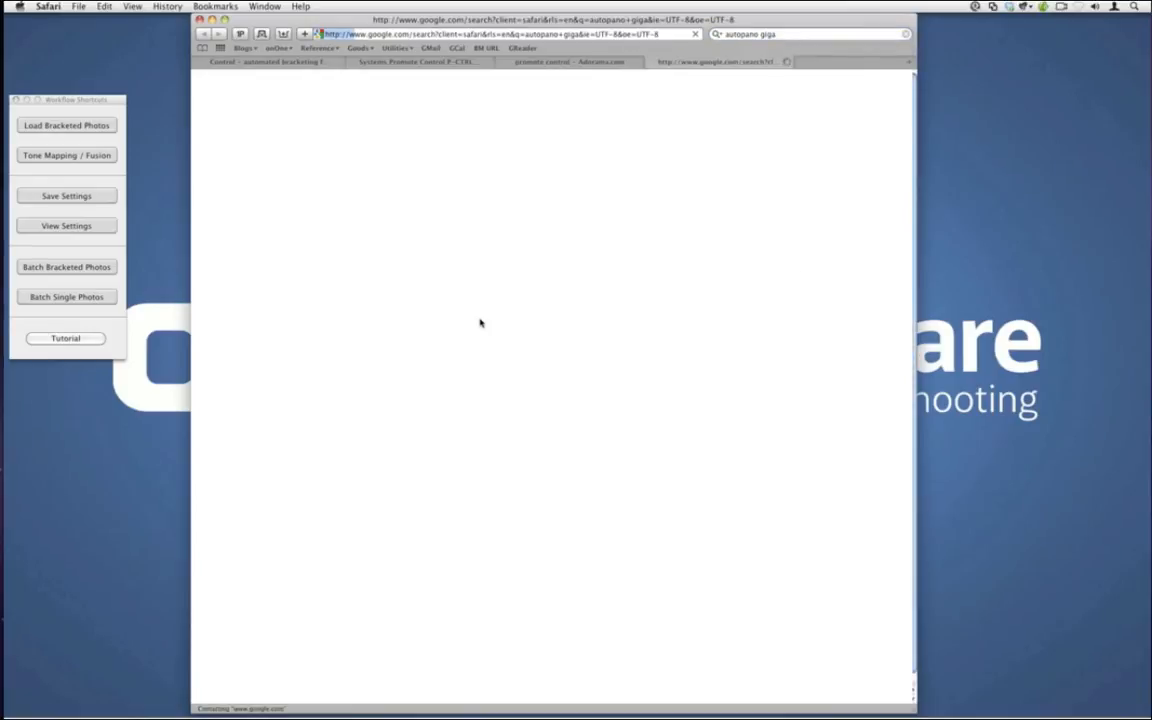
pyautogui.click(386, 152)
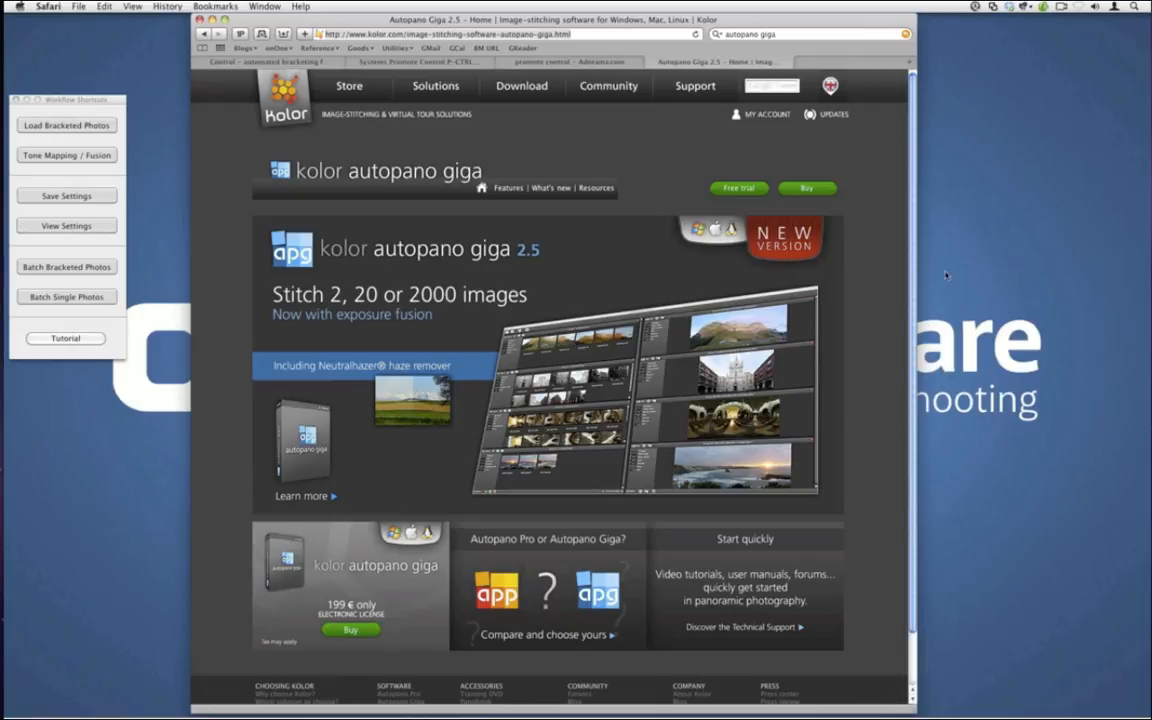
# Open the Kolor store's Autopano Giga purchase page and set the store language to English.
pyautogui.click(807, 188)
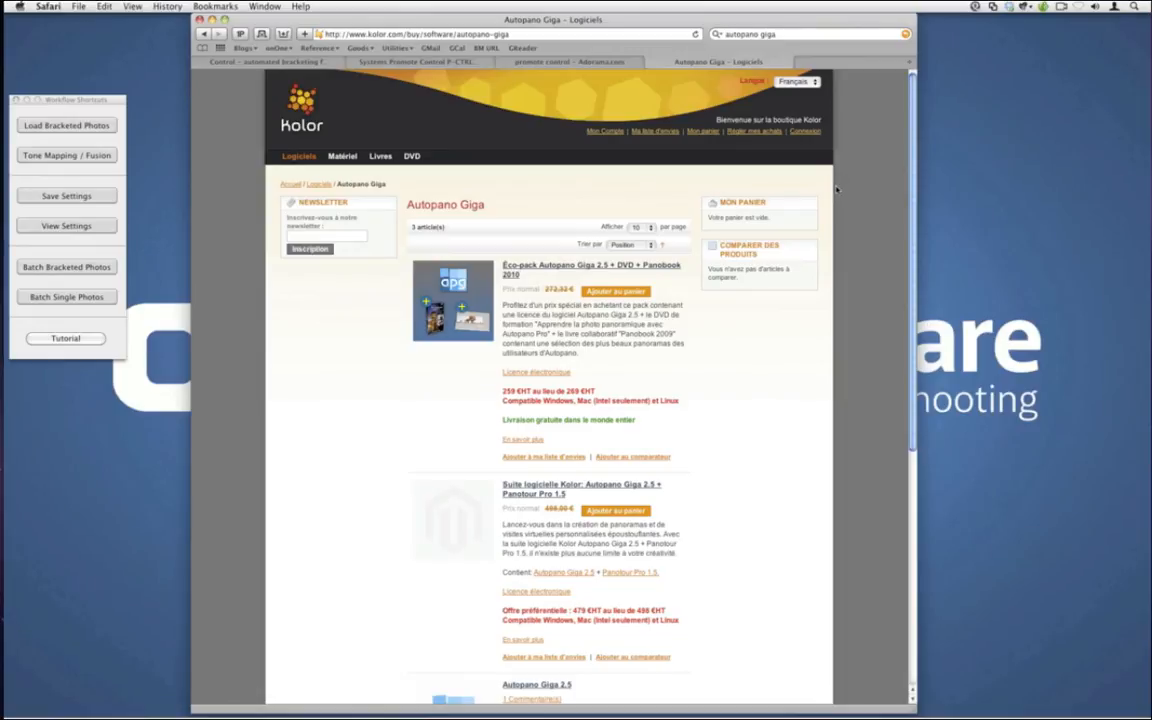
pyautogui.click(797, 81)
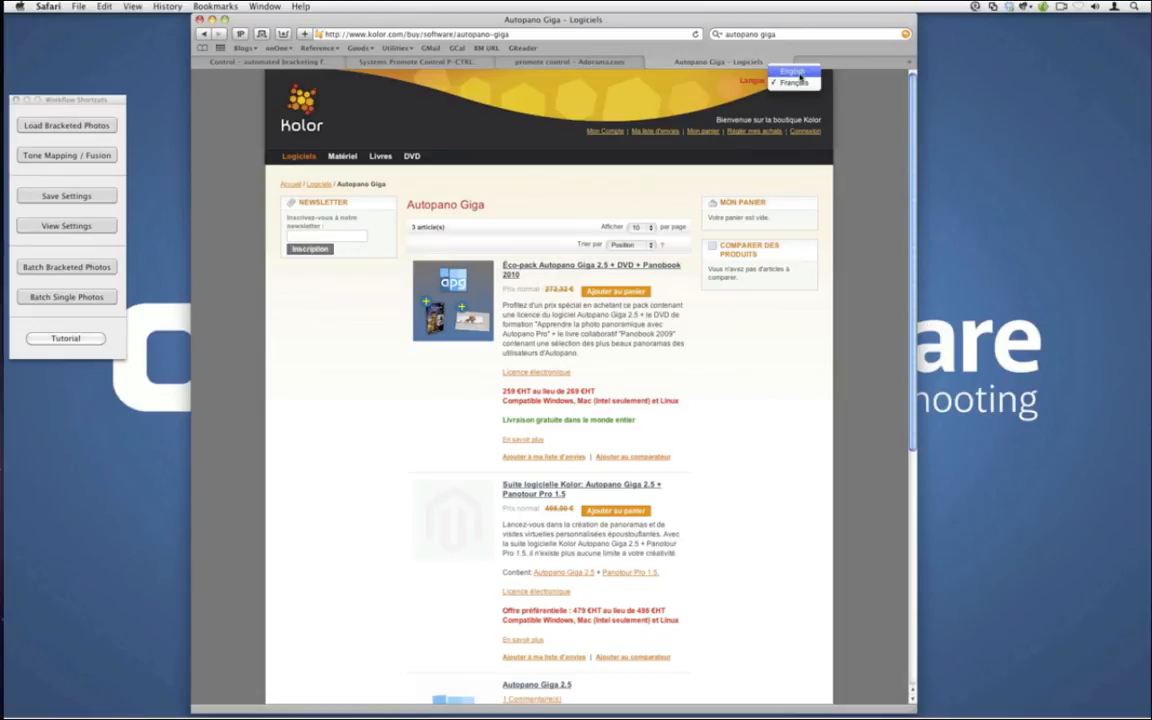
pyautogui.click(795, 73)
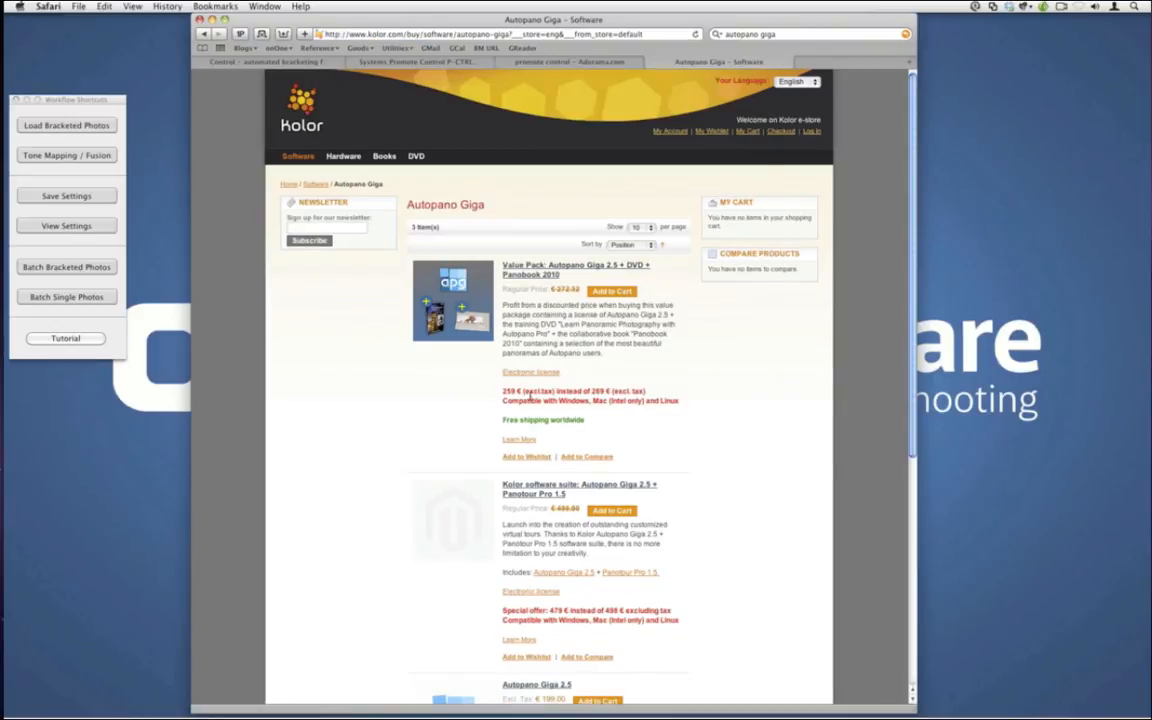
# View the Autopano Giga value pack, return to the product list, and open the standalone Autopano Giga 2.5 product page.
pyautogui.click(558, 267)
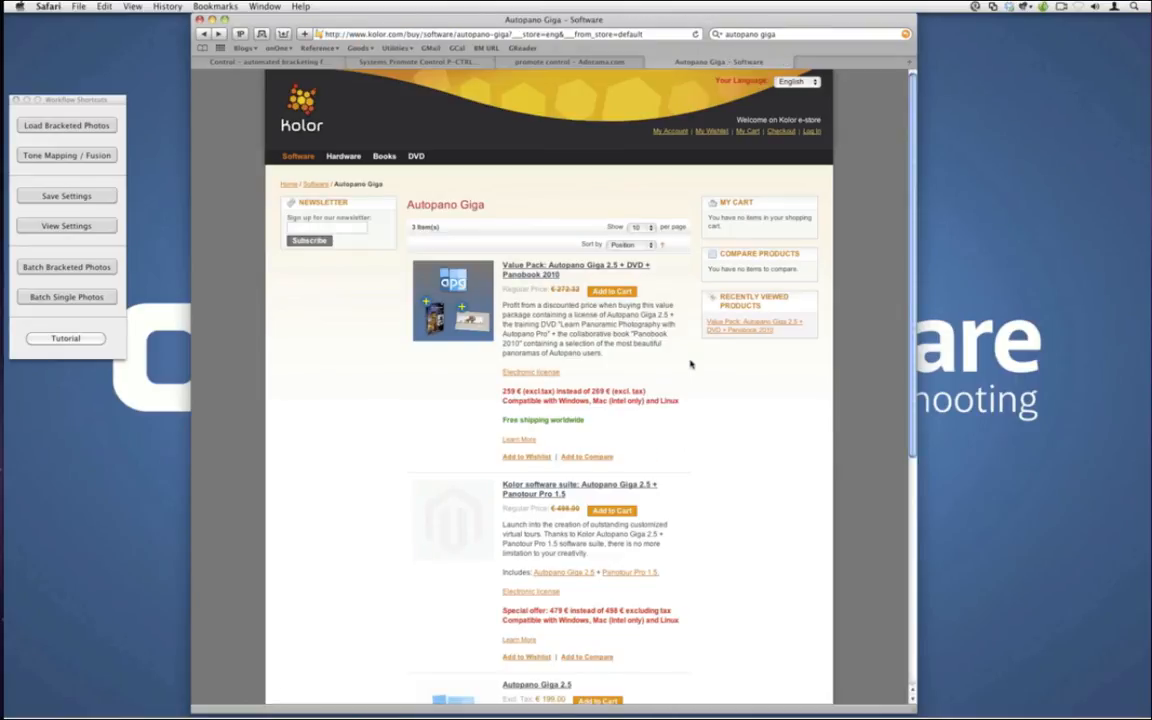
pyautogui.scroll(-1, 690, 364)
pyautogui.scroll(-5, 690, 364)
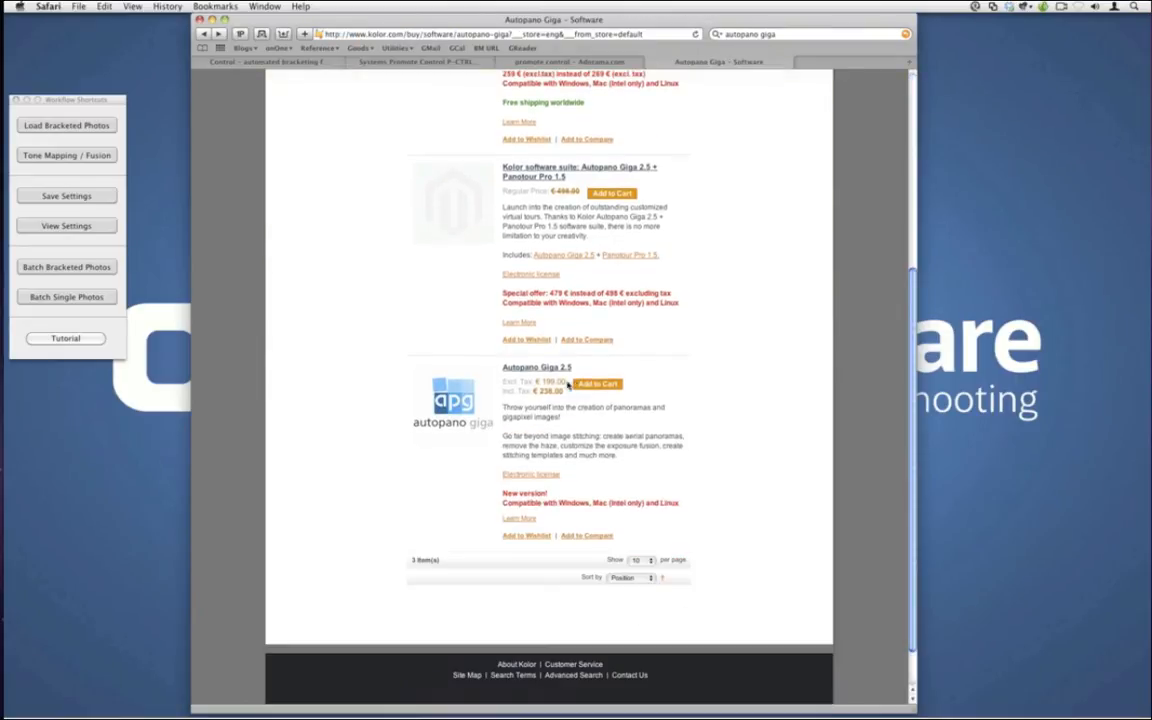
pyautogui.click(599, 385)
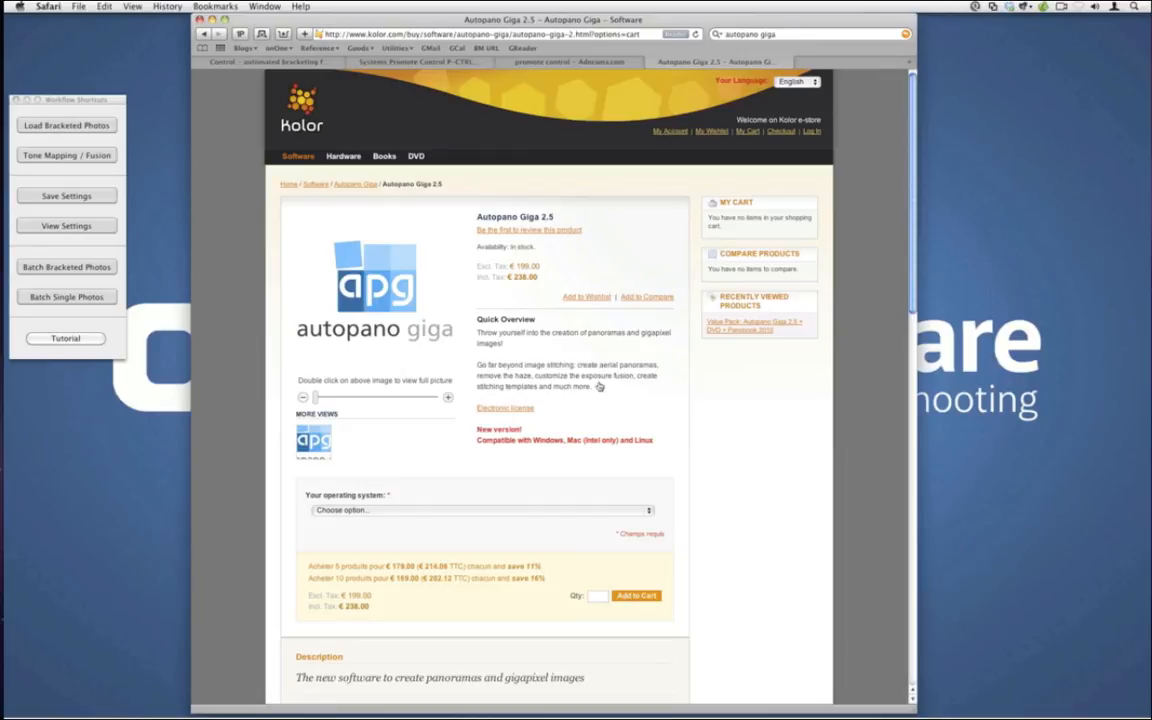
# Open amazon.com in a new tab and search for the suggested term "x-rite colormunki photo".
pyautogui.press('super+t')
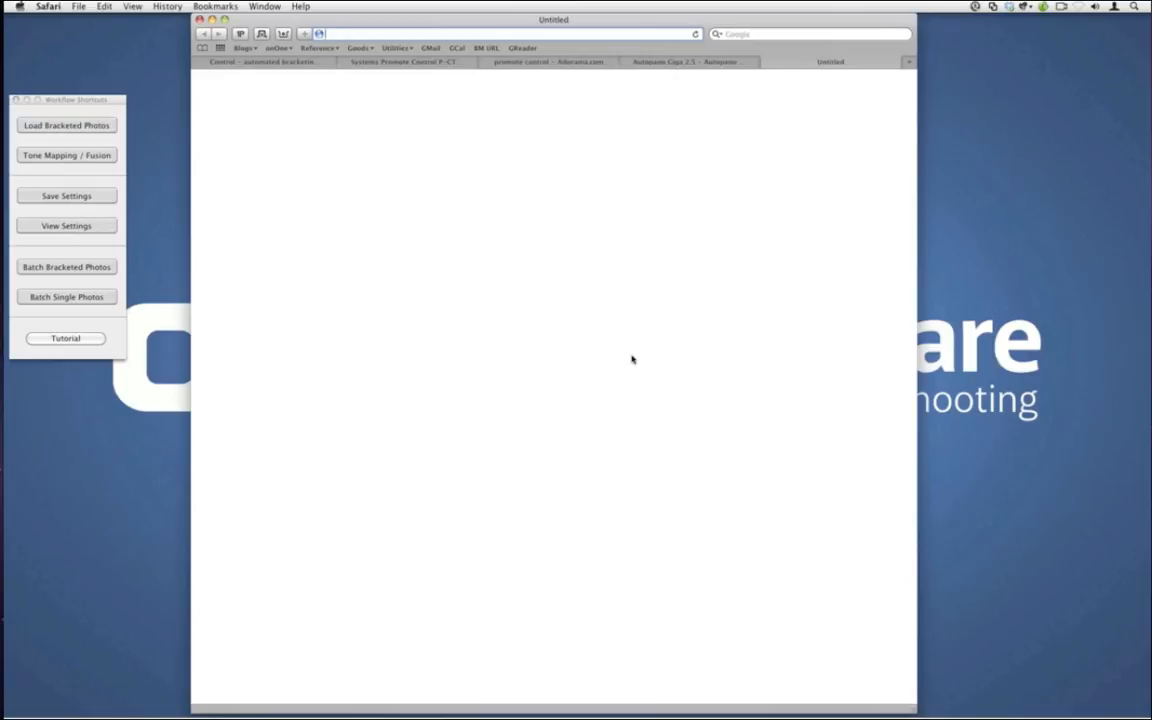
pyautogui.write('amazon.com/')
pyautogui.press('Return')
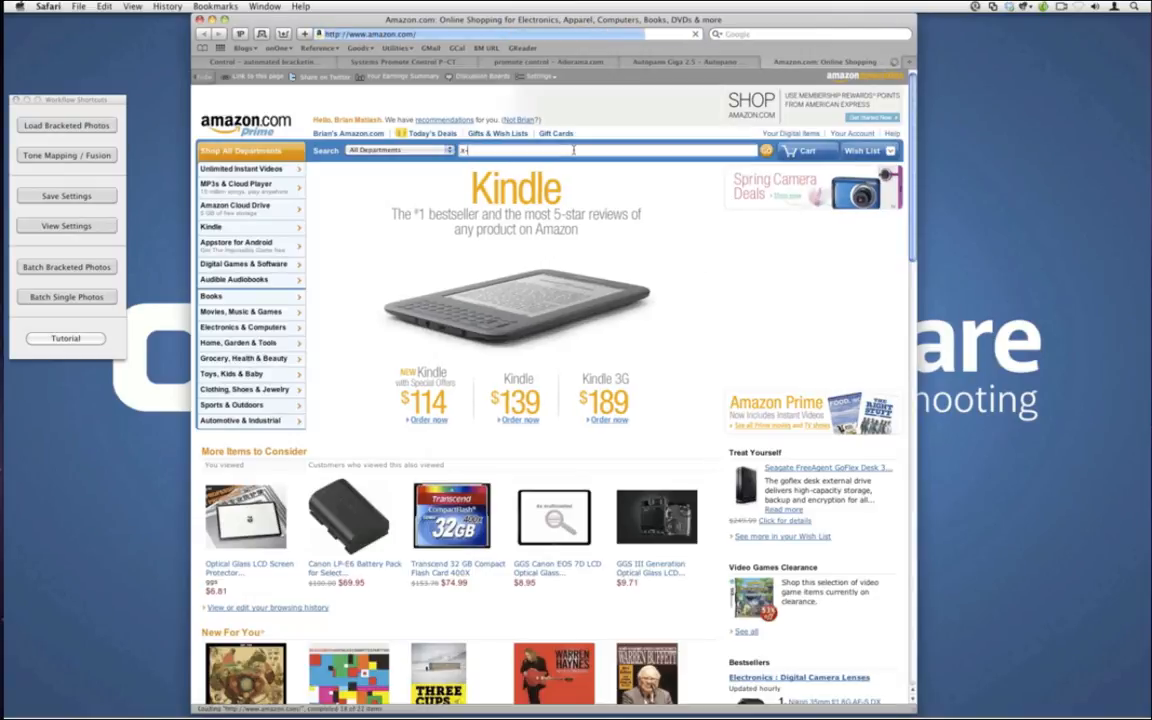
pyautogui.click(573, 149)
pyautogui.write('x-rite colo')
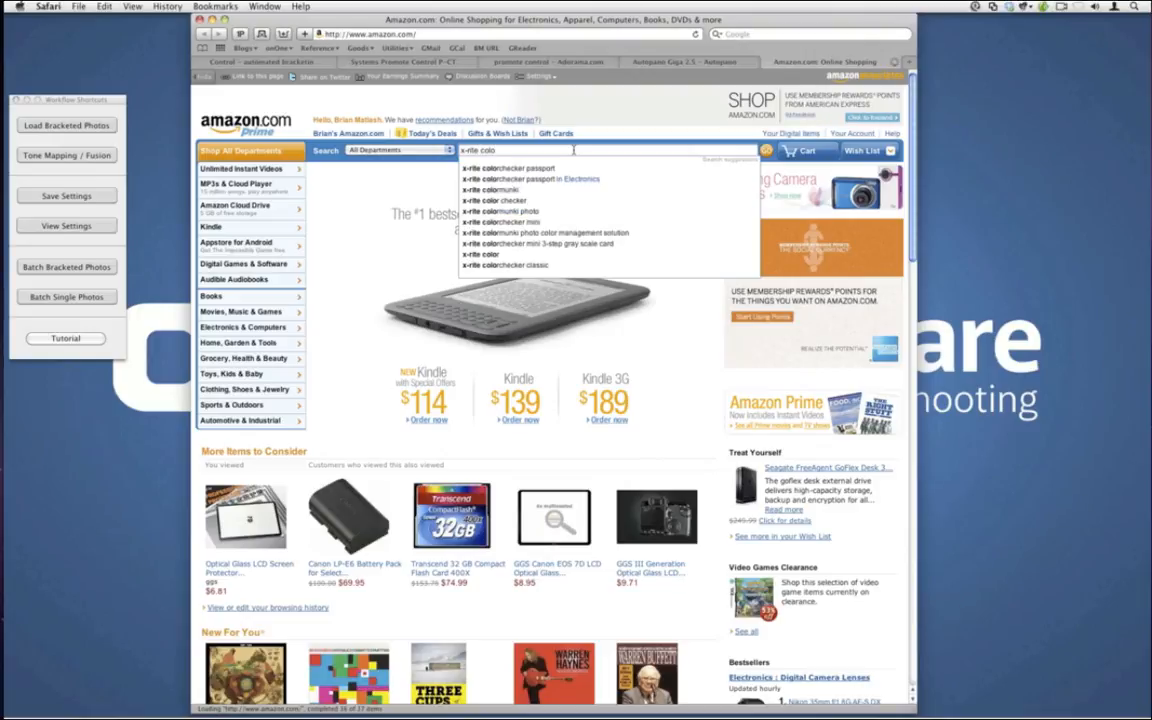
pyautogui.press('Down')
pyautogui.press('Down')
pyautogui.press('Down')
pyautogui.press('Down')
pyautogui.press('Down')
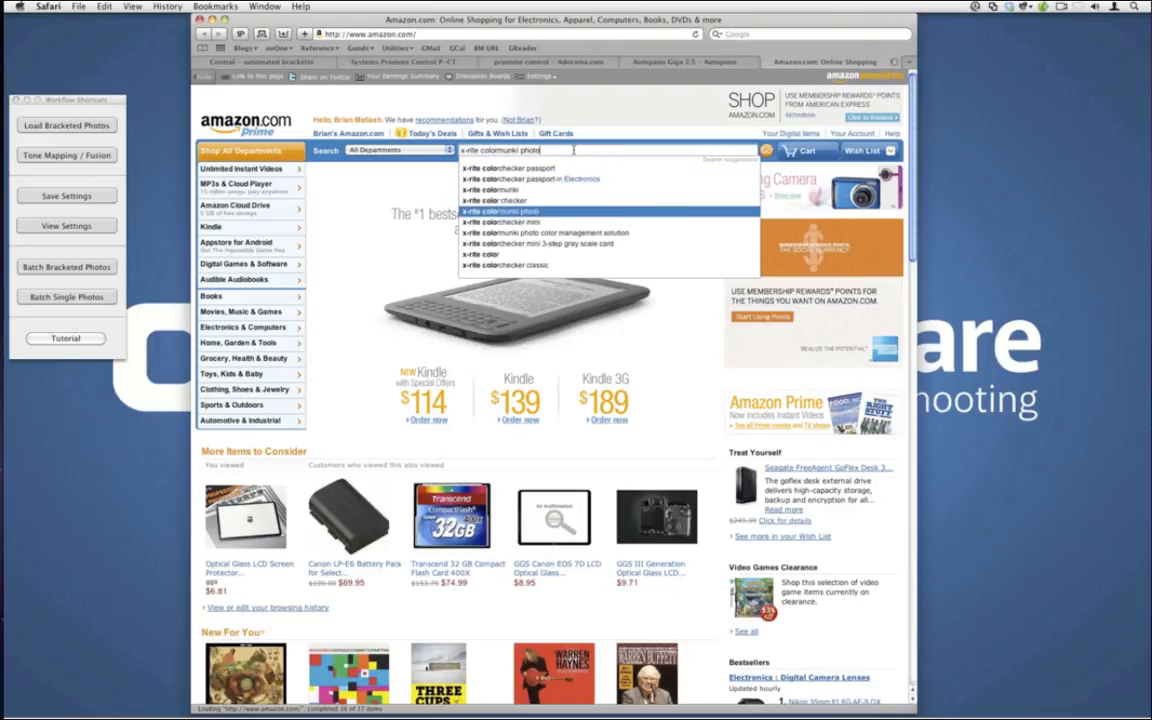
pyautogui.press('Return')
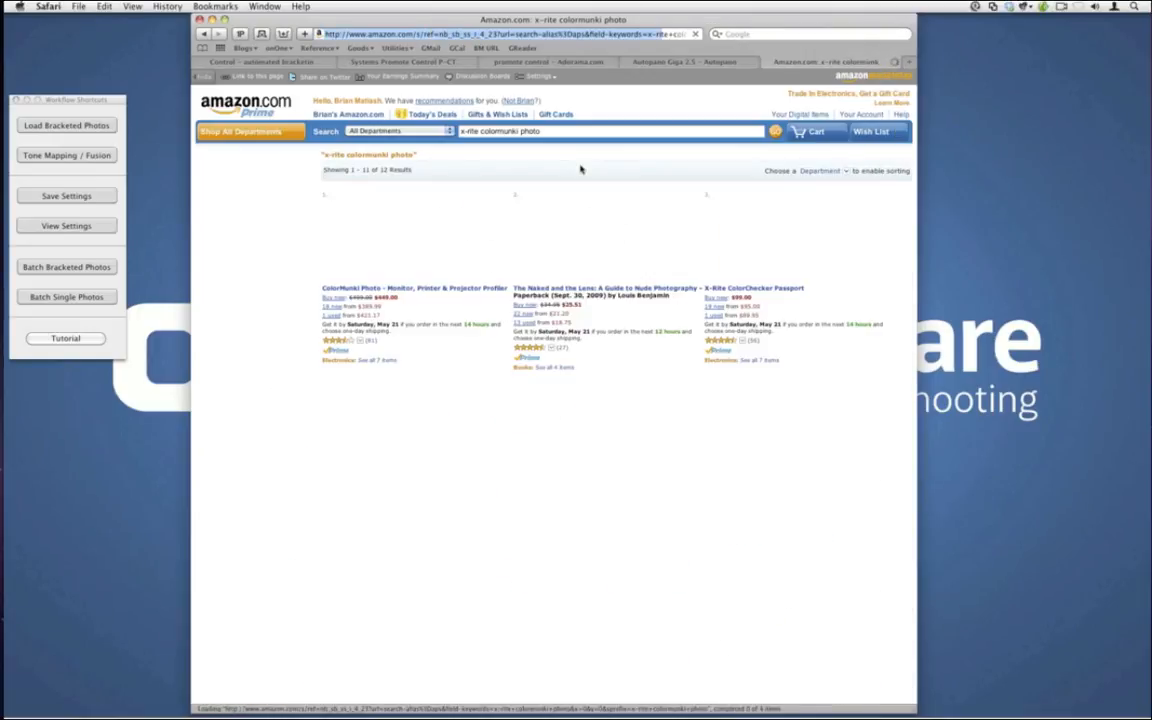
# Open the ColorMunki Photo product page and enlarge the picture of the device hanging on a monitor.
pyautogui.click(370, 226)
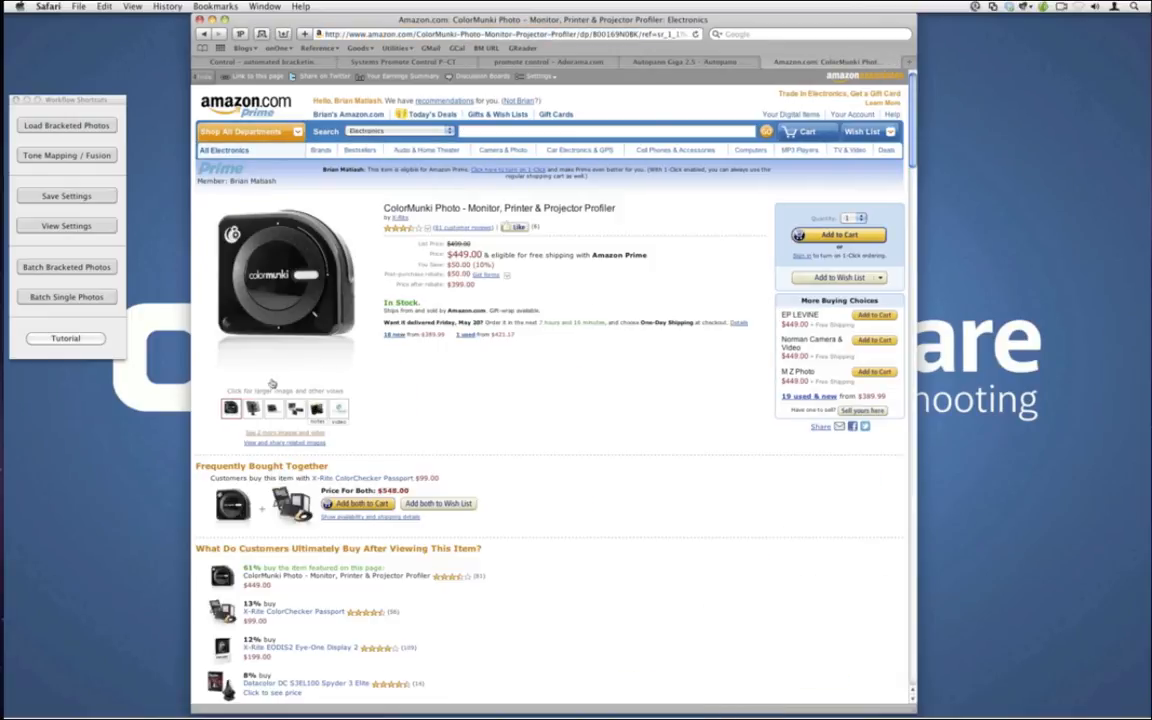
pyautogui.click(252, 410)
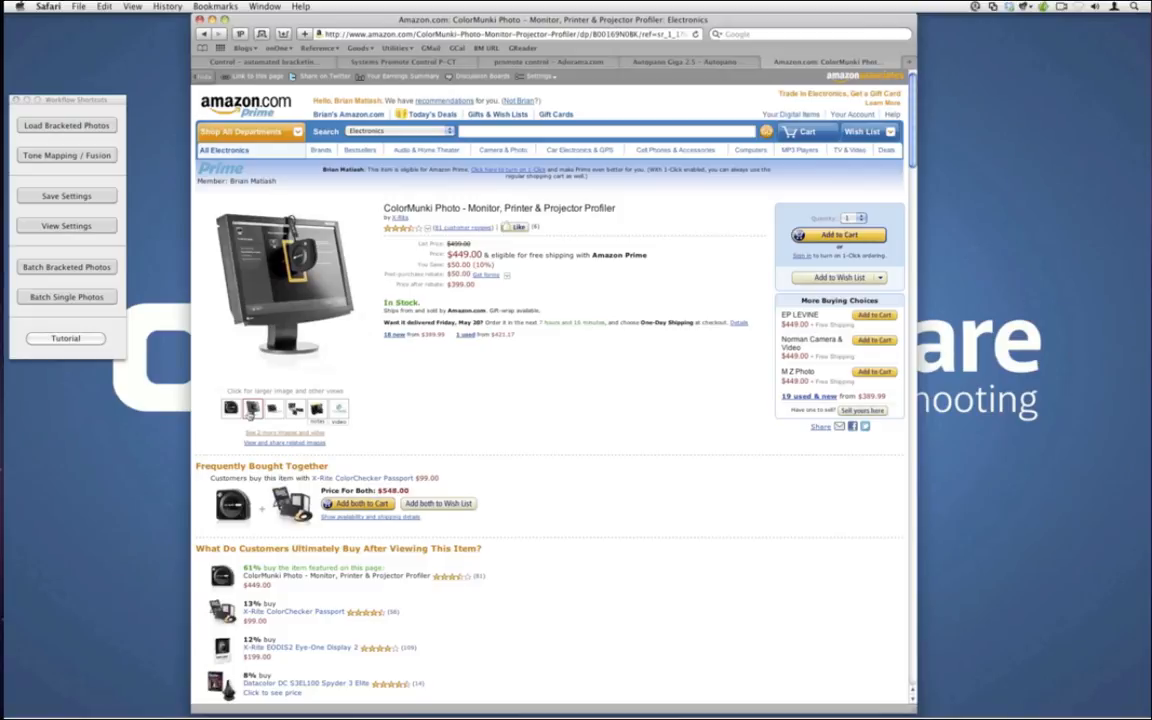
pyautogui.click(252, 410)
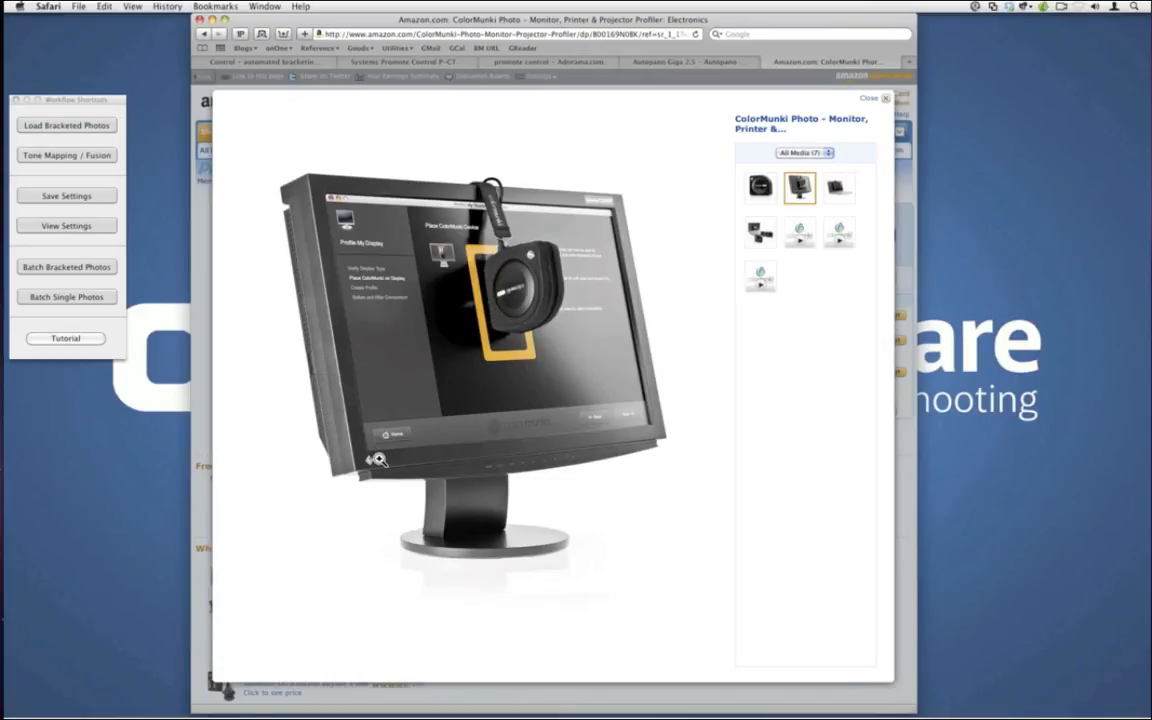
# Close the enlarged device picture and copy the web address of the ColorMunki Photo product page.
pyautogui.click(379, 459)
pyautogui.press('Escape')
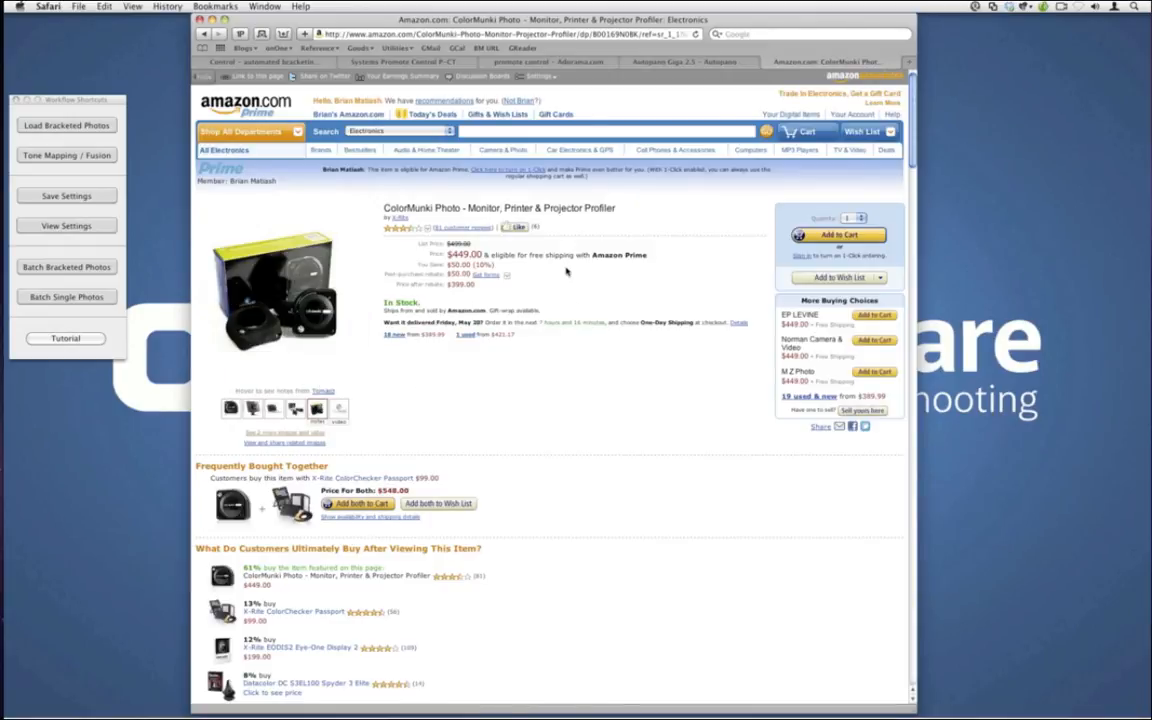
pyautogui.click(547, 35)
pyautogui.press('super+c')
# Open the X-Rite ColorChecker Passport product page and select its web address.
pyautogui.click(336, 481)
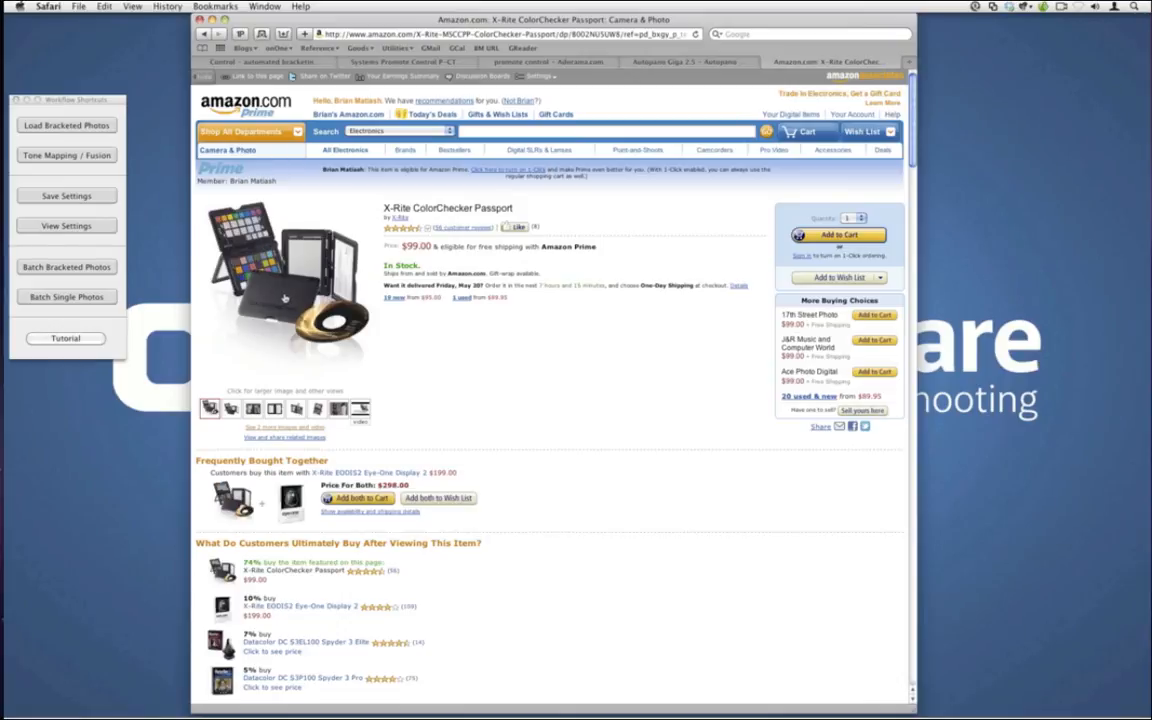
pyautogui.click(348, 34)
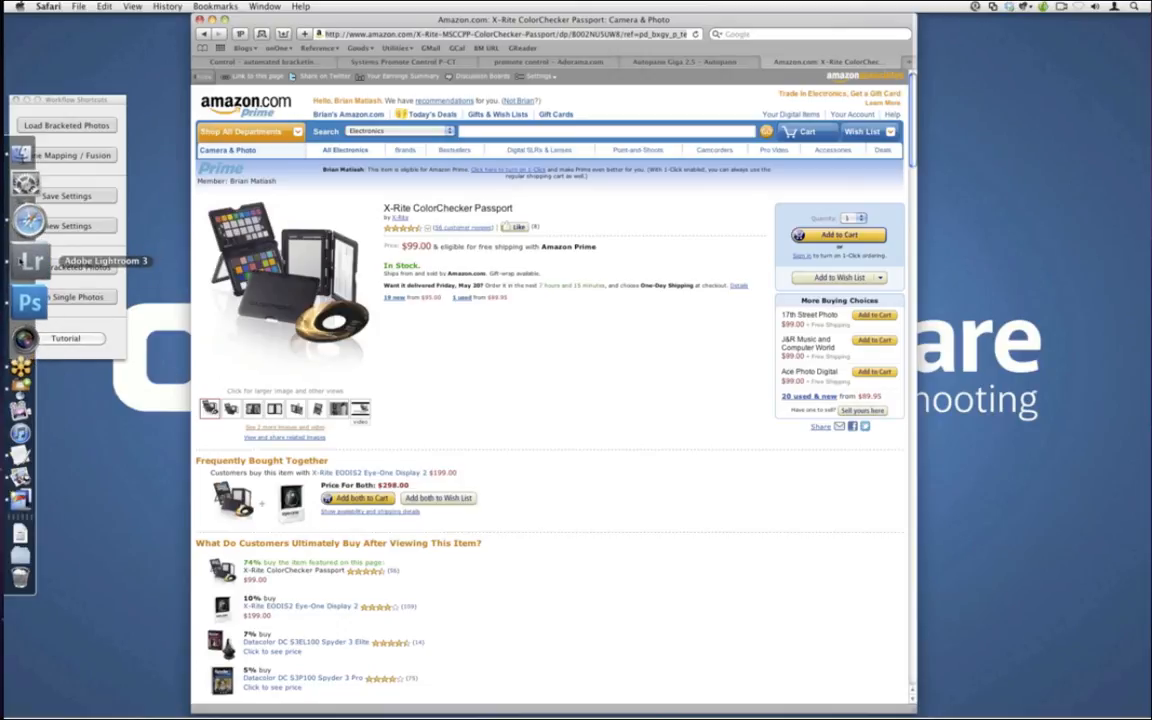
# Switch to Lightroom and compare the left, centre and right views of the church interior in the Image 04 folder.
pyautogui.click(30, 262)
pyautogui.click(272, 190)
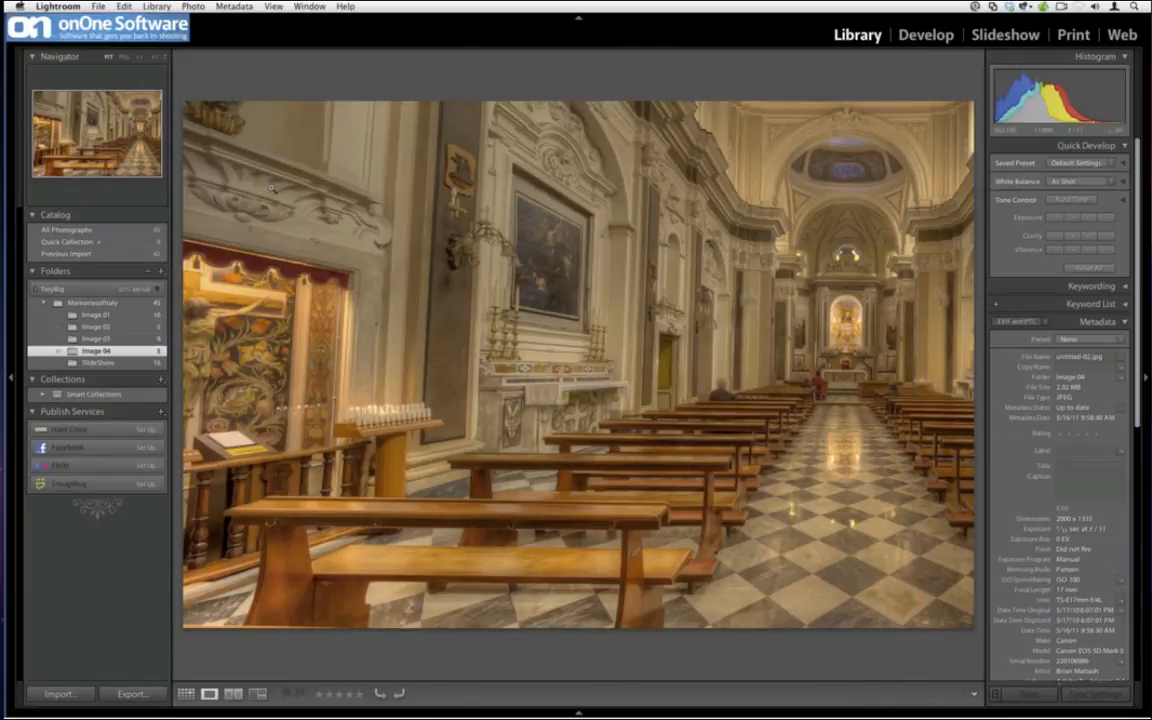
pyautogui.press('Right')
pyautogui.press('Right')
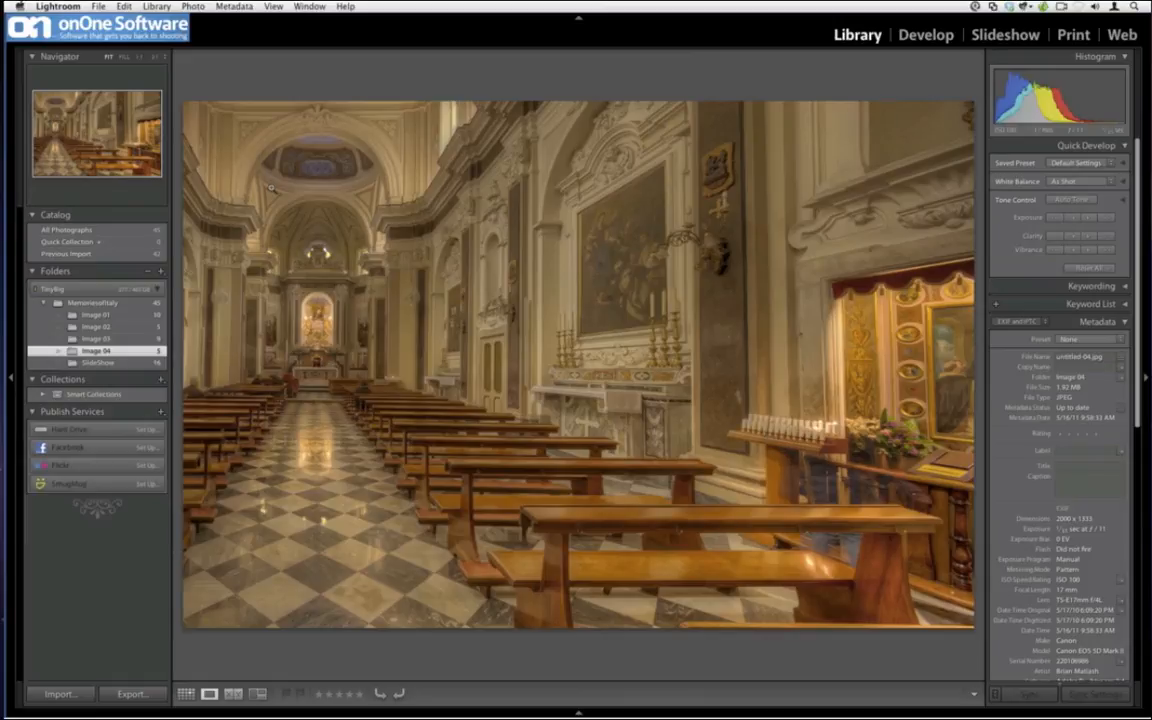
pyautogui.press('Left')
pyautogui.press('Left')
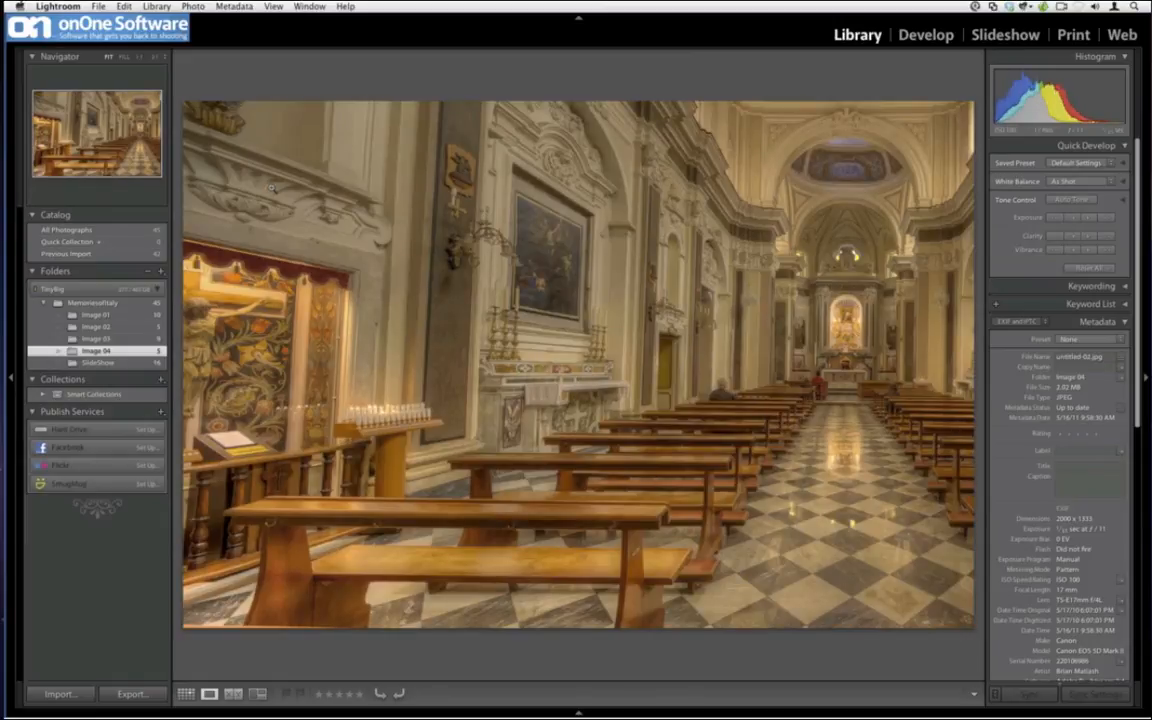
pyautogui.press('Left')
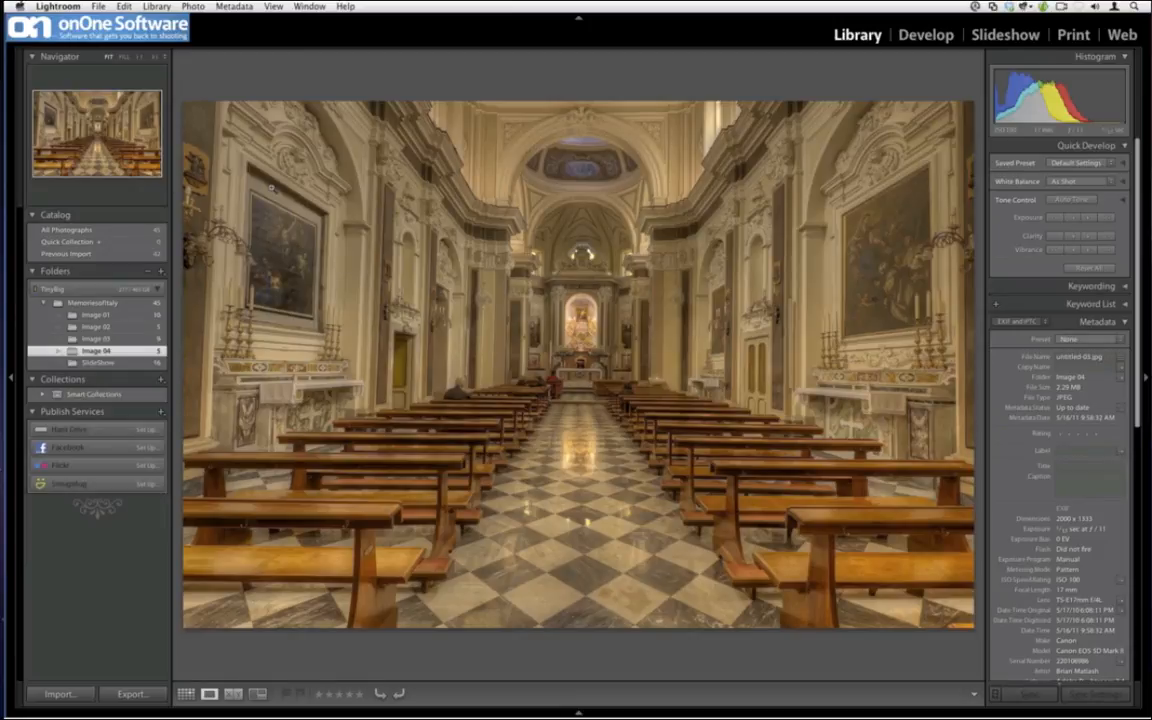
pyautogui.press('Left')
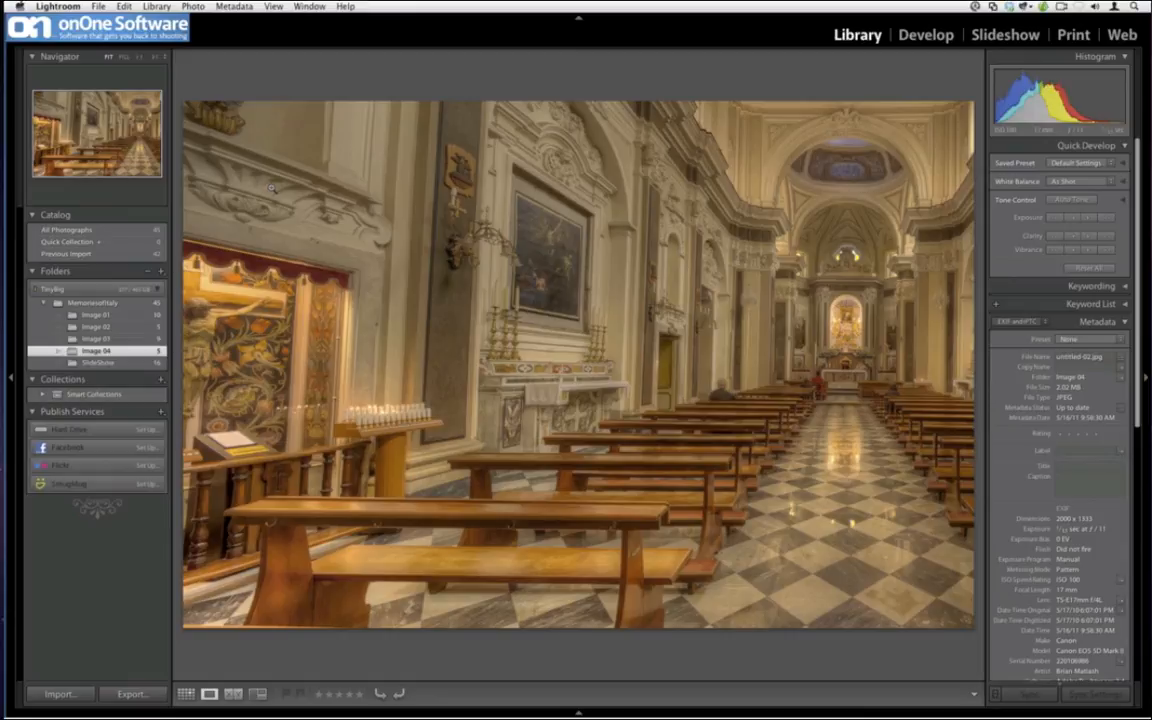
pyautogui.press('Right')
pyautogui.press('Right')
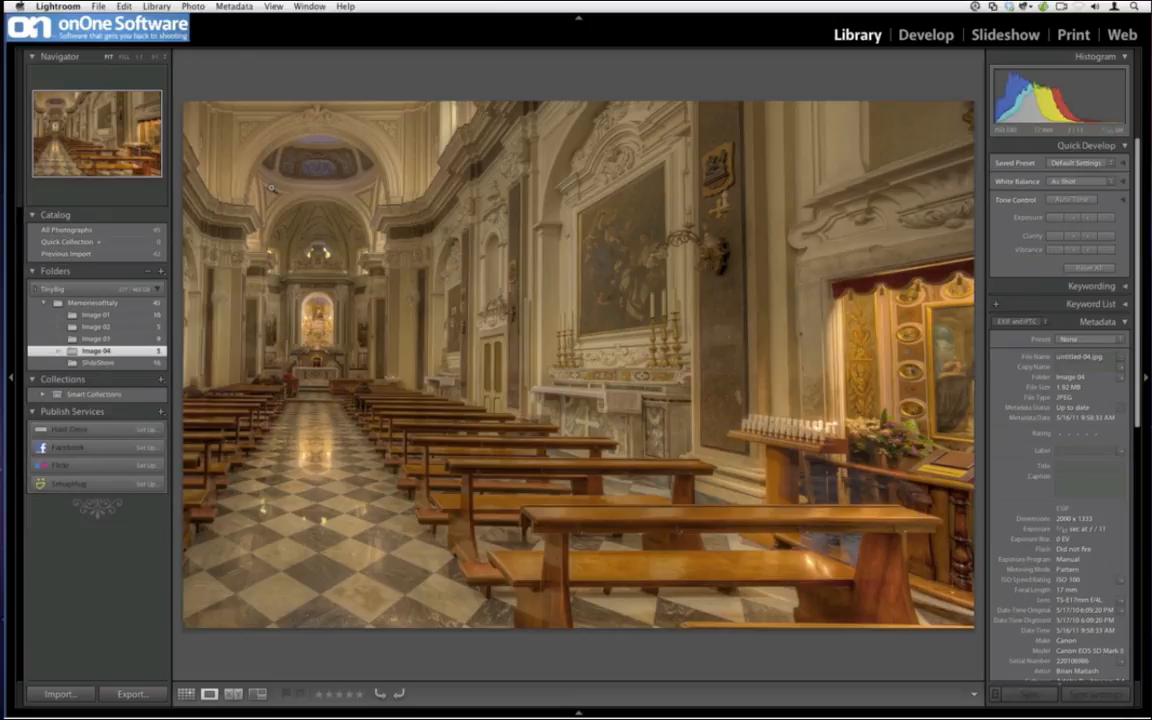
pyautogui.press('Left')
pyautogui.press('Left')
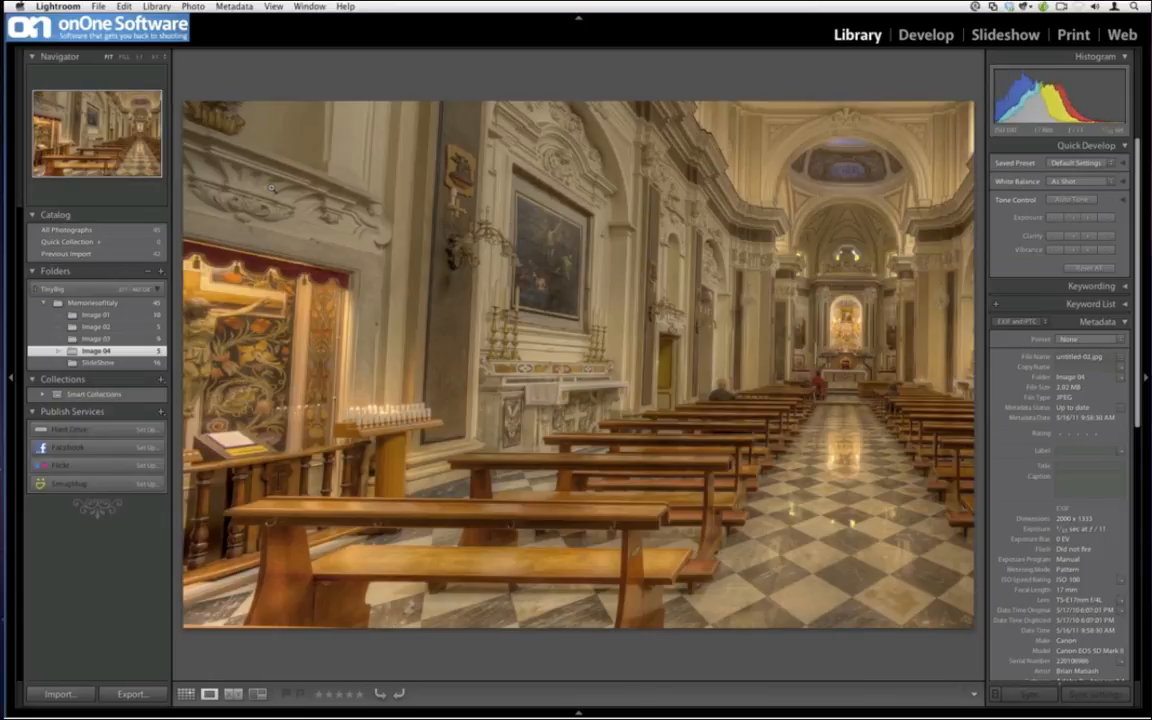
pyautogui.press('Right')
pyautogui.press('Right')
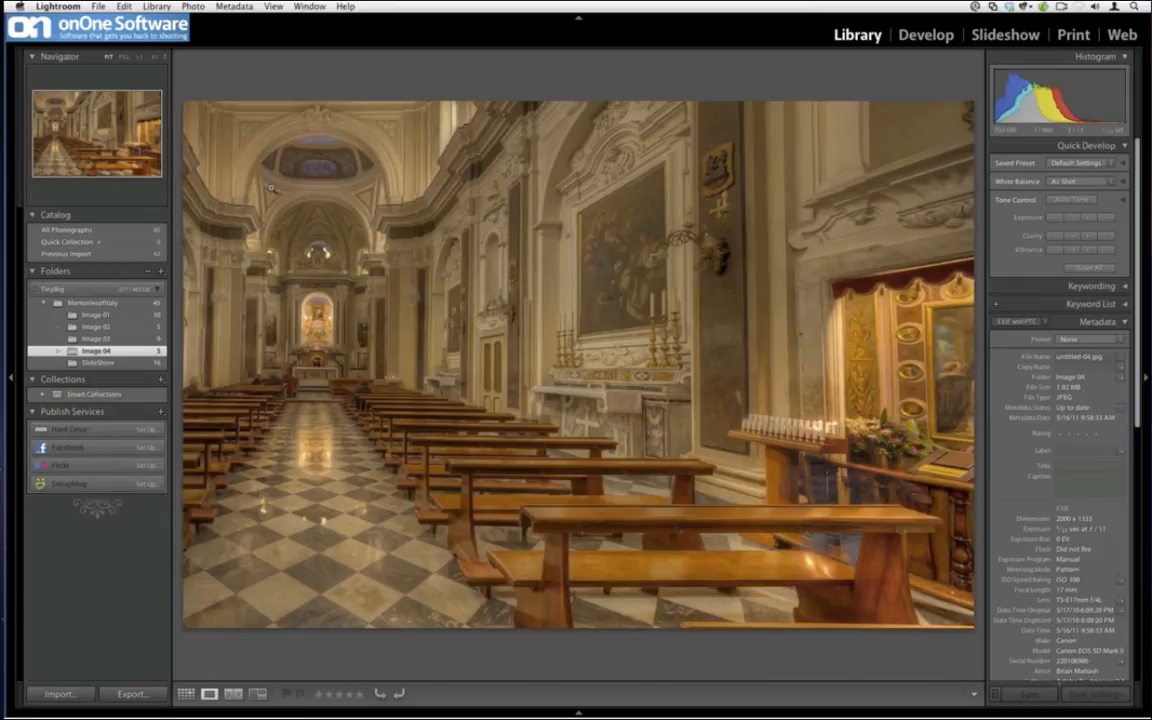
# Return to the thumbnail grid and view the stitched church panorama untitled-01.jpg enlarged.
pyautogui.press('g')
pyautogui.click(913, 188)
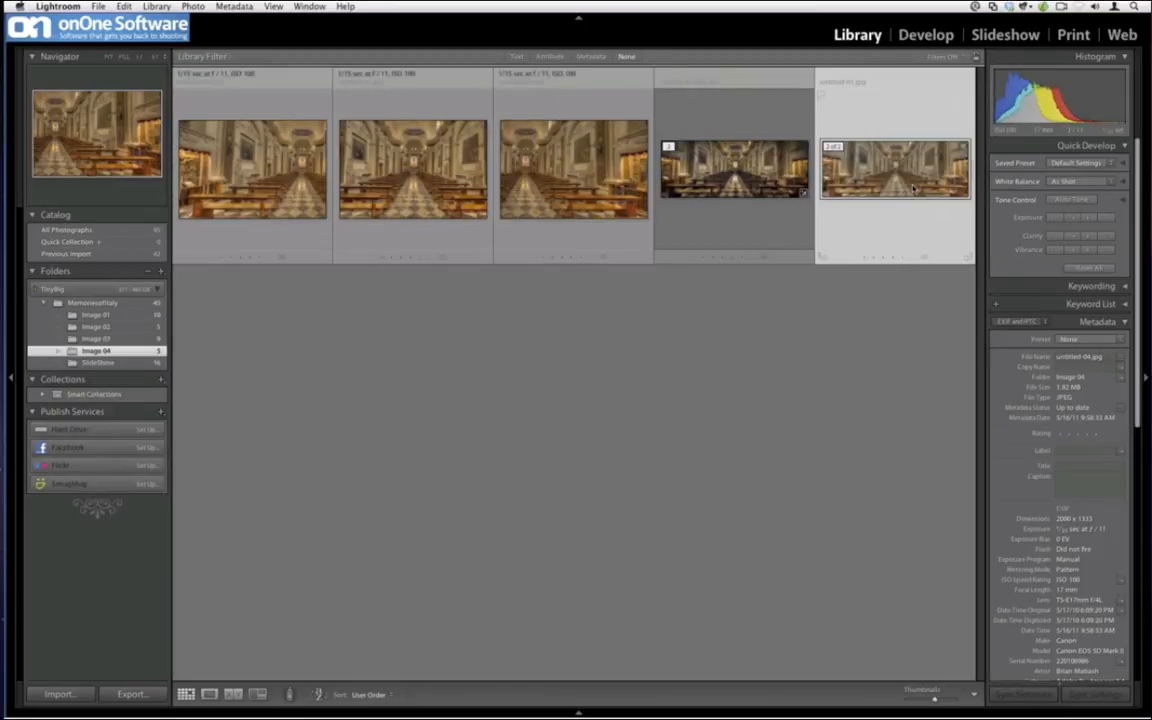
pyautogui.press('e')
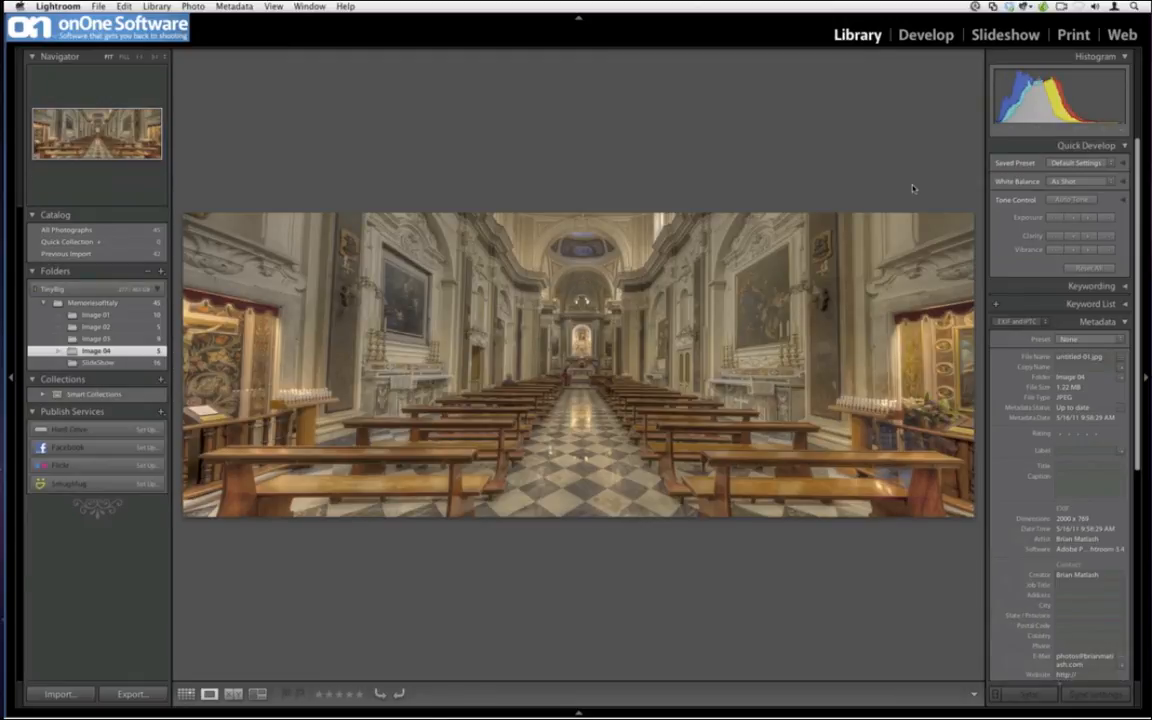
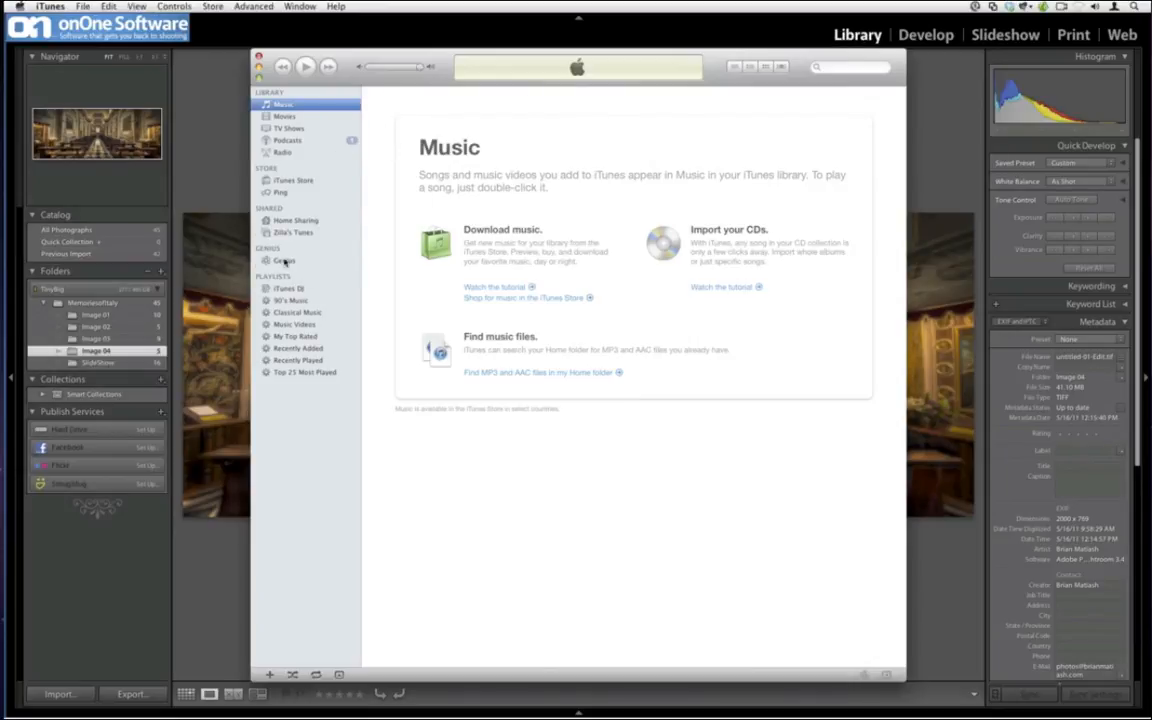
# Search the iTunes Store for the suggested term "onone university webinars" and open the onOne University Webinars podcast page.
pyautogui.click(303, 181)
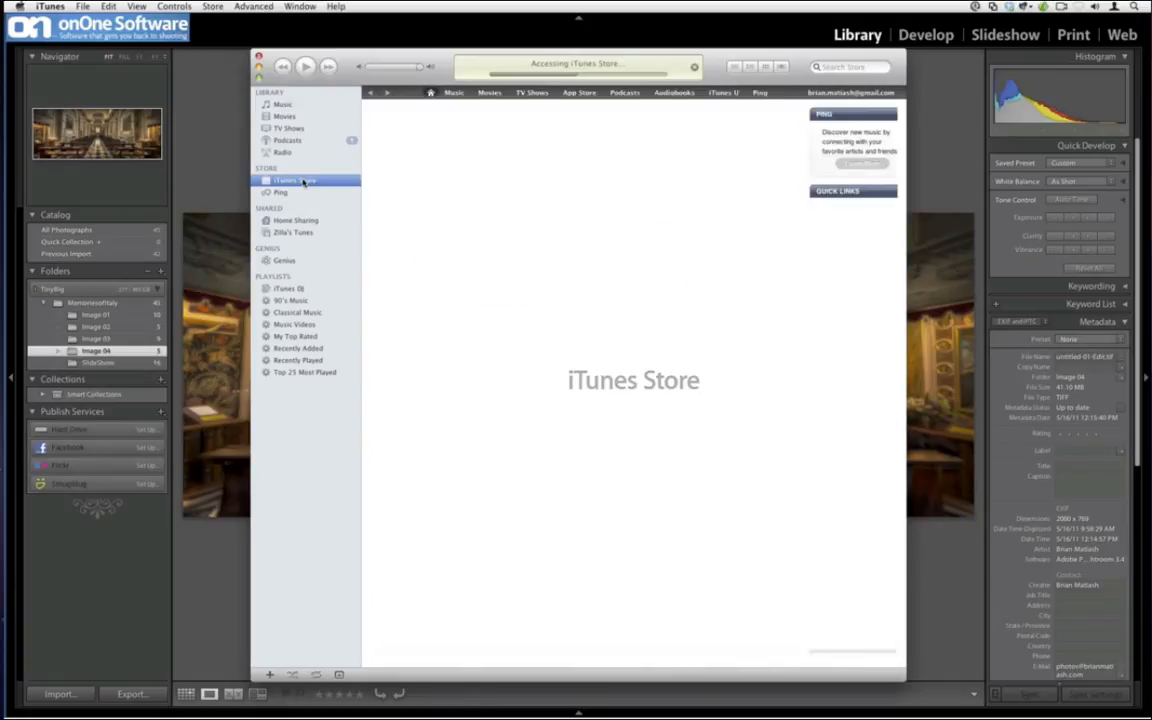
pyautogui.click(848, 67)
pyautogui.write('onone')
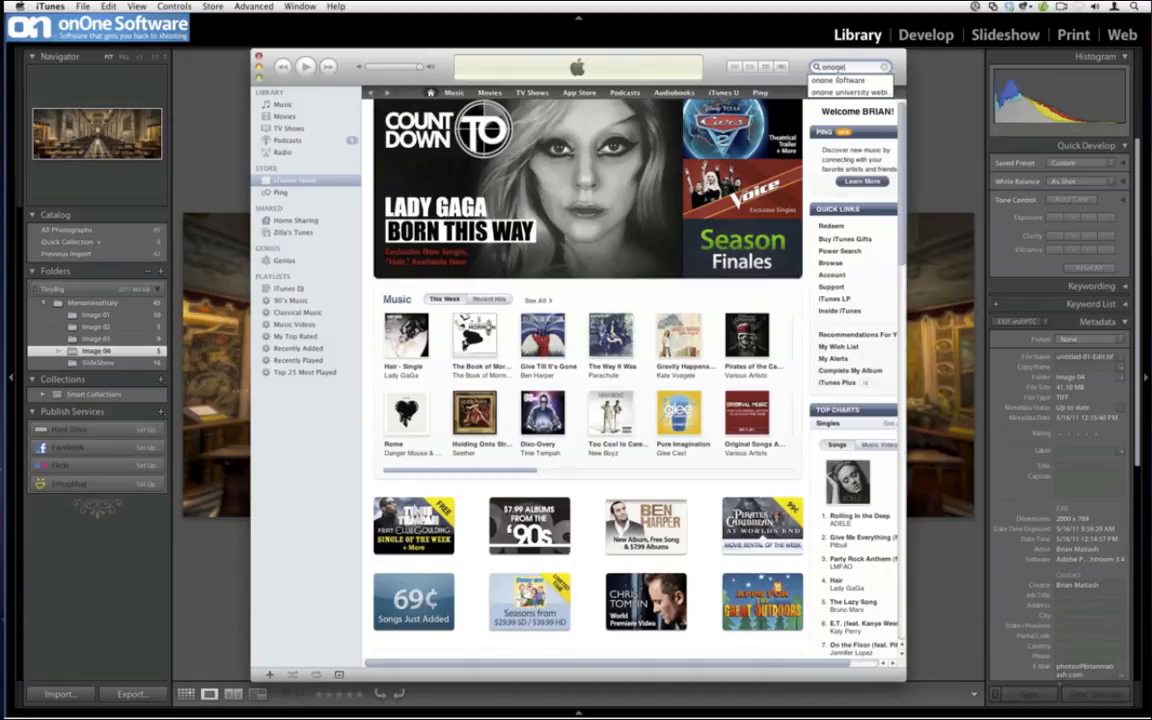
pyautogui.click(843, 93)
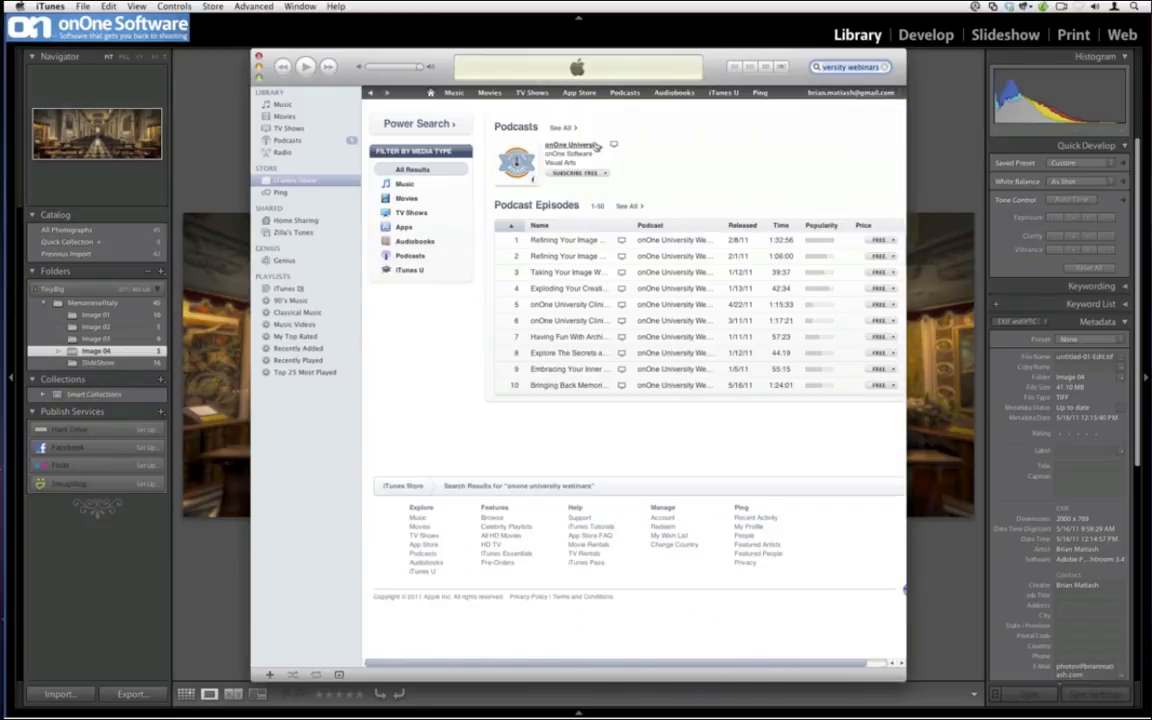
pyautogui.click(596, 147)
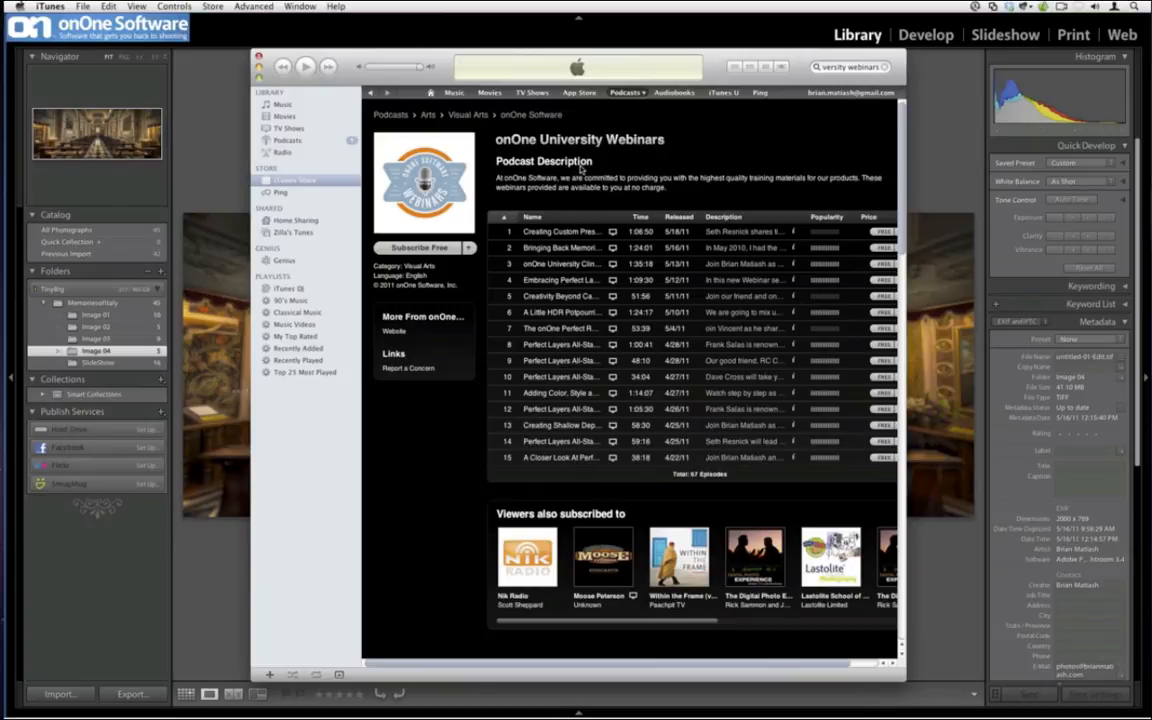
# Switch back to Lightroom and open the left-hand church photo untitled-02.jpg from the thumbnail grid.
pyautogui.click(208, 121)
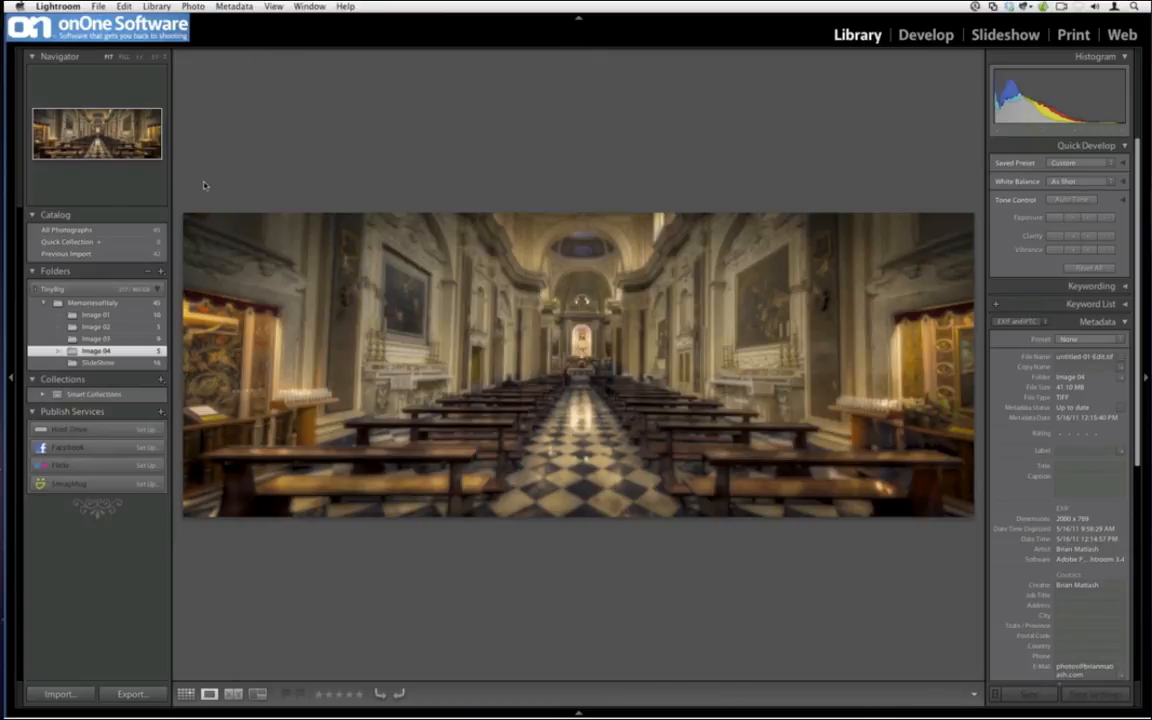
pyautogui.press('g')
pyautogui.doubleClick(240, 181)
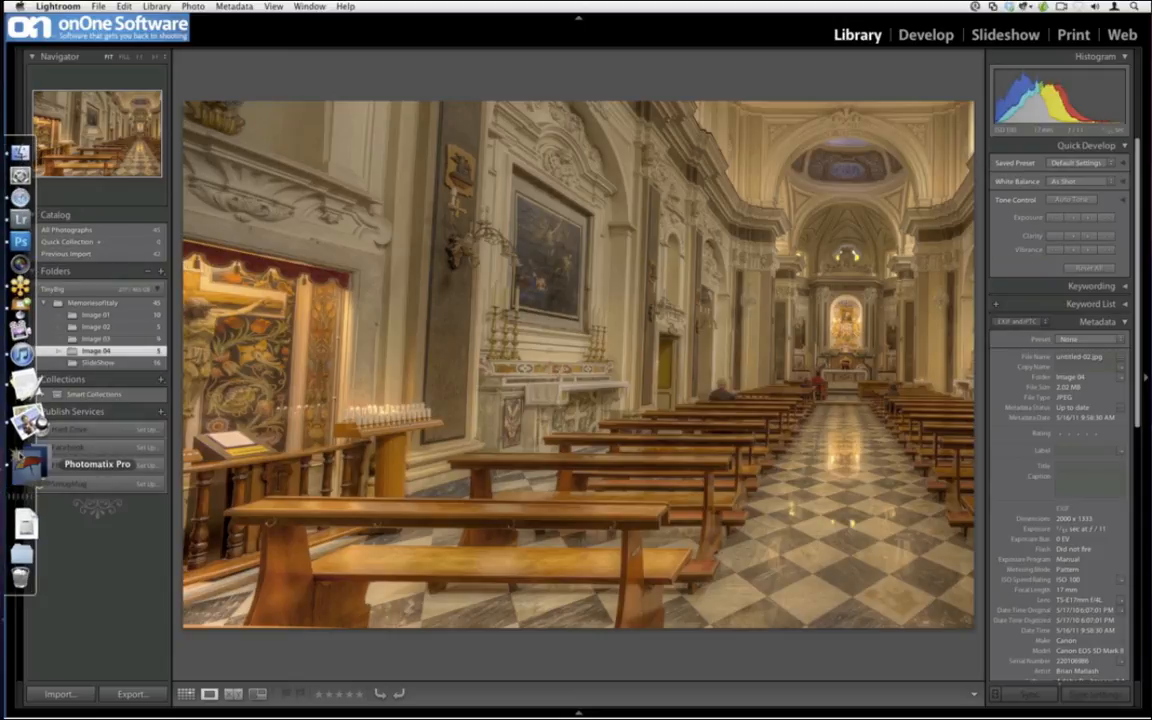
# Switch to Photomatix Pro and open its preferences.
pyautogui.click(22, 418)
pyautogui.click(84, 7)
pyautogui.click(90, 37)
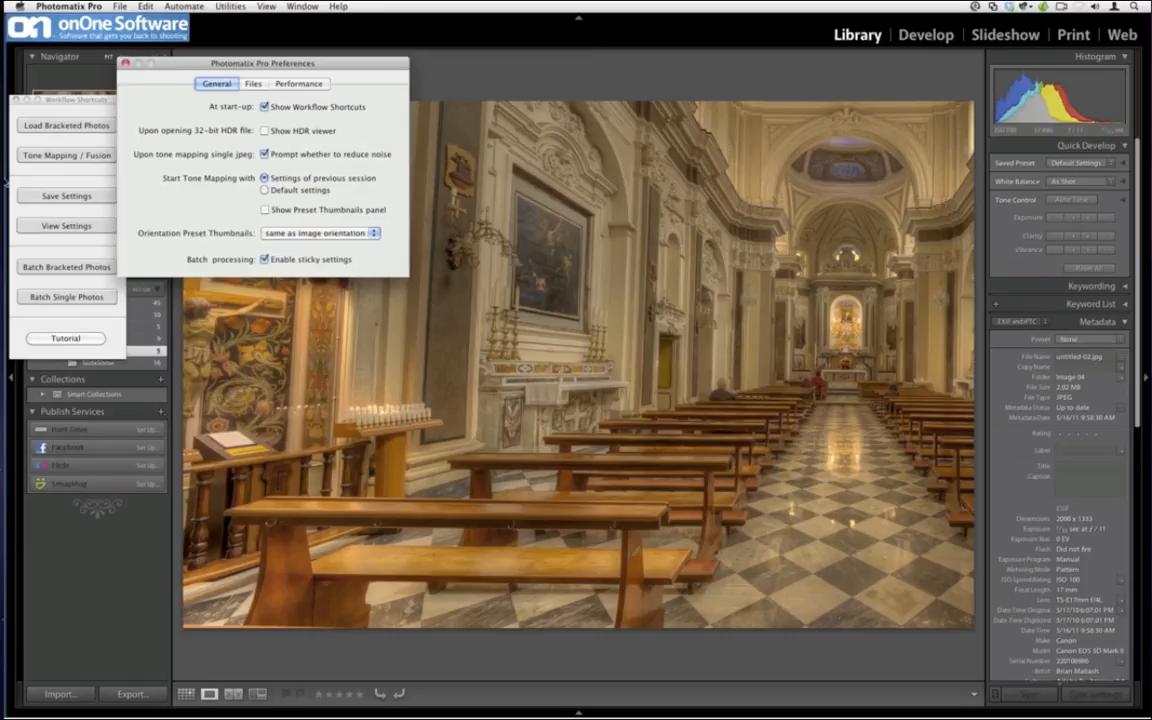
# Switch to Safari and search Google for "giga pano head" in a new tab.
pyautogui.moveTo(25, 200)
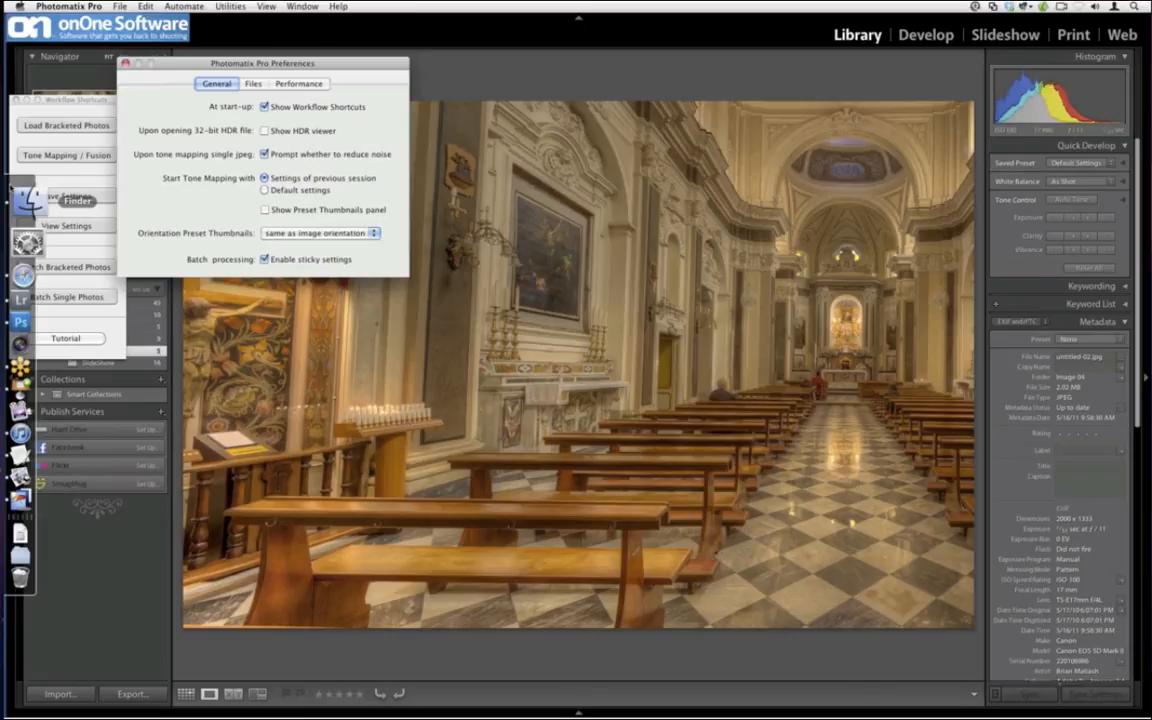
pyautogui.click(19, 243)
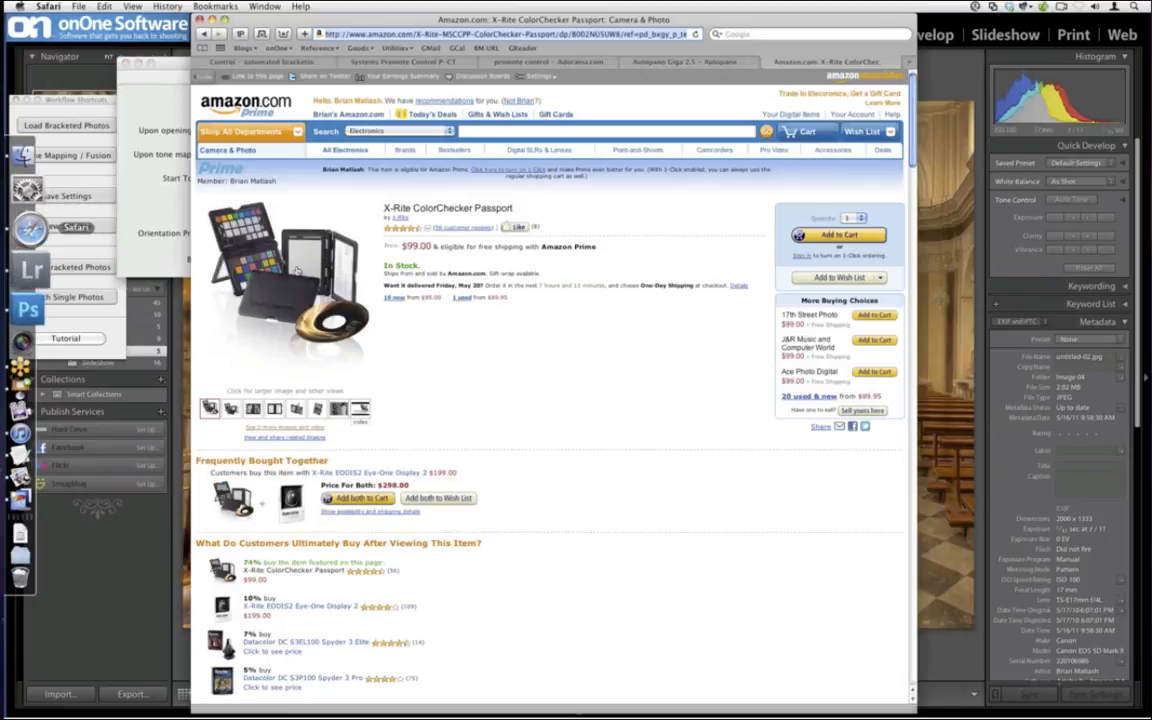
pyautogui.press('super+t')
pyautogui.press('Tab')
pyautogui.write('giga pano head')
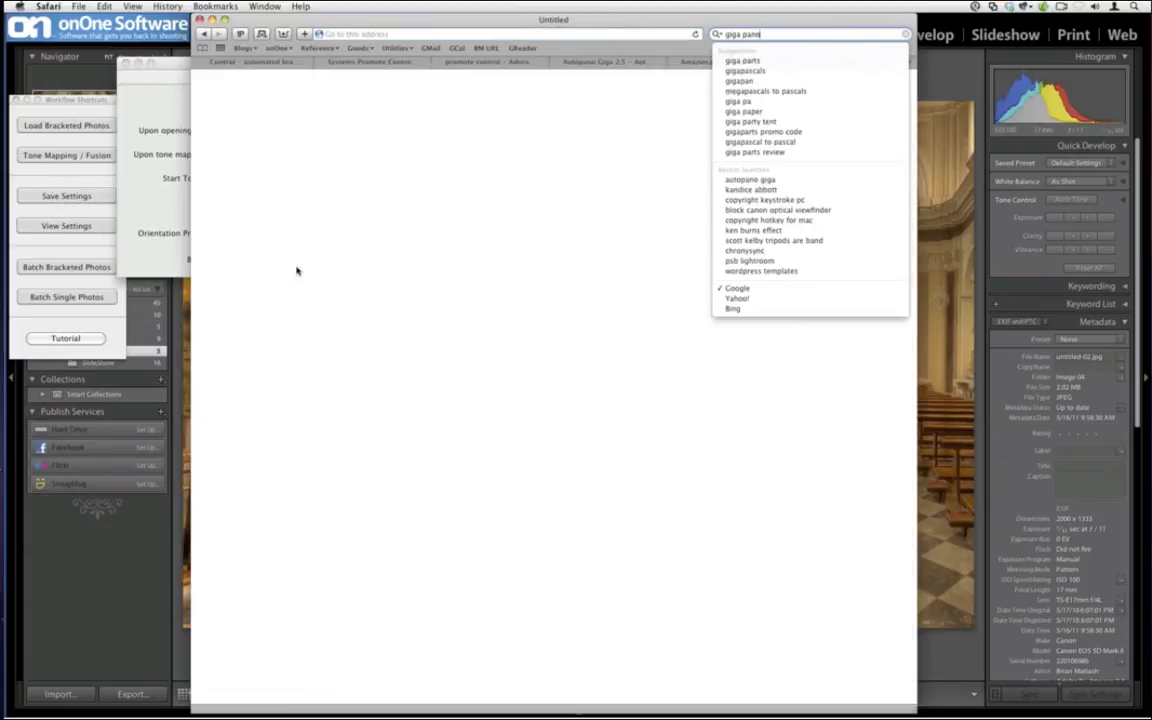
pyautogui.press('Return')
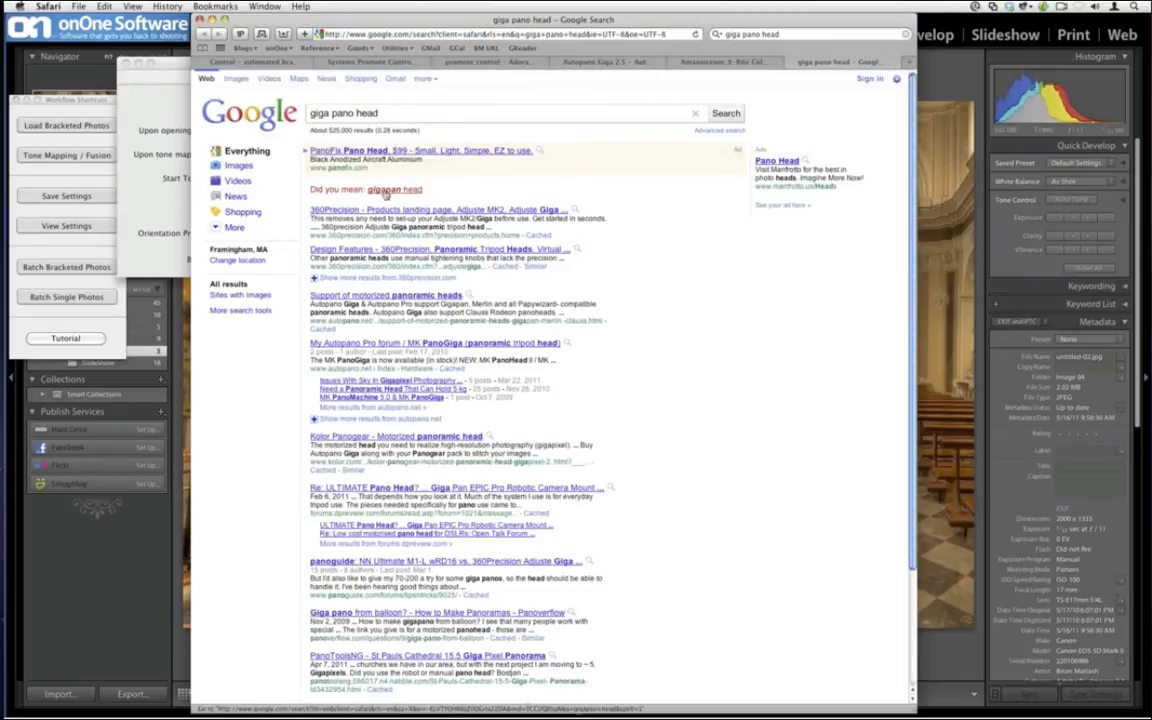
# Follow the suggested "gigapan head" search to the GigaPan Systems site and open the EPIC Pro product page.
pyautogui.click(390, 189)
pyautogui.click(378, 151)
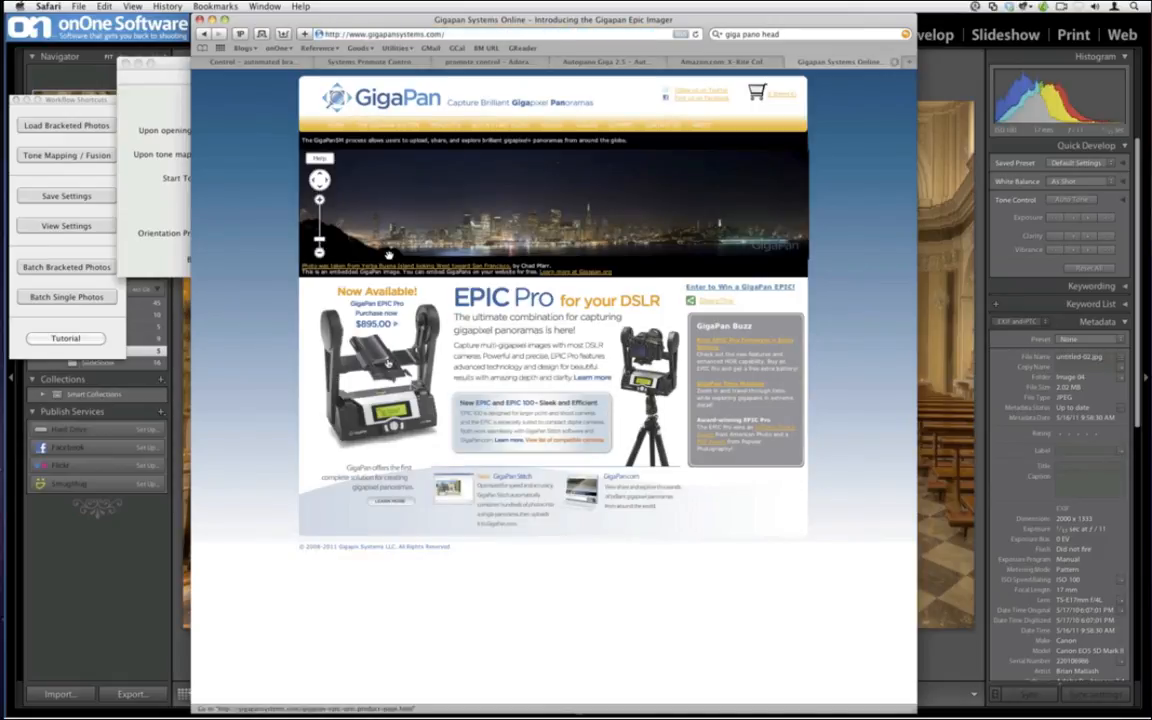
pyautogui.click(388, 362)
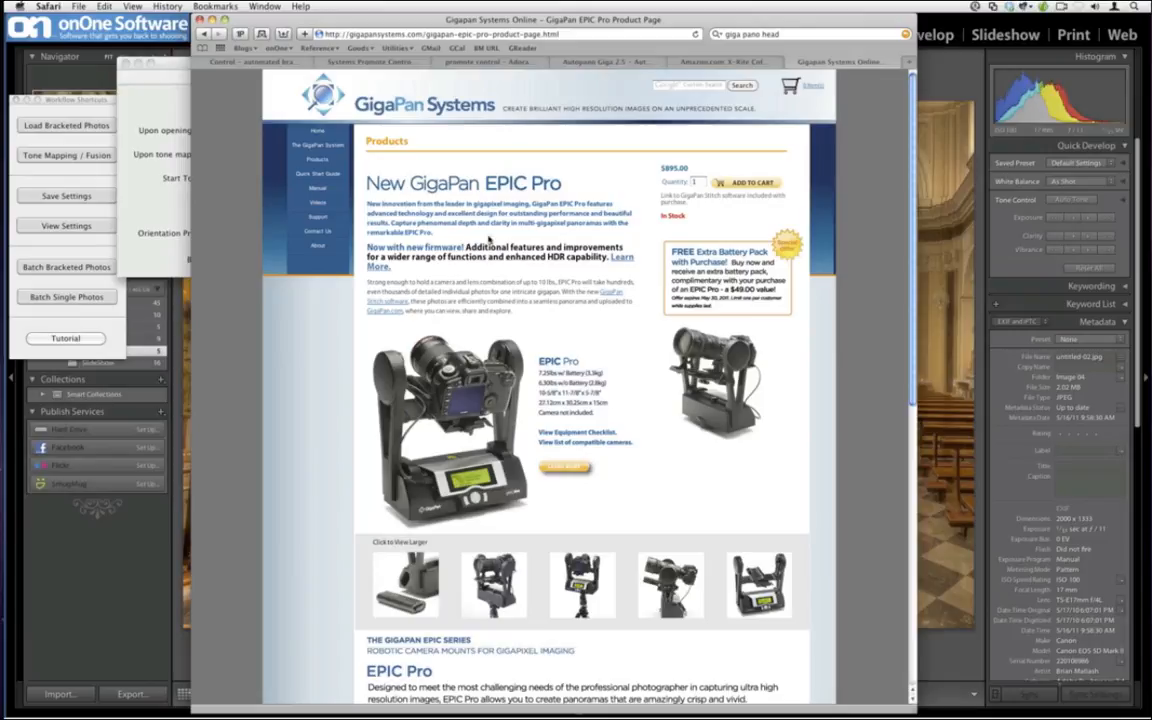
# Open amazon.com in a new tab and search for the suggested term "x-rite i1display 2".
pyautogui.press('super+t')
pyautogui.write('amazon.com/')
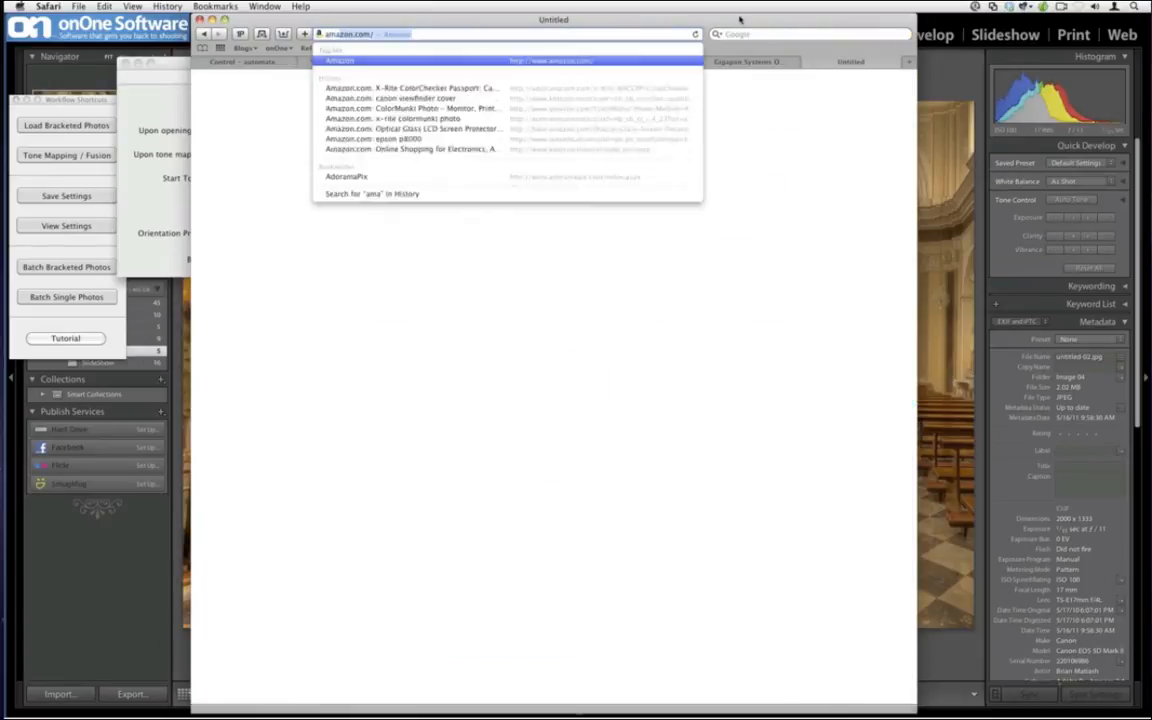
pyautogui.press('Return')
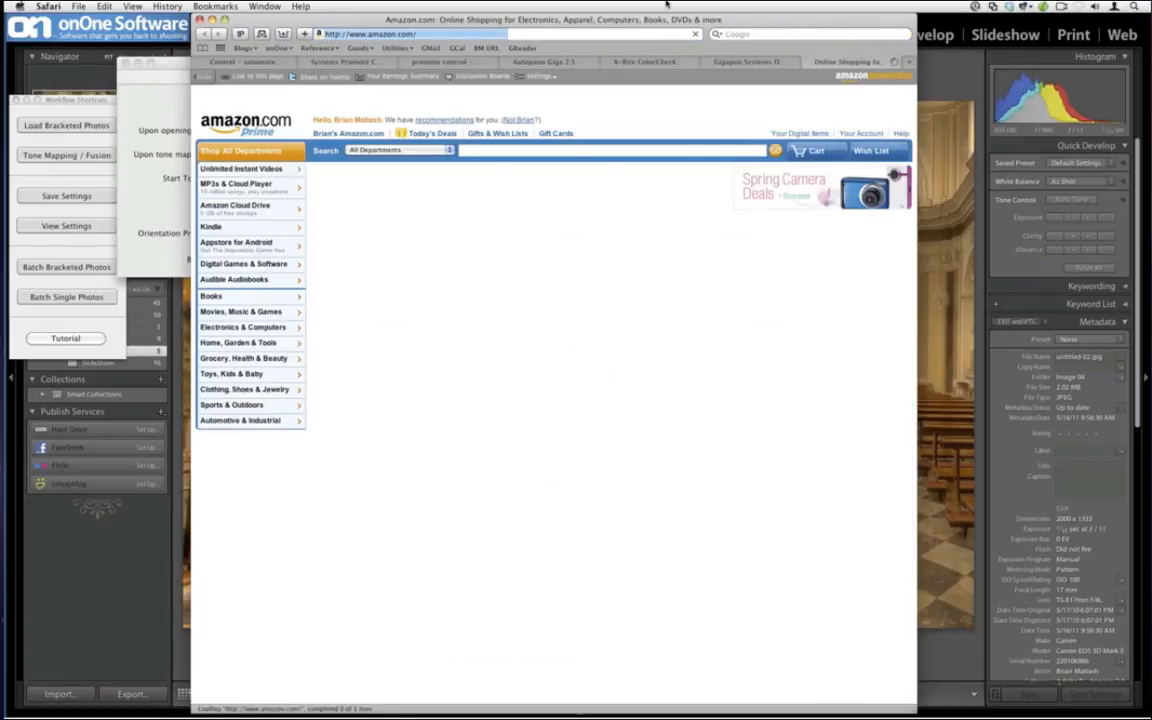
pyautogui.click(532, 151)
pyautogui.write('x-rite i1')
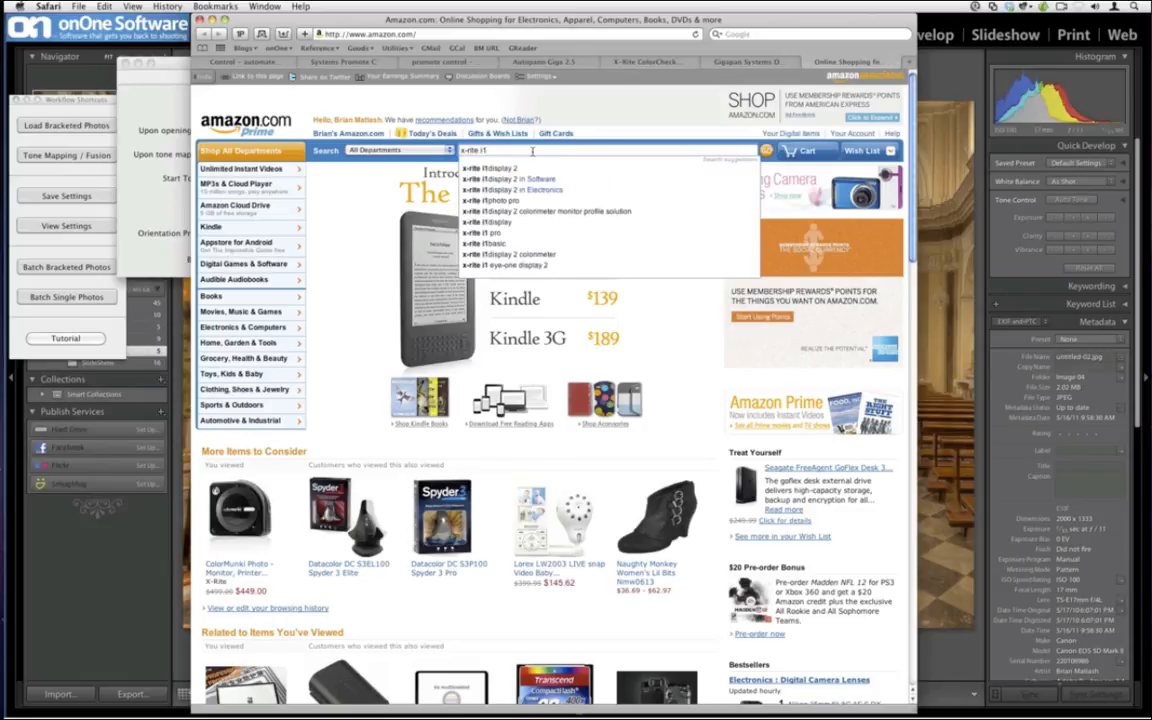
pyautogui.press('Down')
pyautogui.press('Return')
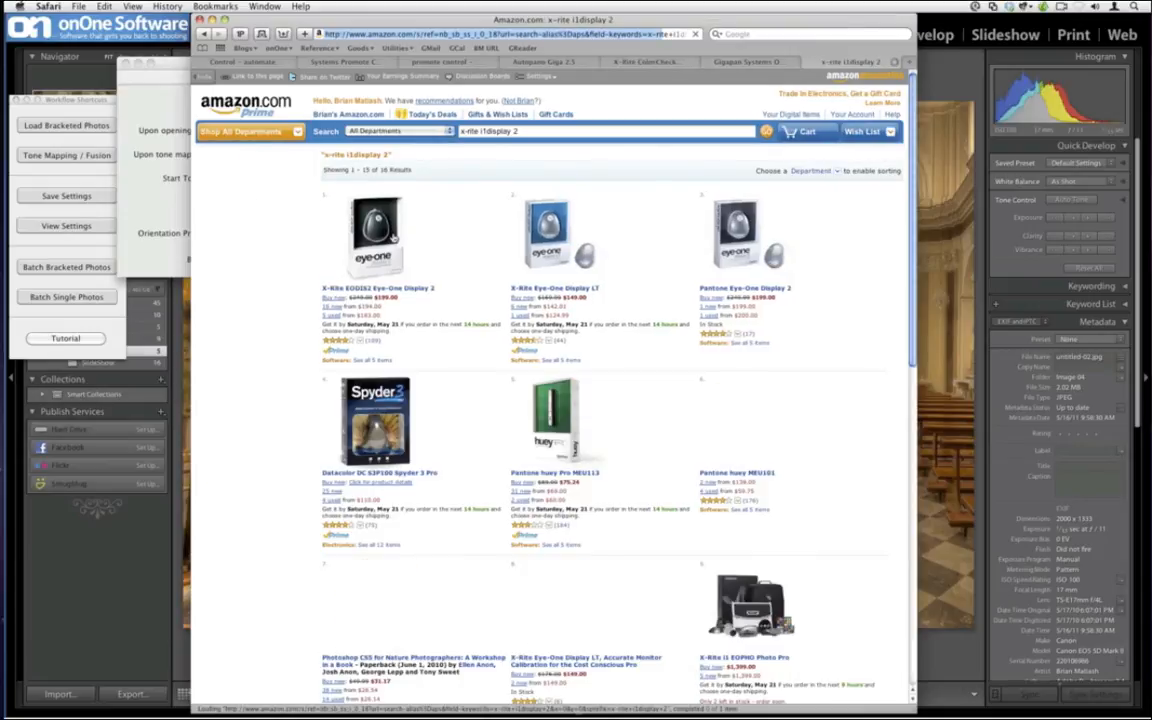
# Open the X-Rite EODIS2 Eye-One Display 2 product page and select its web address.
pyautogui.click(393, 237)
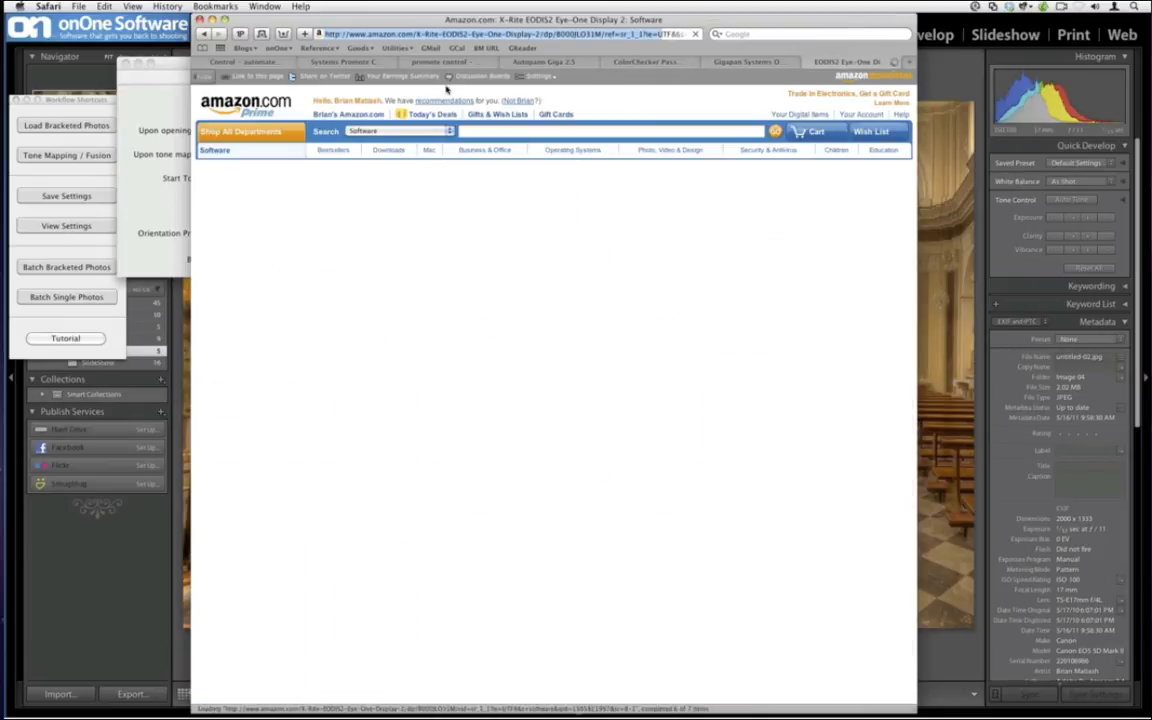
pyautogui.click(473, 33)
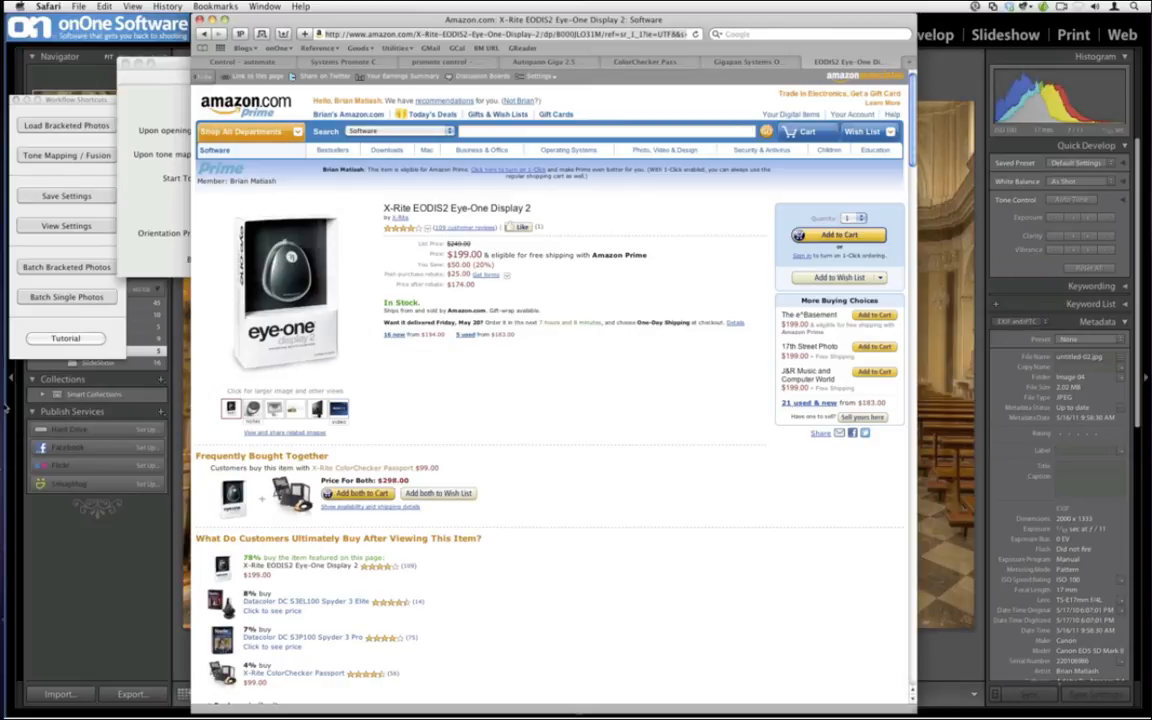
# Switch to iTunes, search the store for the suggested "onone university webinars" and open the onOne University Webinars podcast page.
pyautogui.click(12, 393)
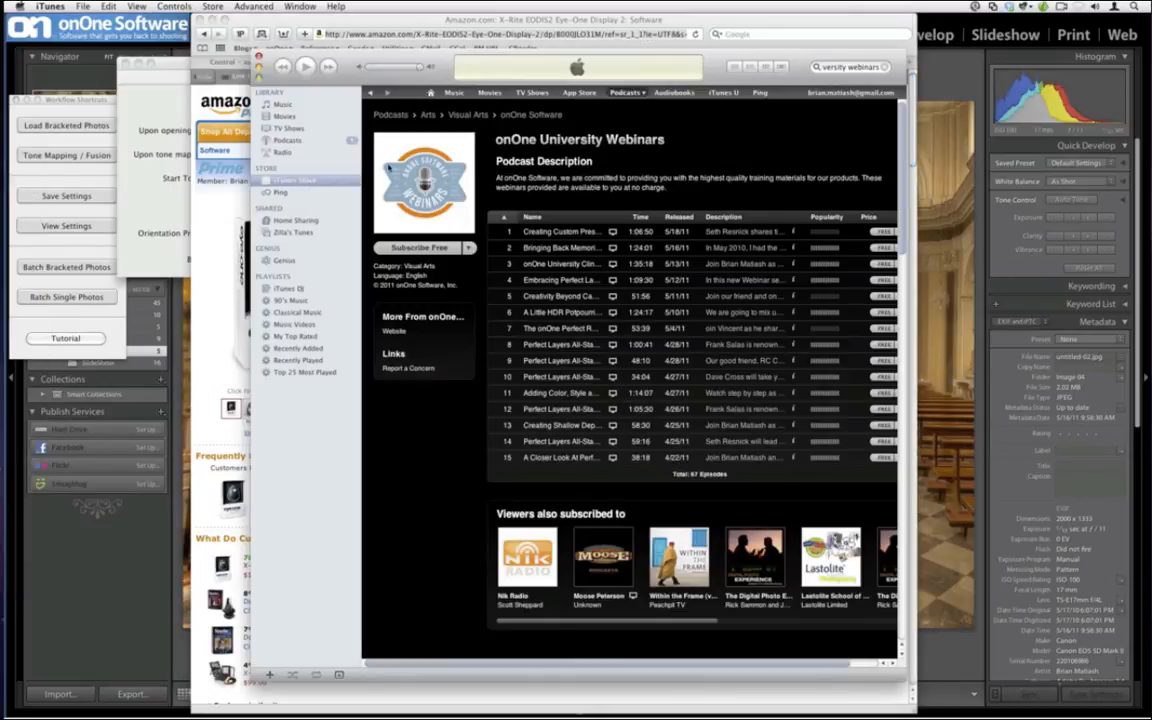
pyautogui.click(842, 66)
pyautogui.press('super+a')
pyautogui.write('onon')
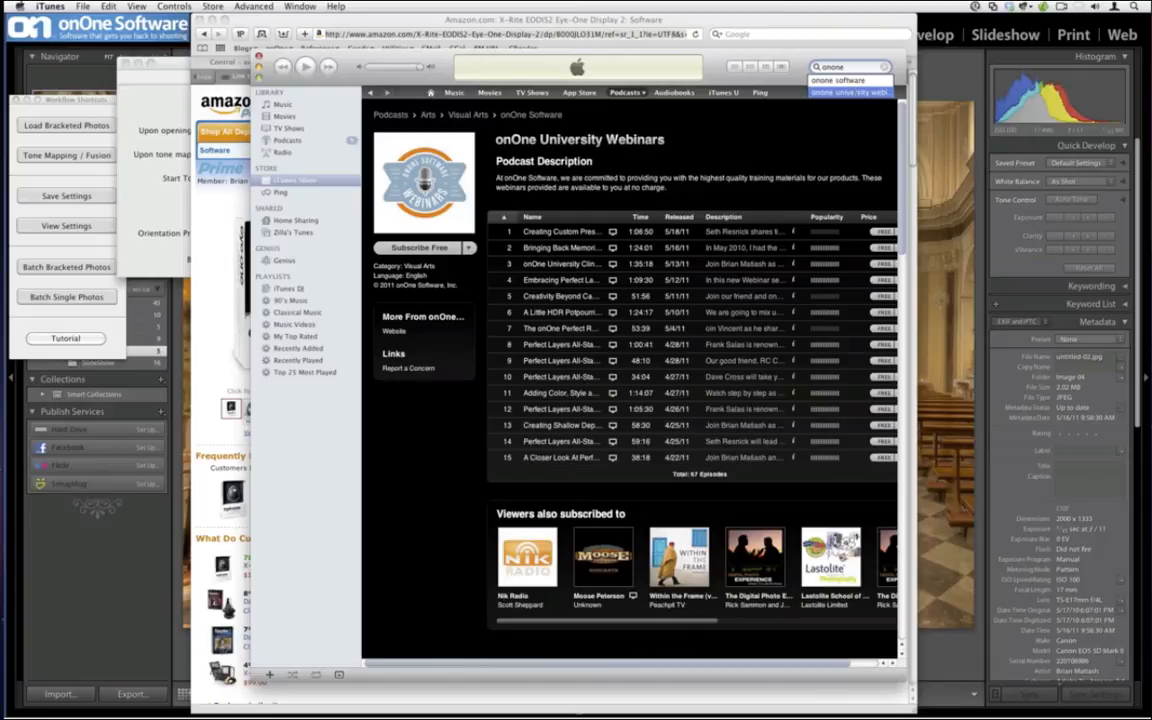
pyautogui.click(856, 92)
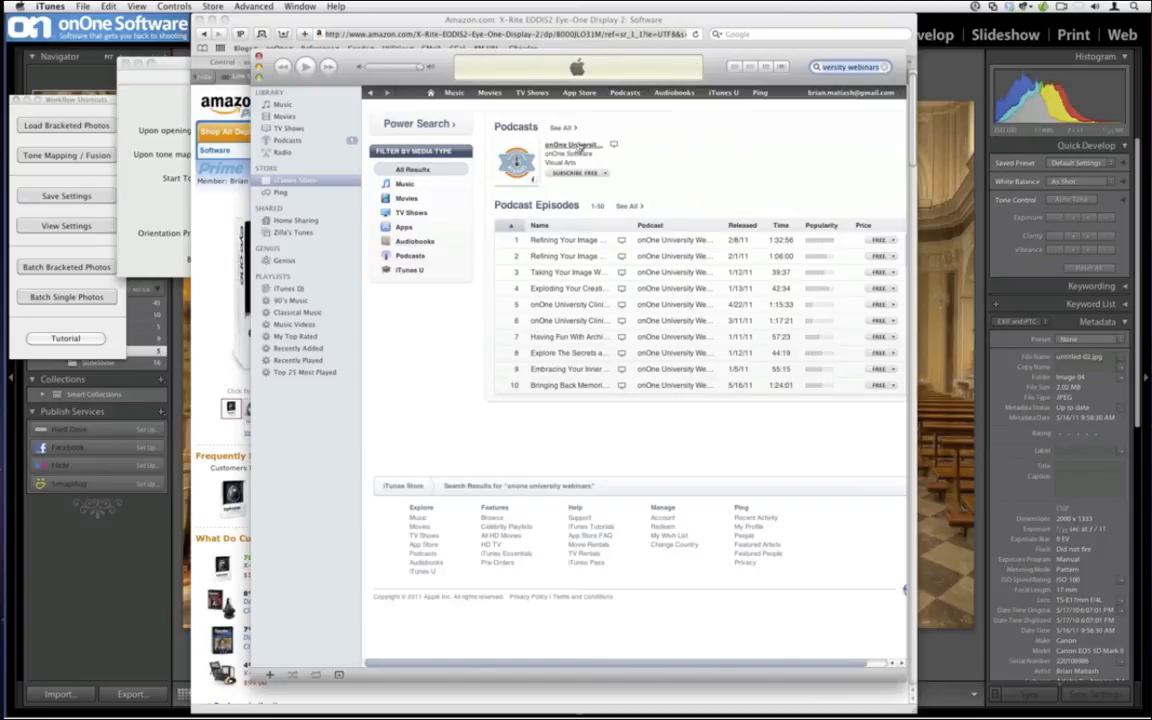
pyautogui.click(575, 146)
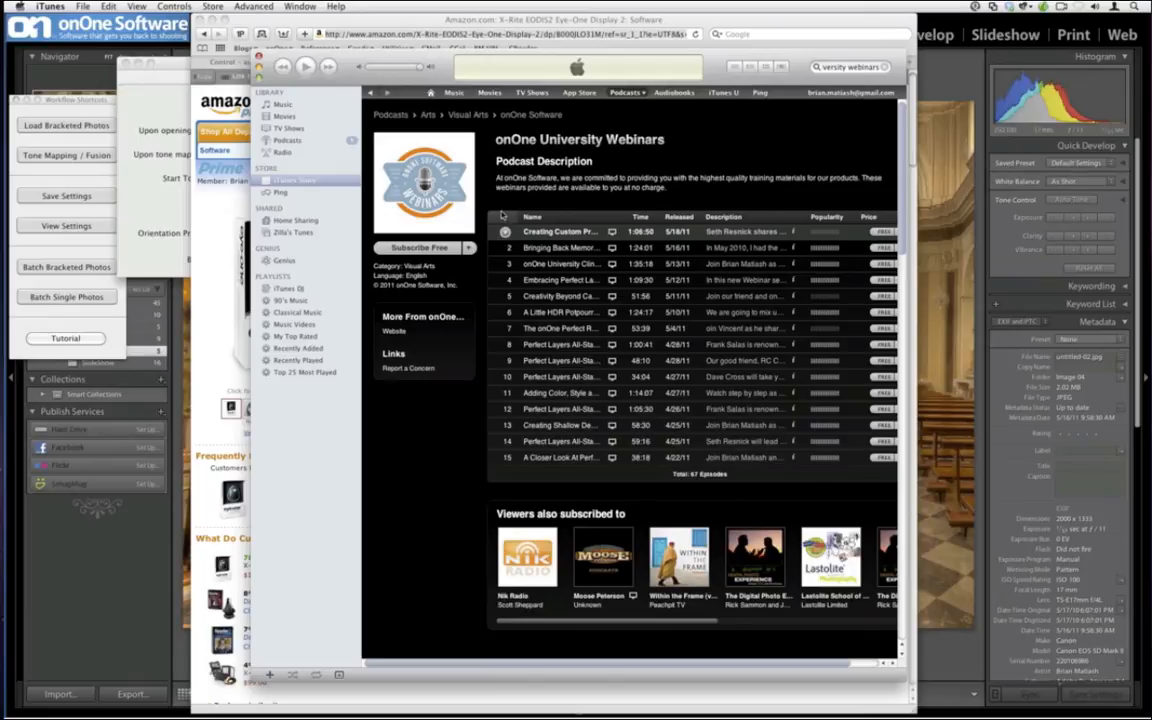
# Switch to Safari and load reallyrightstuff.com in a new tab.
pyautogui.click(623, 25)
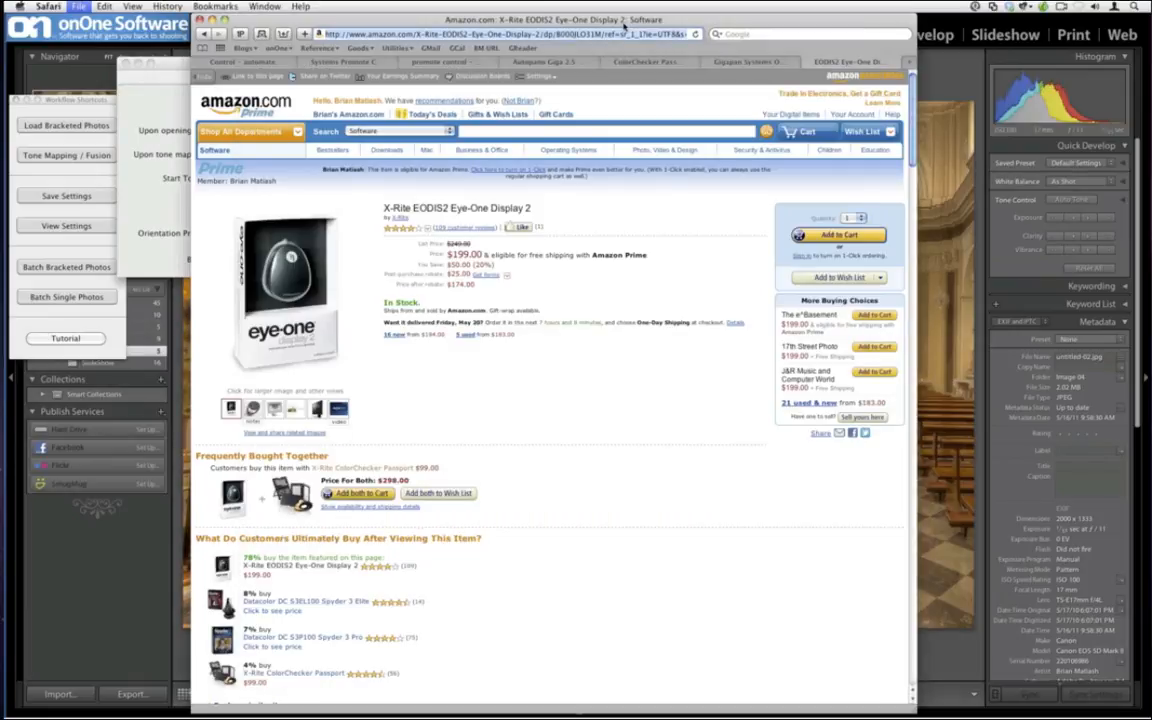
pyautogui.press('super+t')
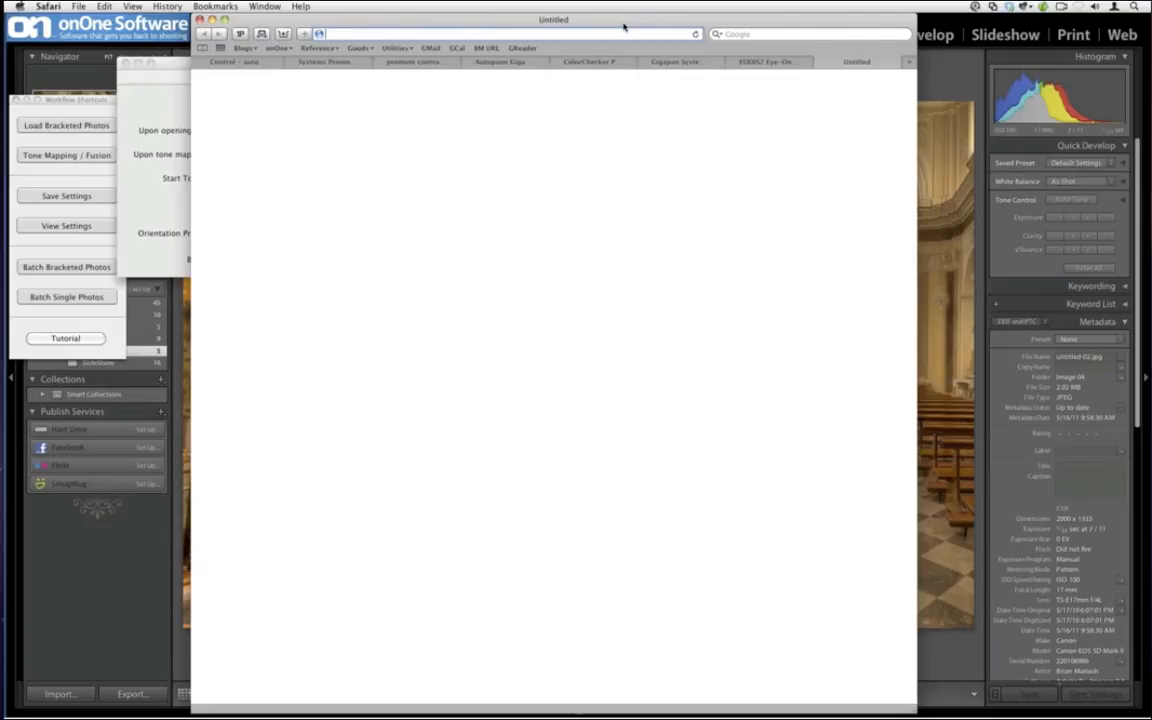
pyautogui.write('reallyrightstuff.c')
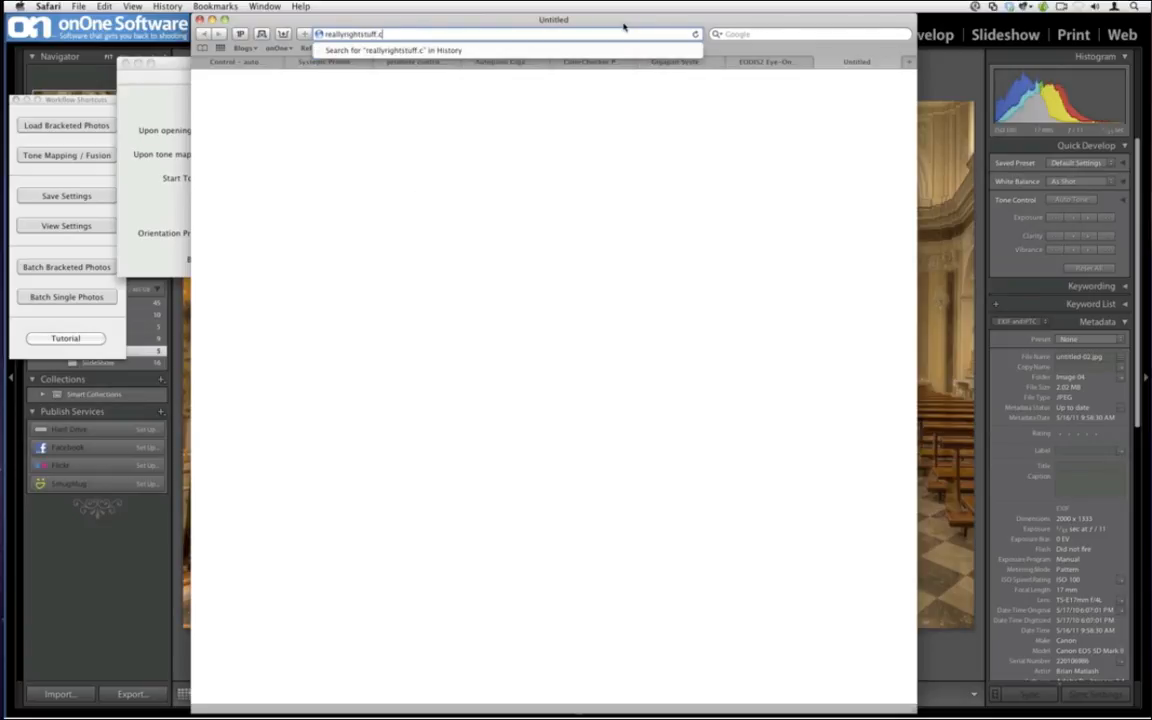
pyautogui.write('om')
pyautogui.press('Return')
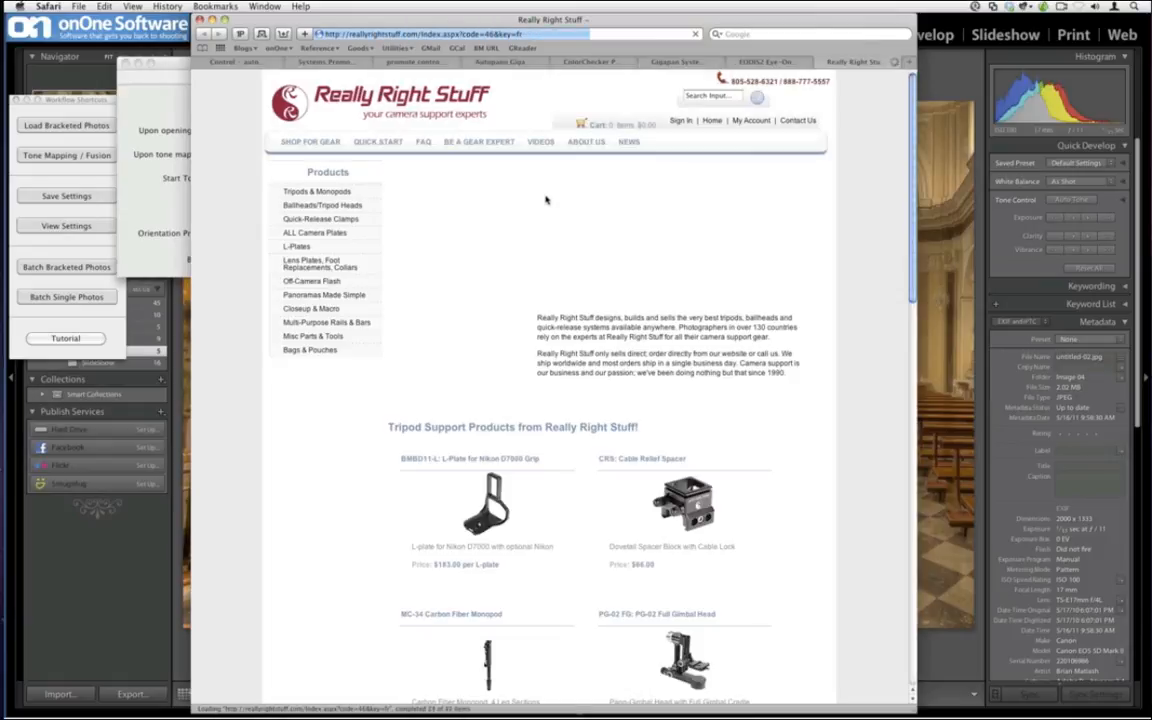
# Open the TVC-23 Tripod with BH-40 LR Ballhead page from the Mid-Sized Tripod Packages (Series 2) and select its web address.
pyautogui.moveTo(351, 196)
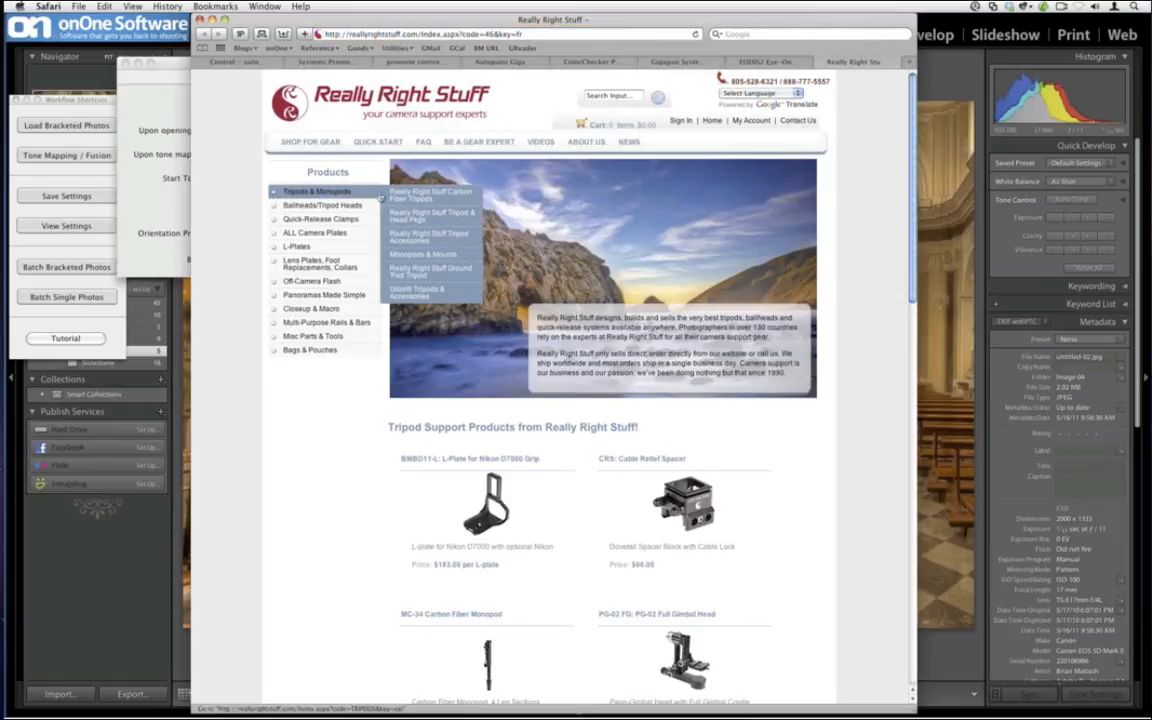
pyautogui.click(430, 216)
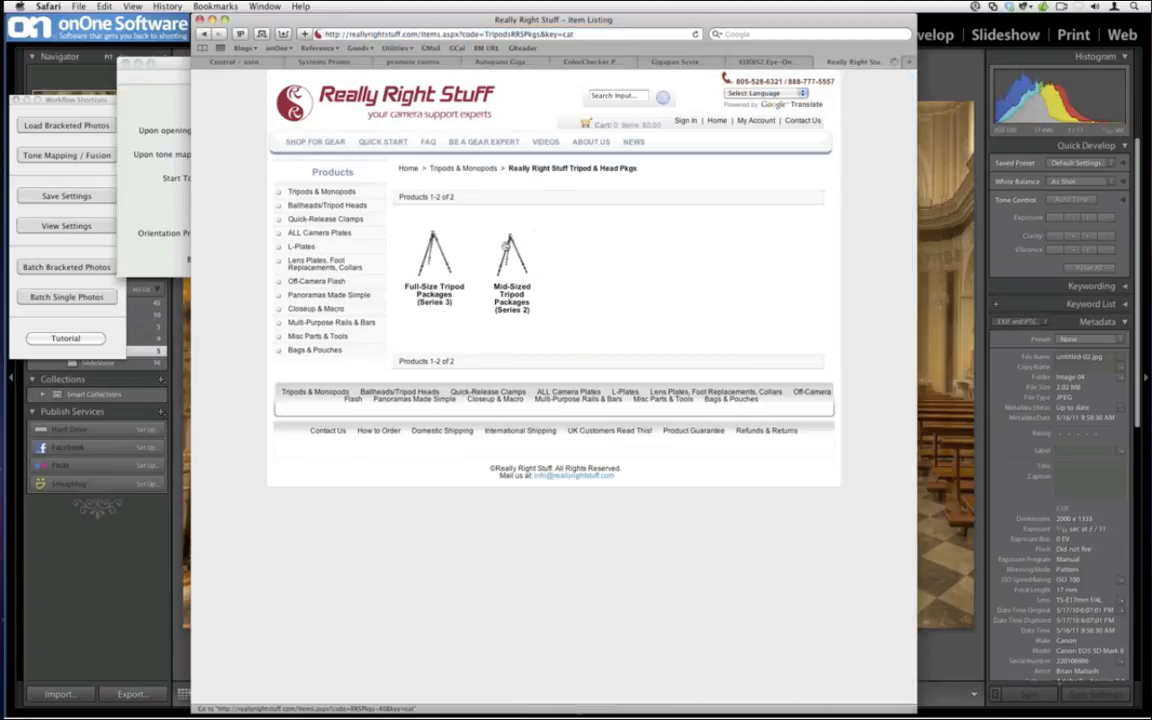
pyautogui.click(510, 245)
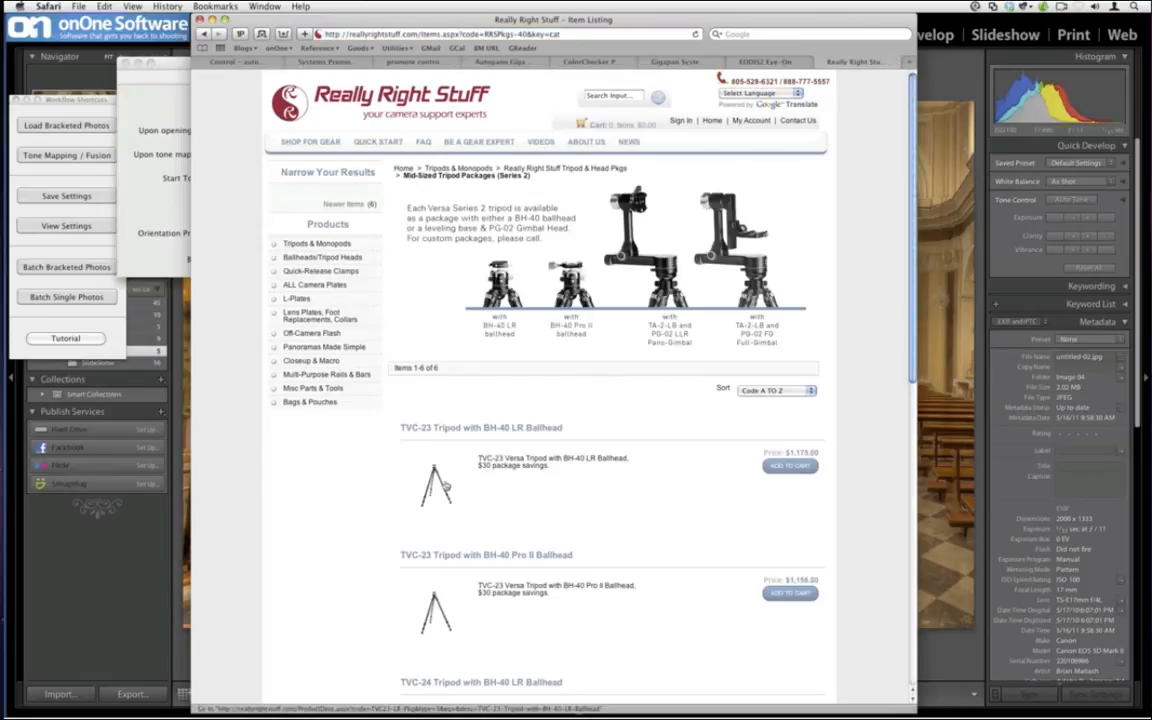
pyautogui.click(436, 487)
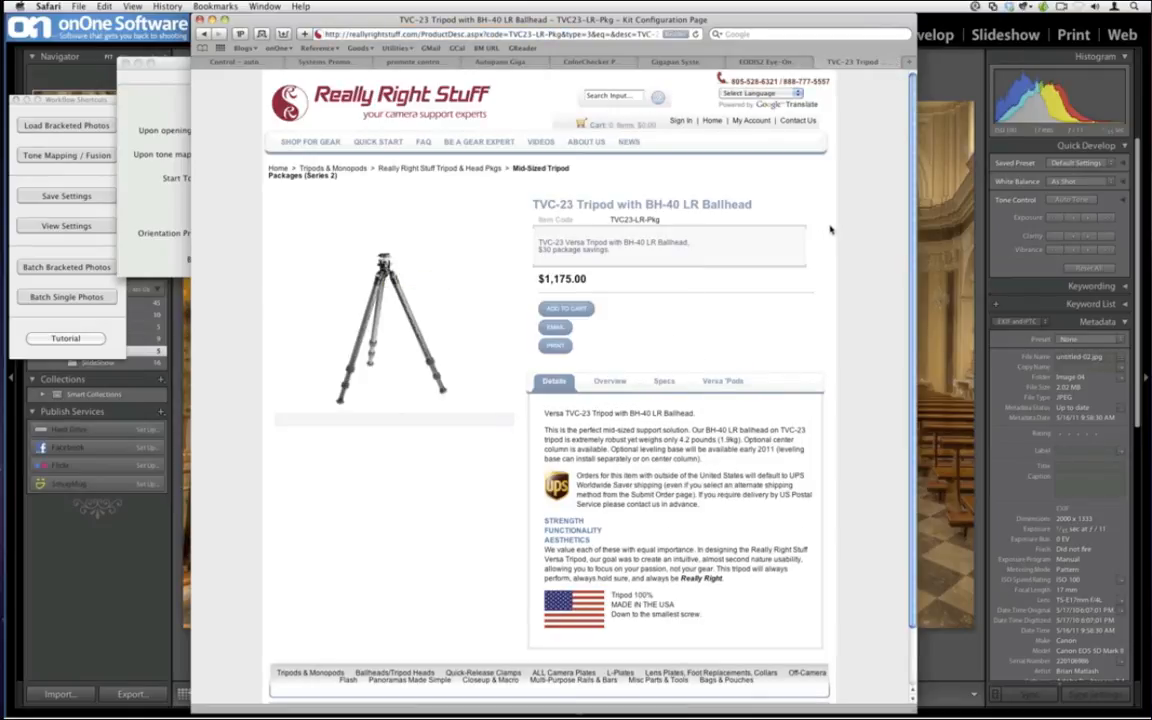
pyautogui.click(530, 34)
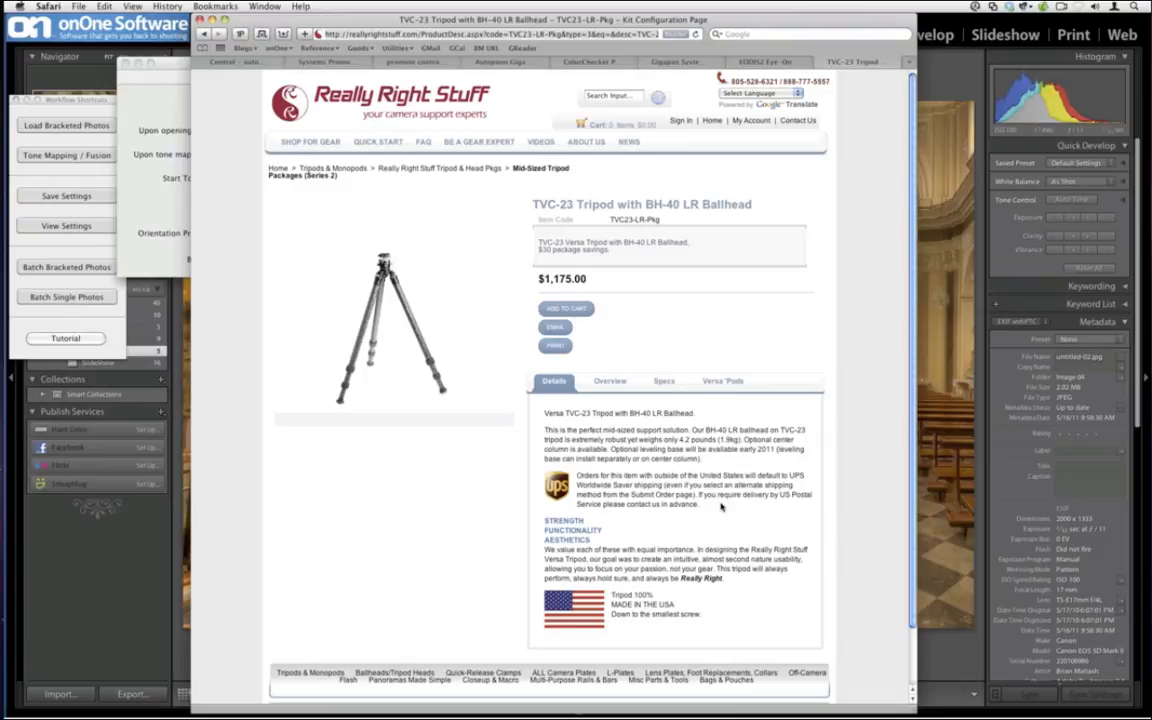
# Switch to Lightroom, show the photos as a grid and open the recent LR_Catalog.lrcat catalog from the HDR Potpourri folder.
pyautogui.click(142, 576)
pyautogui.press('g')
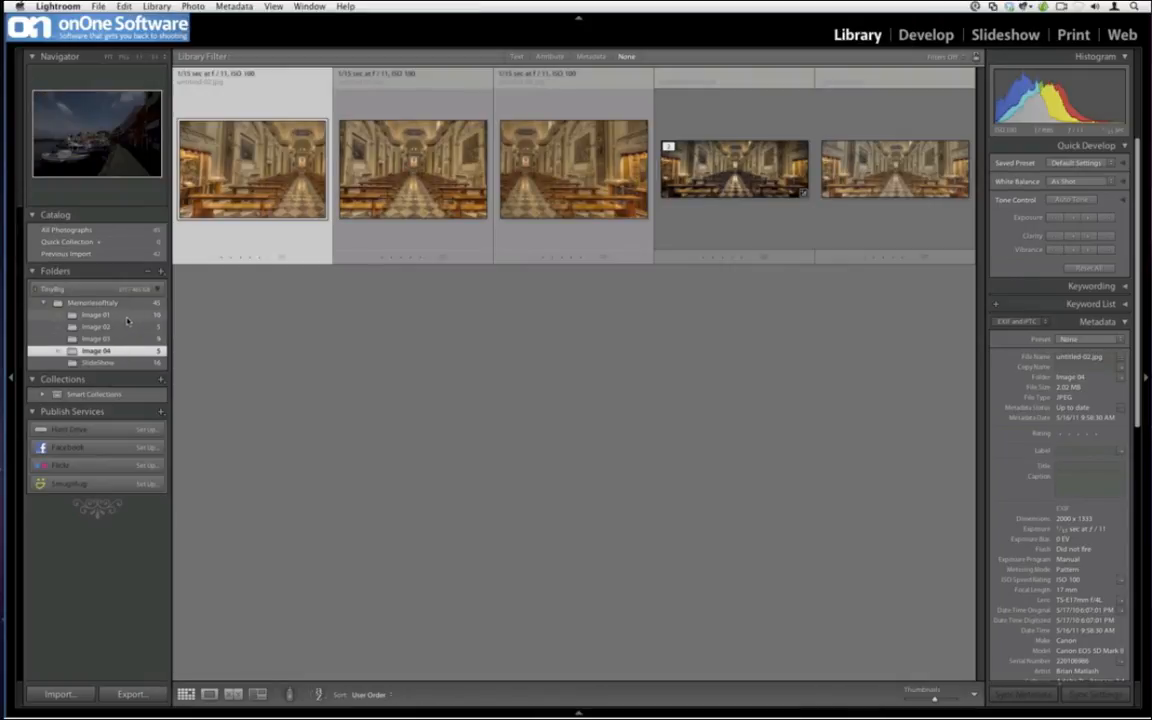
pyautogui.click(99, 6)
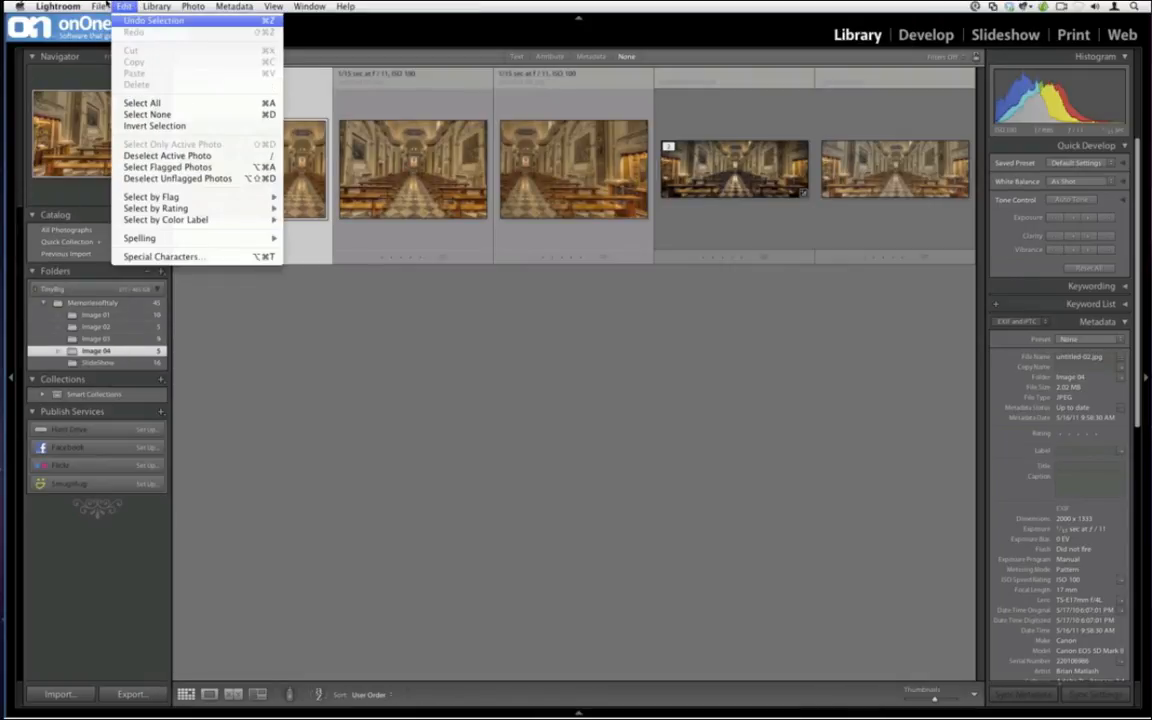
pyautogui.moveTo(124, 50)
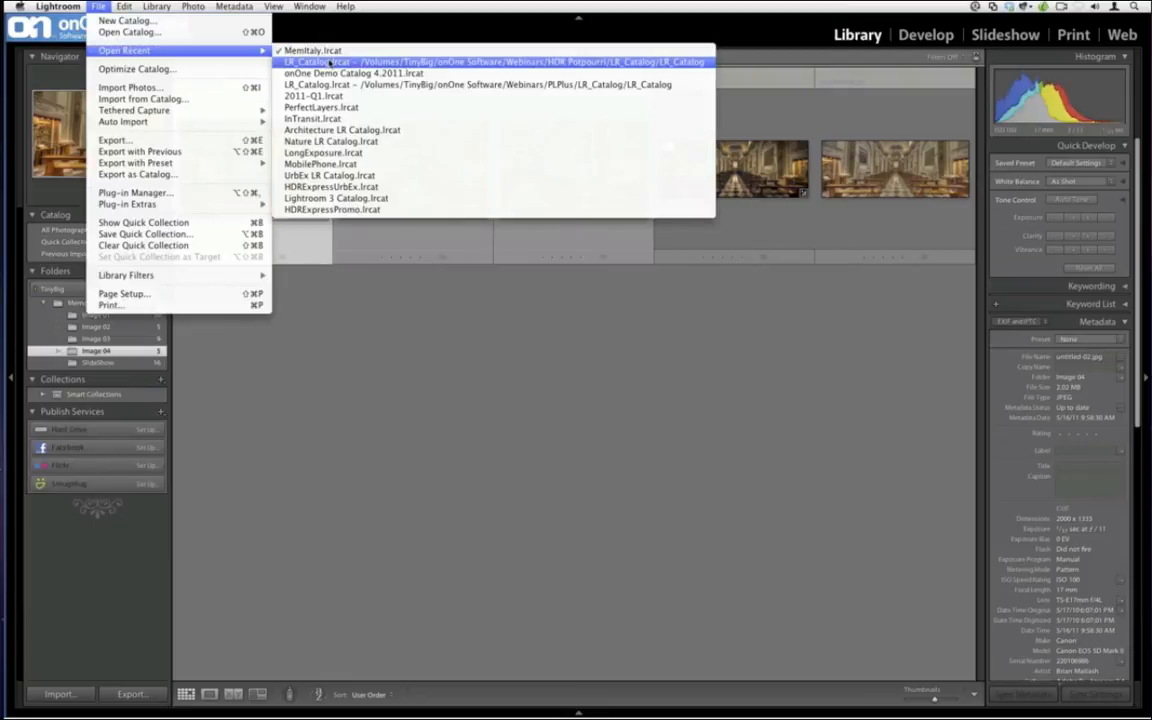
pyautogui.click(330, 62)
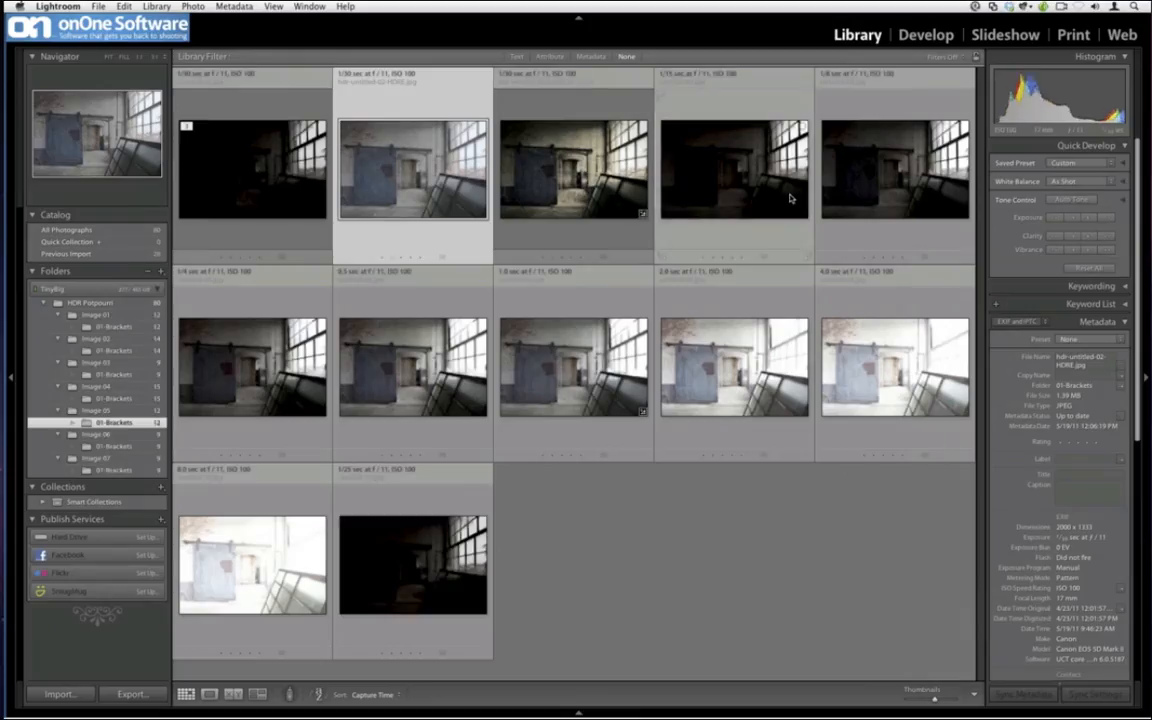
# Send the bracketed photos from untitled-03.jpg through untitled-10.jpg to Merge and Edit in HDR Express, cancel the merge and close HDR Express.
pyautogui.click(789, 195)
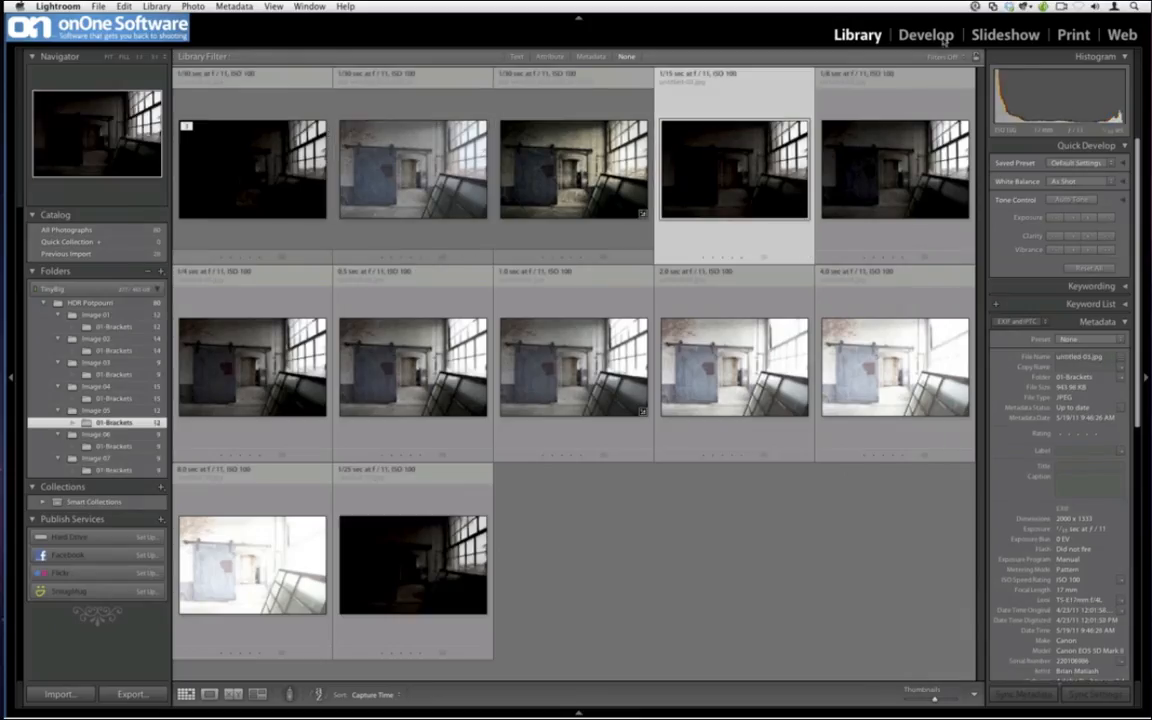
pyautogui.keyDown('shift'); pyautogui.click(411, 549); pyautogui.keyUp('shift')
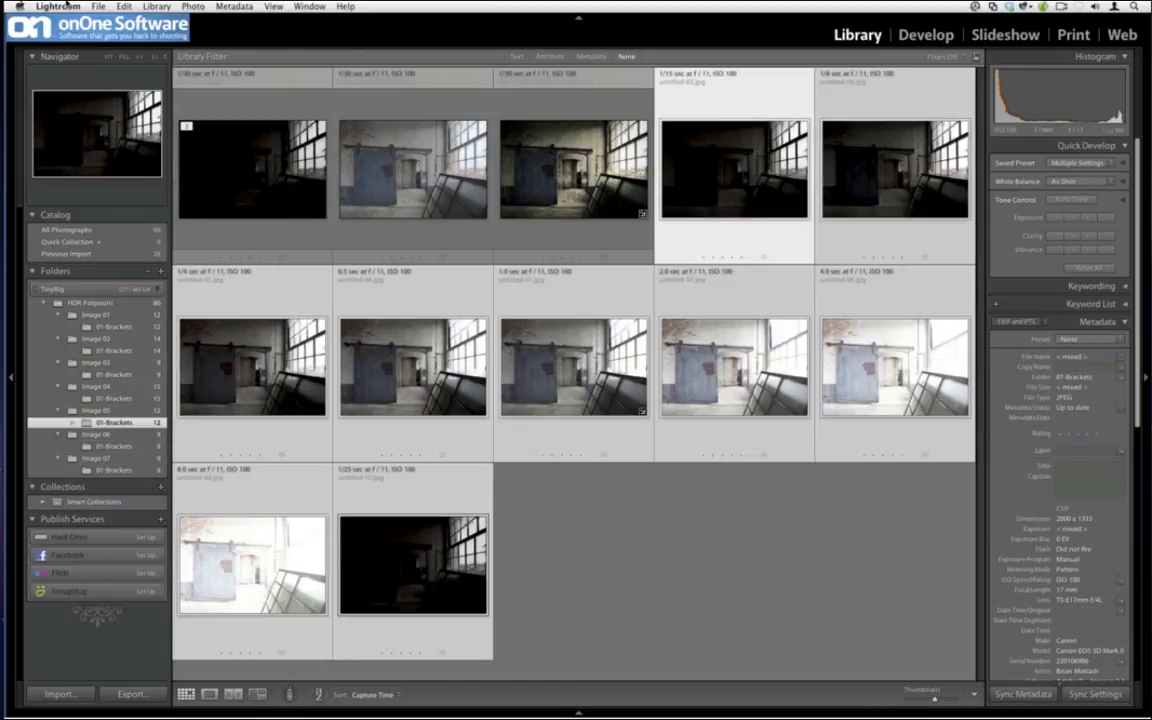
pyautogui.click(105, 6)
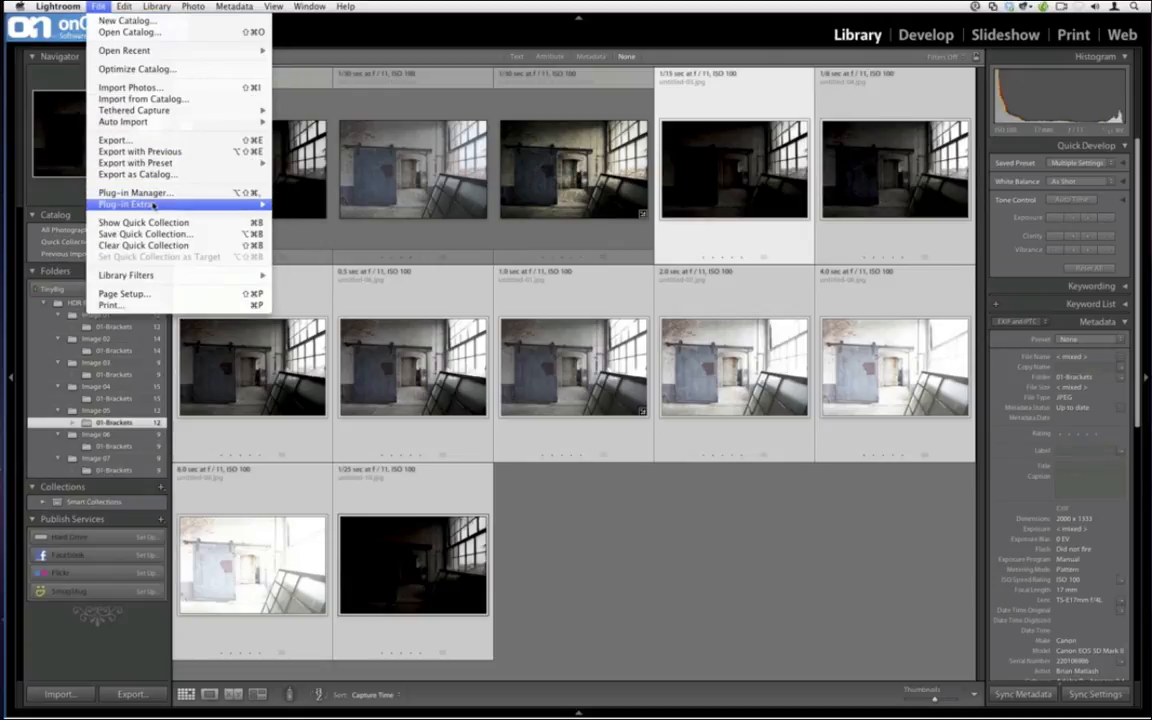
pyautogui.moveTo(160, 204)
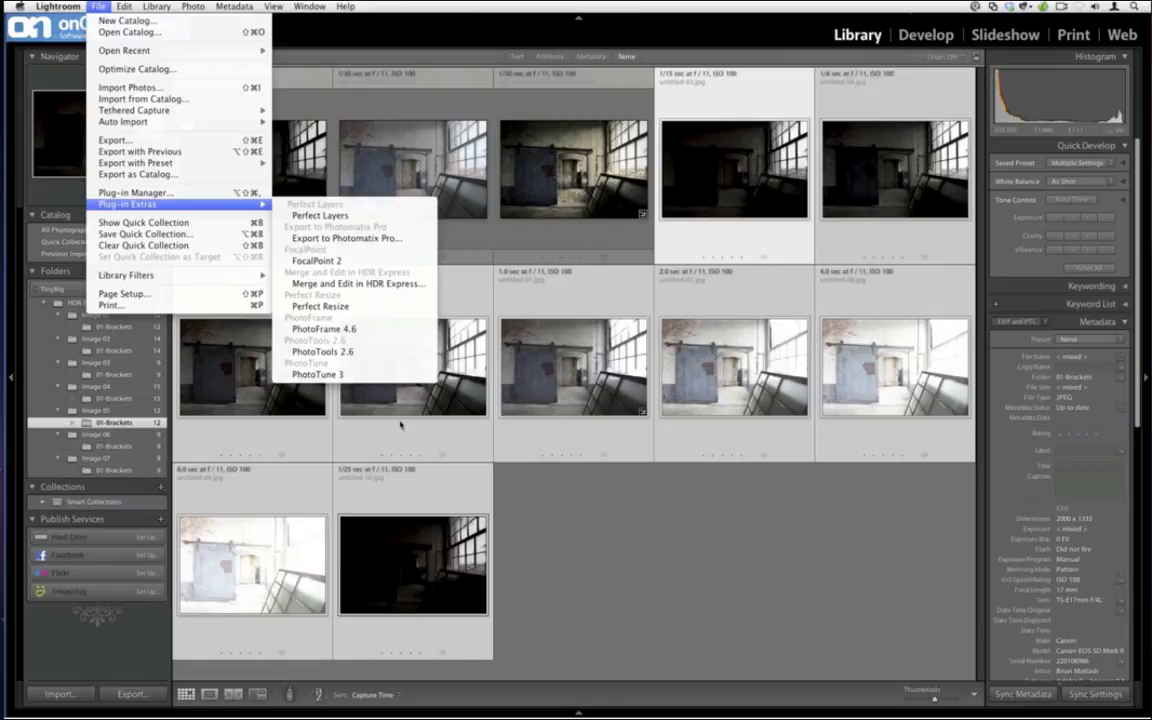
pyautogui.click(390, 286)
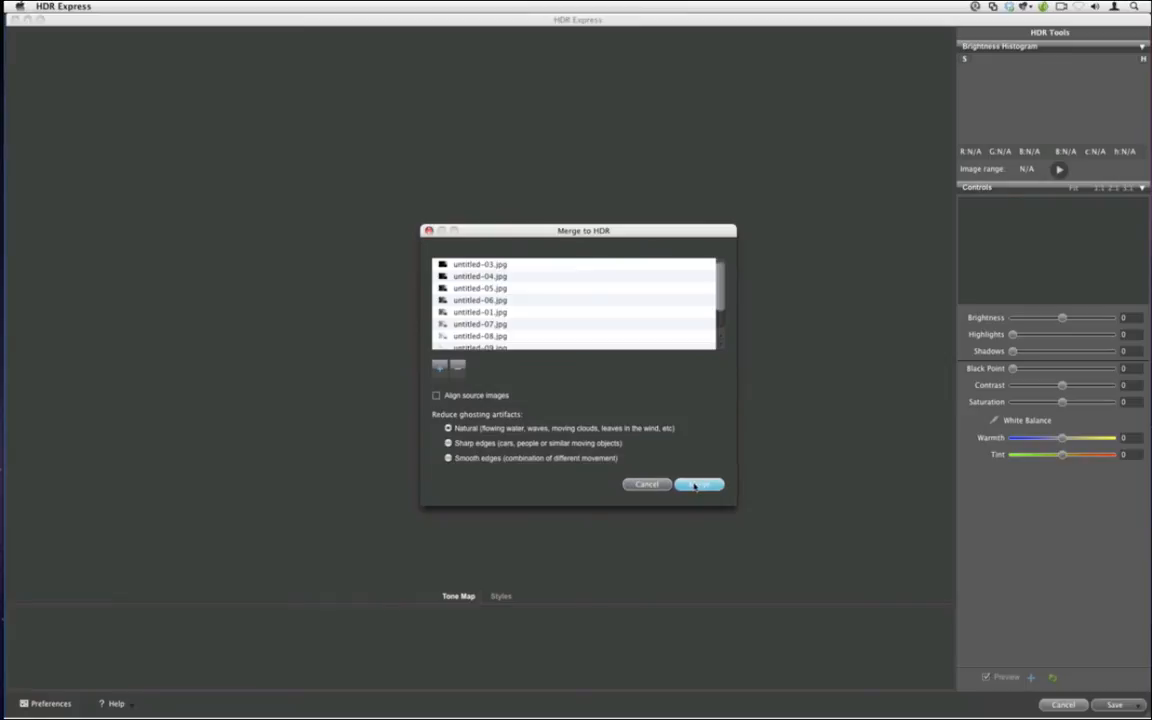
pyautogui.click(647, 484)
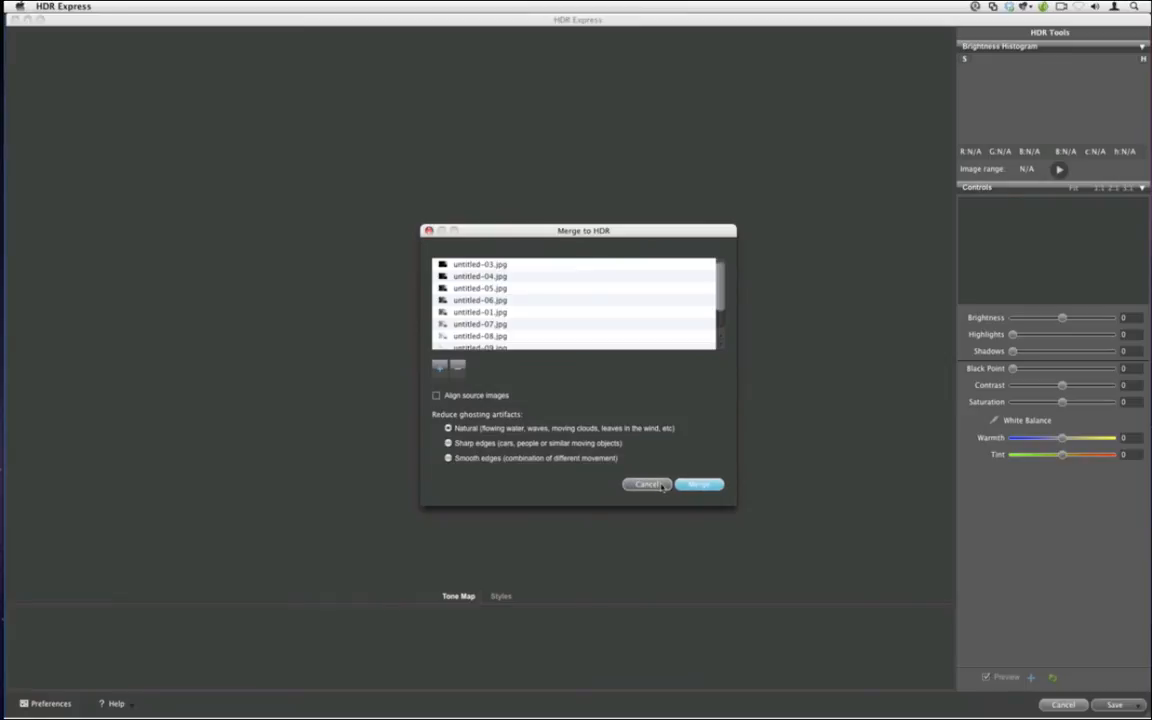
pyautogui.click(14, 20)
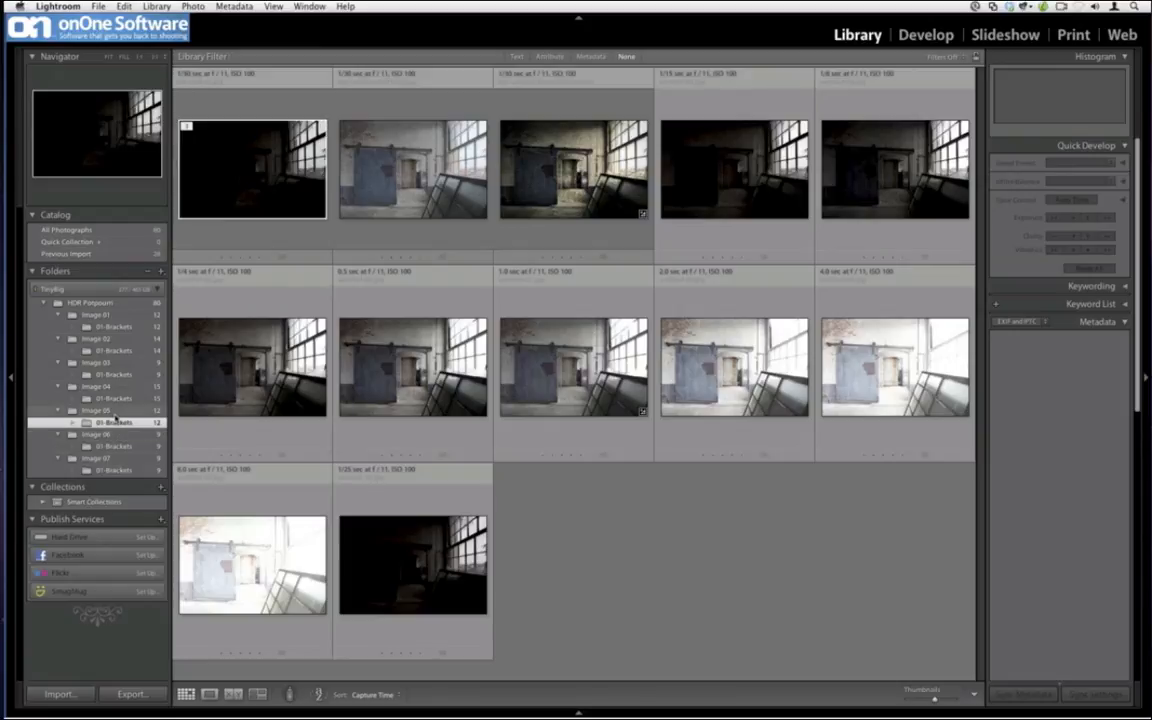
# Show the management commands available for the Image 05 folder and dismiss them.
pyautogui.rightClick(118, 411)
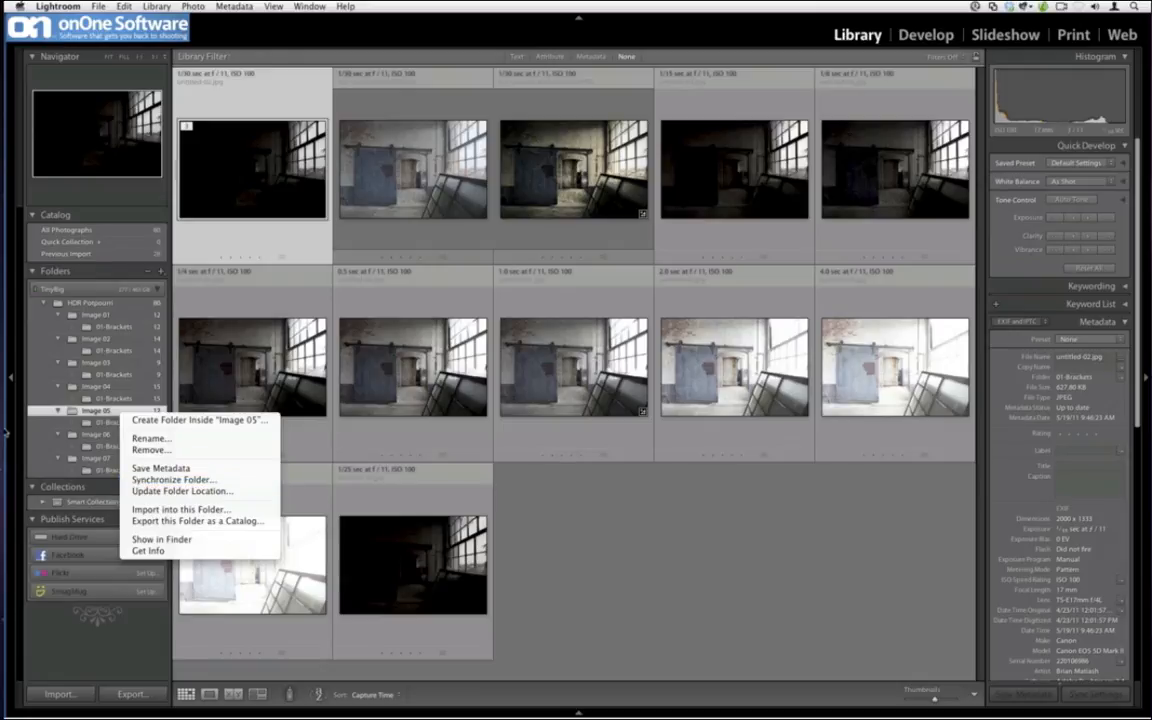
pyautogui.click(620, 558)
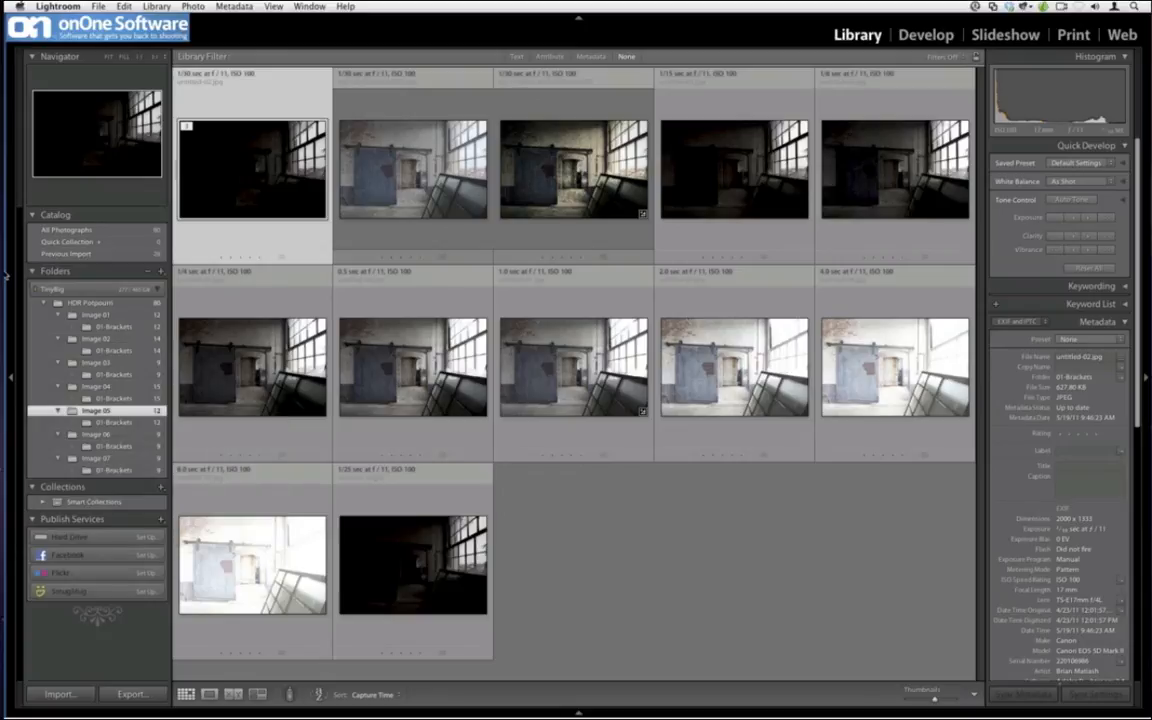
# Switch to Safari, go back from the ColorChecker Passport page to the ColorMunki Photo product page and look through its product images.
pyautogui.moveTo(20, 272)
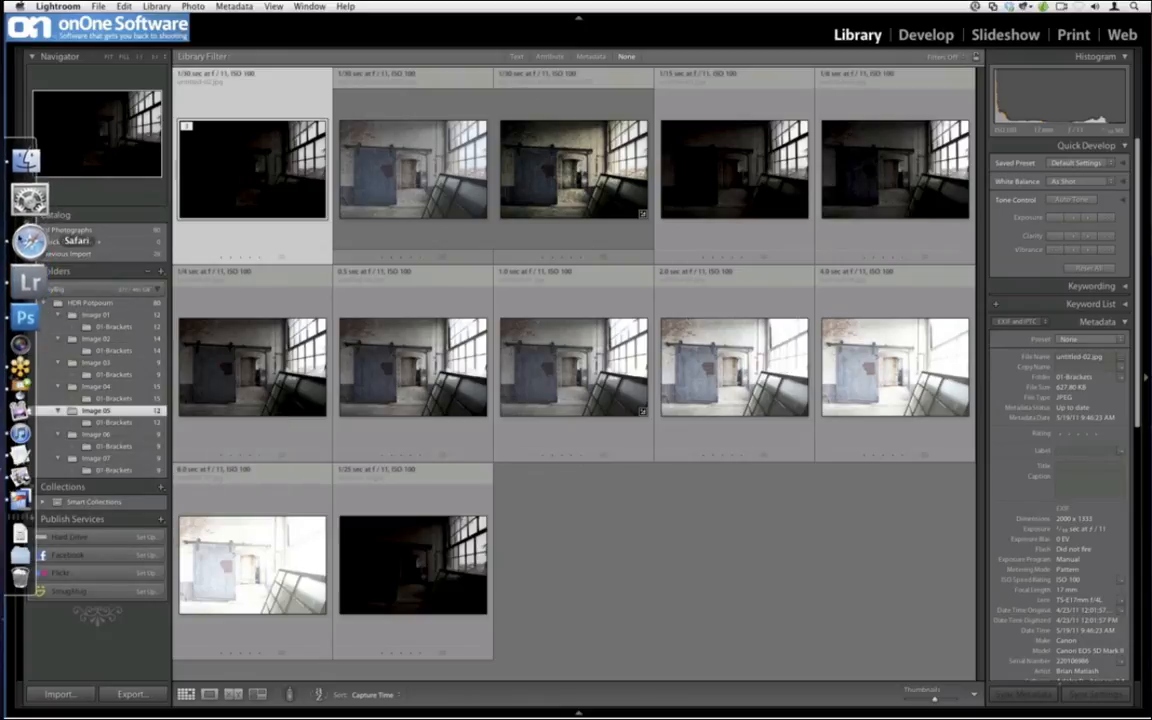
pyautogui.click(30, 240)
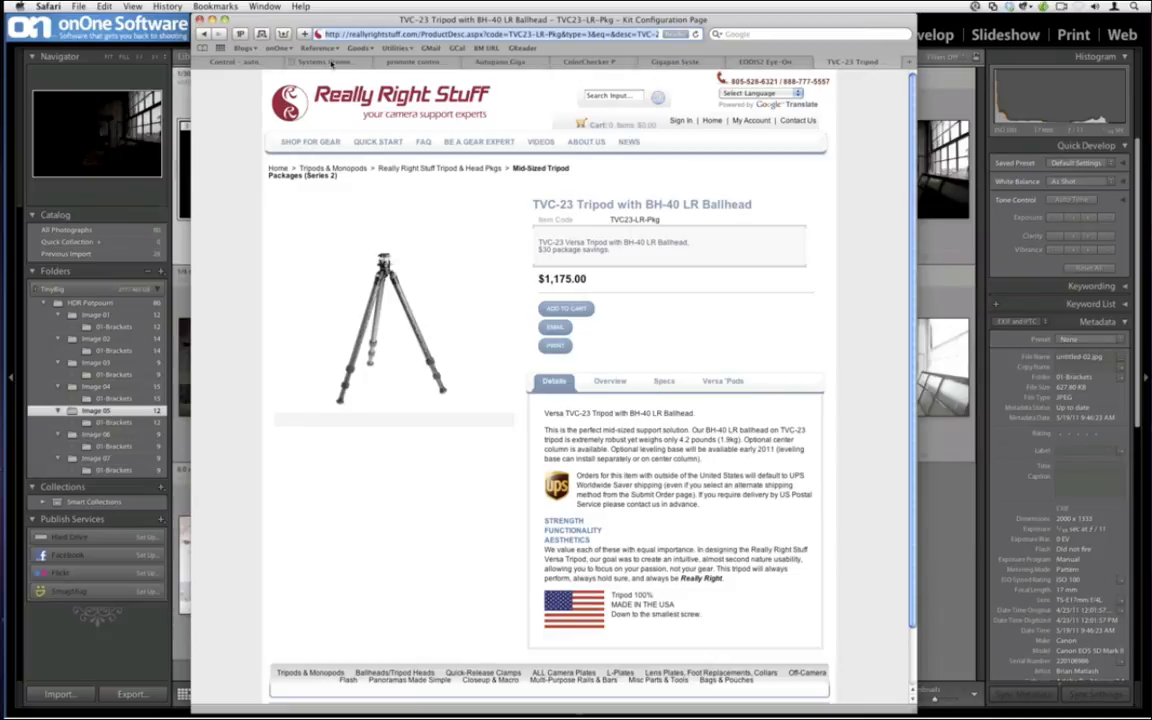
pyautogui.click(332, 63)
pyautogui.click(500, 62)
pyautogui.click(589, 62)
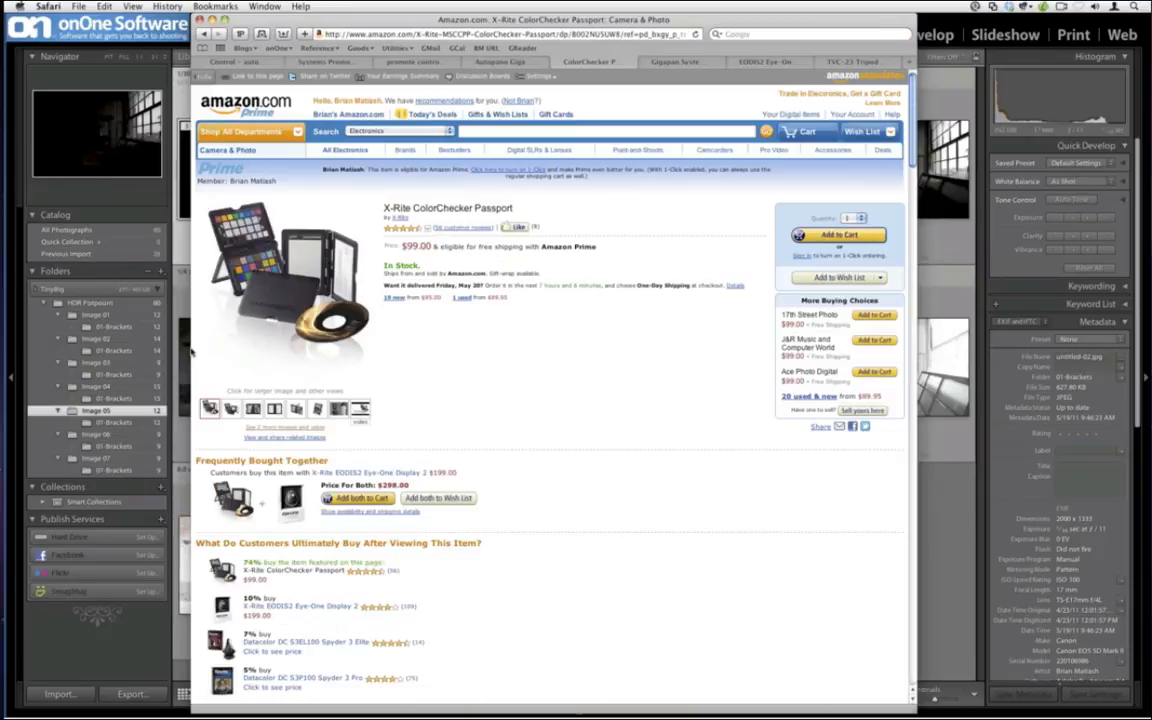
pyautogui.click(205, 34)
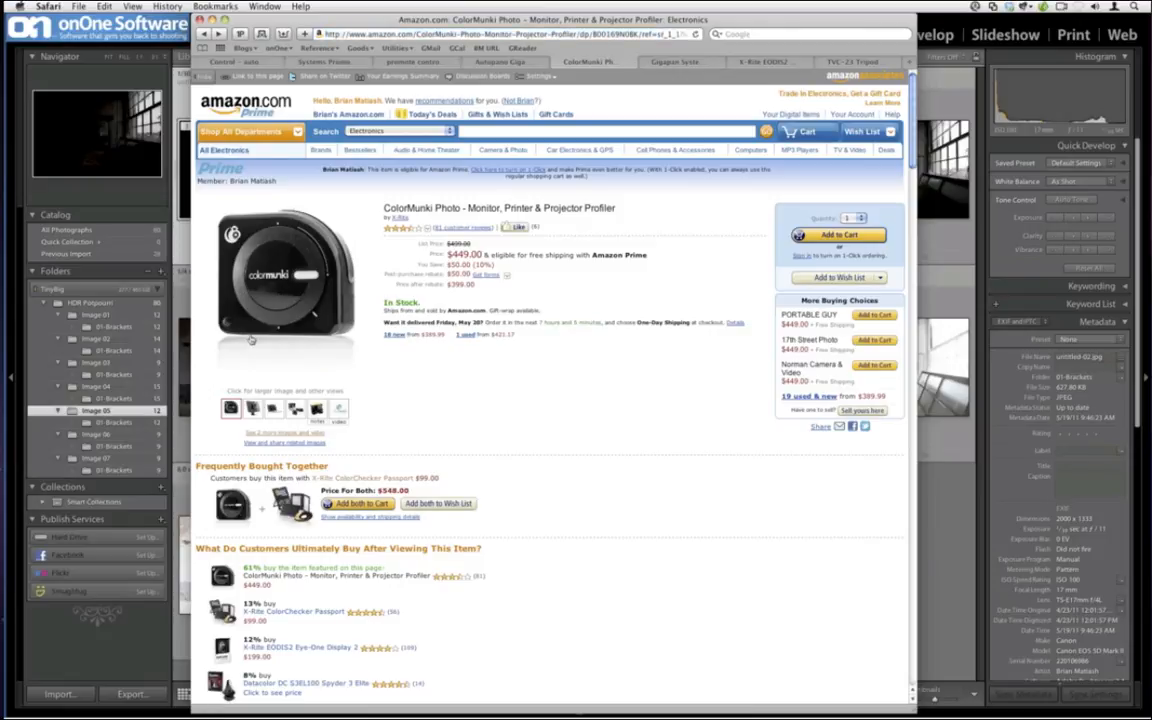
pyautogui.moveTo(296, 411)
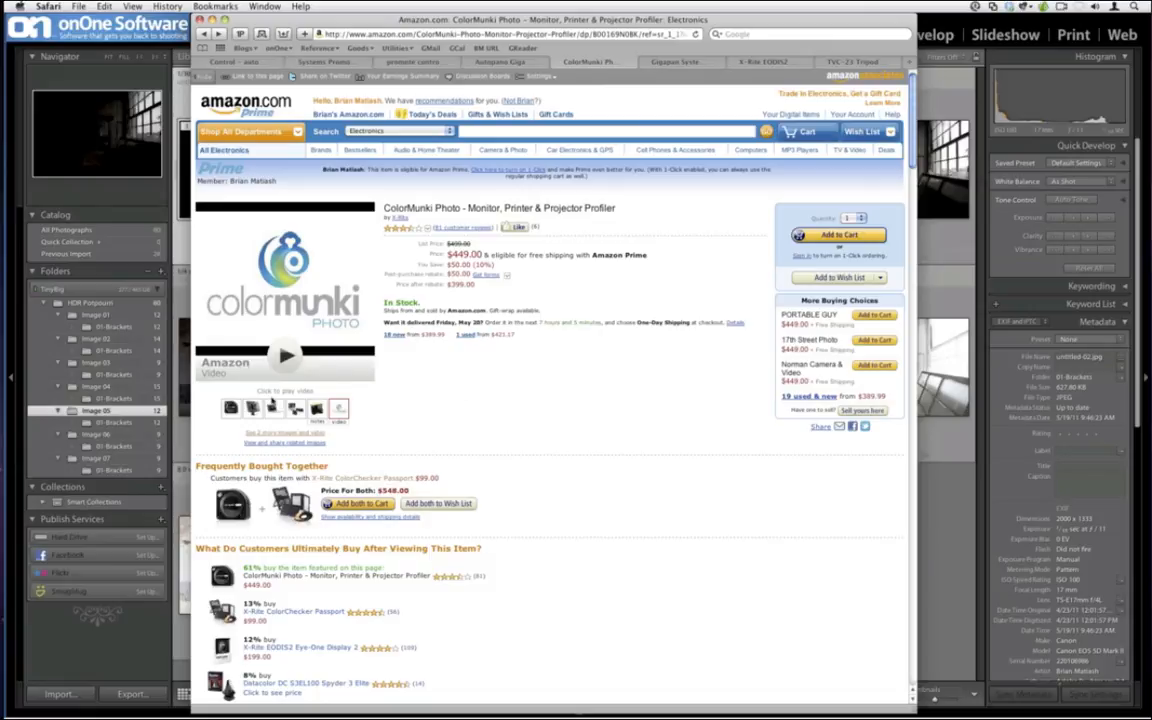
pyautogui.moveTo(230, 410)
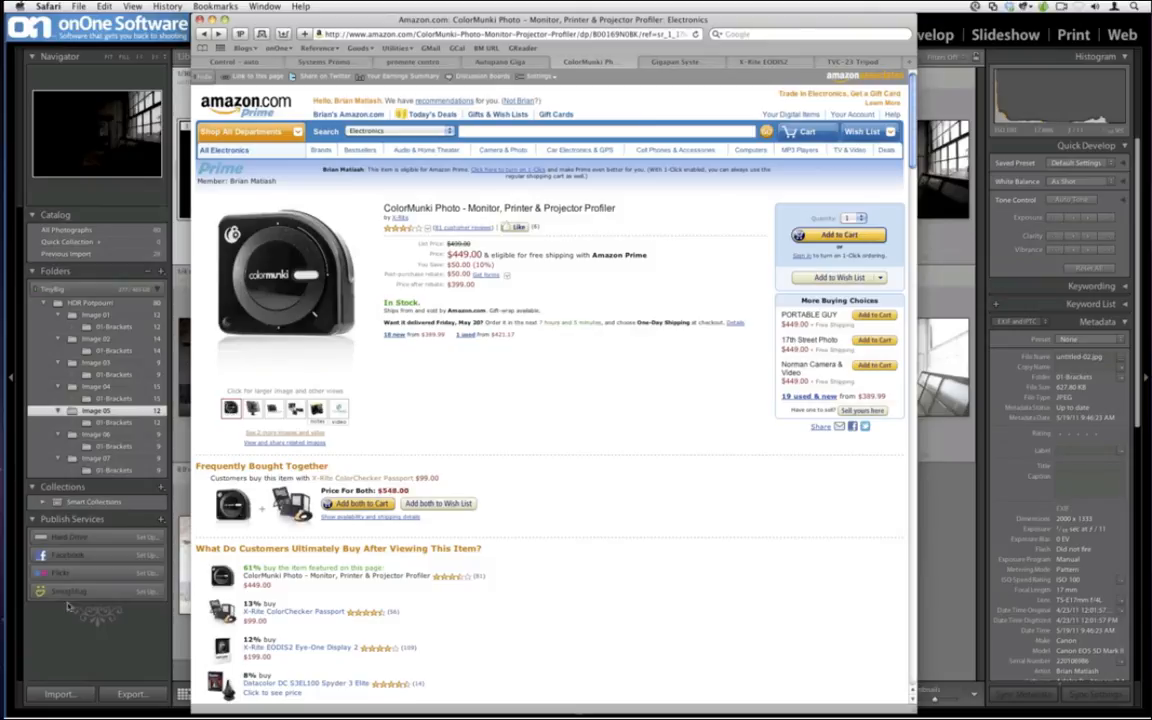
# Switch to Lightroom and create a collection named Urbex with no parent set, including the selected photo.
pyautogui.click(143, 537)
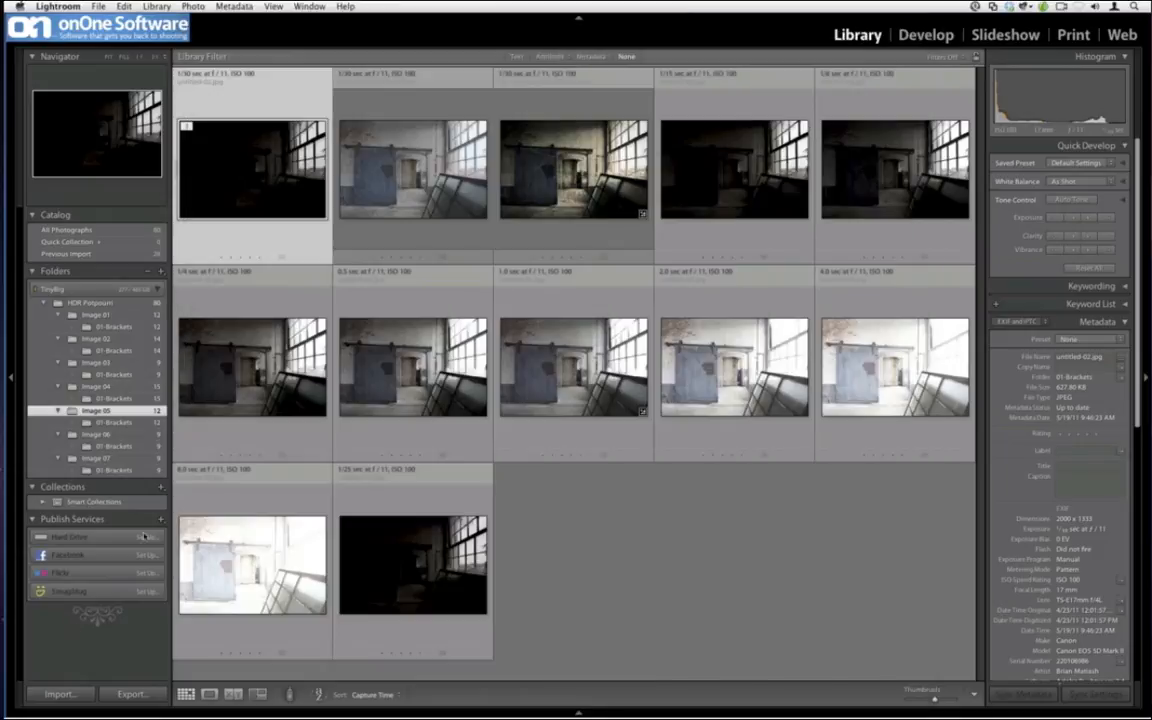
pyautogui.click(161, 487)
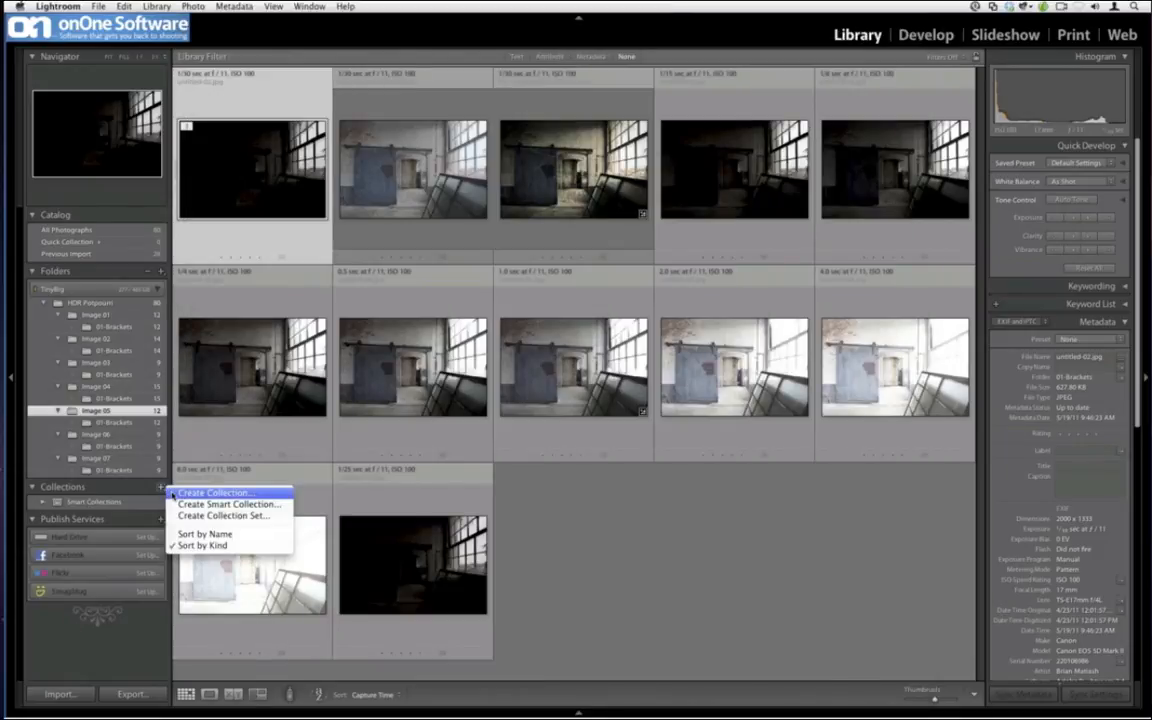
pyautogui.click(180, 492)
pyautogui.write('Urbex')
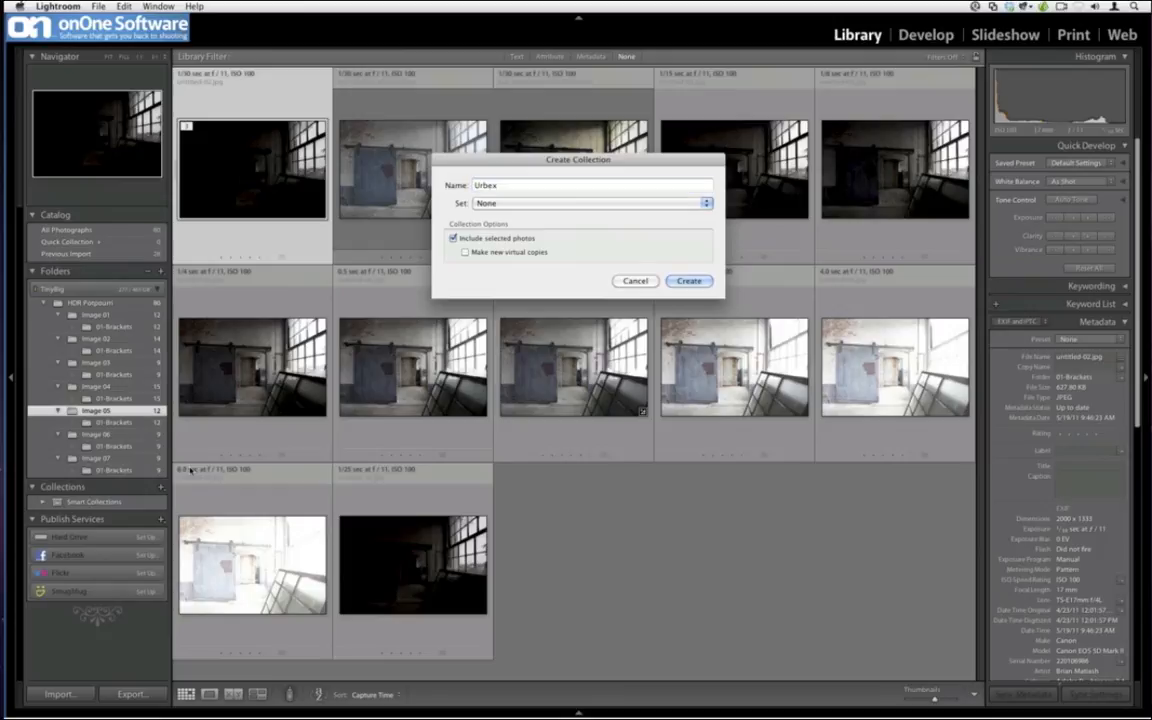
pyautogui.press('Return')
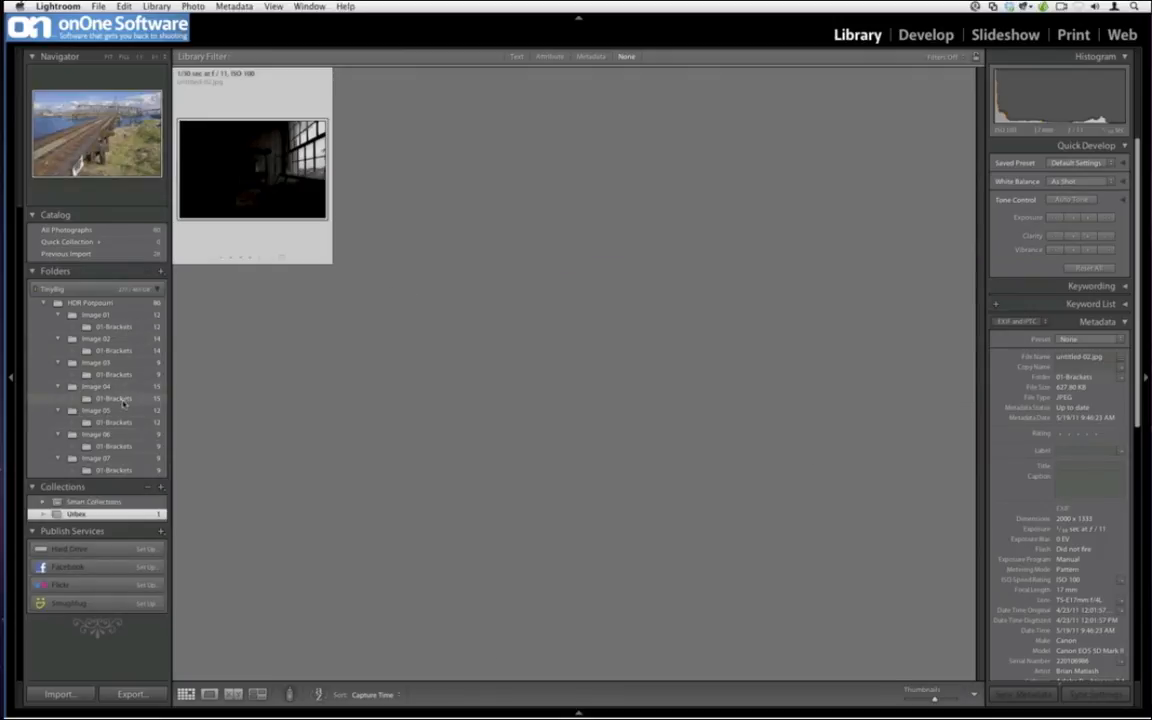
# Add the remaining bracketed photos from Image 05's 01-Brackets folder to the Urbex collection, and compare the collection with its source folder.
pyautogui.click(123, 422)
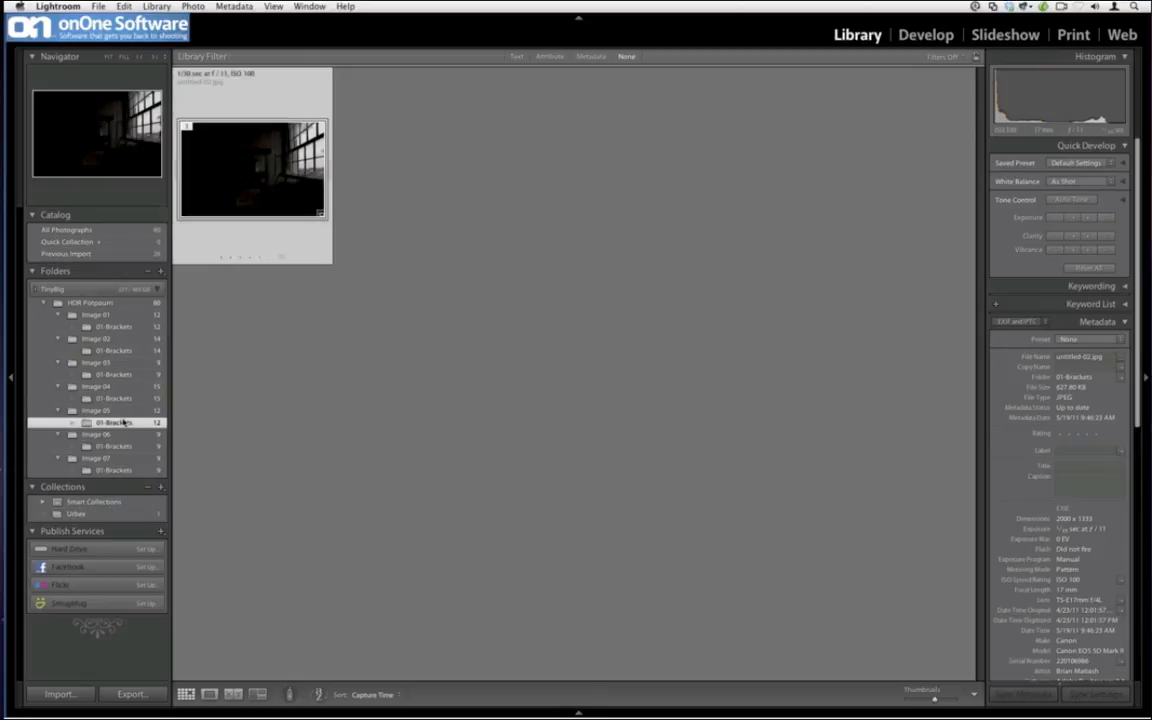
pyautogui.press('super+a')
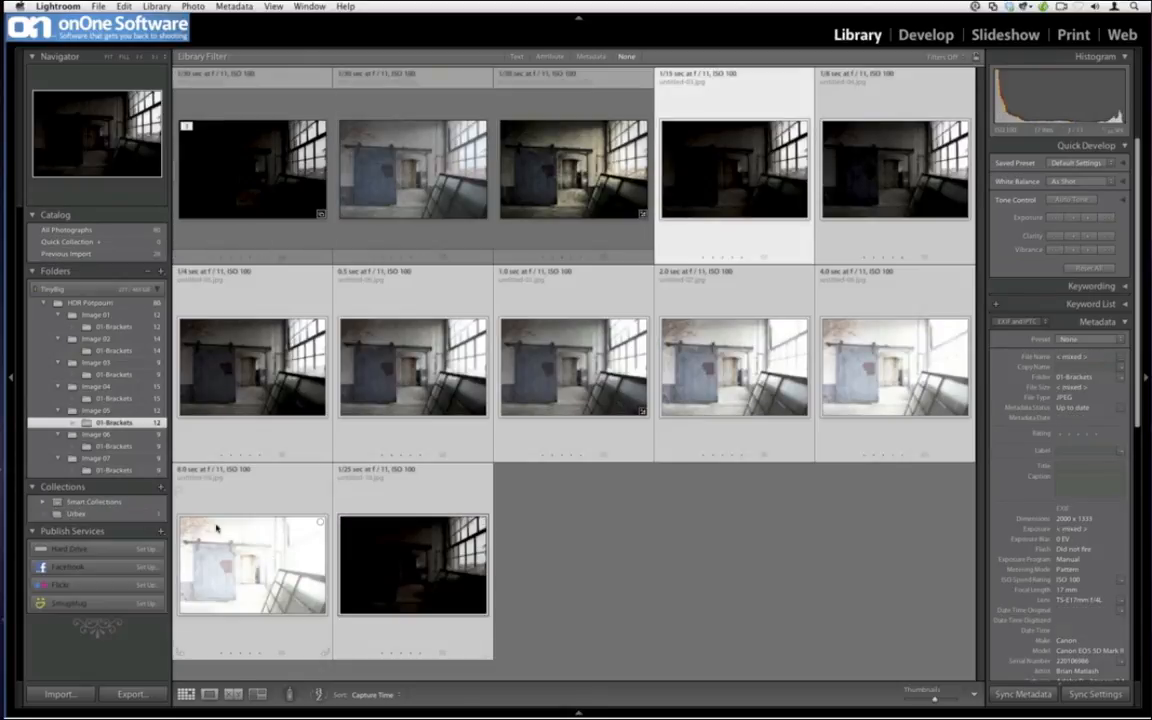
pyautogui.click(150, 517)
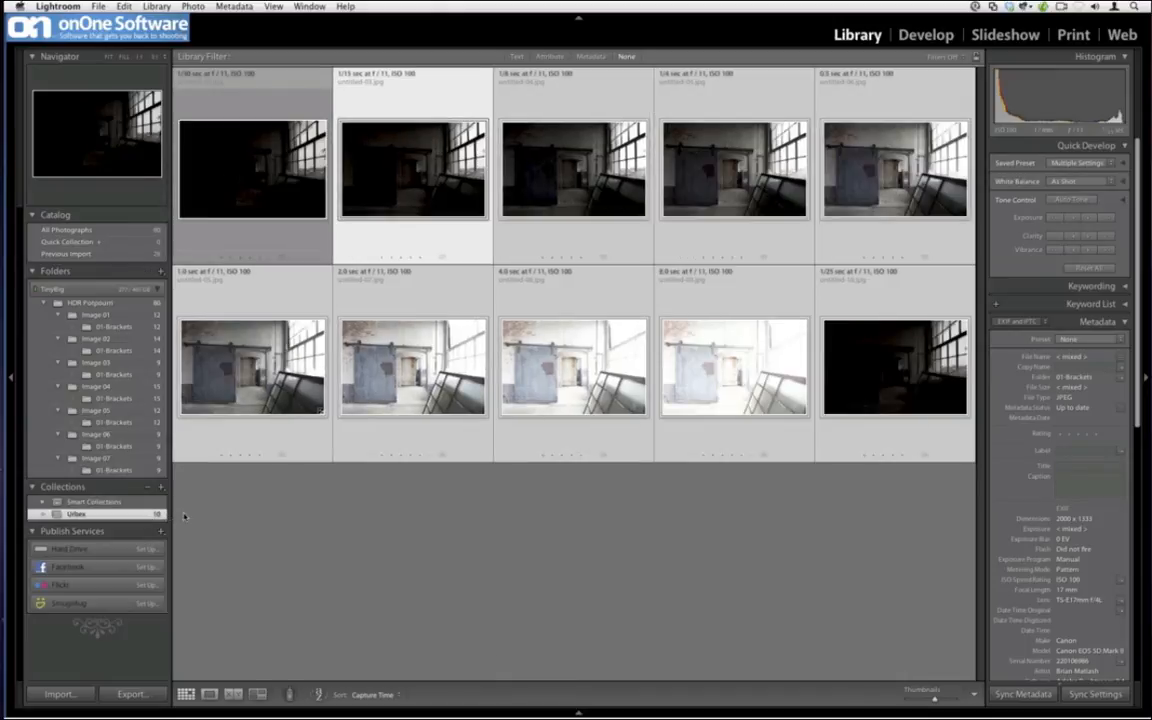
pyautogui.click(537, 517)
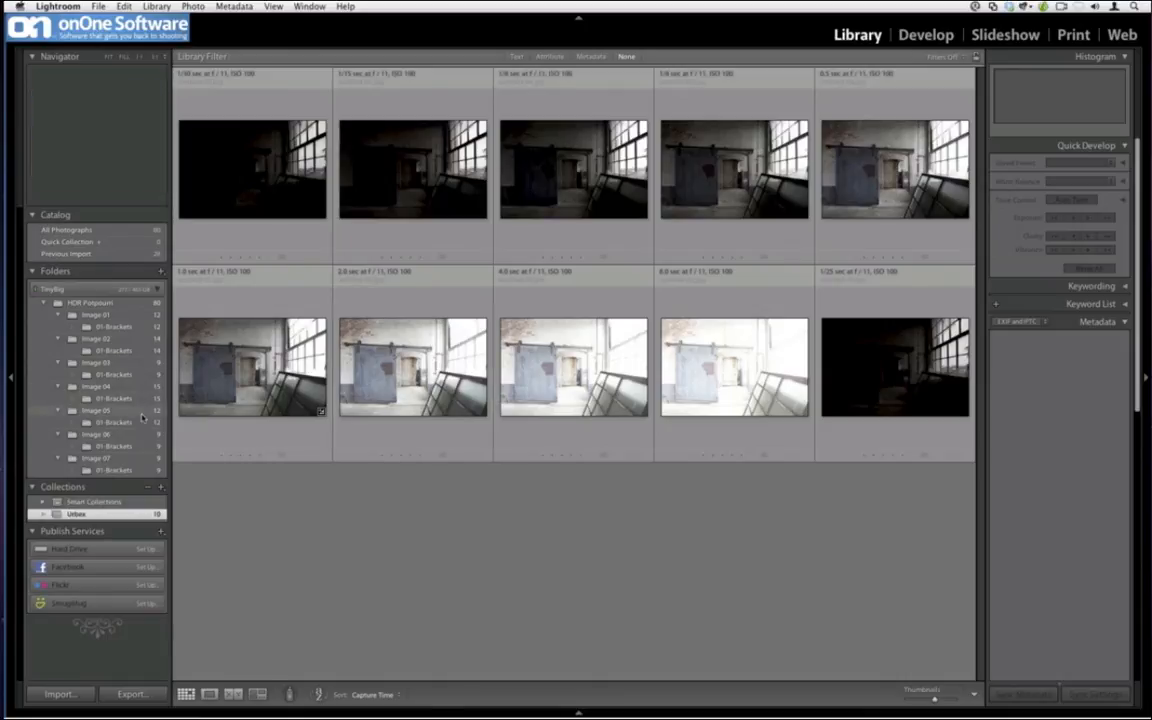
pyautogui.click(100, 411)
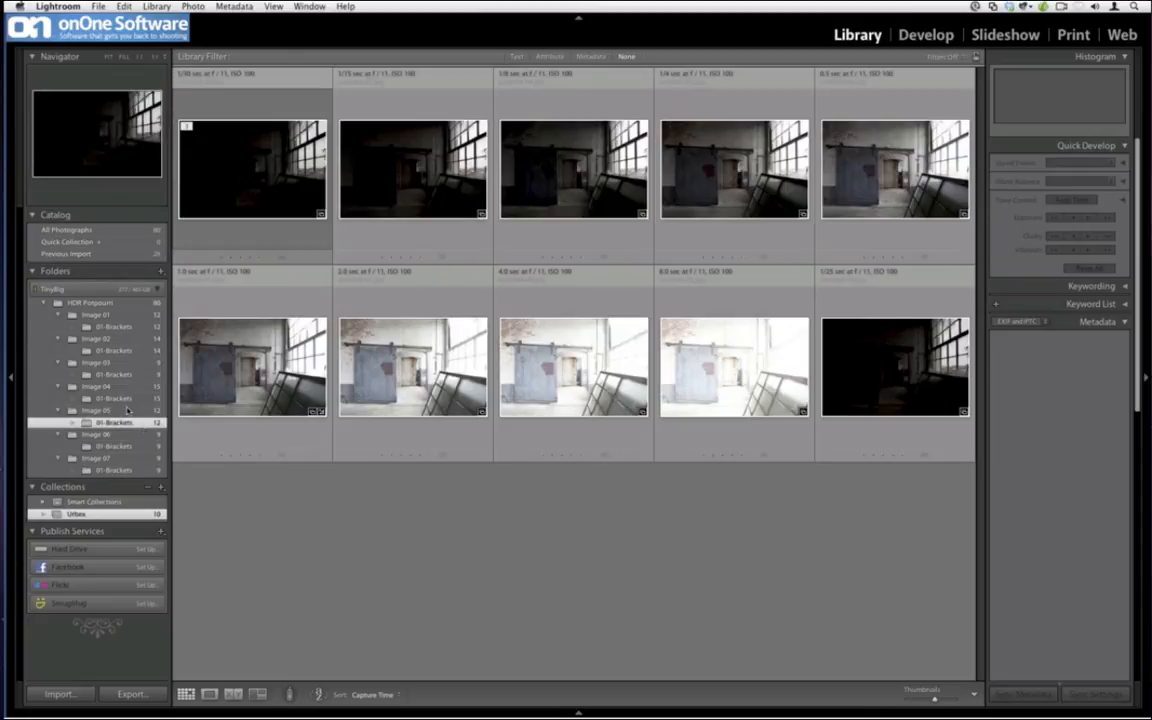